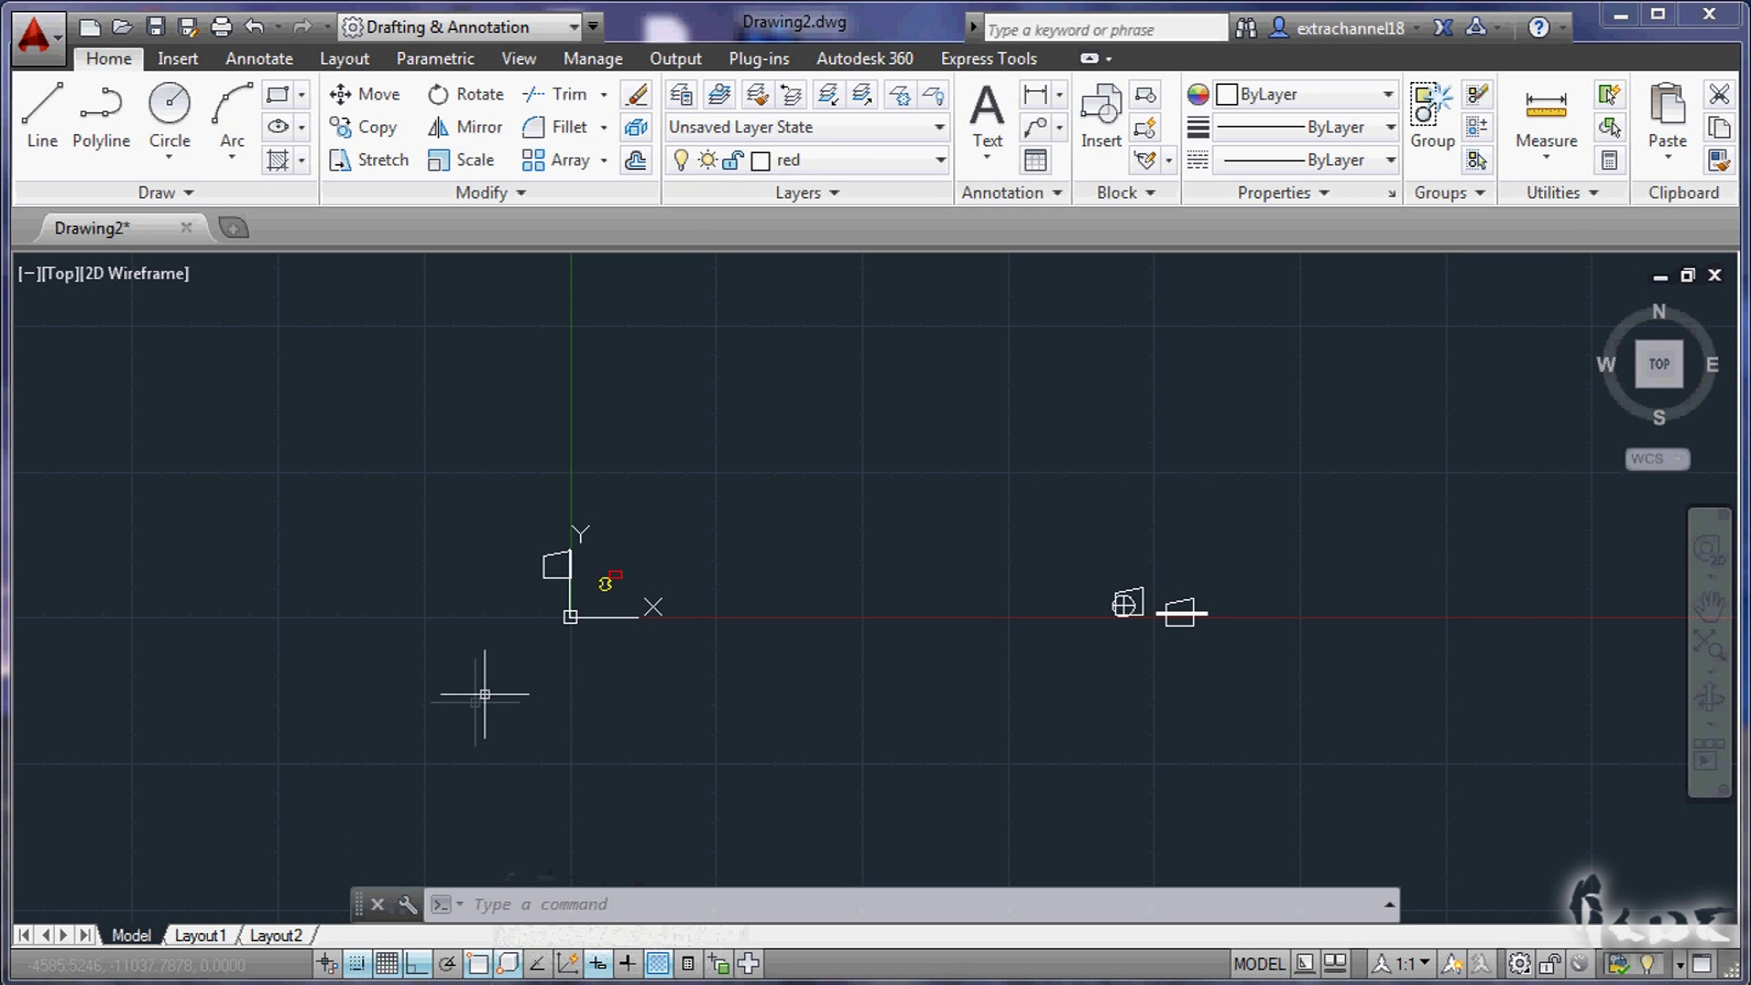
# Step: Zoom in on the quadrilateral, yellow notched shape and red rectangle in the top view
pyautogui.scroll(5, 565, 584)
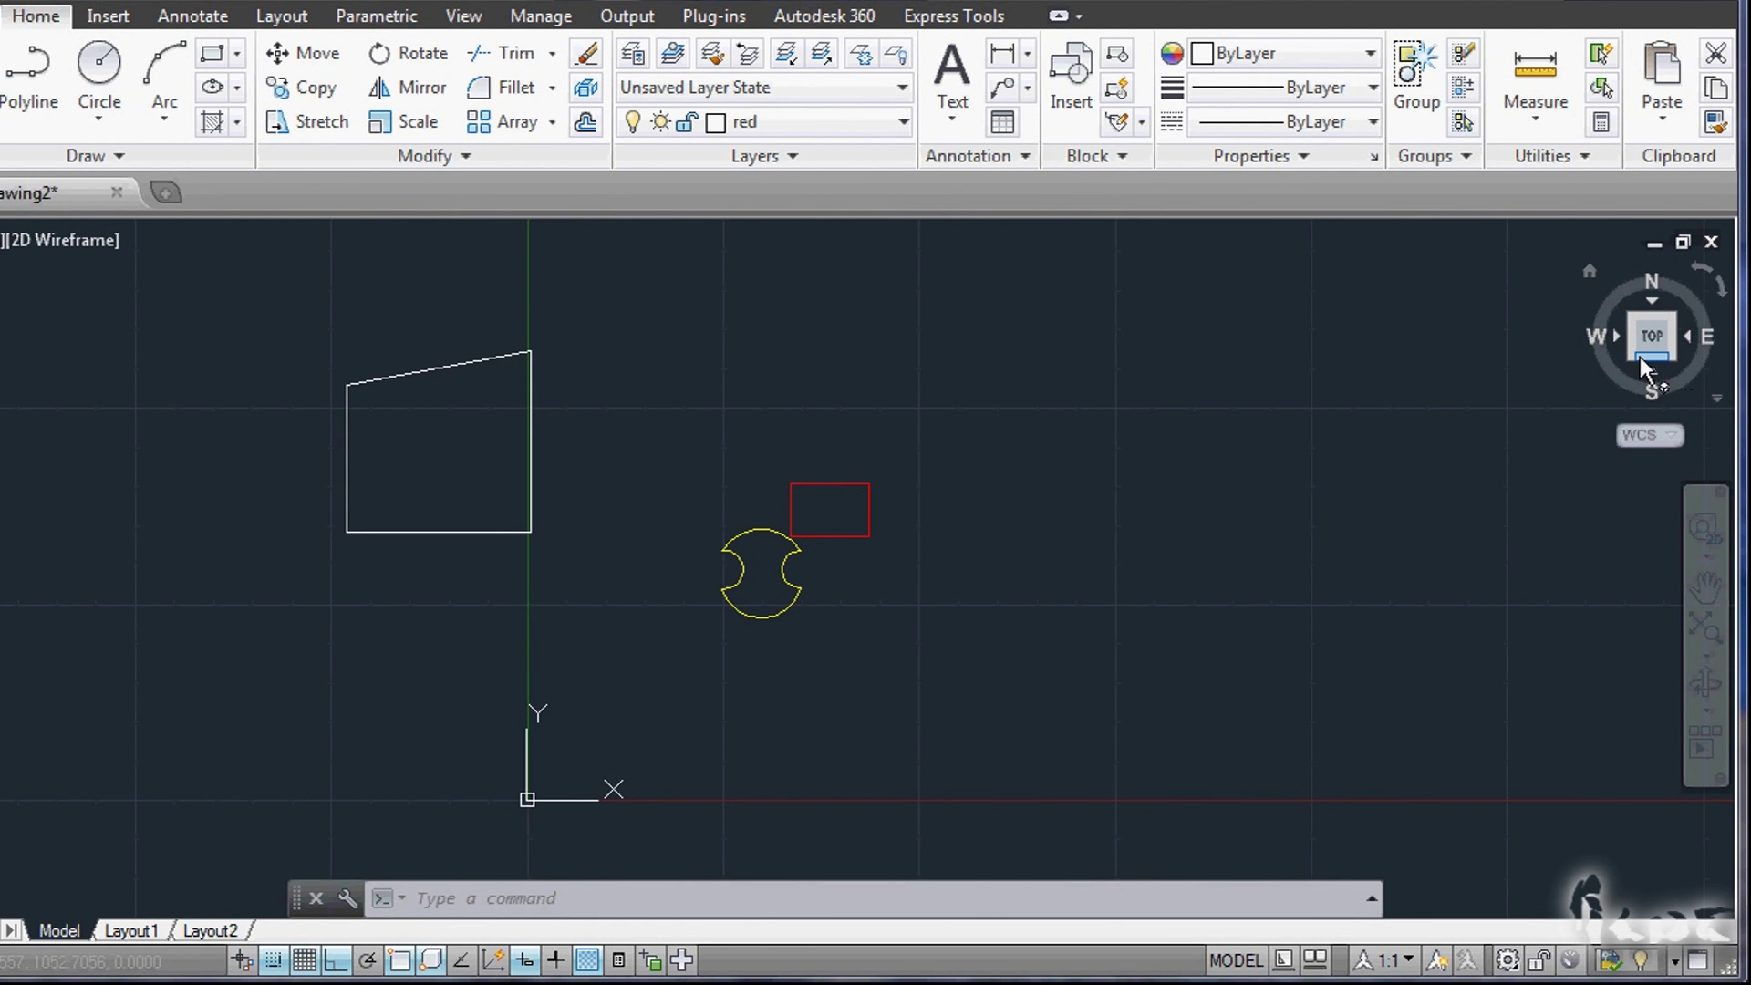
# Step: View the flat shapes from two isometric angles with the ViewCube, ending on the front view
pyautogui.click(1642, 359)
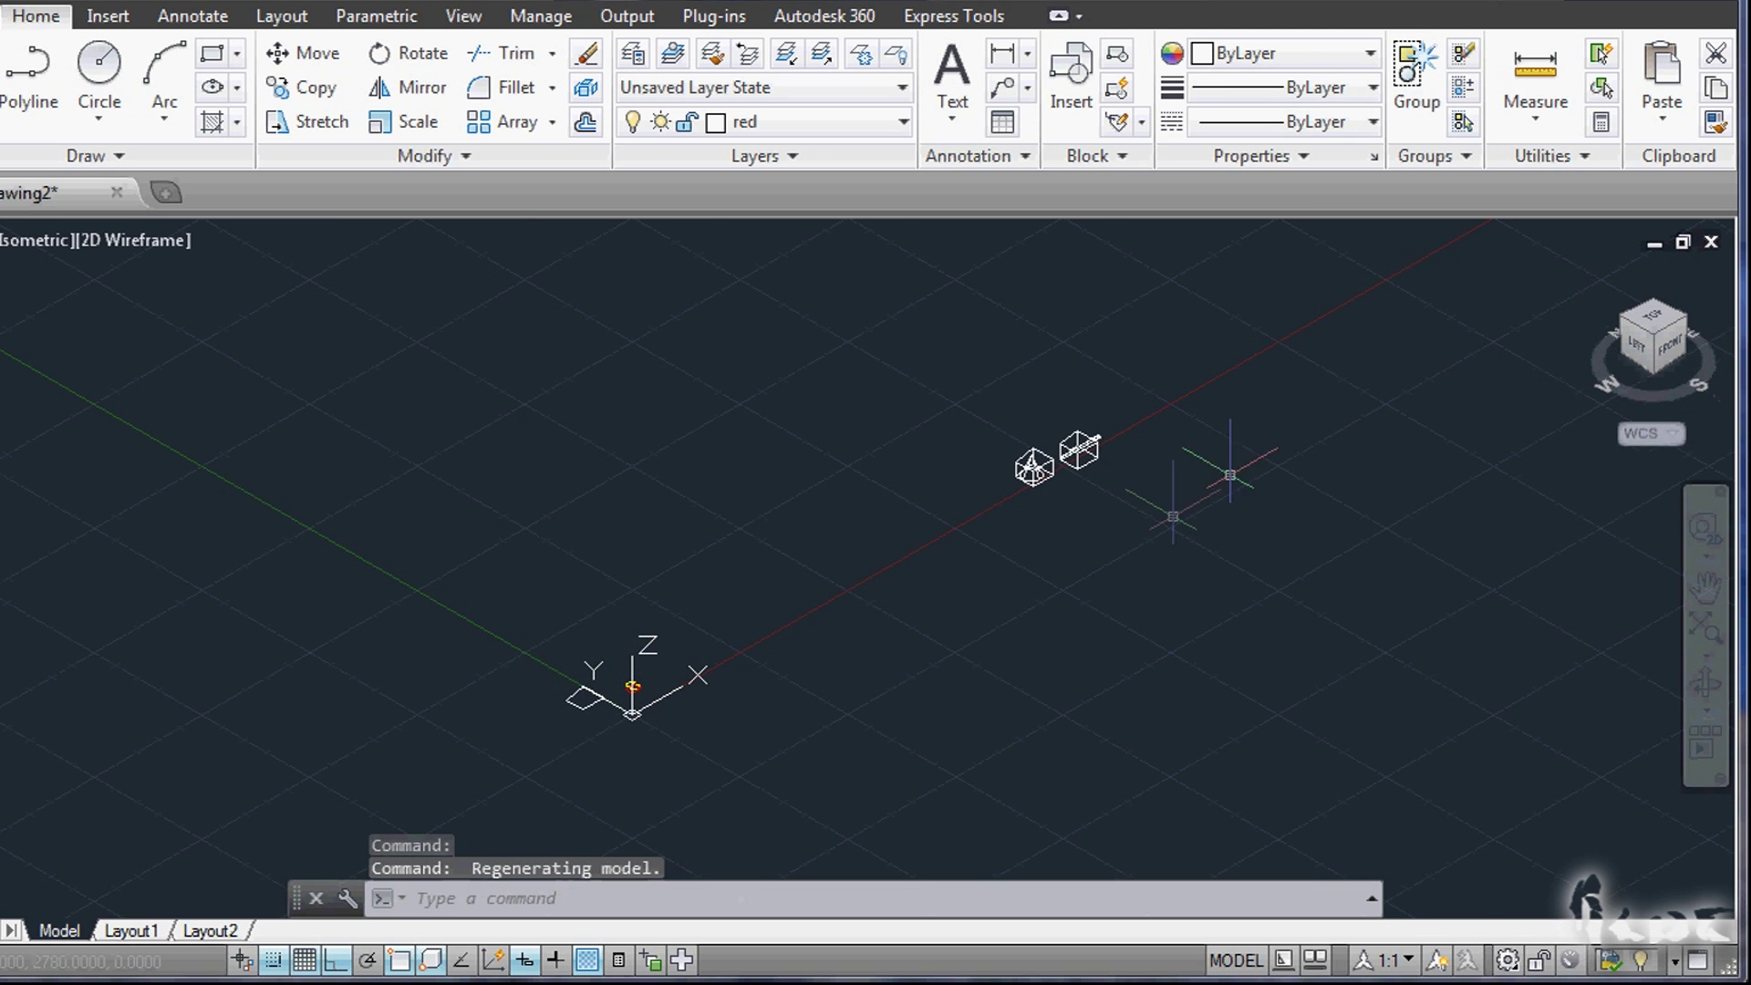
pyautogui.scroll(2, 848, 721)
pyautogui.scroll(5, 458, 741)
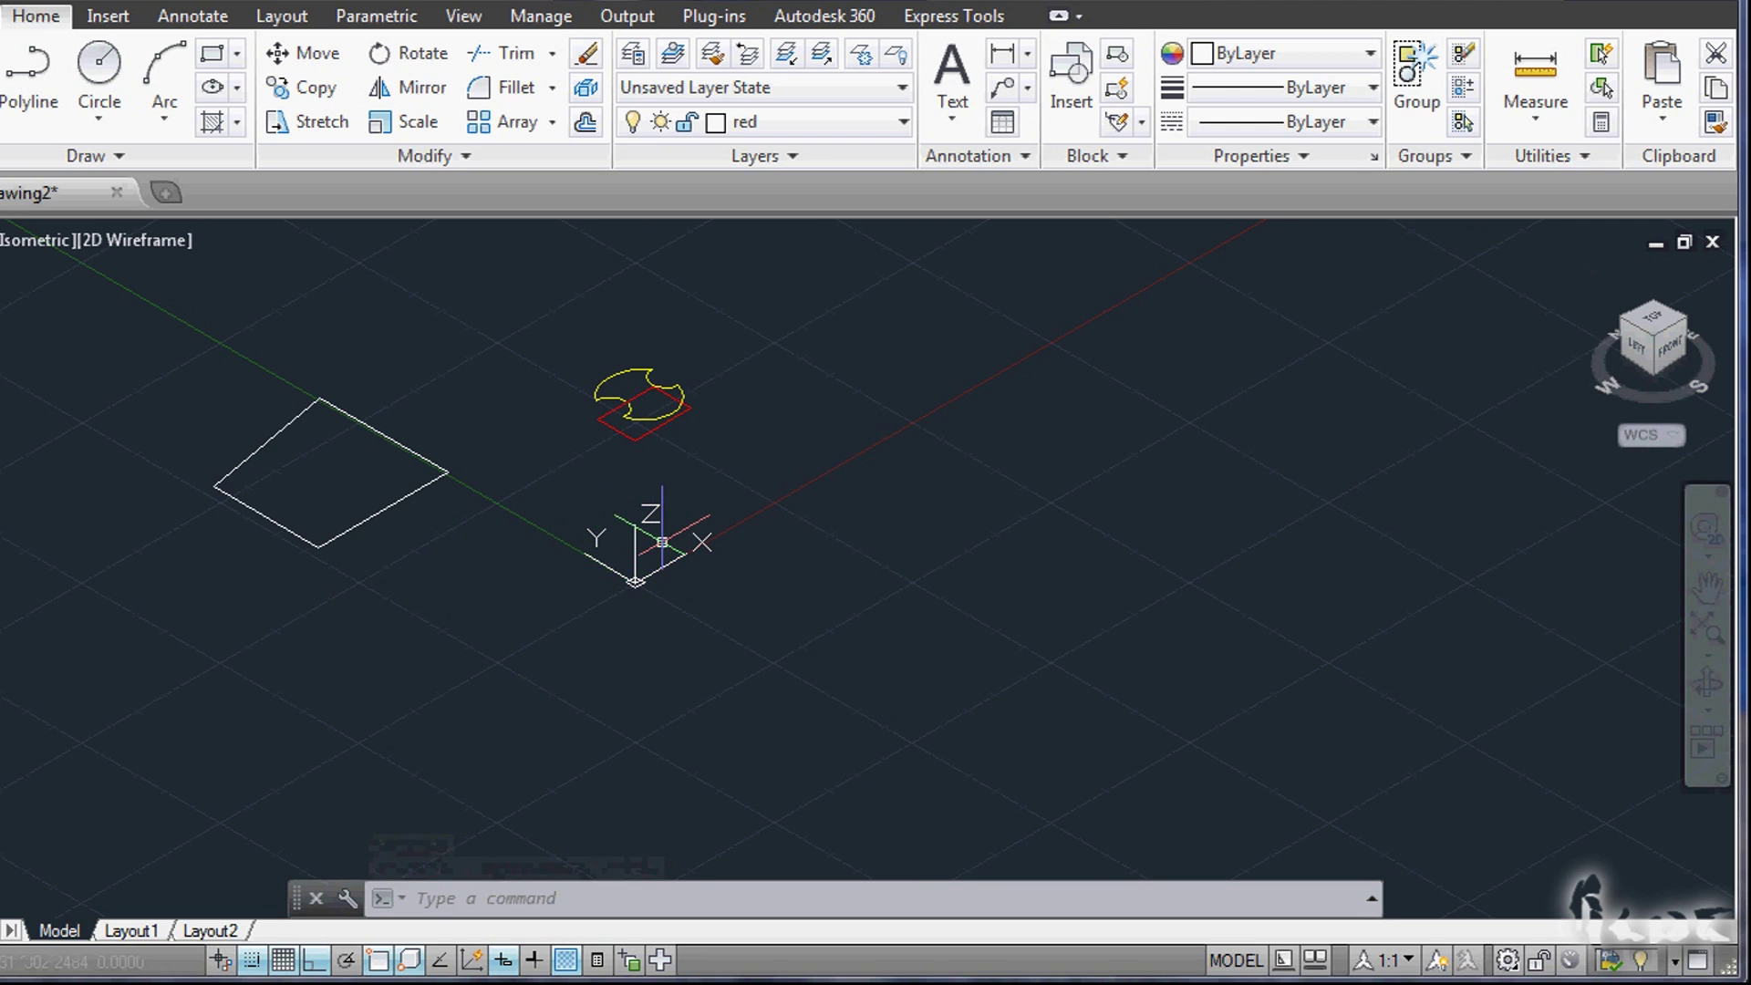
pyautogui.click(1684, 323)
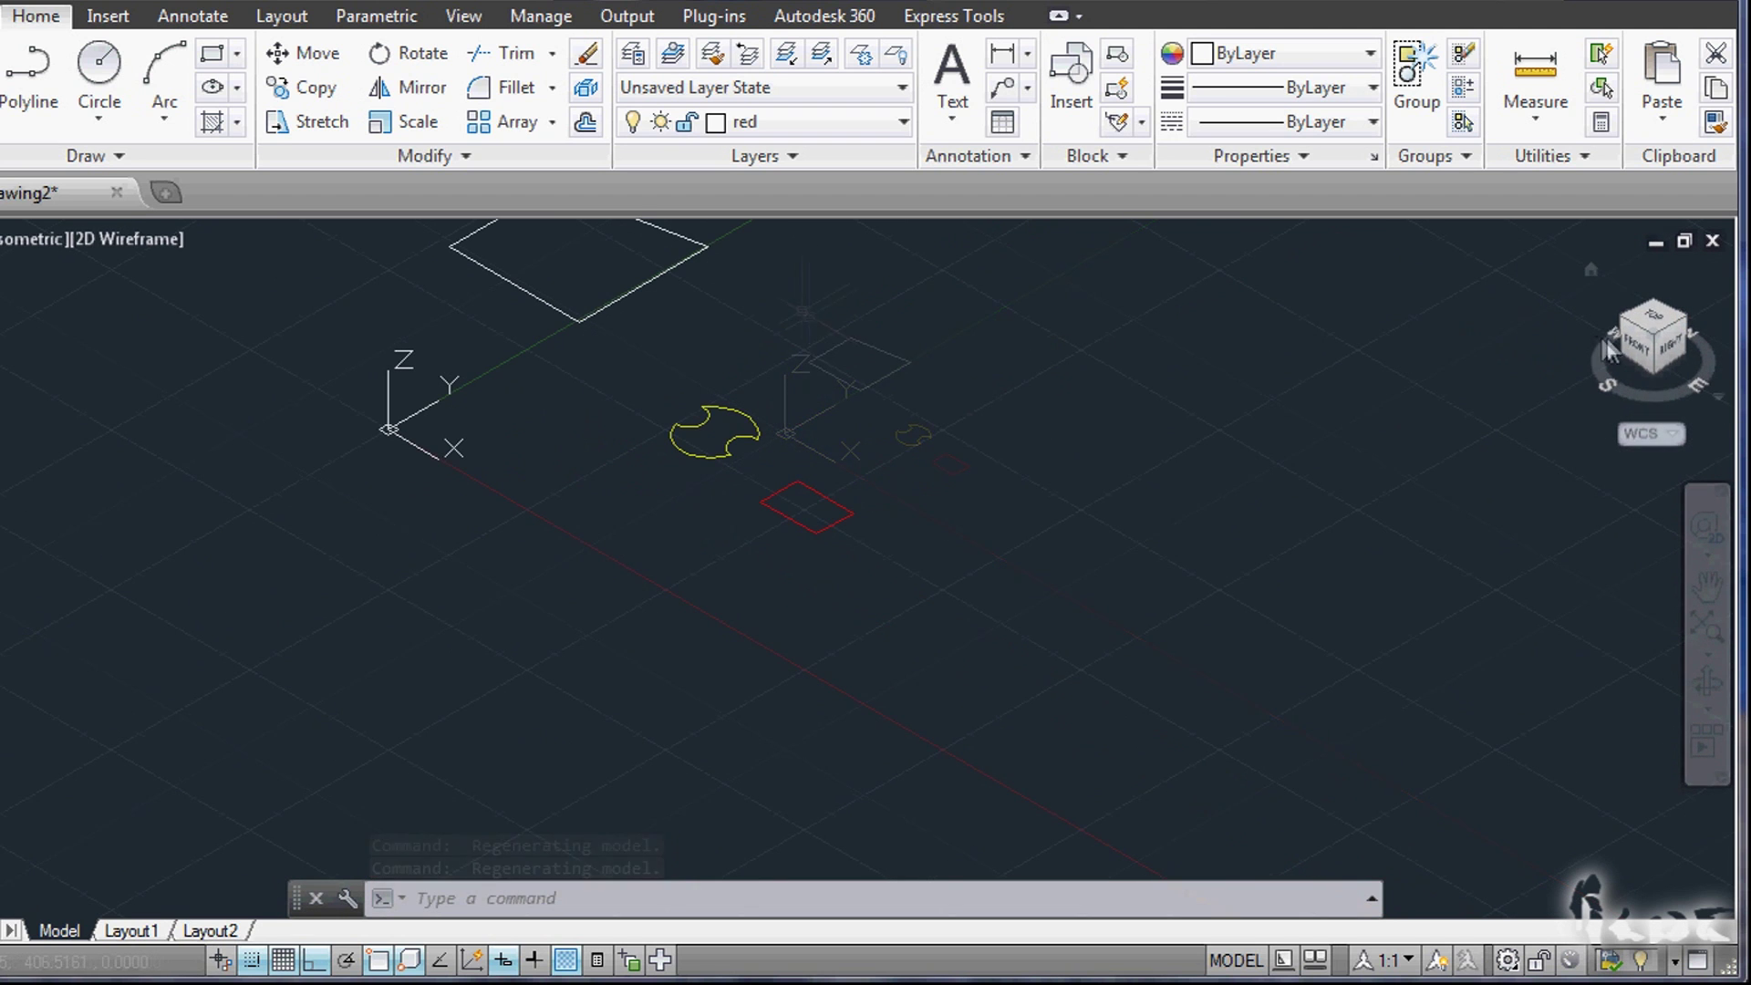
pyautogui.moveTo(1653, 347); pyautogui.dragTo(1642, 355)
pyautogui.click(1642, 356)
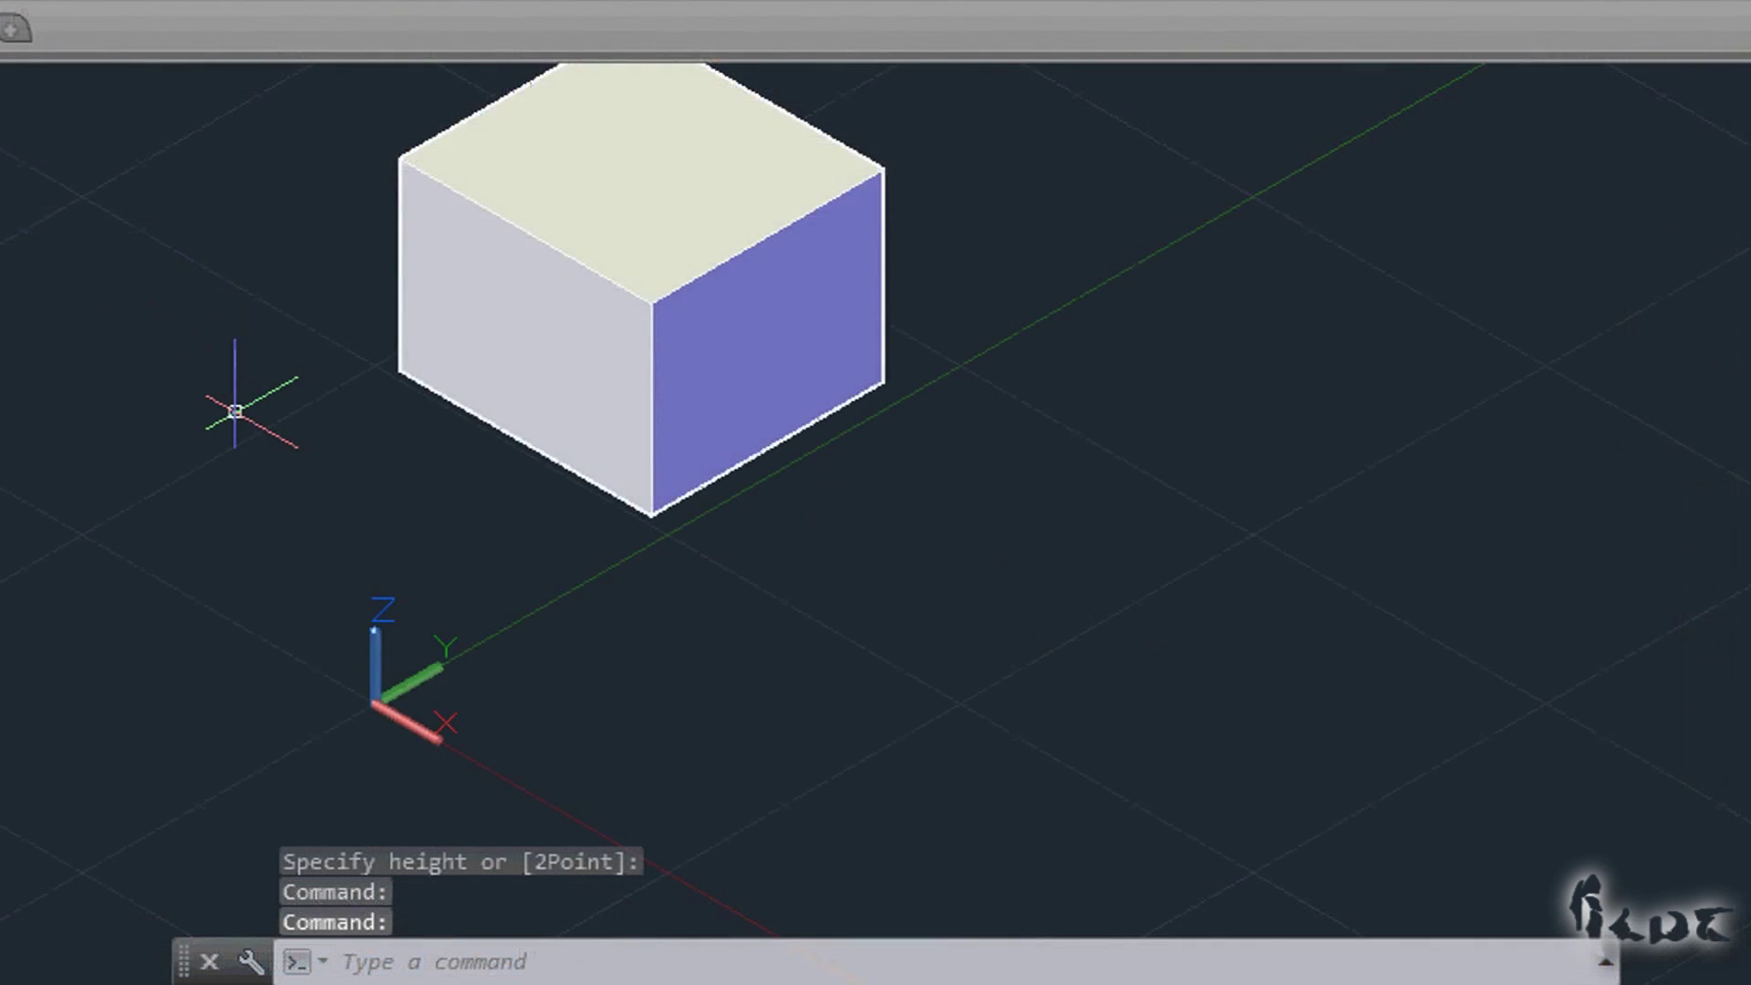
# Step: Zoom out, turn Ortho off with F8, and start the Line command
pyautogui.scroll(-2, 285, 457)
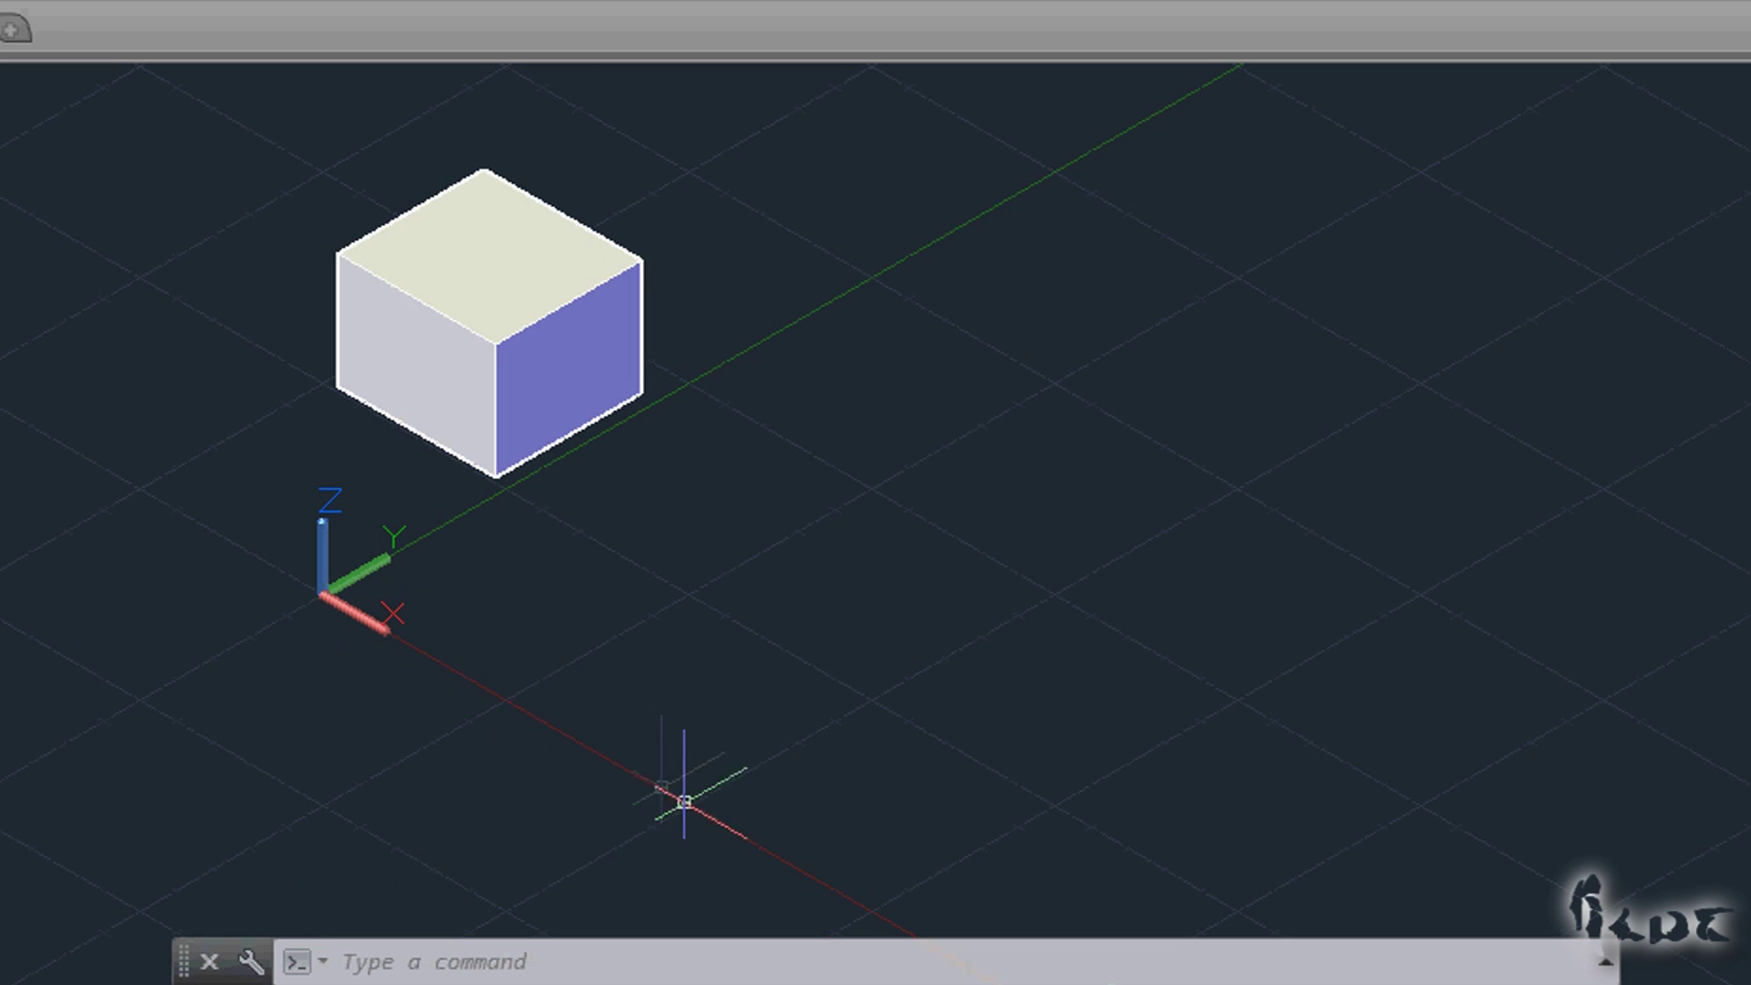
pyautogui.press('F8')
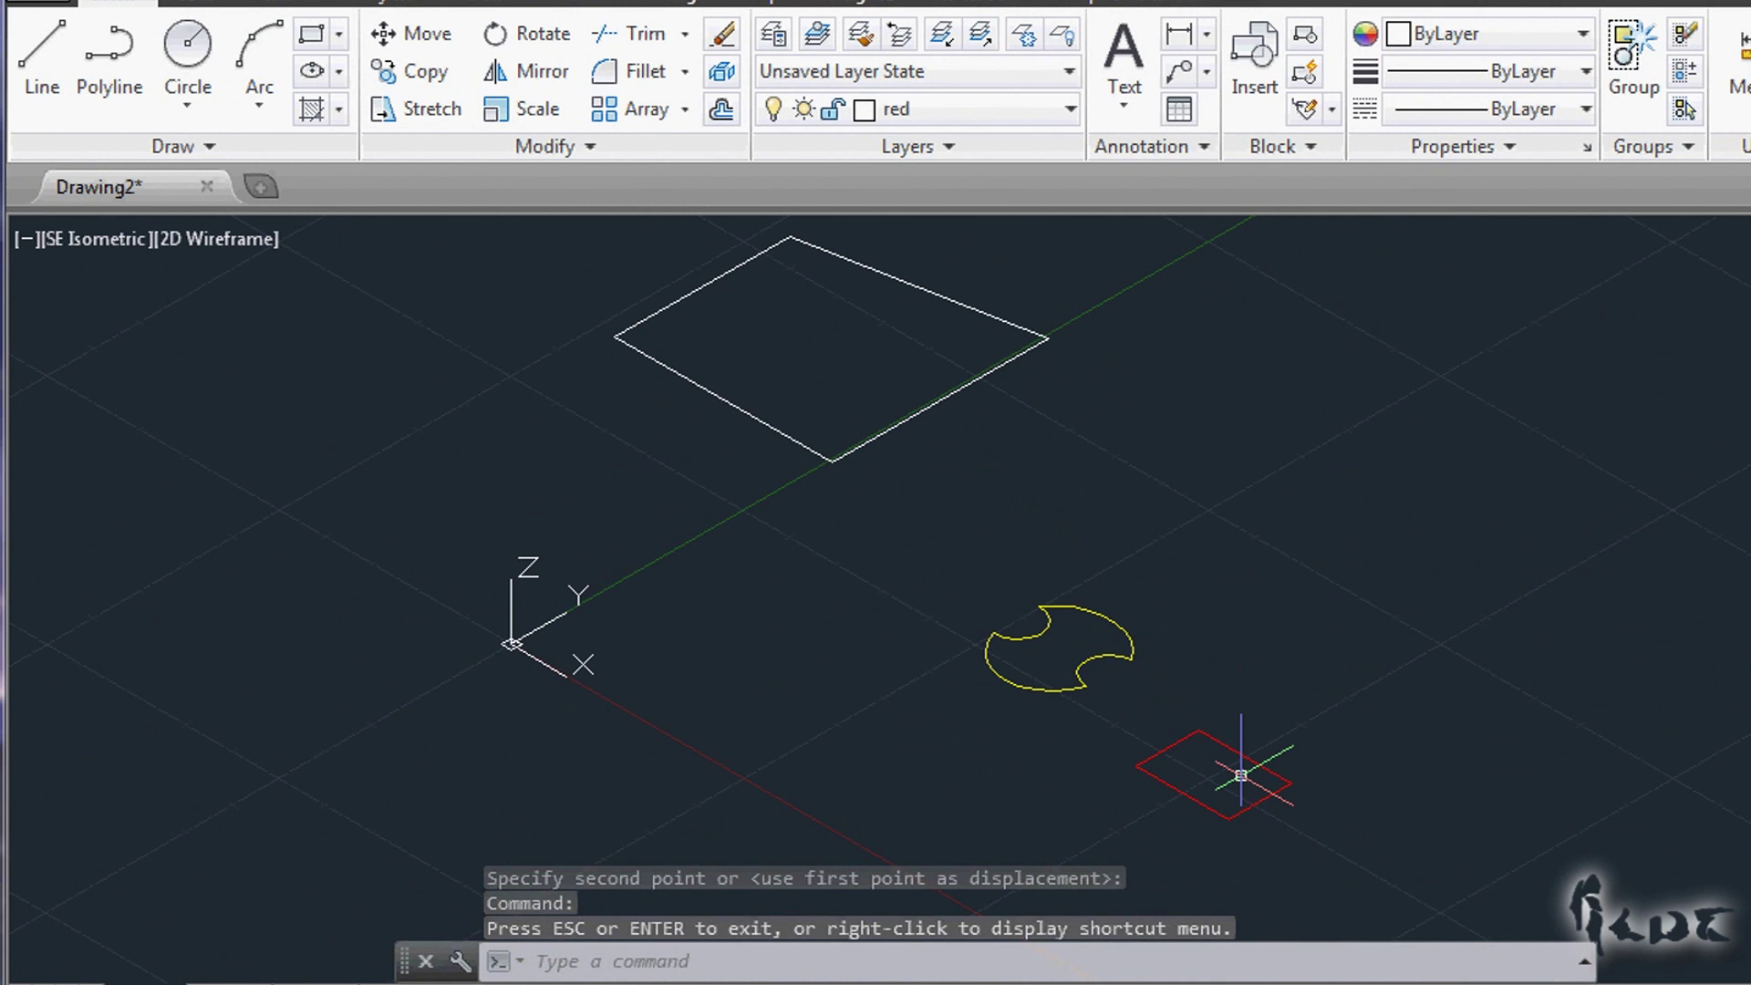
pyautogui.click(40, 88)
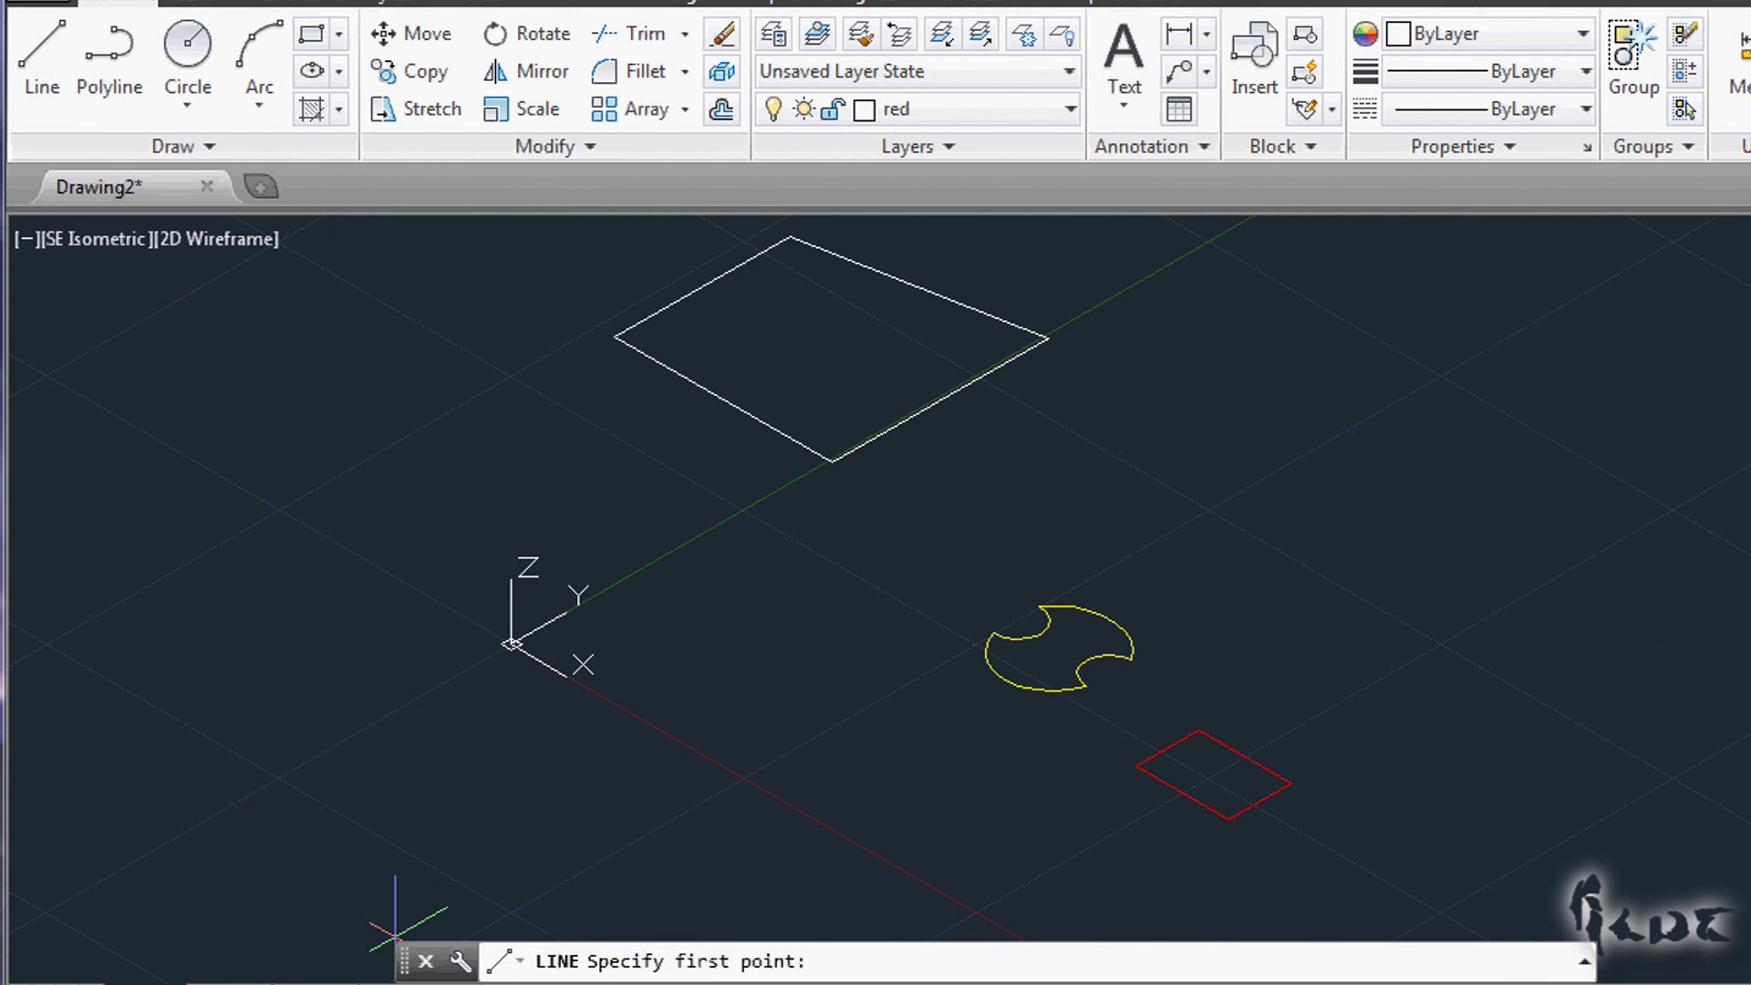
# Step: With Ortho on, draw a vertical line straight up from the red rectangle's corner
pyautogui.click(1259, 696)
pyautogui.press('Escape')
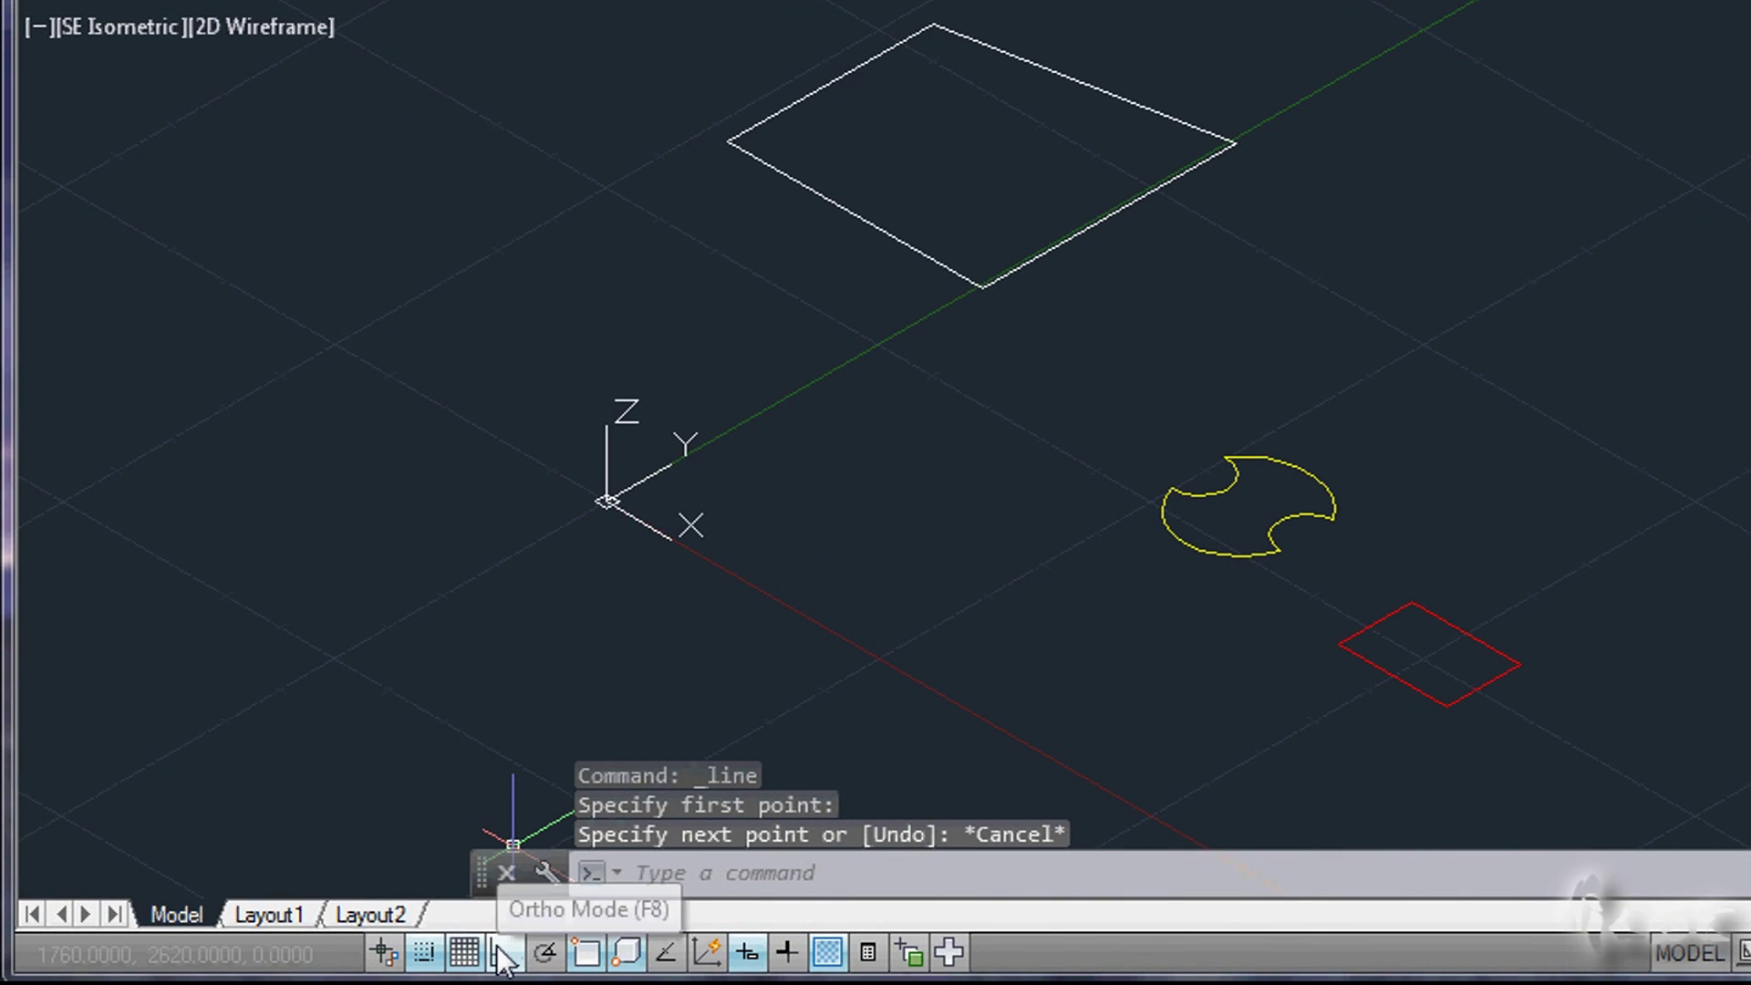
pyautogui.click(501, 947)
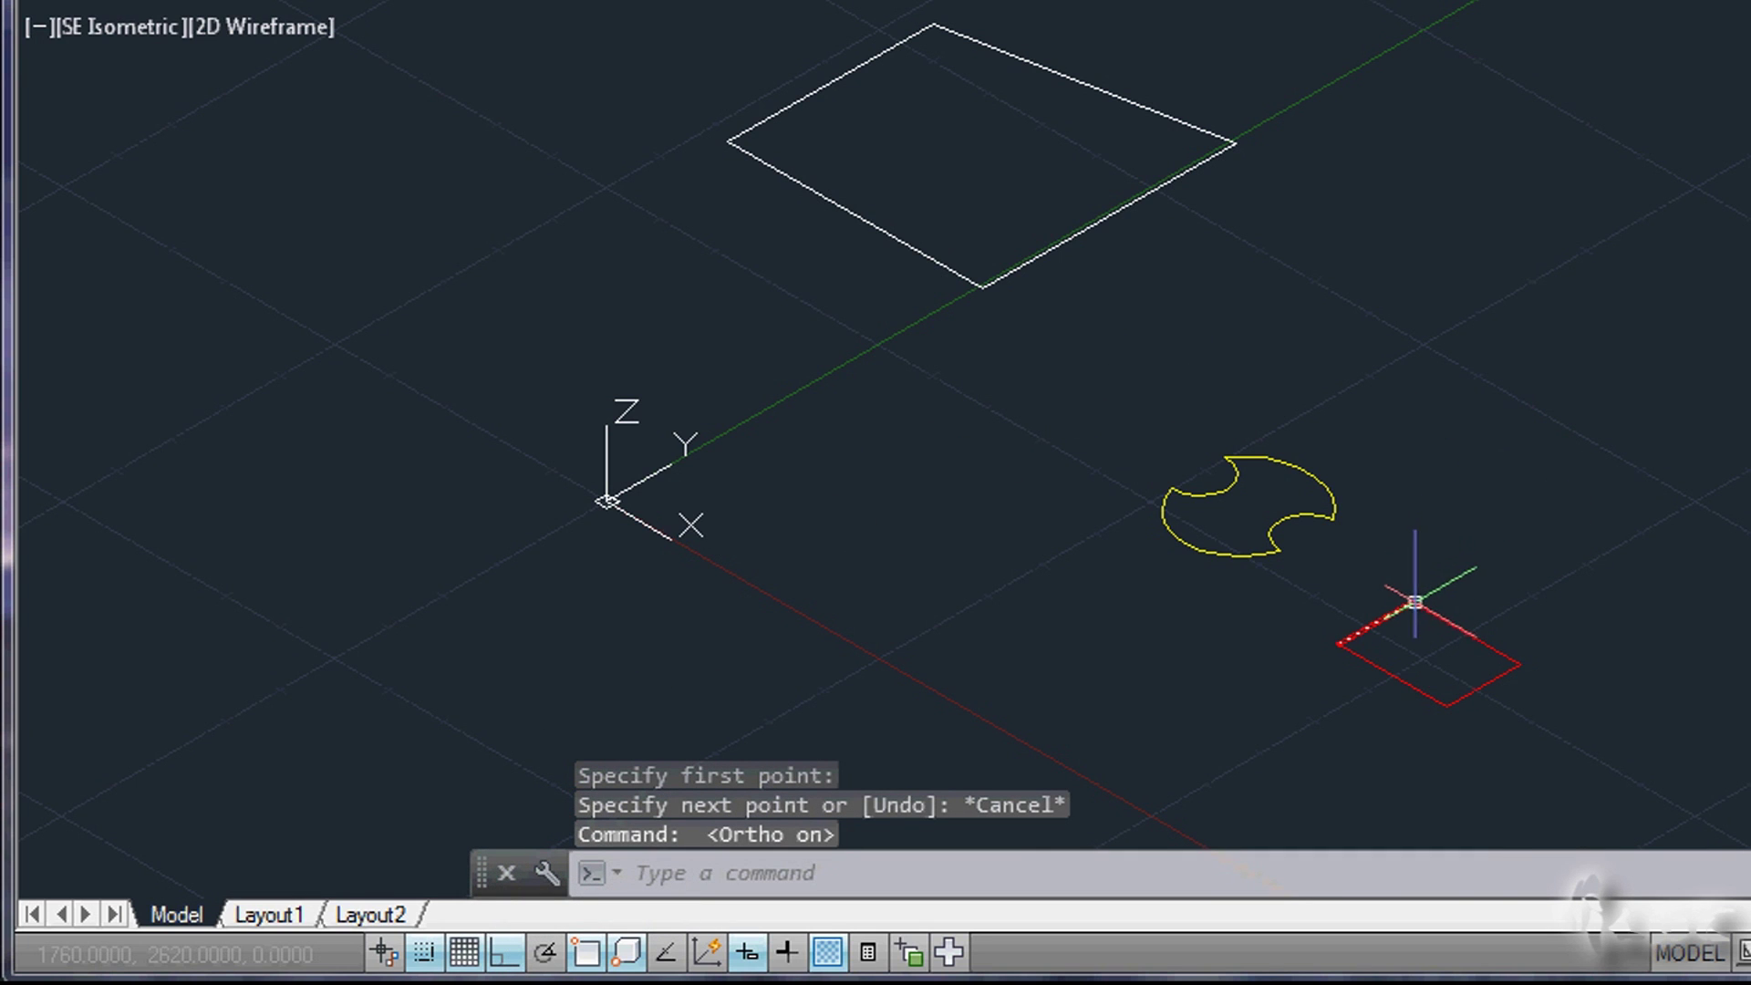
pyautogui.click(527, 2)
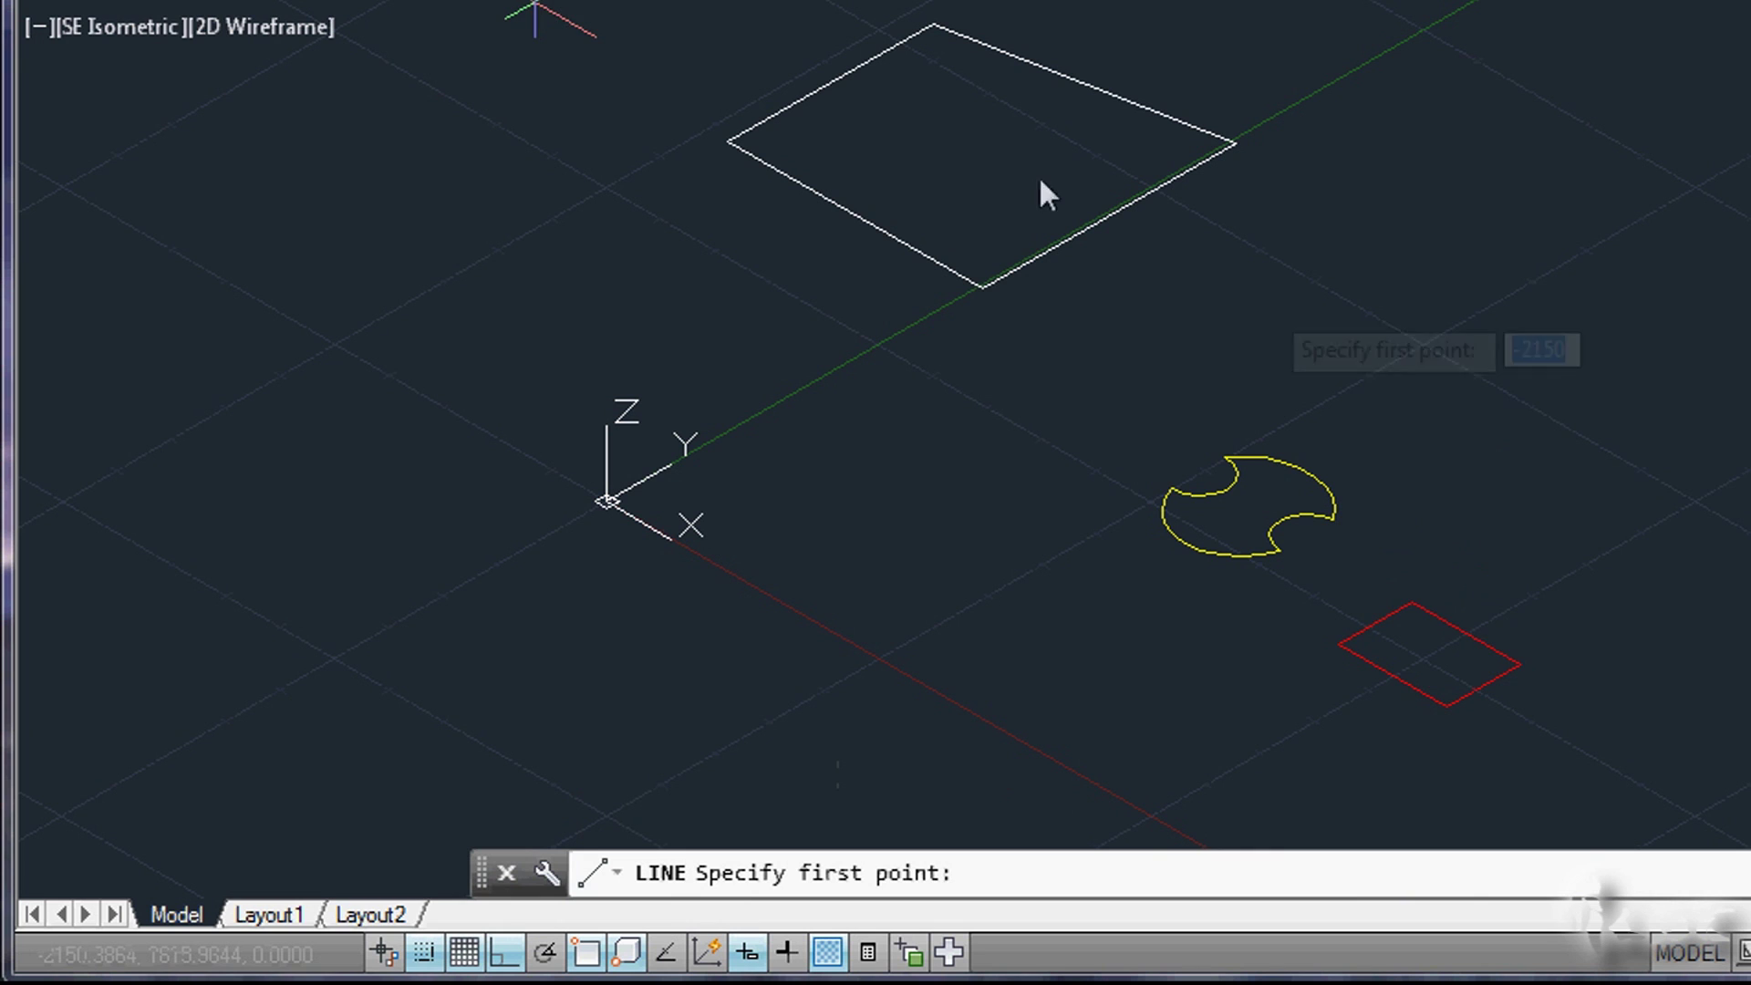
pyautogui.click(1420, 602)
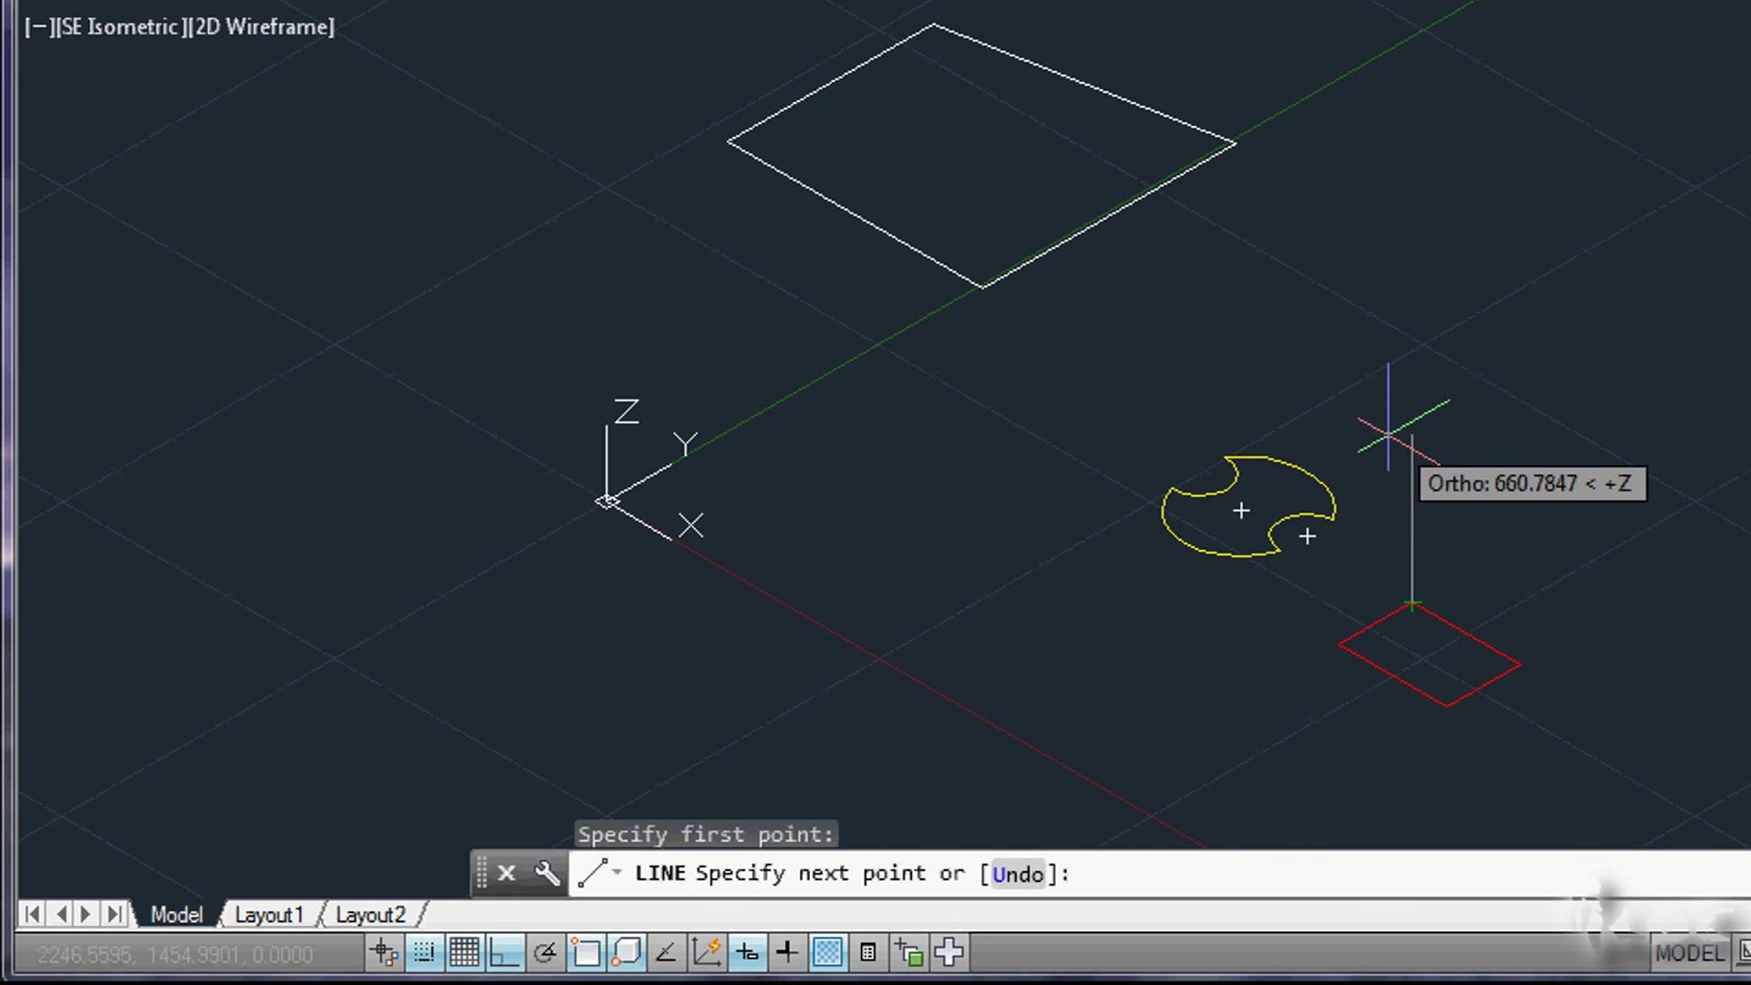
pyautogui.click(1433, 383)
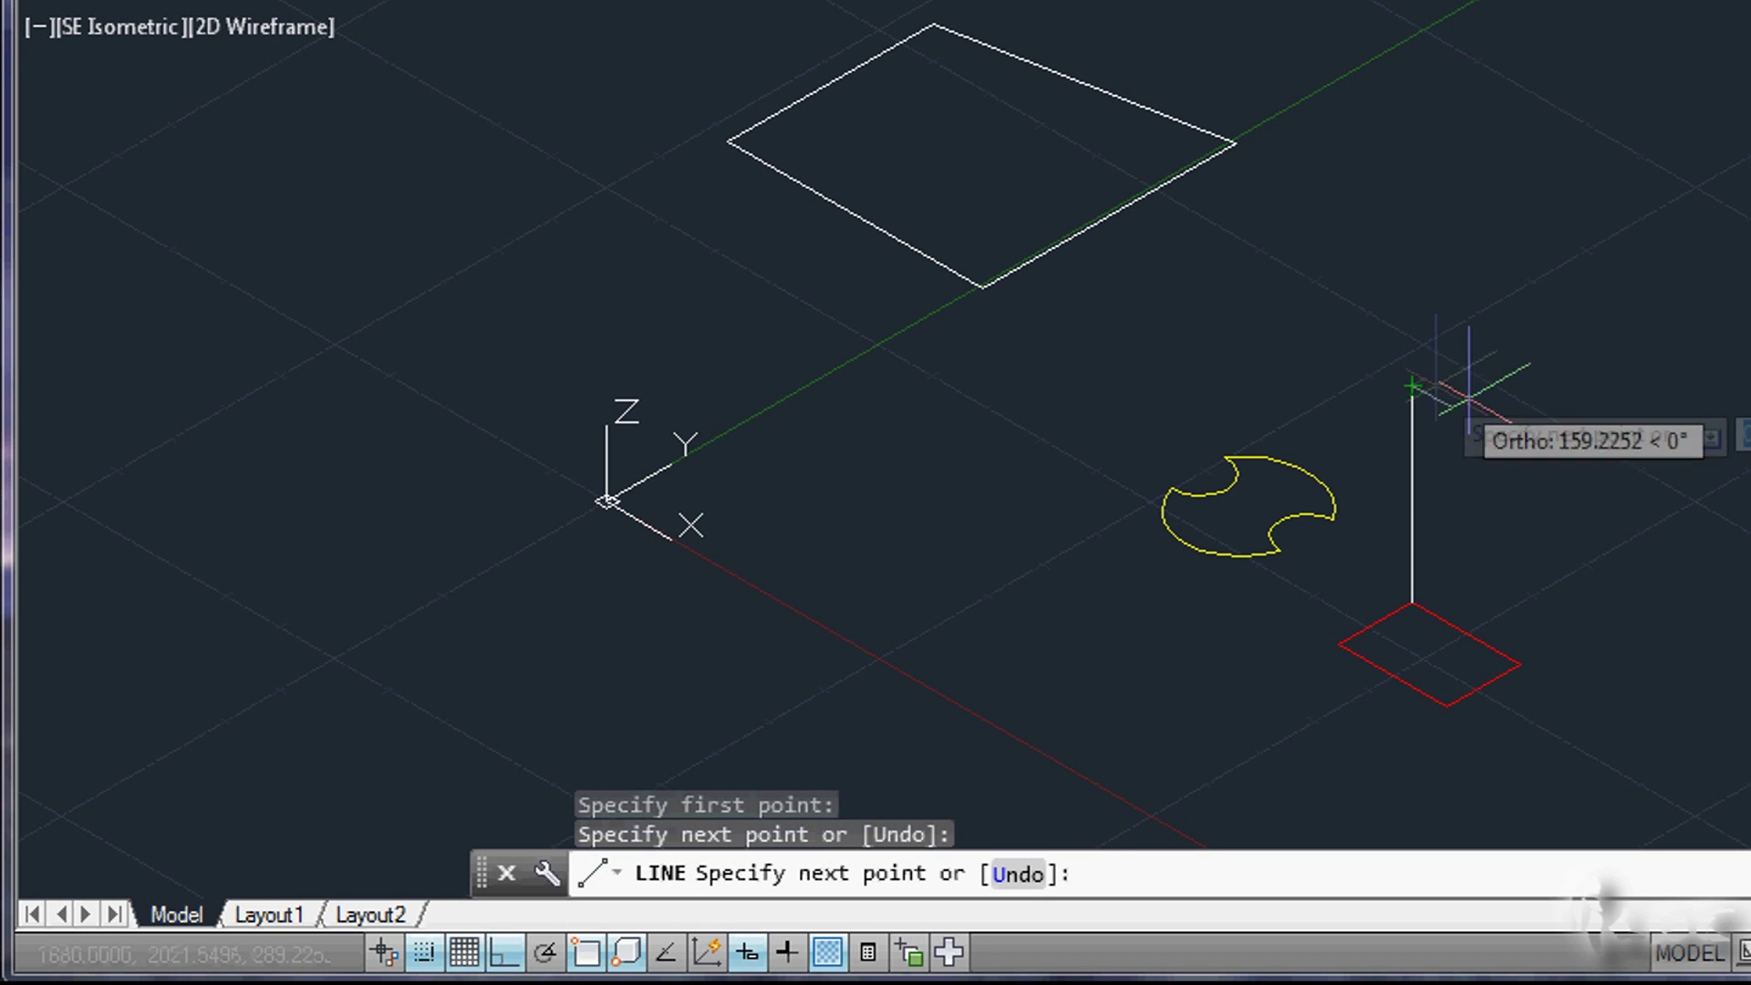
pyautogui.press('Escape')
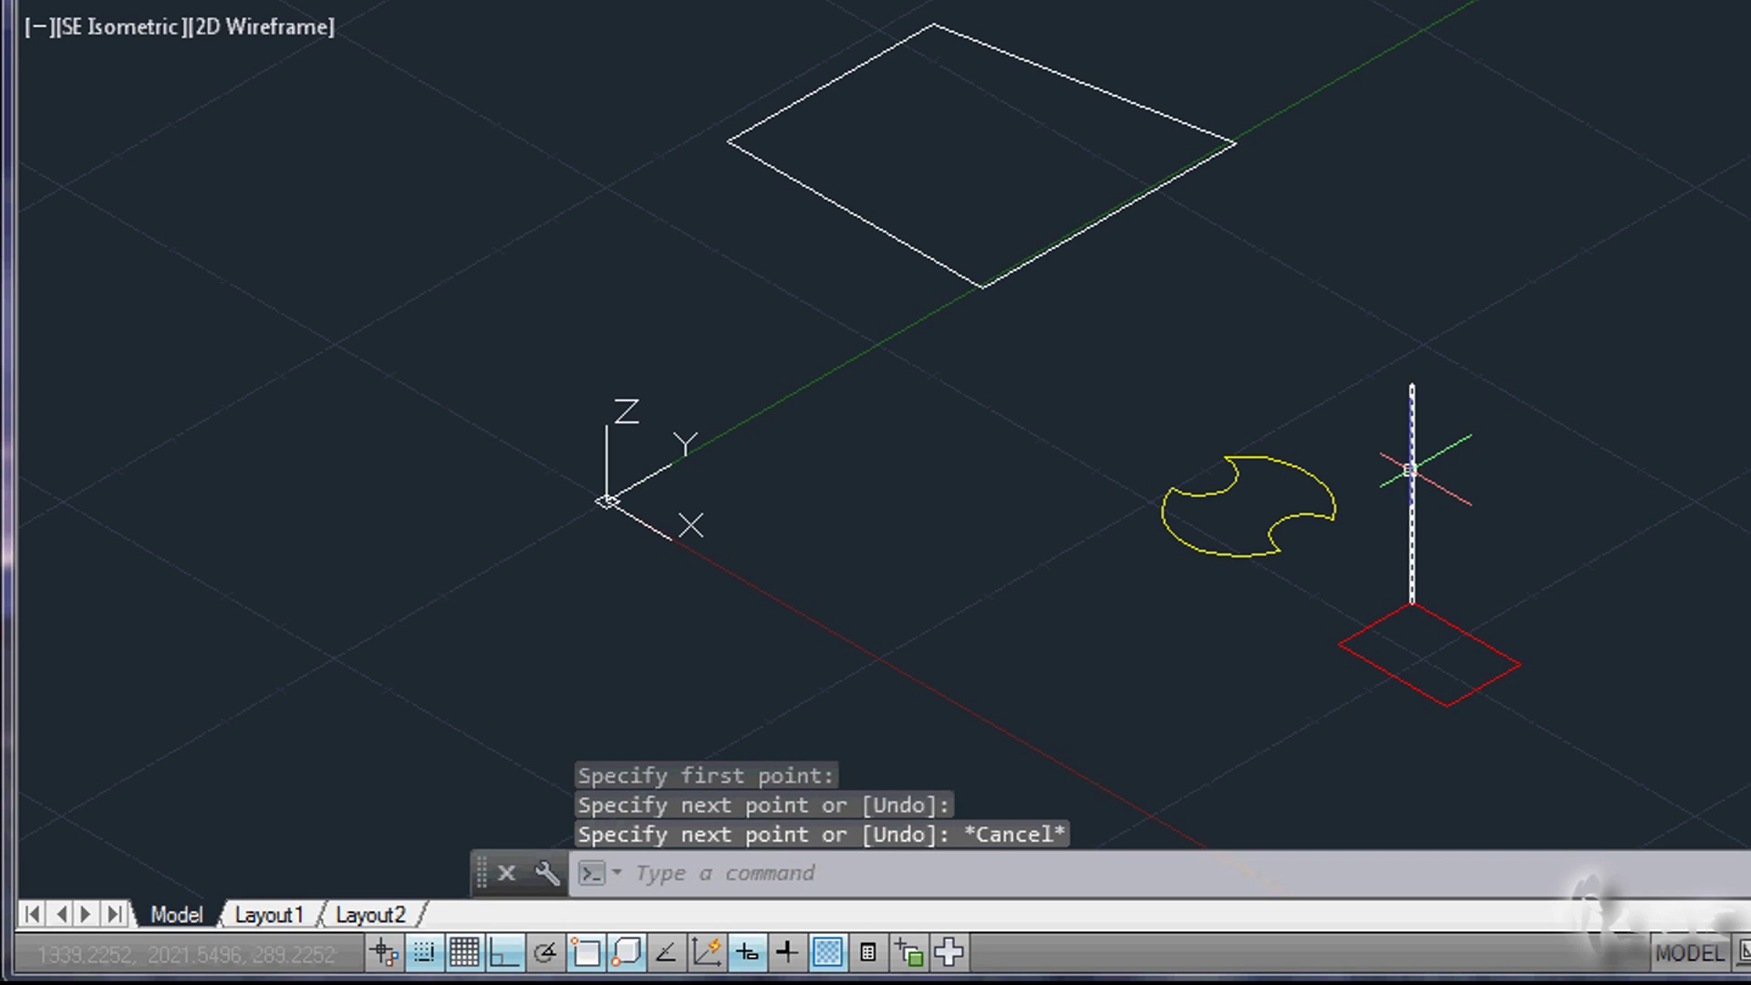
# Step: Copy the vertical line to a new position using its grip
pyautogui.click(1412, 472)
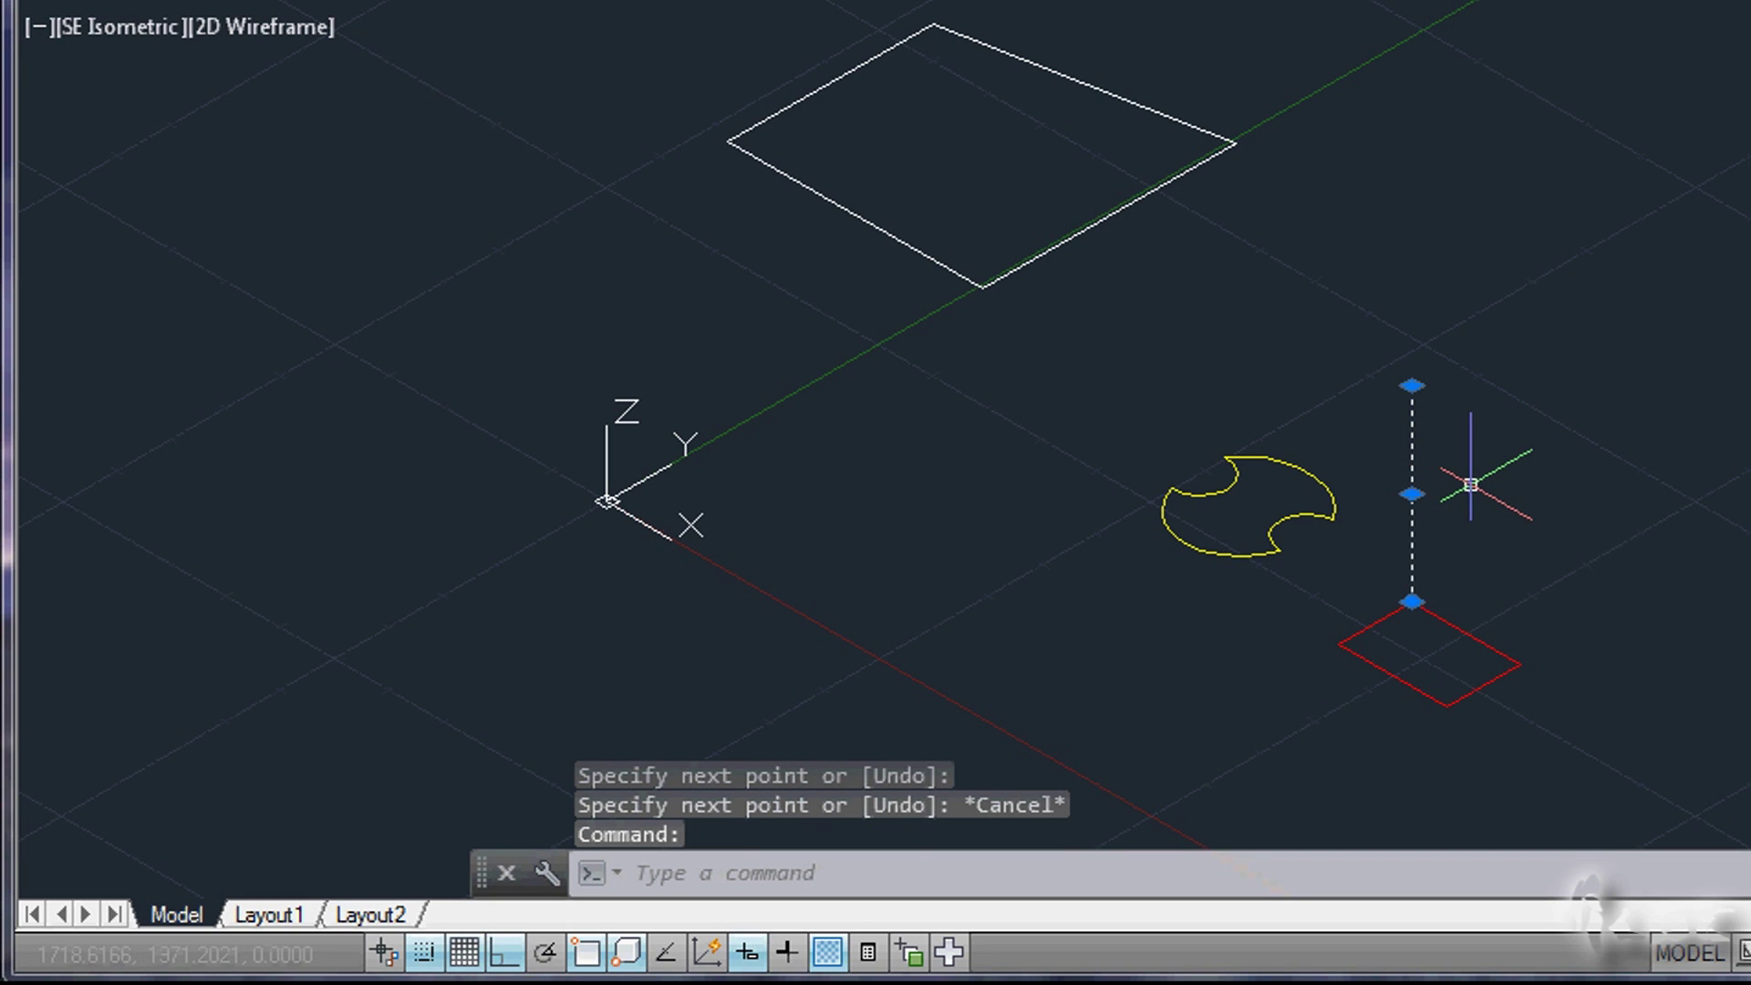
pyautogui.click(1412, 493)
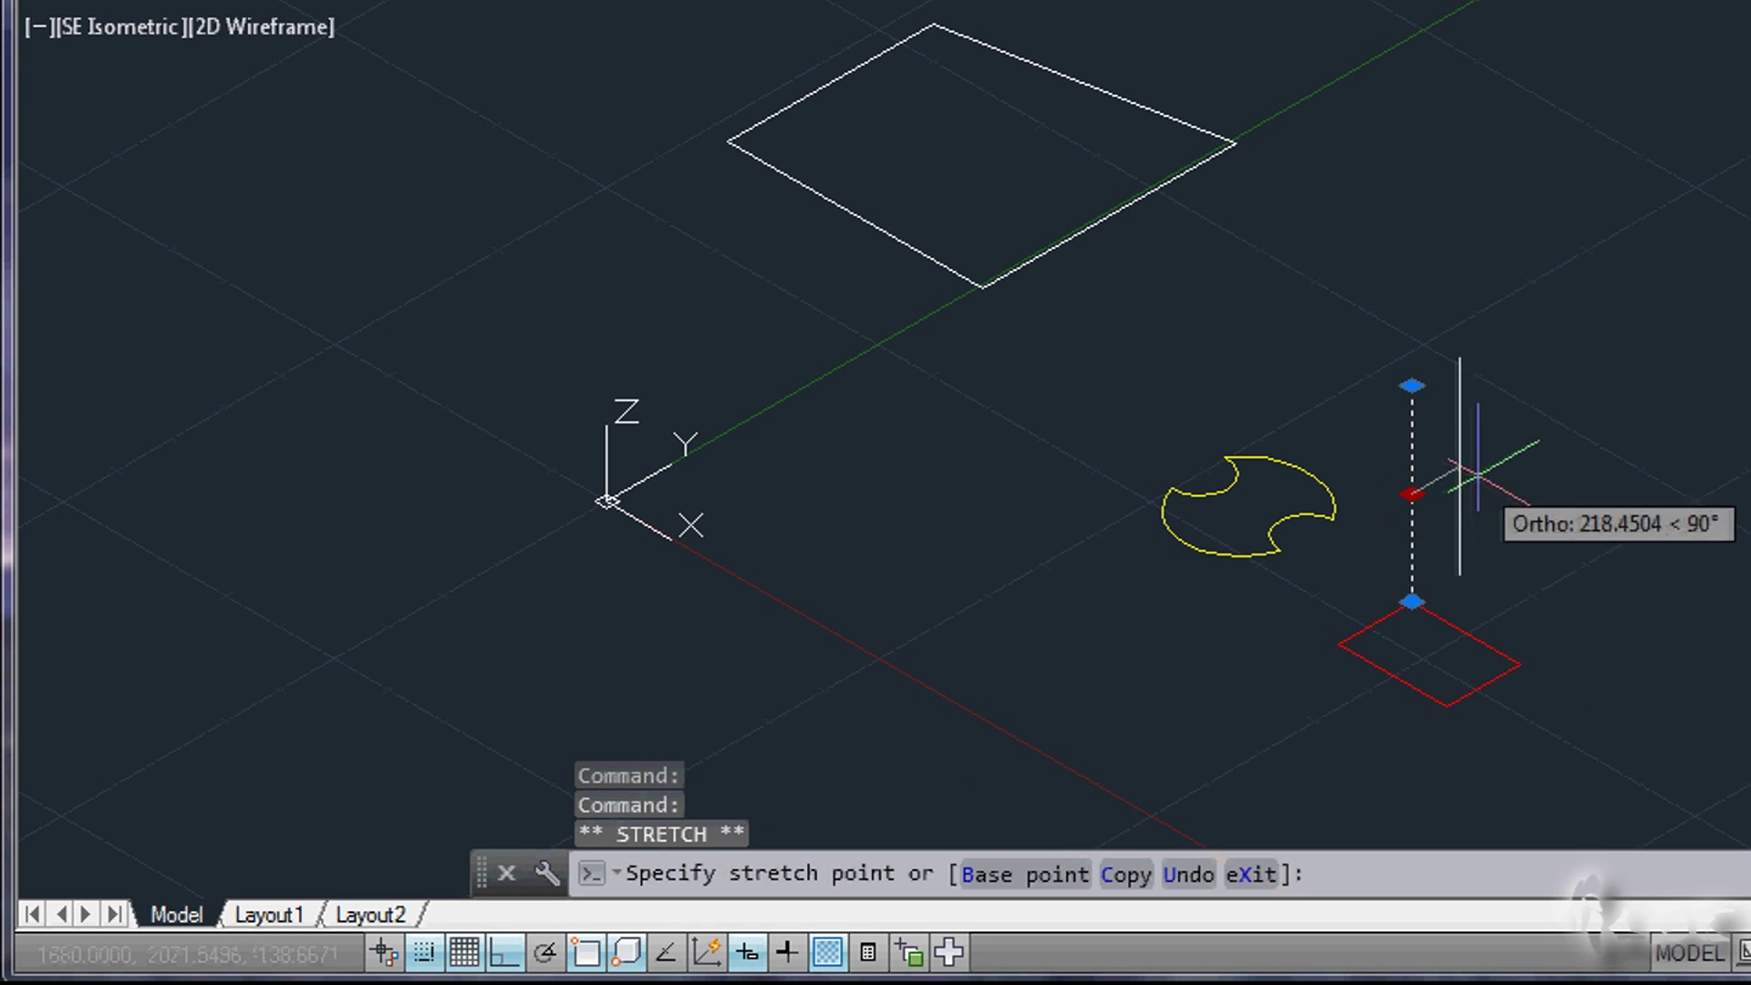
pyautogui.keyDown('ctrl'); pyautogui.click(1541, 429); pyautogui.keyUp('ctrl')
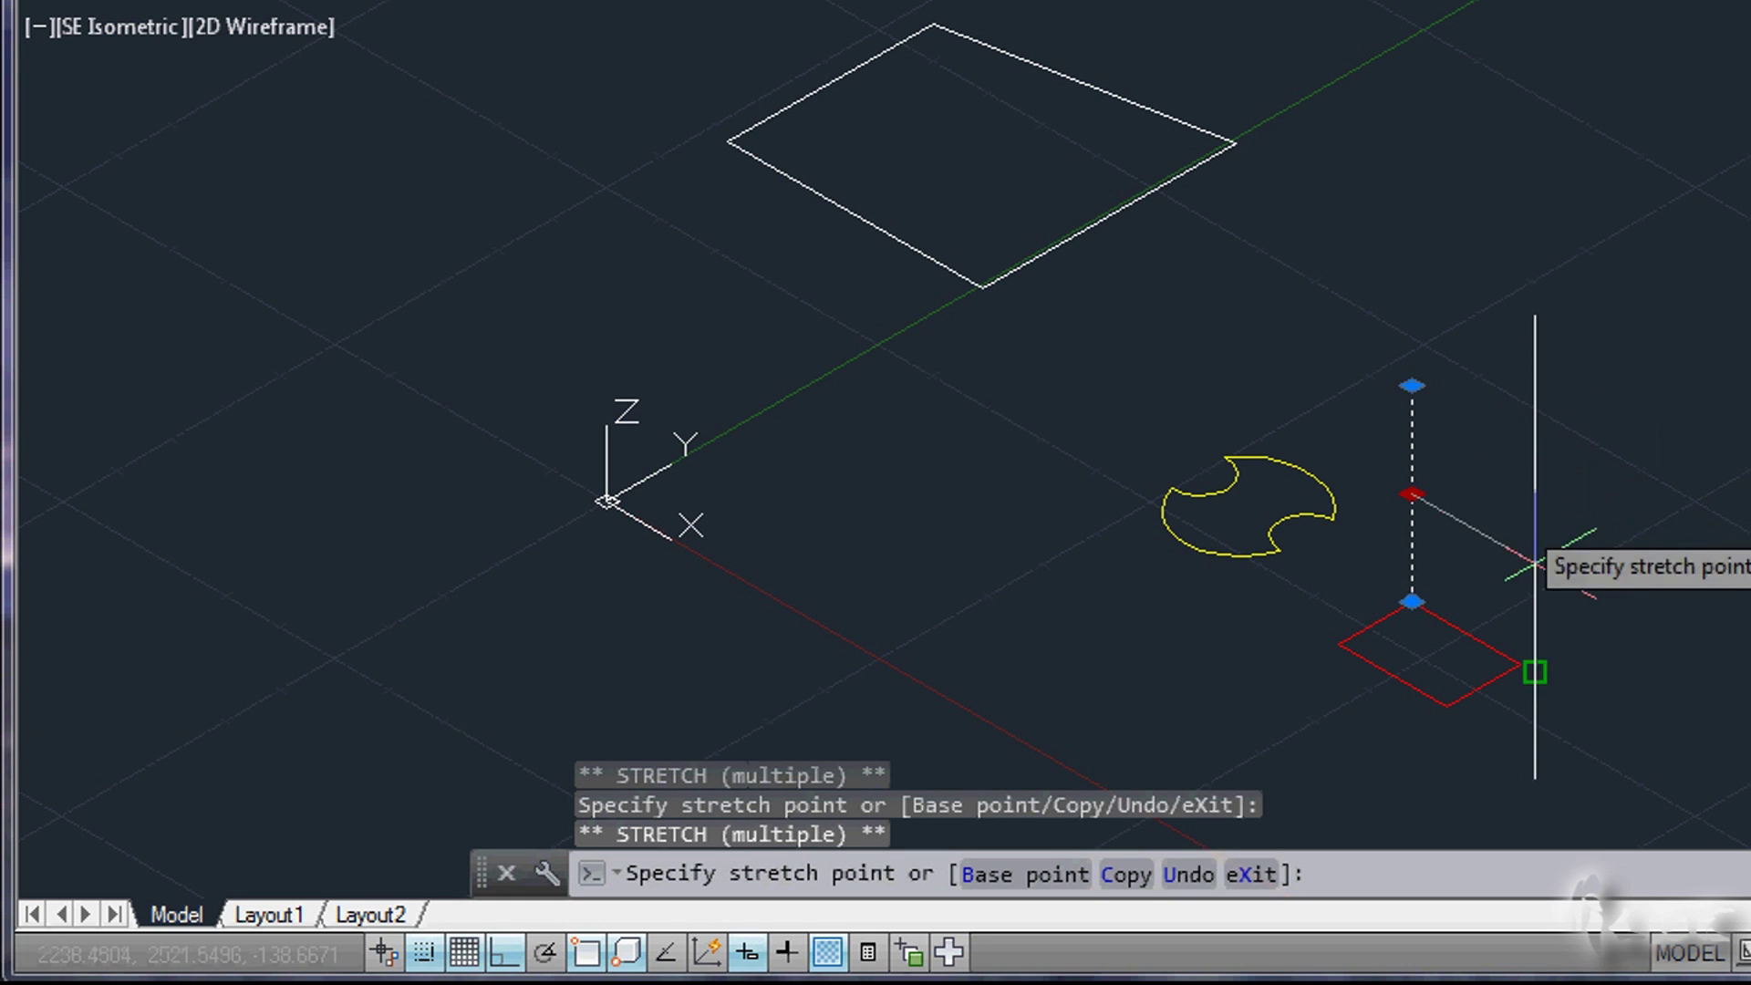
# Step: Place another copy of the vertical line and move it onto the red rectangle's corner
pyautogui.click(1280, 575)
pyautogui.press('Escape')
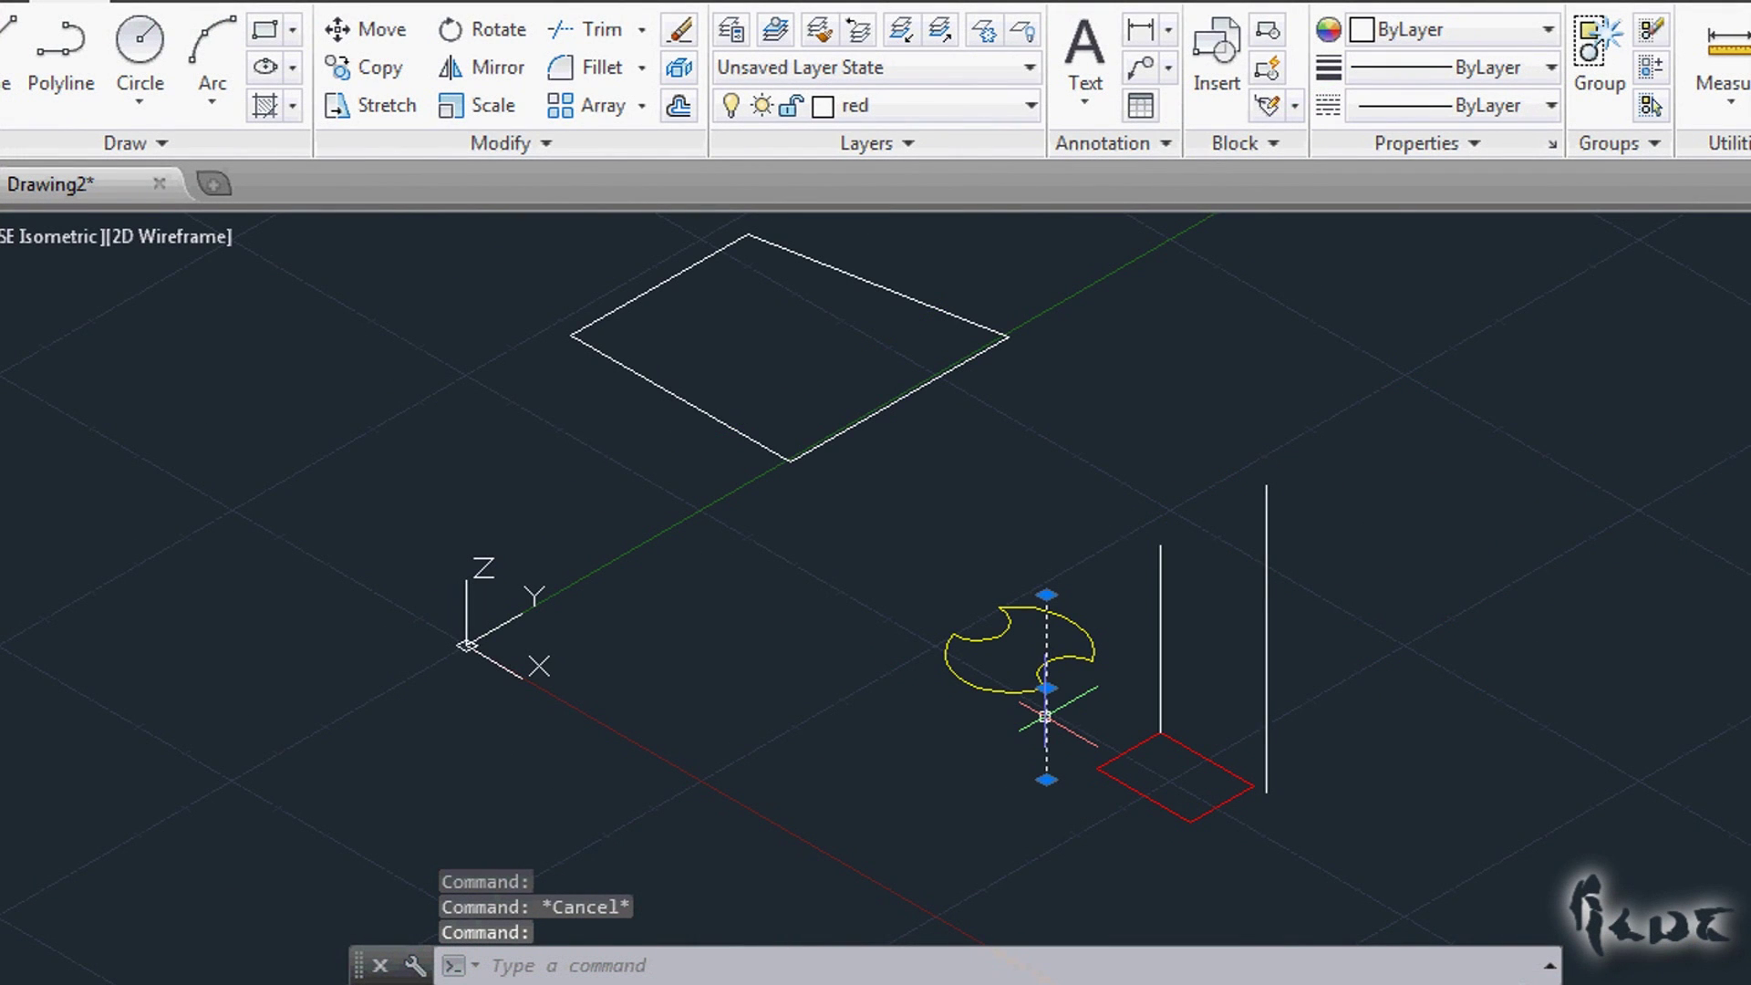
pyautogui.click(365, 29)
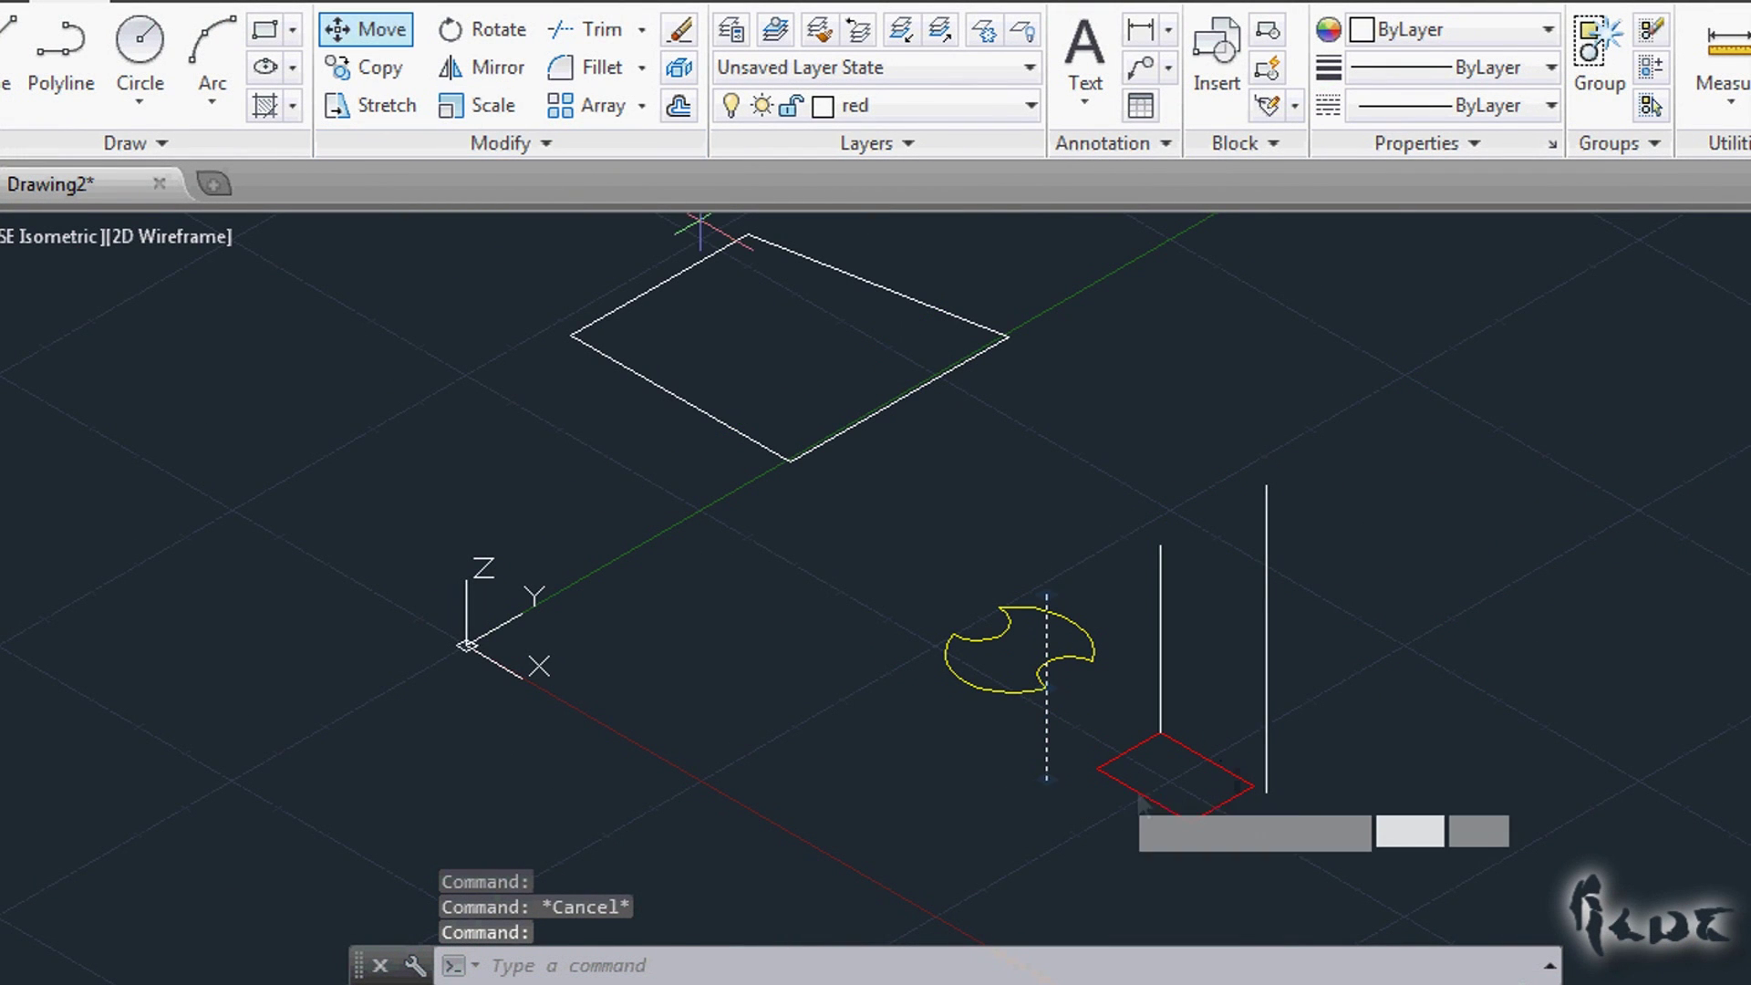
pyautogui.click(1047, 781)
pyautogui.click(1098, 768)
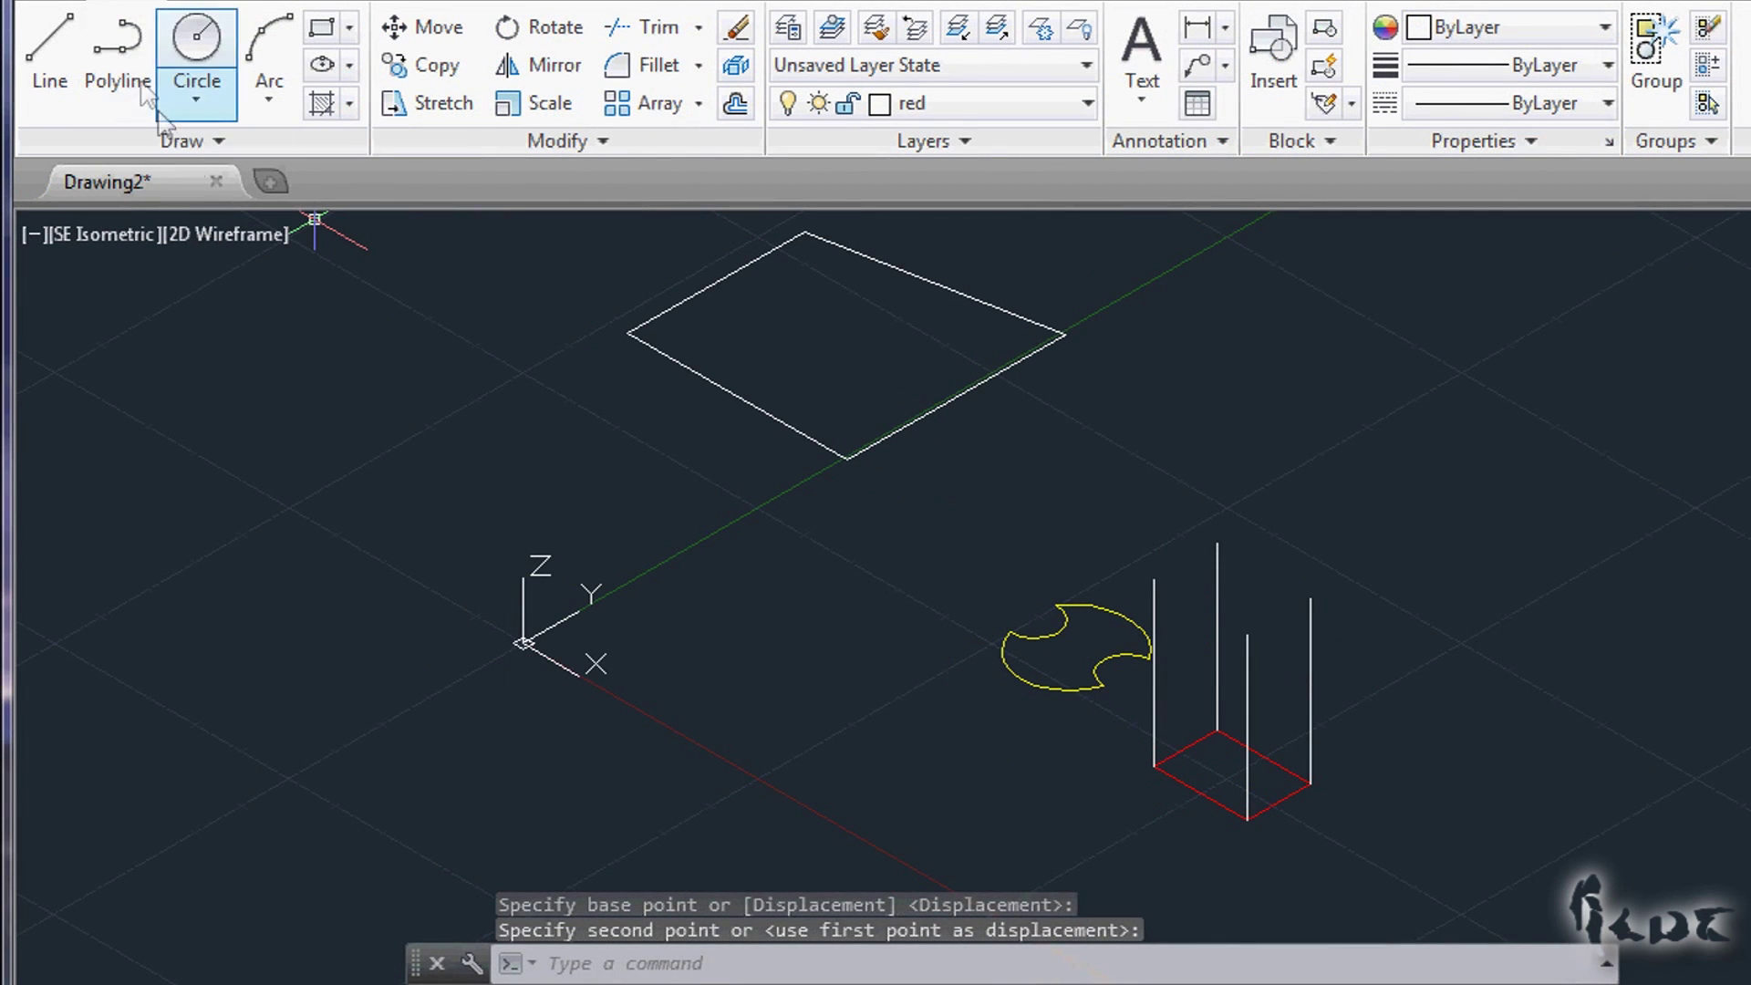
# Step: Draw a closed polyline connecting the tops of the four vertical lines
pyautogui.click(118, 41)
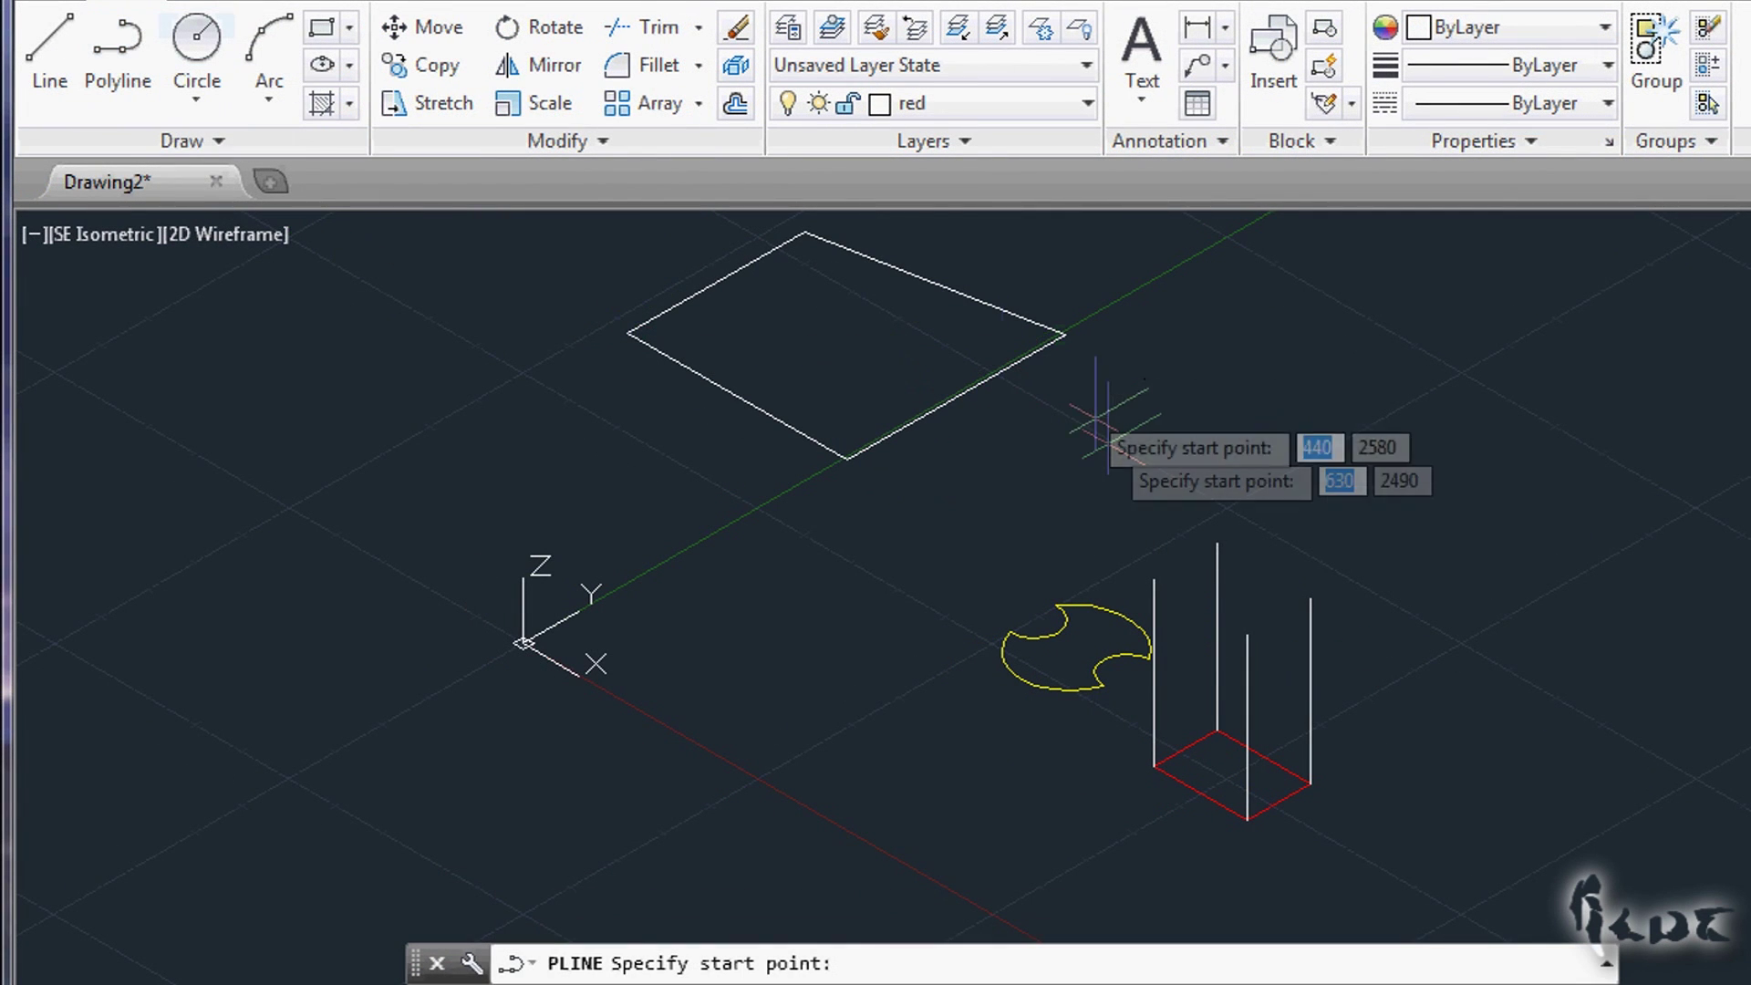
pyautogui.click(1155, 578)
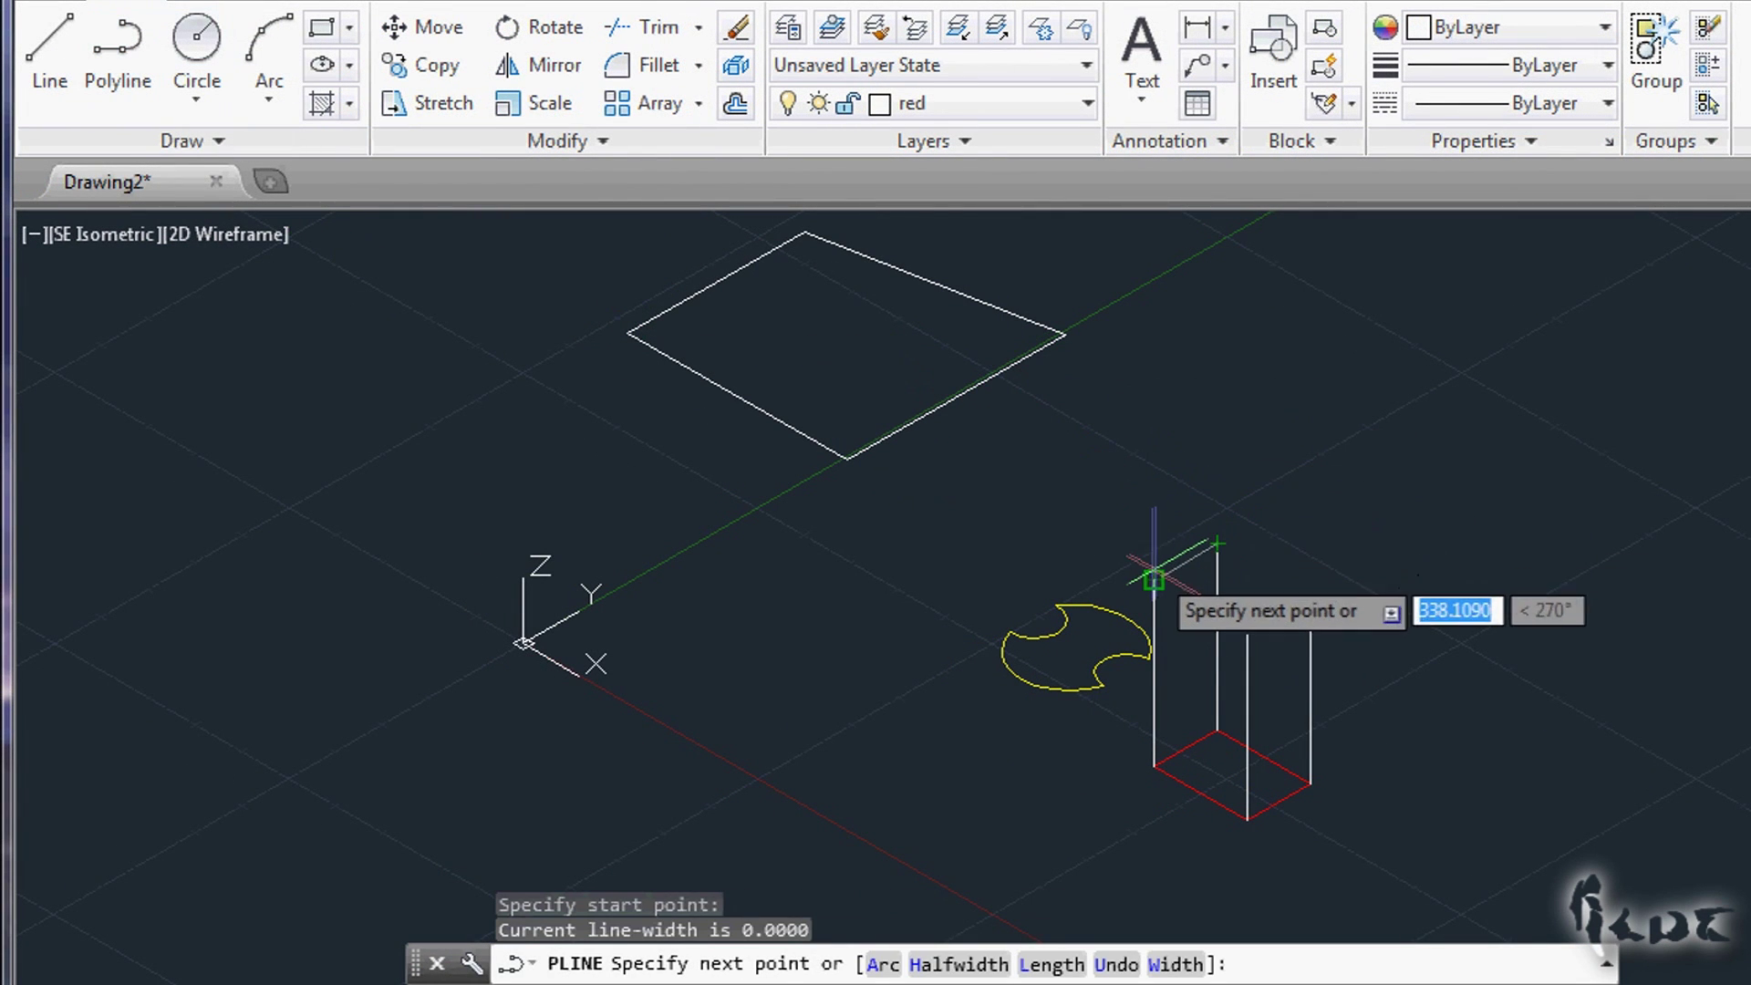
pyautogui.click(1218, 545)
pyautogui.click(1311, 599)
pyautogui.click(1247, 634)
pyautogui.click(1153, 578)
pyautogui.press('Escape')
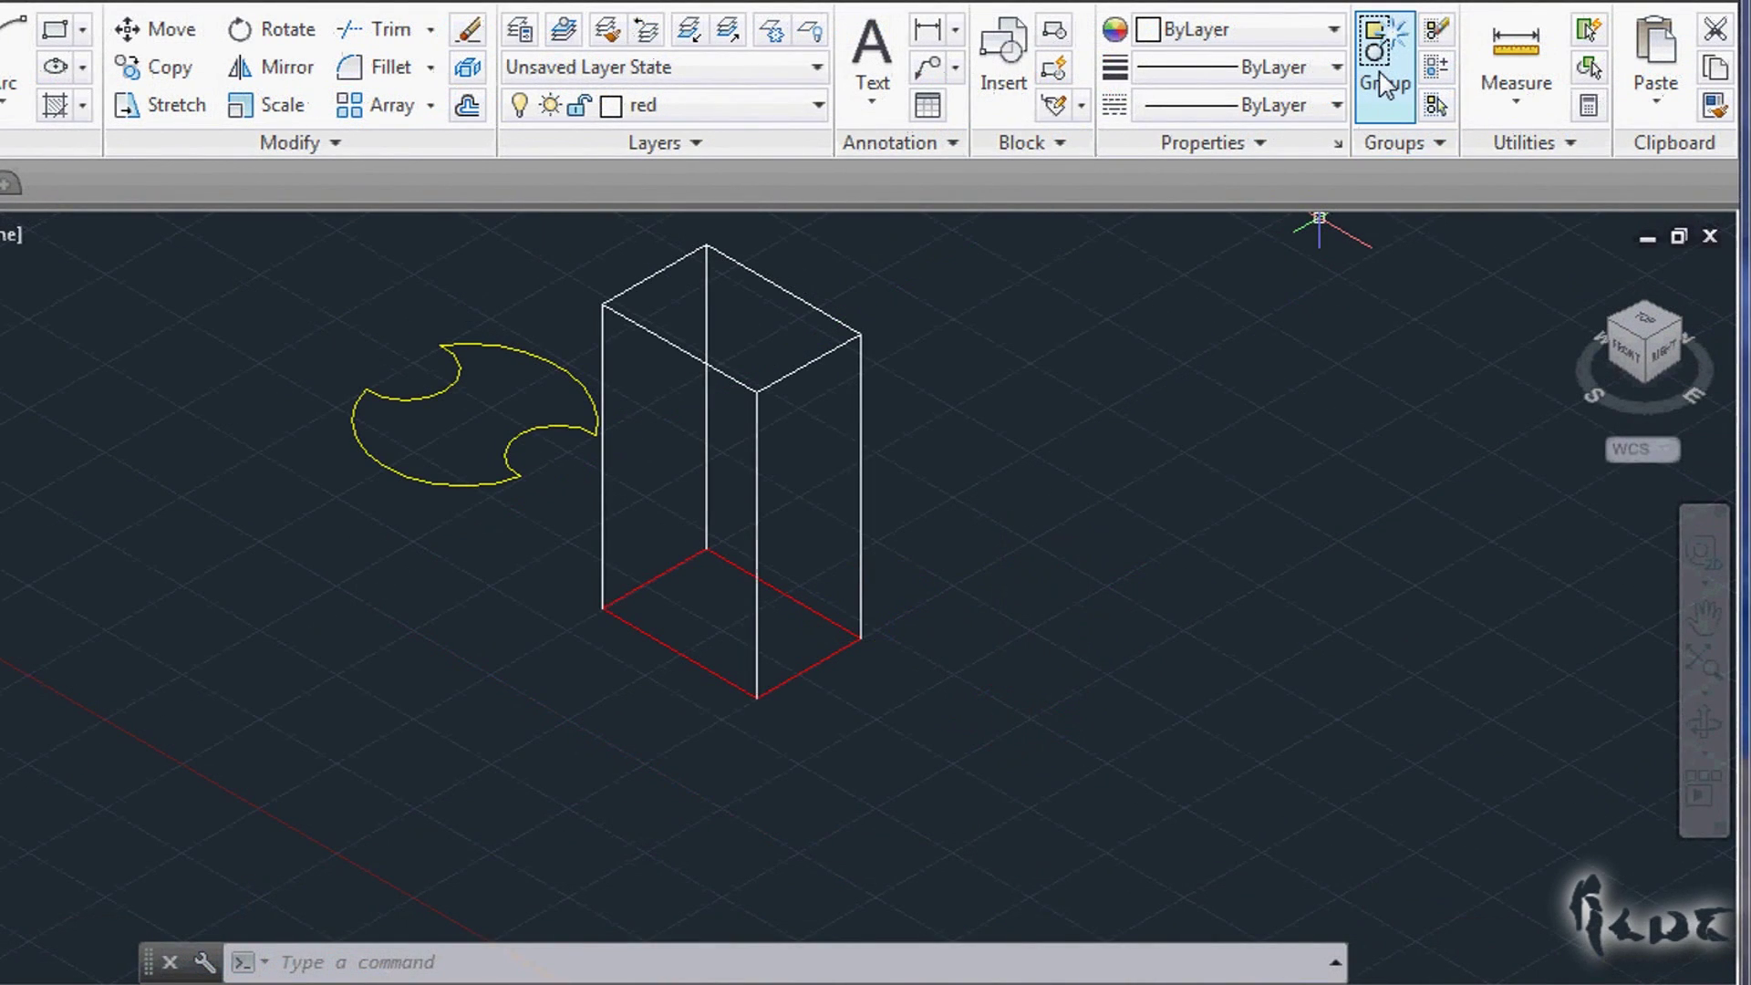
# Step: Group all the box edges into one object and check that it selects as one
pyautogui.click(1384, 84)
pyautogui.click(918, 238)
pyautogui.click(687, 308)
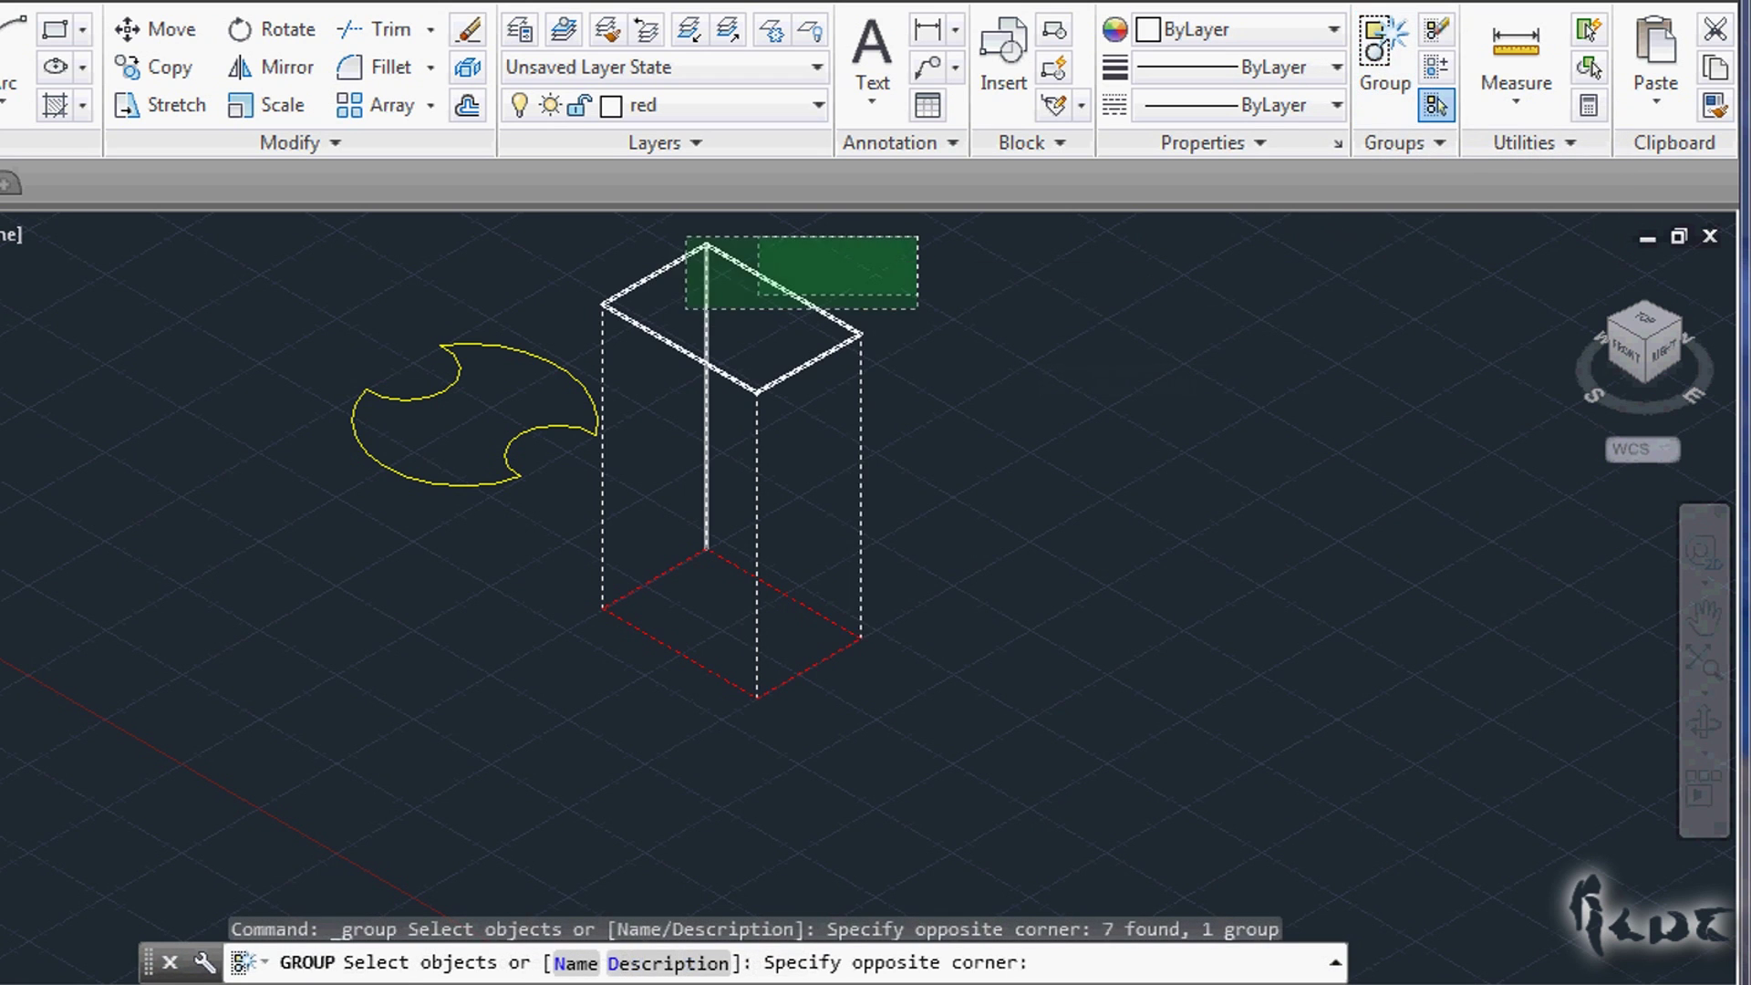
pyautogui.click(687, 307)
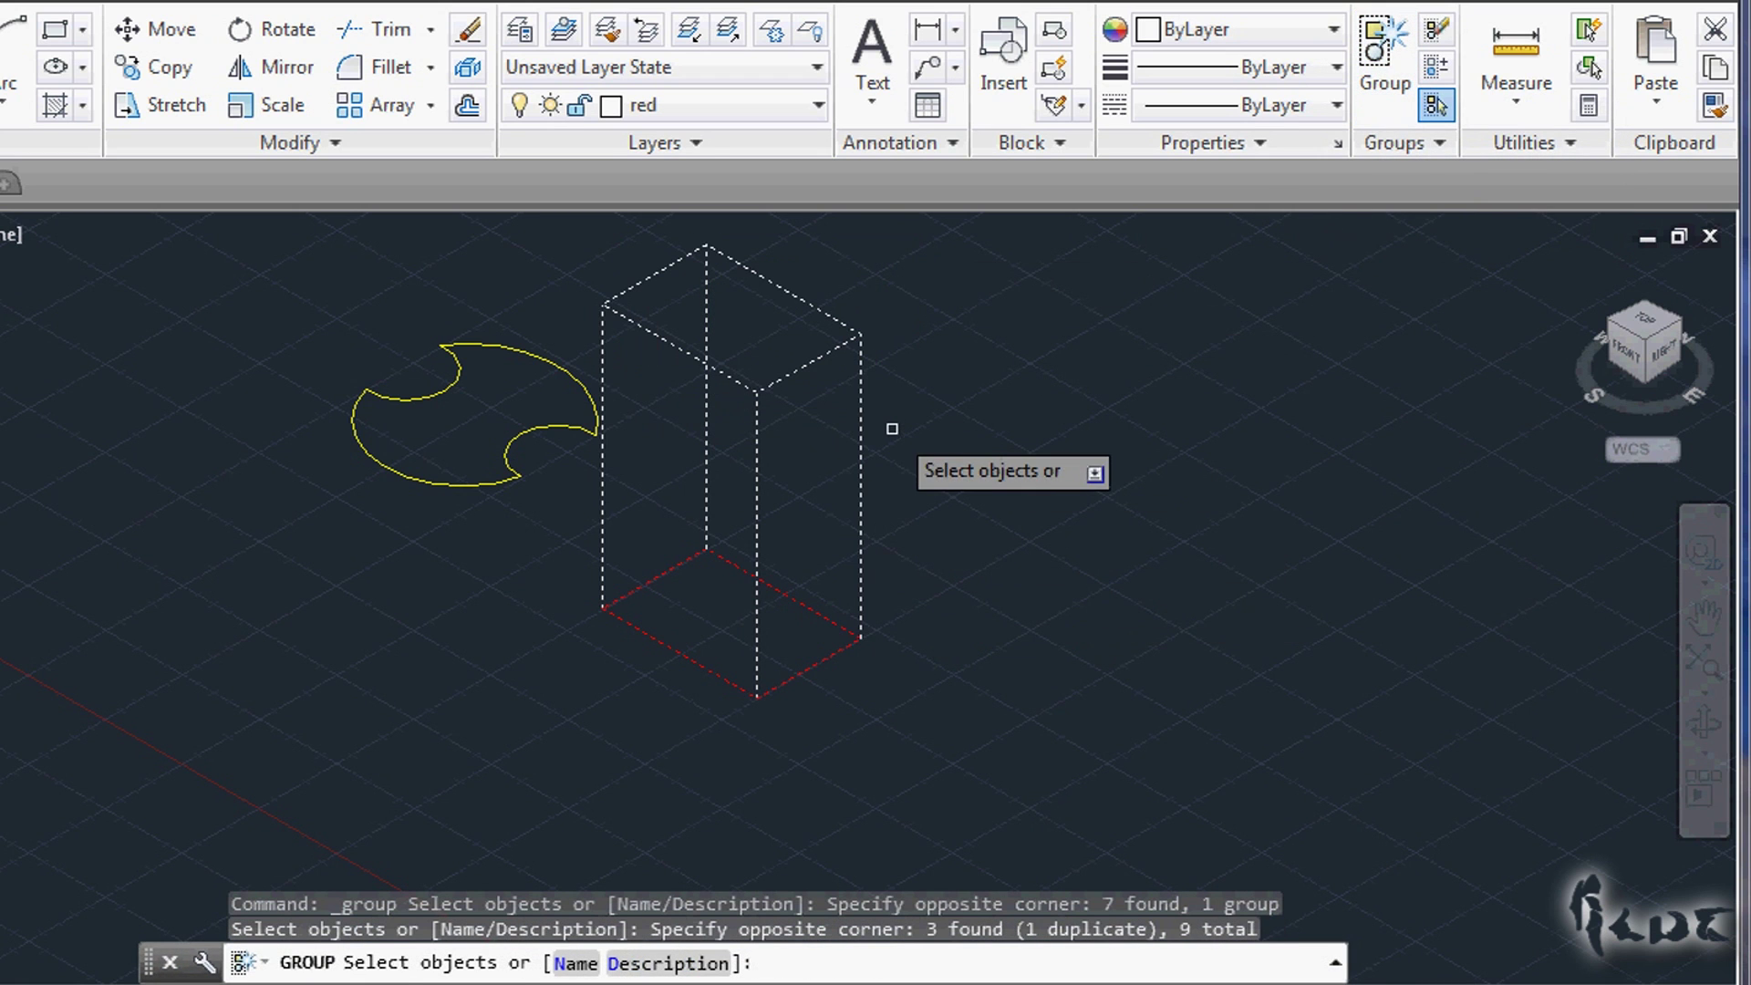
pyautogui.press('Return')
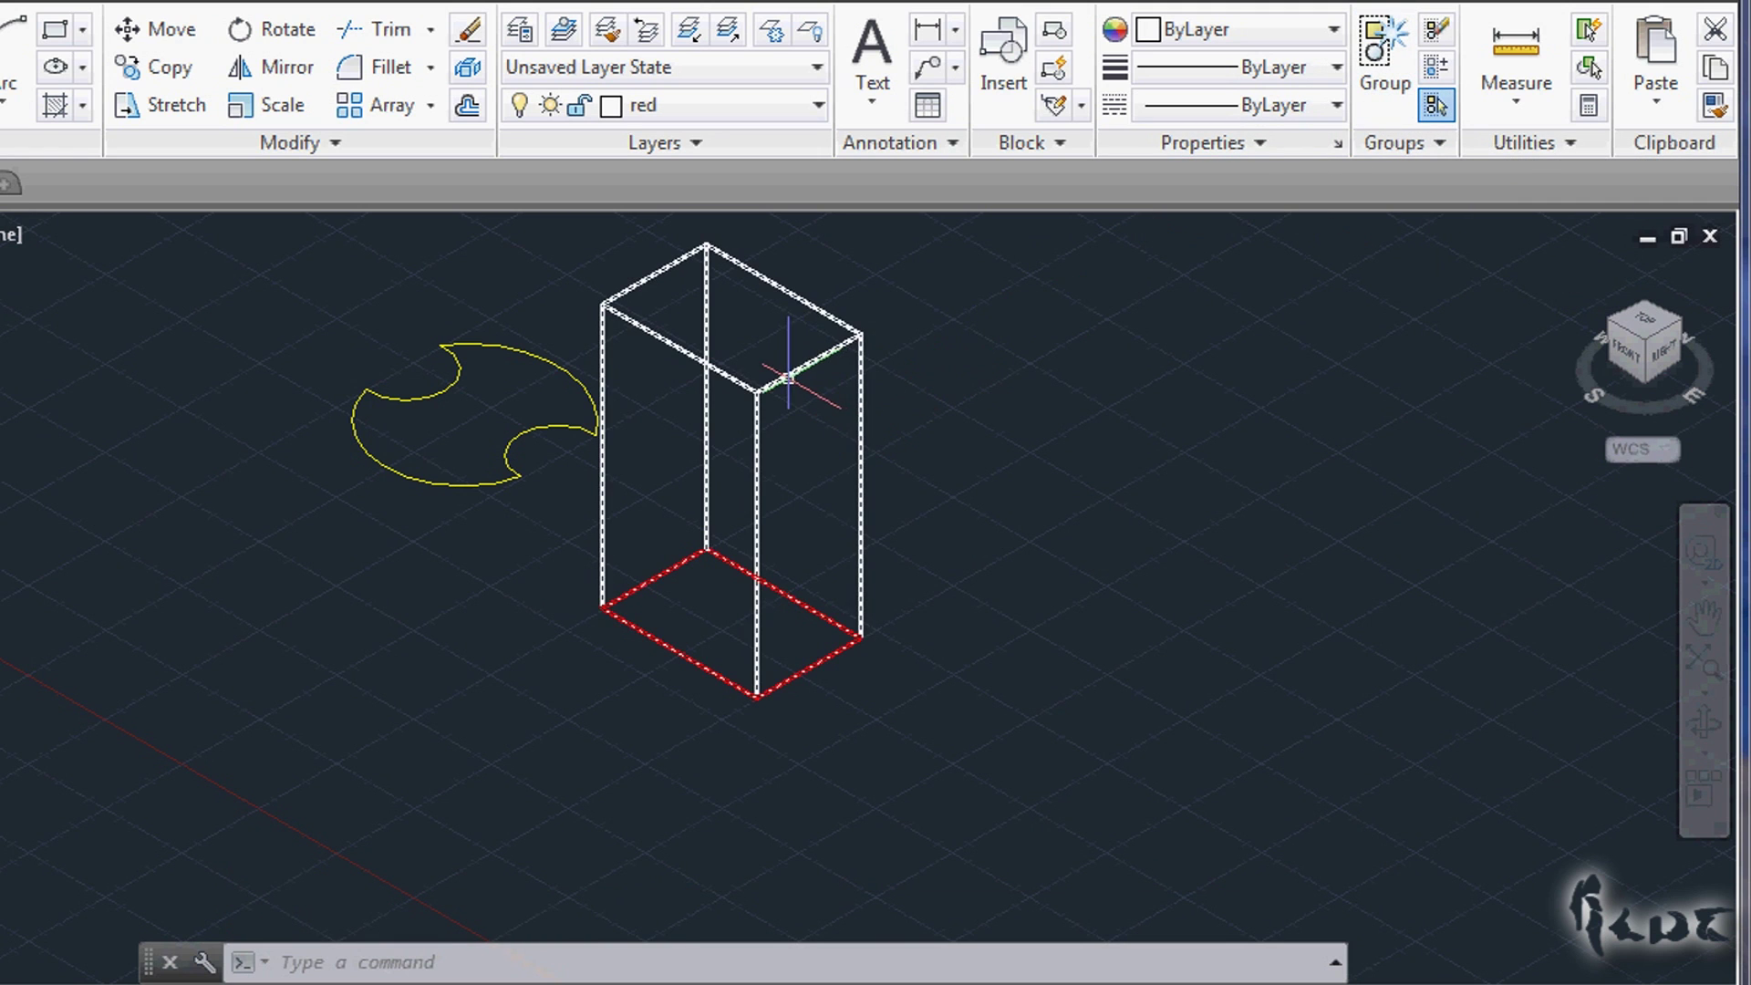
pyautogui.click(733, 378)
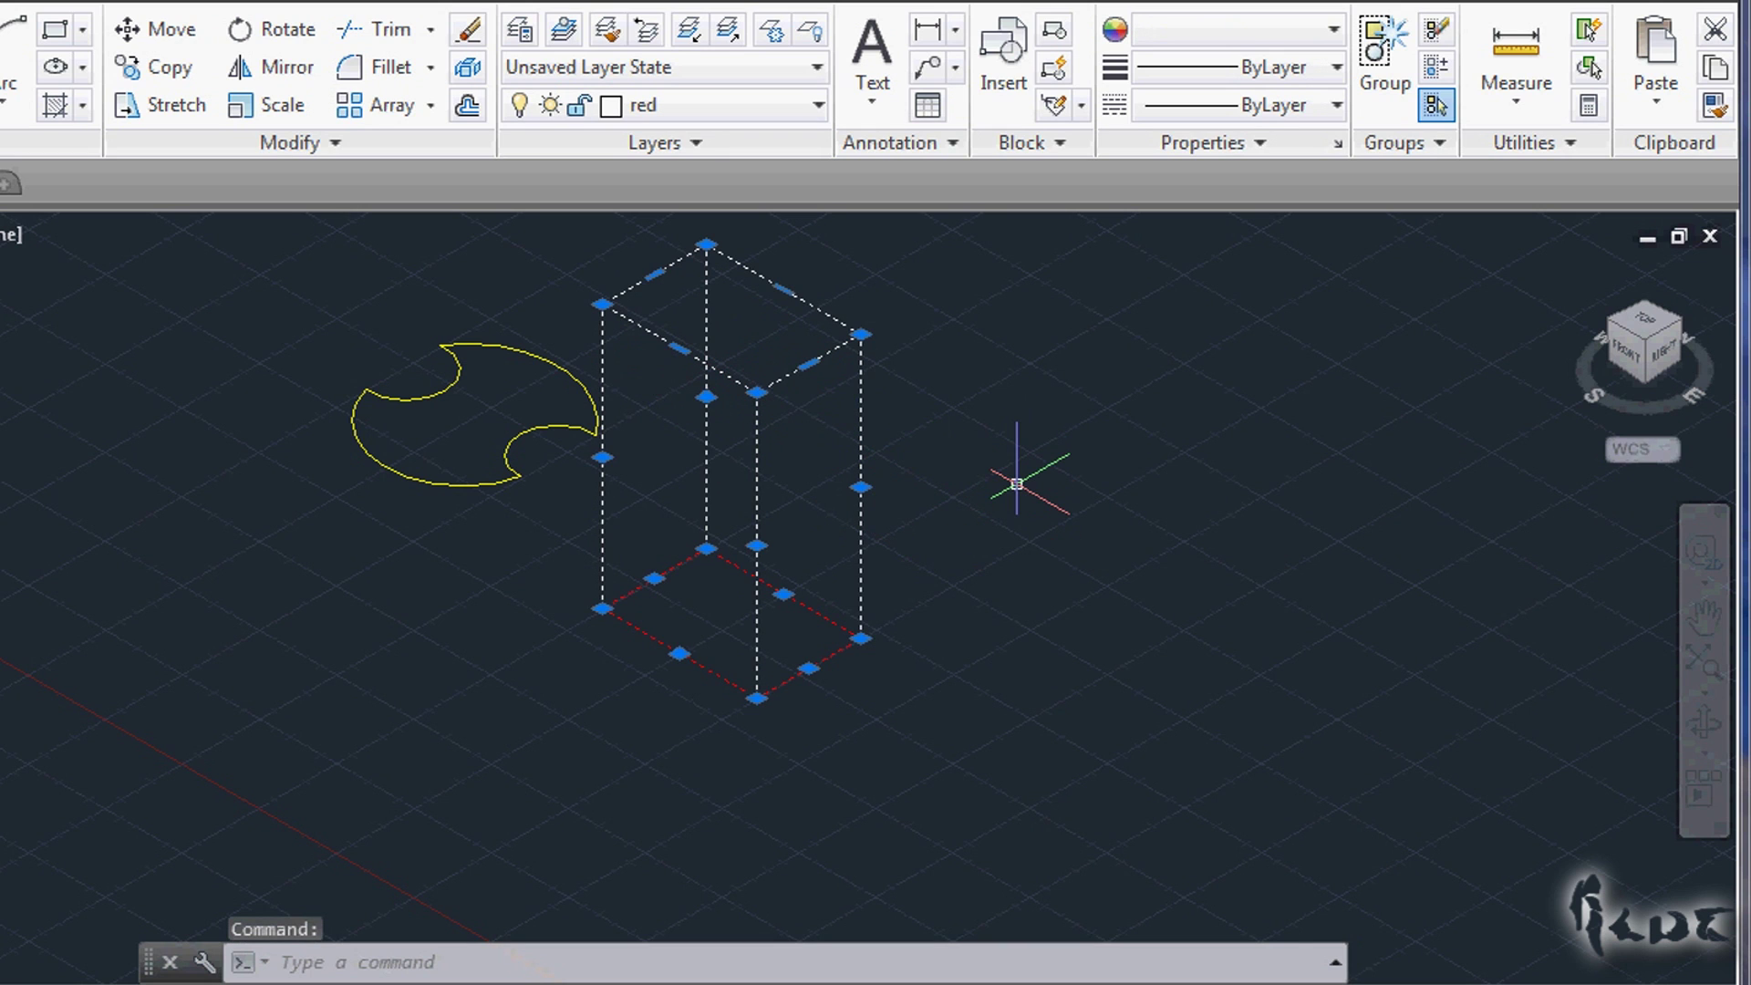
pyautogui.write('g')
pyautogui.press('Return')
pyautogui.press('Escape')
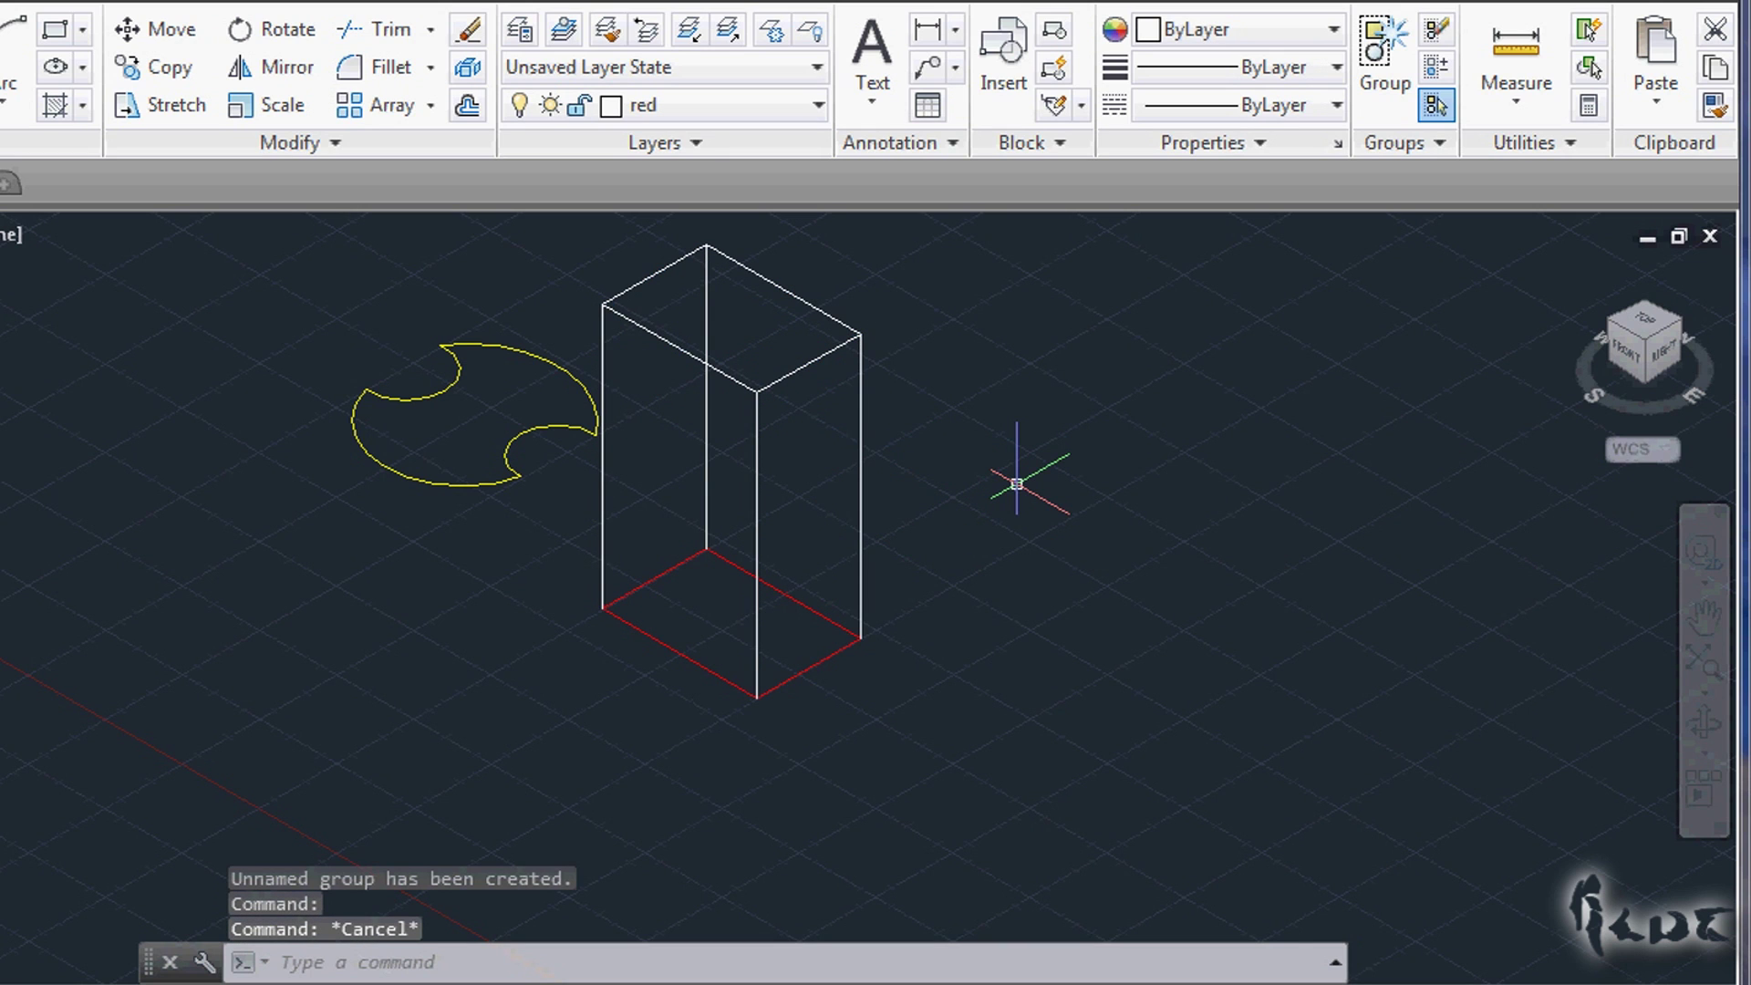
# Step: Pan out to show the whole drawing and start a circle, placing its centre
pyautogui.scroll(-4, 1017, 484)
pyautogui.moveTo(1017, 484); pyautogui.dragTo(928, 830, button='middle')
pyautogui.scroll(2, 740, 724)
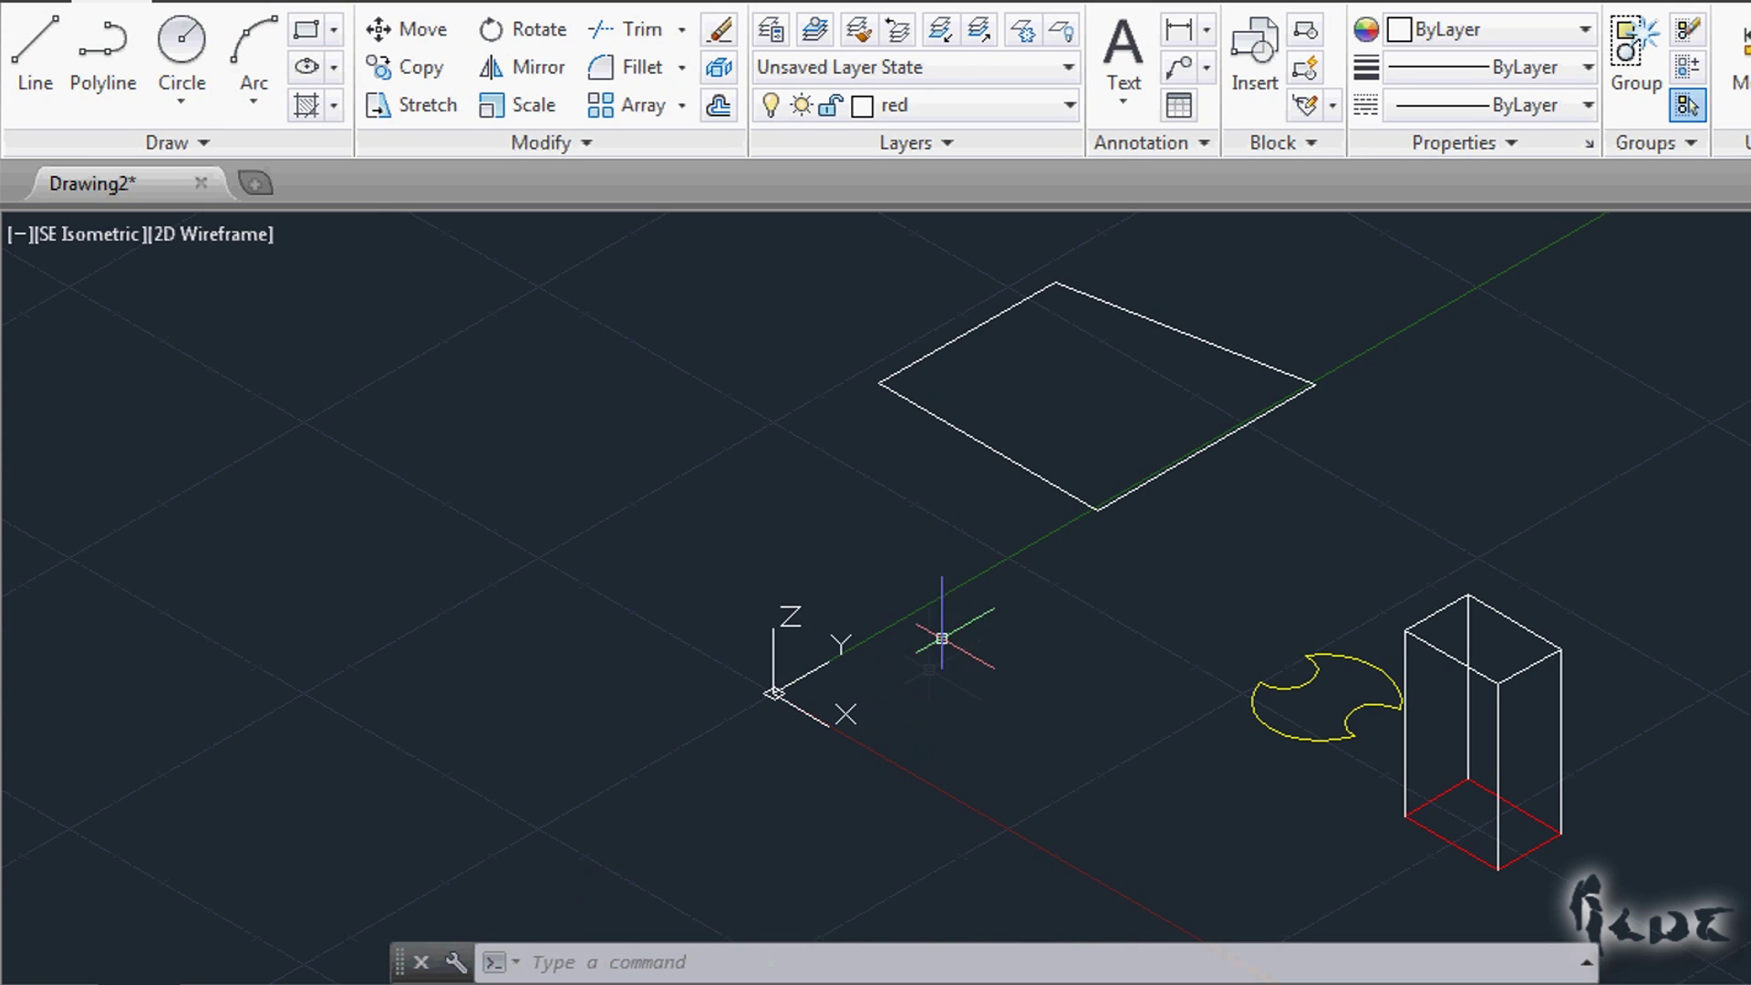
pyautogui.click(181, 55)
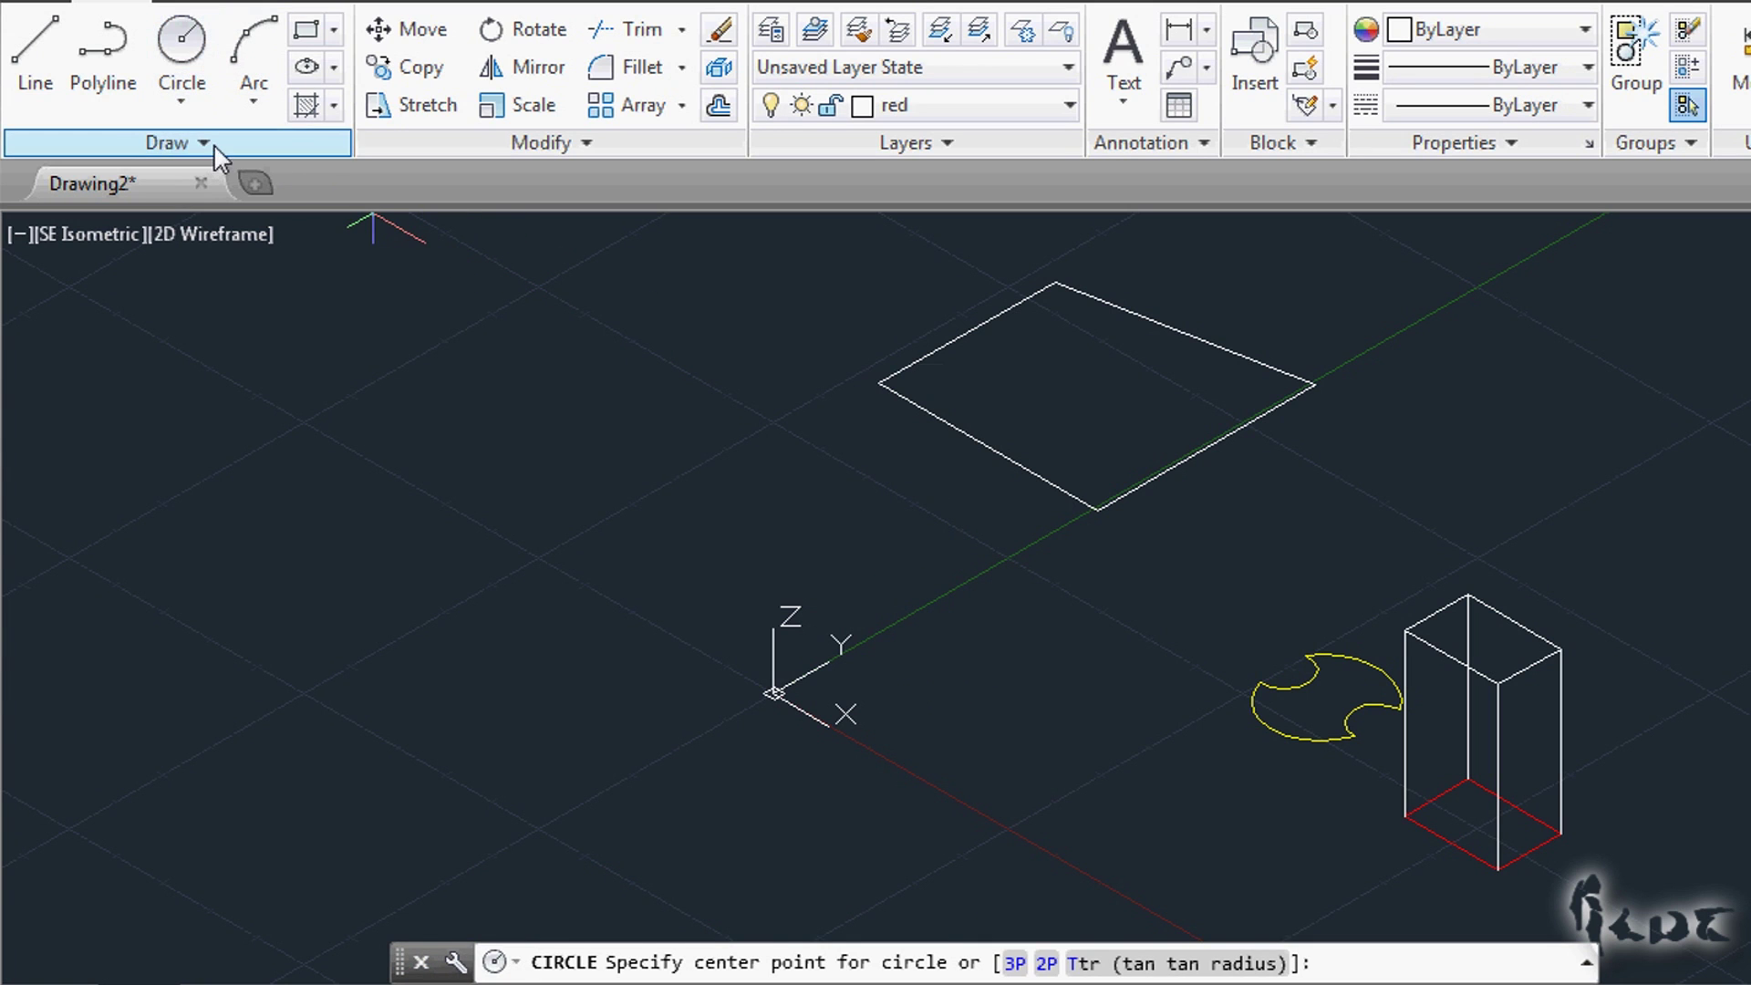
pyautogui.click(989, 681)
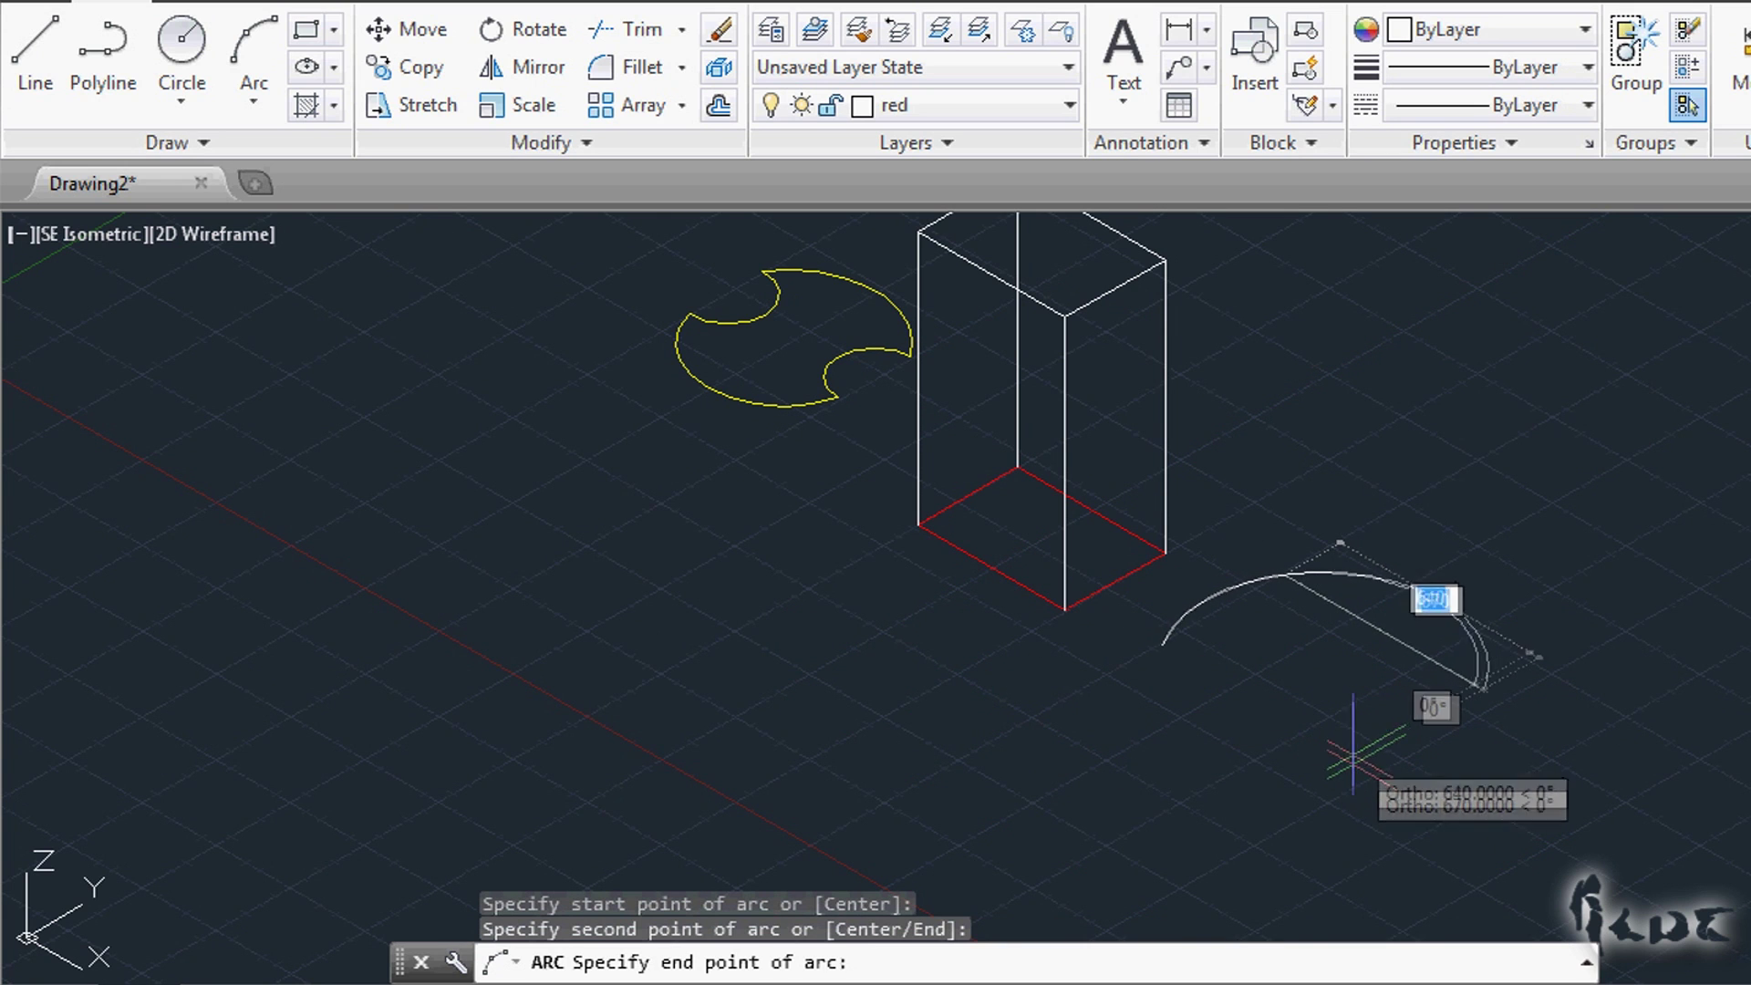
# Step: Draw three trial lines from the red base up the box, cancel them, and expand the Draw panel
pyautogui.click(34, 55)
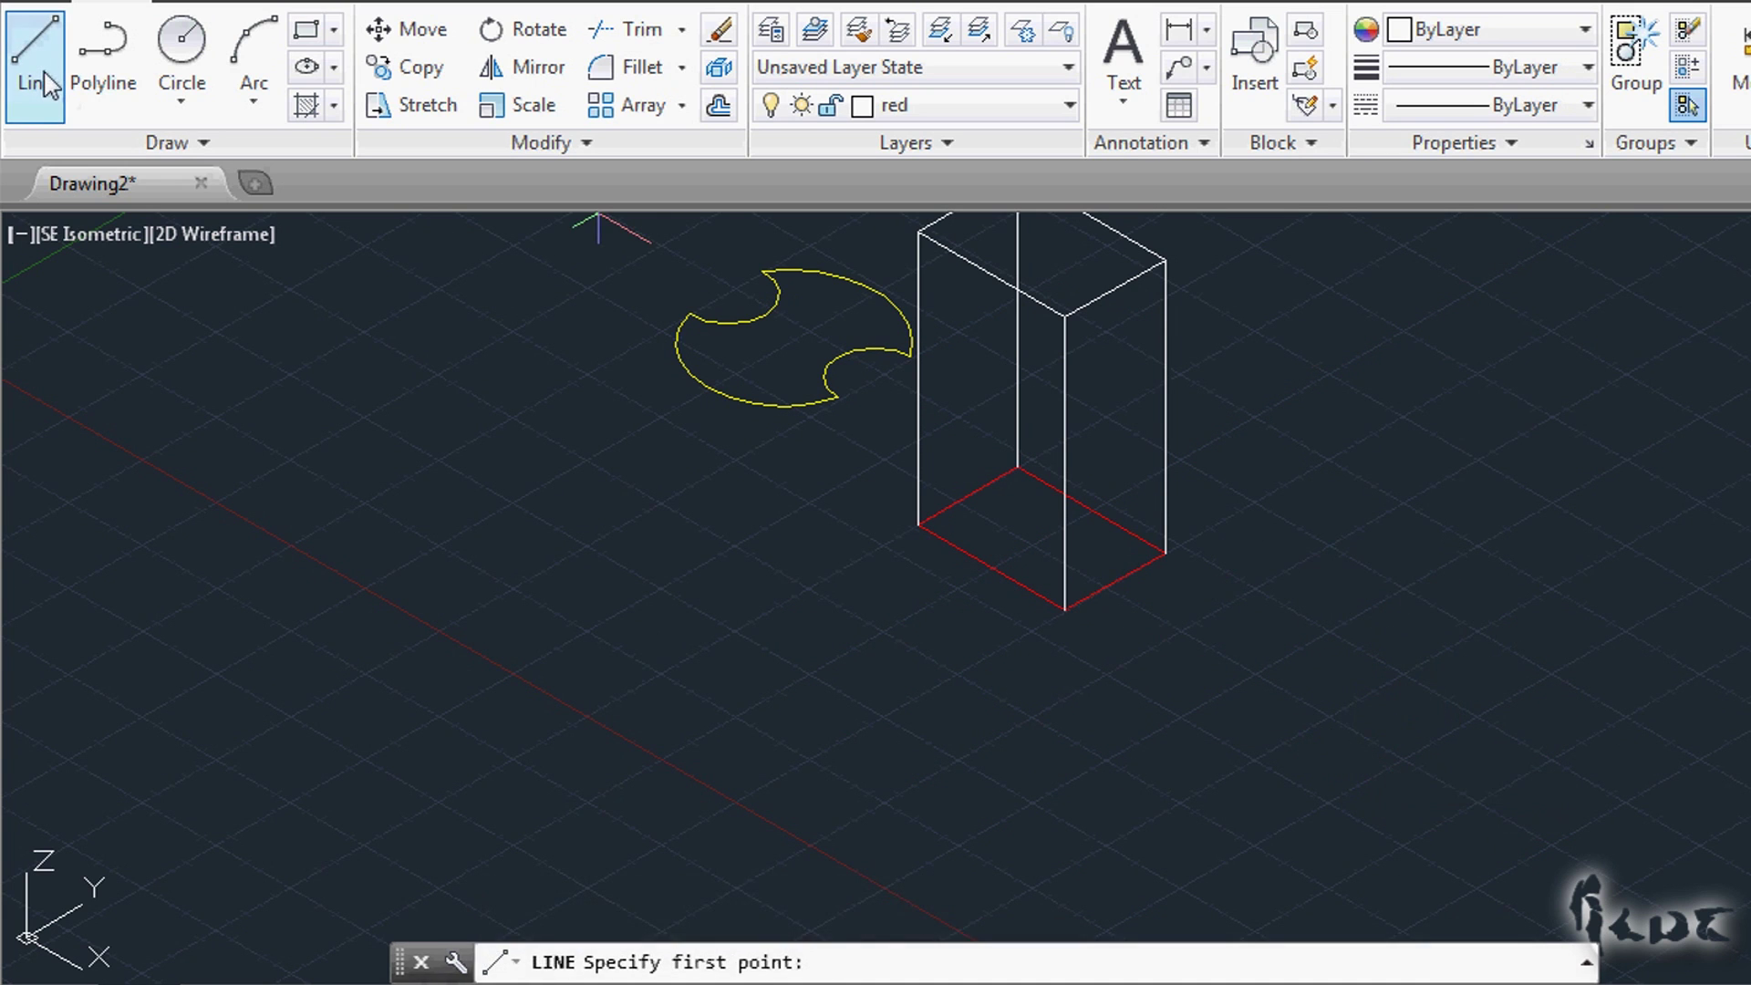
pyautogui.click(1064, 608)
pyautogui.press('F8')
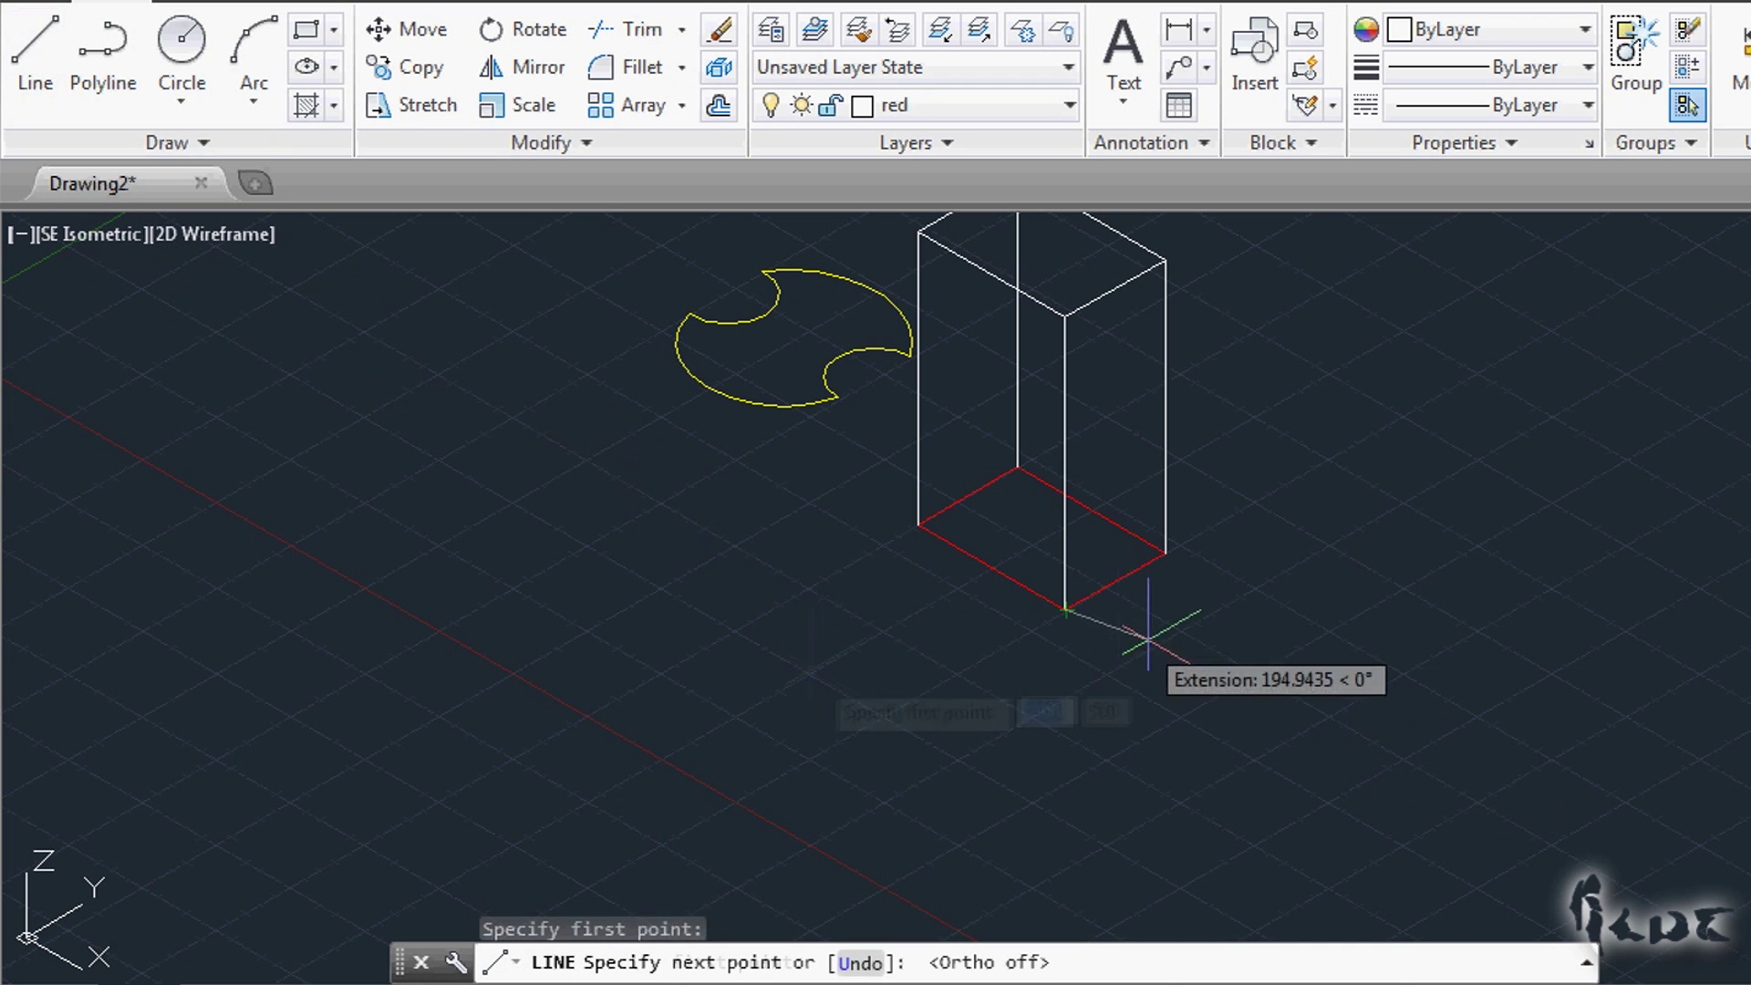
pyautogui.press('Return')
pyautogui.click(1172, 551)
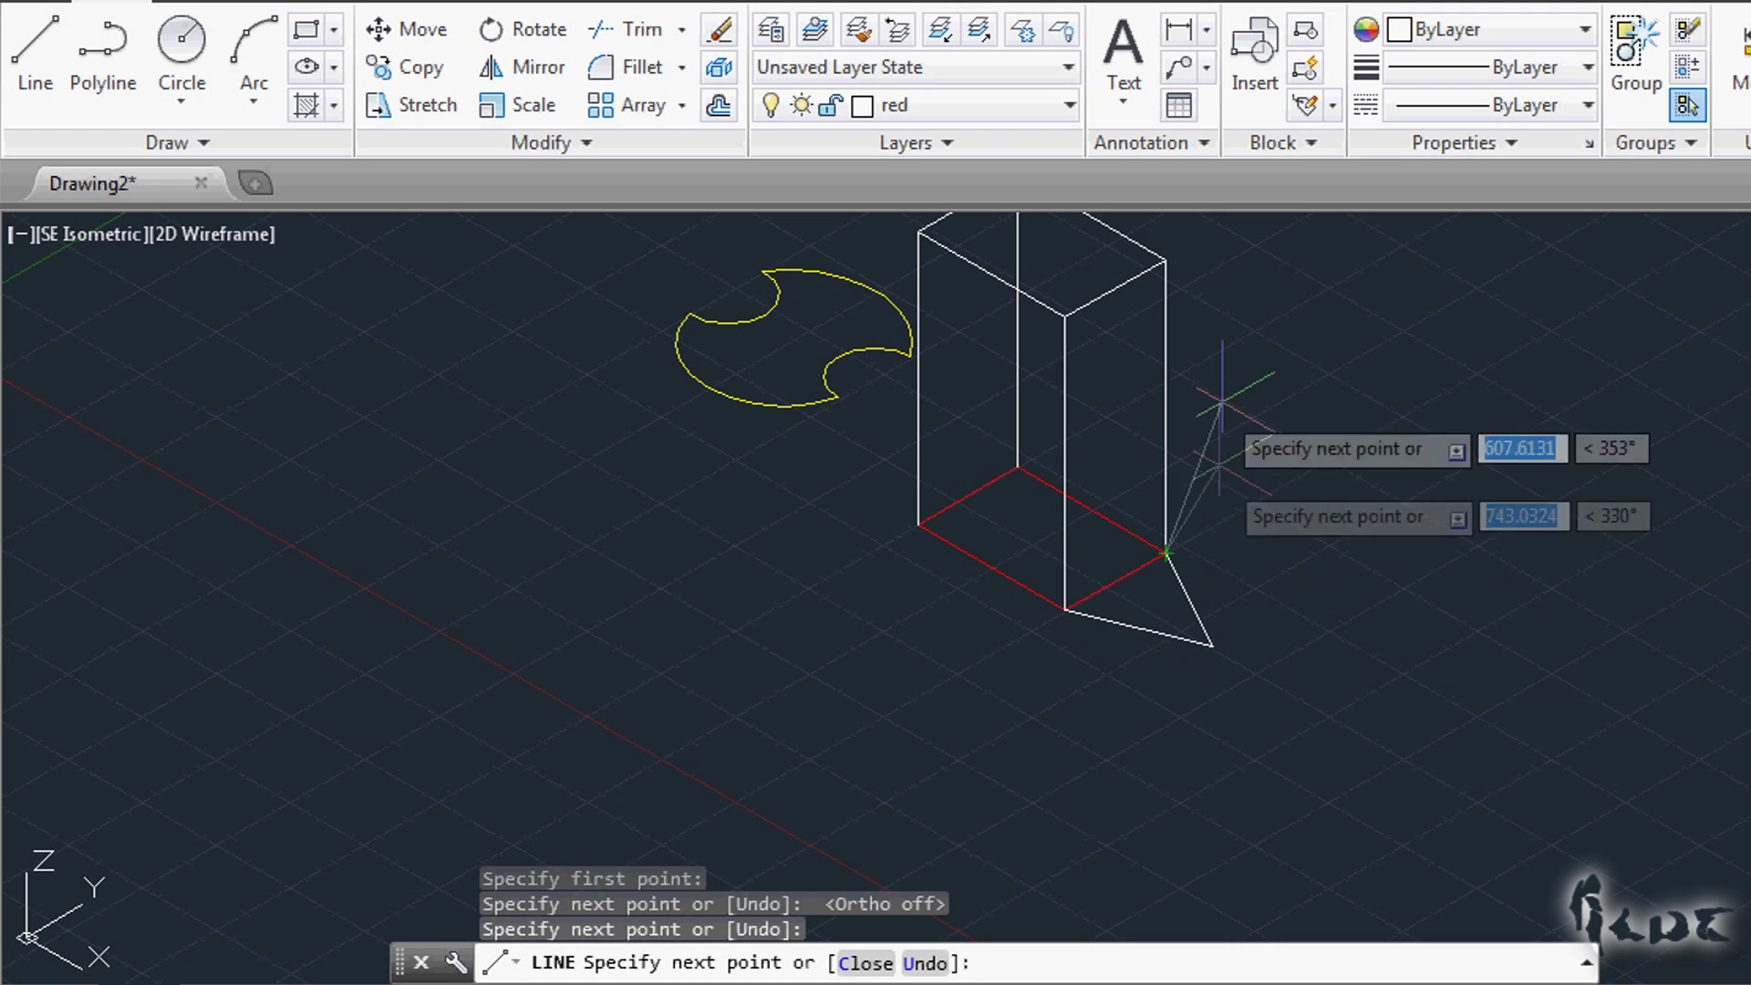
pyautogui.click(1065, 317)
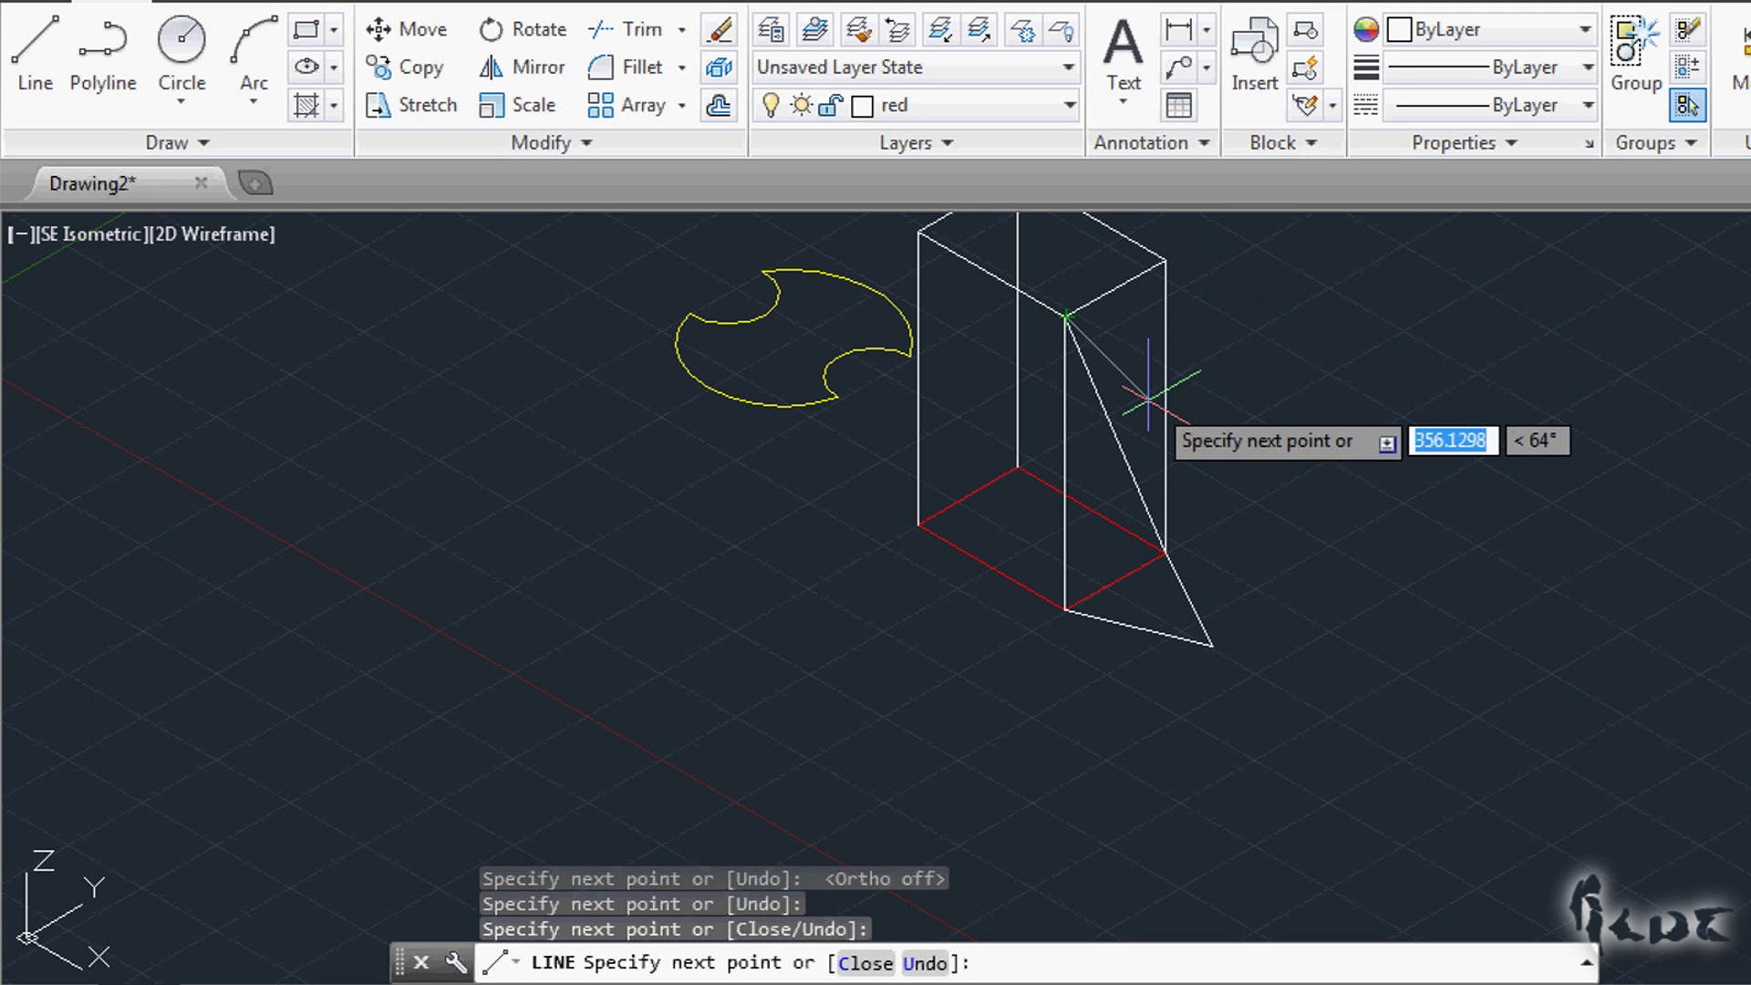
pyautogui.press('Escape')
pyautogui.click(62, 143)
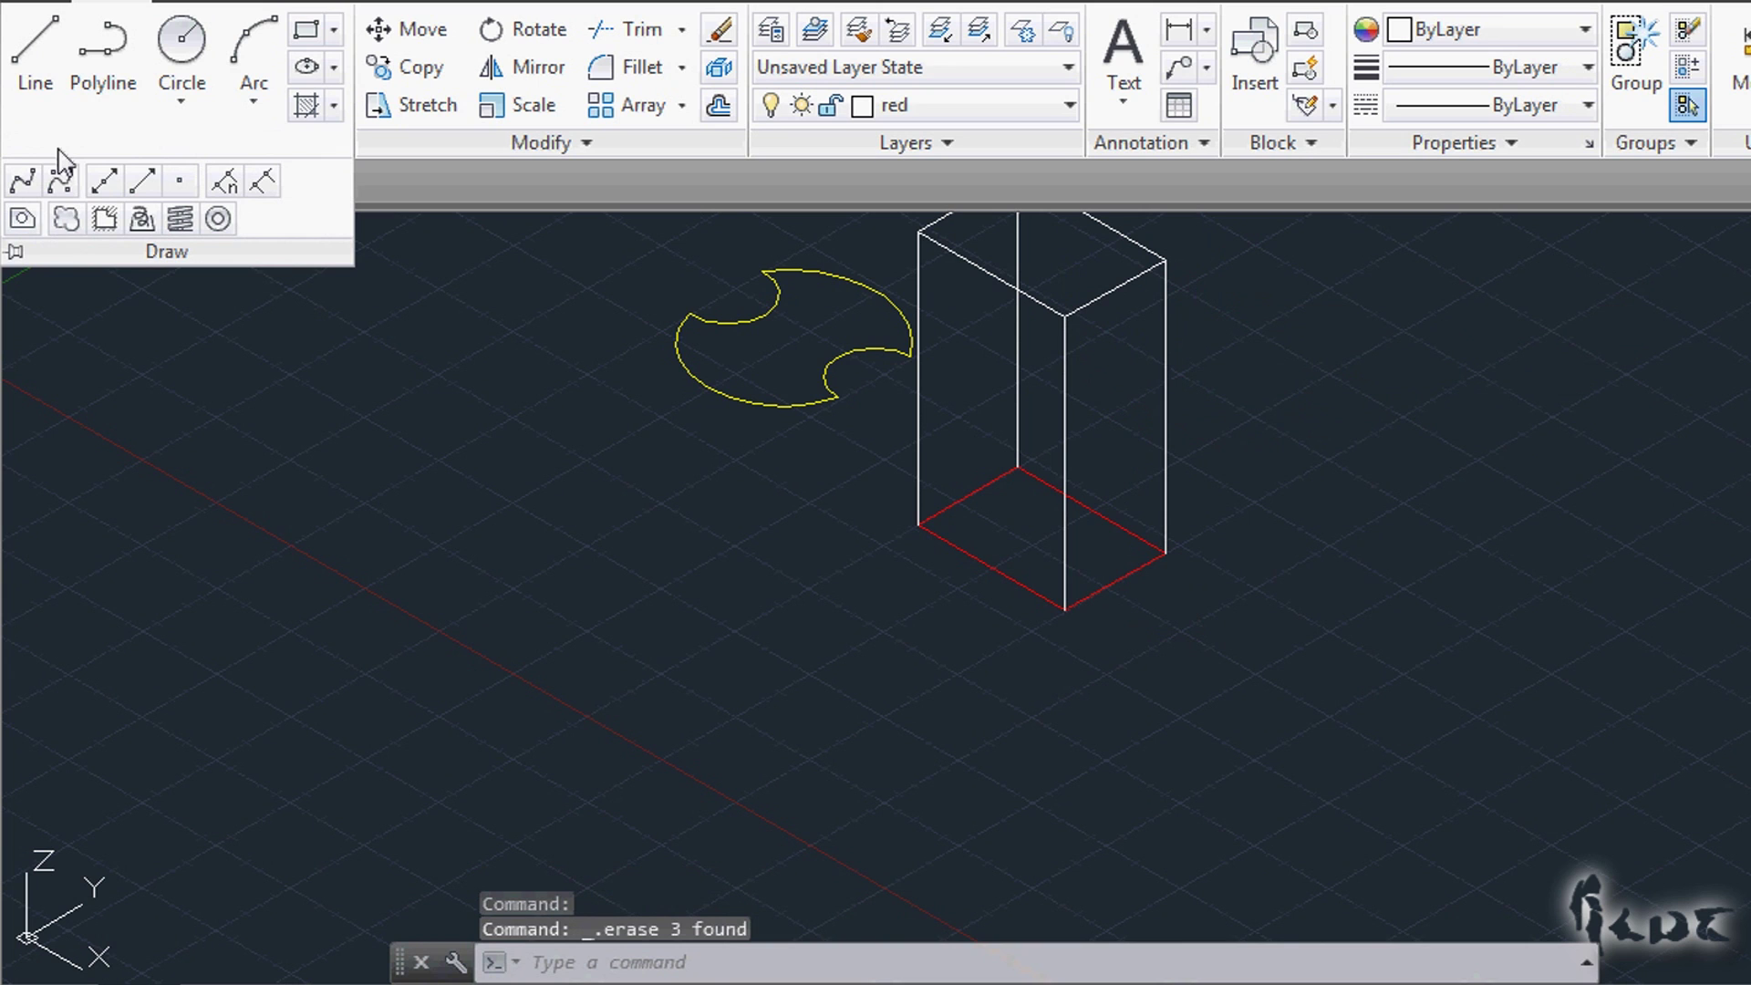
# Step: Draw a closed 3D polyline from a ground point to the box's two top corners, then cancel a hatch
pyautogui.click(141, 219)
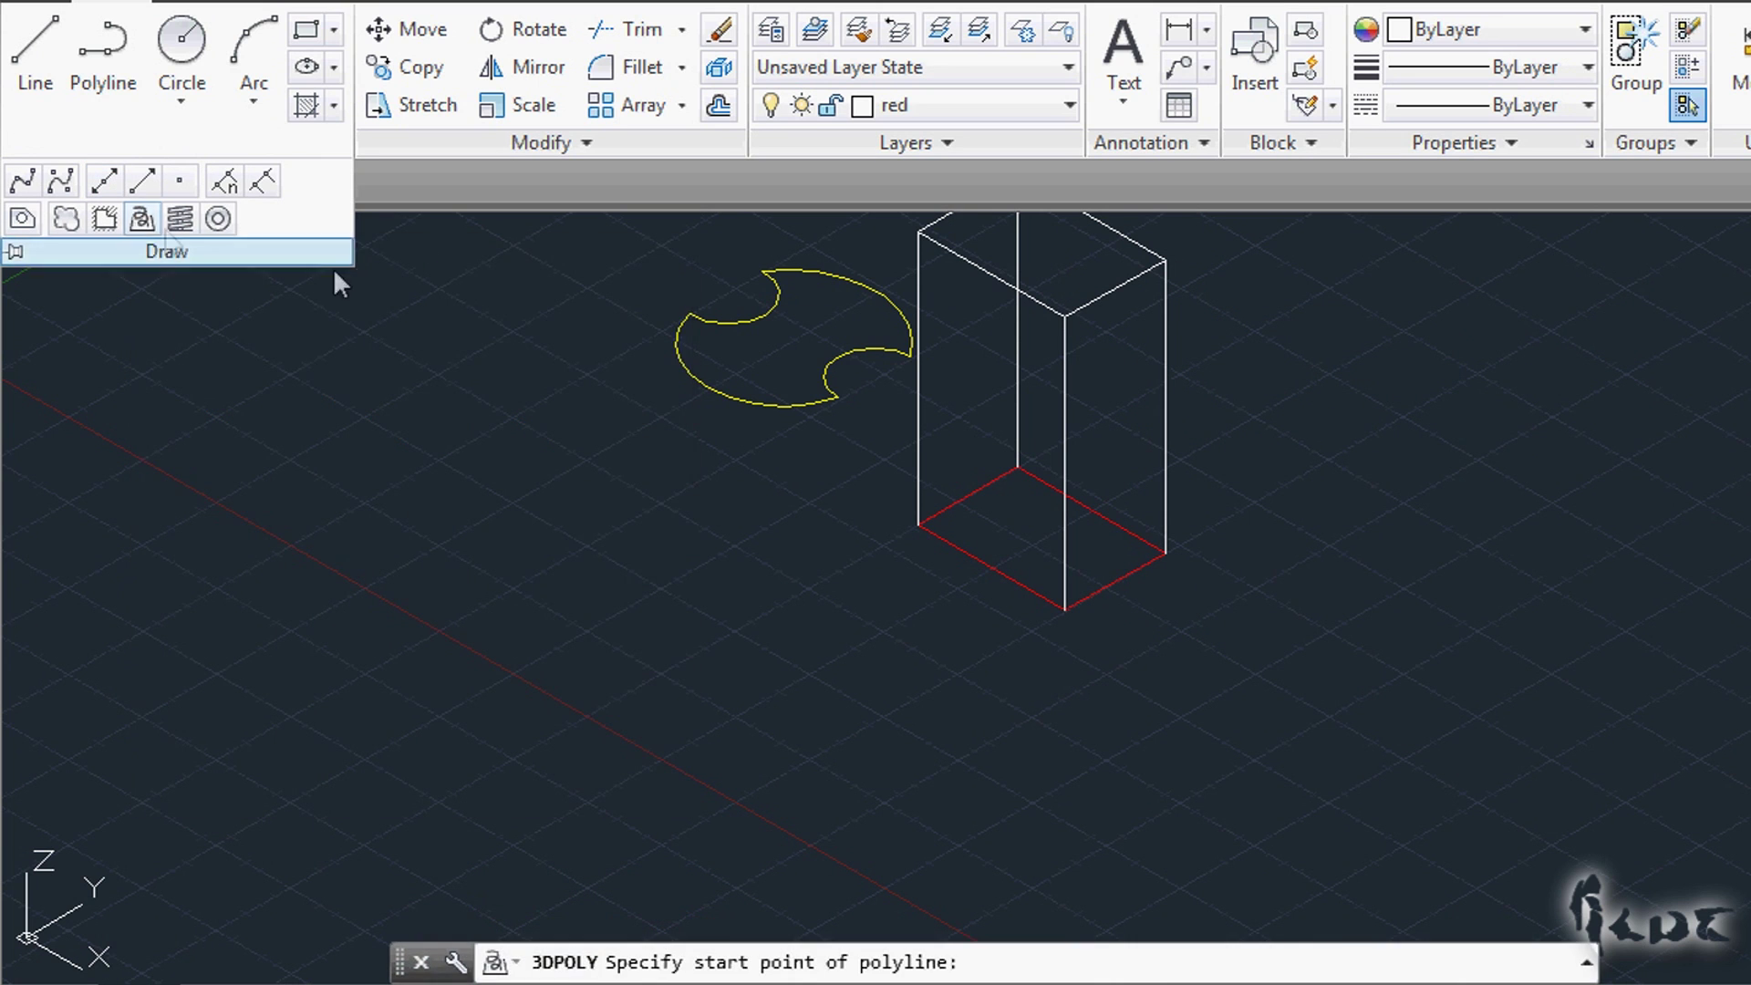
pyautogui.click(1194, 648)
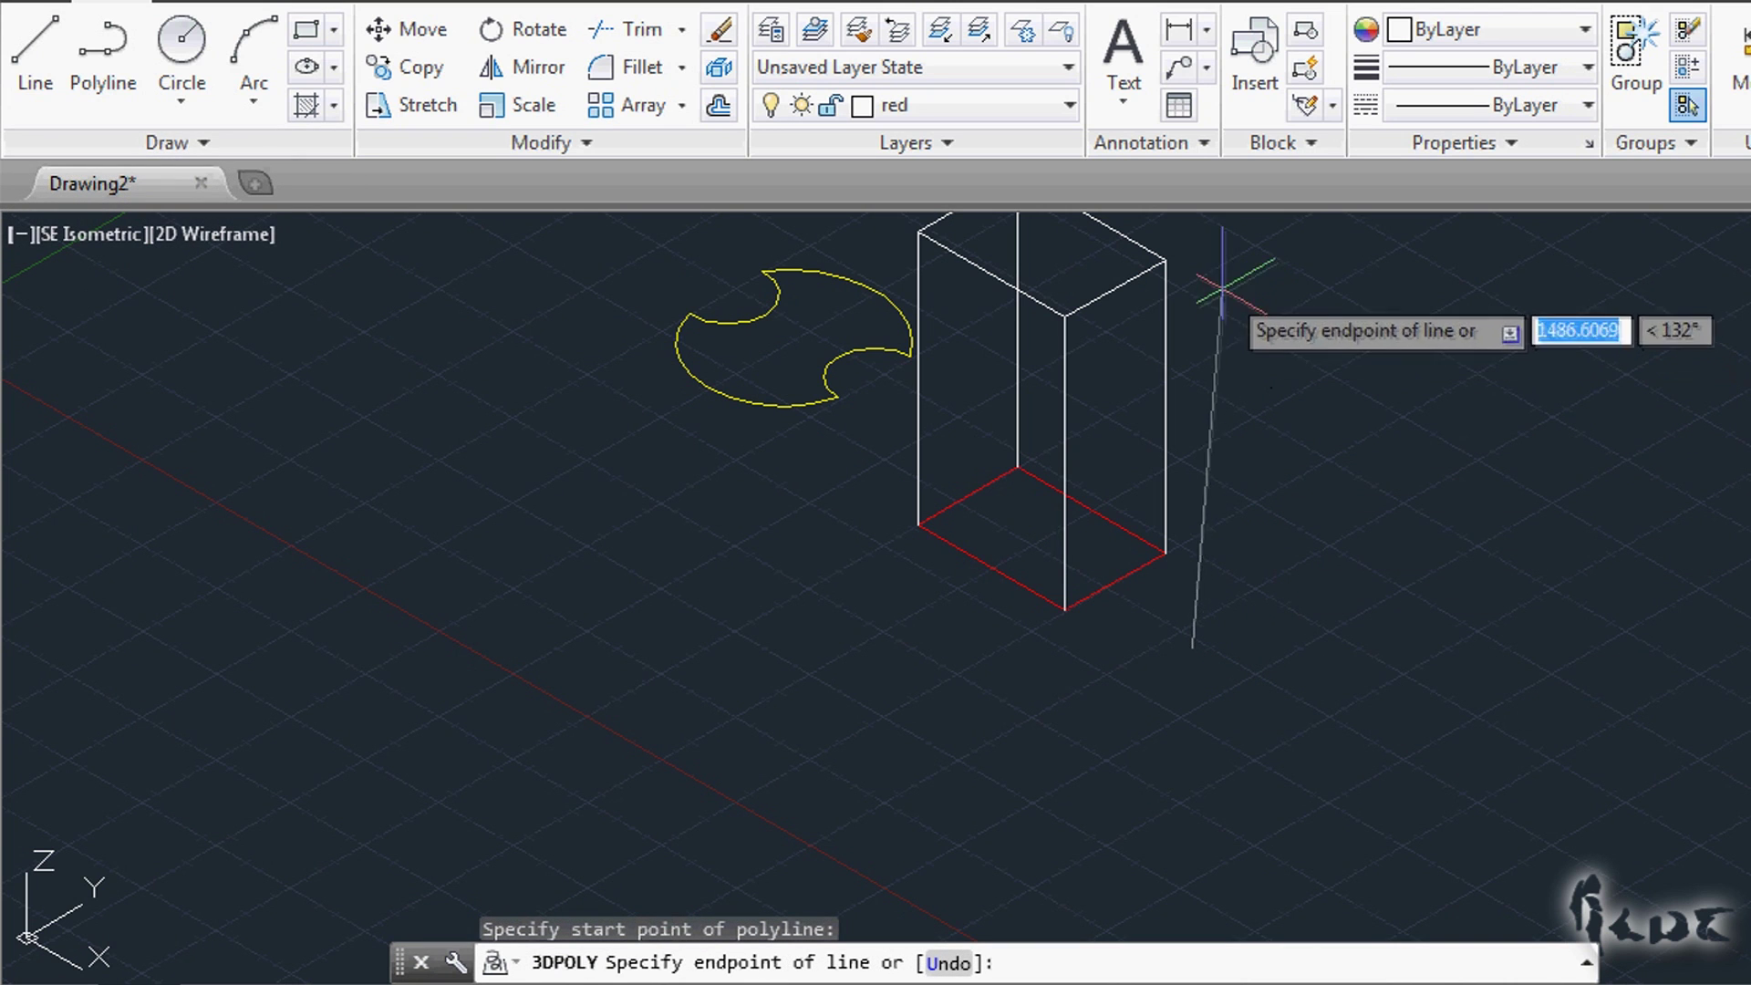
pyautogui.click(1166, 261)
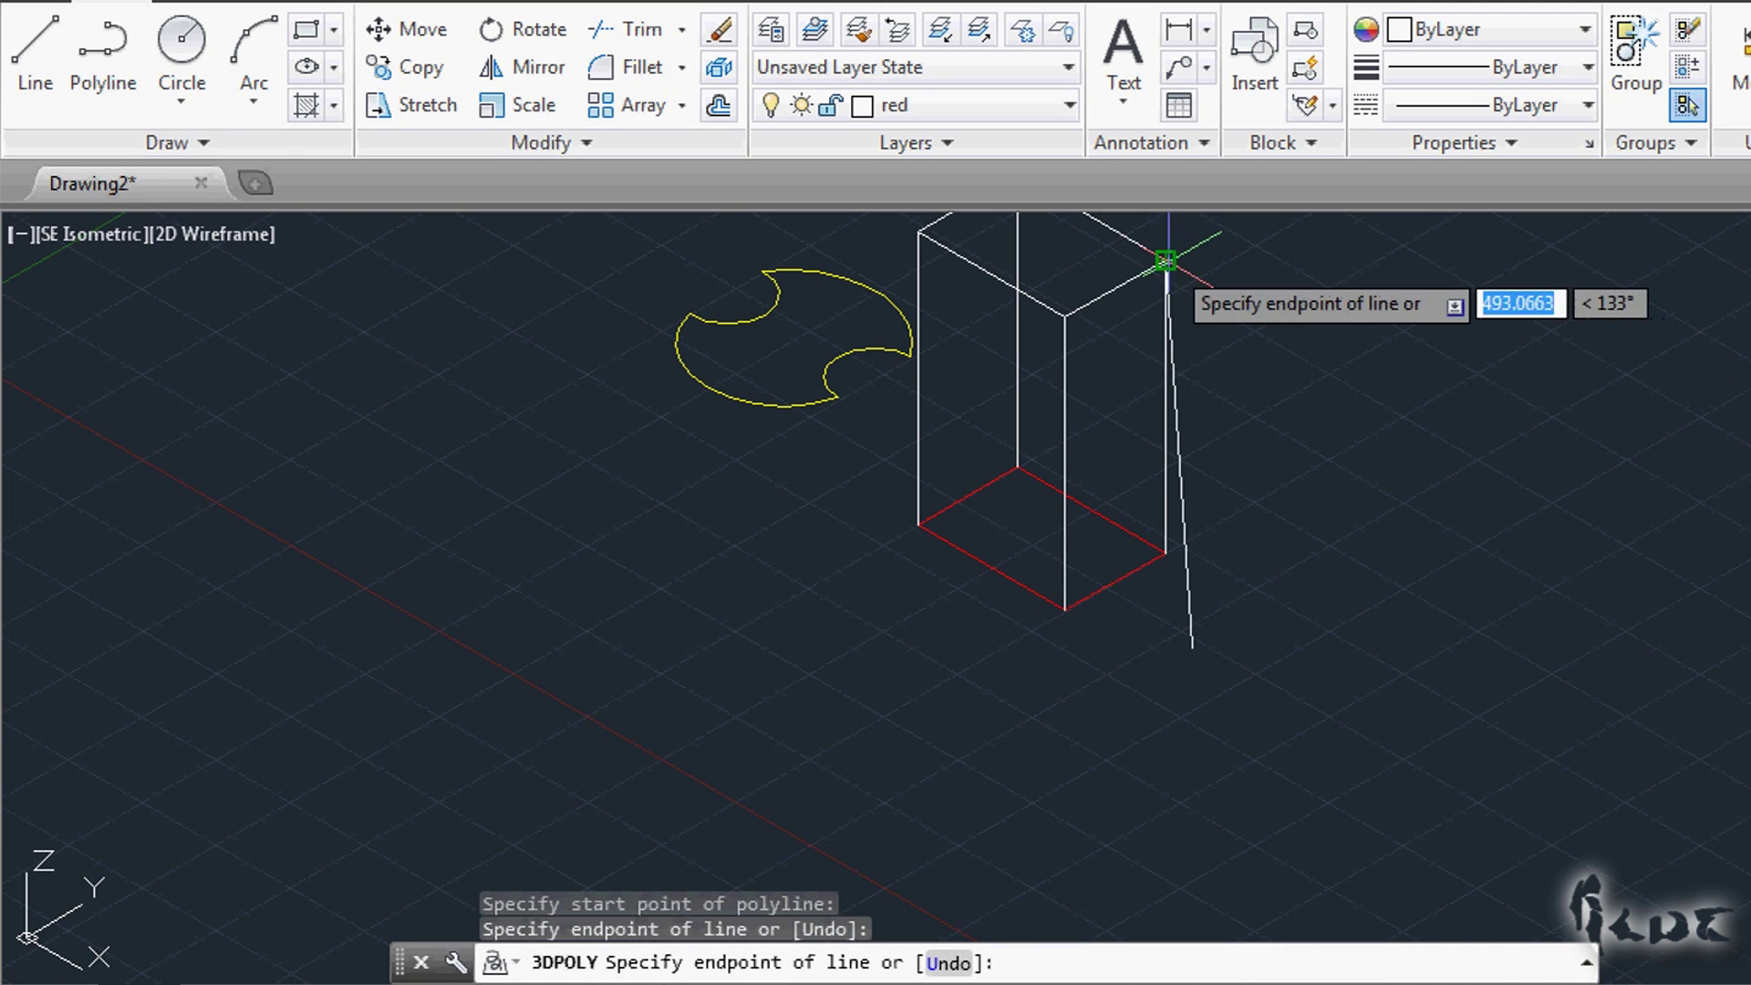
pyautogui.click(1066, 316)
pyautogui.write('c')
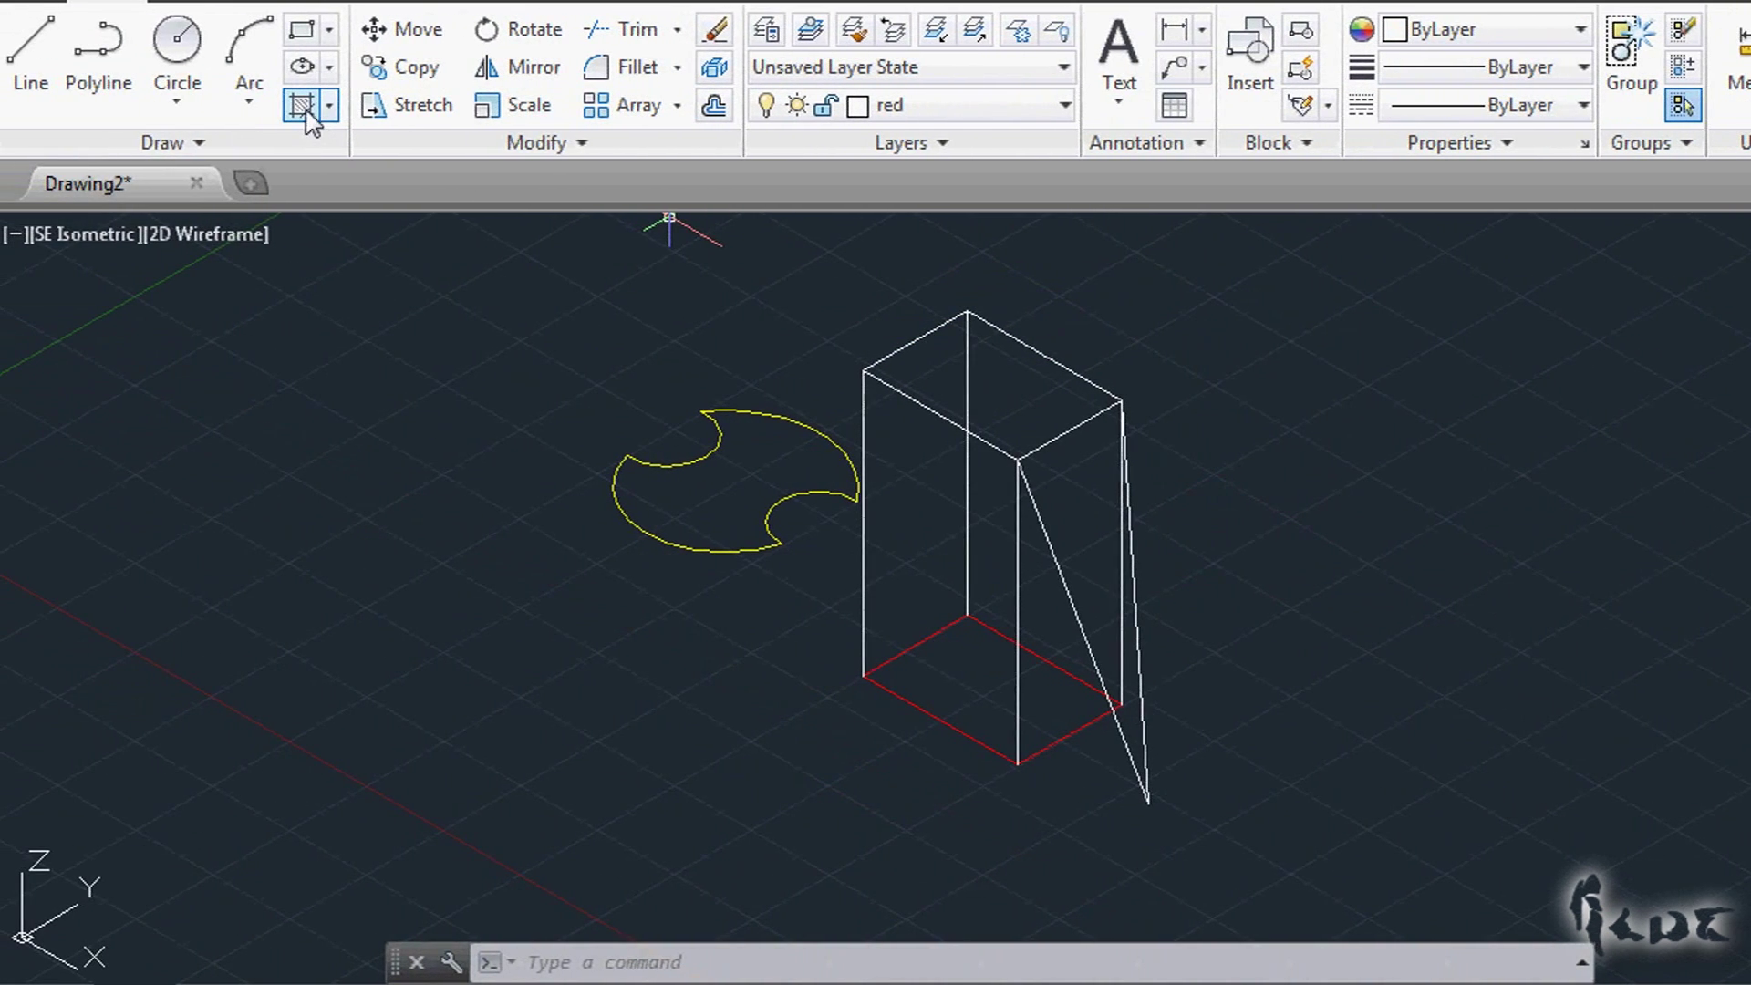
pyautogui.click(304, 108)
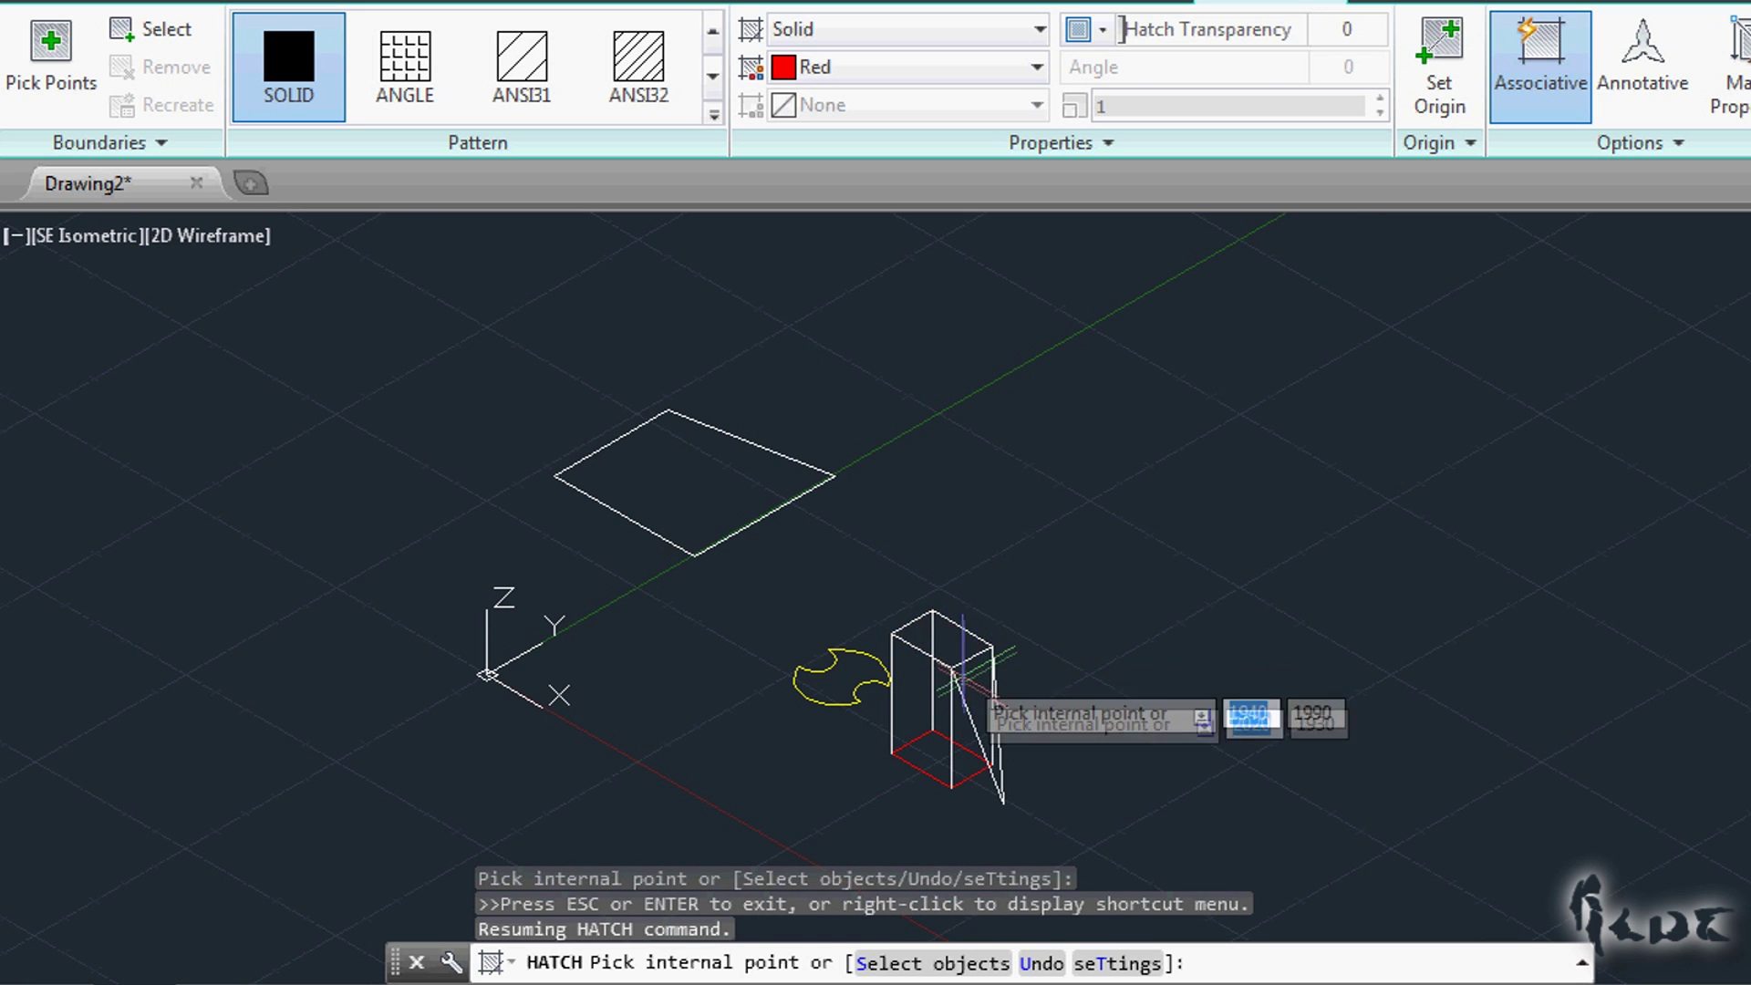
pyautogui.press('Escape')
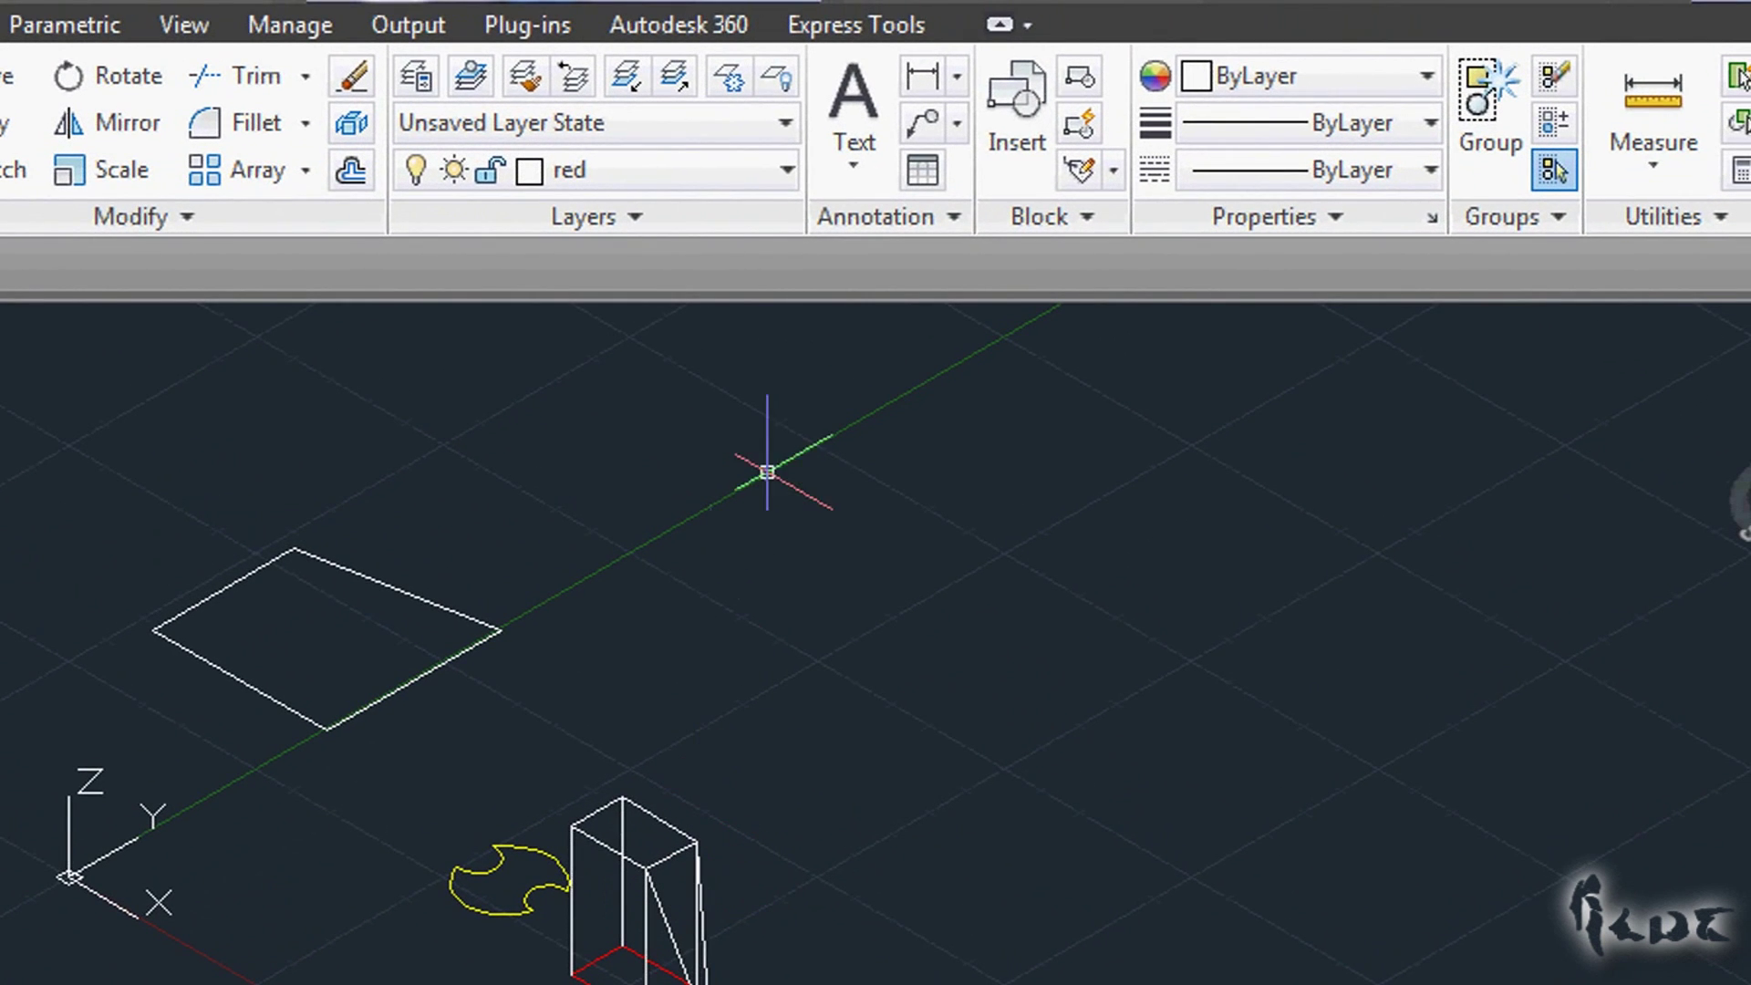
# Step: Add the 3D Tools tab to the ribbon, switch to it, and open the Modeling primitives list
pyautogui.rightClick(1201, 19)
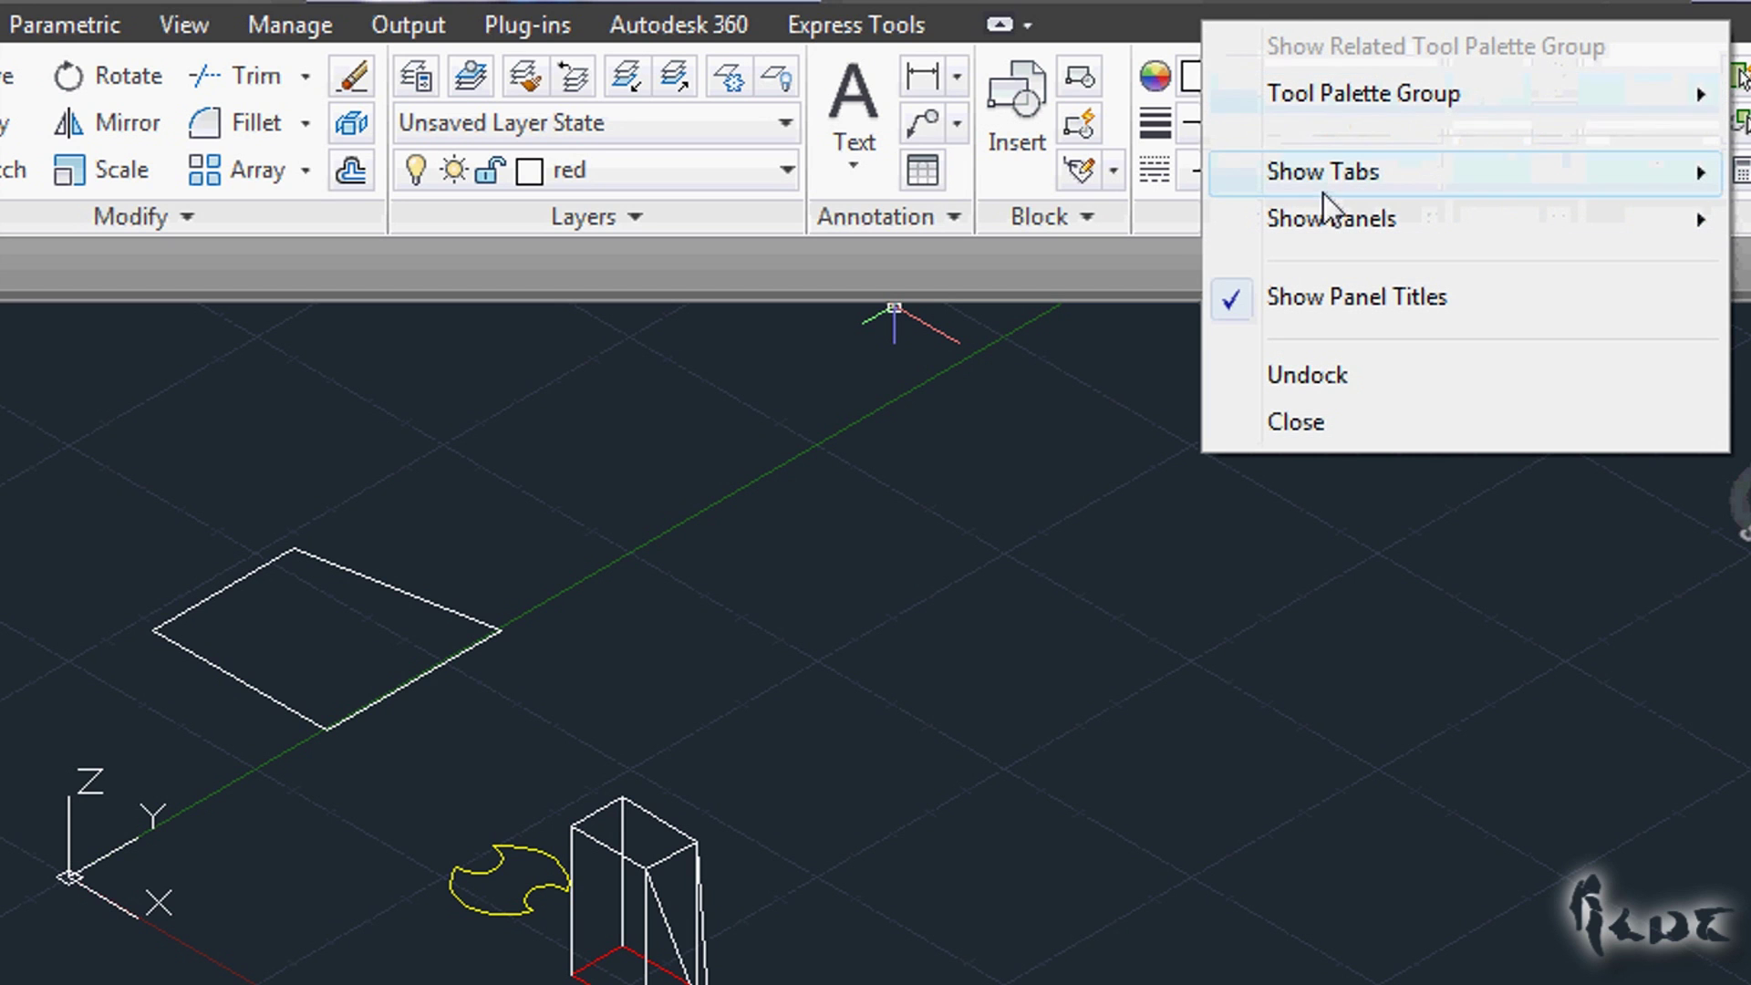
pyautogui.moveTo(1323, 184)
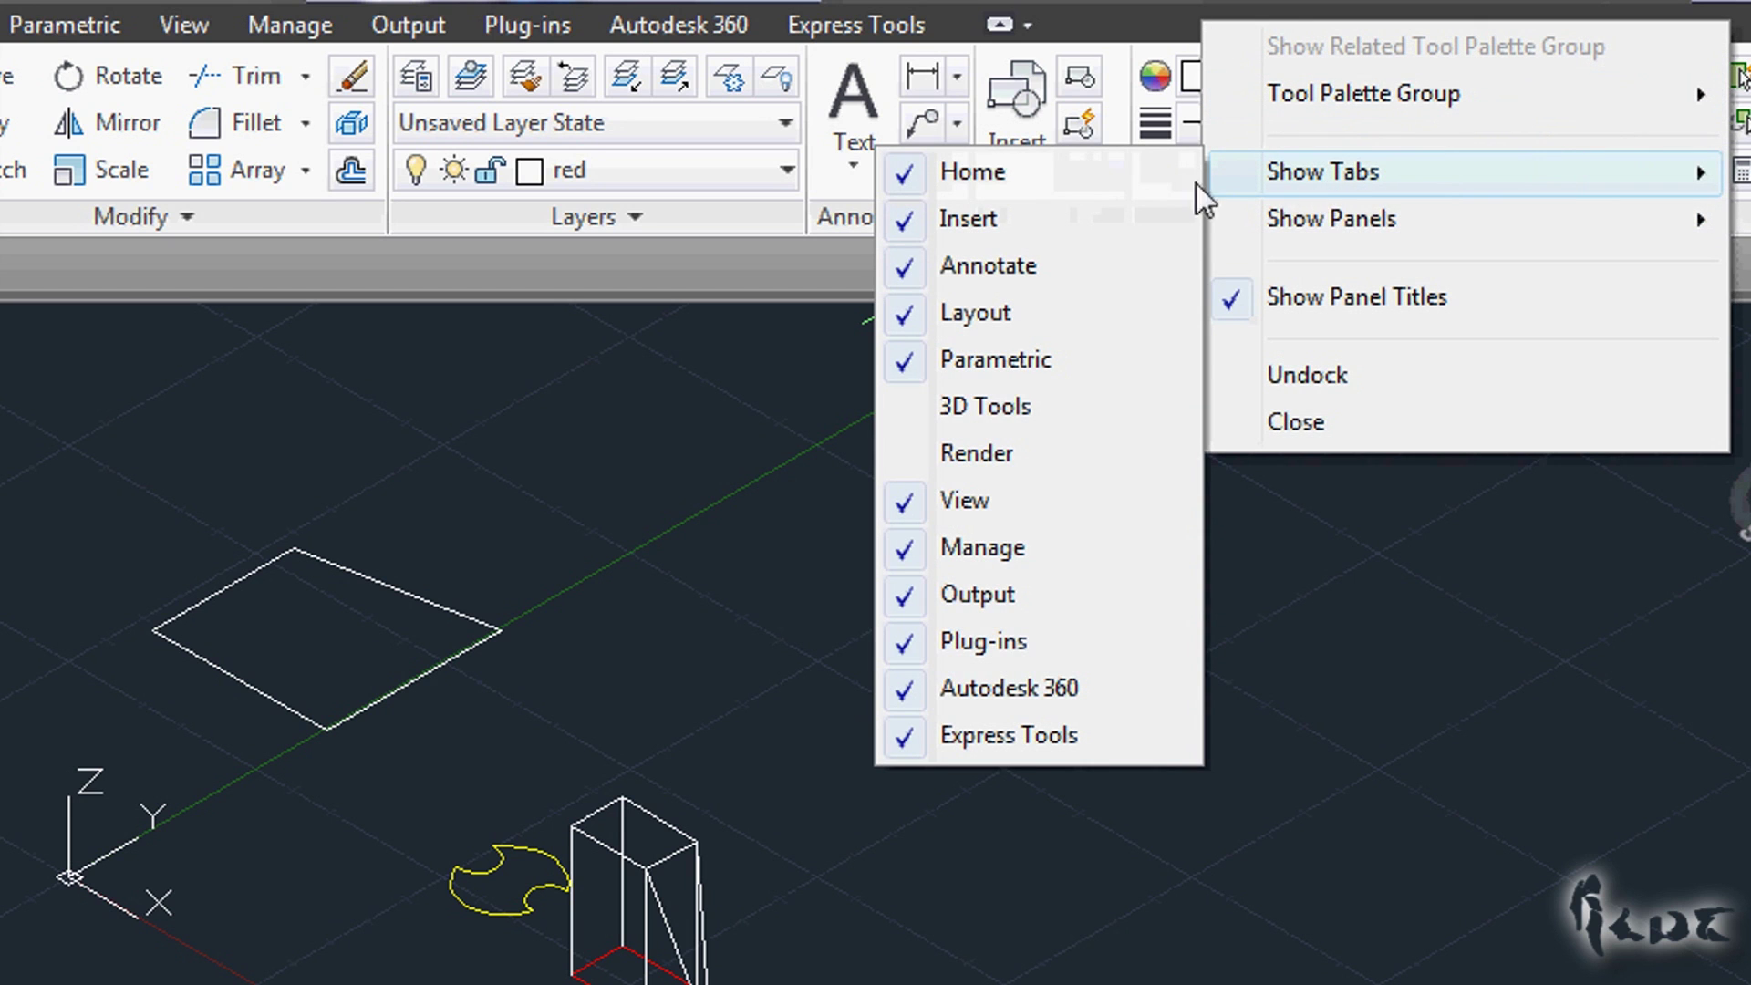
pyautogui.click(994, 408)
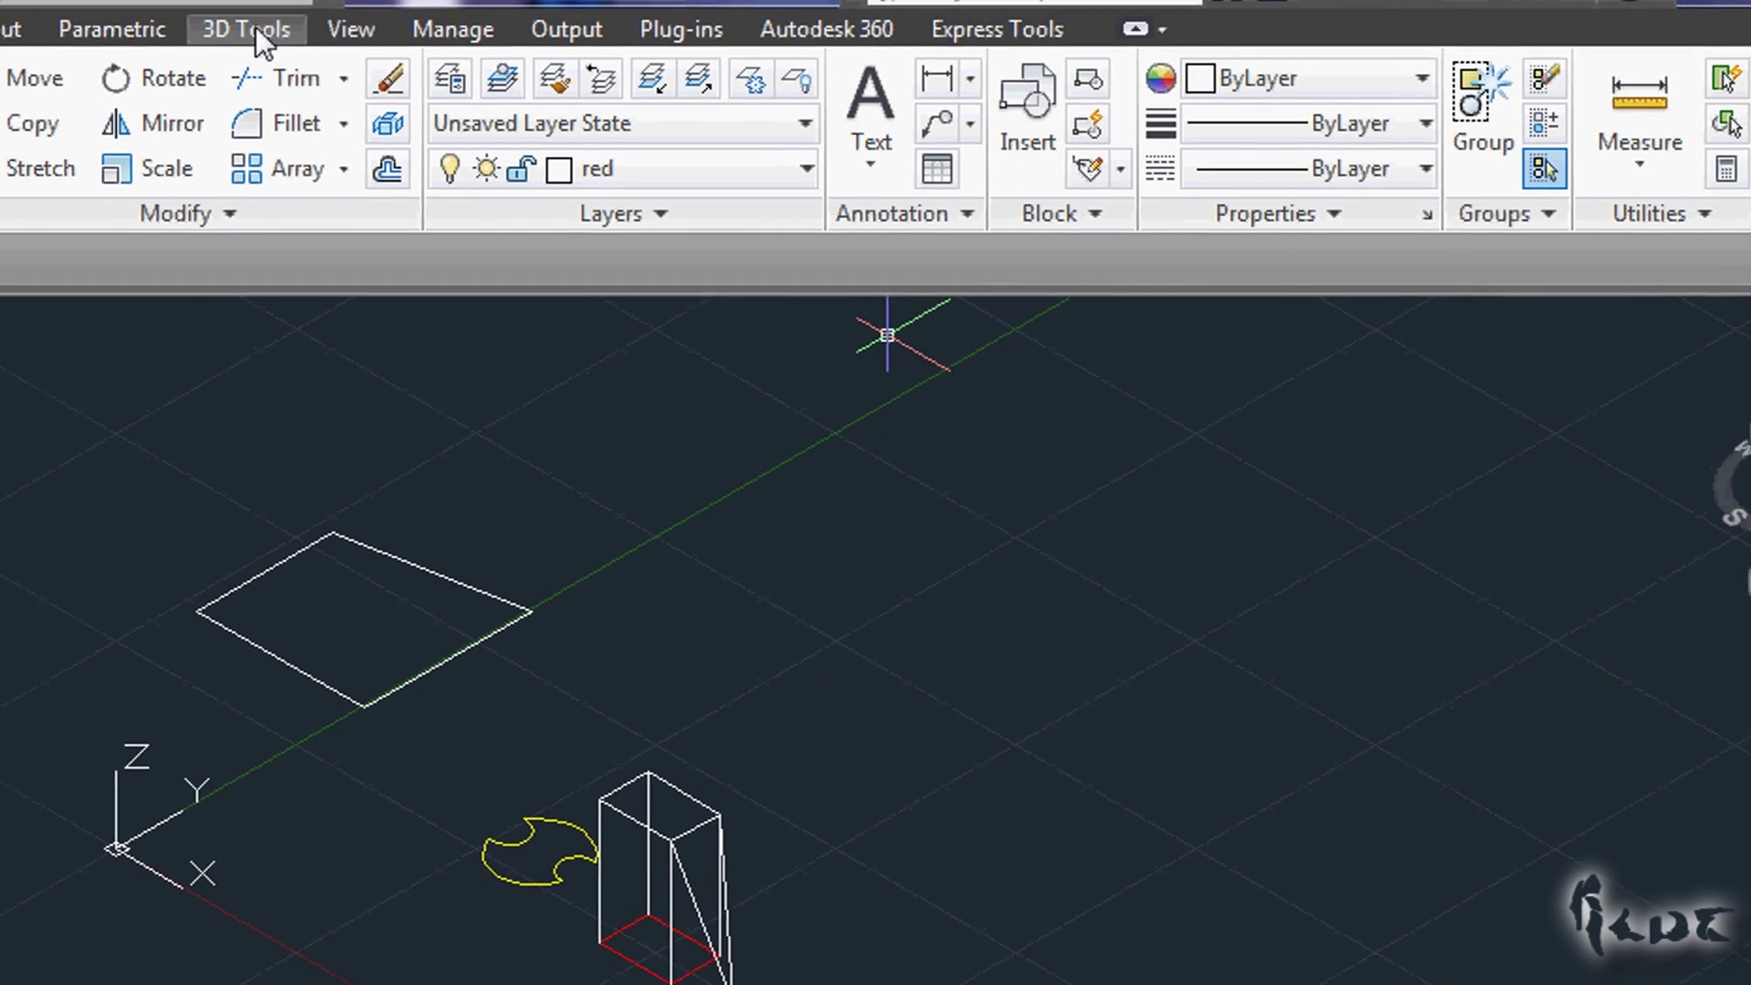
pyautogui.click(215, 25)
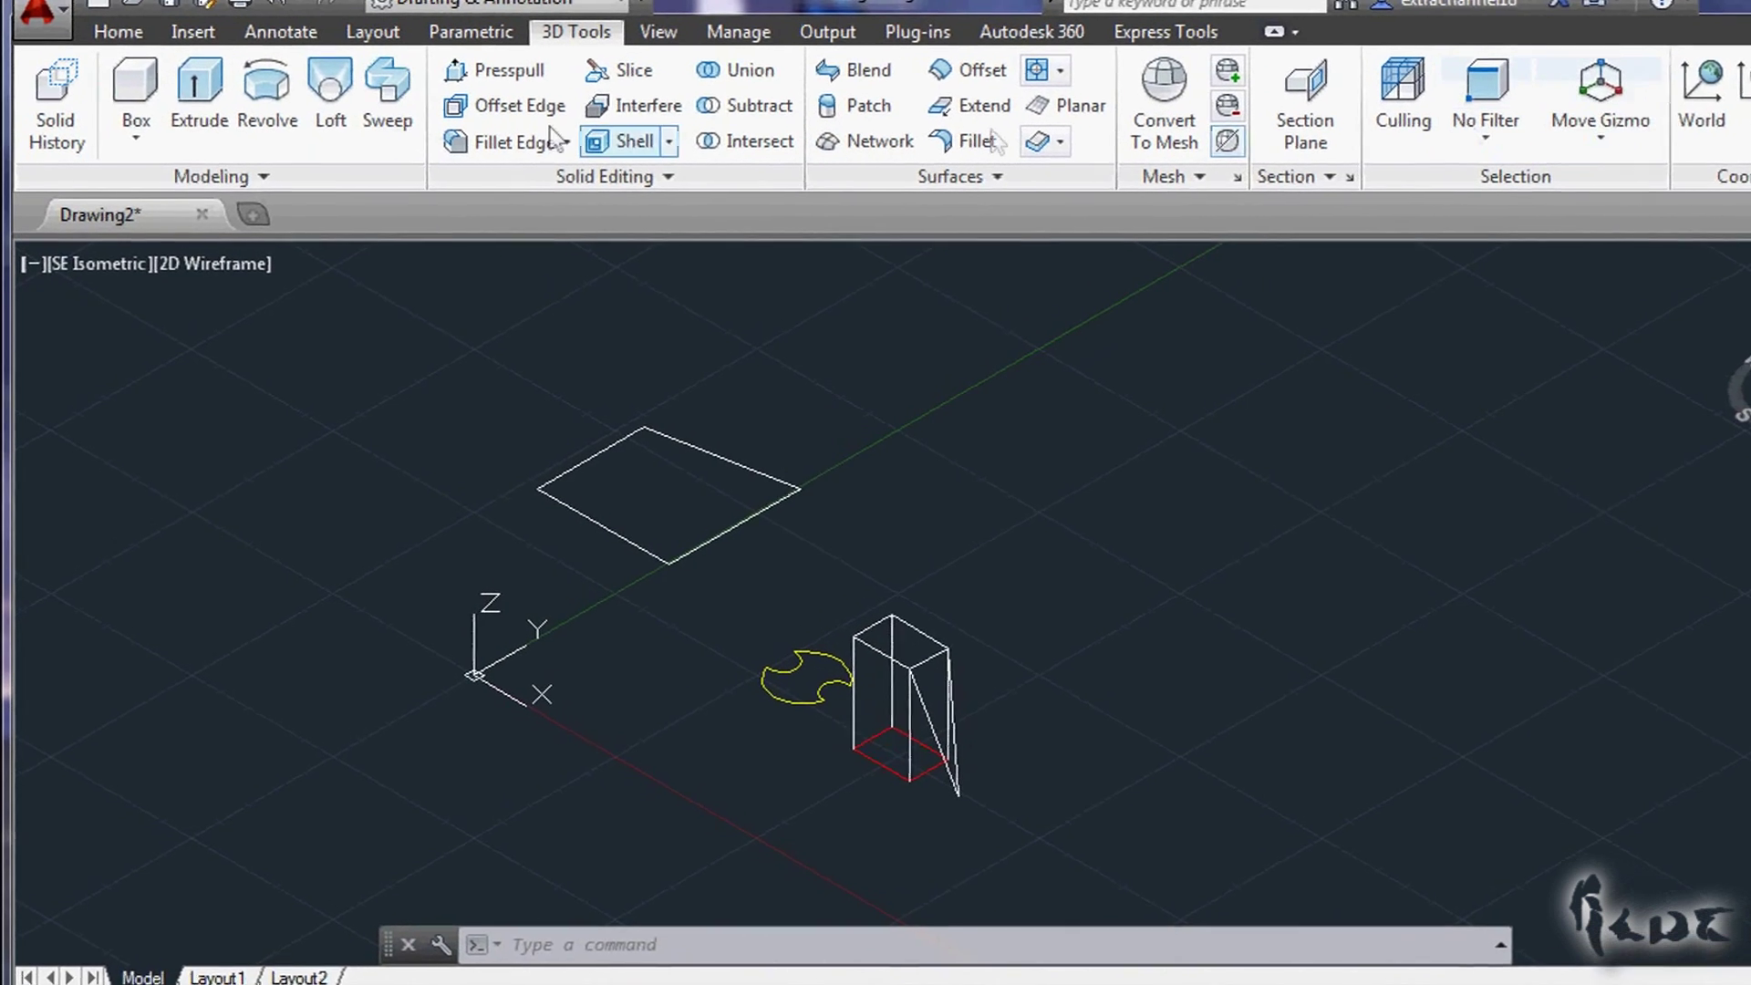
pyautogui.click(141, 130)
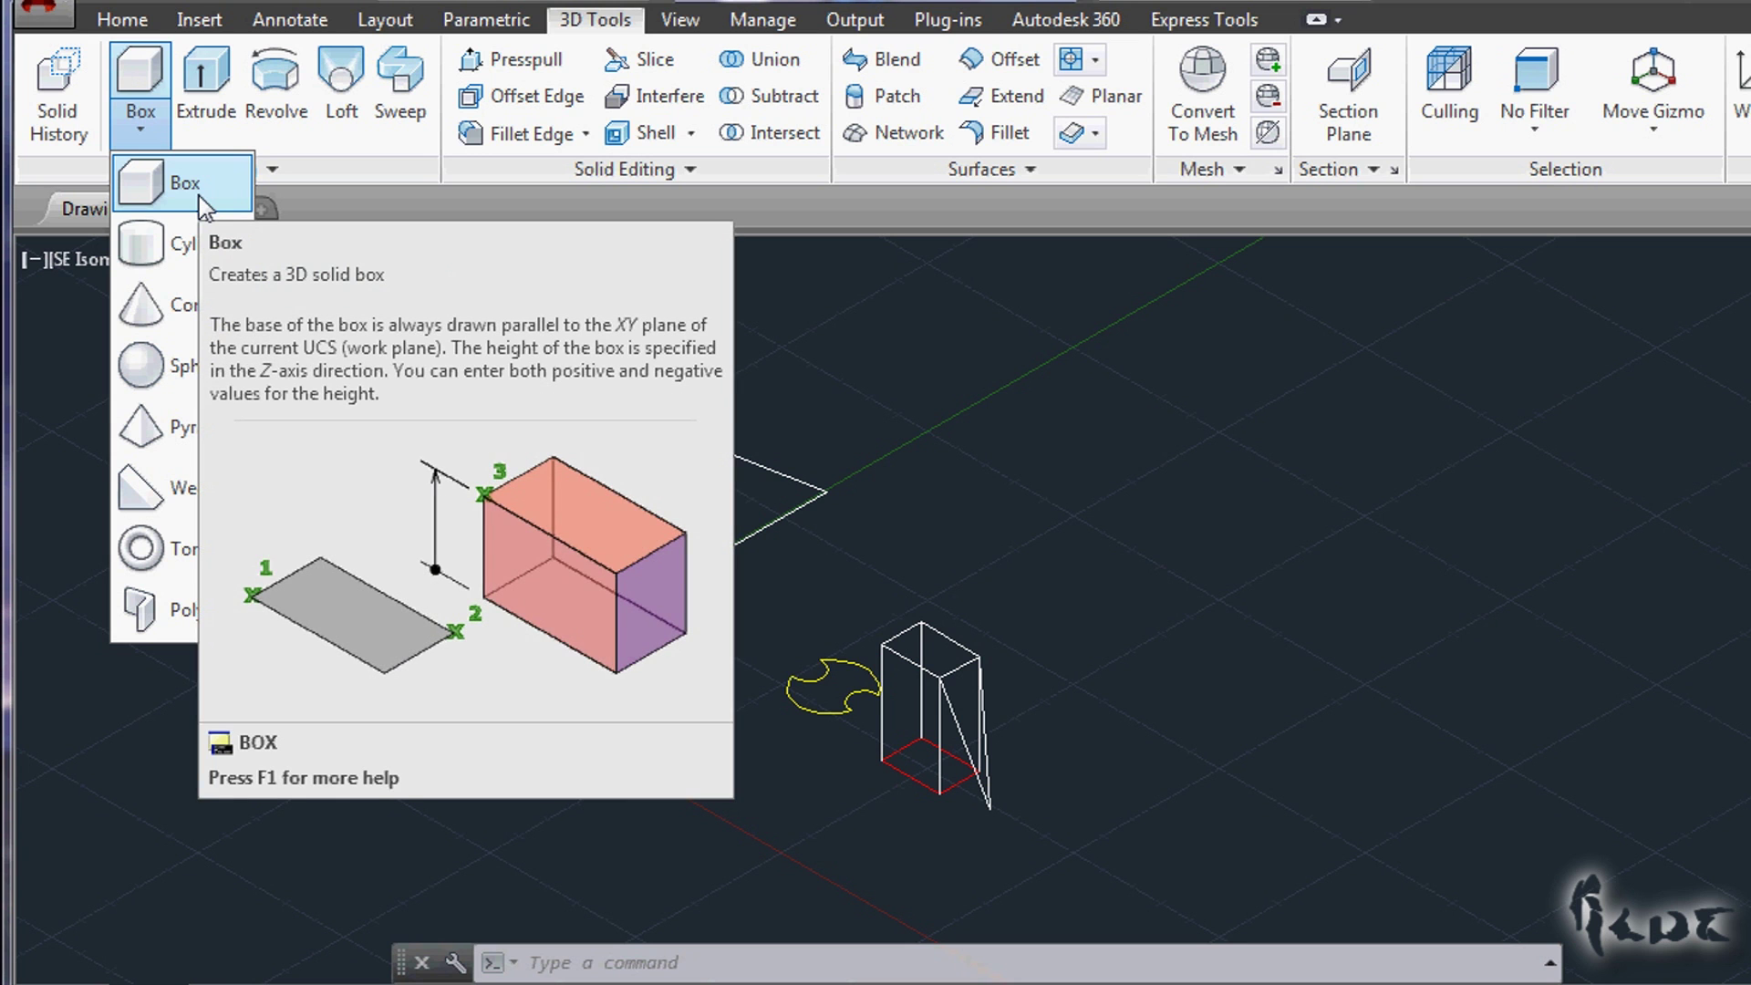
# Step: Create a solid box by picking two base corners and a height
pyautogui.click(199, 195)
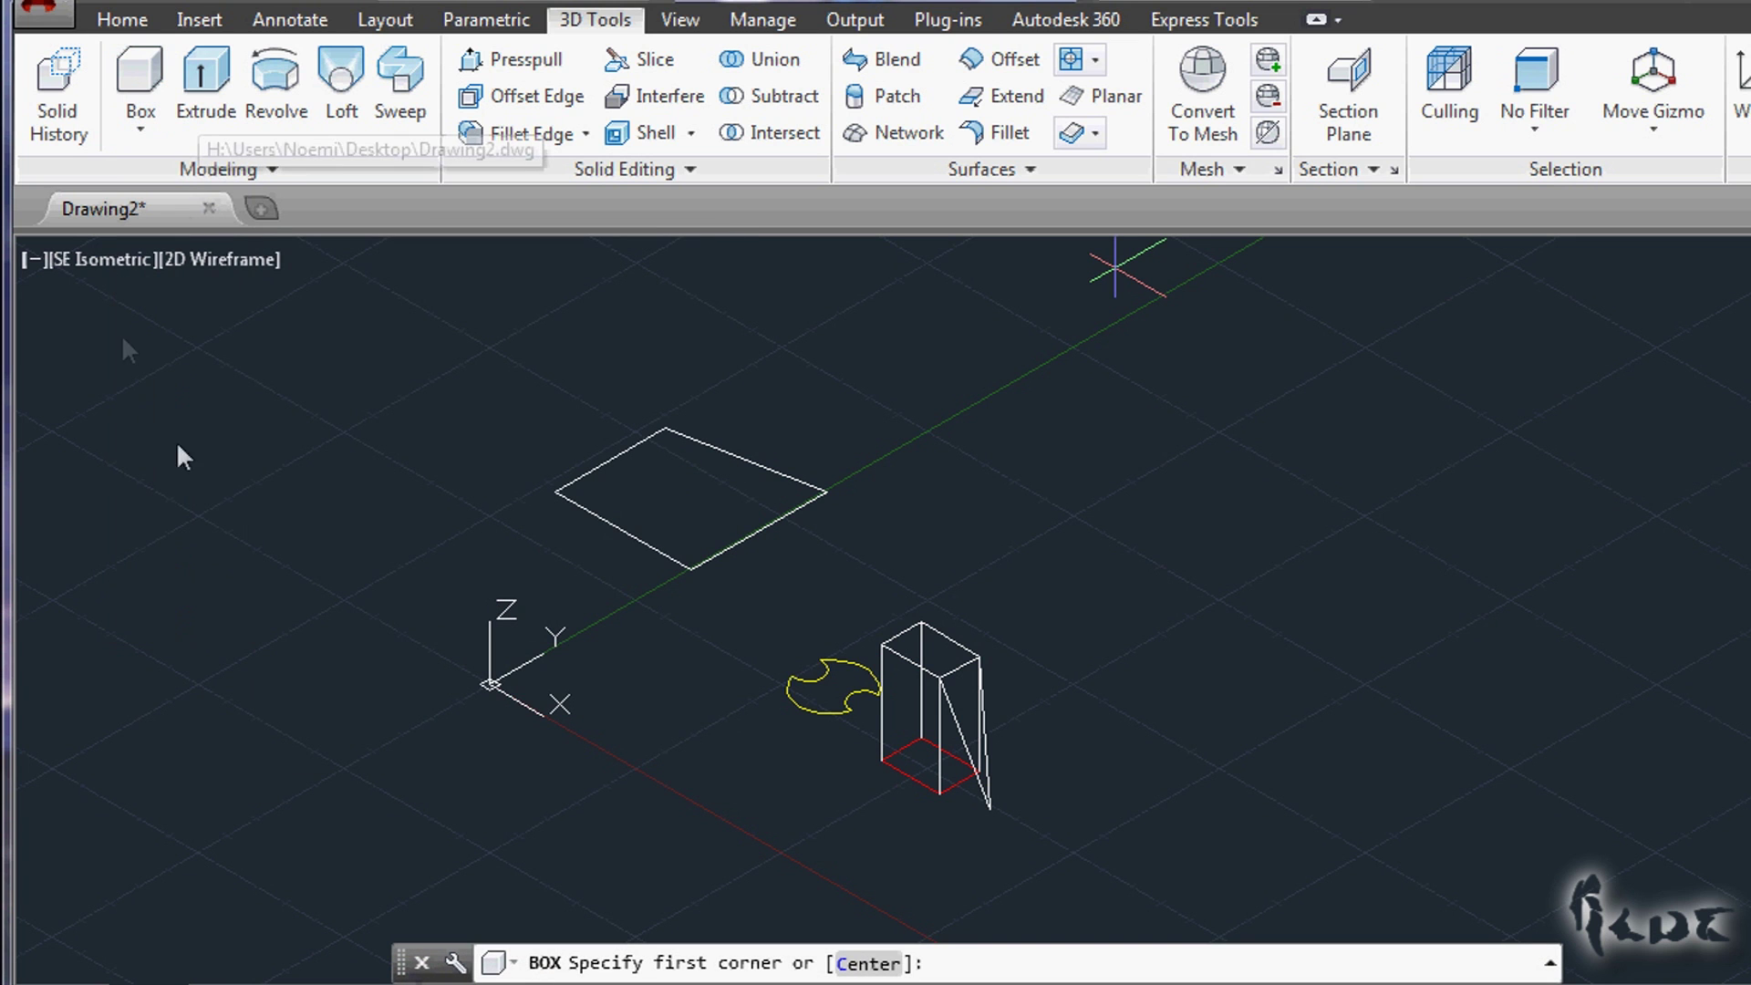
pyautogui.click(636, 677)
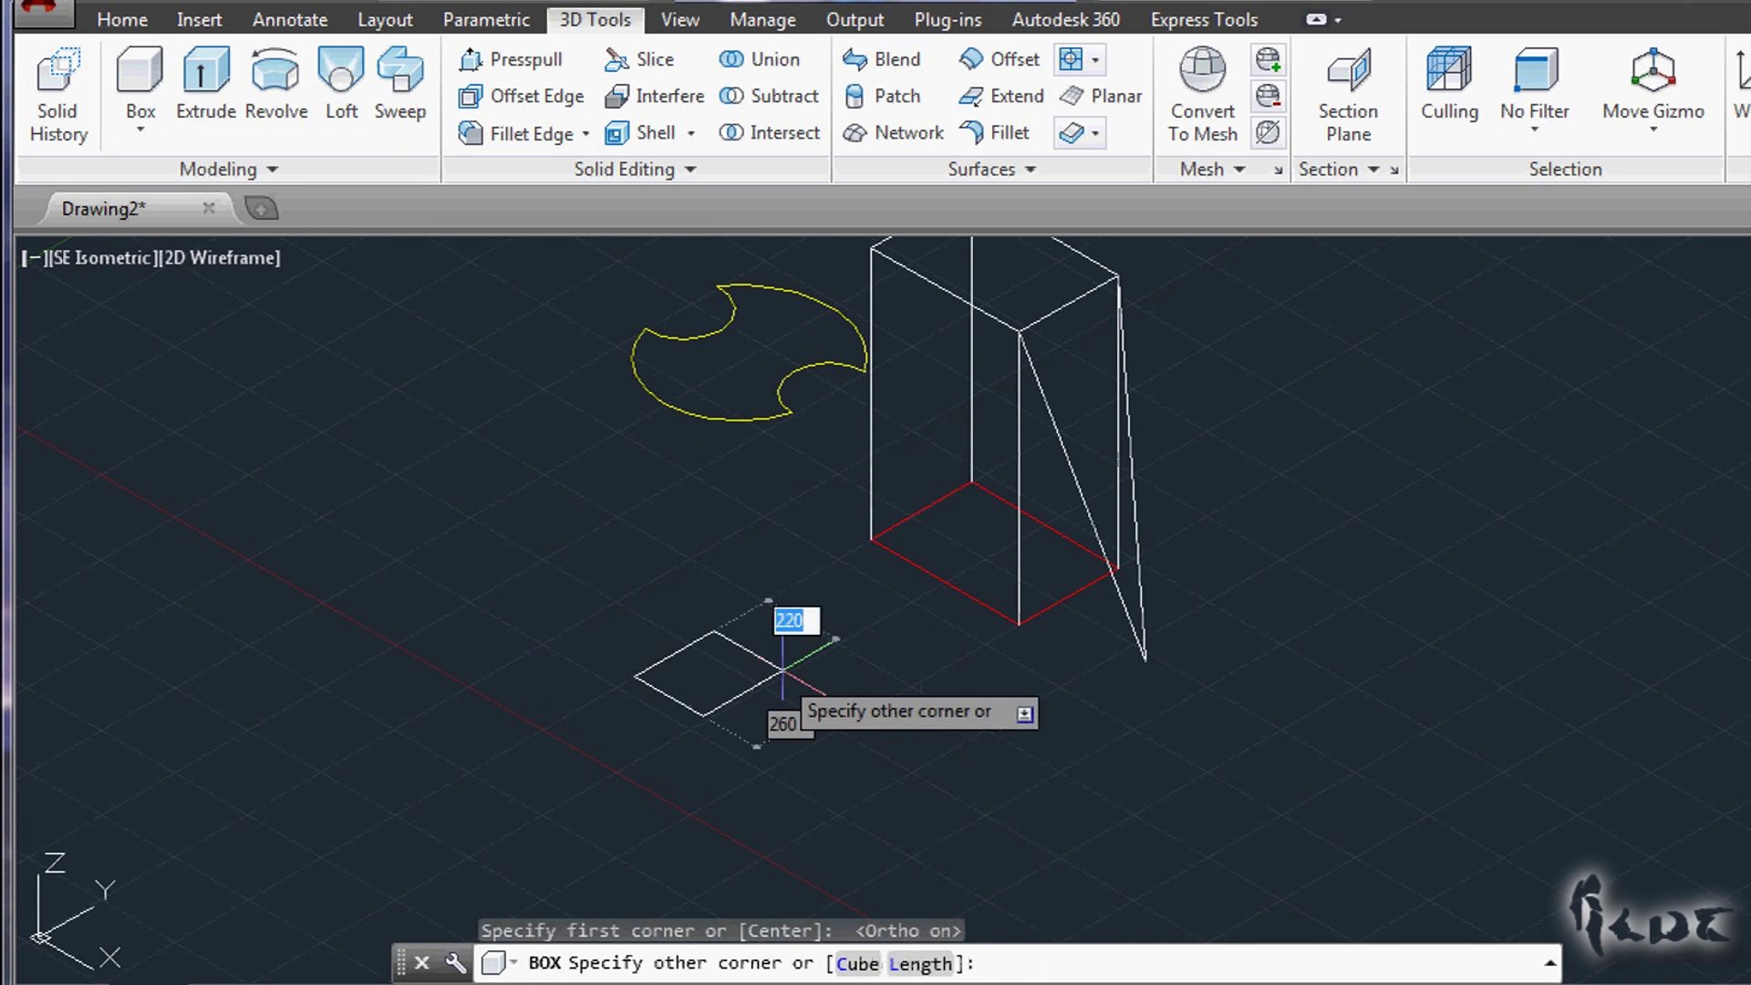
pyautogui.click(894, 700)
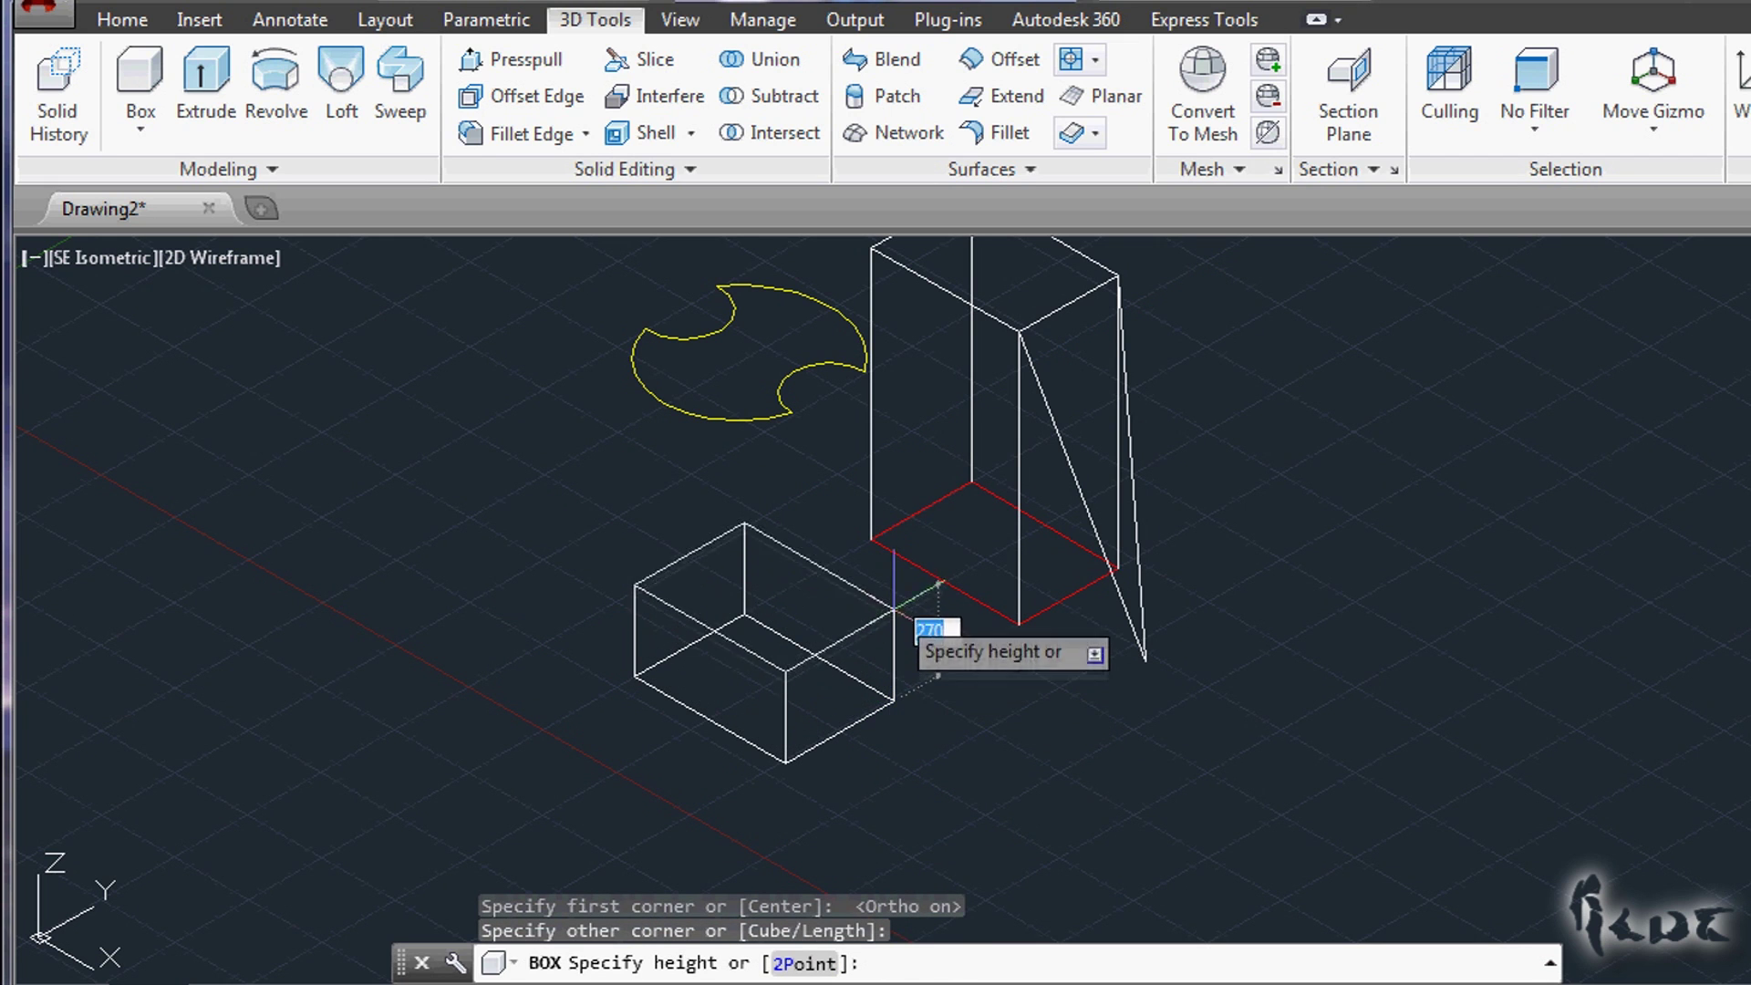
pyautogui.click(884, 493)
# Step: Create a cone by picking its base centre and radius
pyautogui.click(140, 128)
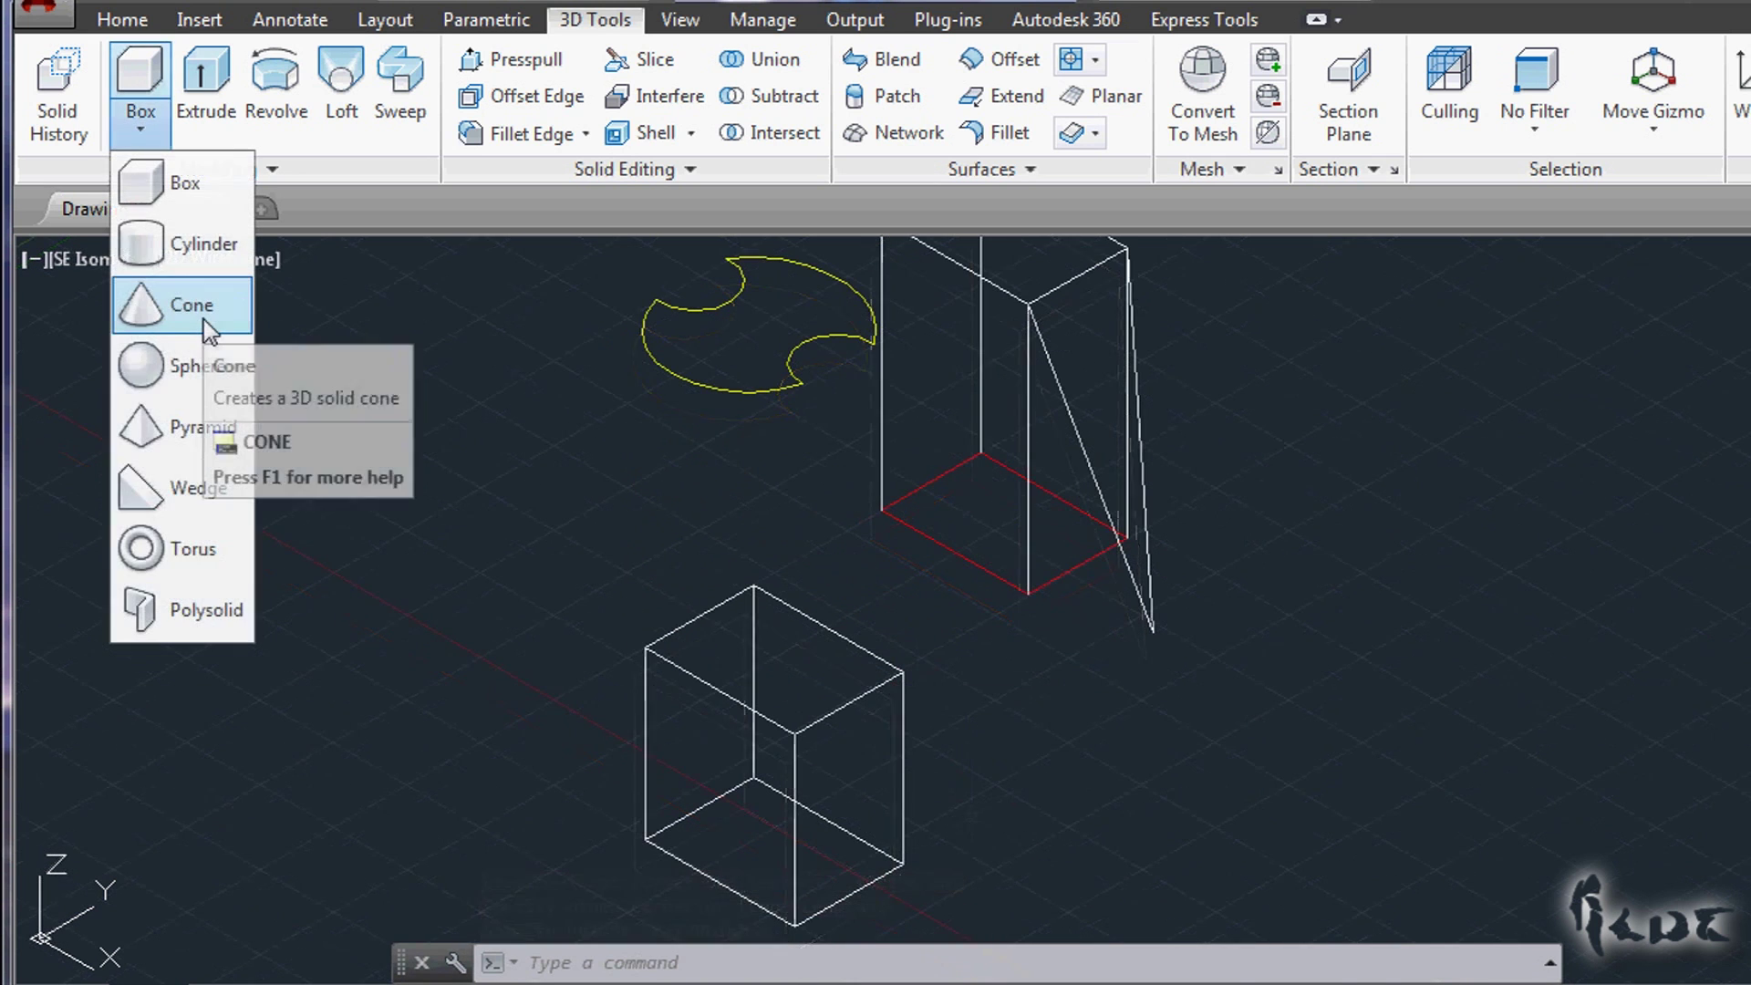
pyautogui.click(204, 319)
pyautogui.click(497, 587)
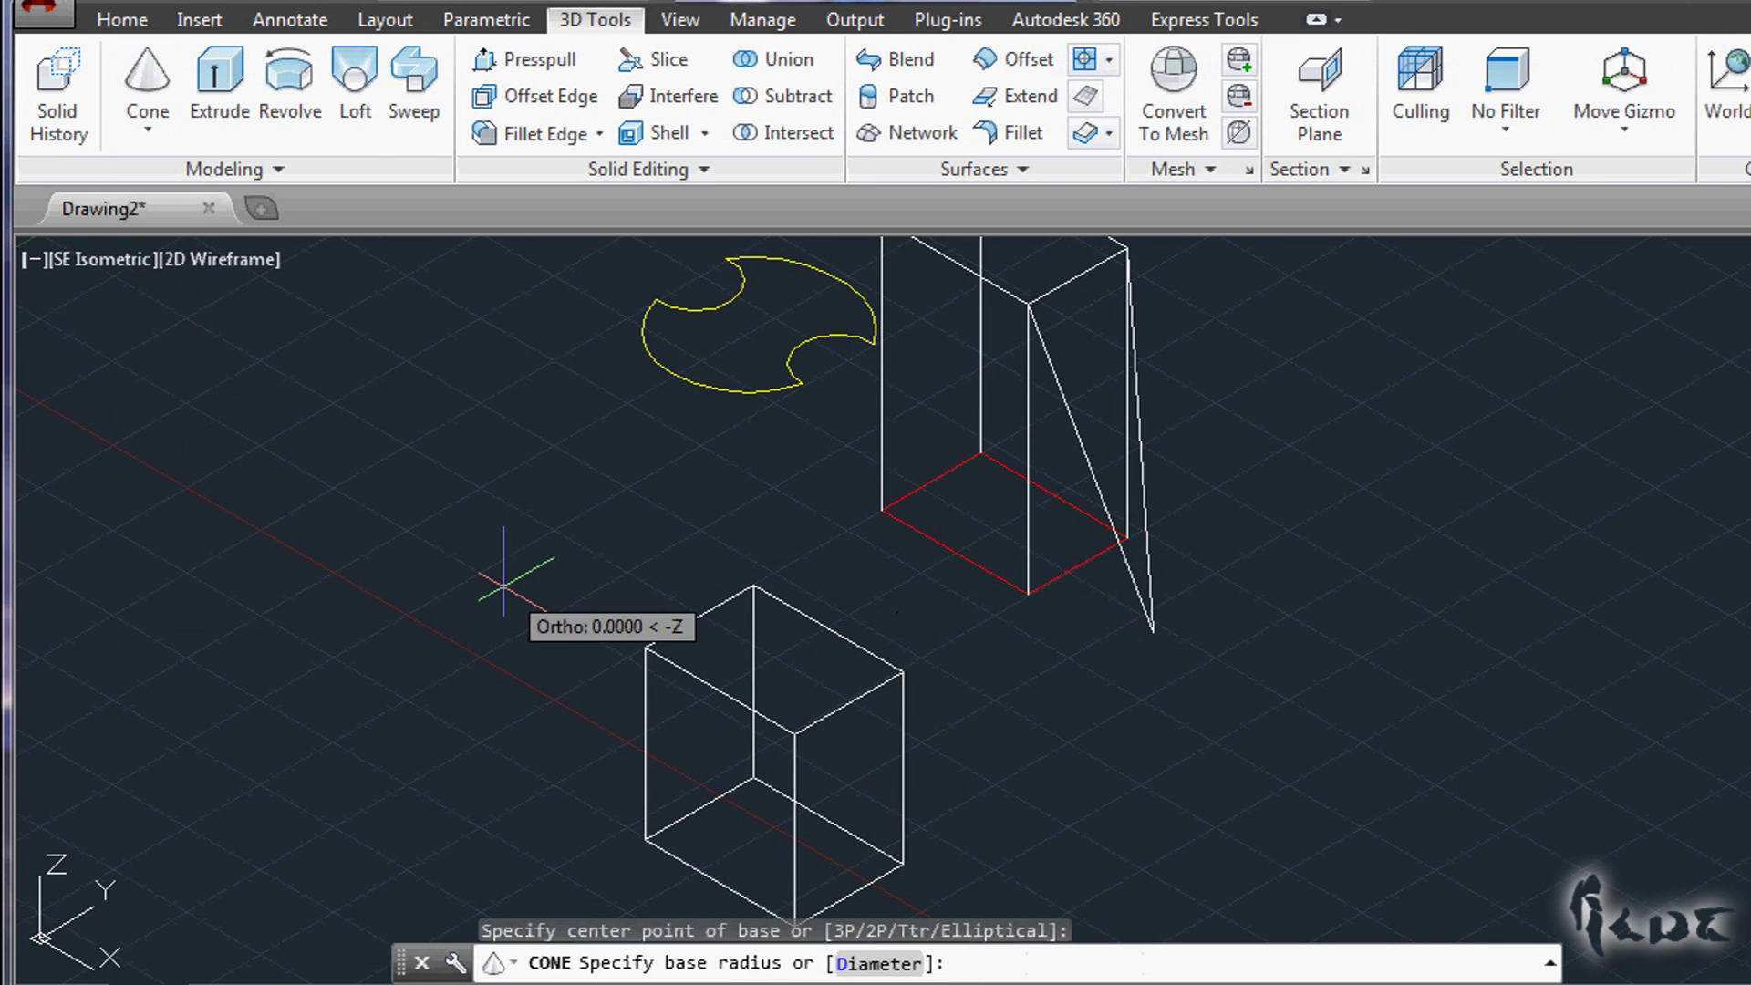
pyautogui.click(581, 529)
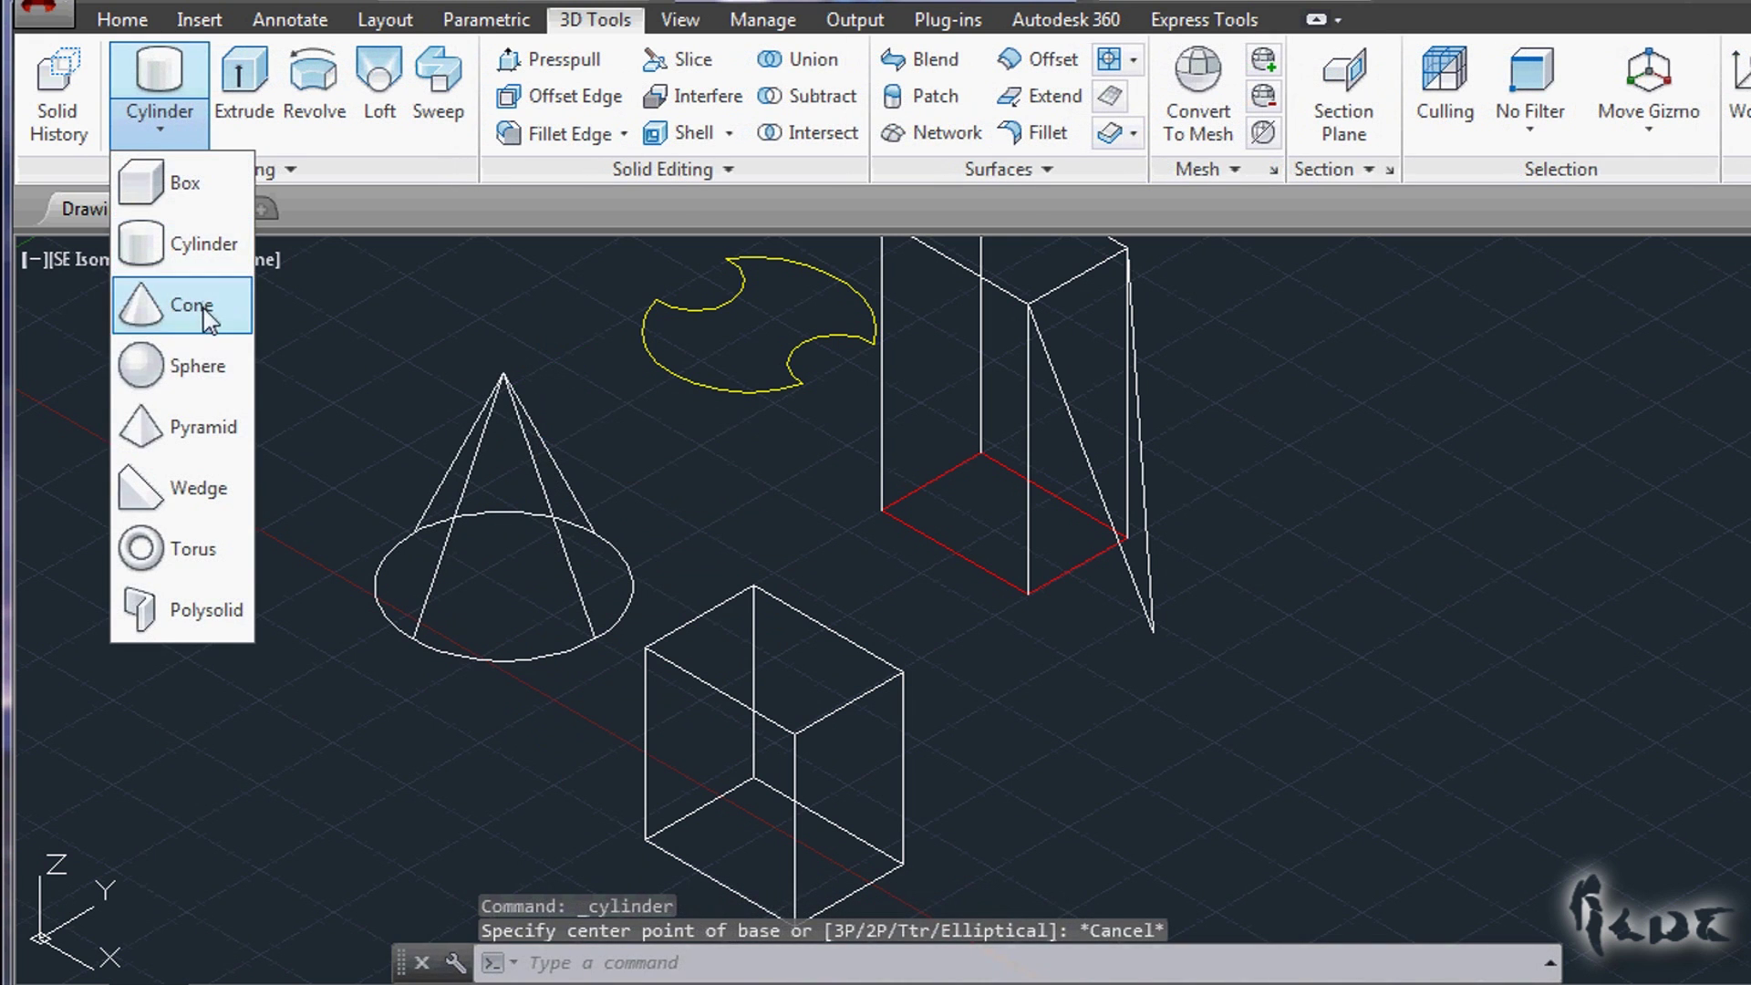
# Step: Create a sphere of radius 450 beside the new box
pyautogui.click(195, 365)
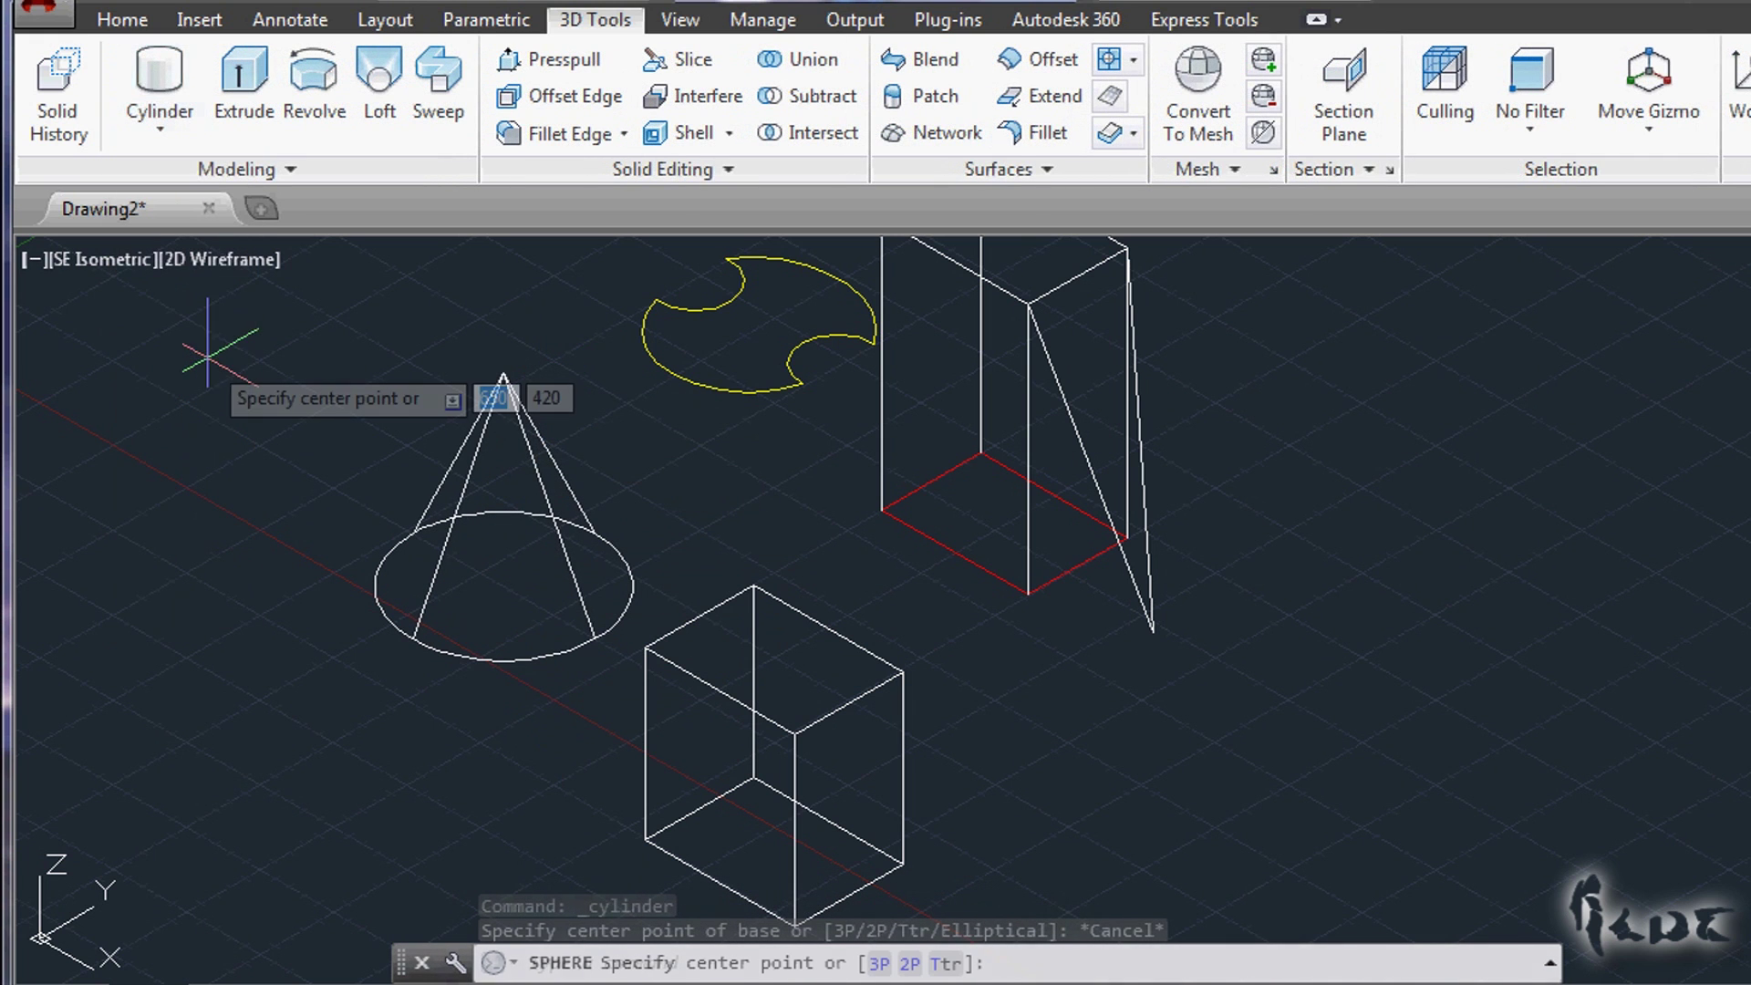
pyautogui.click(1220, 741)
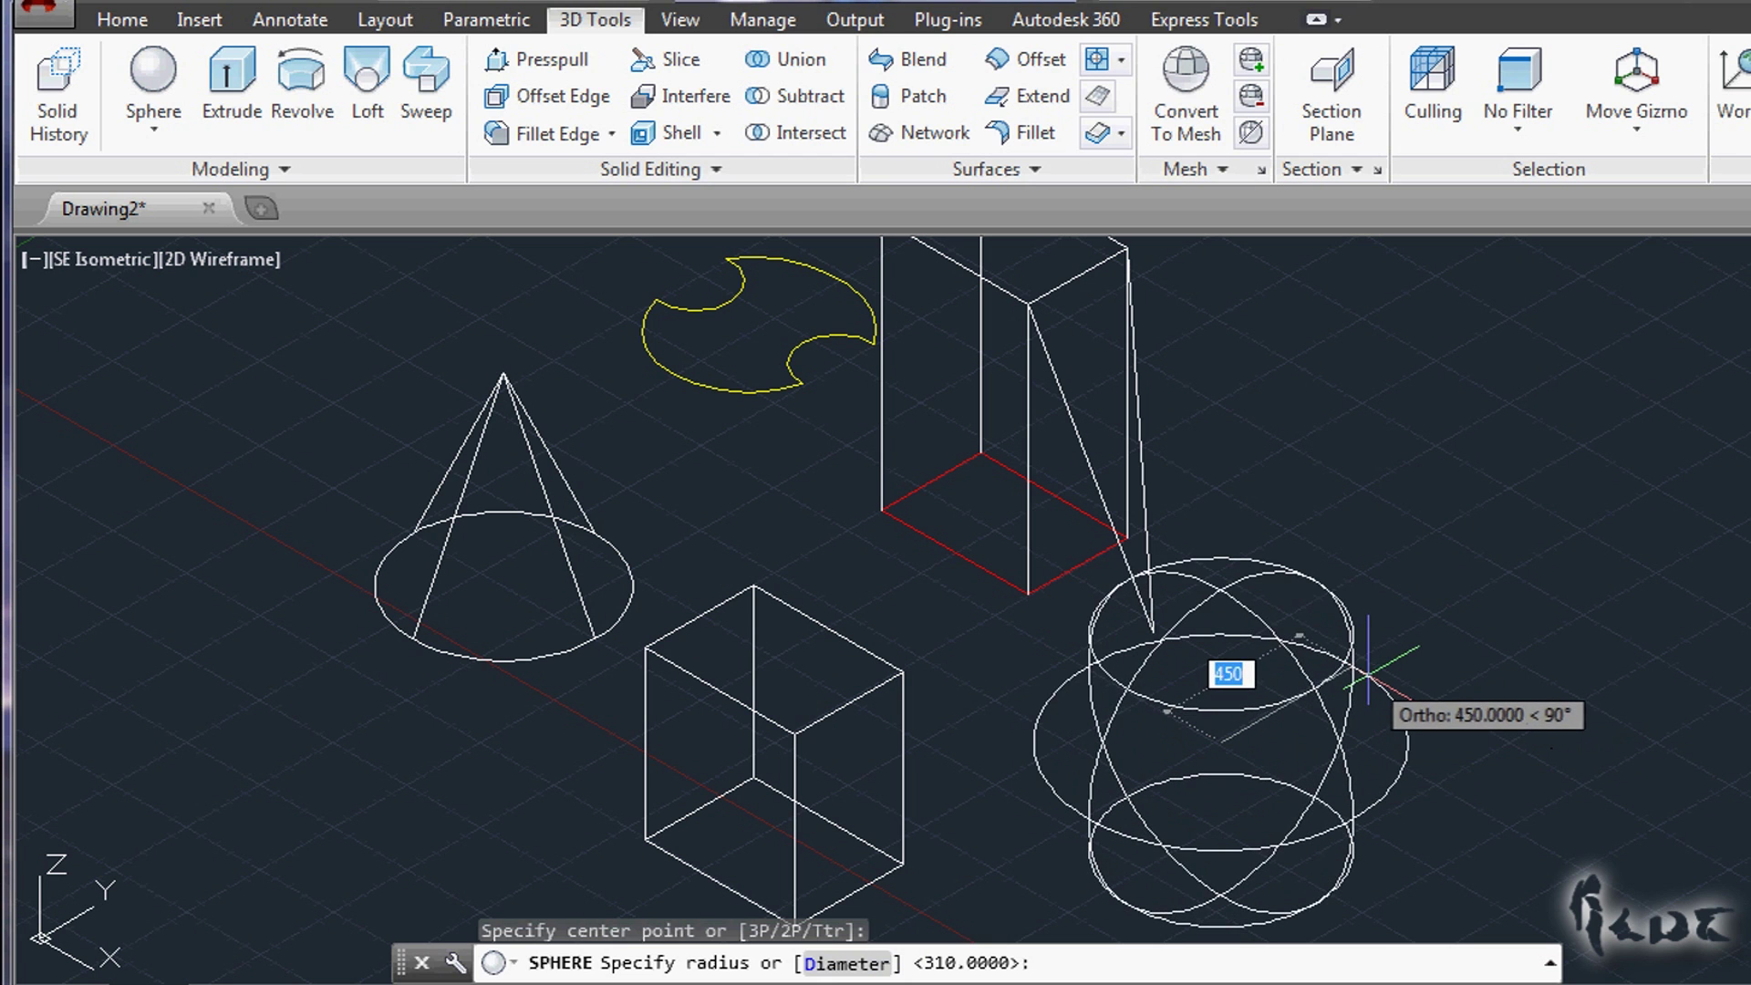
pyautogui.click(1368, 675)
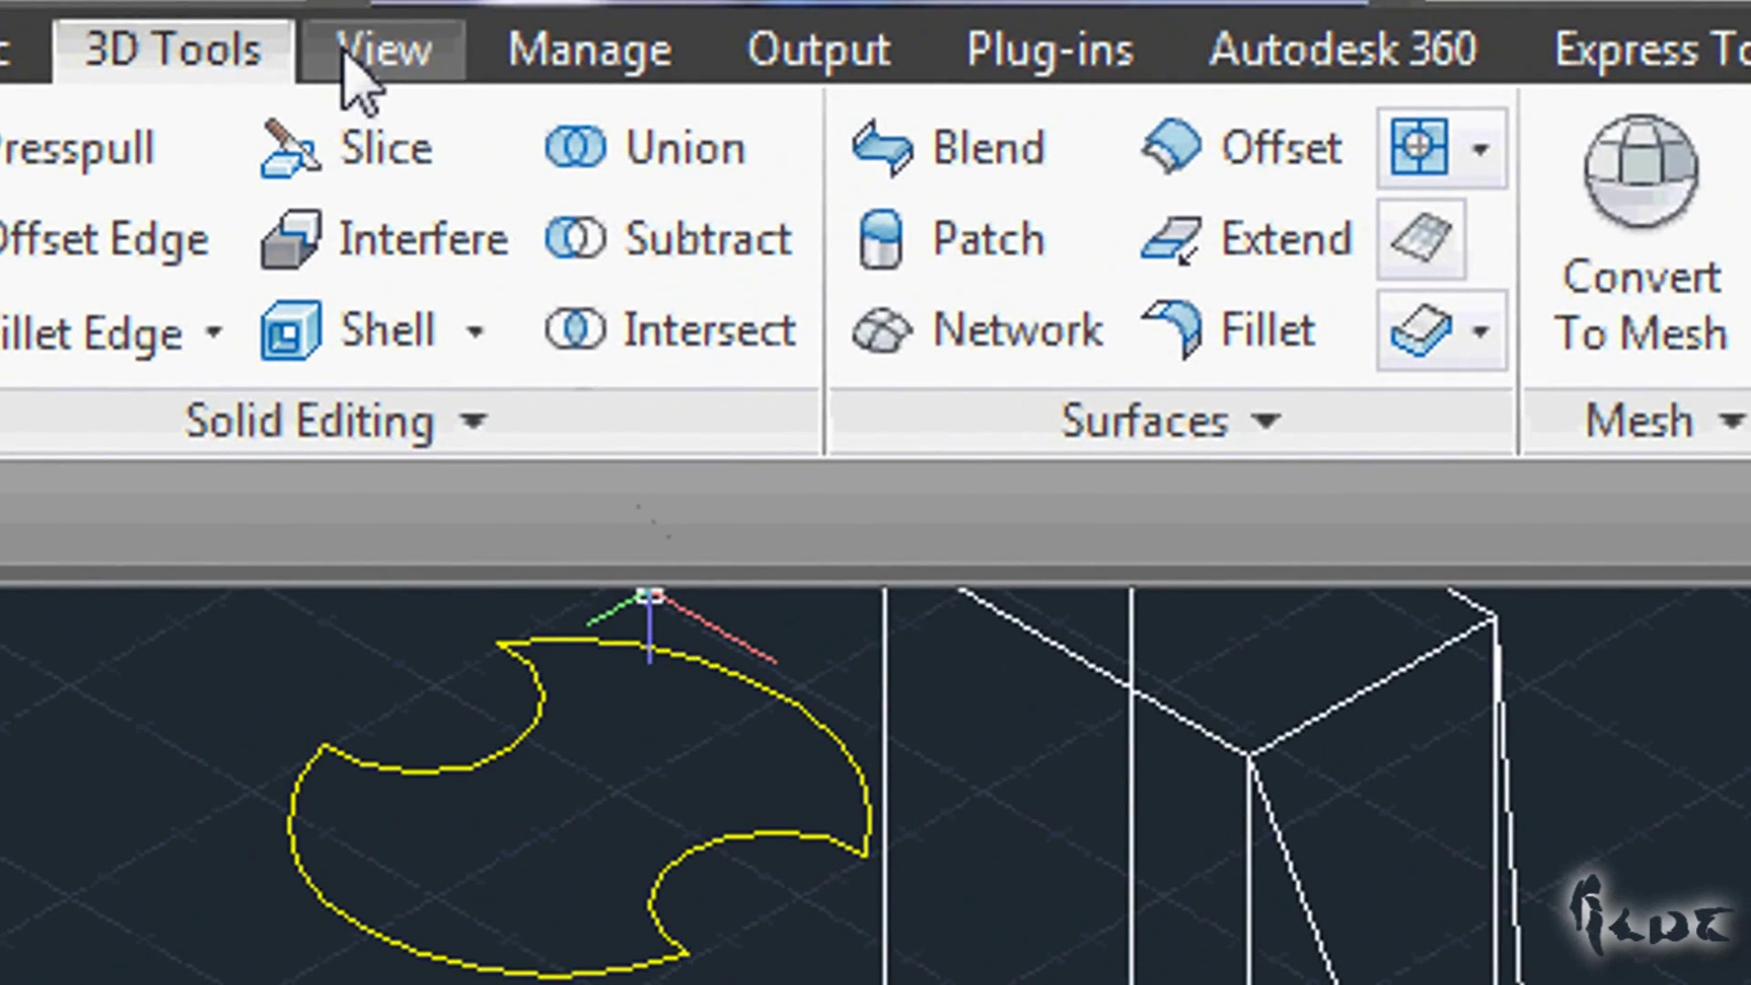
# Step: Shade the solids from the View tab's Visual Styles list, then switch to Shades of Gray
pyautogui.click(344, 53)
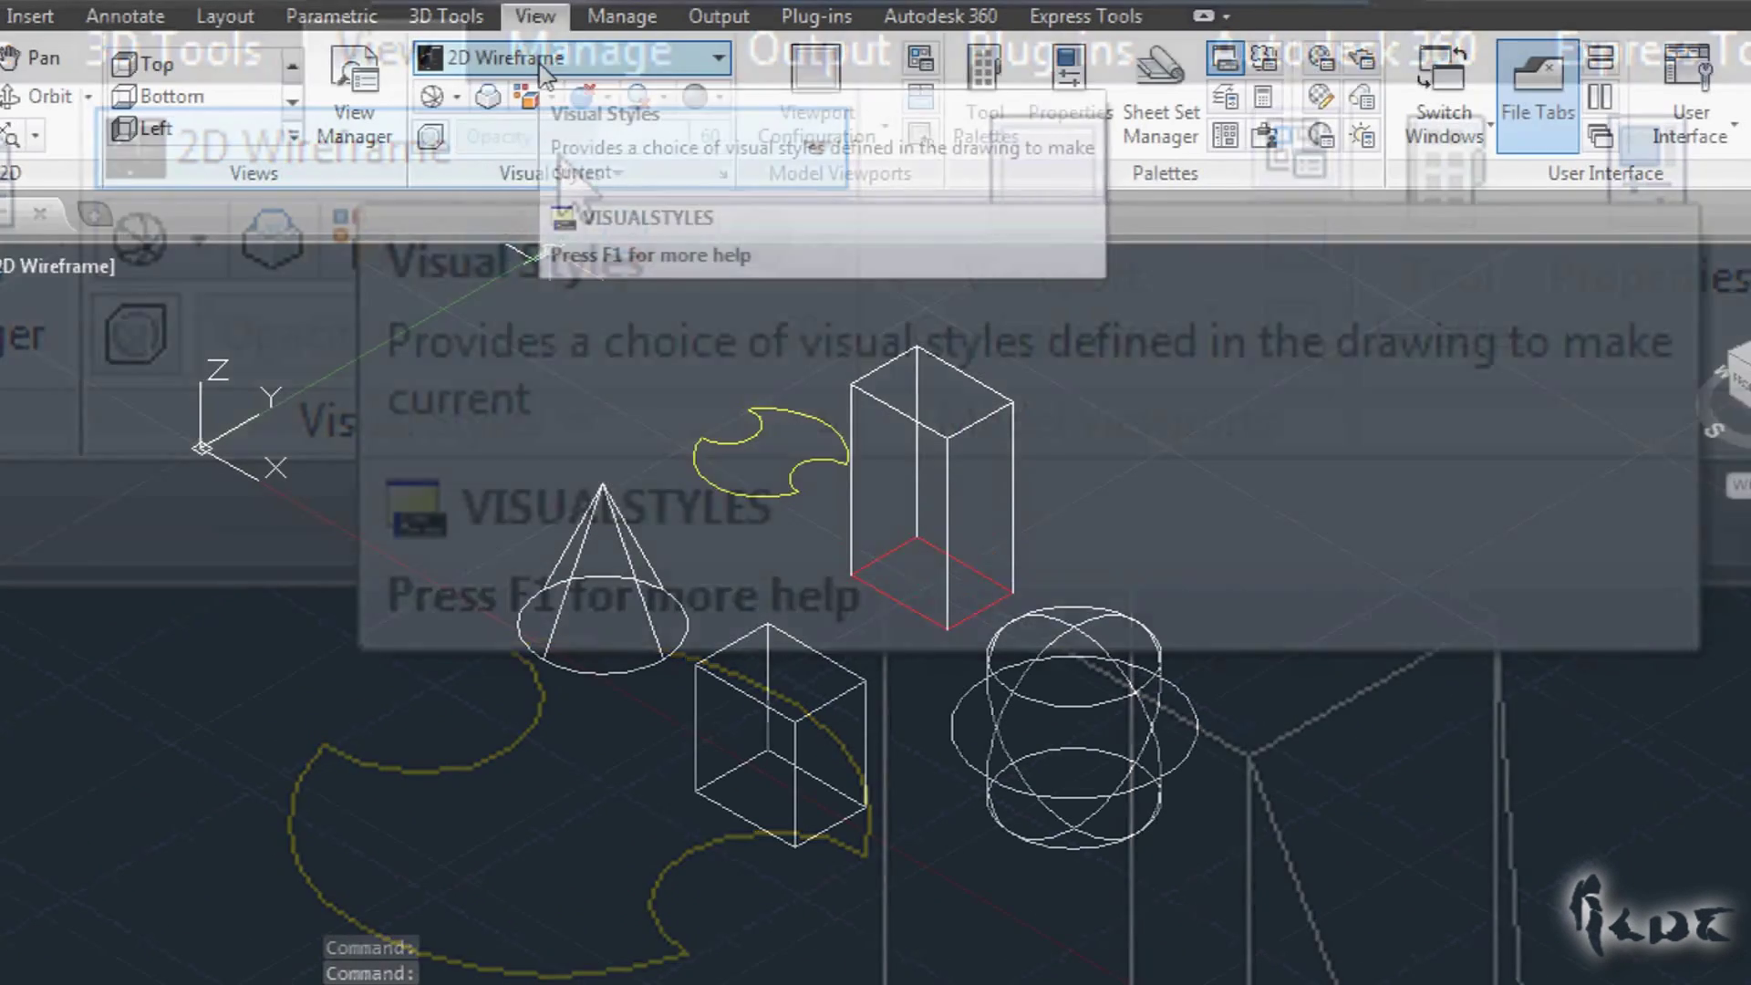
pyautogui.click(406, 148)
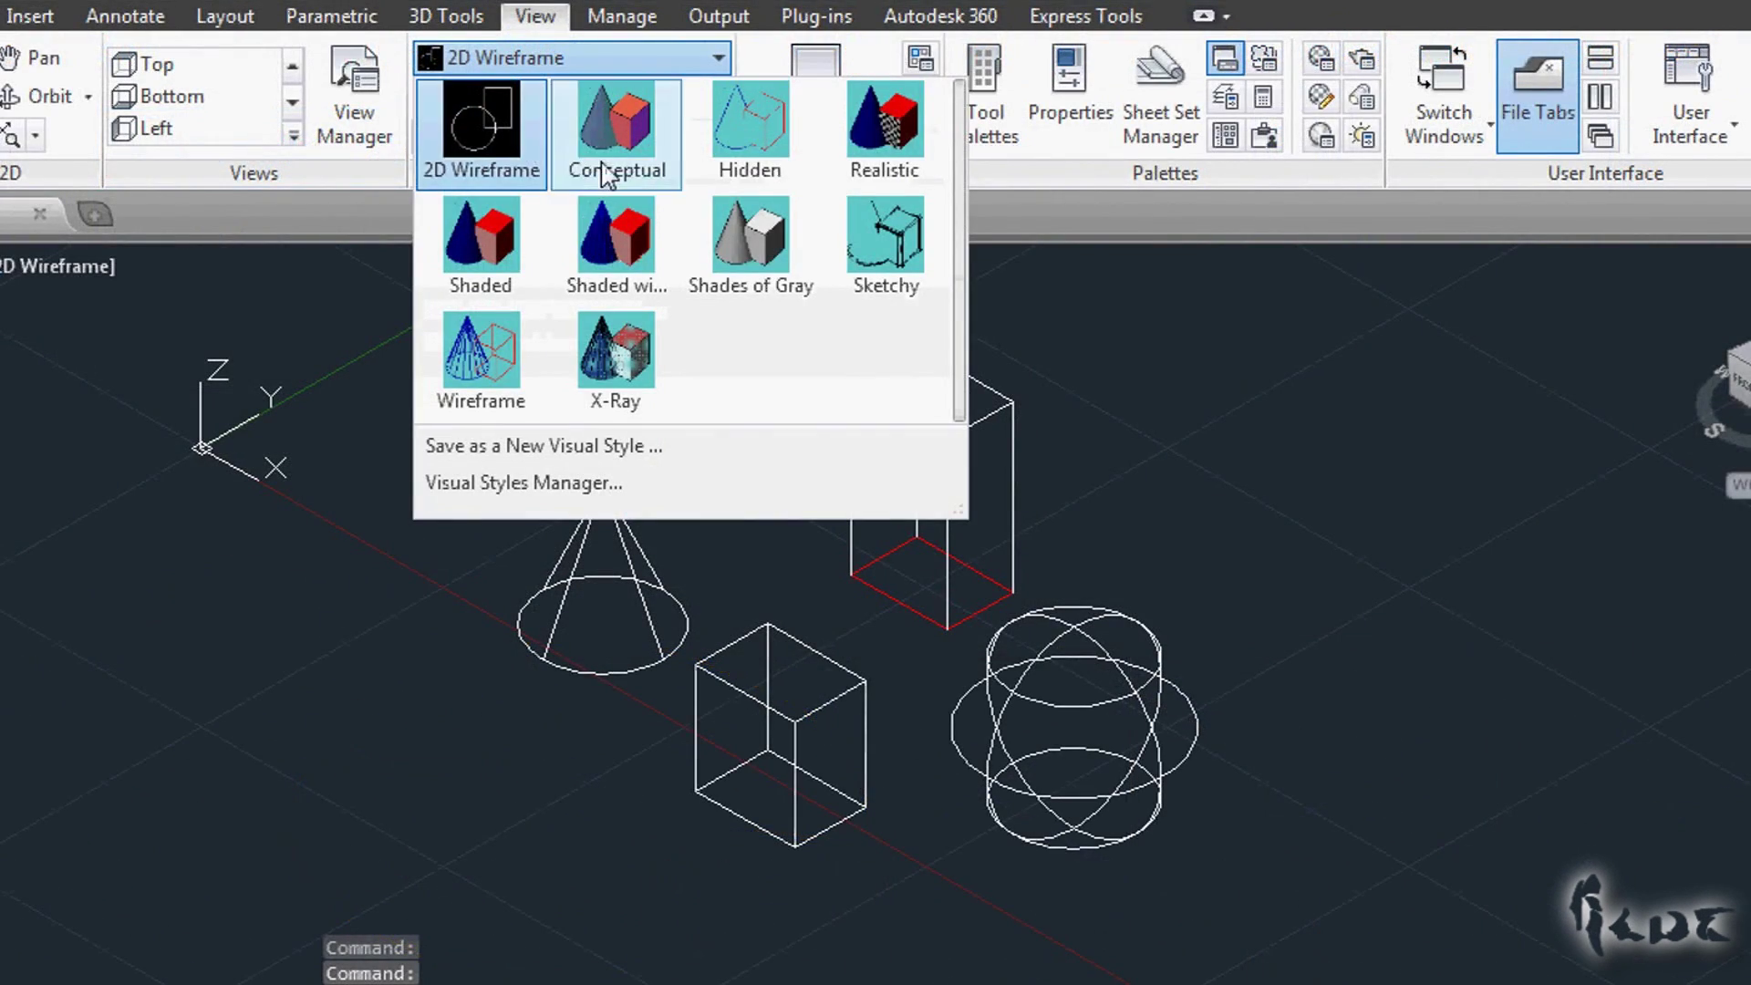
pyautogui.click(507, 233)
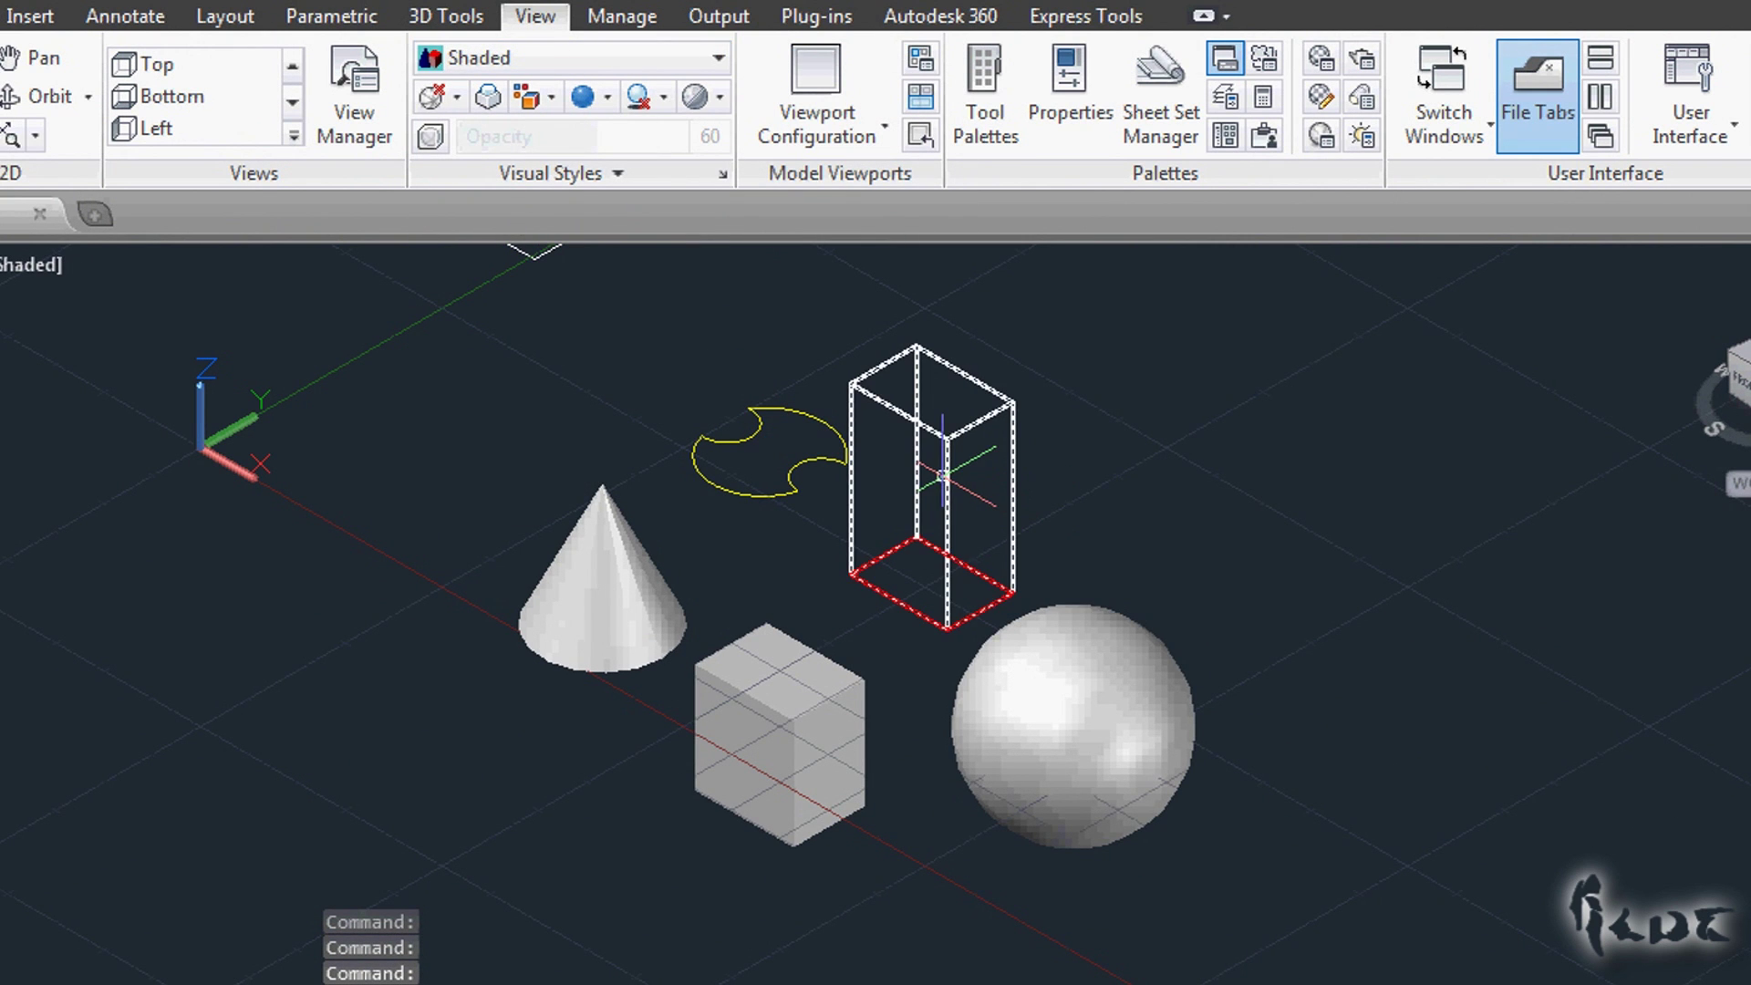
pyautogui.press('Escape')
pyautogui.click(566, 58)
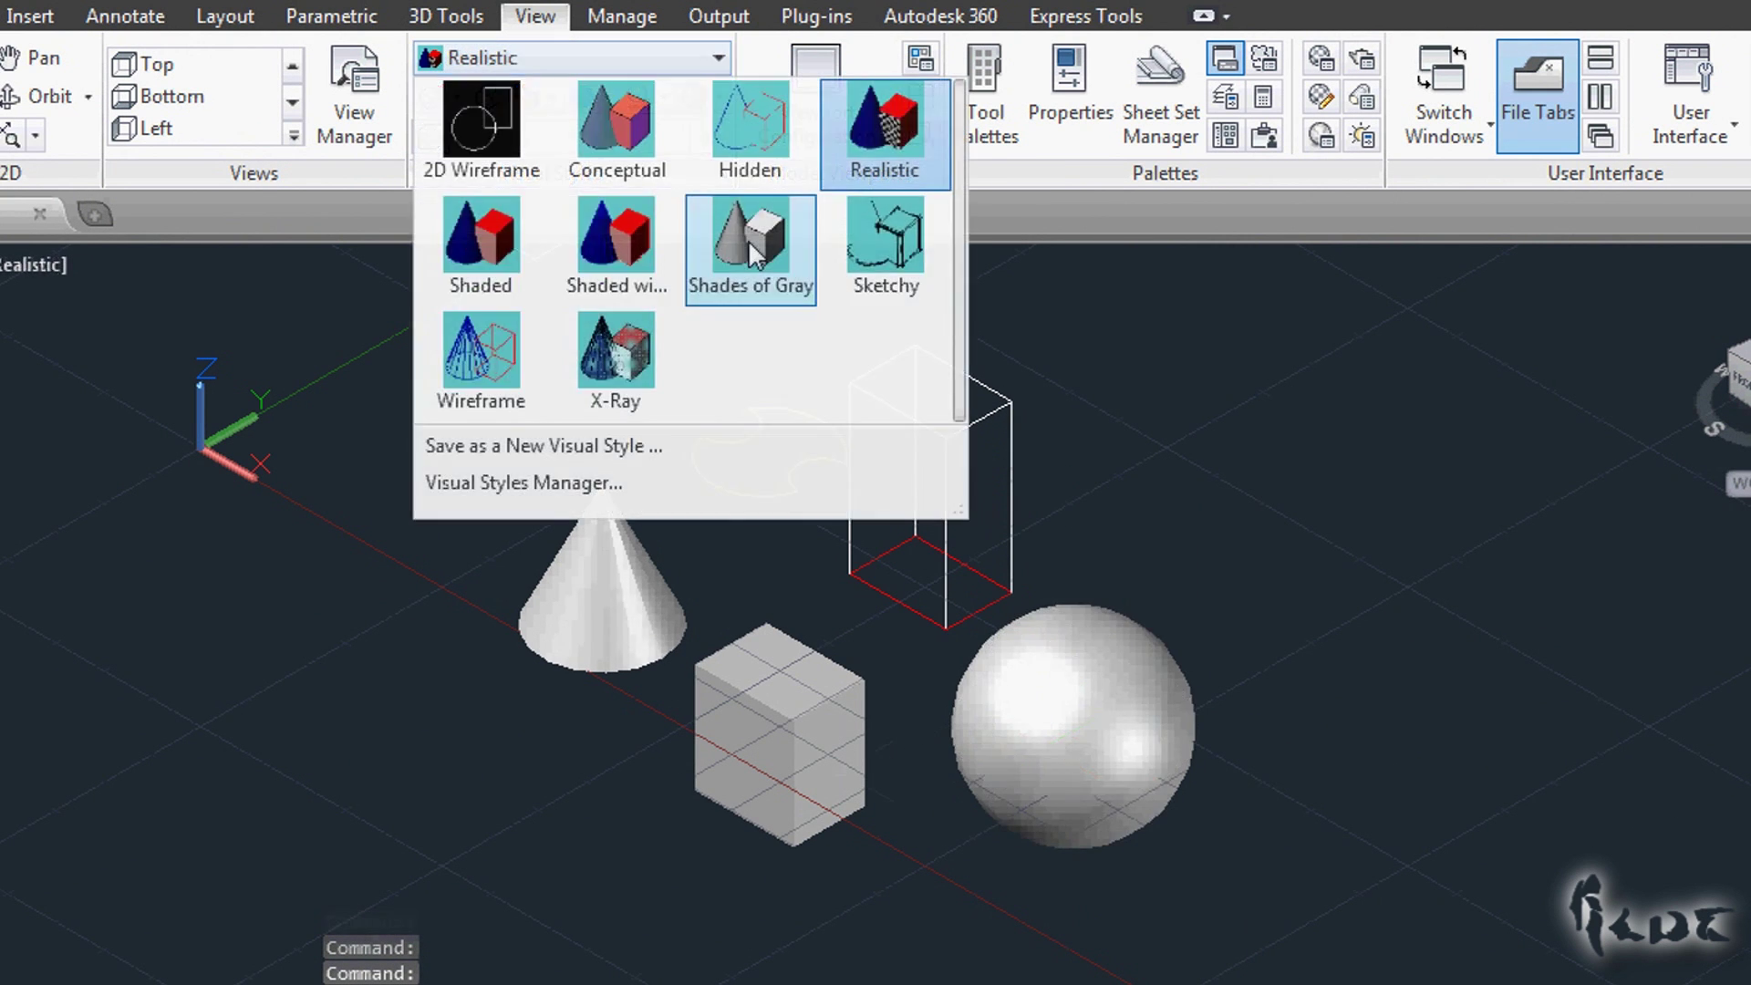
pyautogui.click(684, 264)
# Step: Switch the visual style to Conceptual, then X-Ray, then 2D Wireframe
pyautogui.click(619, 55)
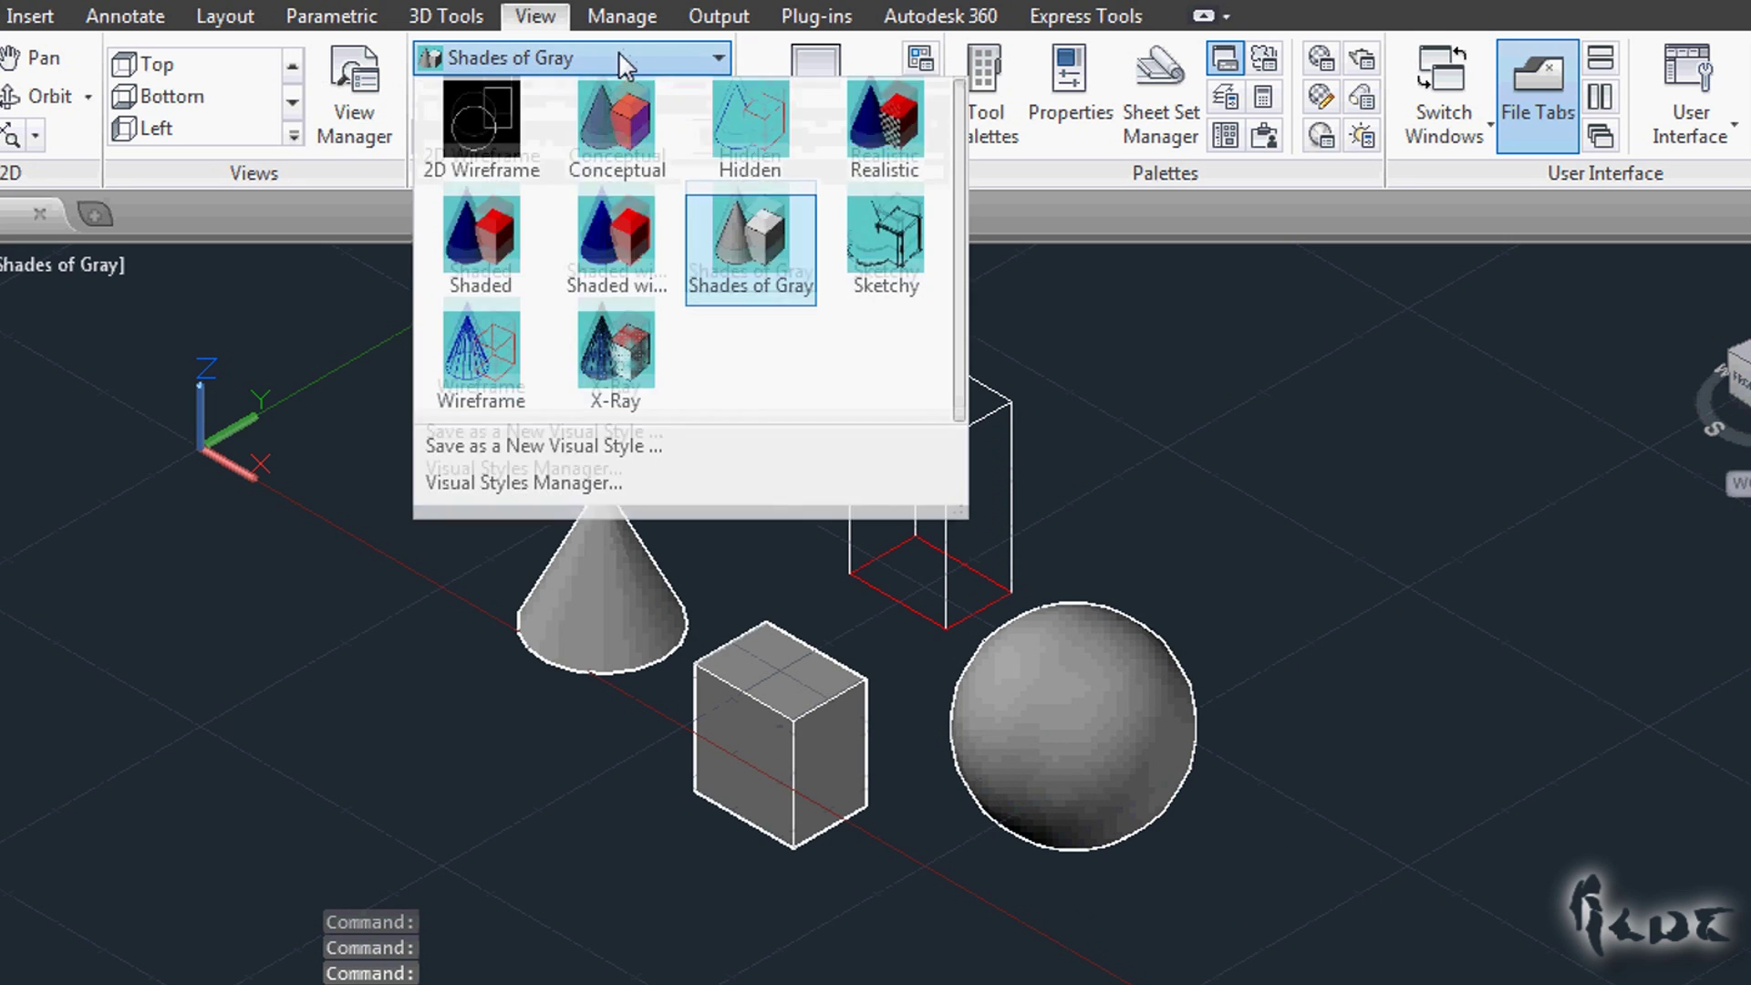
pyautogui.click(610, 151)
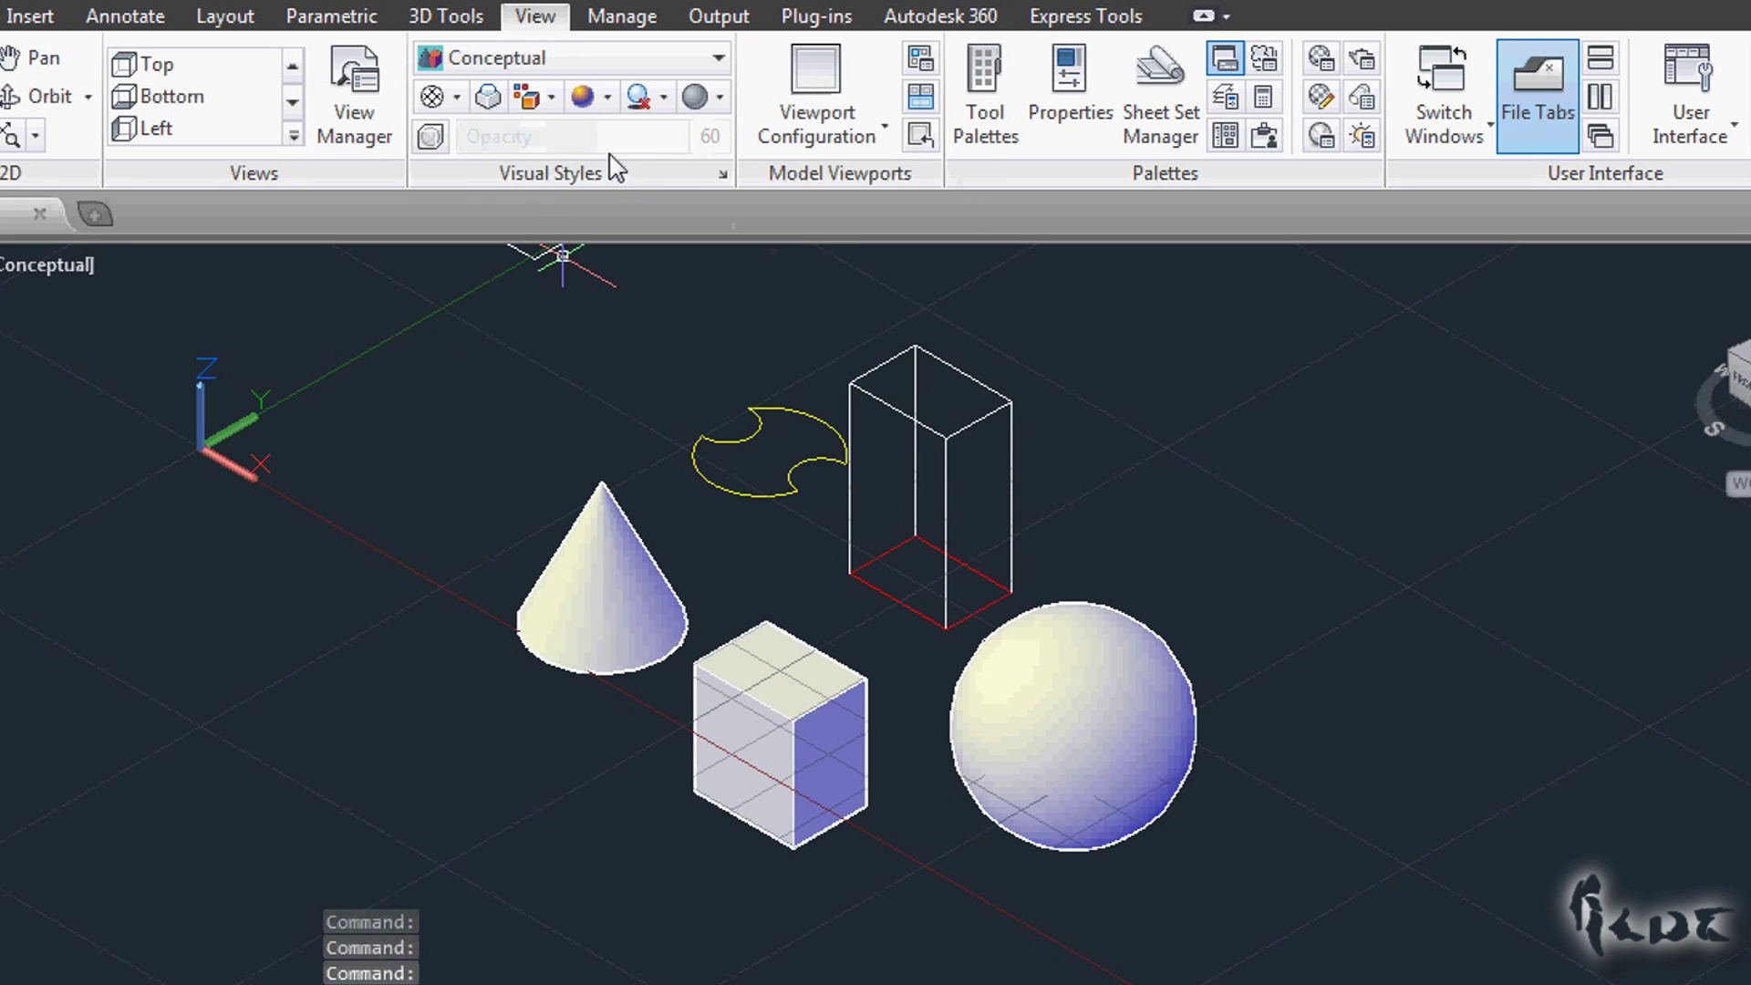
pyautogui.click(618, 55)
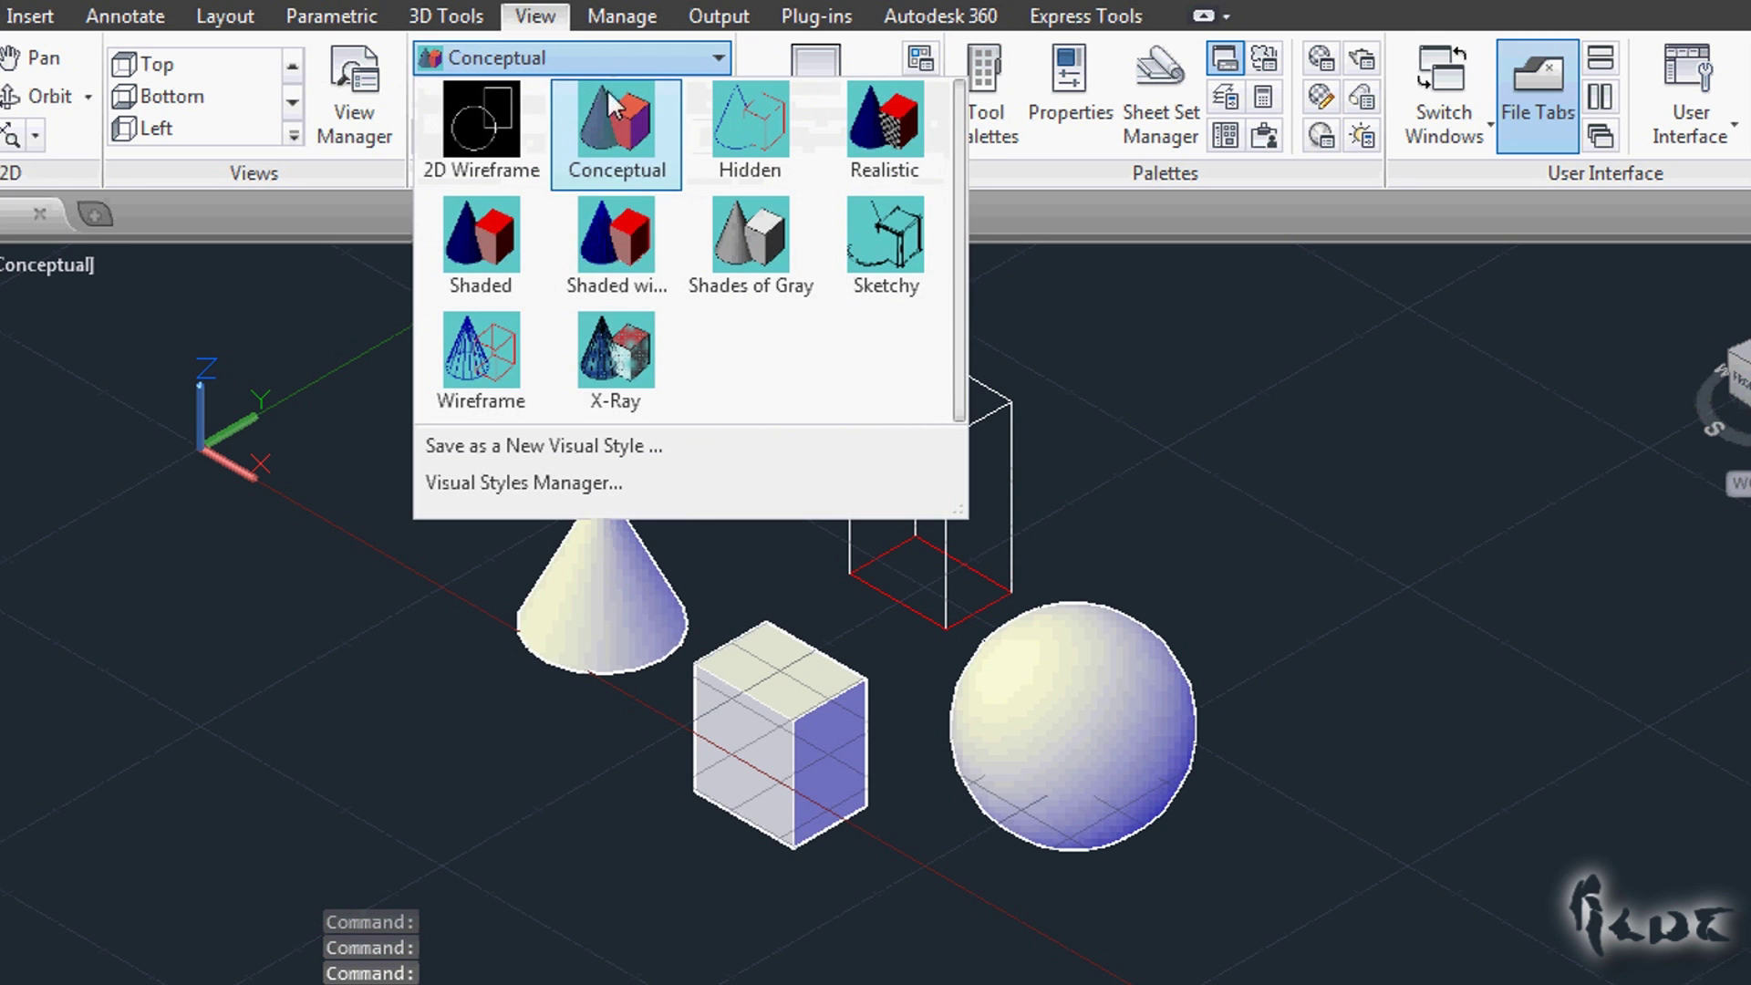
pyautogui.click(599, 369)
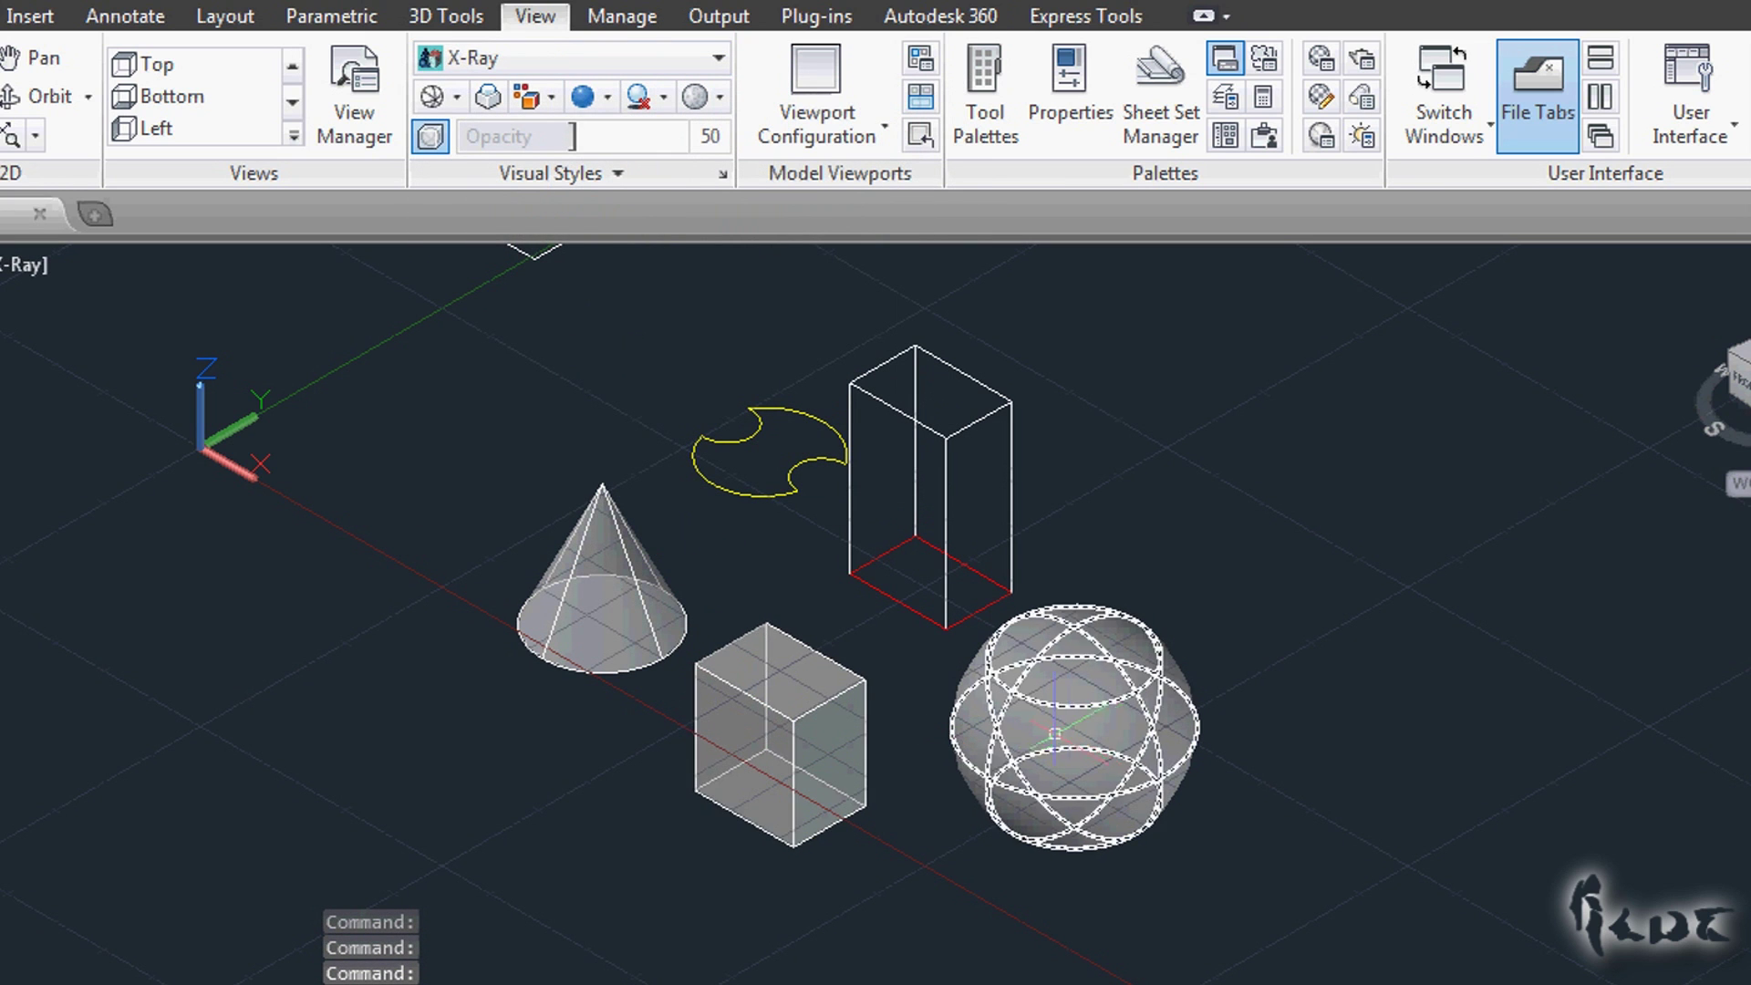
pyautogui.click(488, 59)
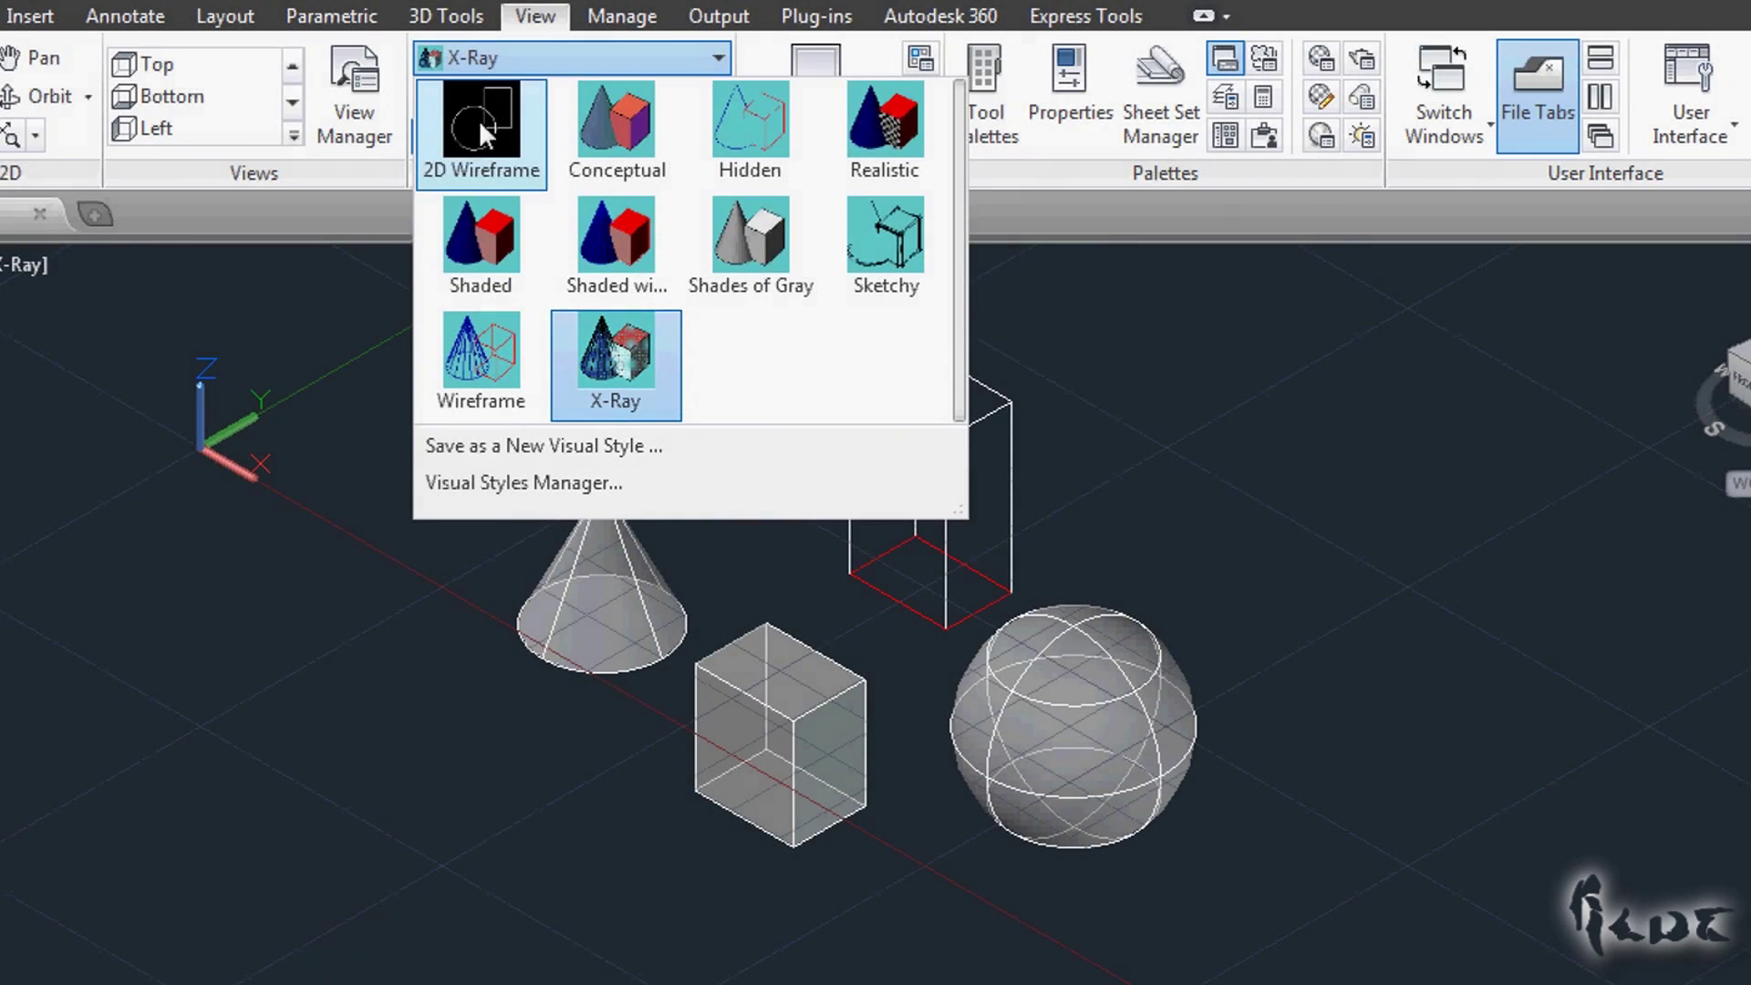
pyautogui.click(479, 118)
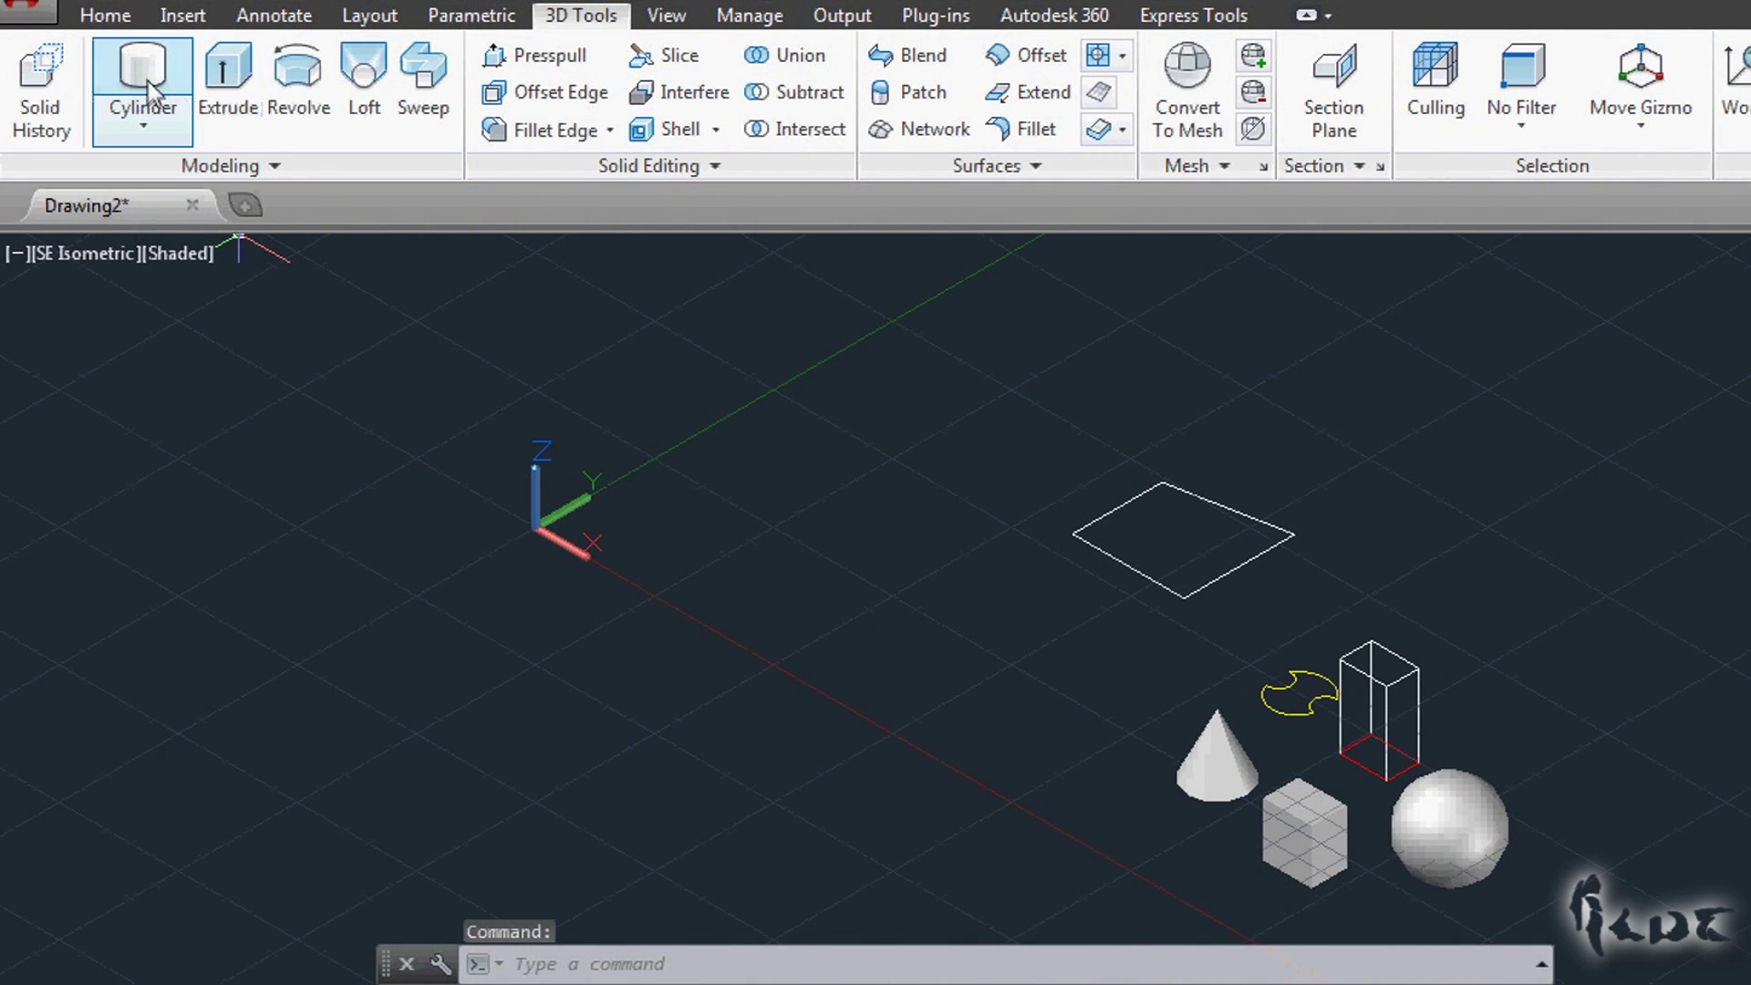
# Step: Draw a solid cylinder 1530 units tall in an empty area of the drawing
pyautogui.click(143, 68)
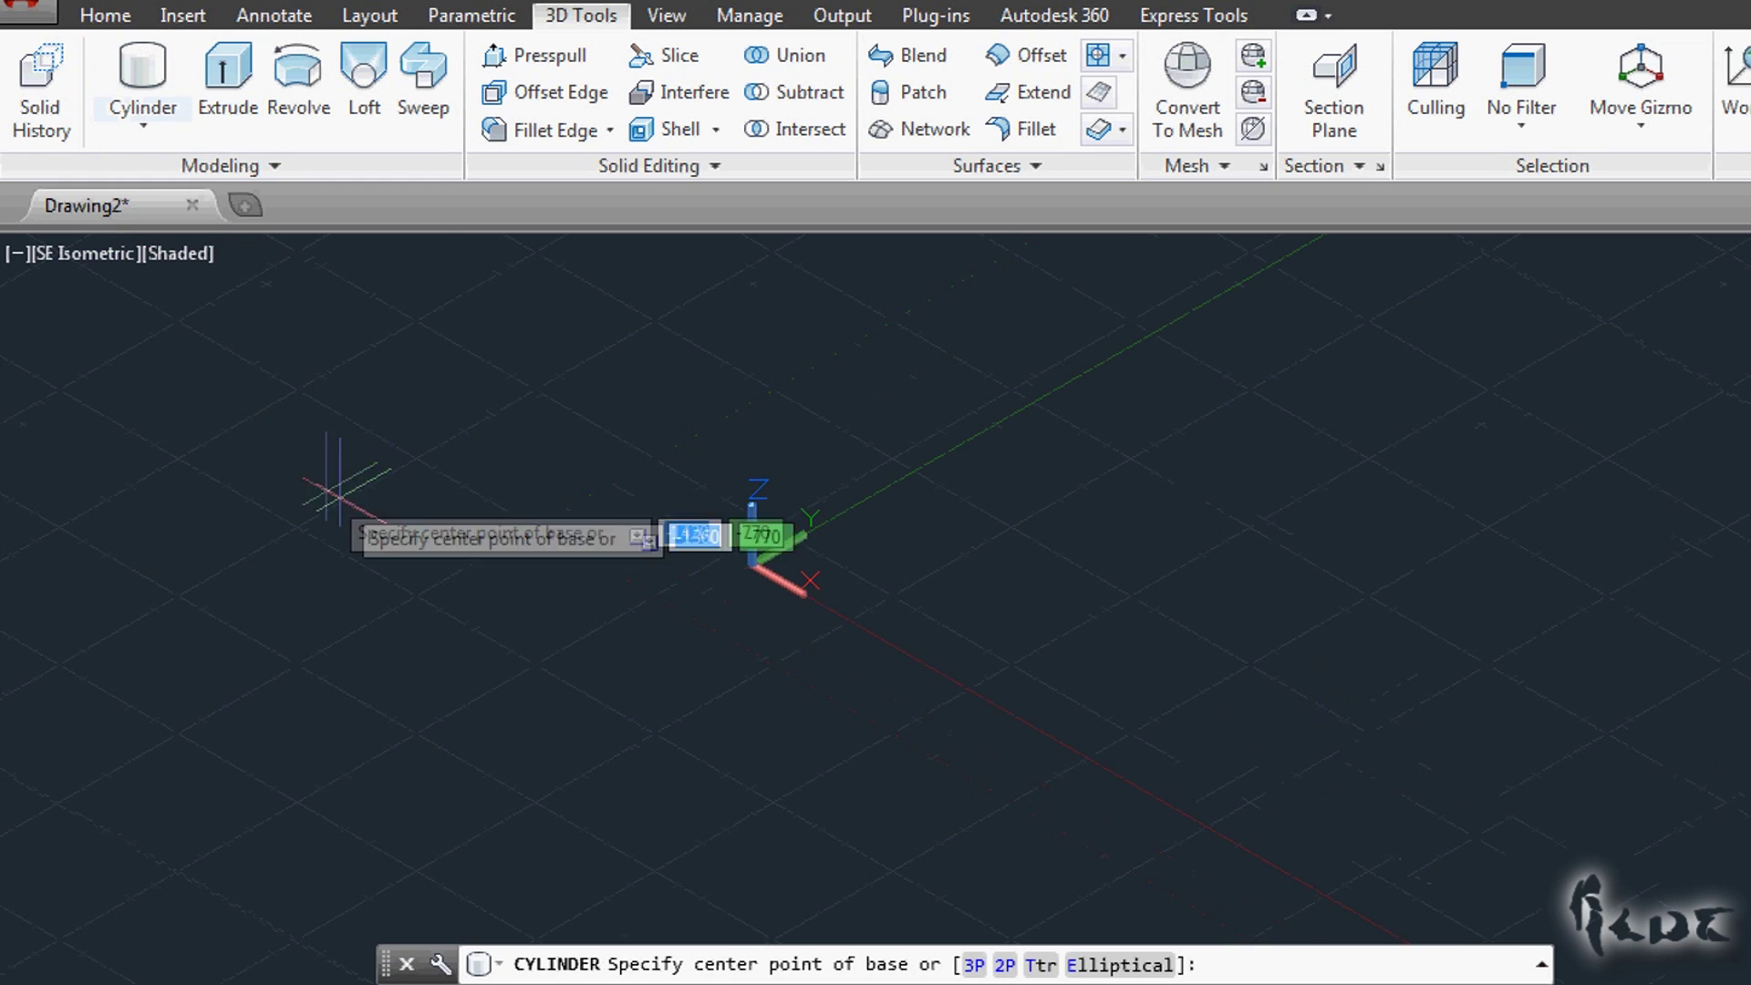
pyautogui.click(971, 641)
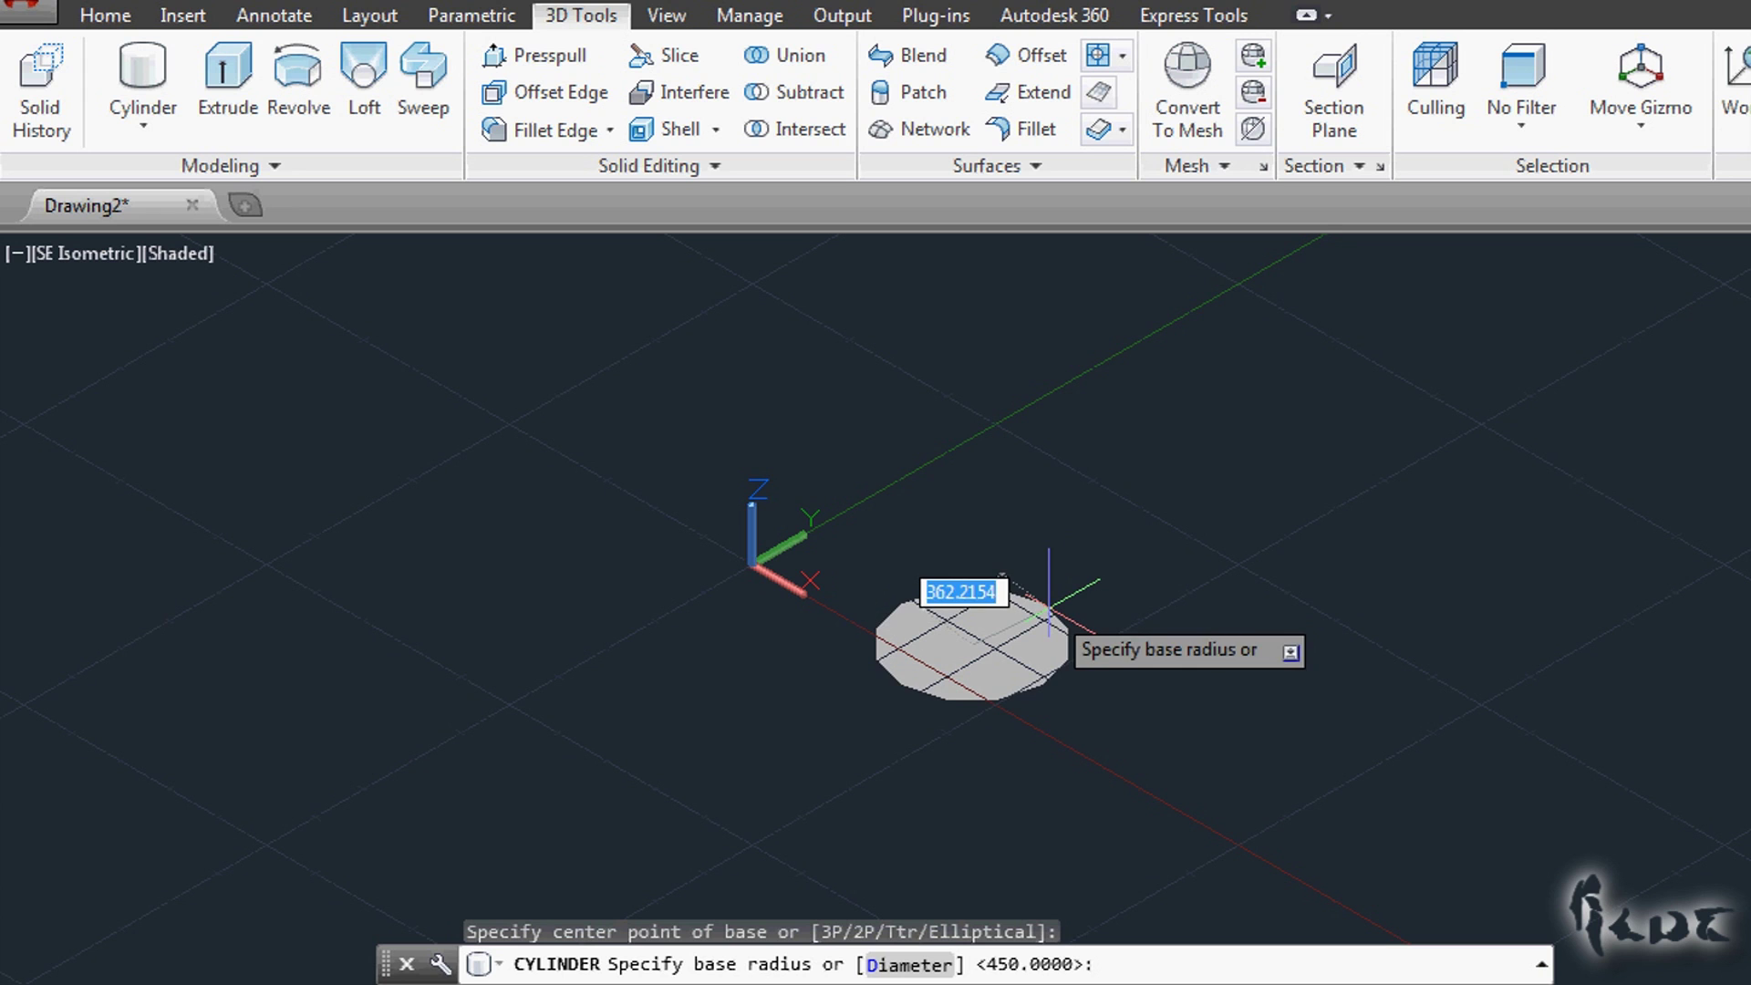
pyautogui.click(1065, 622)
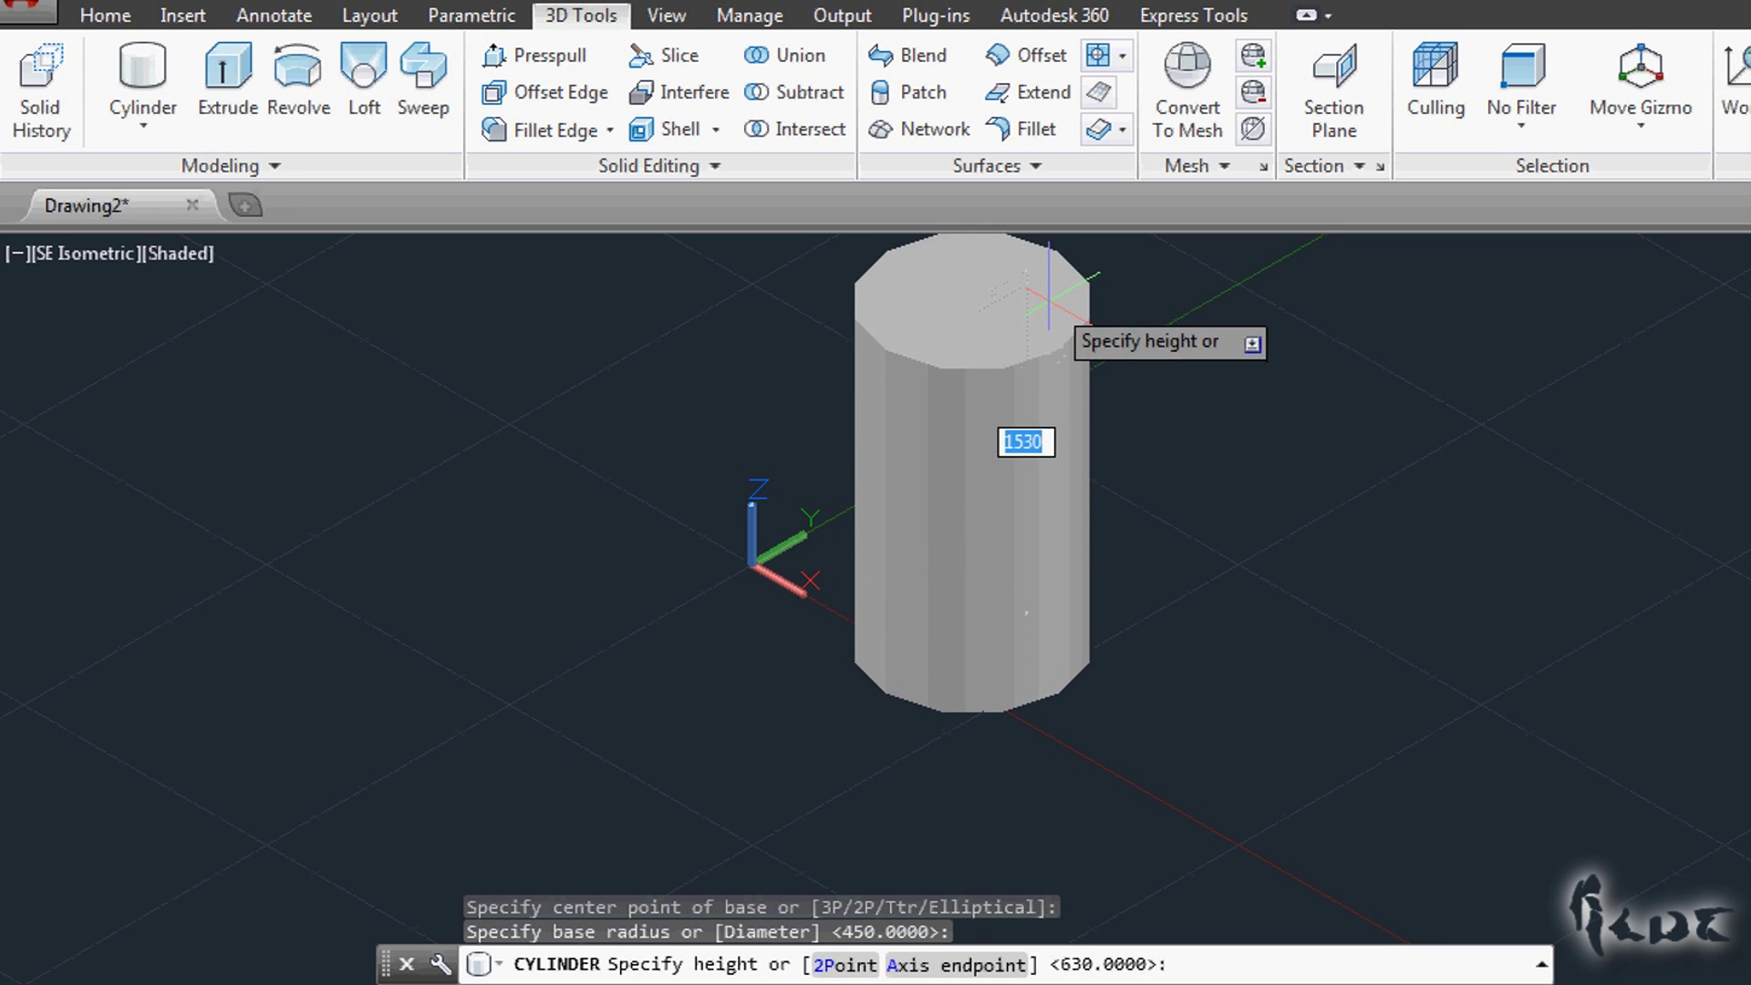
pyautogui.click(1045, 322)
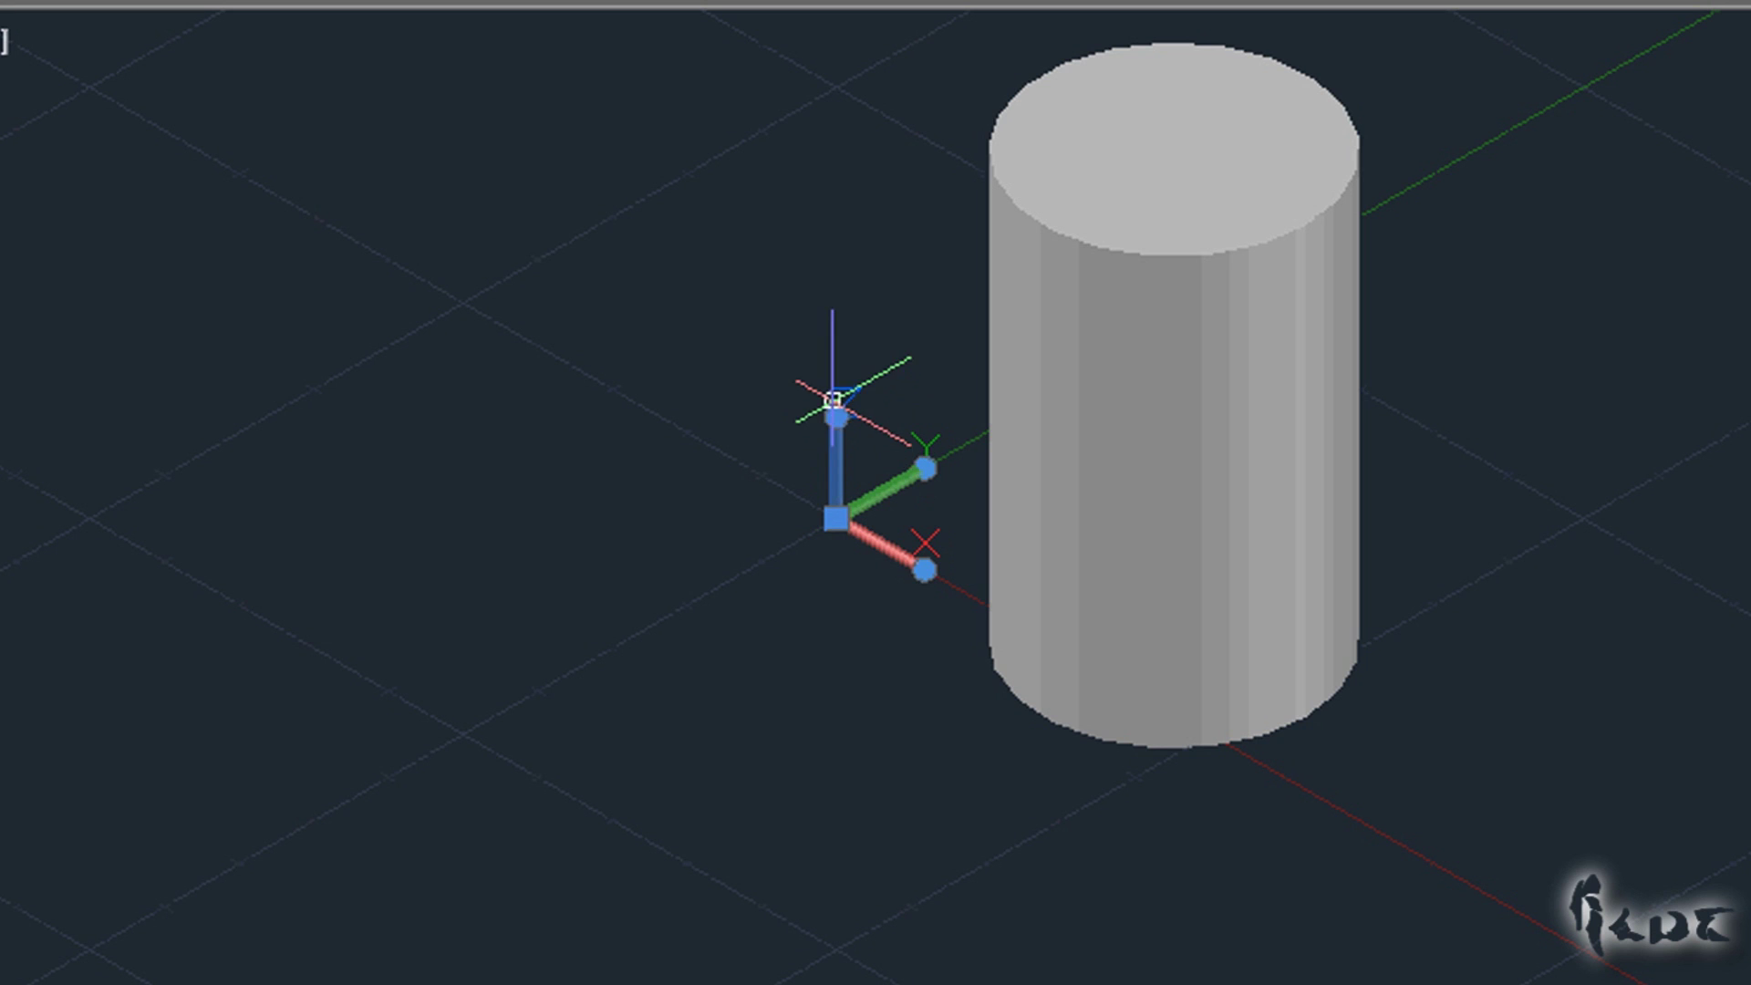
# Step: Rotate the UCS 90° about the X axis so it stands upright
pyautogui.moveTo(836, 420)
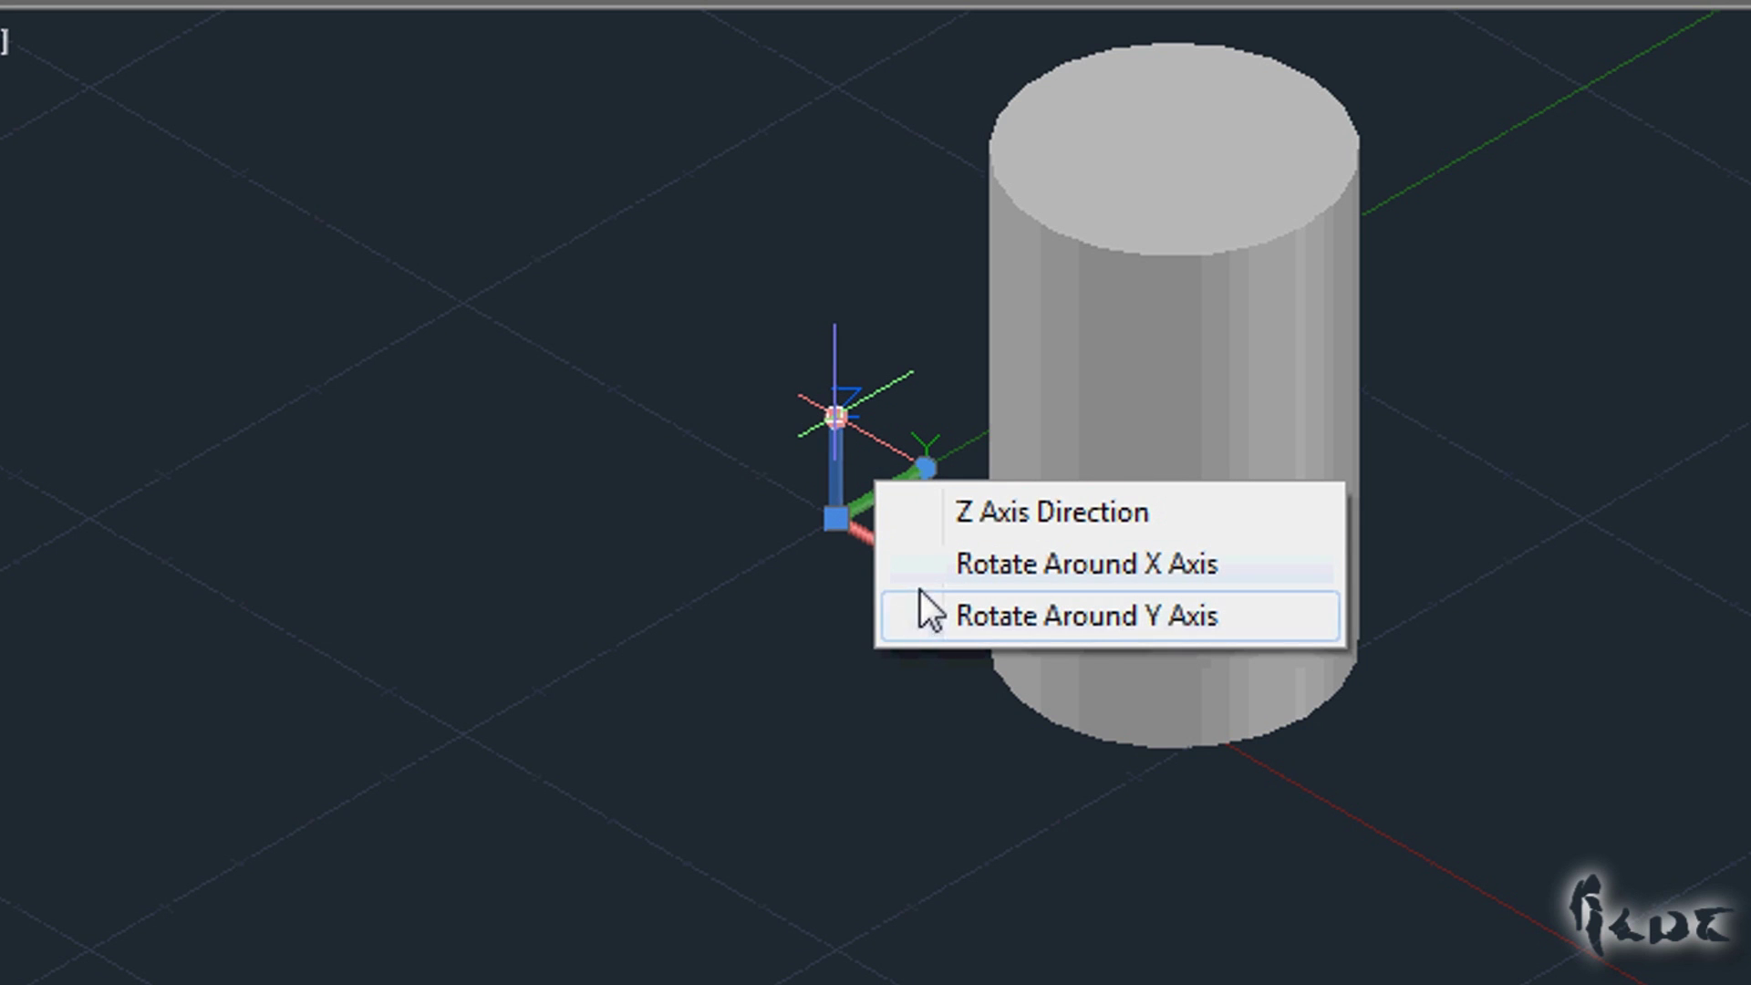
pyautogui.click(929, 564)
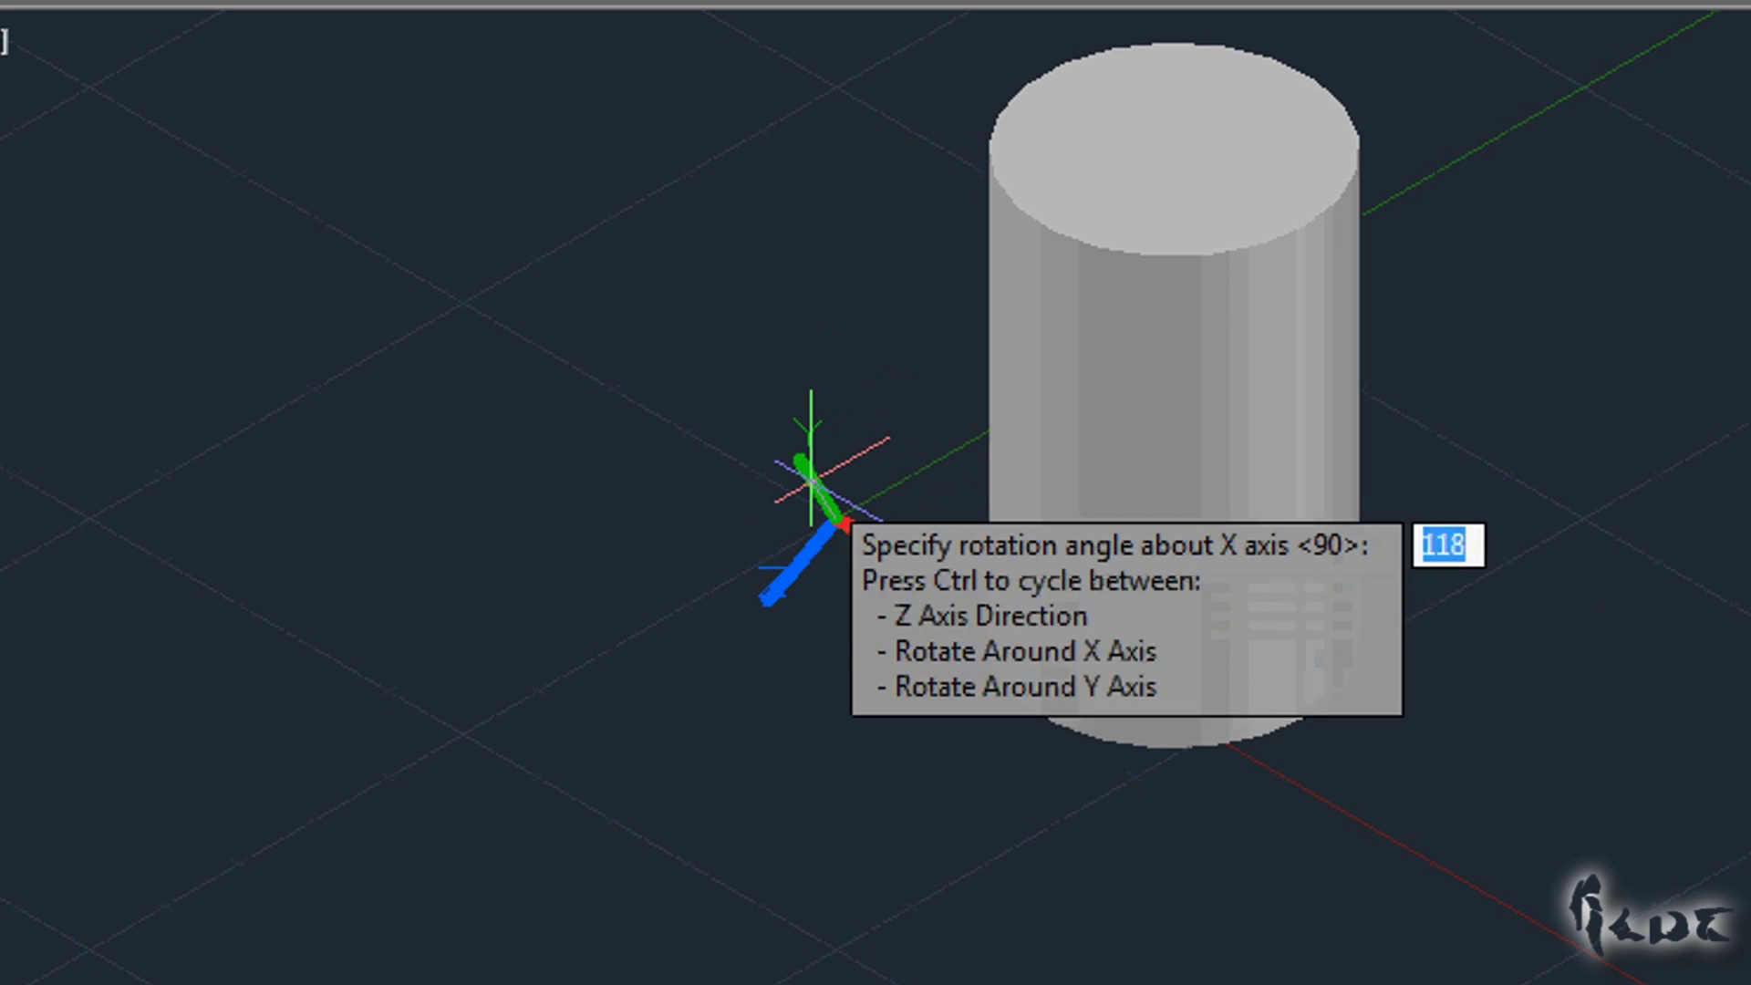
pyautogui.click(836, 481)
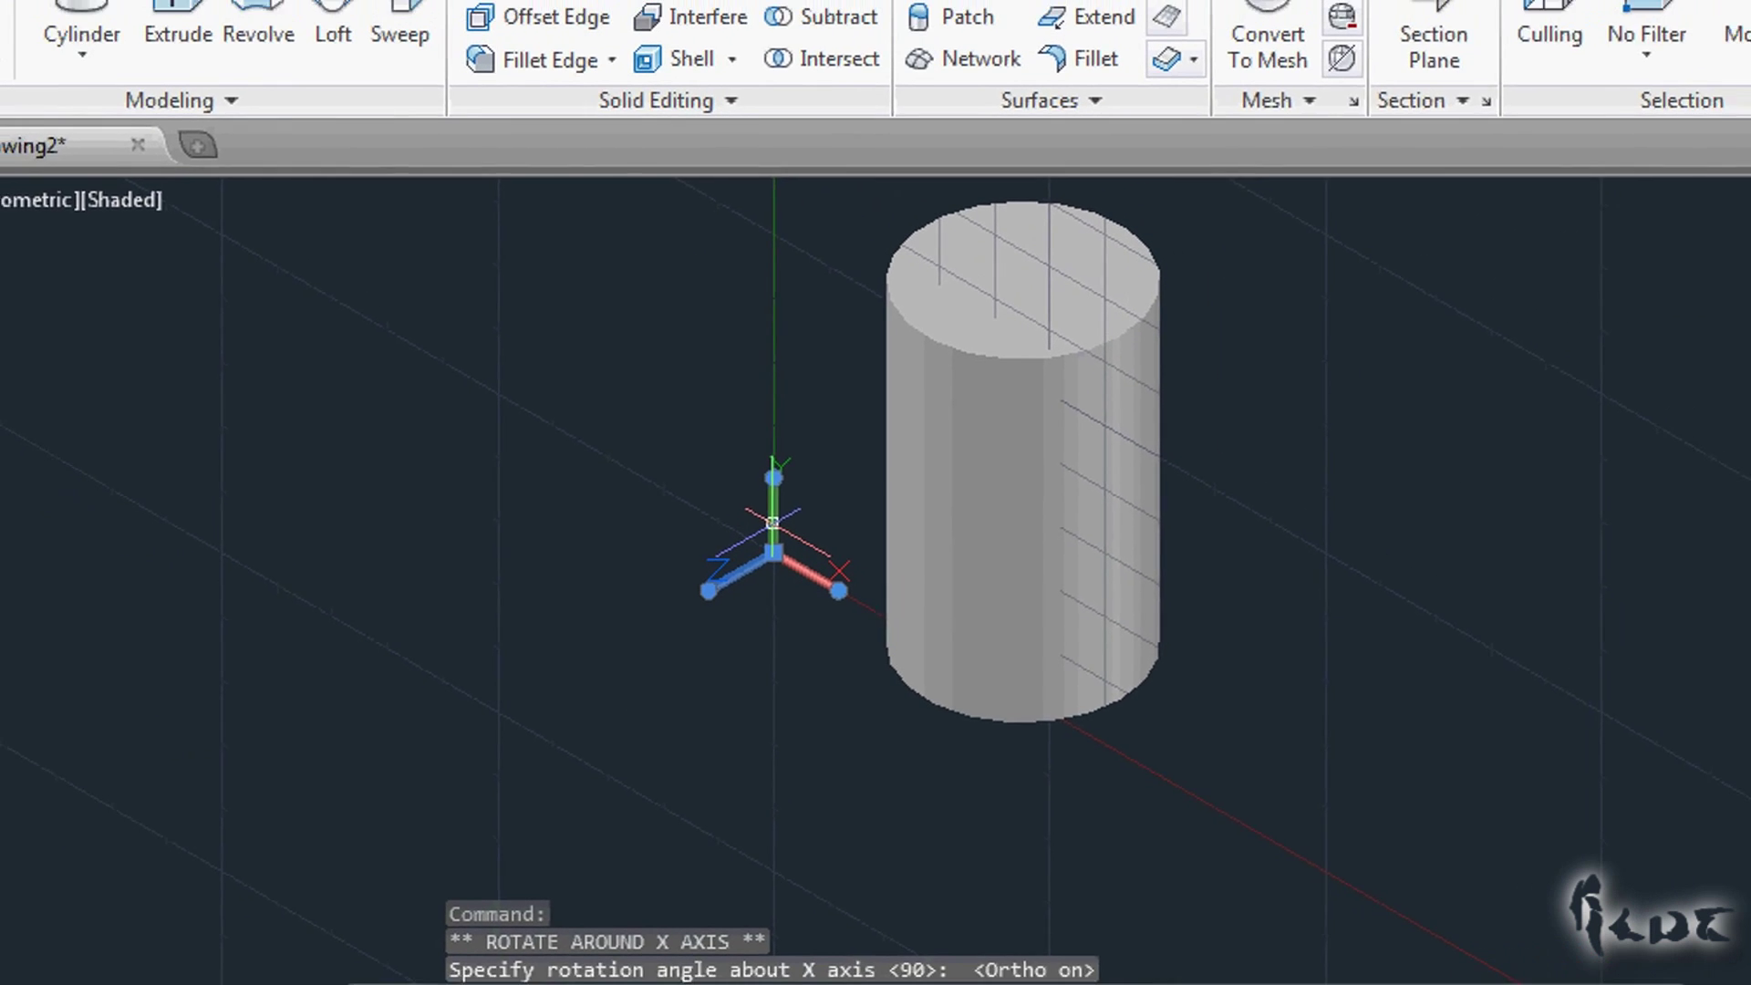
# Step: Draw a second cylinder lying sideways, right of and across the first one
pyautogui.click(83, 5)
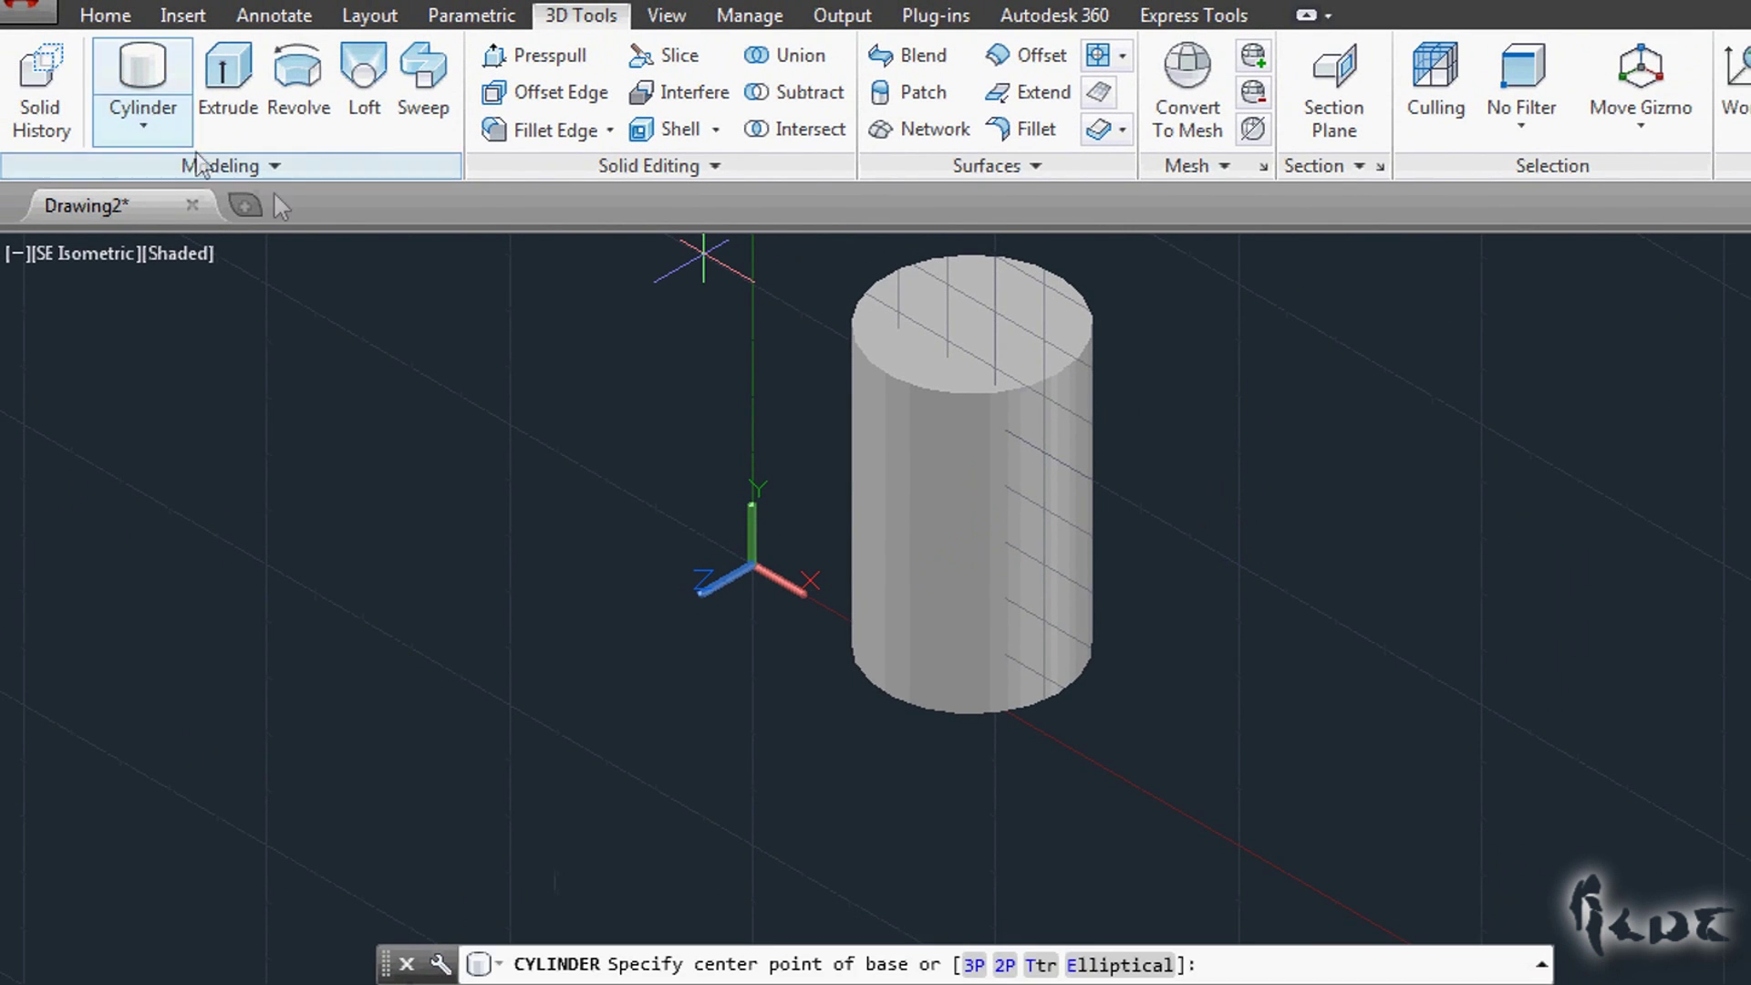
pyautogui.click(1231, 478)
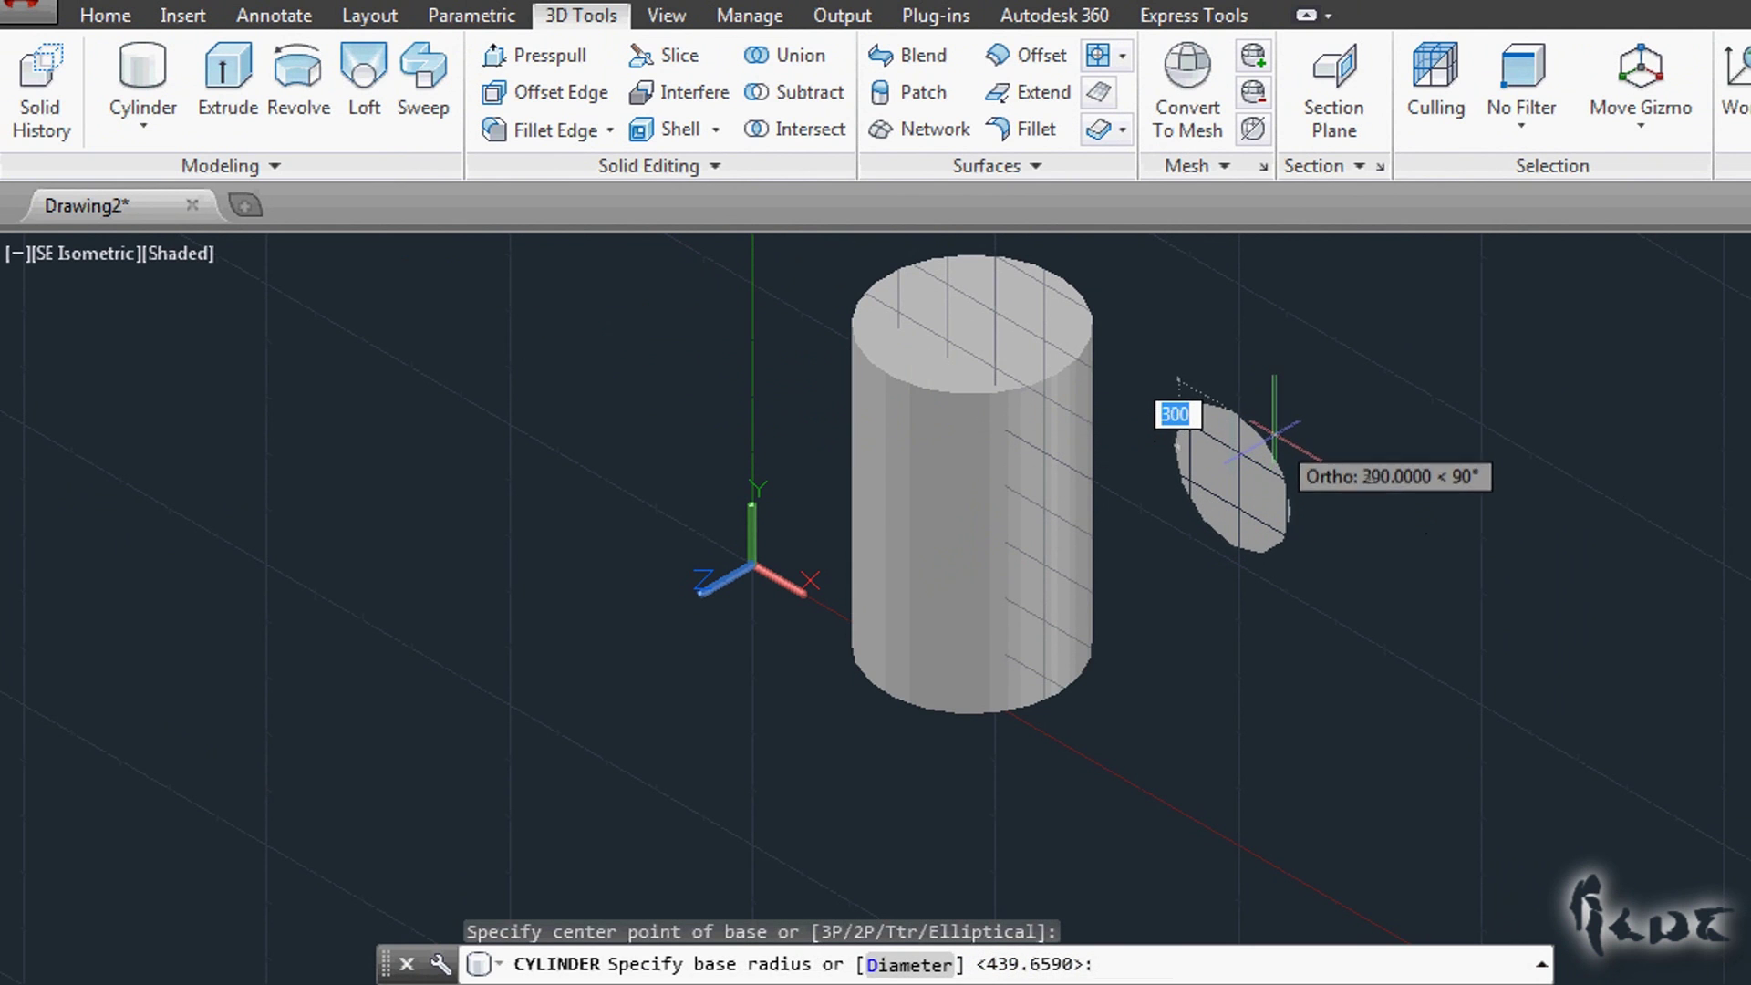
pyautogui.click(1280, 425)
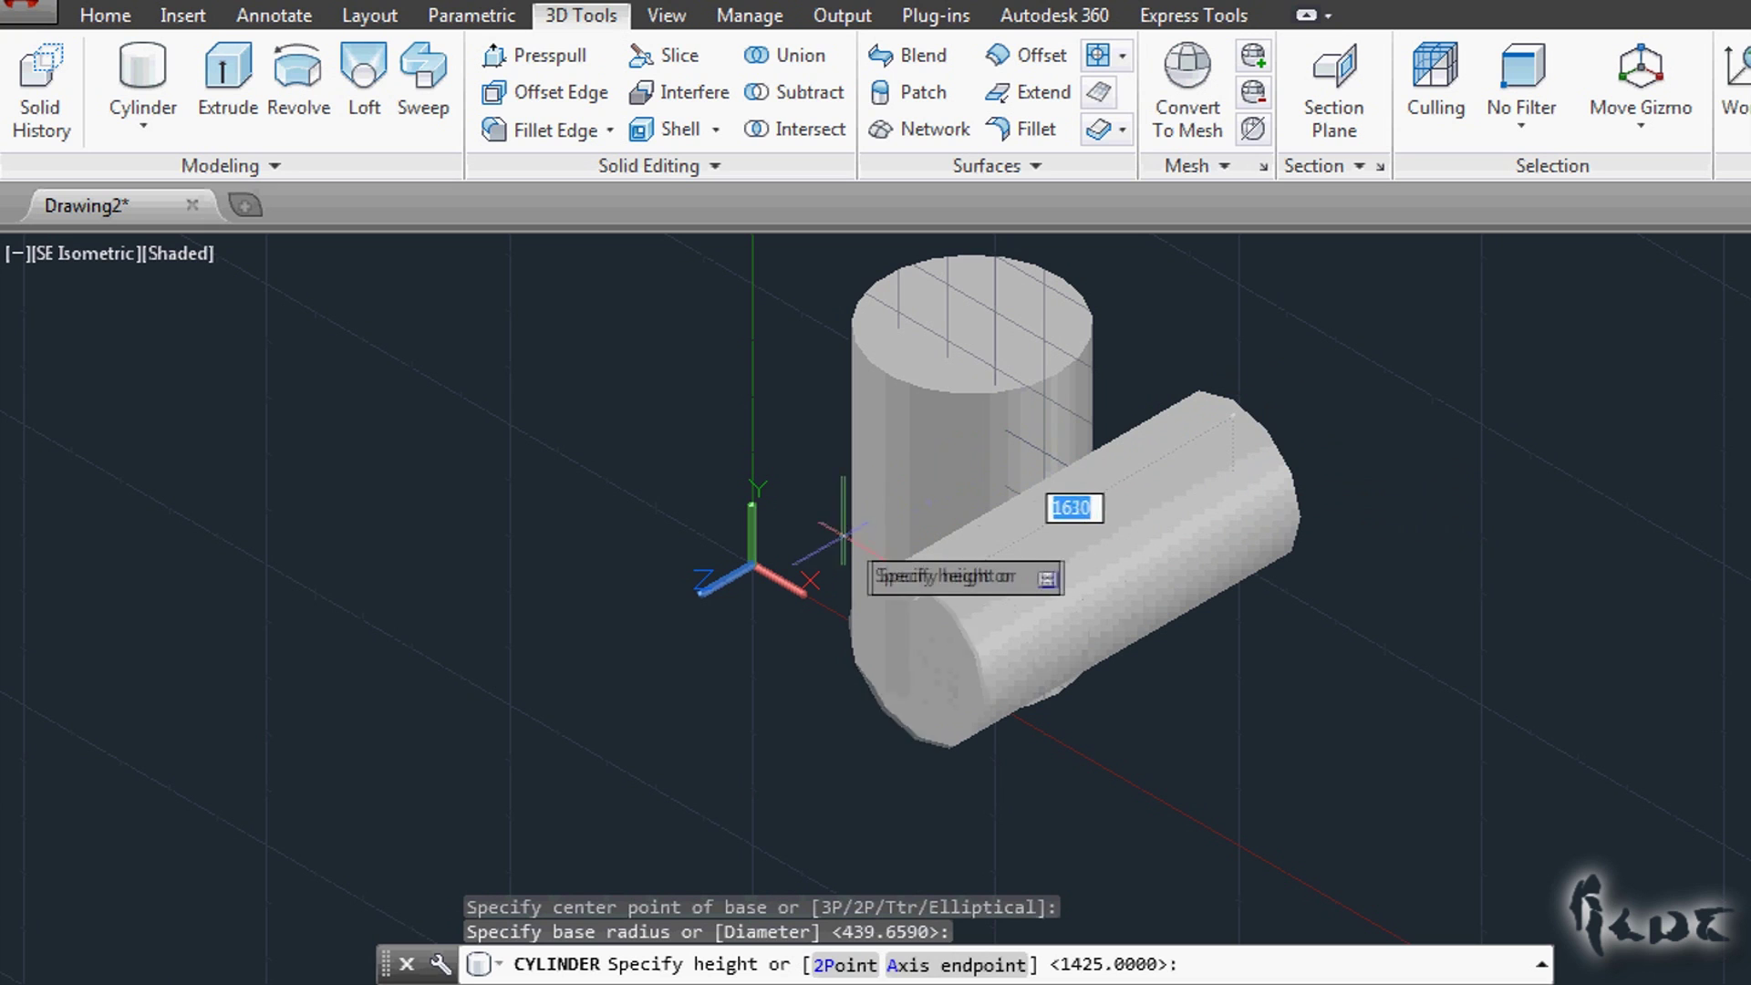
pyautogui.click(812, 542)
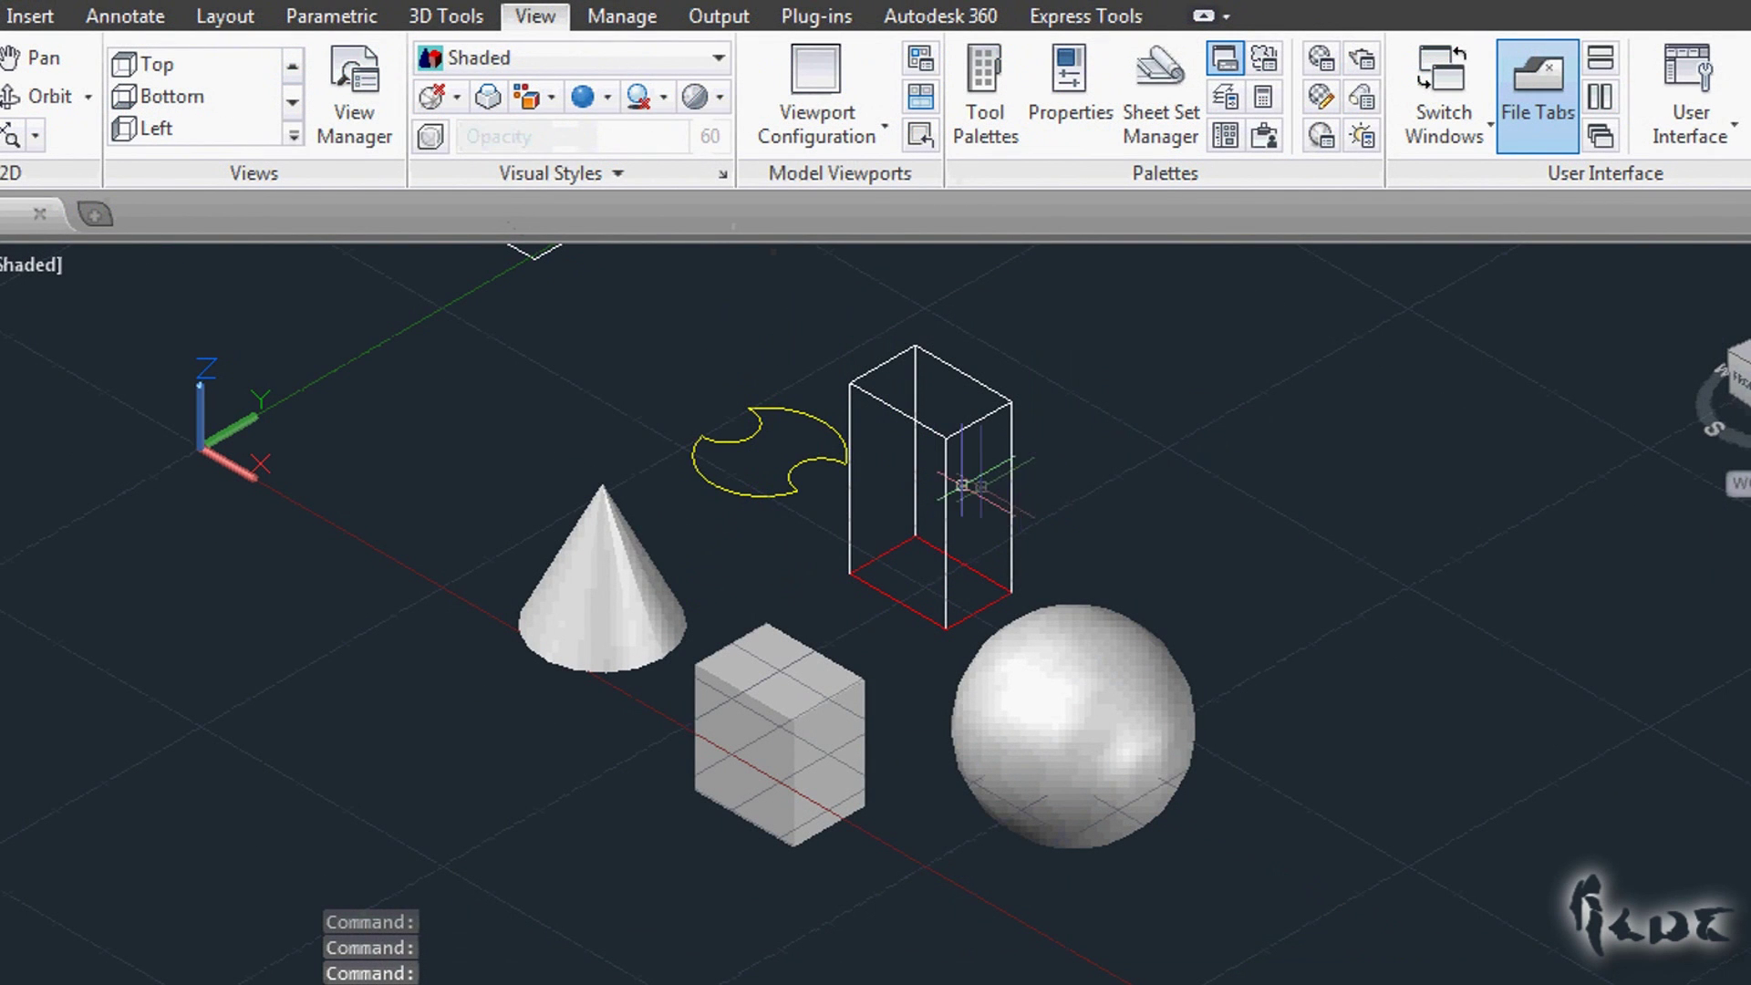
pyautogui.click(945, 475)
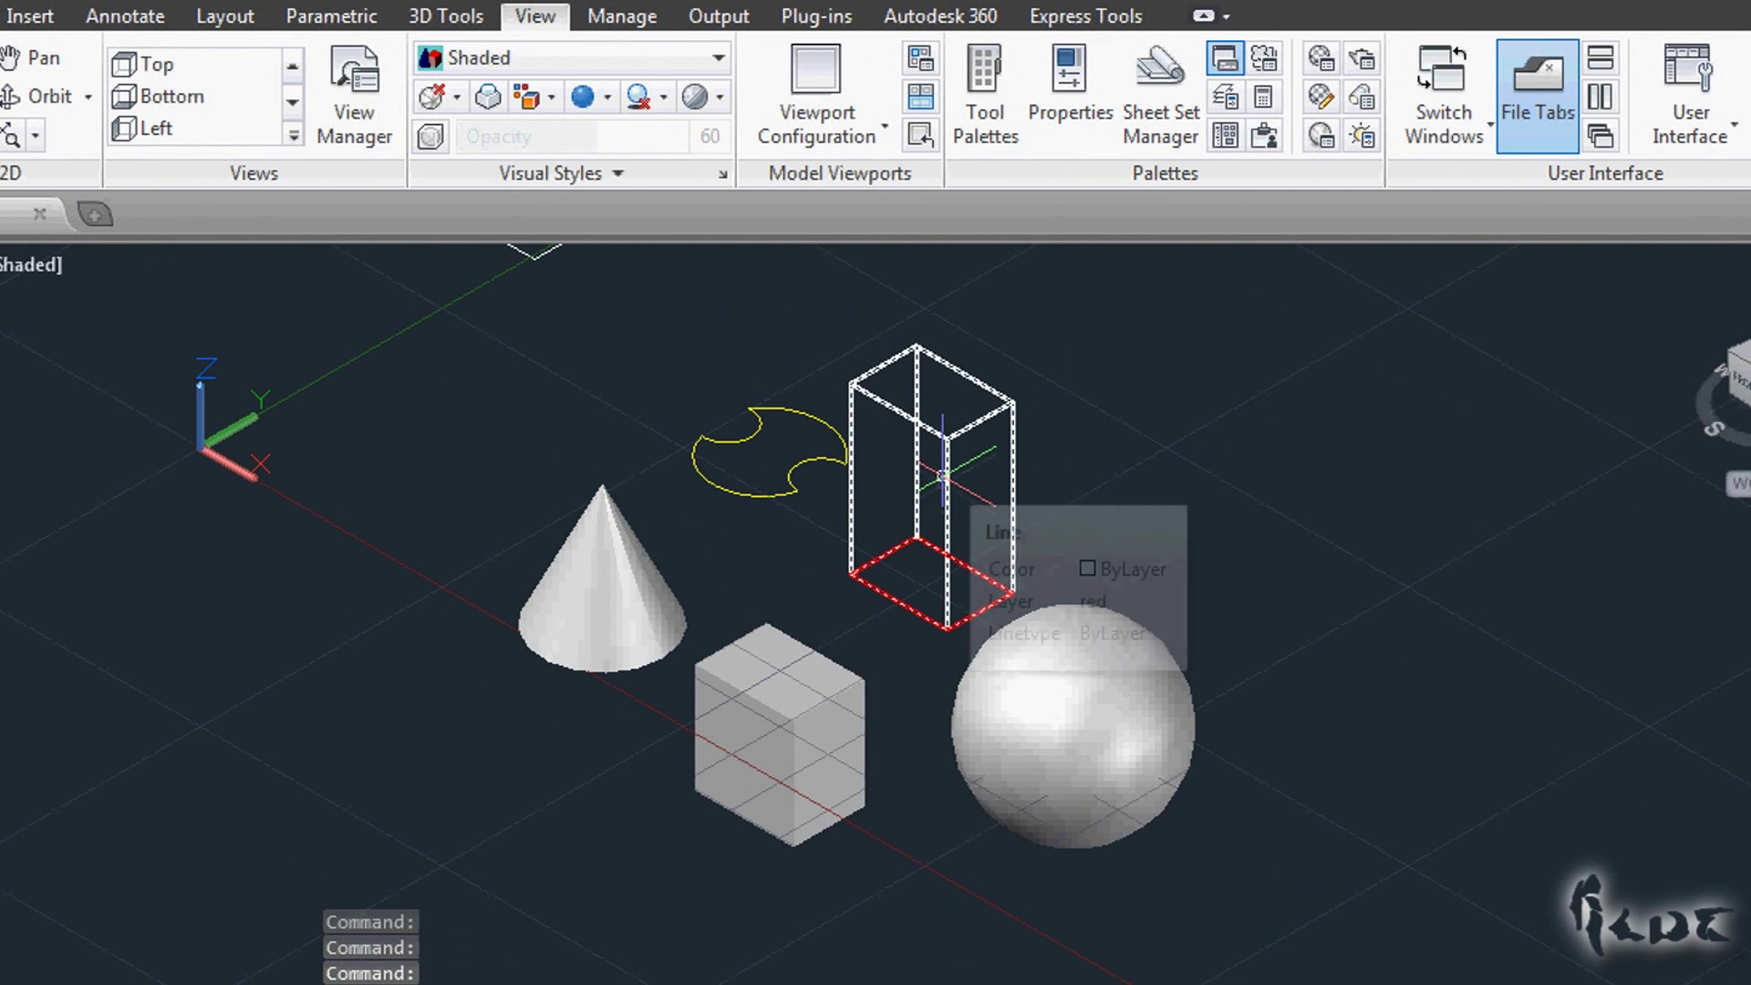
pyautogui.click(1045, 741)
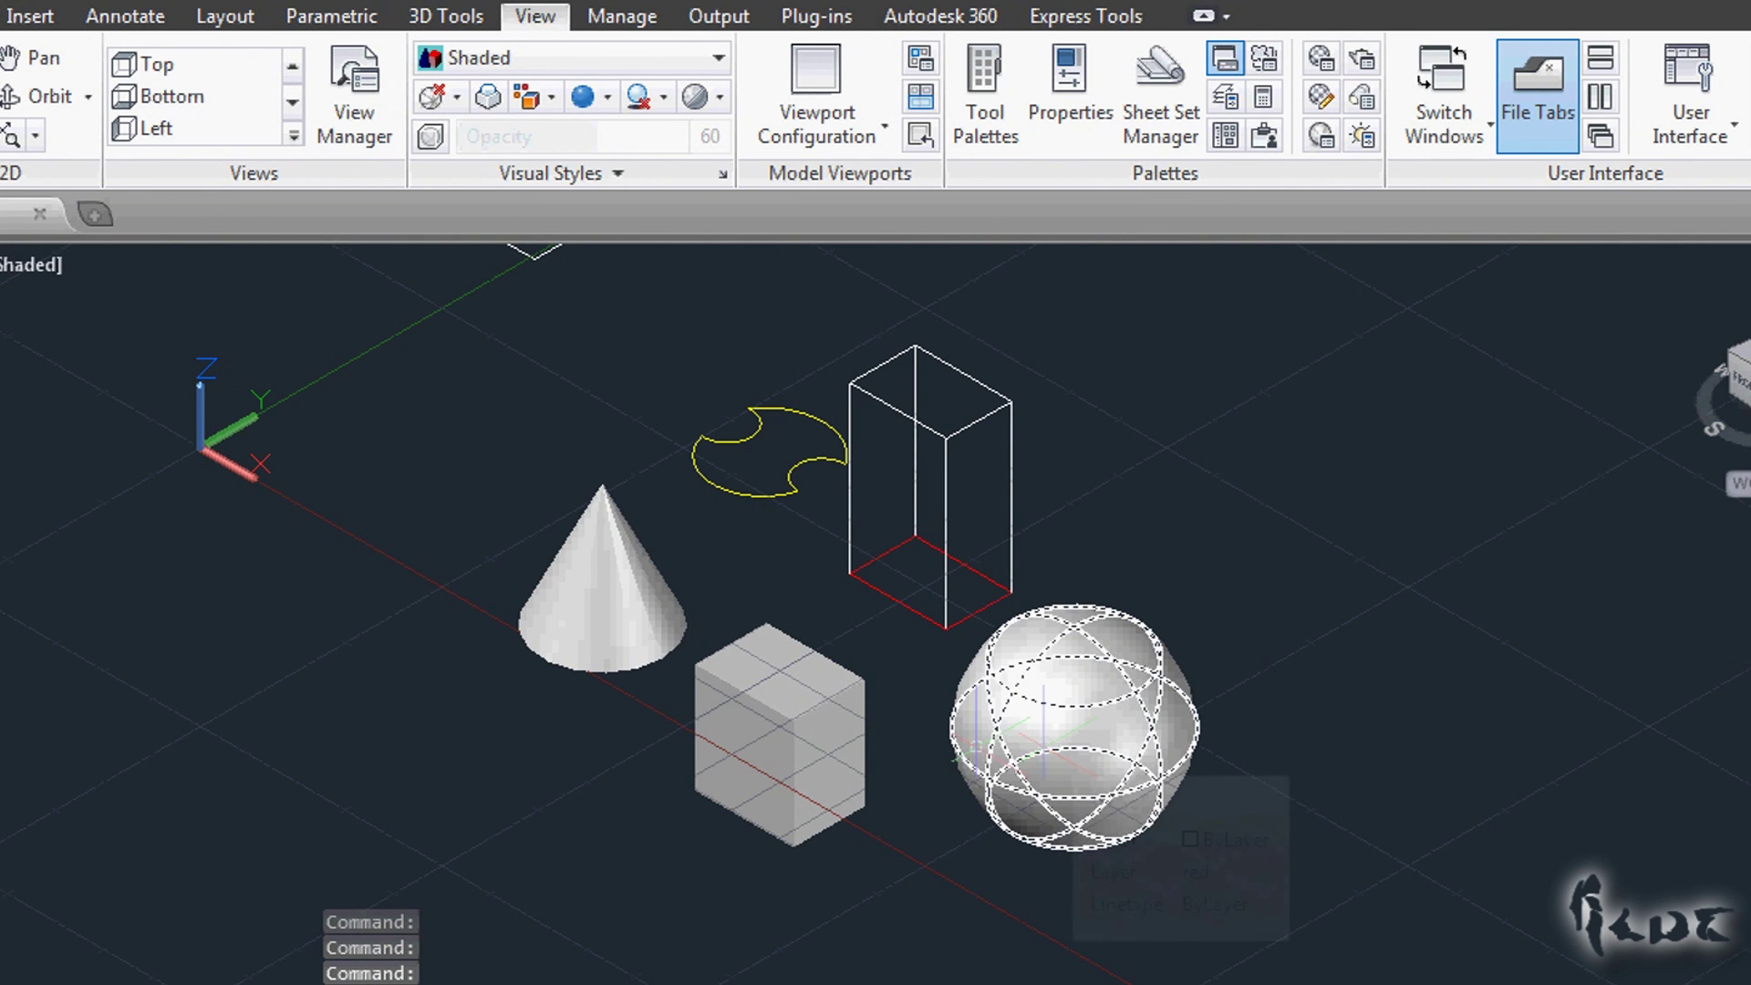
pyautogui.press('Escape')
pyautogui.click(795, 778)
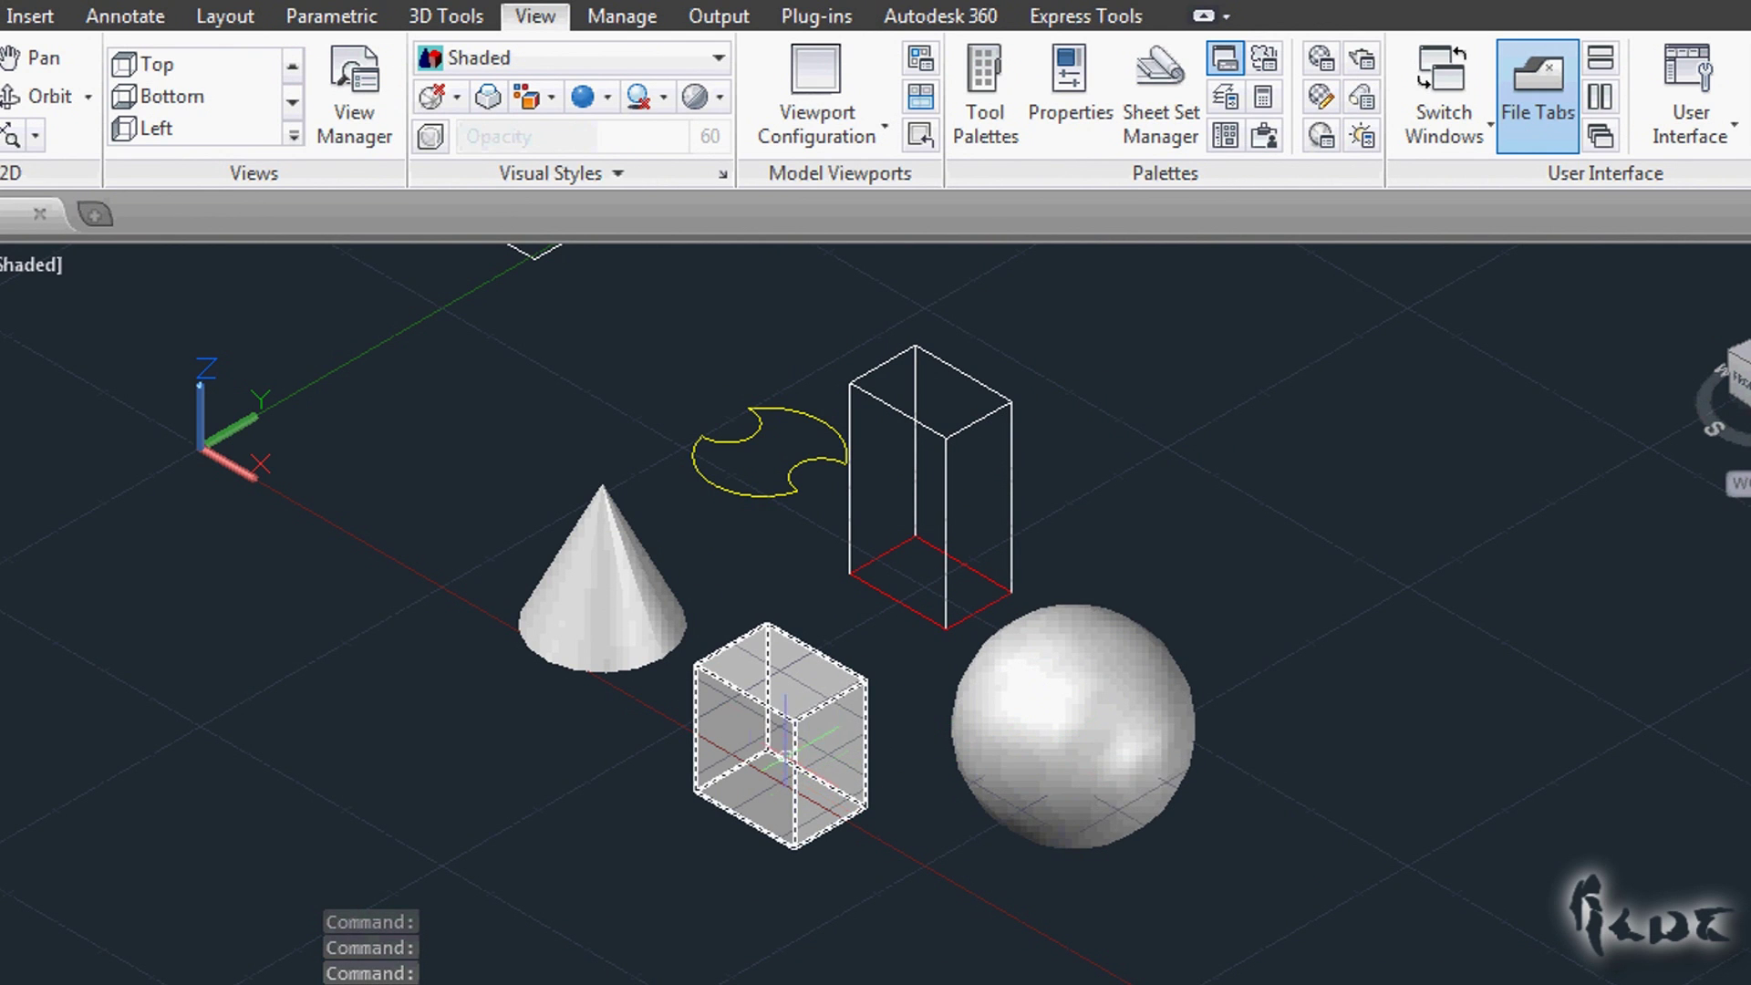
pyautogui.press('Escape')
pyautogui.click(650, 603)
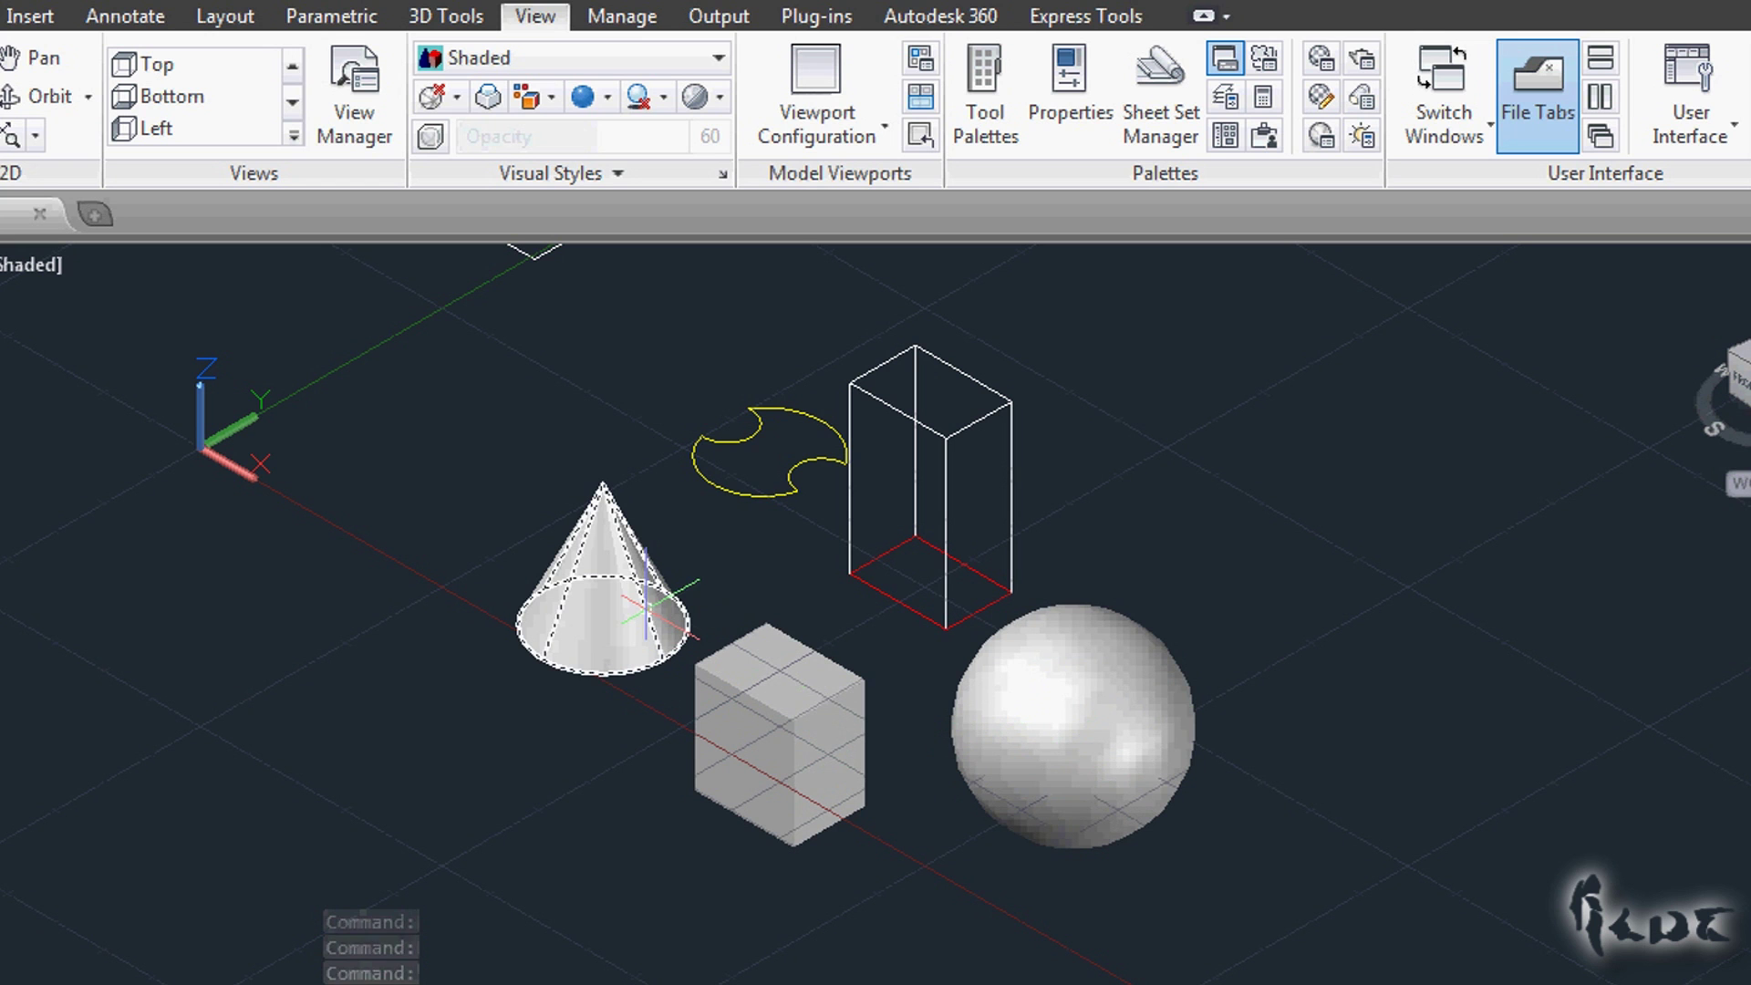
pyautogui.press('Escape')
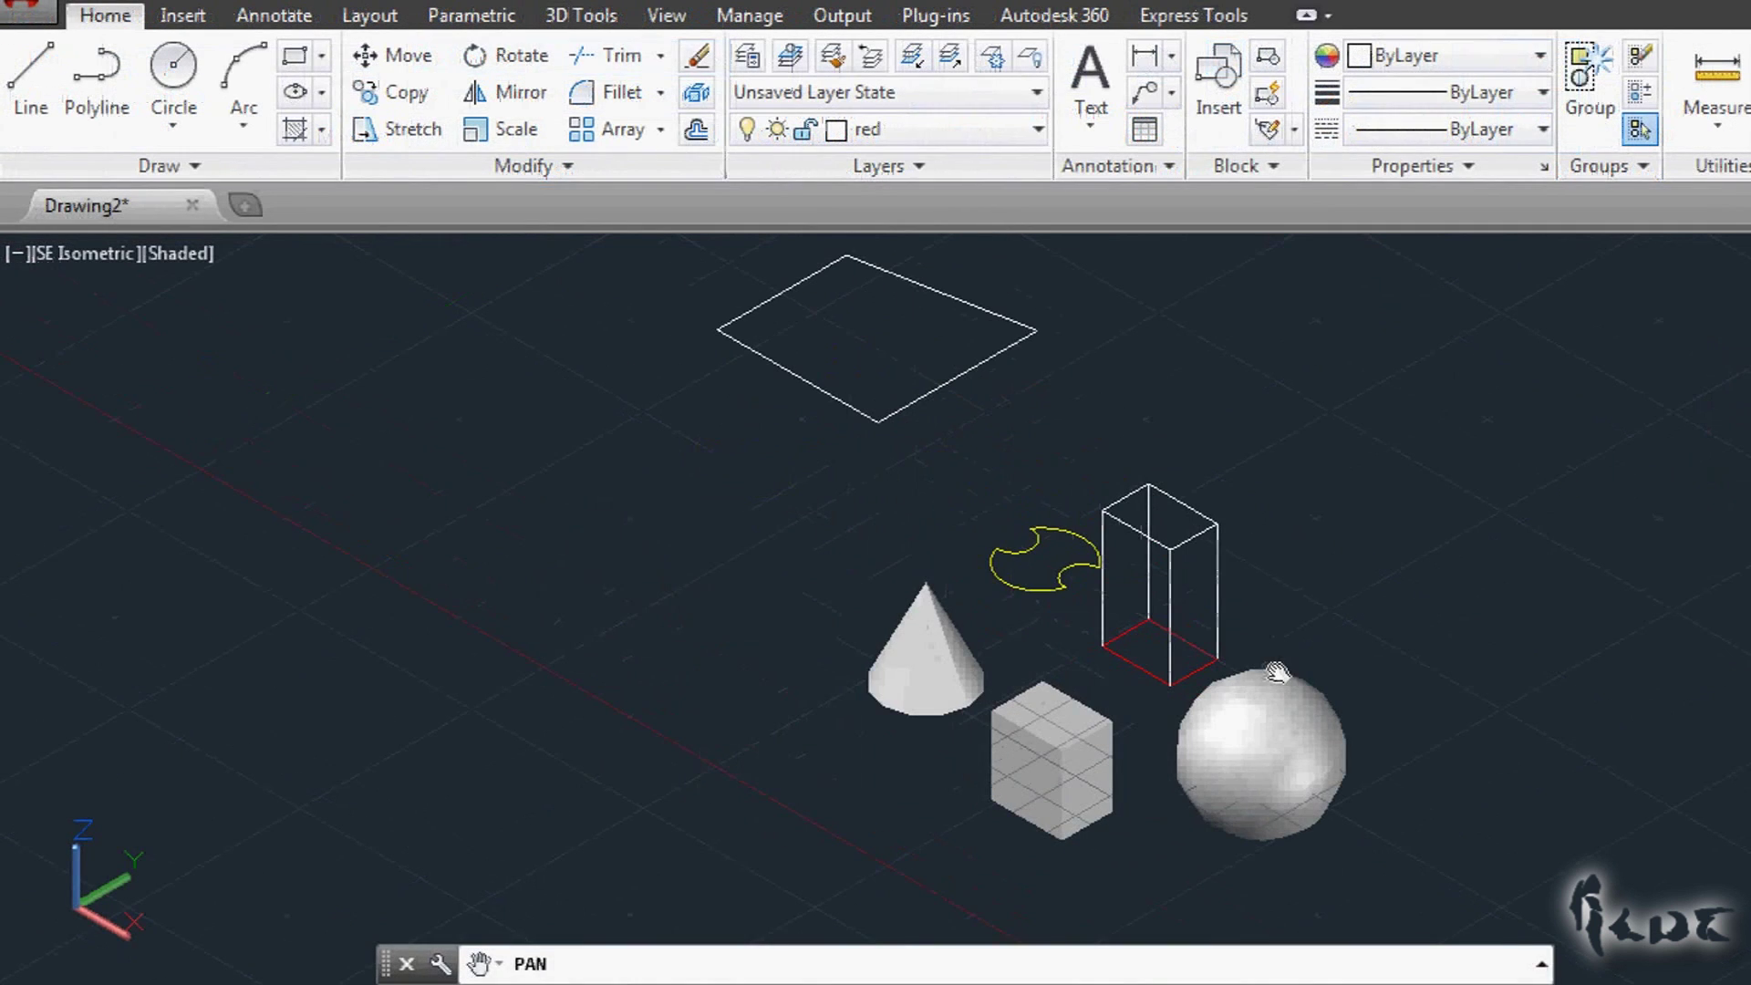
# Step: Zoom in and step the ViewCube through front, front-left edge, left and isometric views
pyautogui.press('Escape')
pyautogui.scroll(2, 1257, 755)
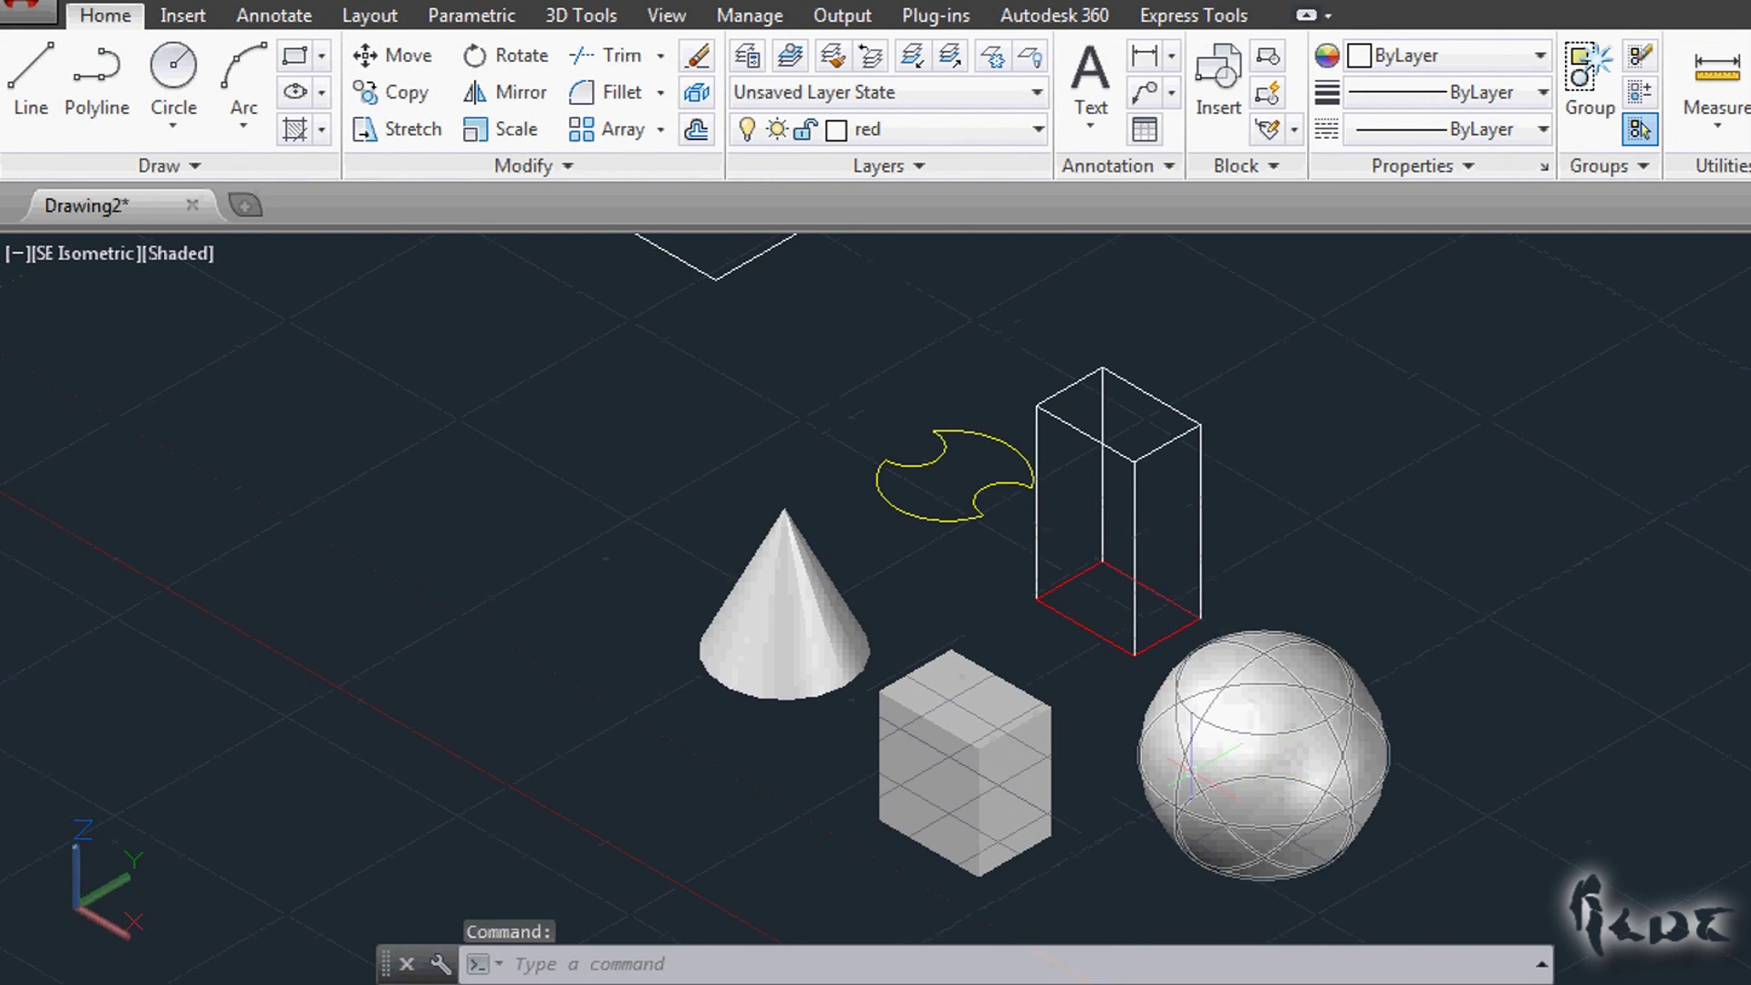
pyautogui.scroll(2, 1264, 756)
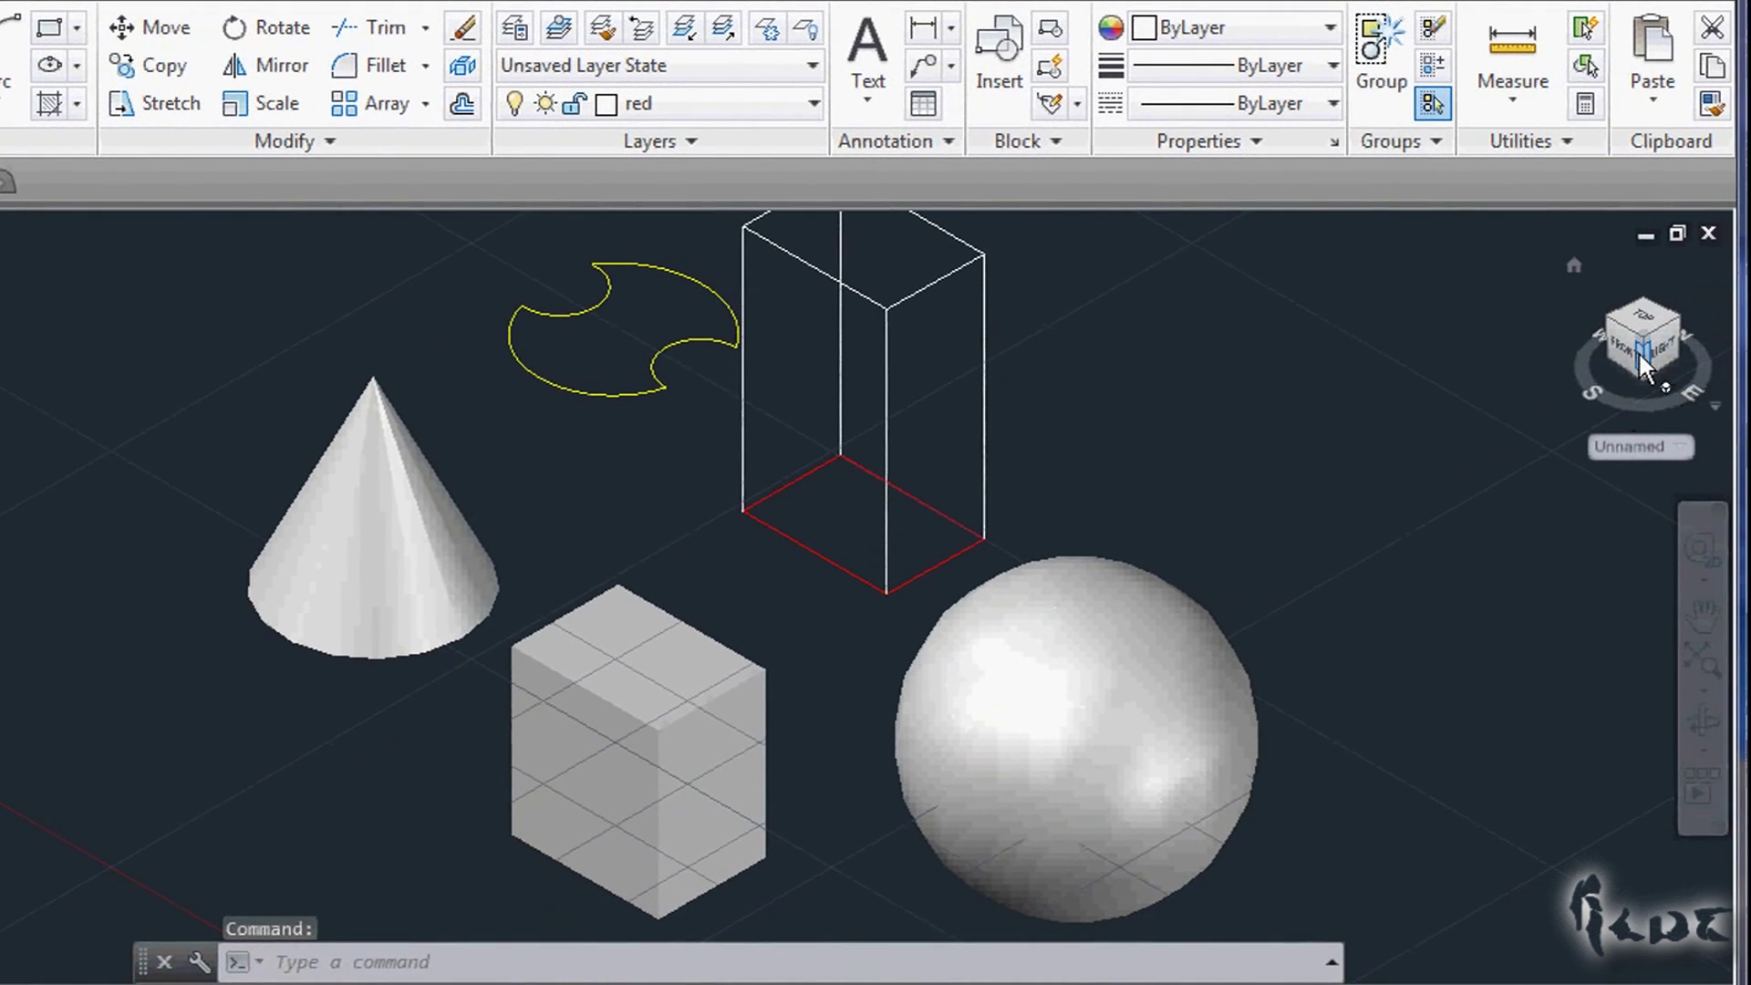
pyautogui.click(1630, 352)
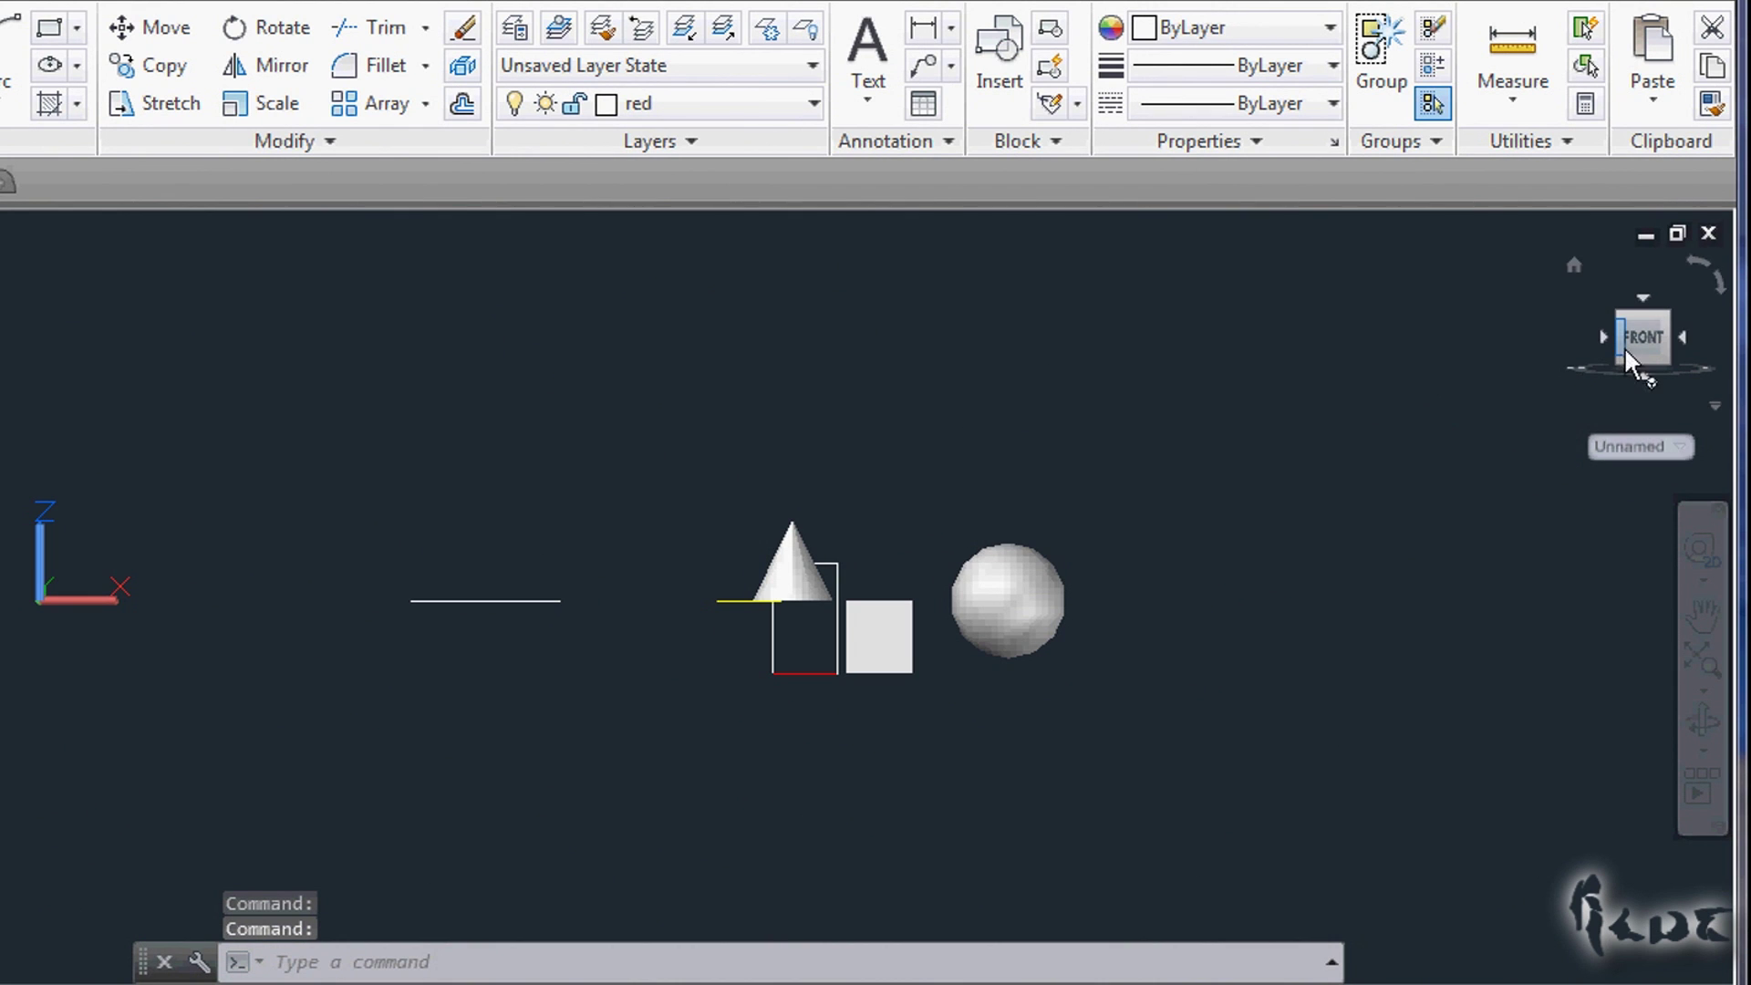
pyautogui.click(1621, 341)
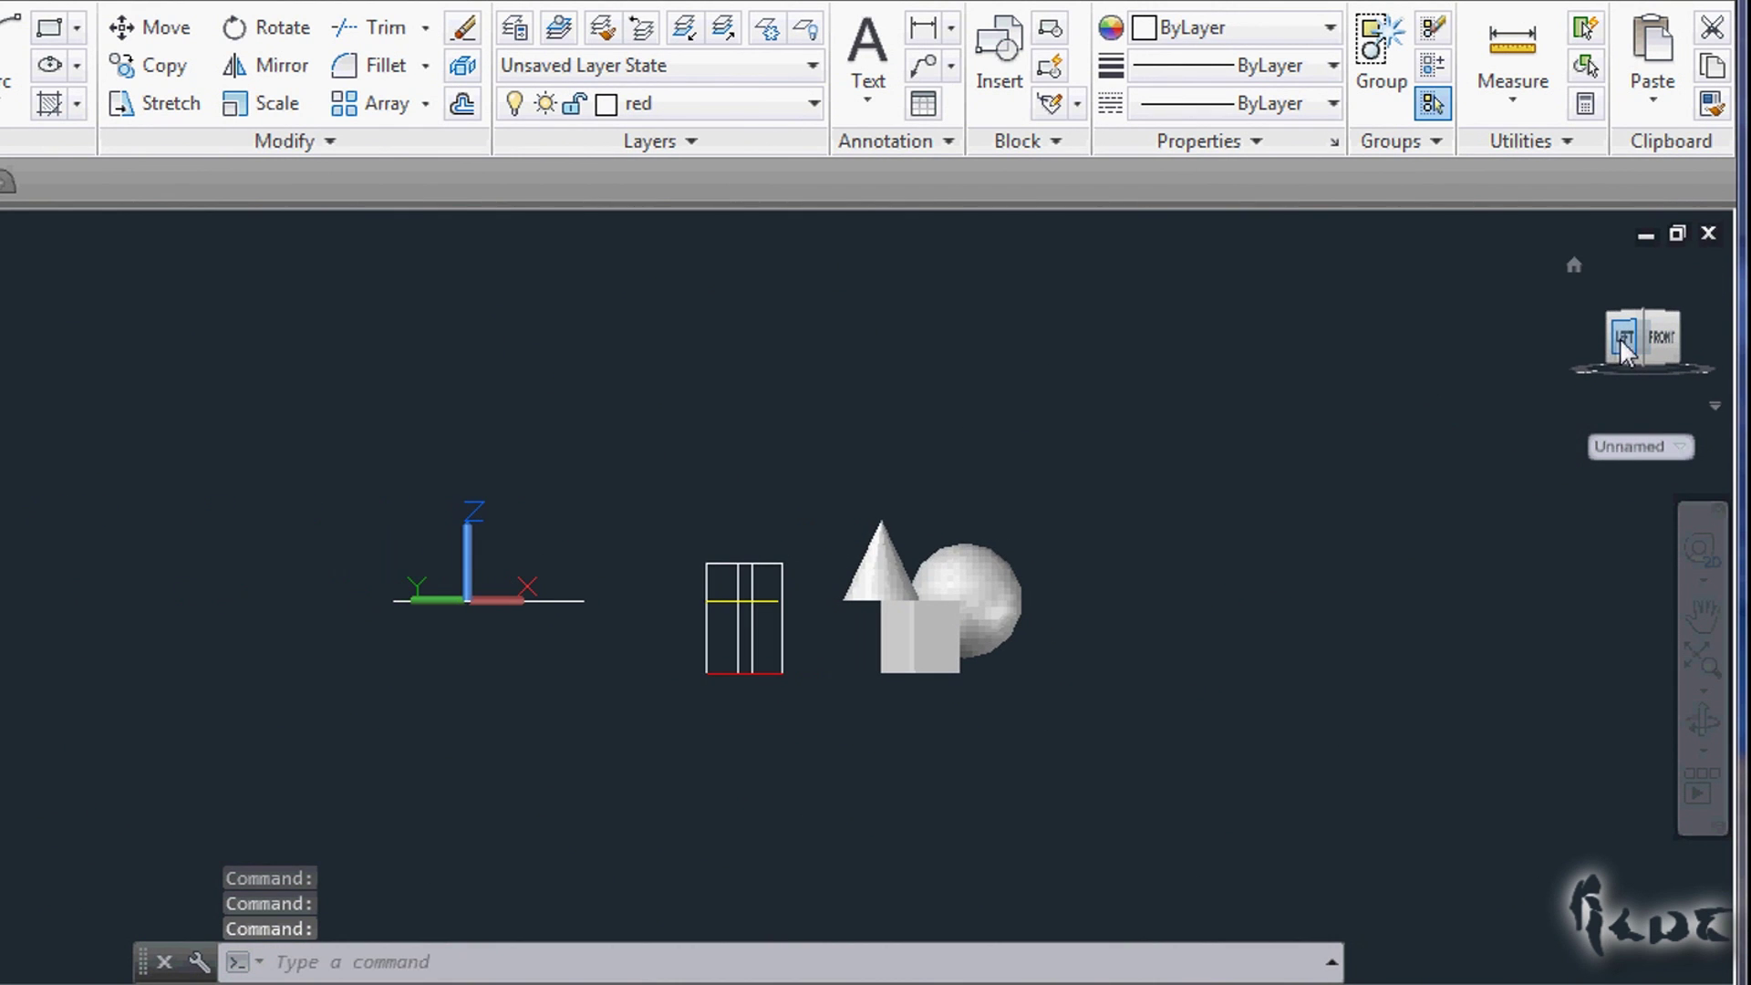
pyautogui.click(1621, 343)
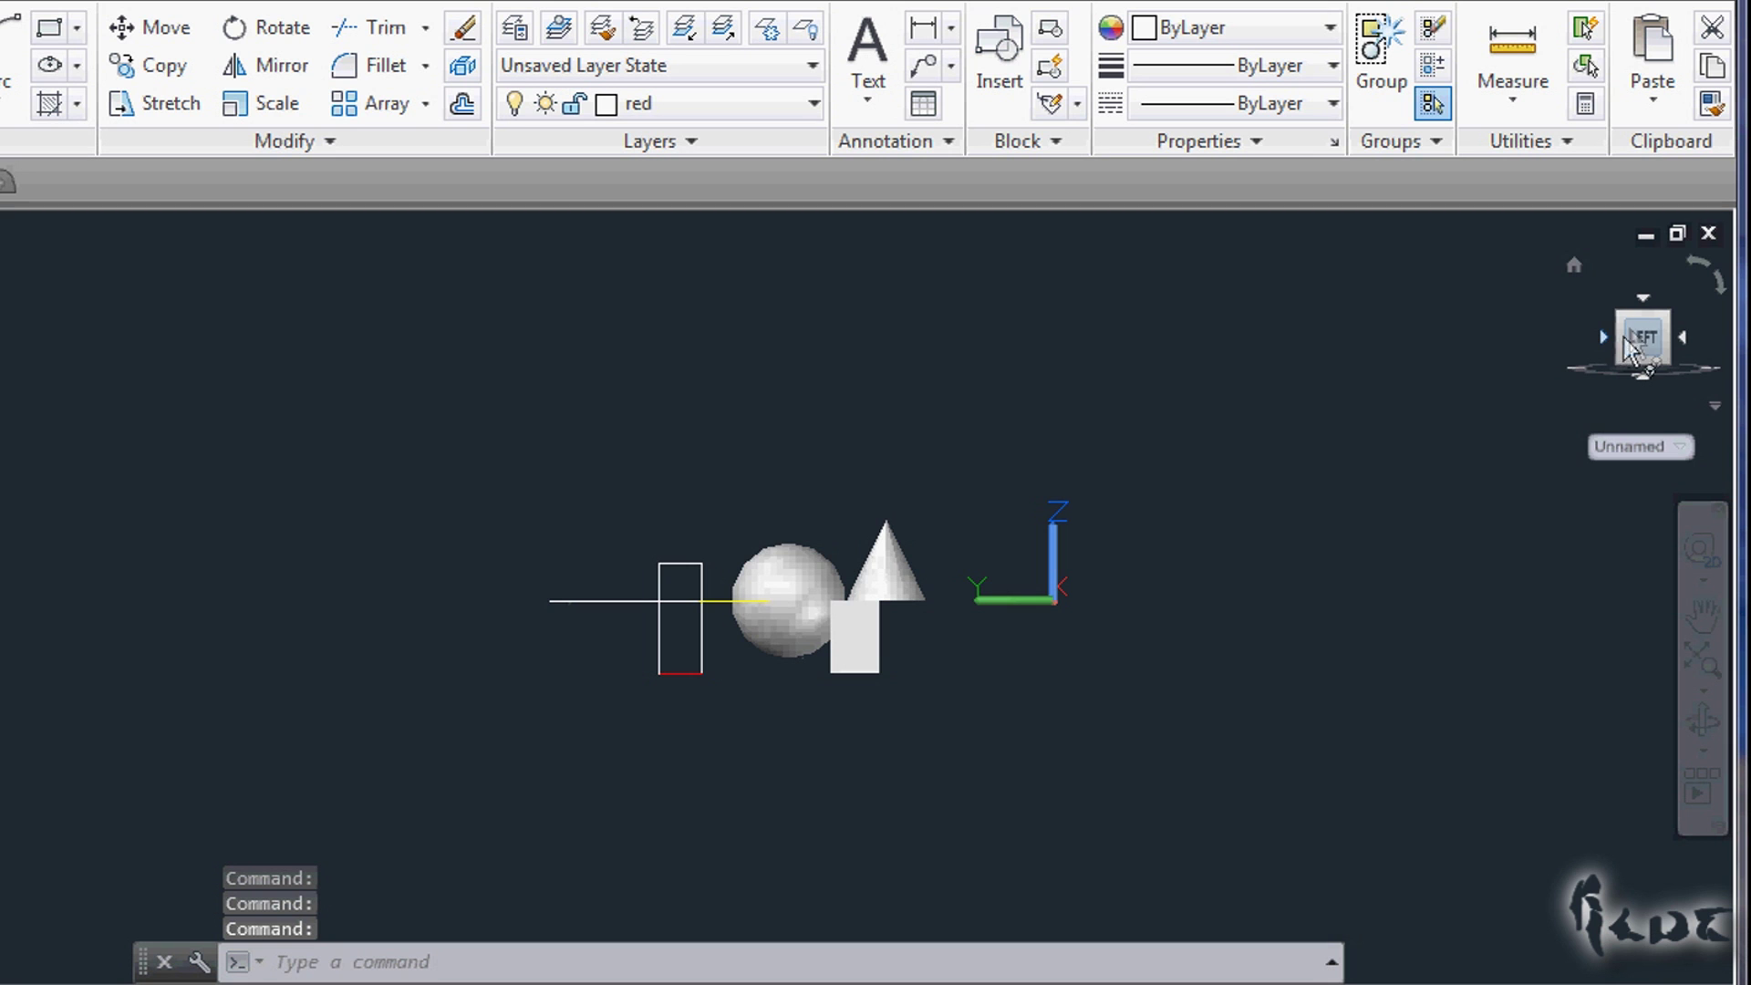
pyautogui.click(1621, 320)
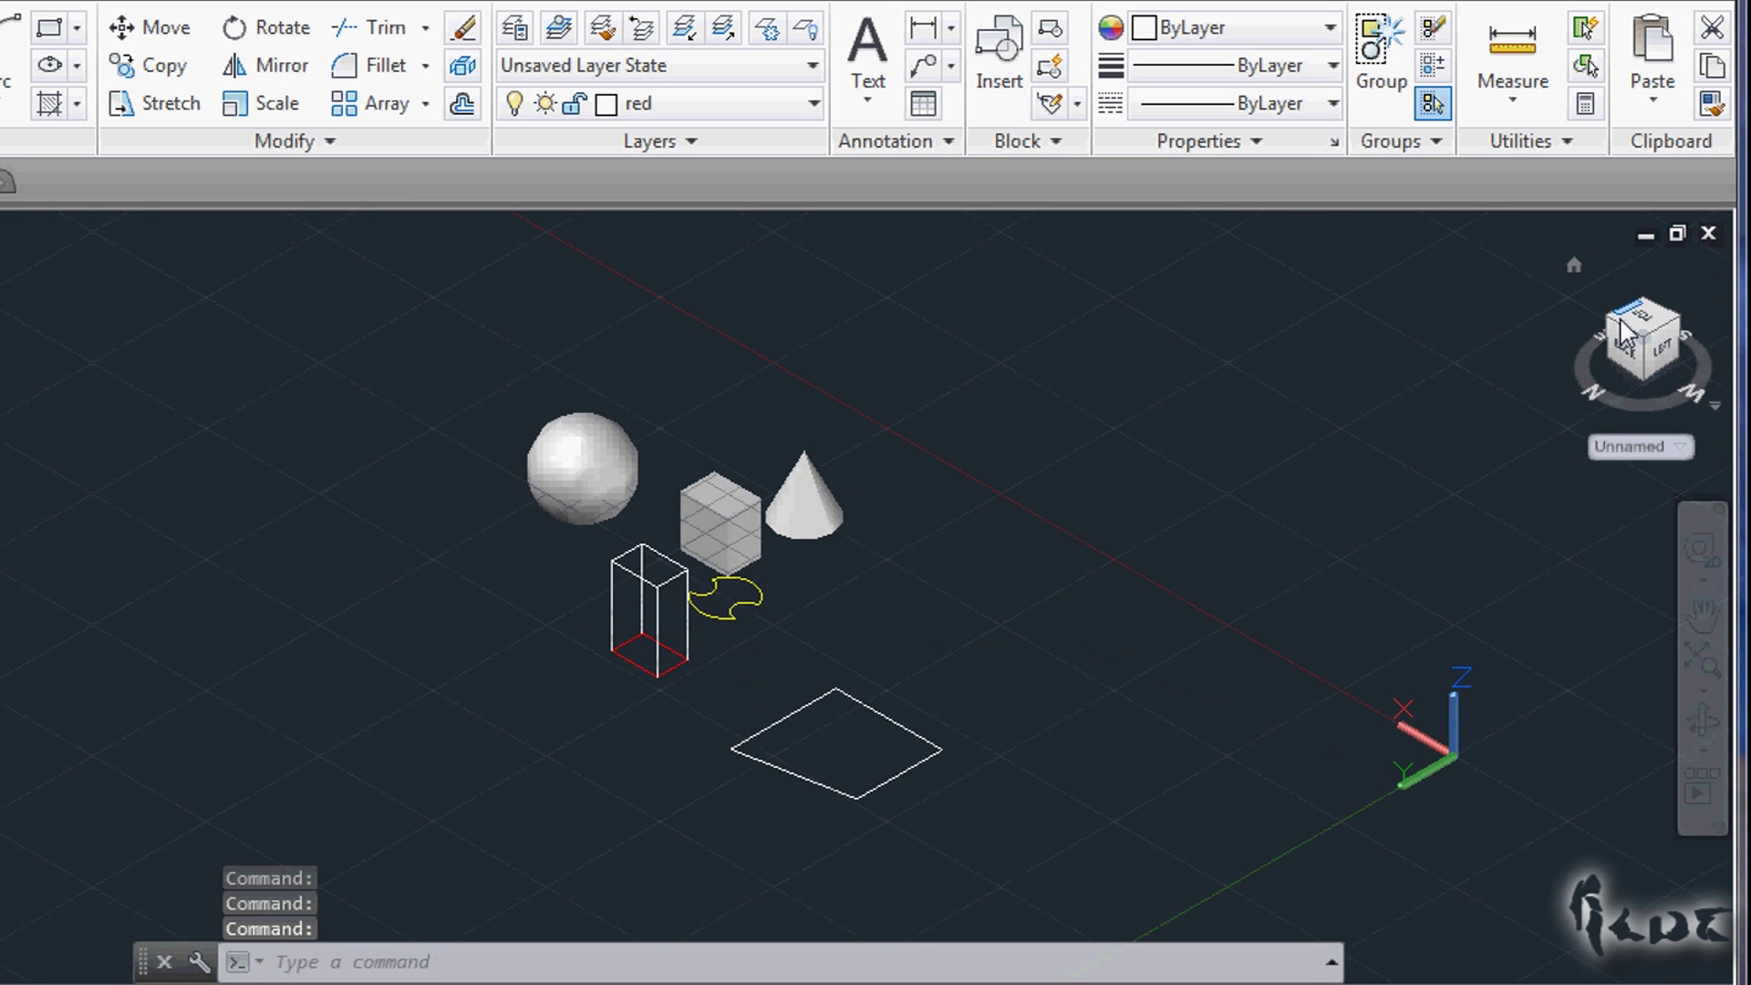
# Step: Roll the Top view 90°, go to the right edge, then the southeast isometric view
pyautogui.click(1632, 328)
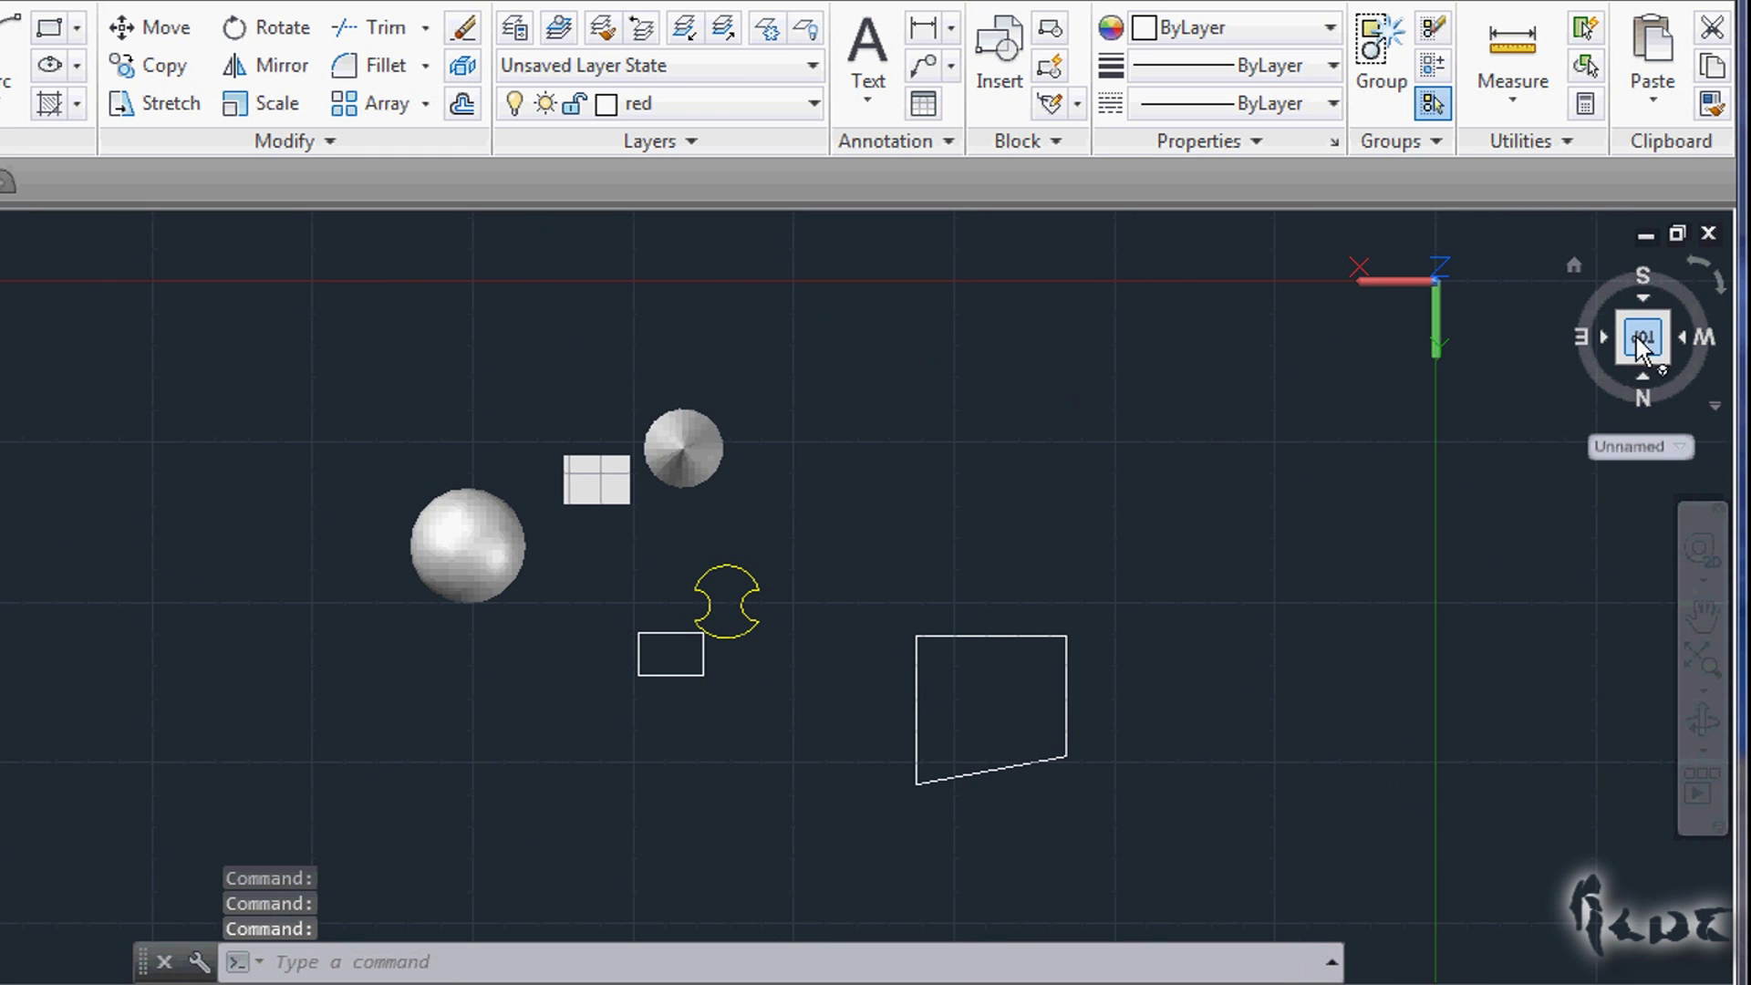
pyautogui.click(1714, 275)
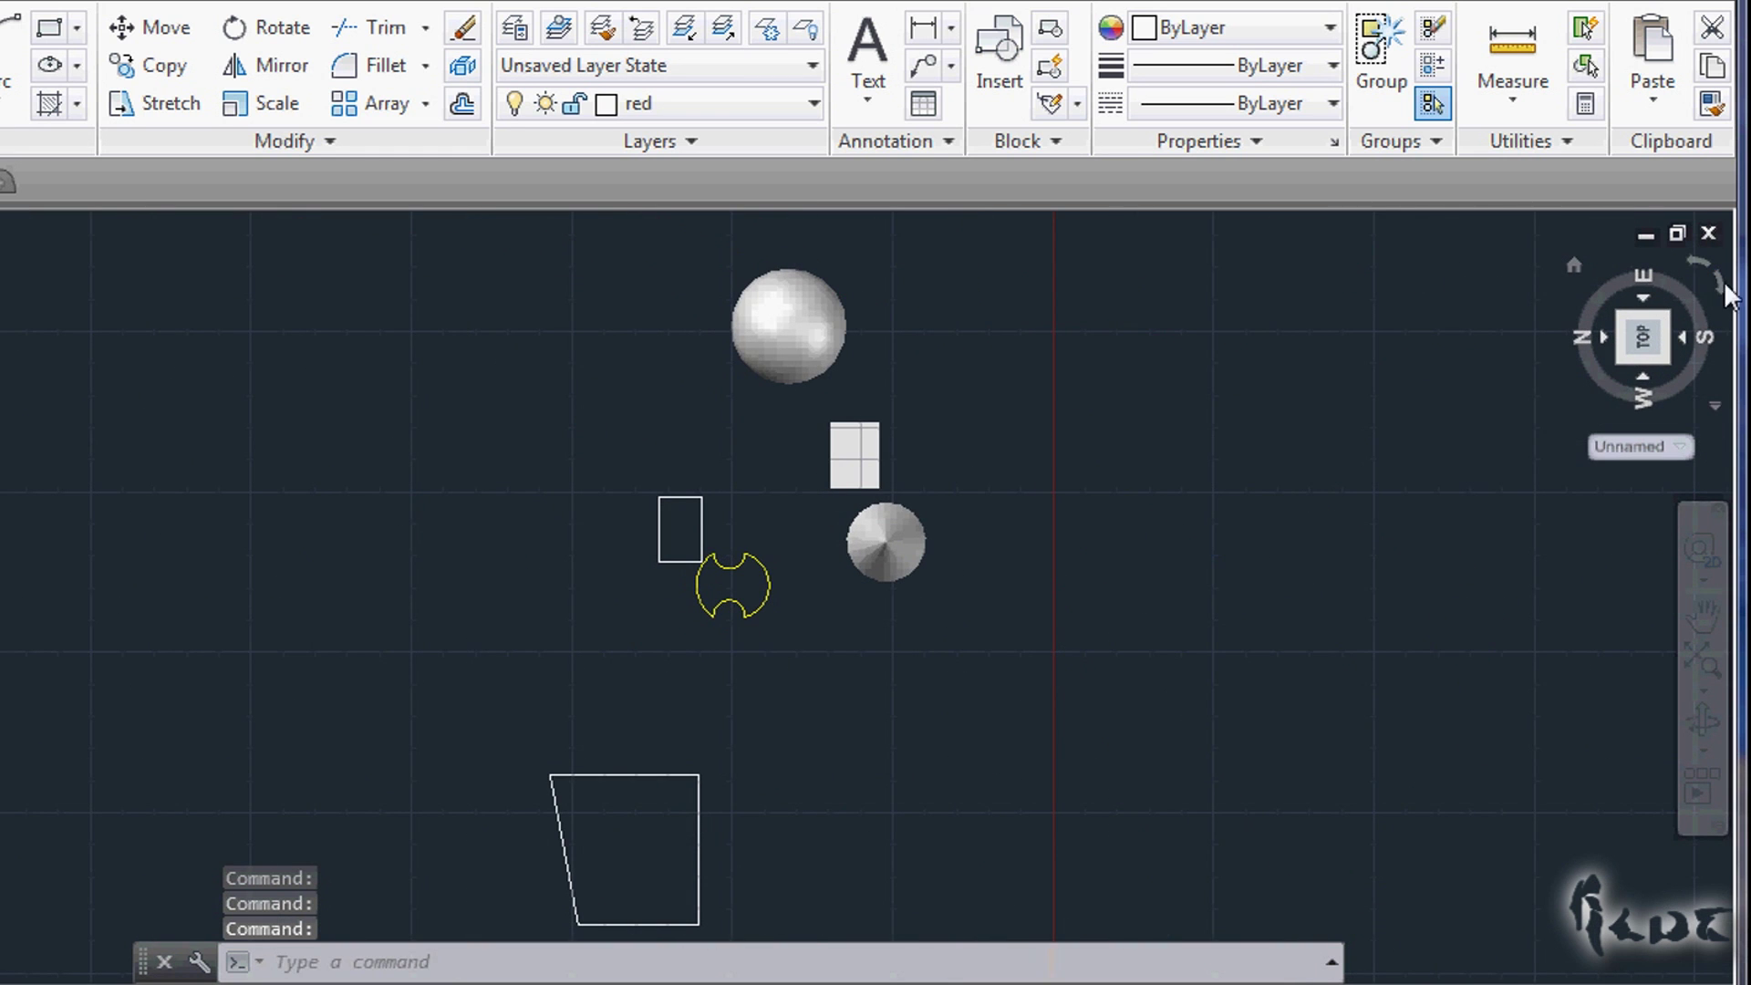
pyautogui.click(1724, 284)
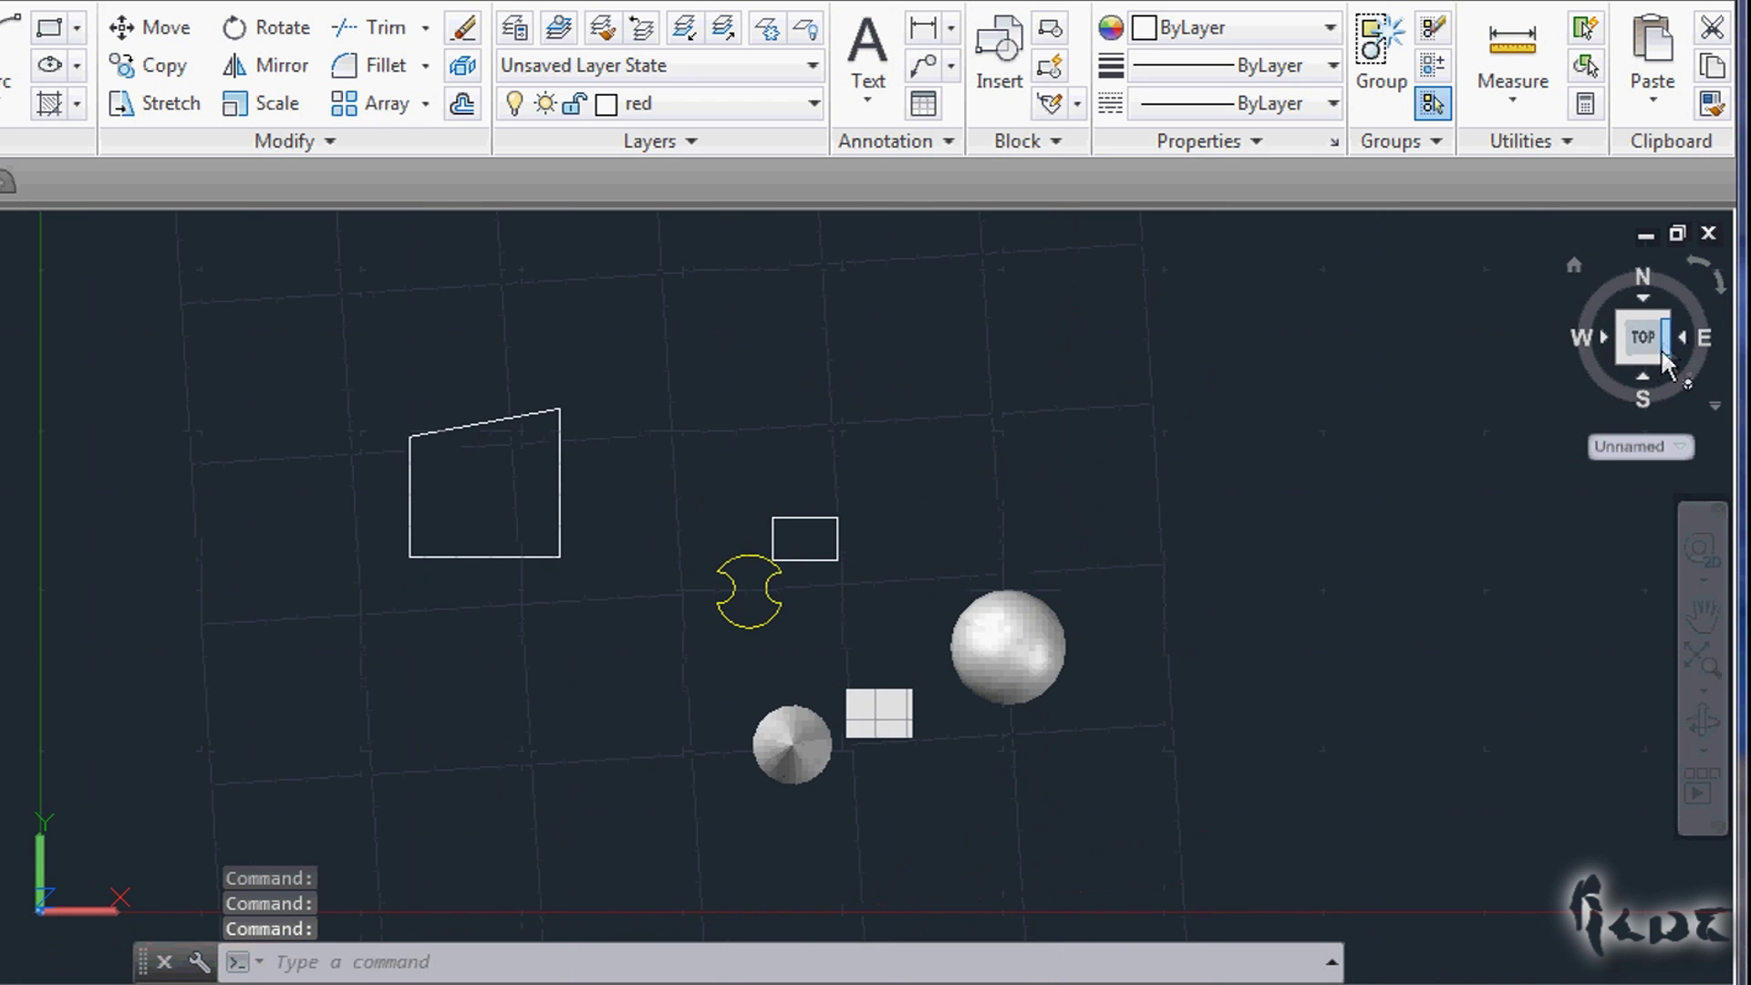
pyautogui.click(1667, 356)
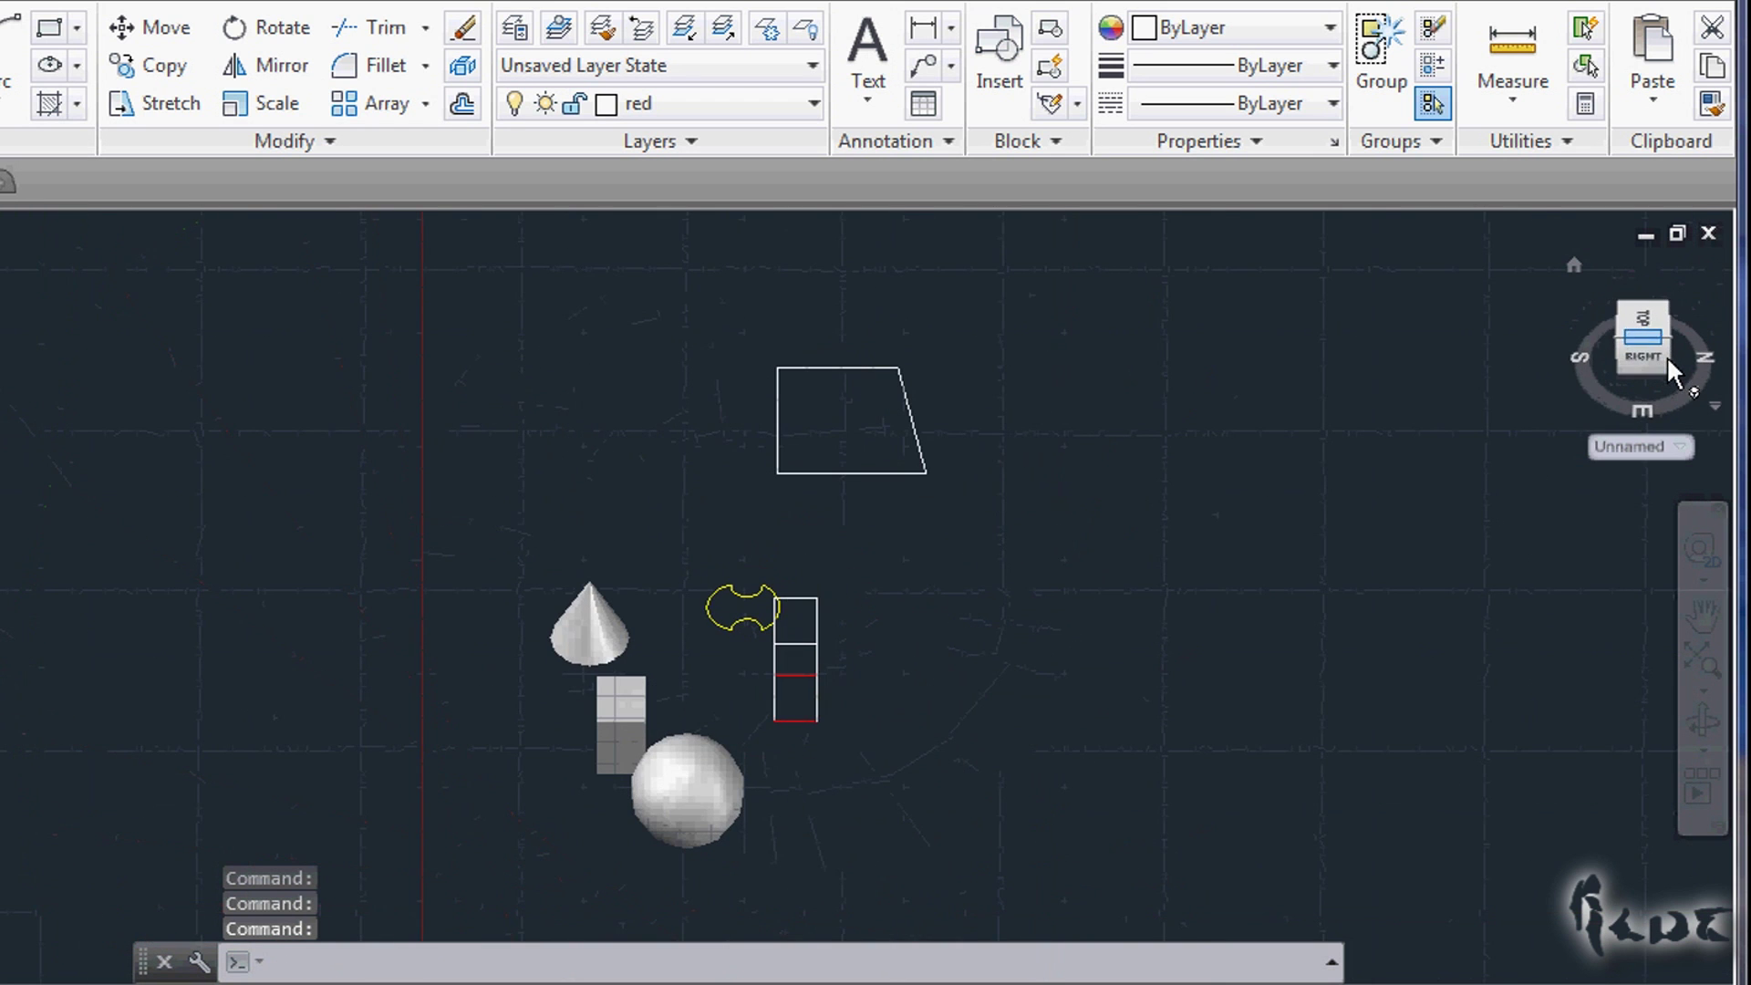
pyautogui.click(1622, 339)
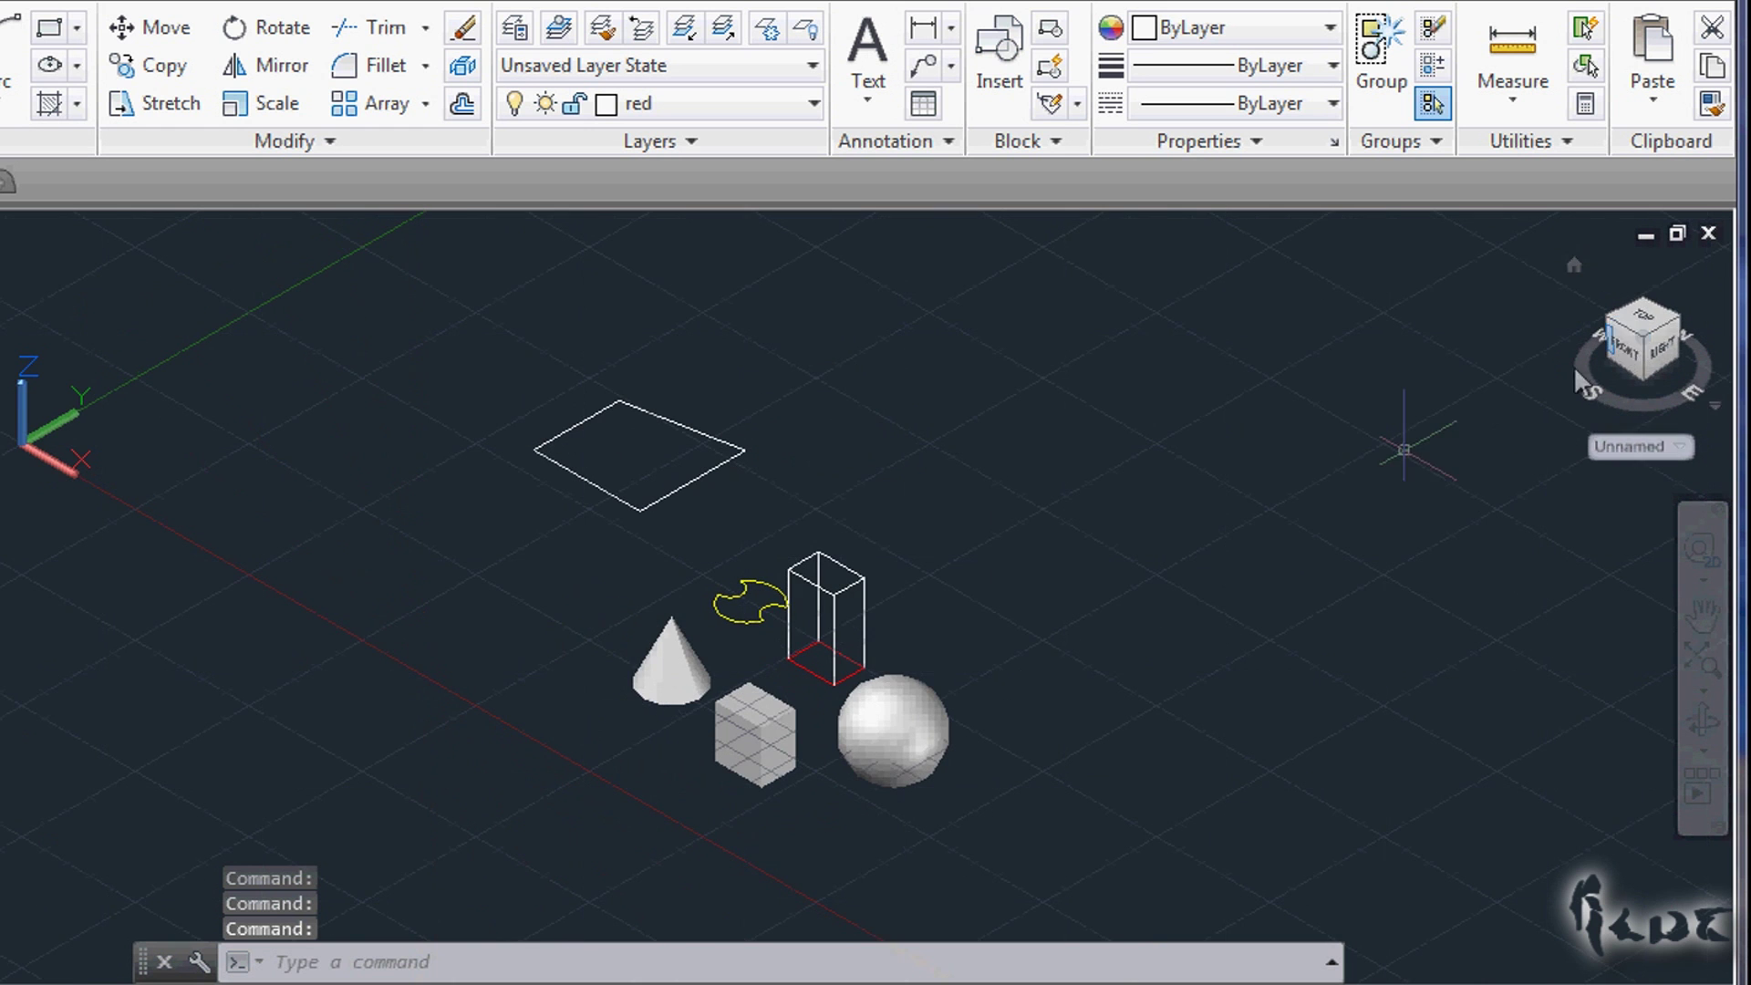
pyautogui.scroll(4, 703, 829)
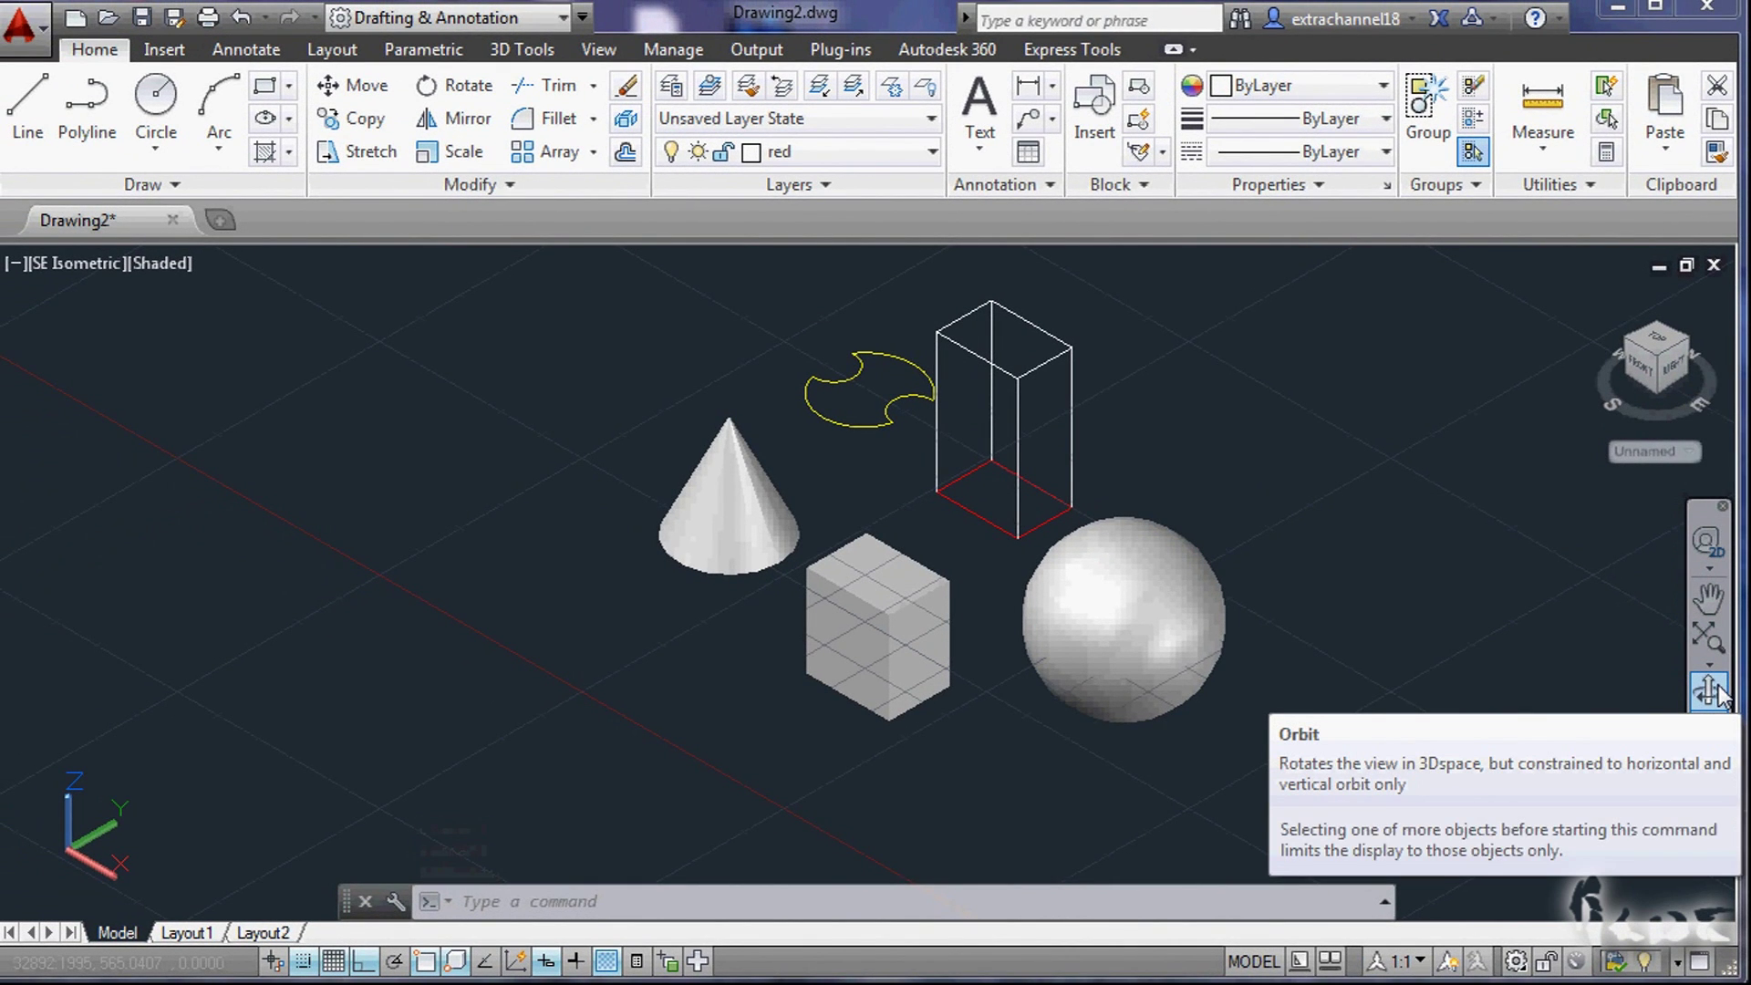
# Step: Orbit freely around the primitives to lower, flatter and side-on viewpoints
pyautogui.click(1711, 690)
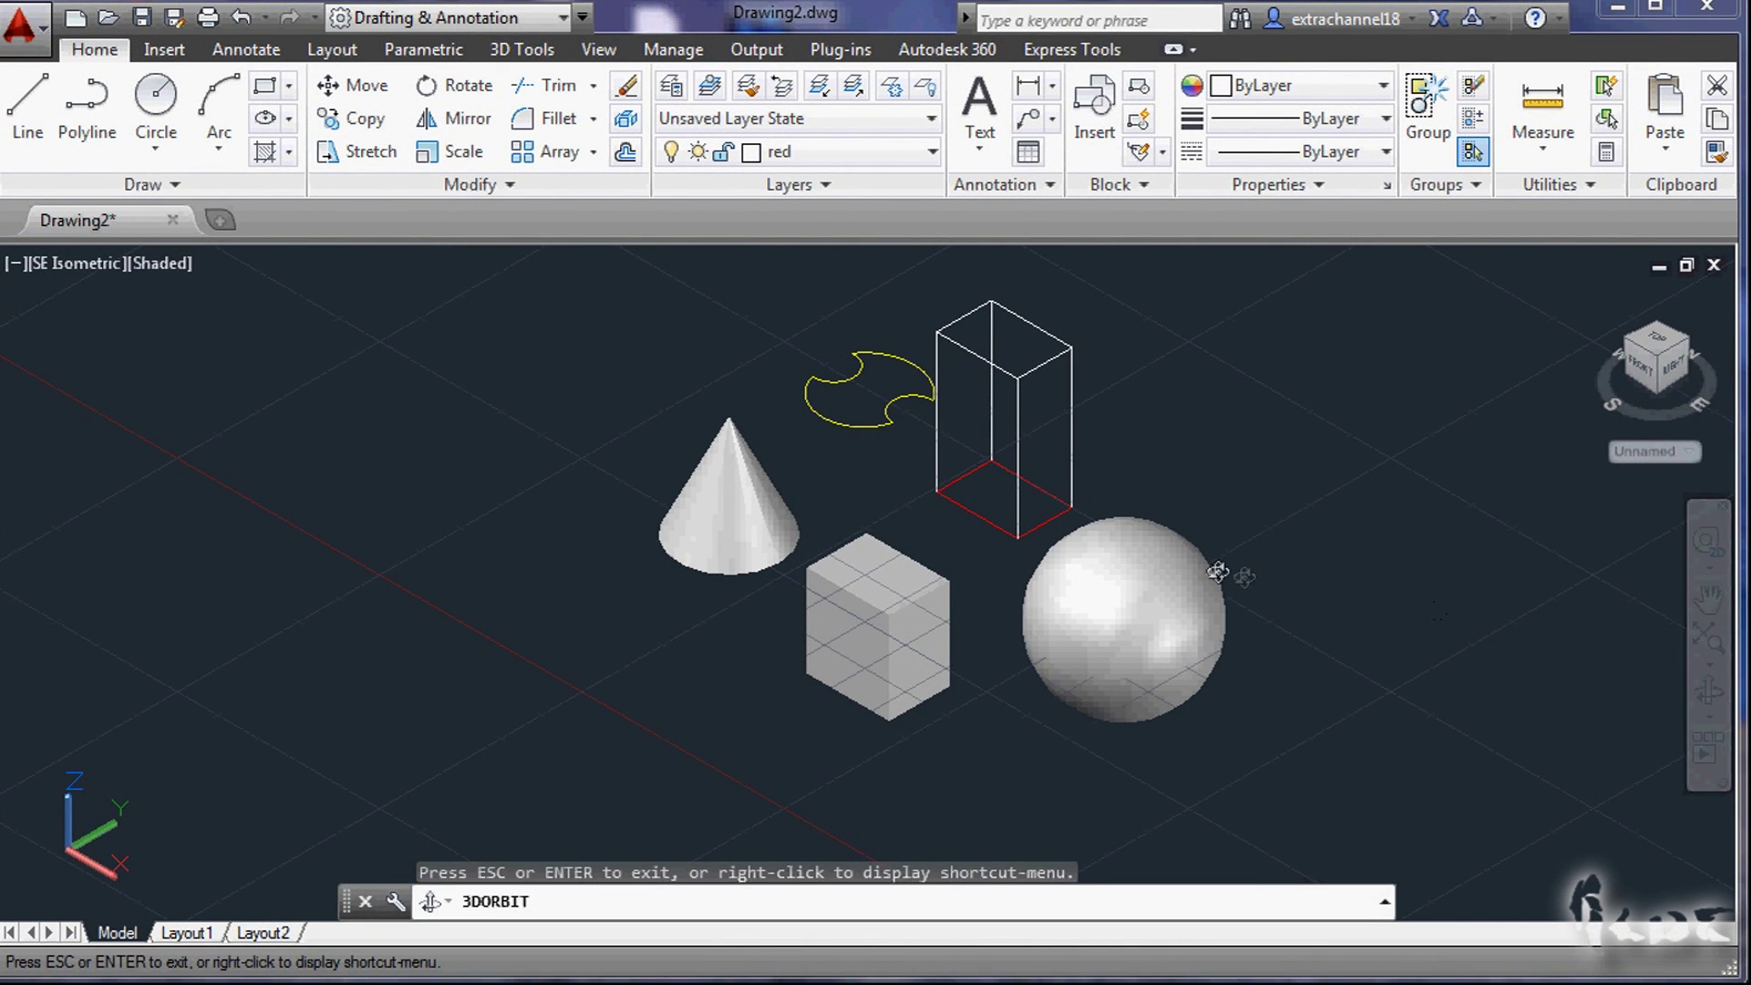
pyautogui.moveTo(1114, 497); pyautogui.dragTo(1136, 411)
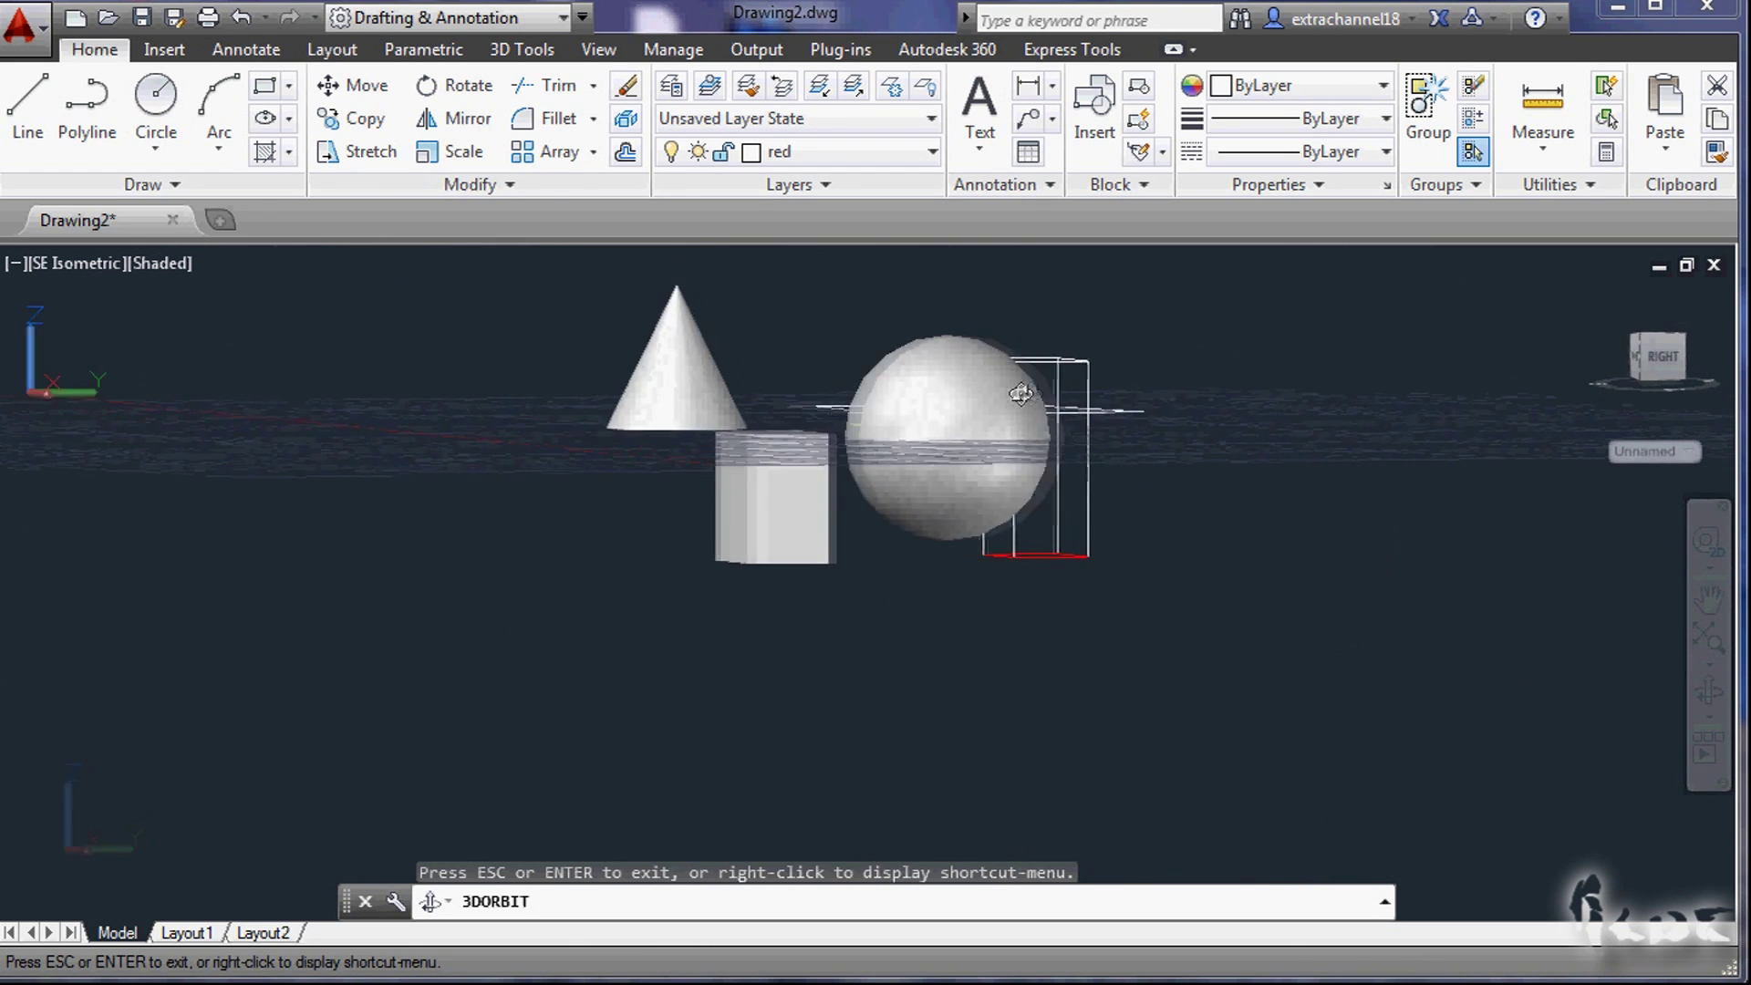
pyautogui.scroll(10, 860, 434)
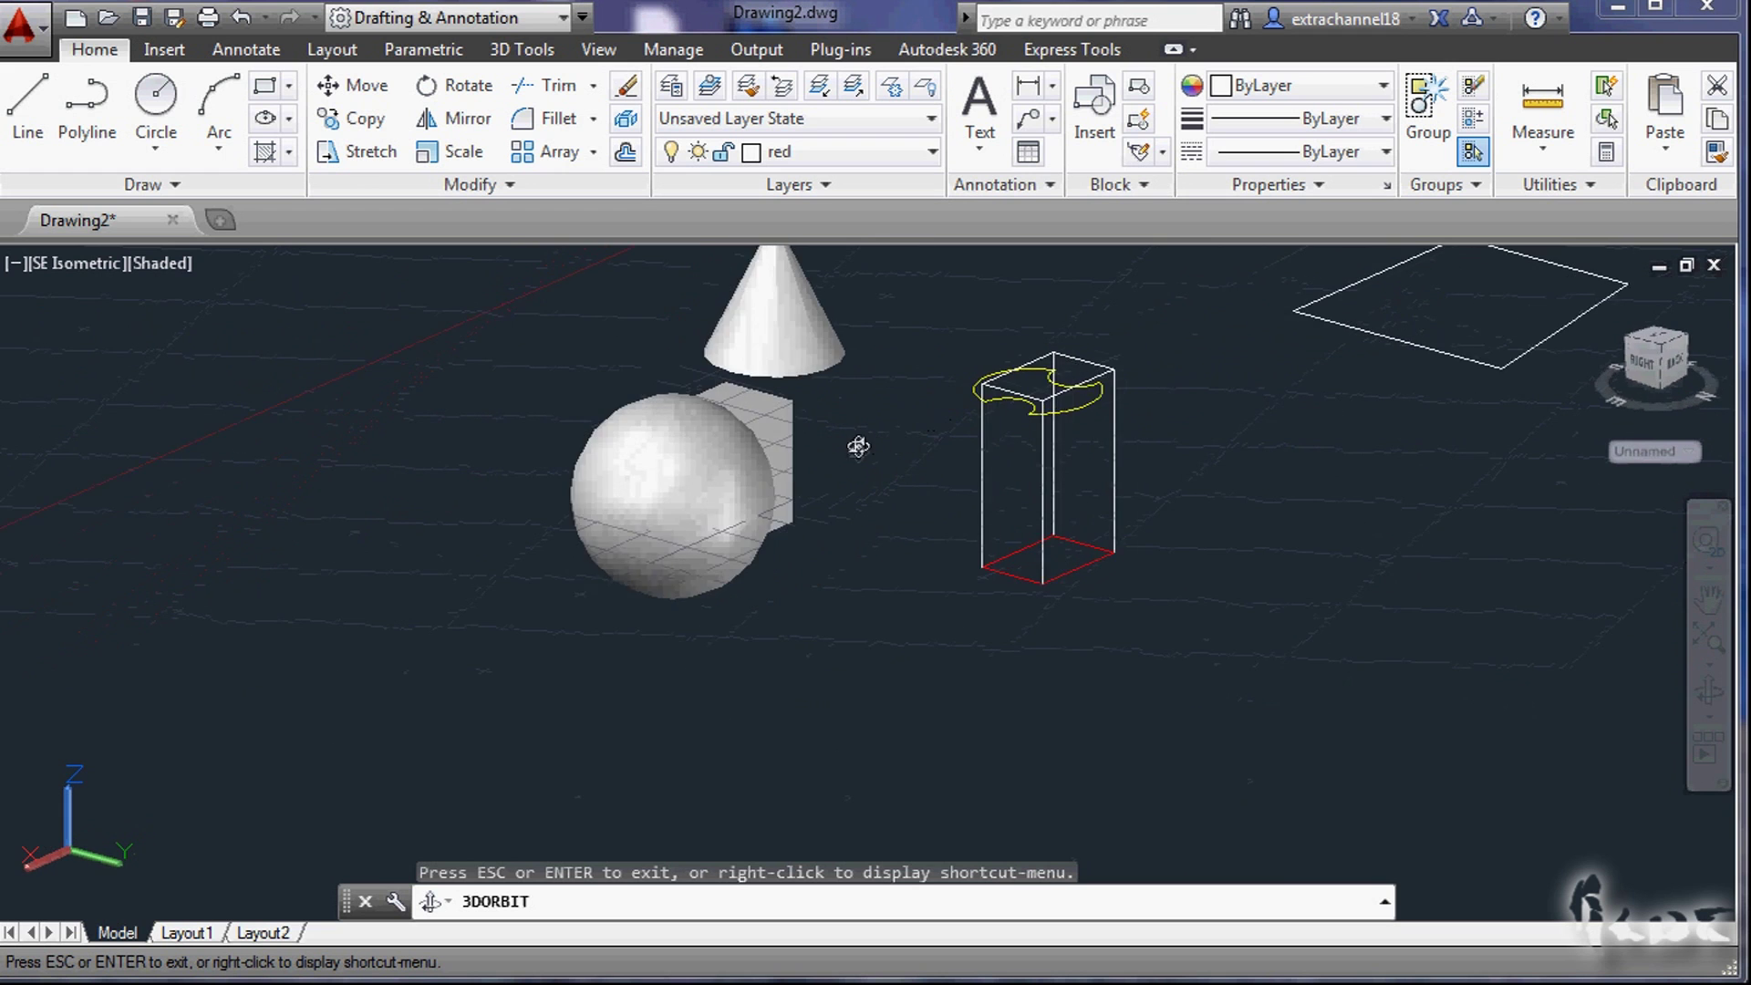
pyautogui.scroll(-2, 860, 434)
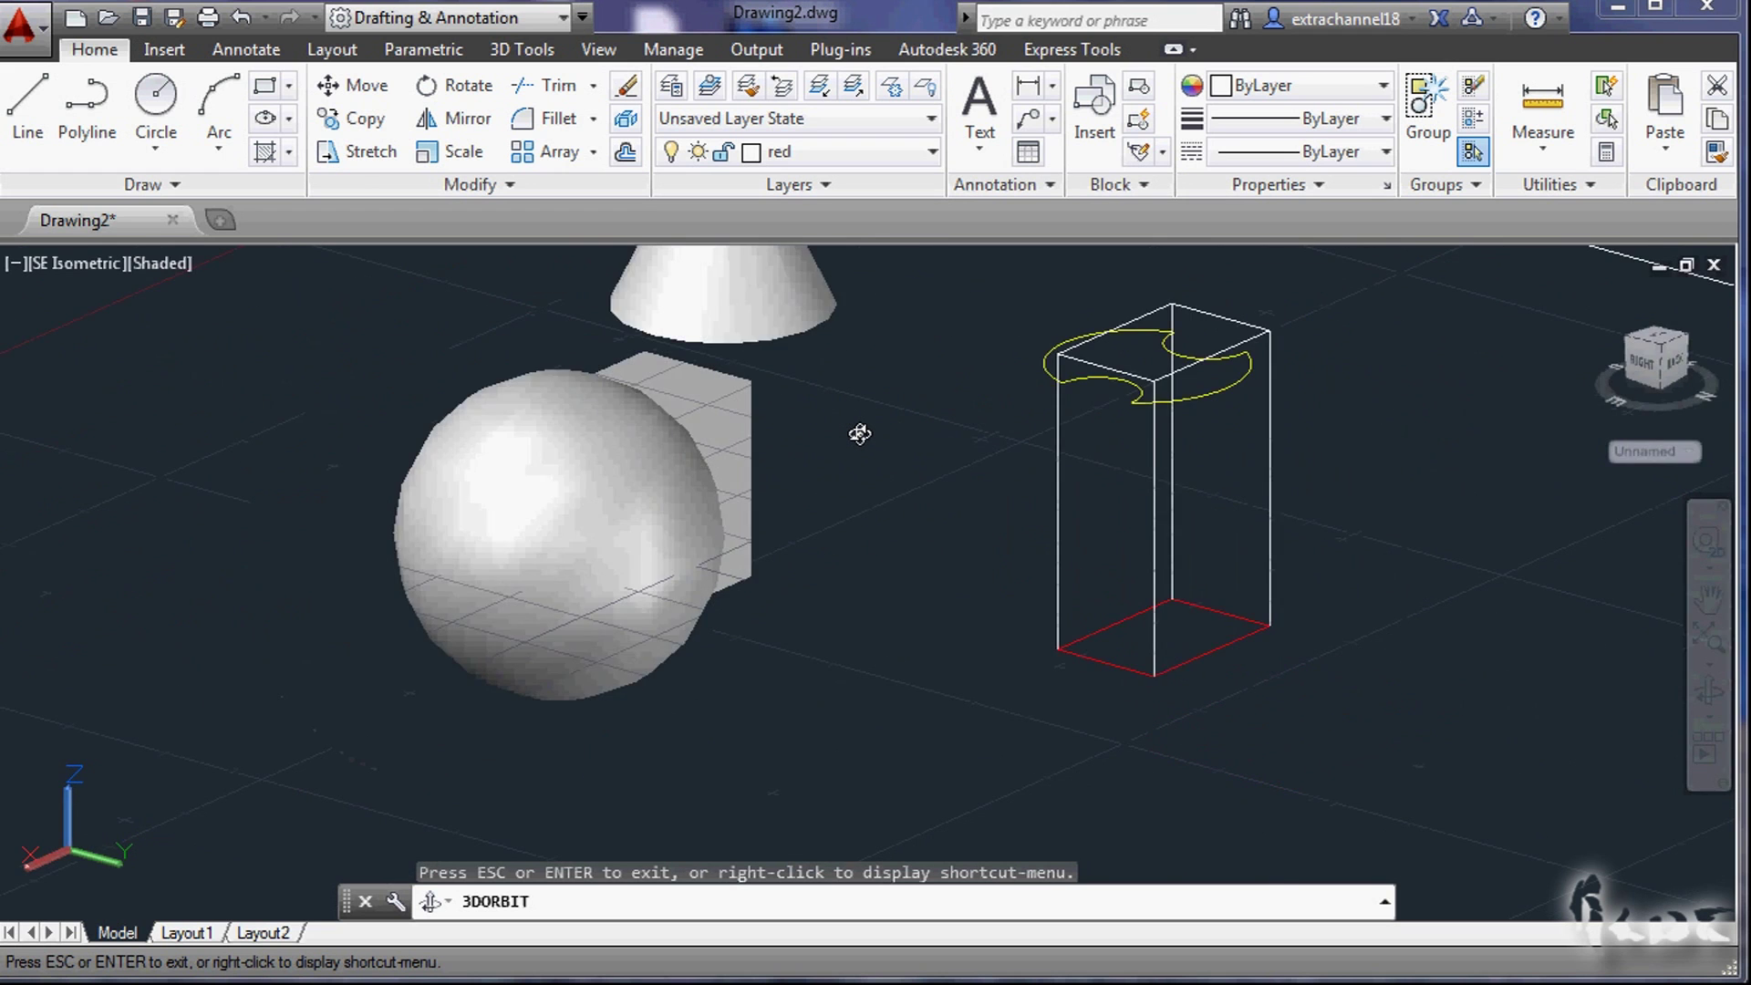
pyautogui.scroll(-1, 860, 434)
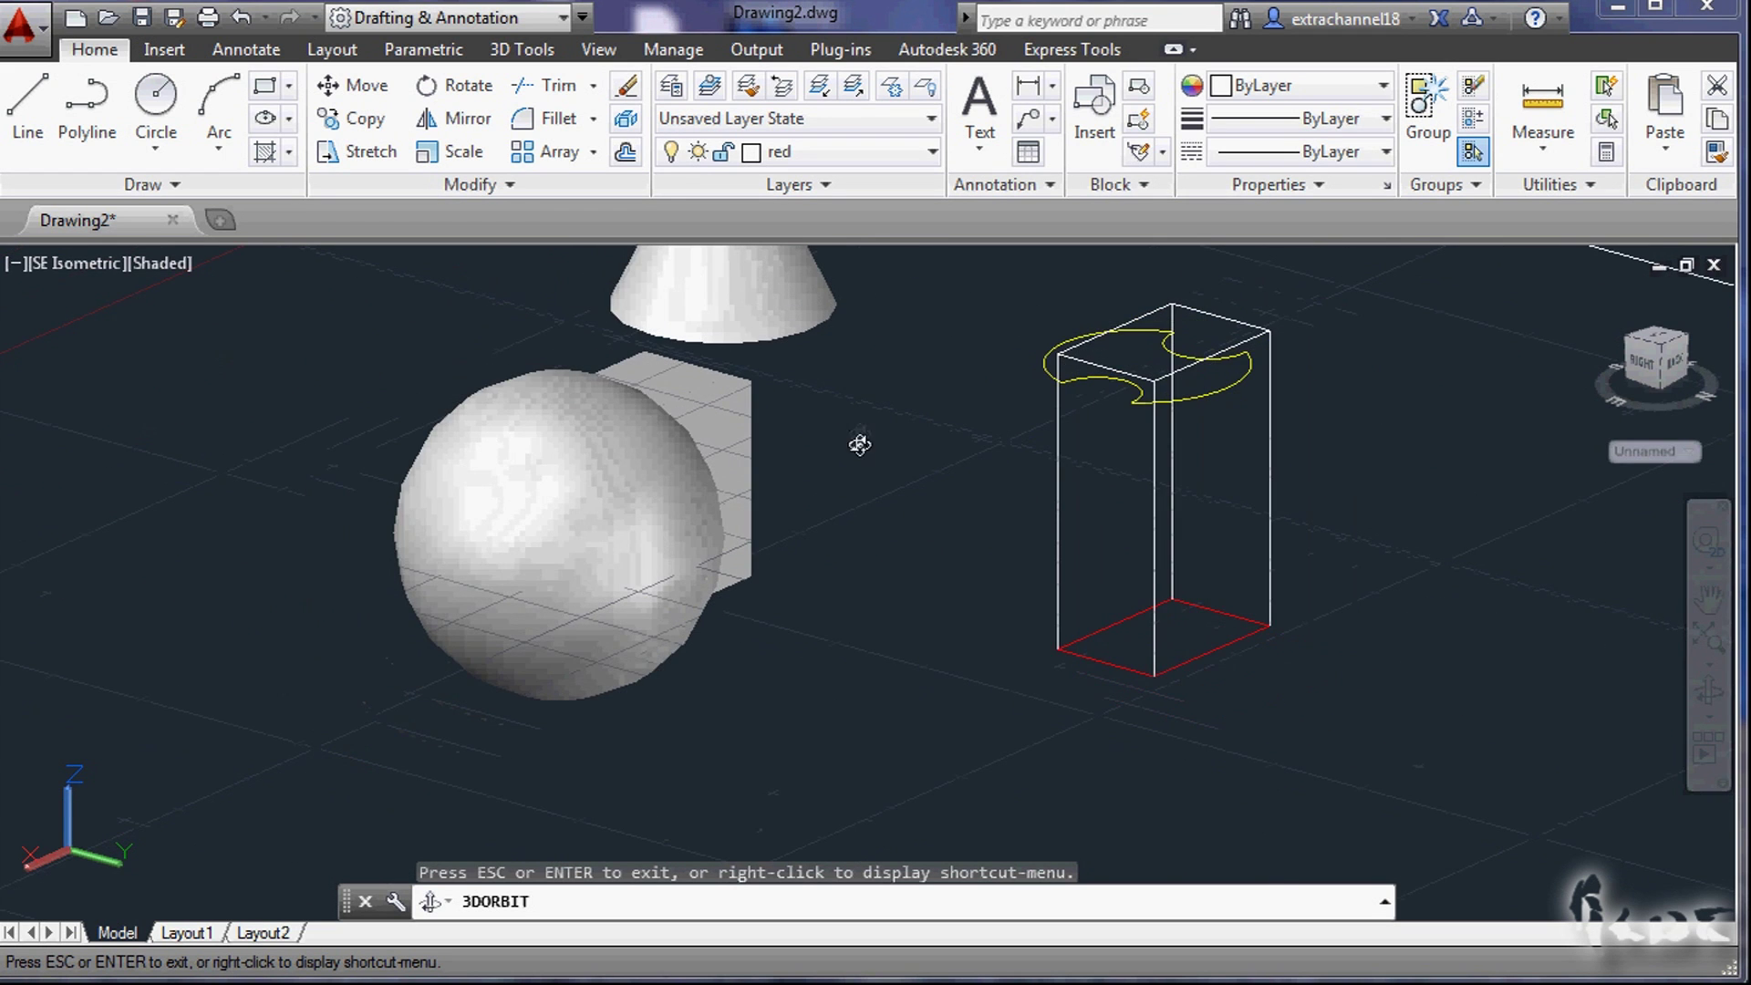
pyautogui.moveTo(903, 584); pyautogui.dragTo(726, 530)
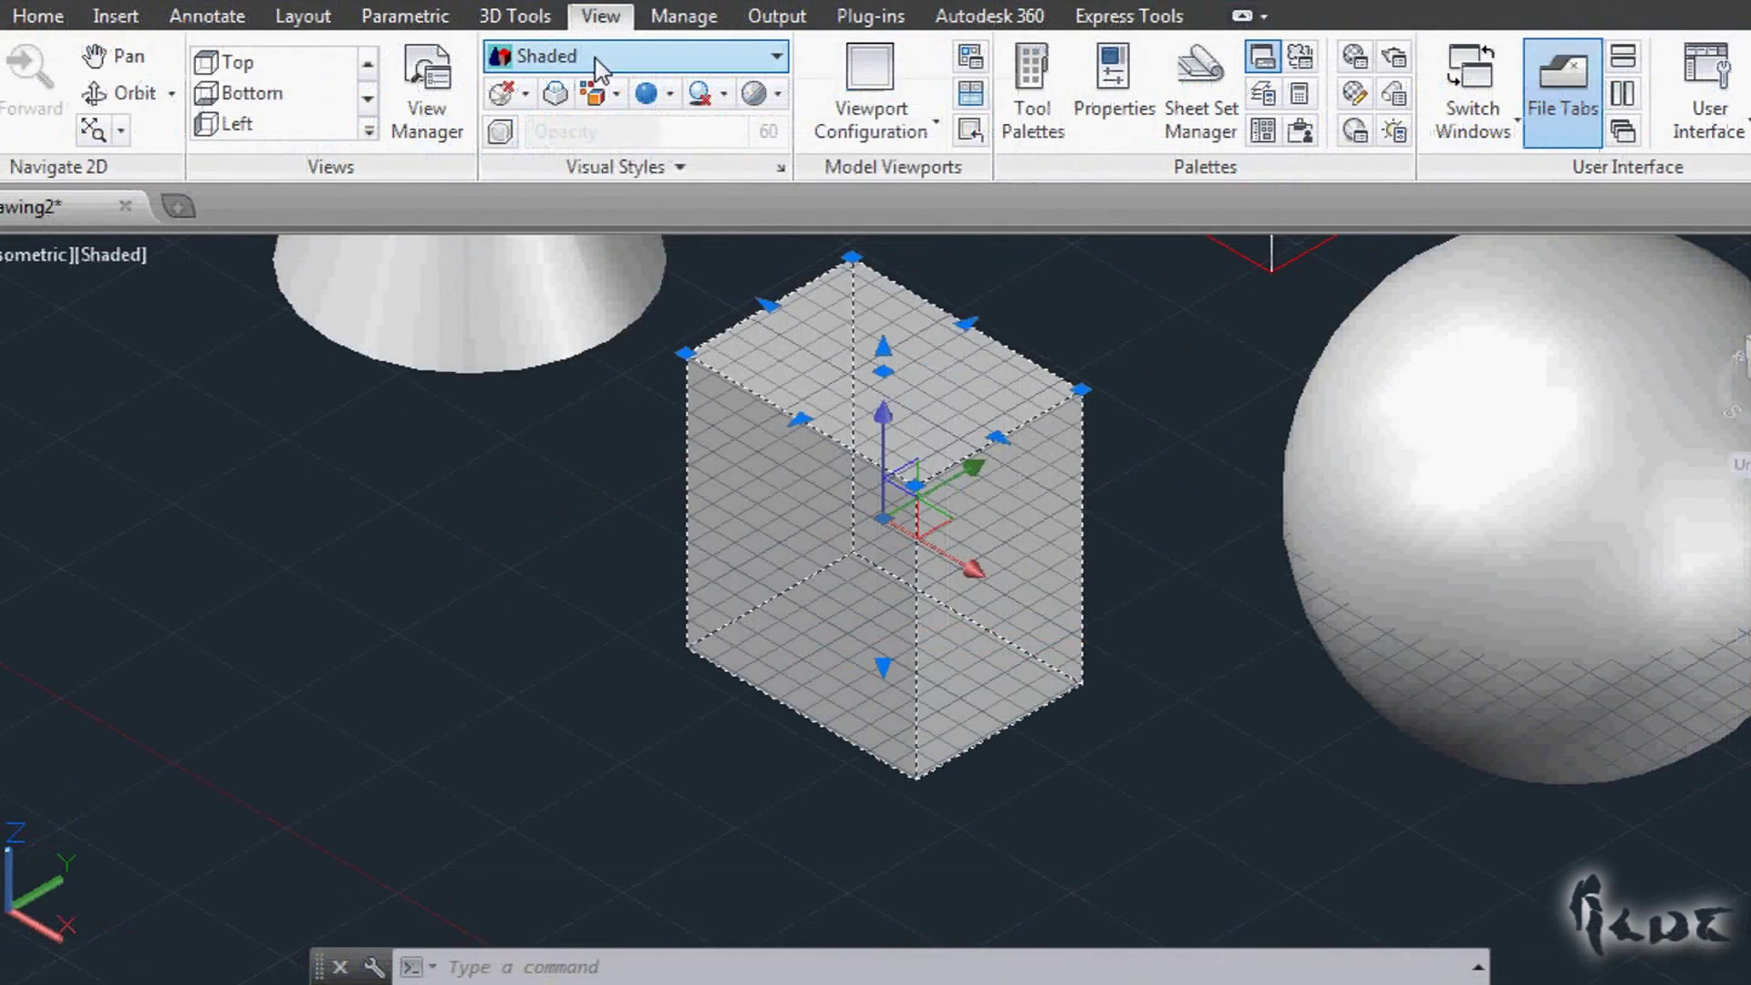
# Step: Switch to 2D Wireframe and trial-stretch the box's corner, edge and face grips, cancelling each
pyautogui.click(629, 56)
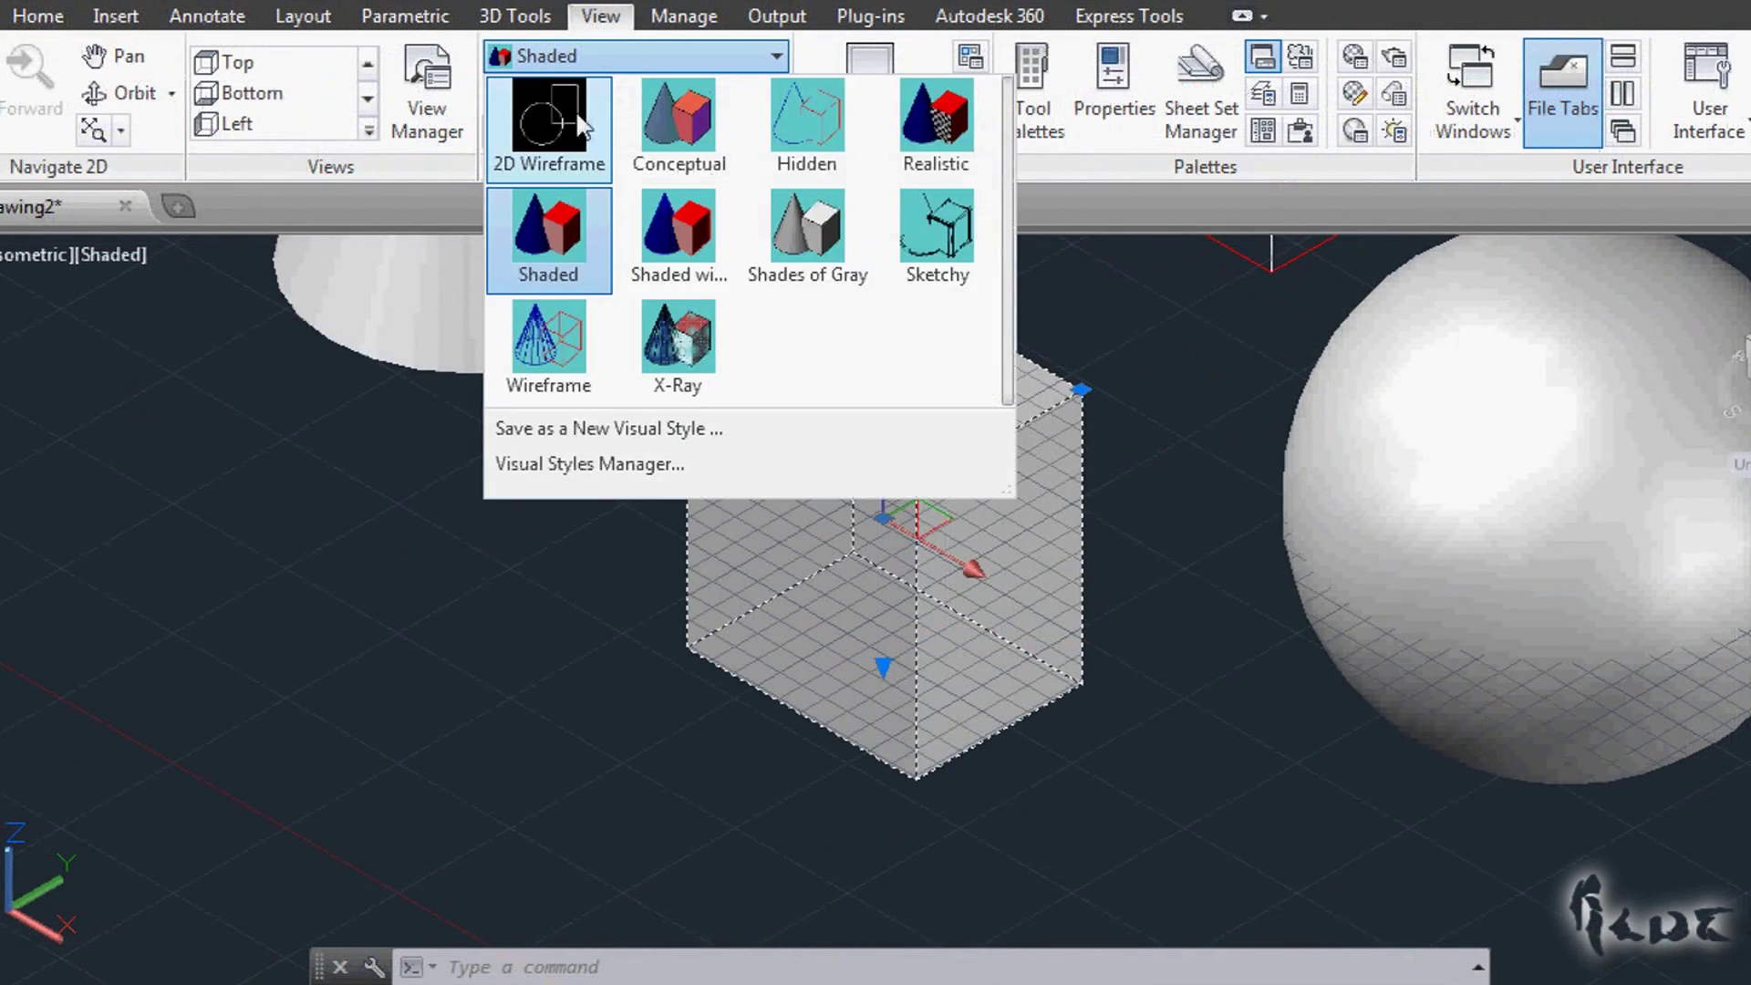
pyautogui.click(547, 232)
pyautogui.click(938, 470)
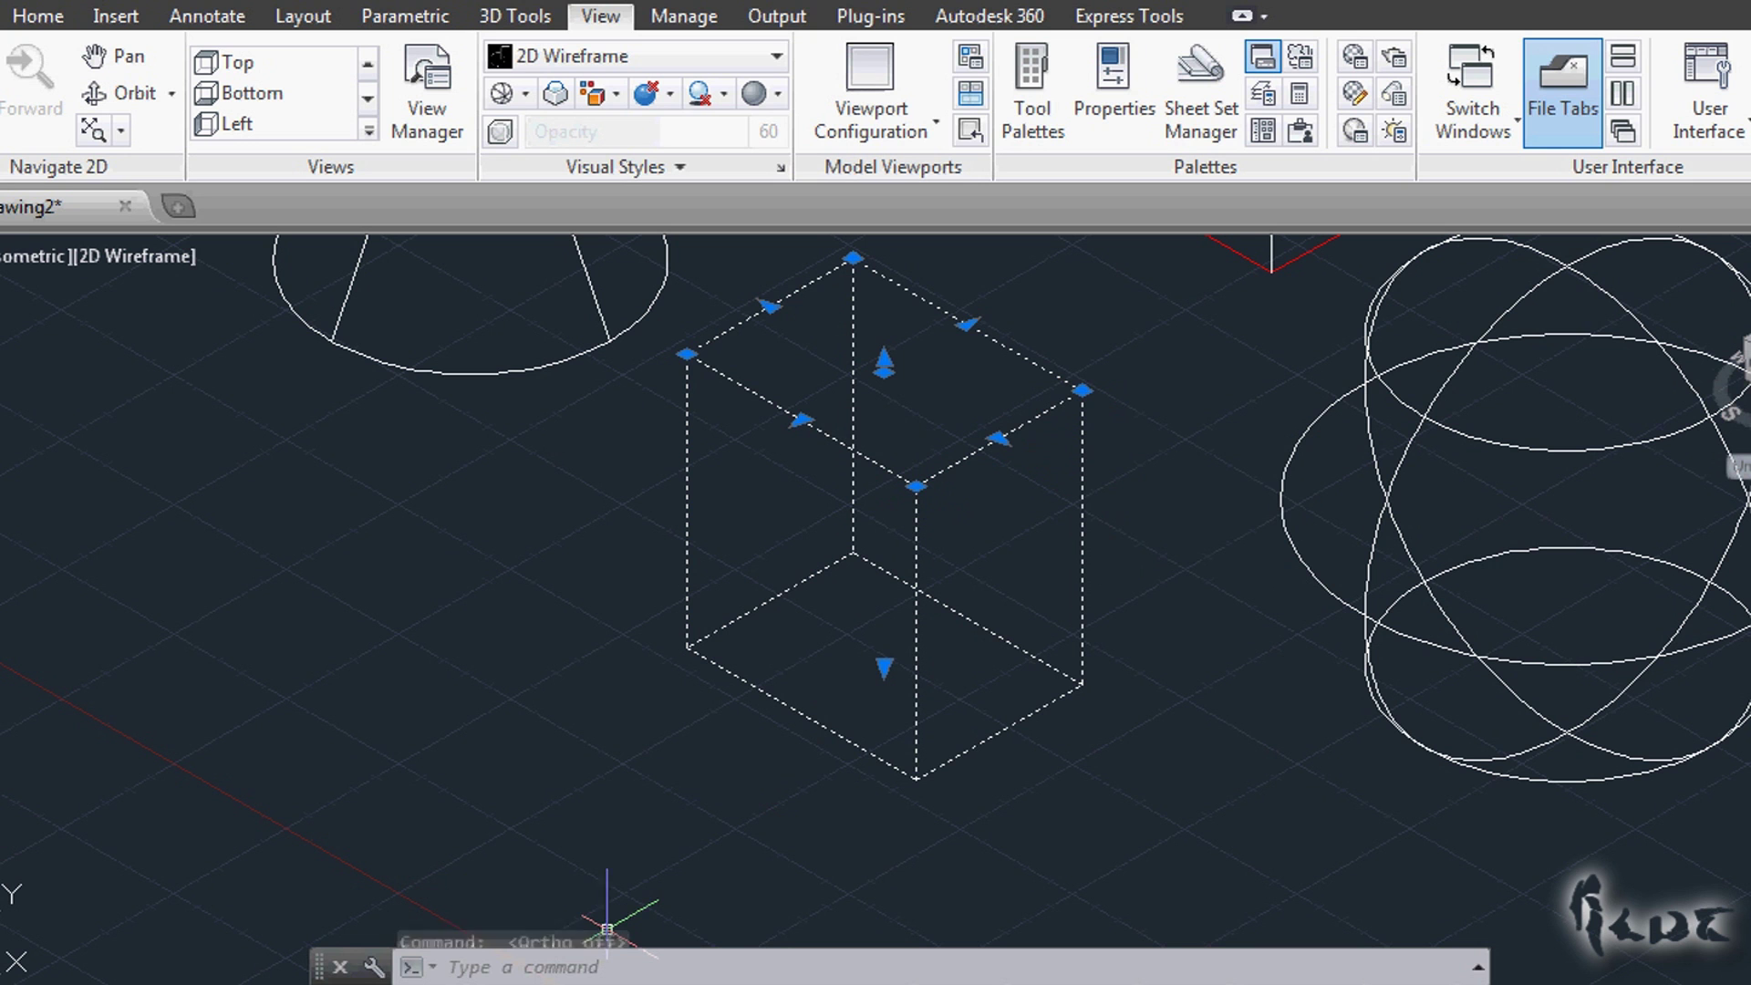
pyautogui.click(1082, 390)
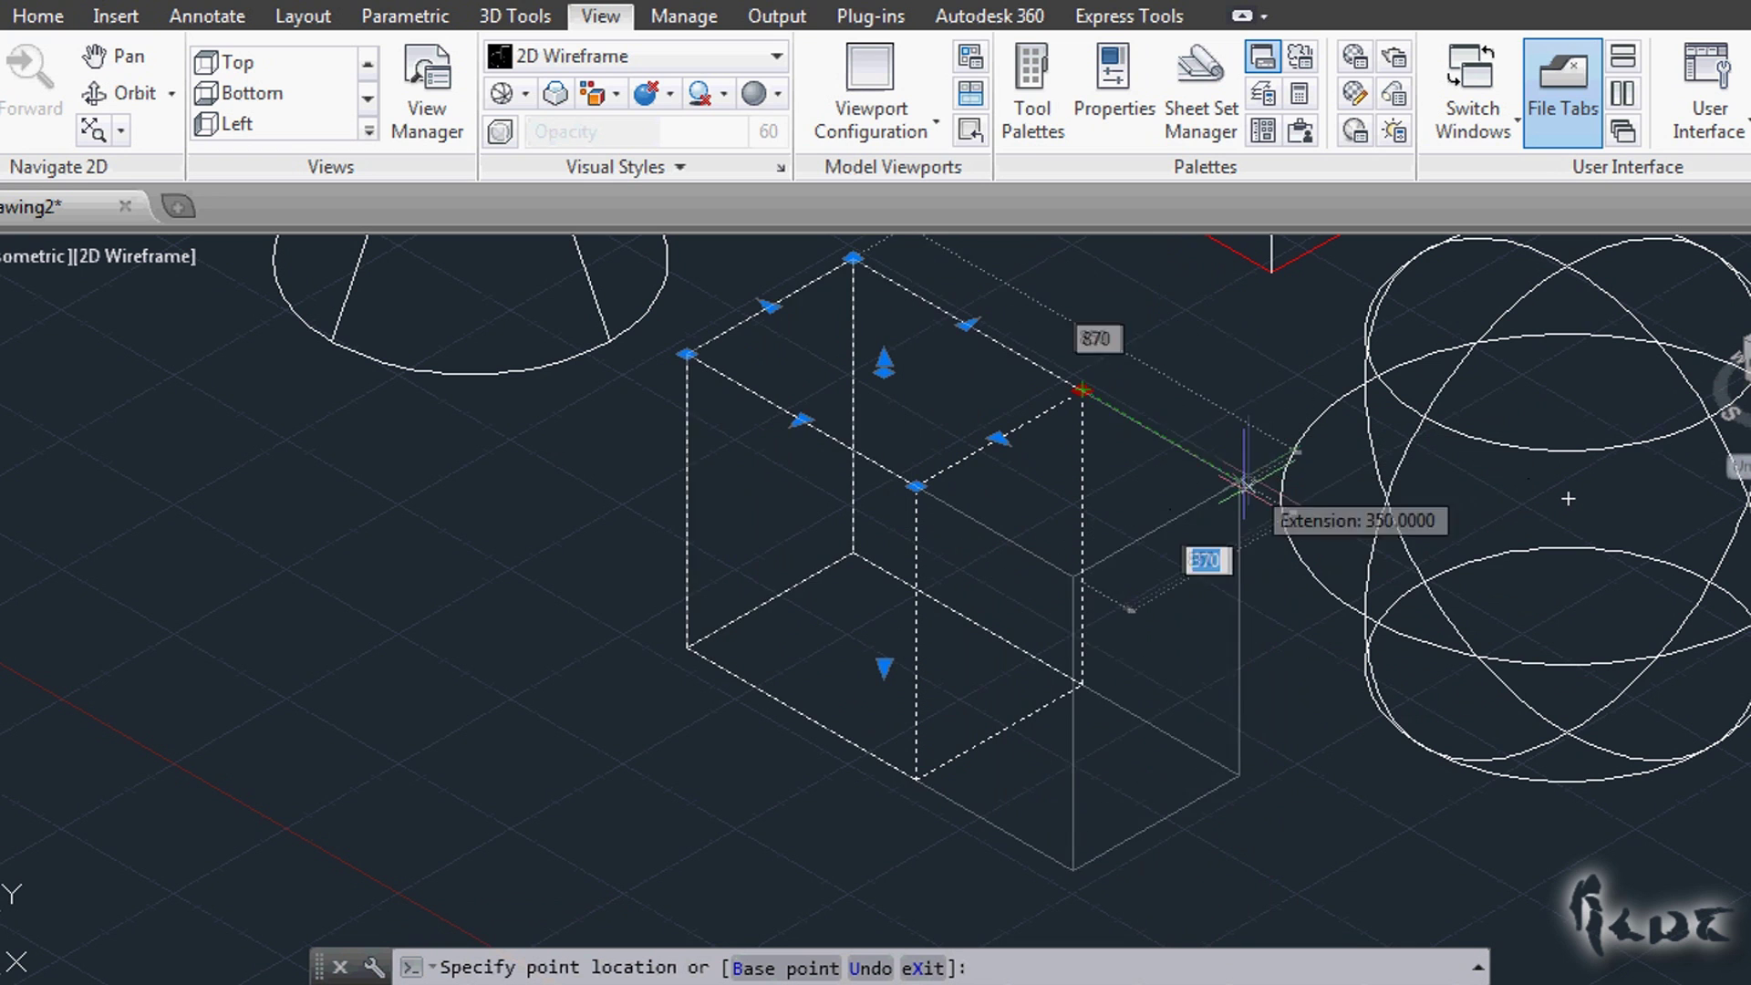
pyautogui.press('Escape')
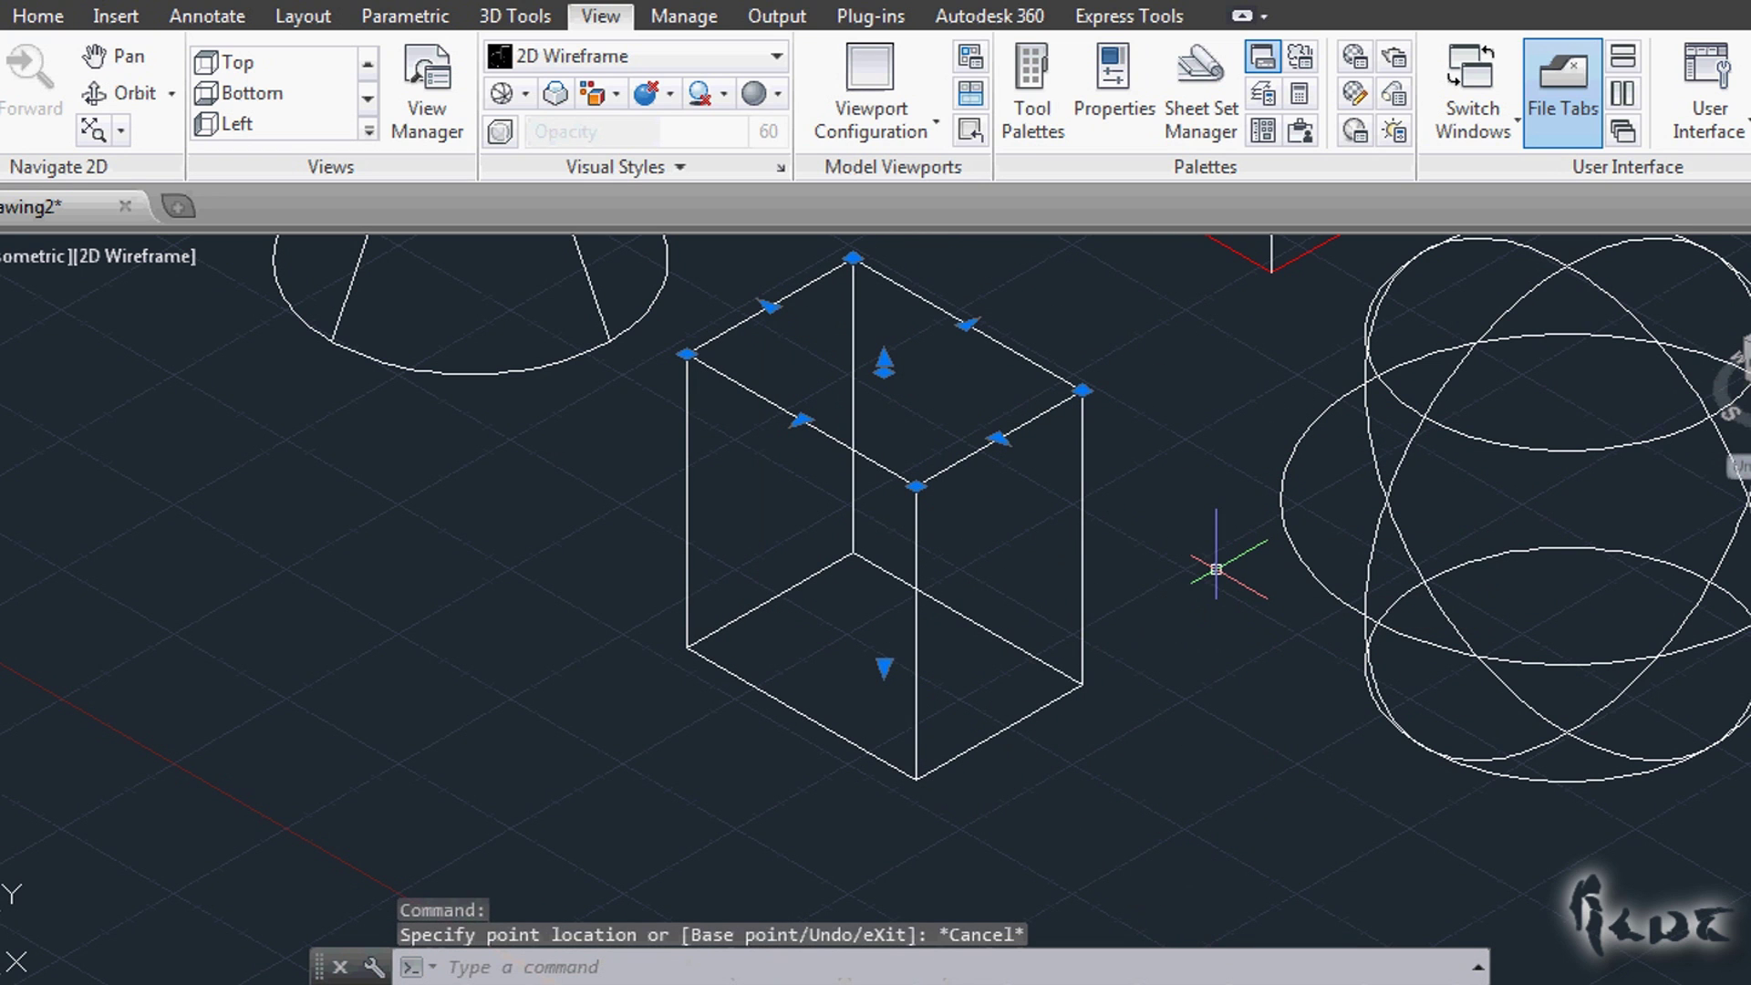
pyautogui.click(999, 438)
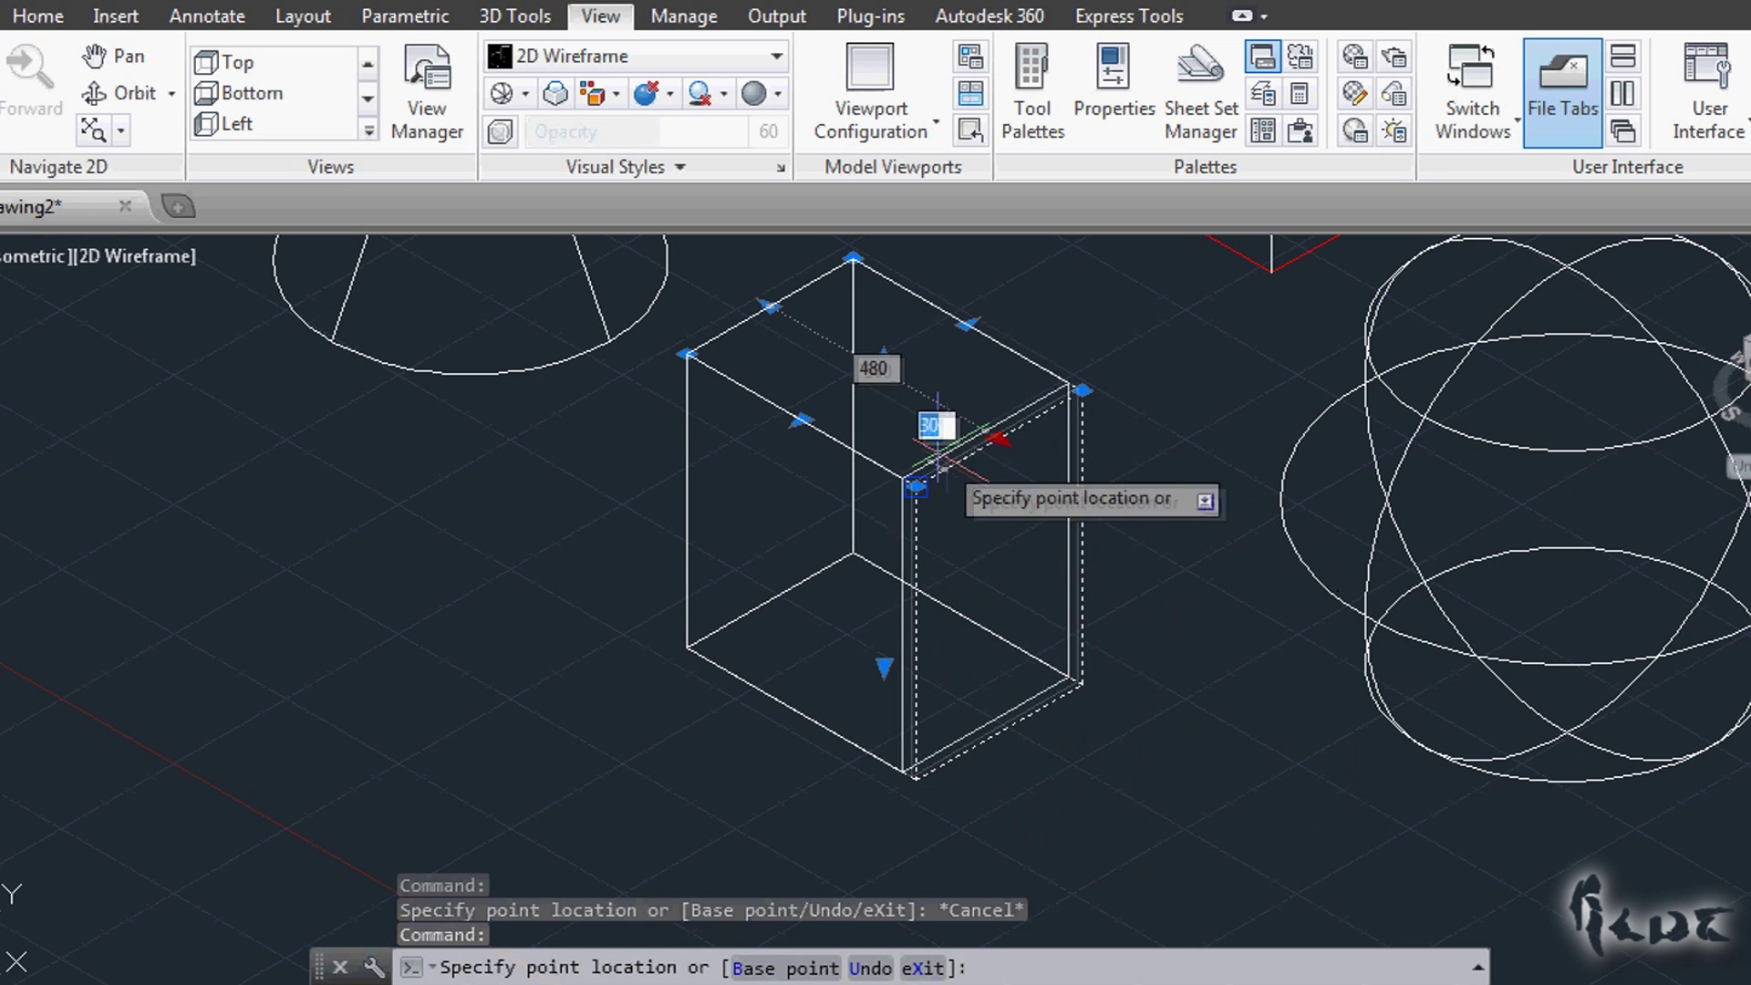
pyautogui.click(870, 419)
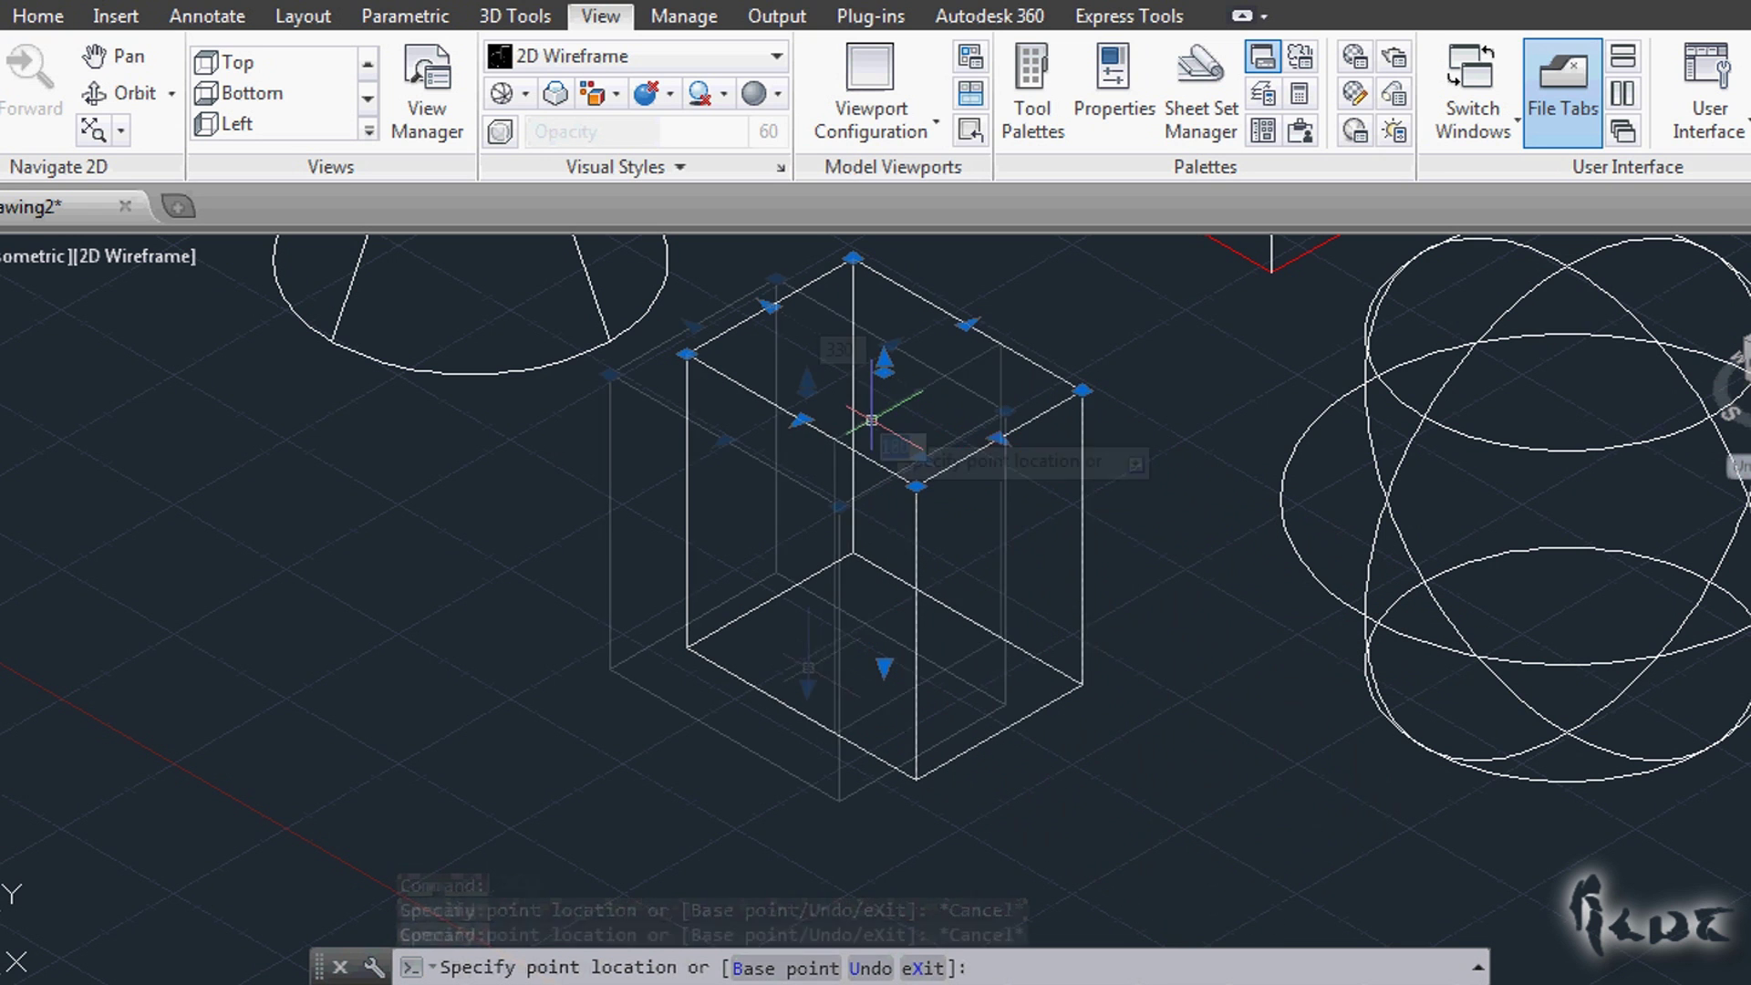
pyautogui.click(805, 690)
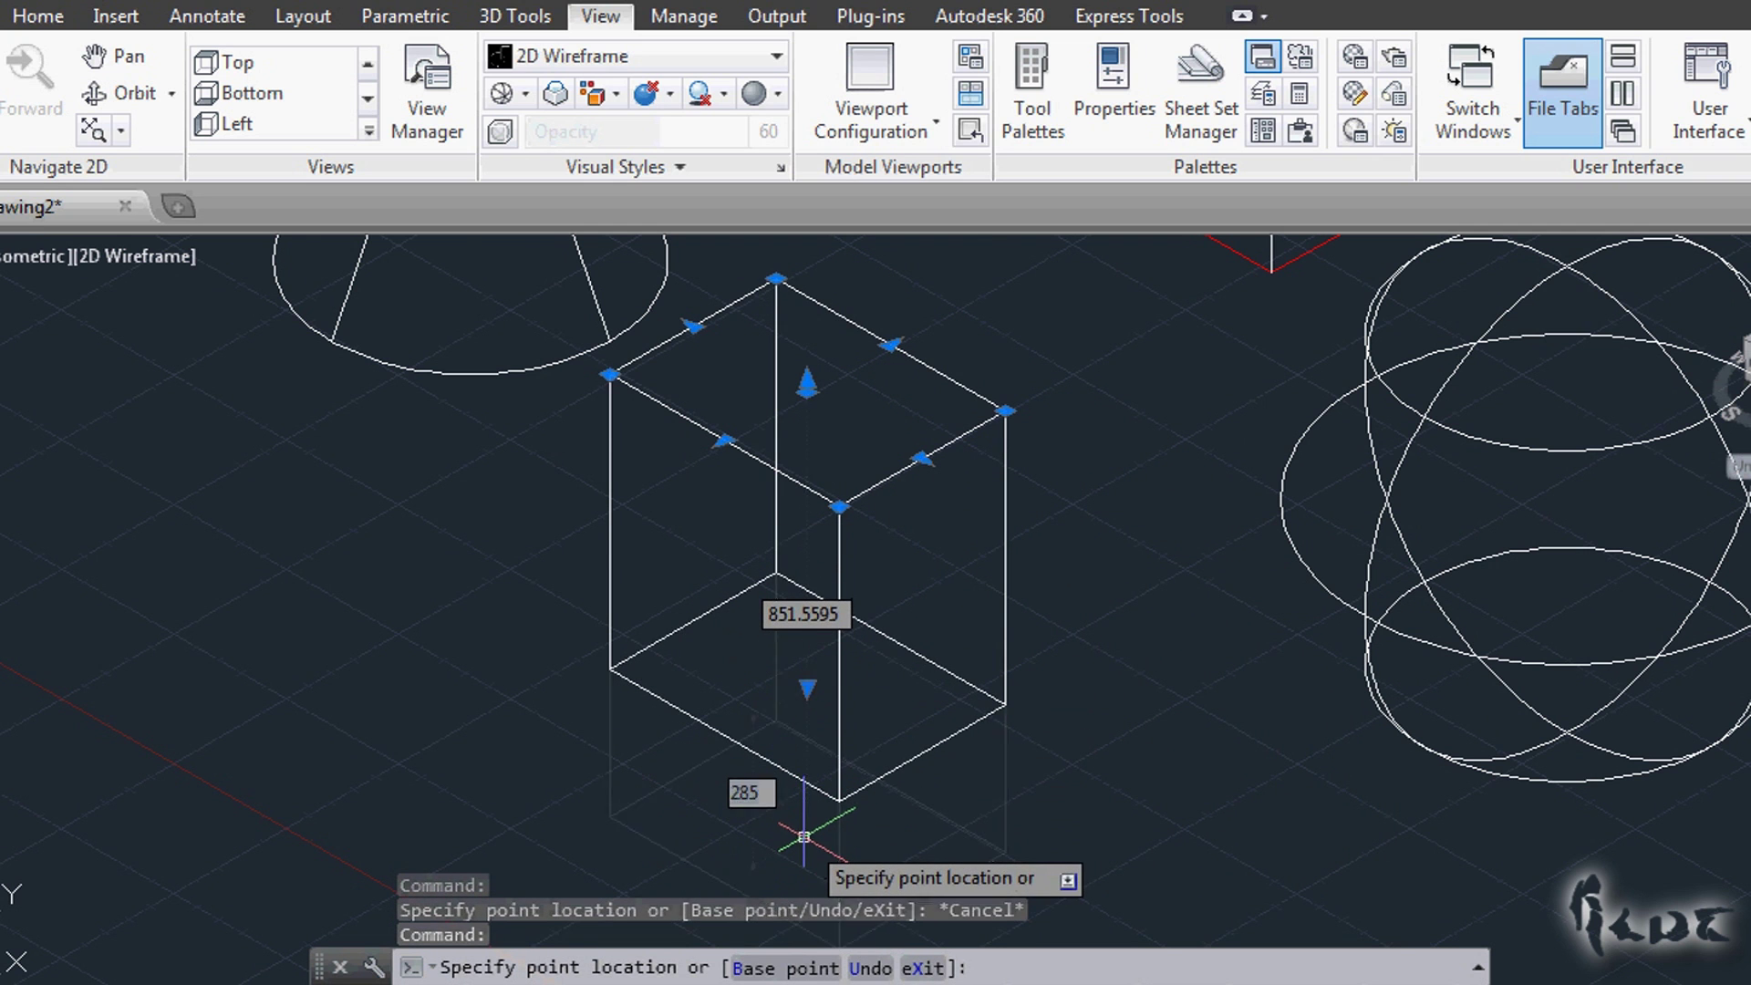
pyautogui.press('Escape')
pyautogui.press('Escape')
# Step: Try resizing the sphere's radius by its grip, then cancel the change
pyautogui.click(1640, 721)
pyautogui.click(1628, 729)
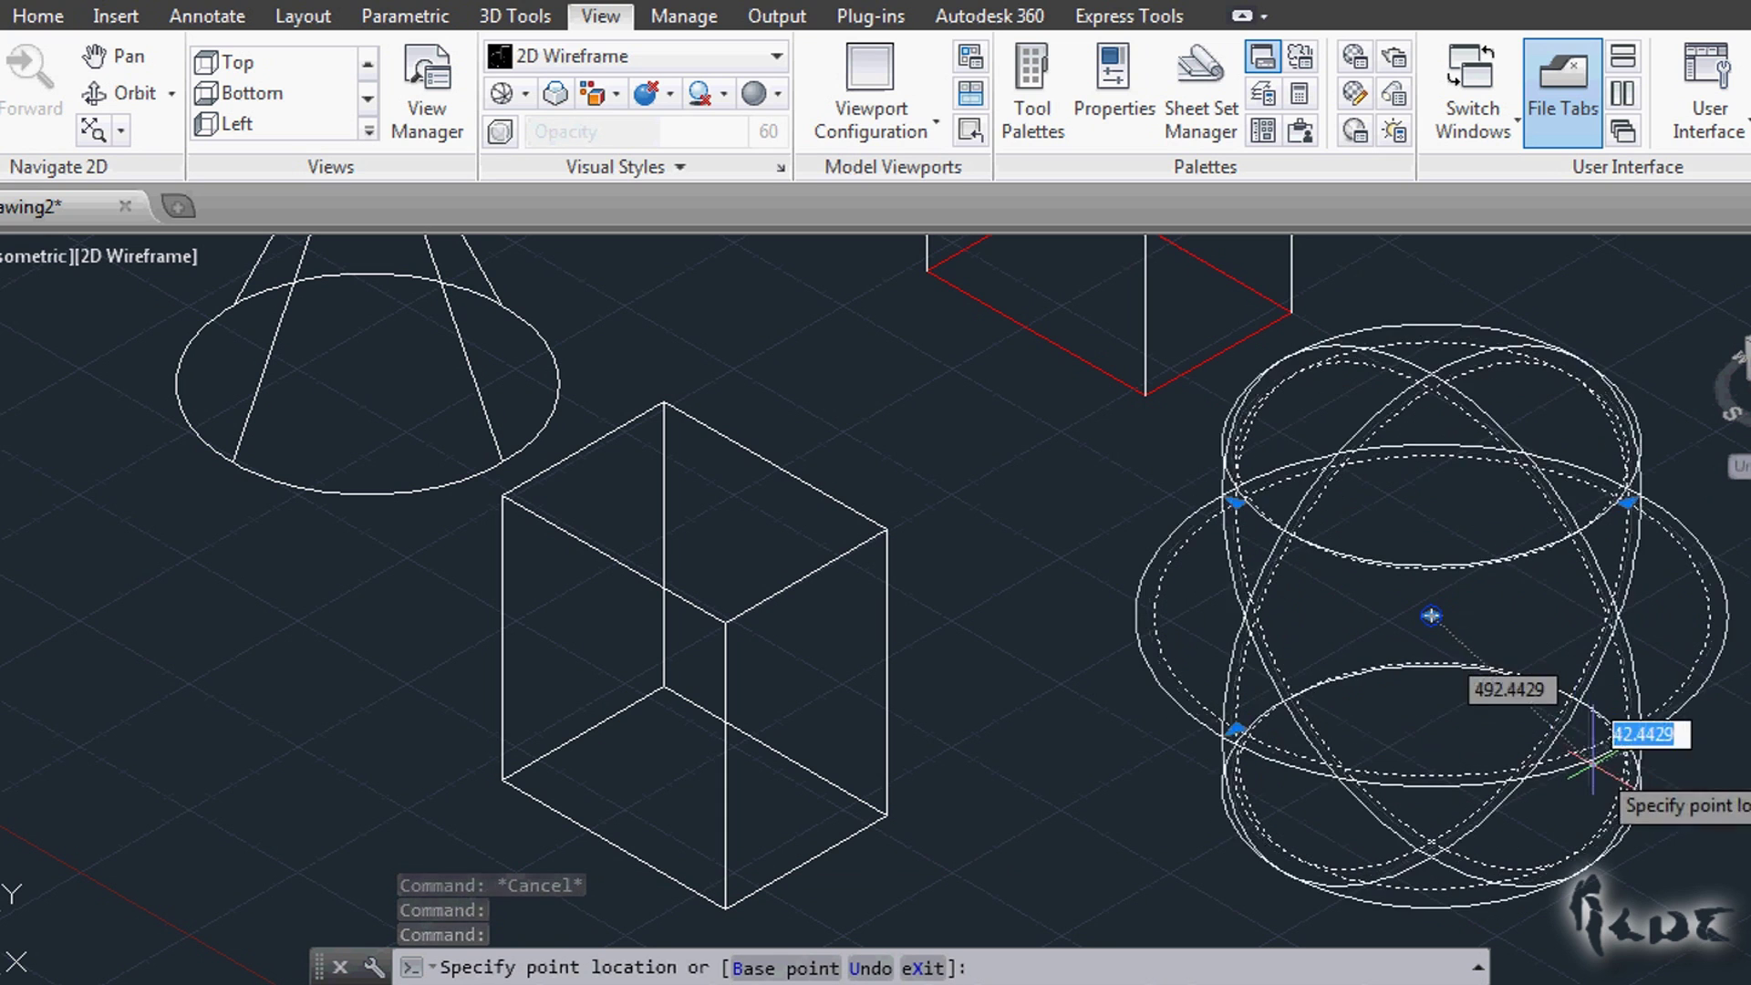
pyautogui.press('Escape')
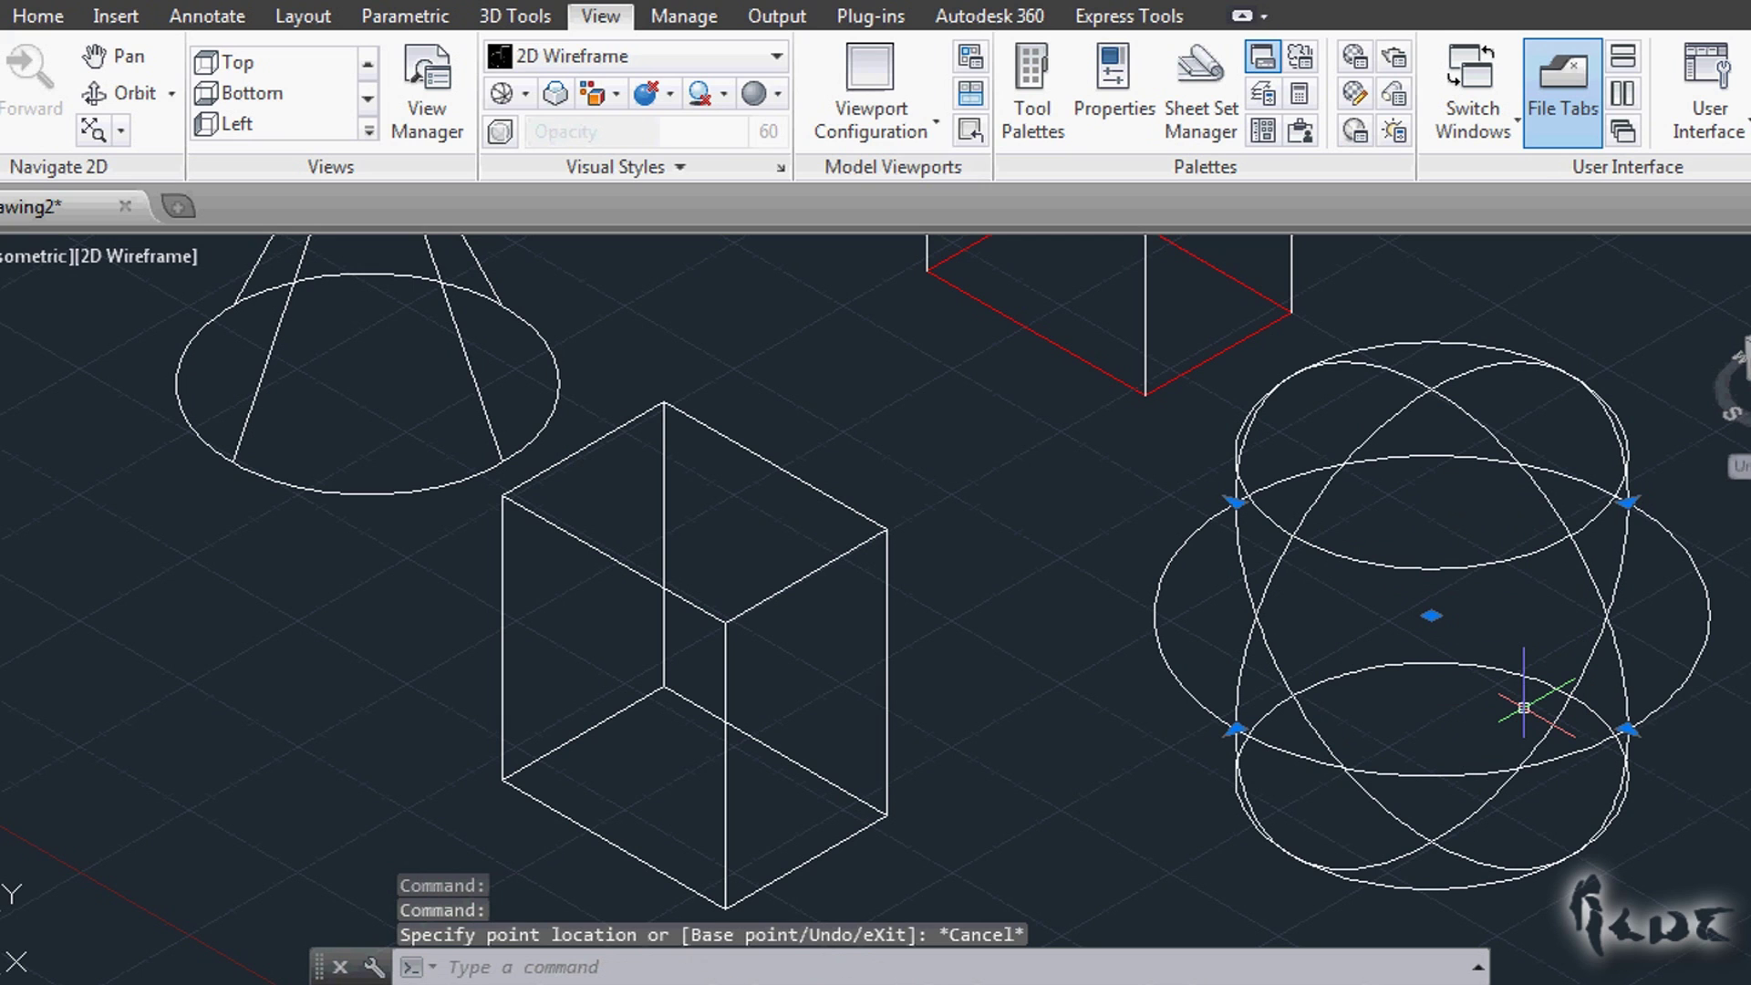
pyautogui.click(694, 64)
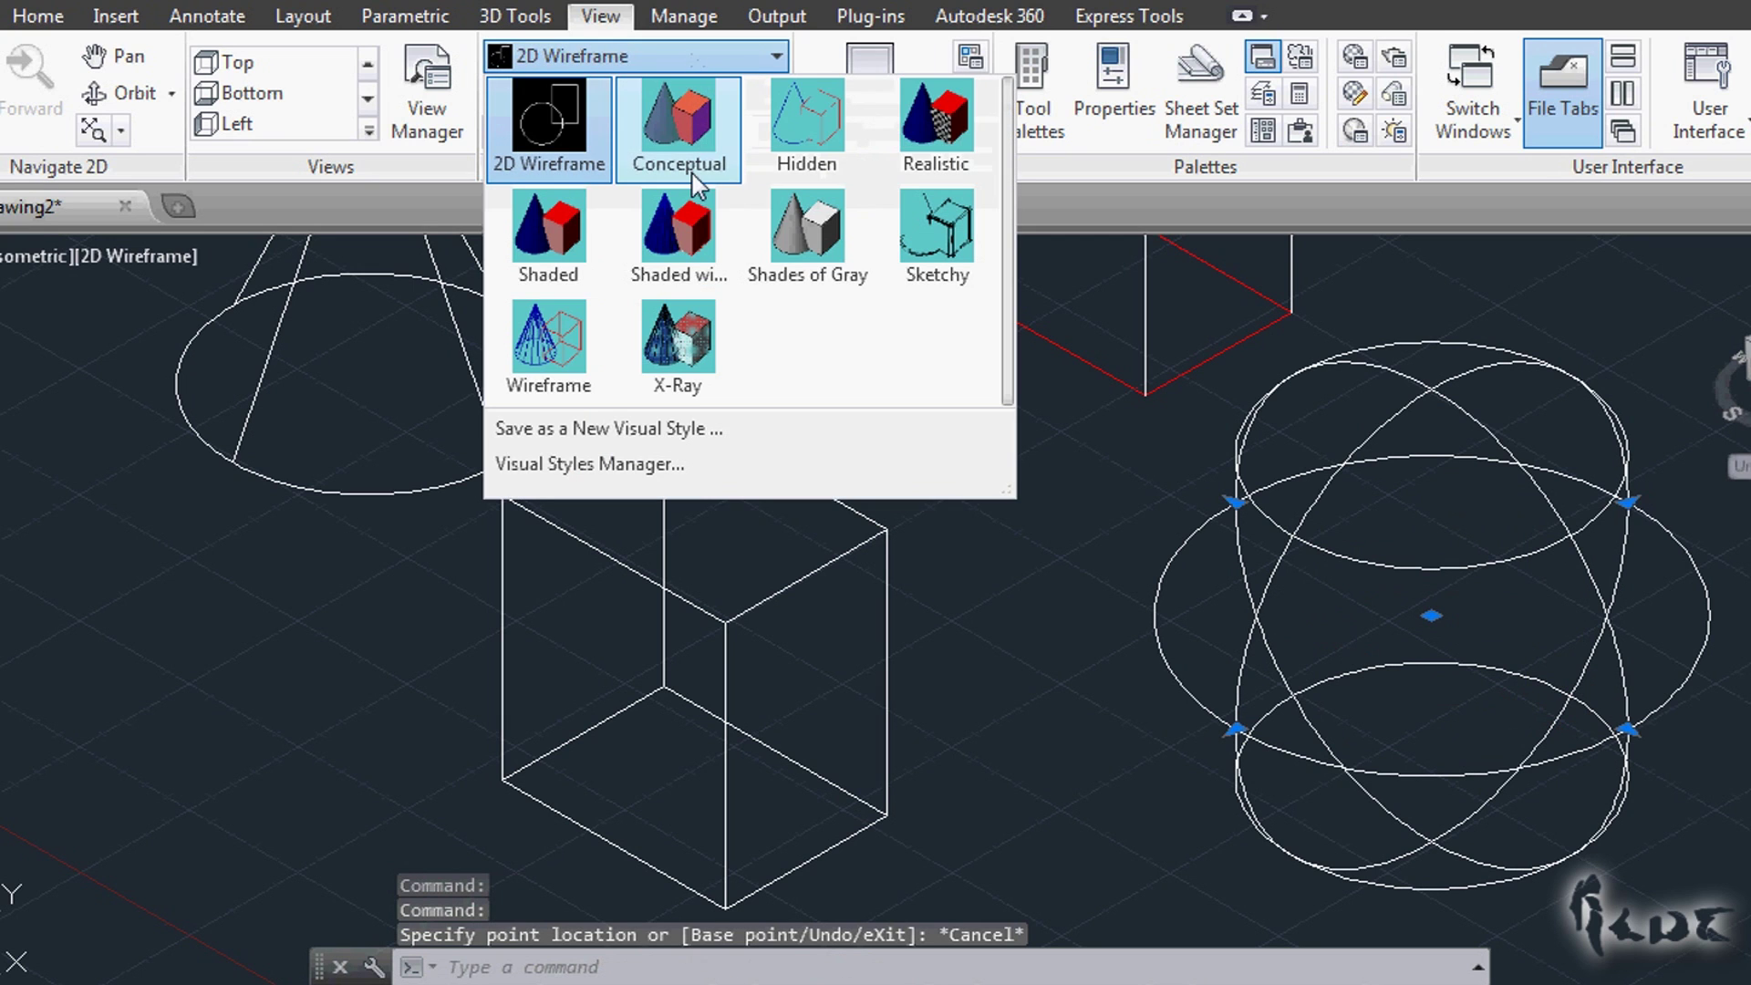
# Step: Apply the Shaded visual style, then switch the viewport to Wireframe
pyautogui.click(576, 248)
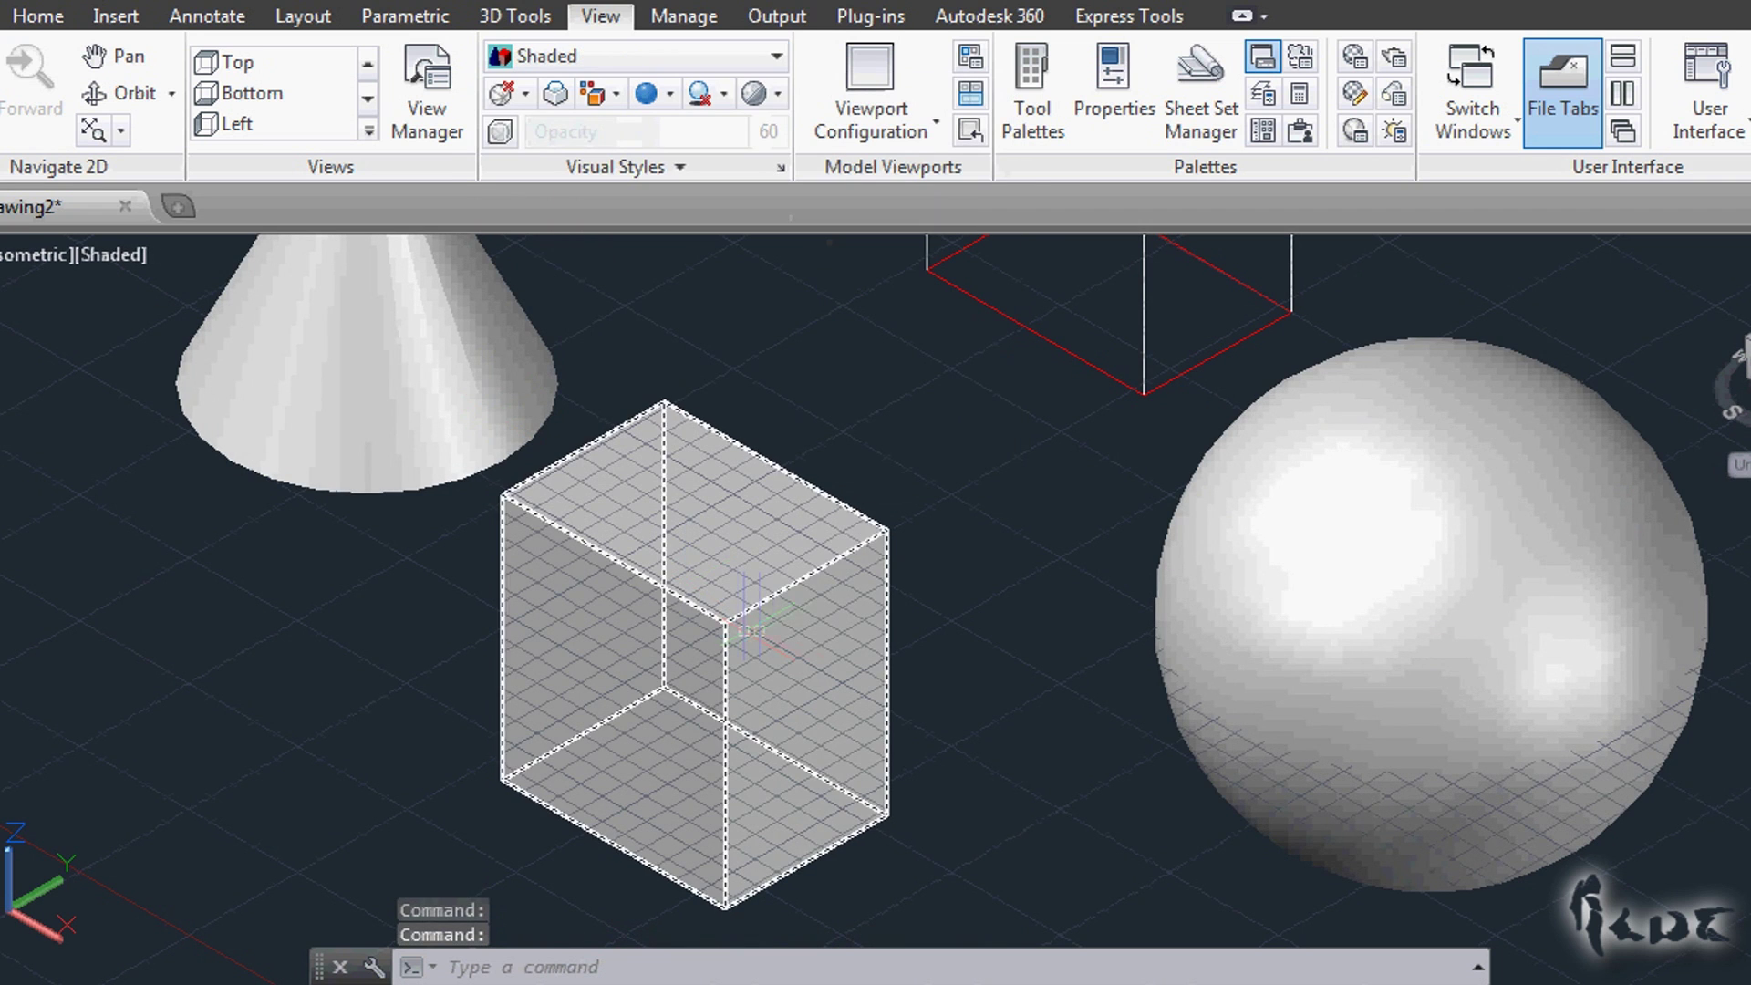
pyautogui.click(694, 657)
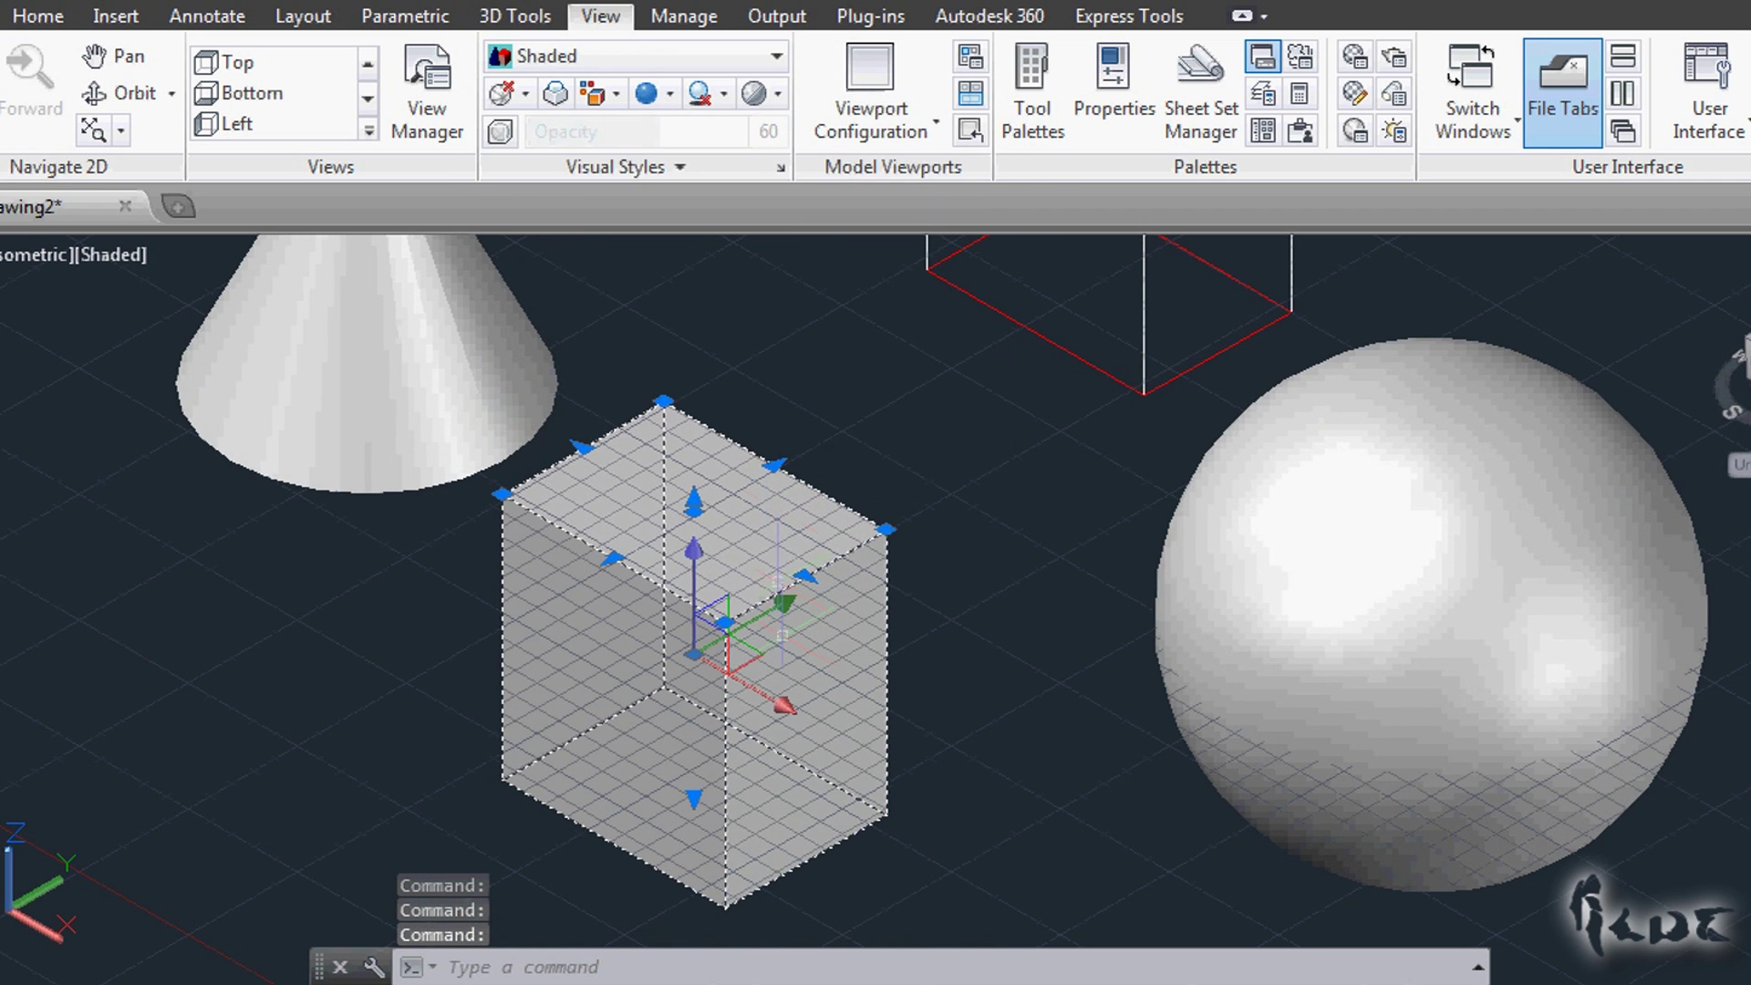
pyautogui.click(609, 72)
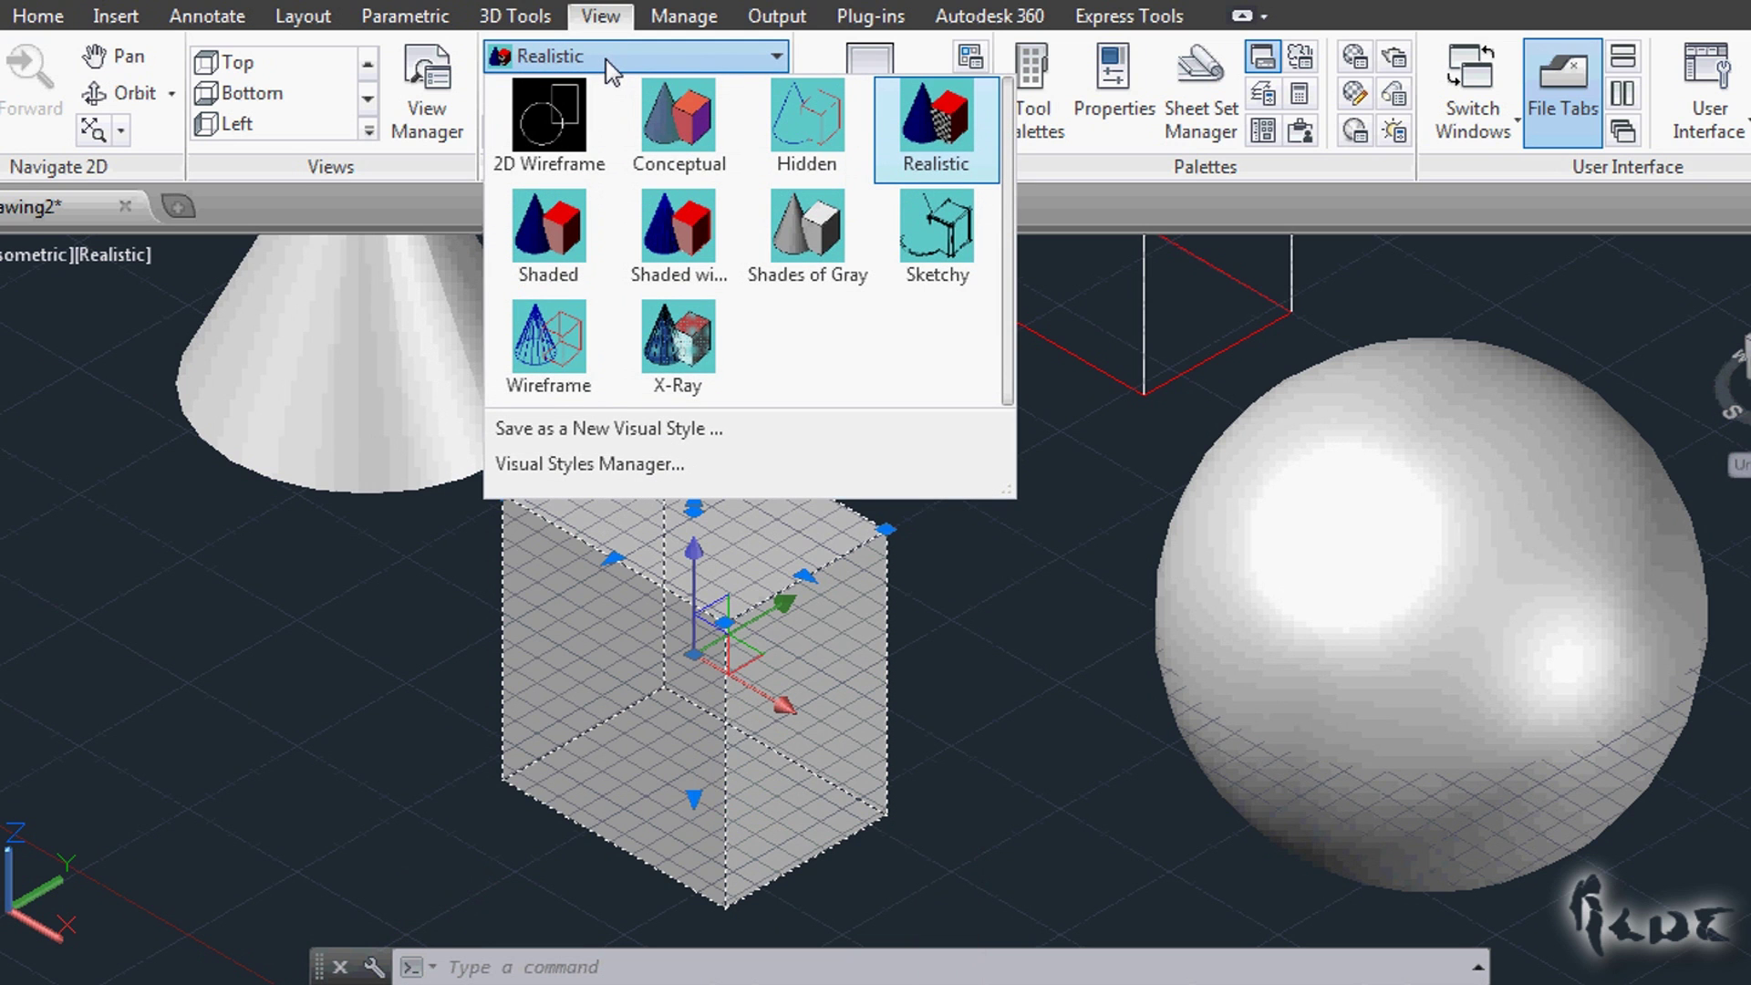
pyautogui.click(591, 348)
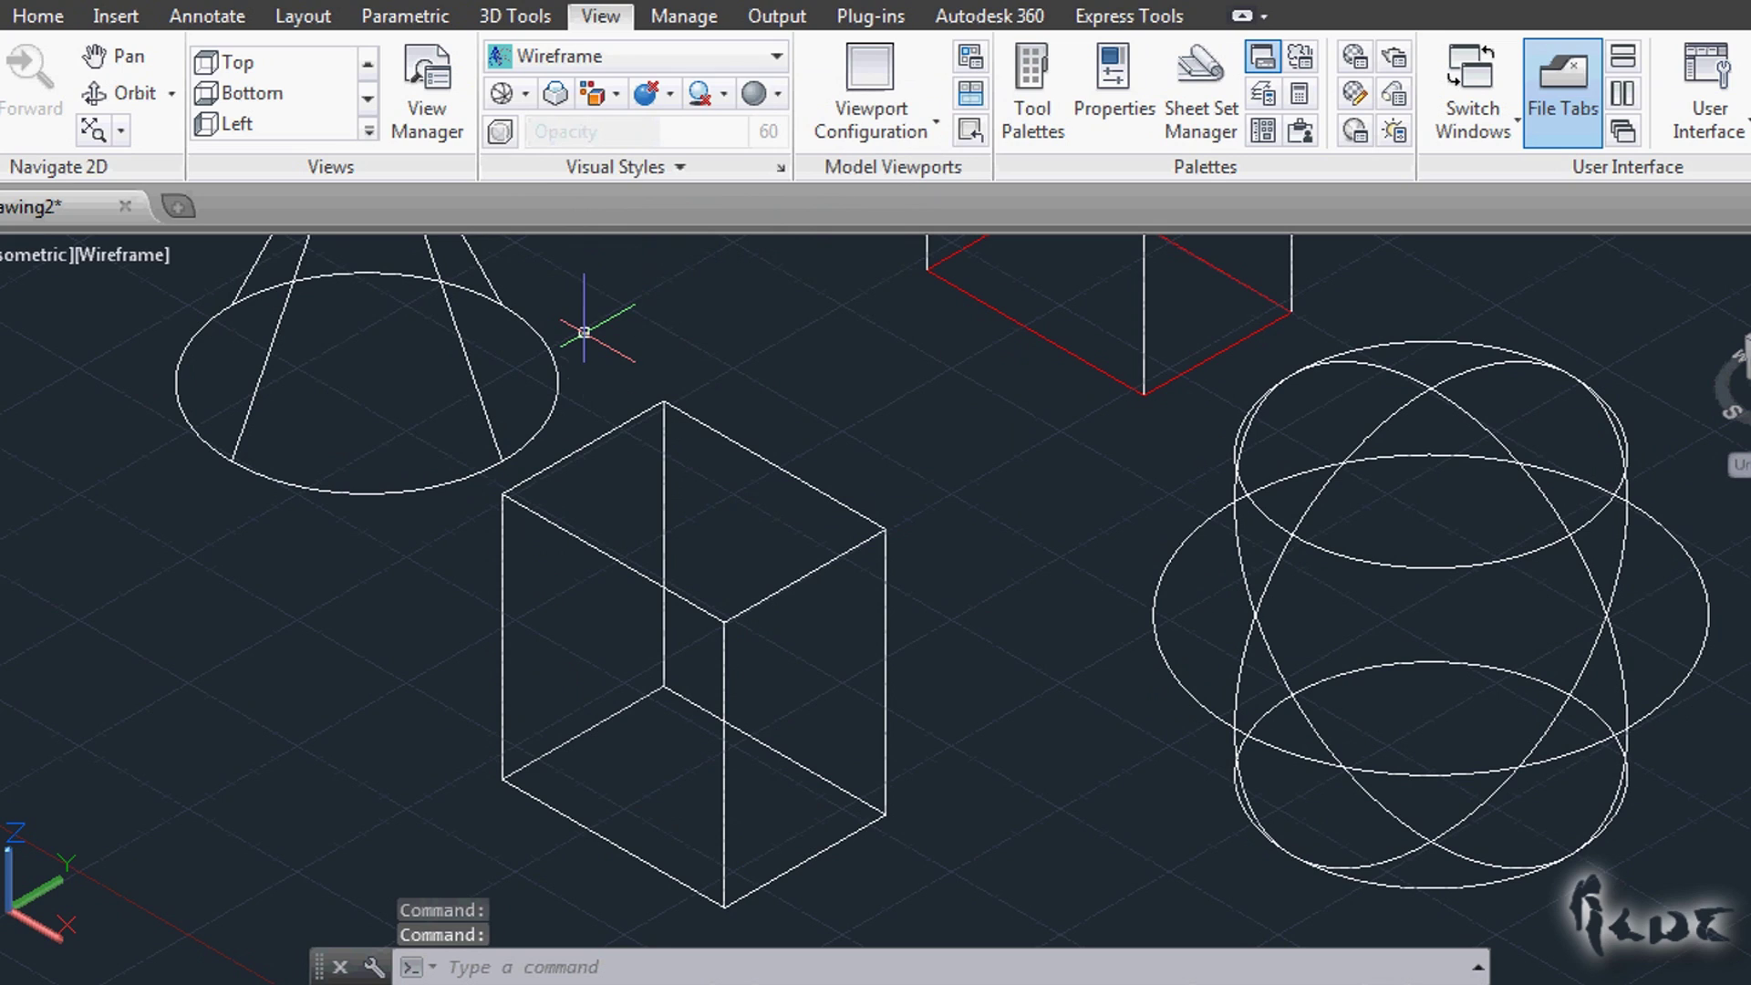
# Step: Window-select the box, add the sphere to the selection, then clear it
pyautogui.click(800, 572)
pyautogui.click(751, 525)
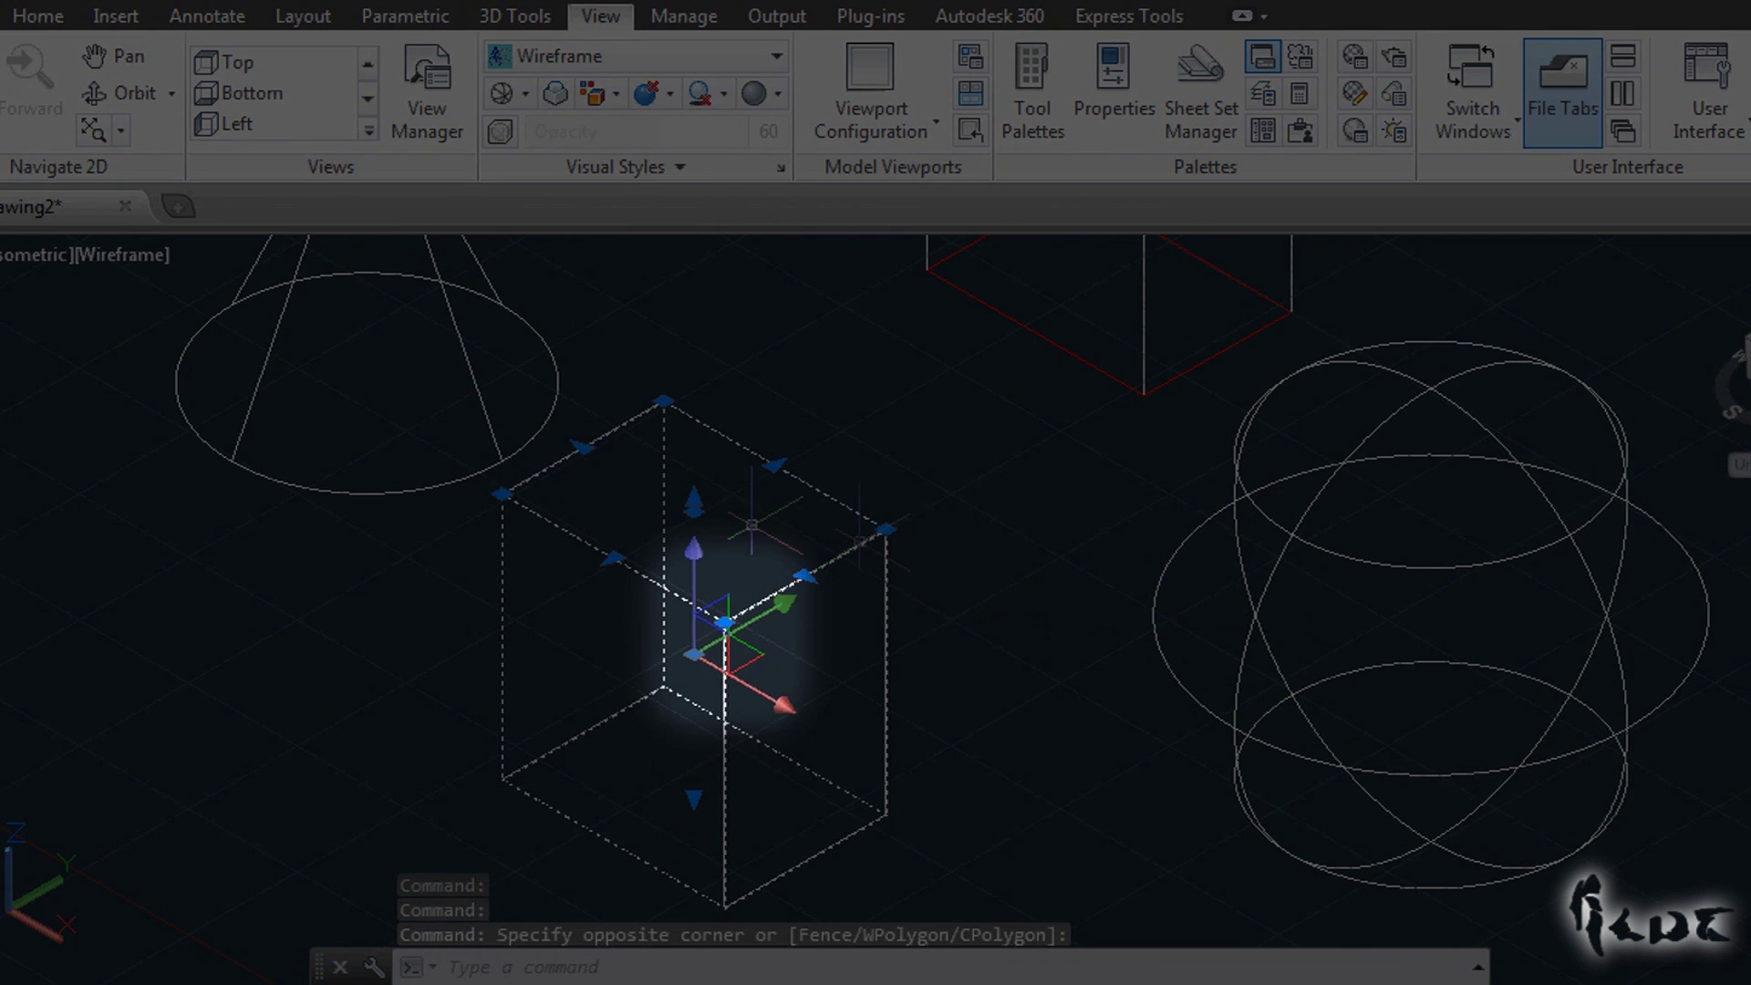
pyautogui.click(1163, 584)
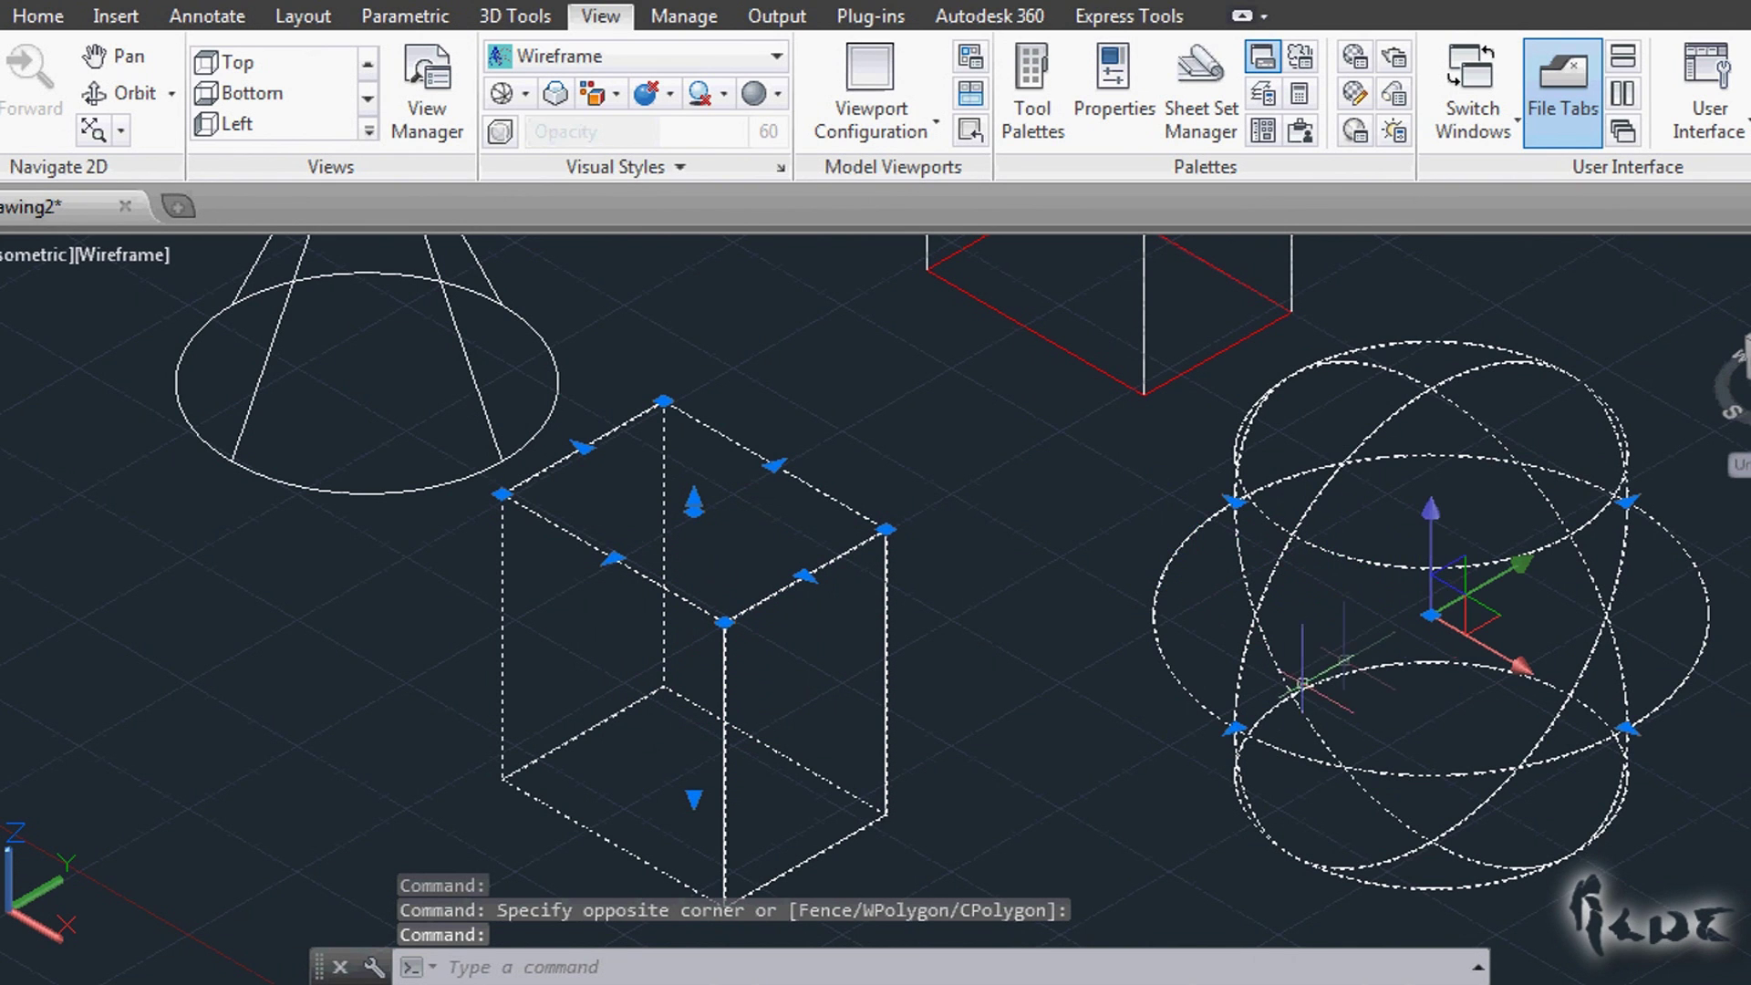
pyautogui.press('Escape')
pyautogui.scroll(-5, 1026, 639)
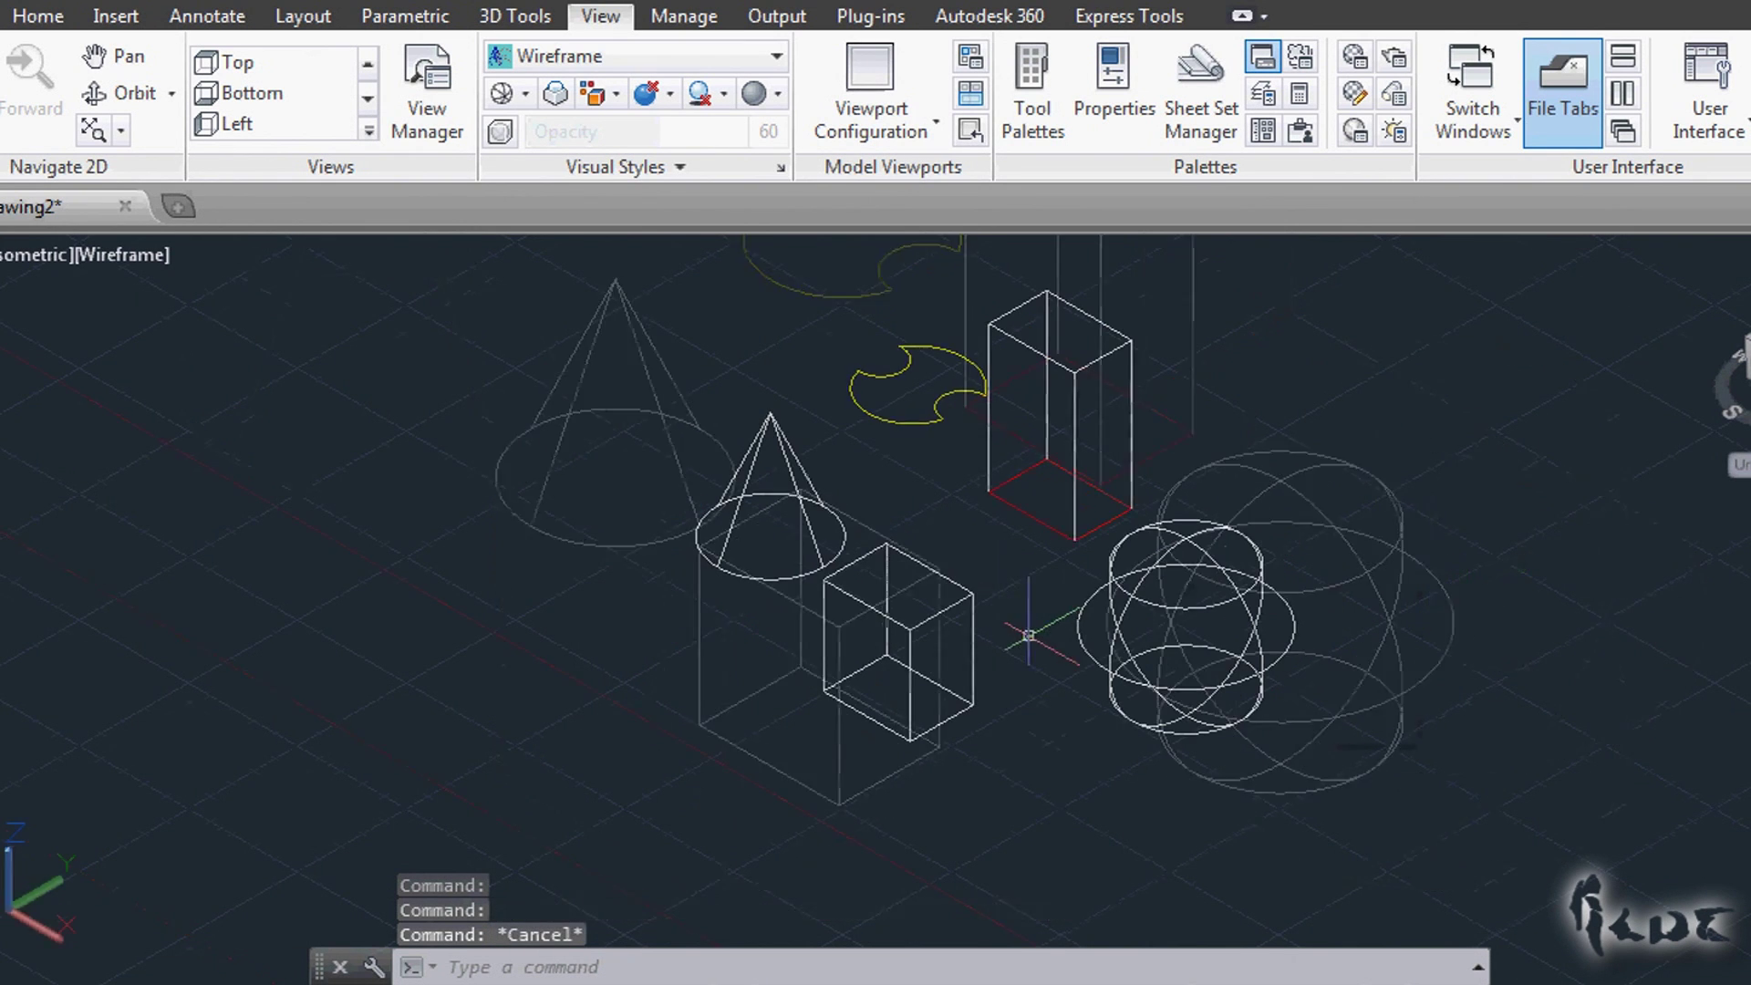
# Step: Move the box along one axis to a new spot beside the sphere
pyautogui.click(932, 621)
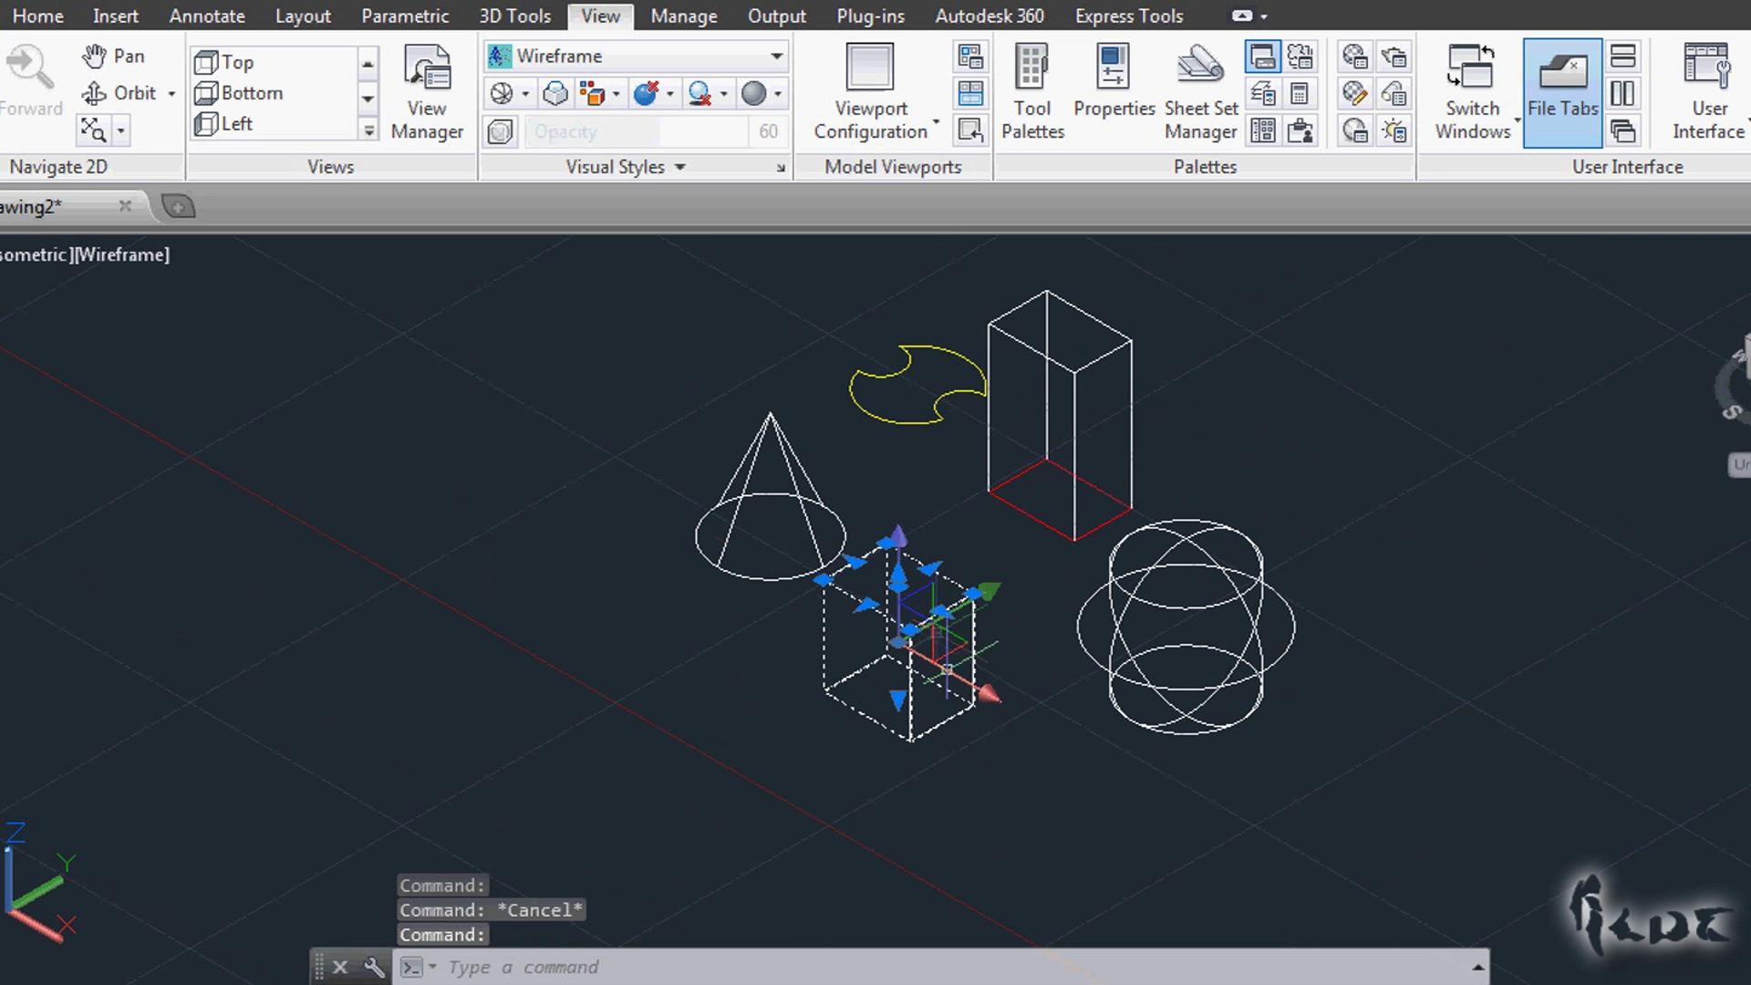
pyautogui.click(1003, 710)
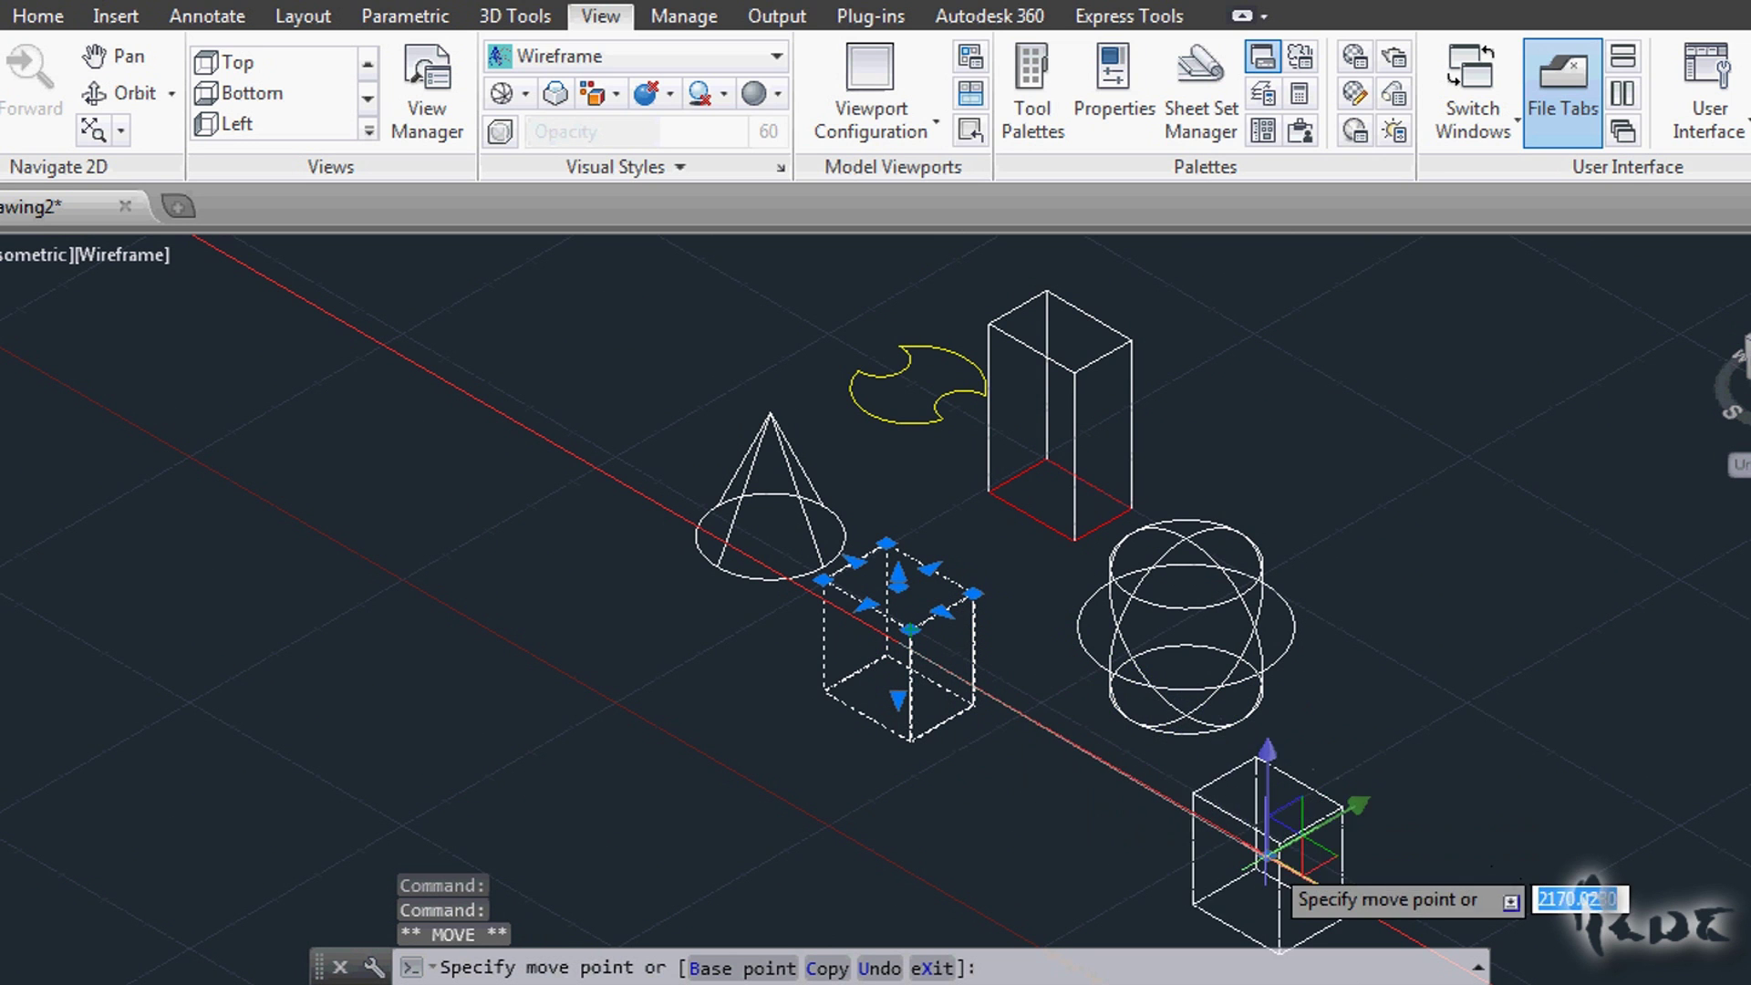
pyautogui.click(1122, 766)
pyautogui.scroll(3, 1291, 800)
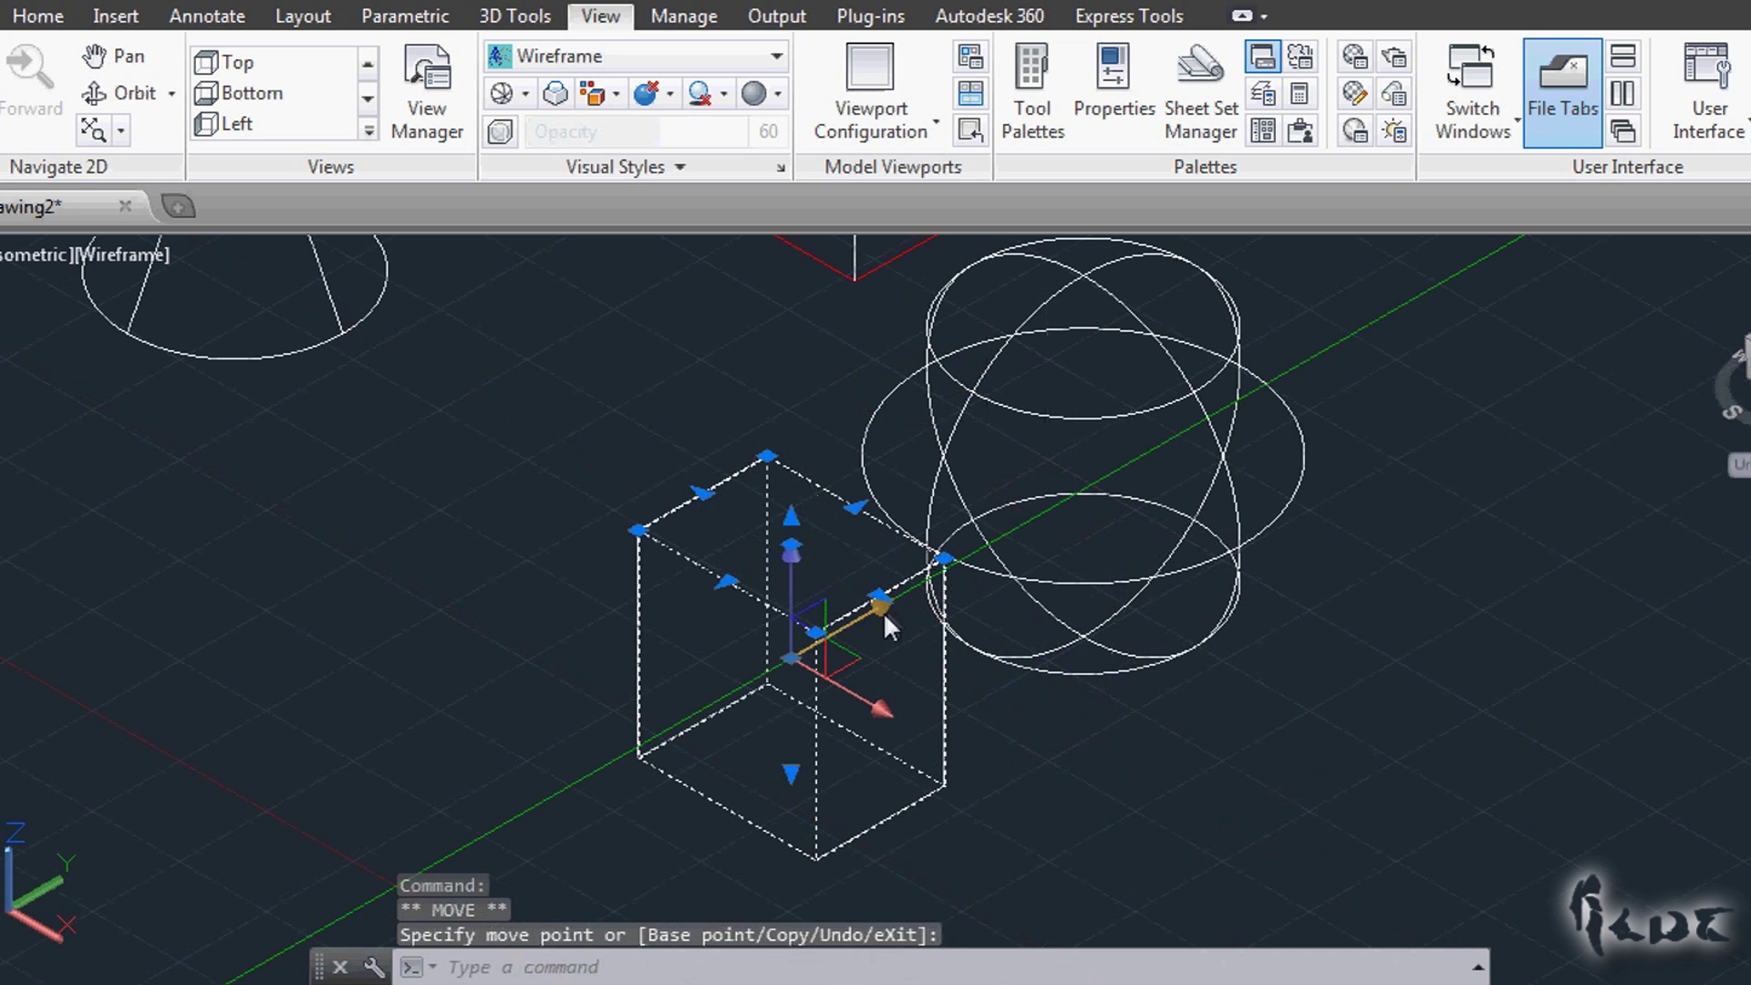
pyautogui.click(882, 628)
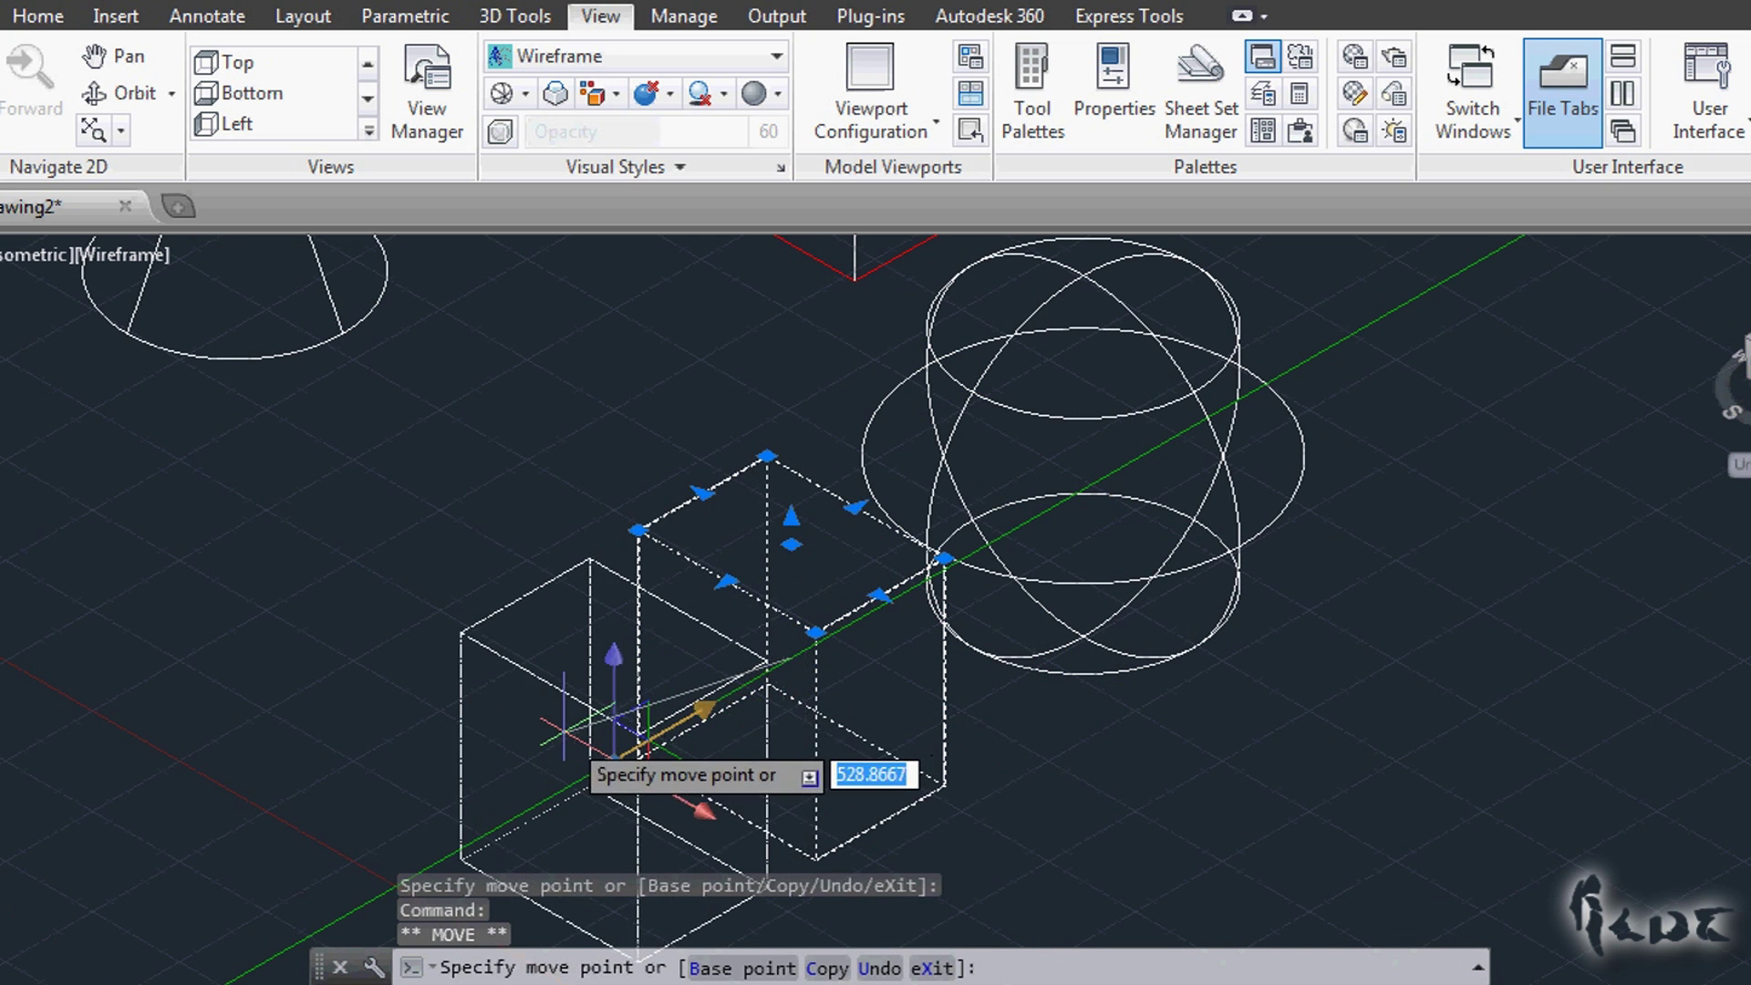
pyautogui.click(704, 728)
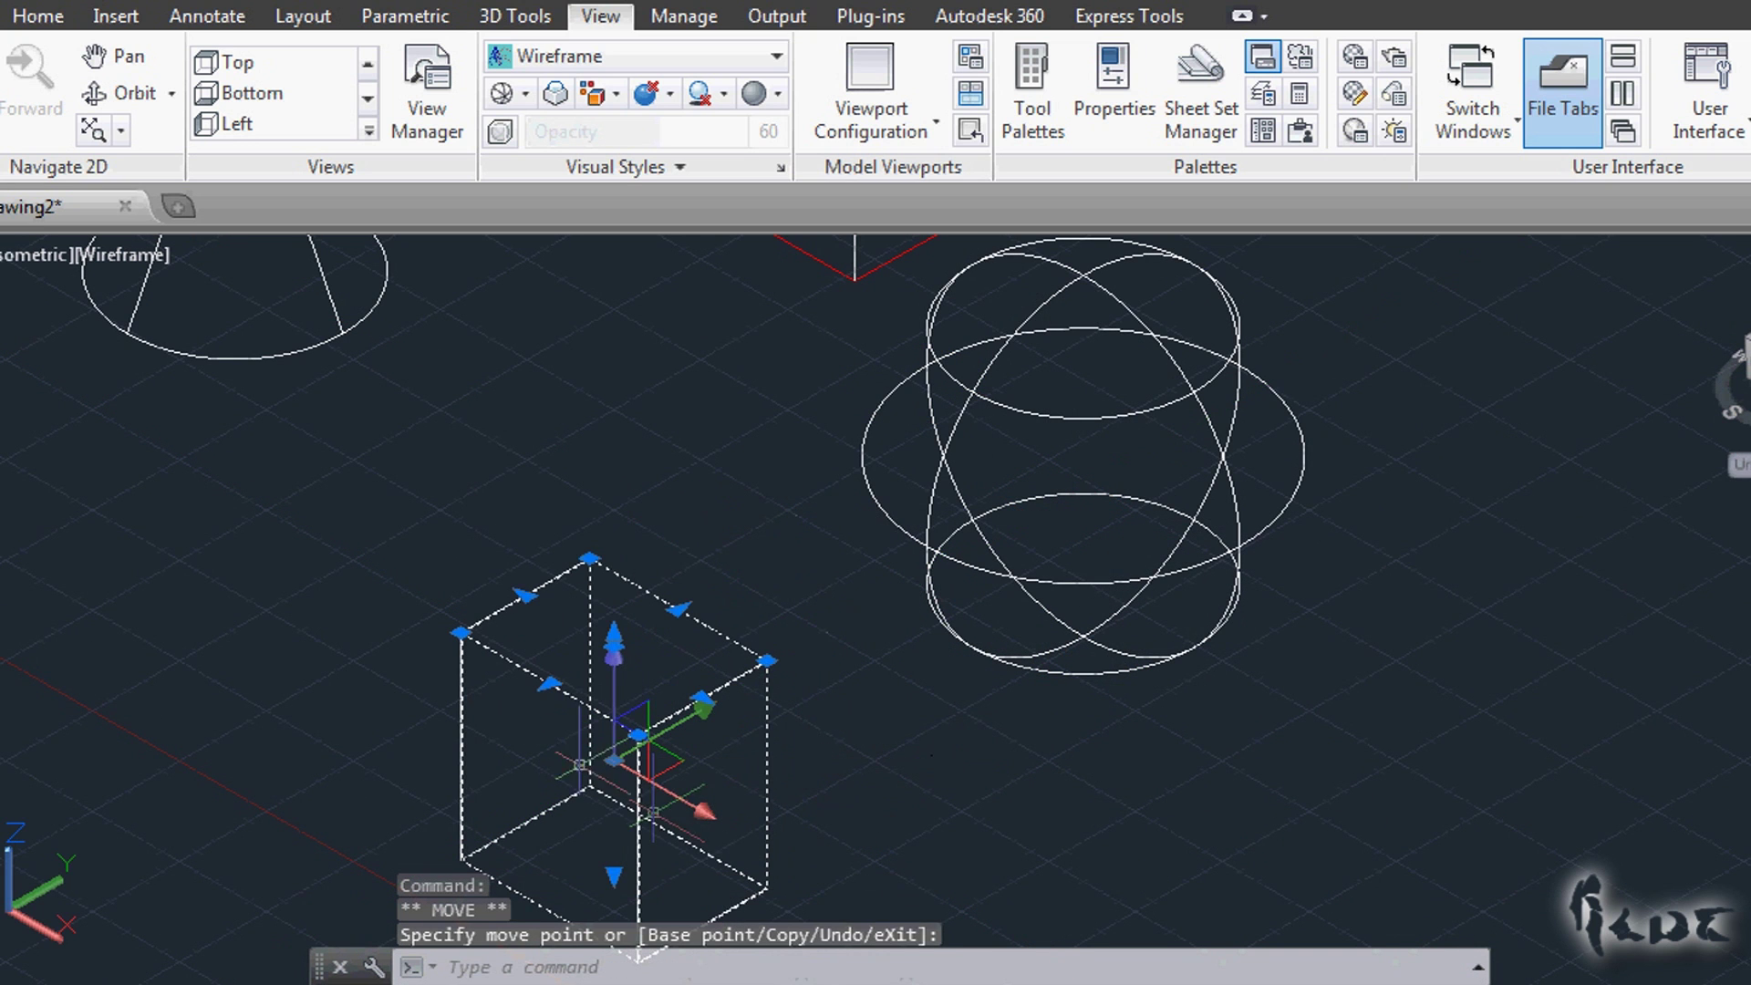
# Step: Raise the box straight up along its vertical axis
pyautogui.click(615, 677)
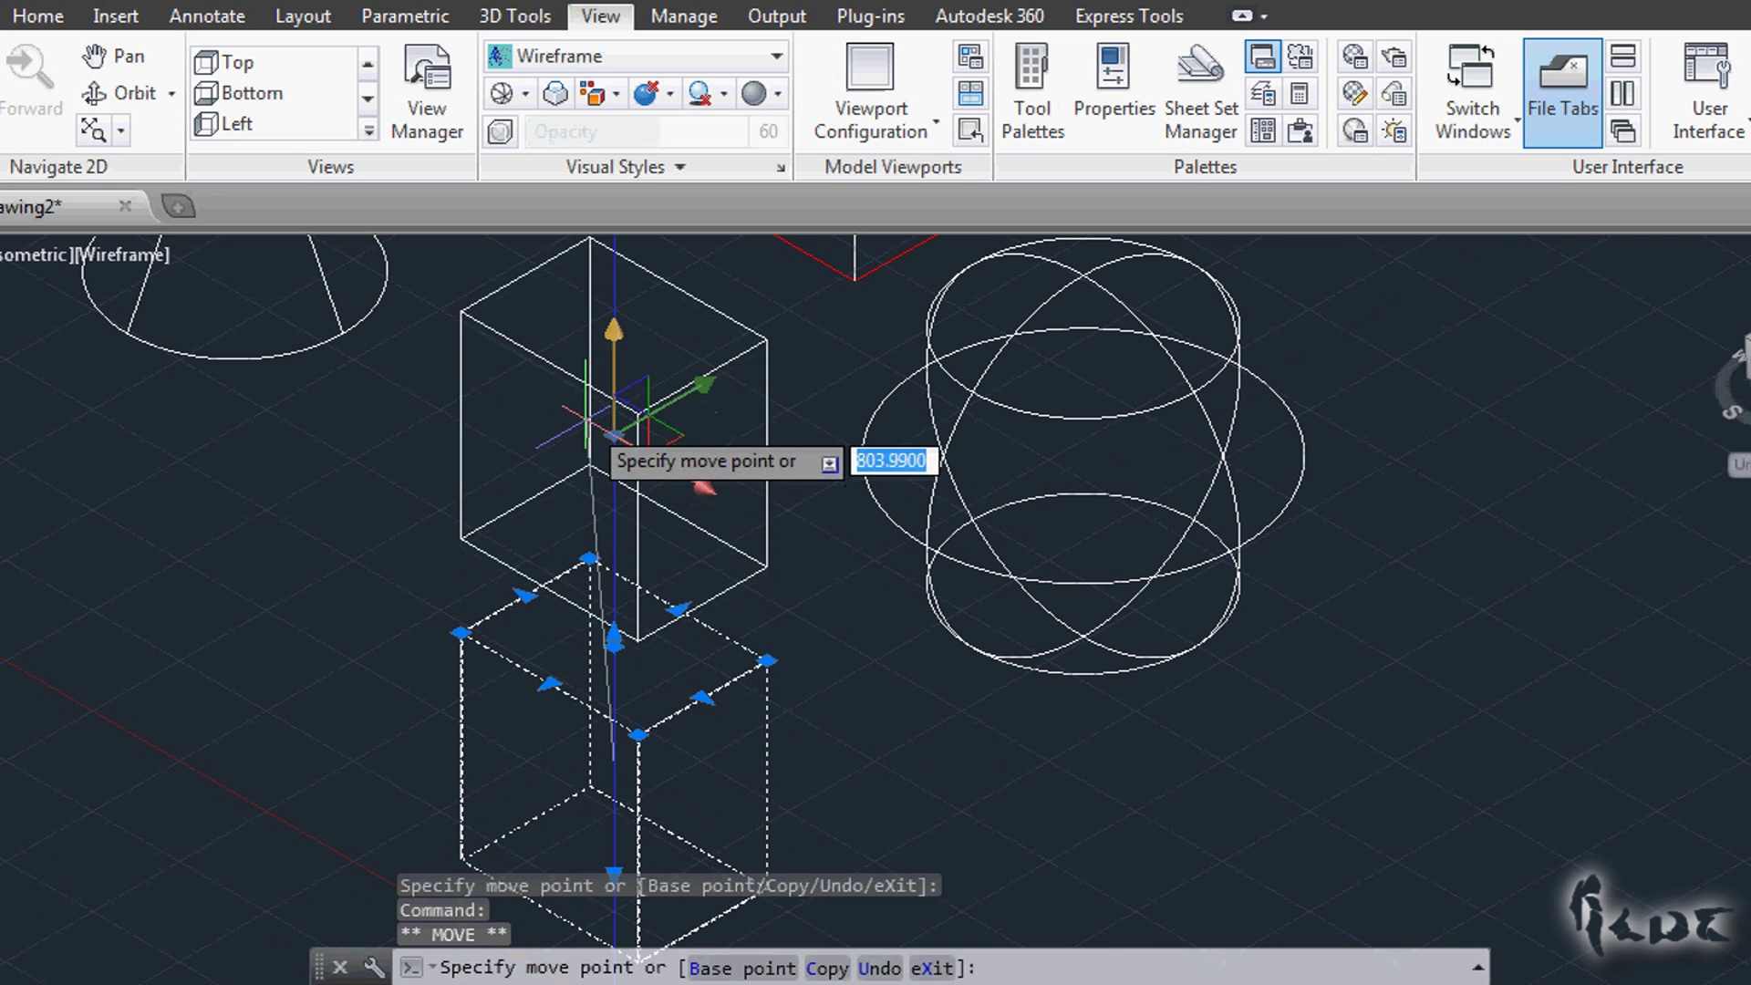
pyautogui.click(593, 438)
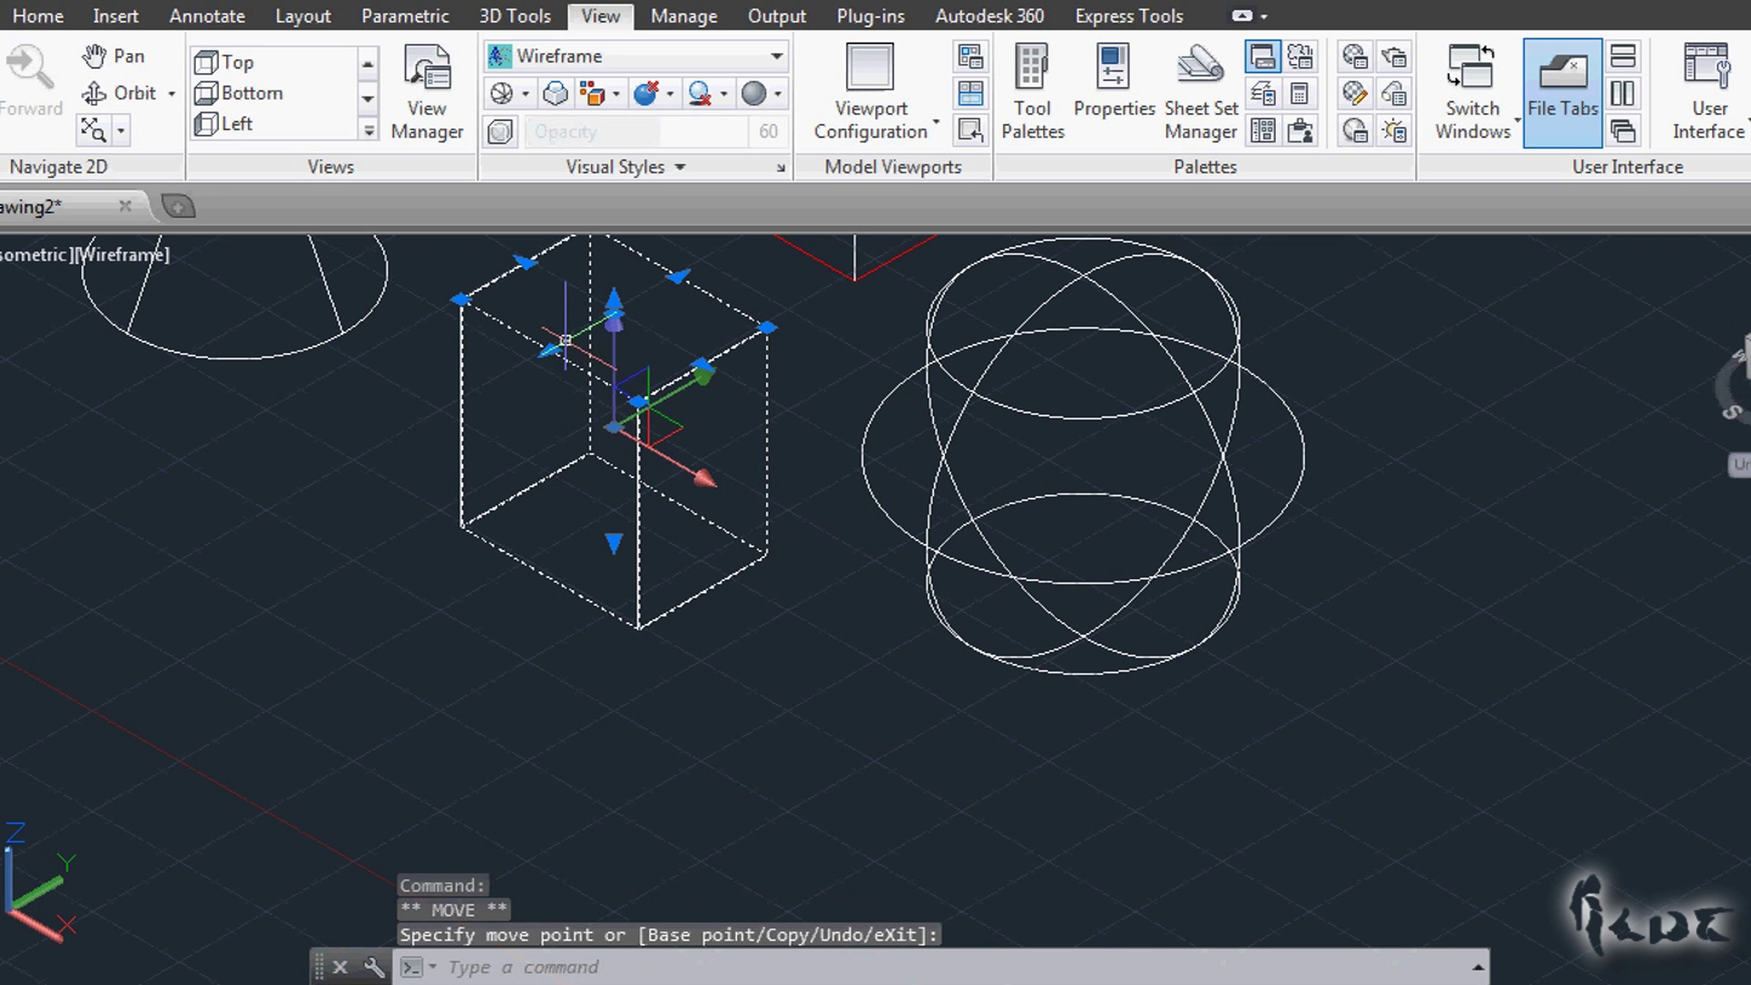
pyautogui.scroll(-5, 566, 340)
pyautogui.press('Escape')
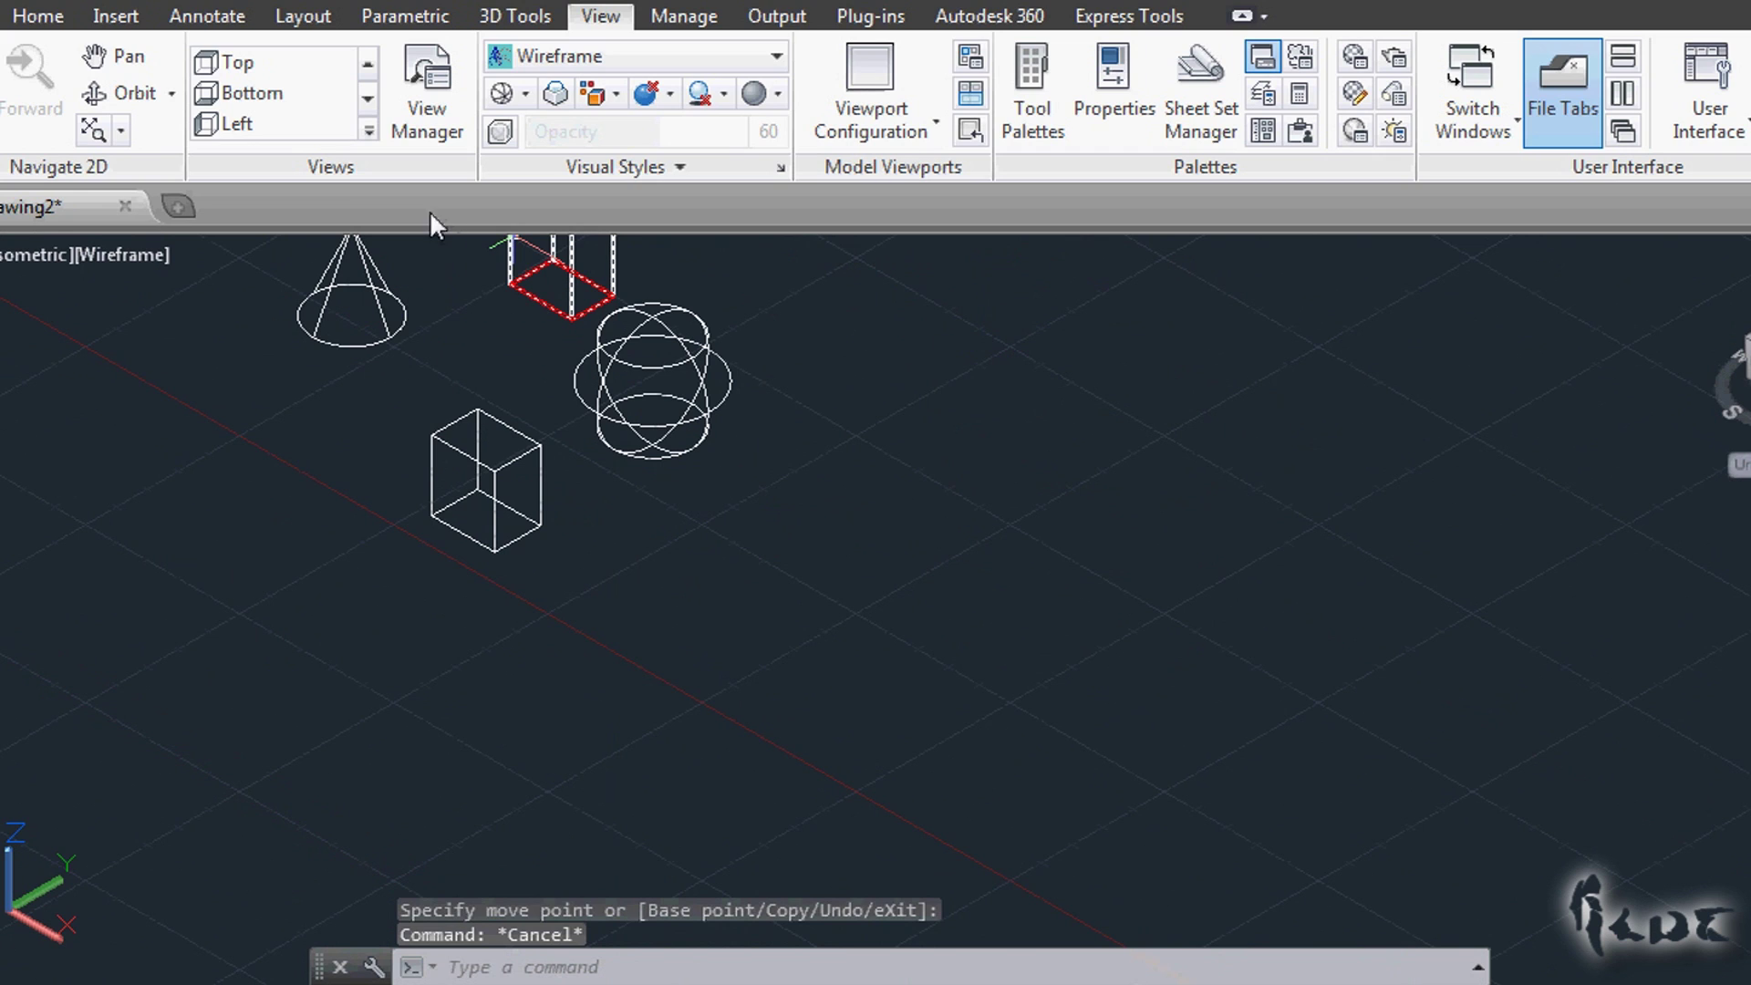
pyautogui.scroll(1, 55, 173)
# Step: Draw a closed Polysolid wall loop 100 units high and 5 wide
pyautogui.click(148, 173)
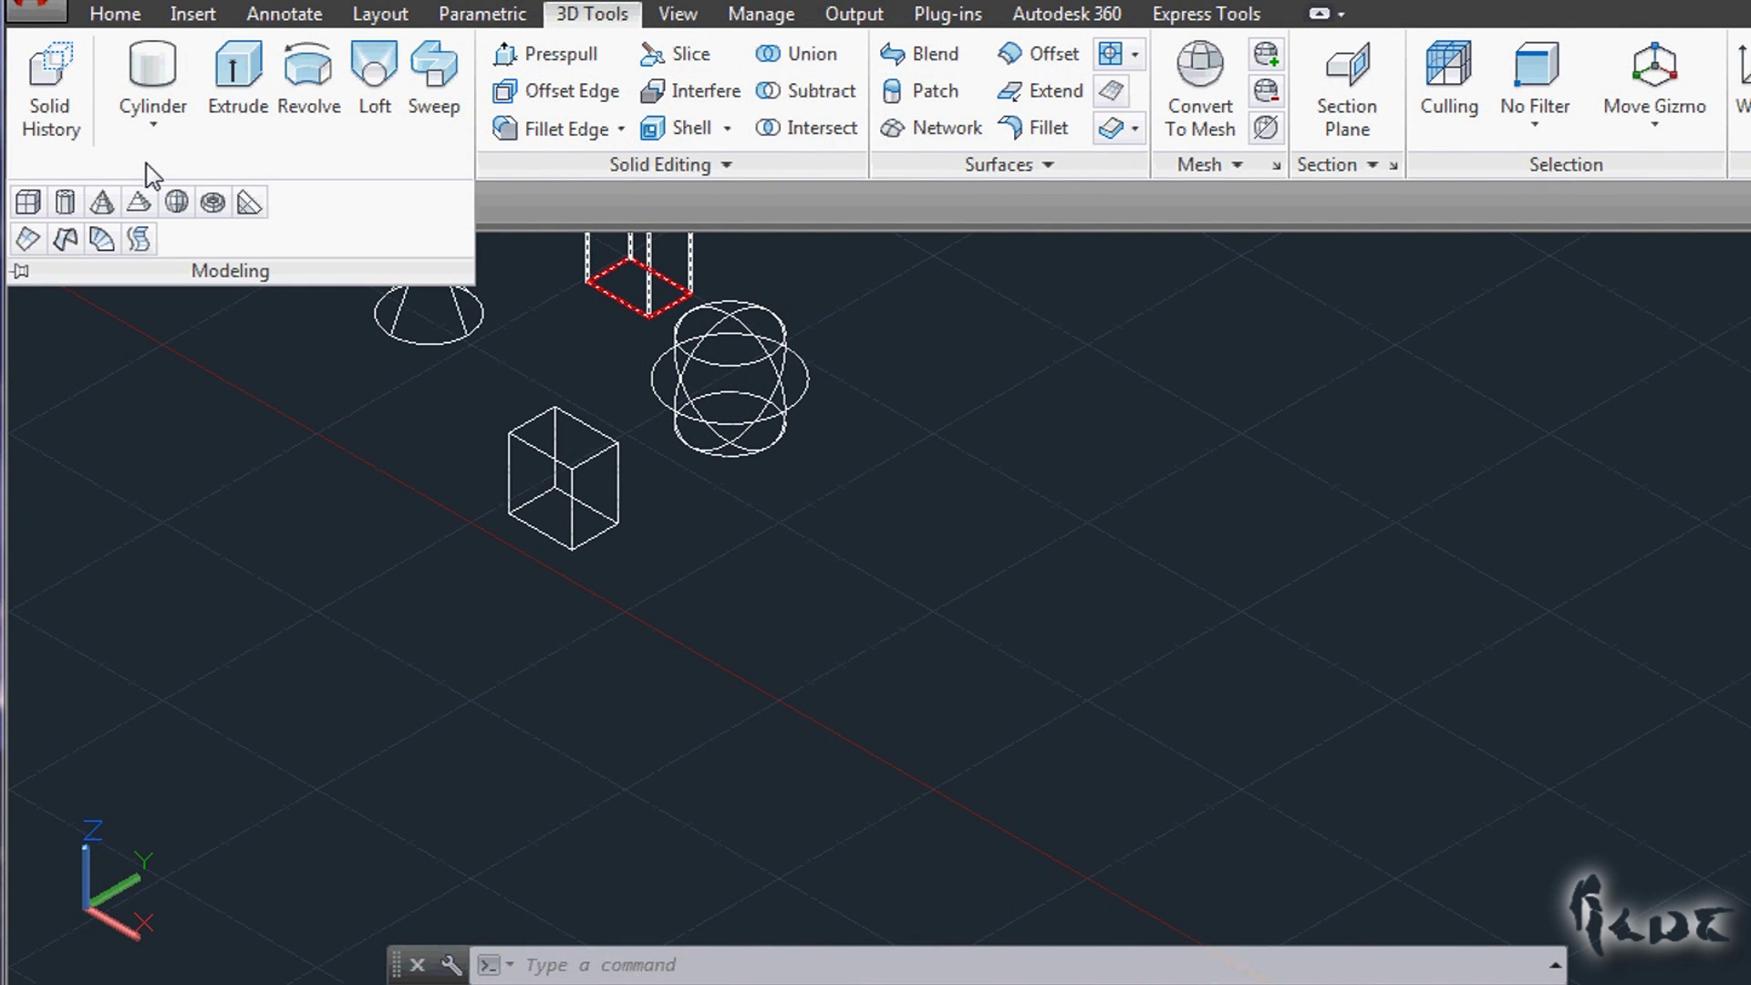
pyautogui.click(153, 114)
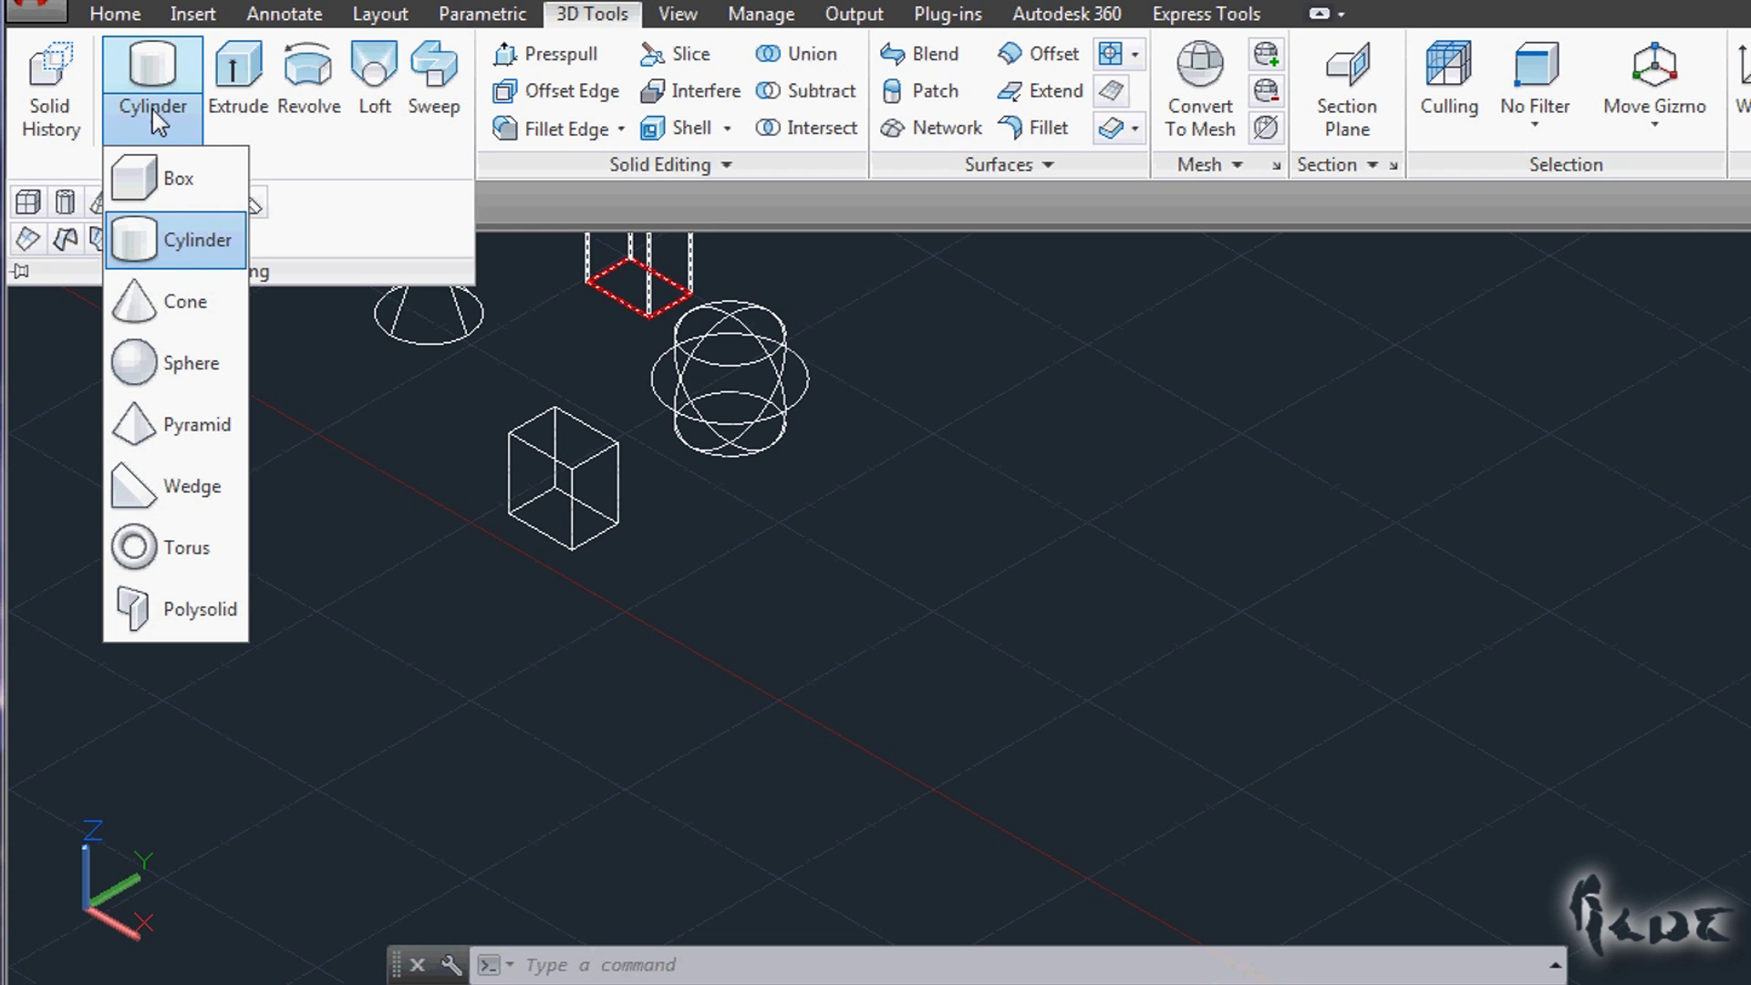
pyautogui.click(173, 609)
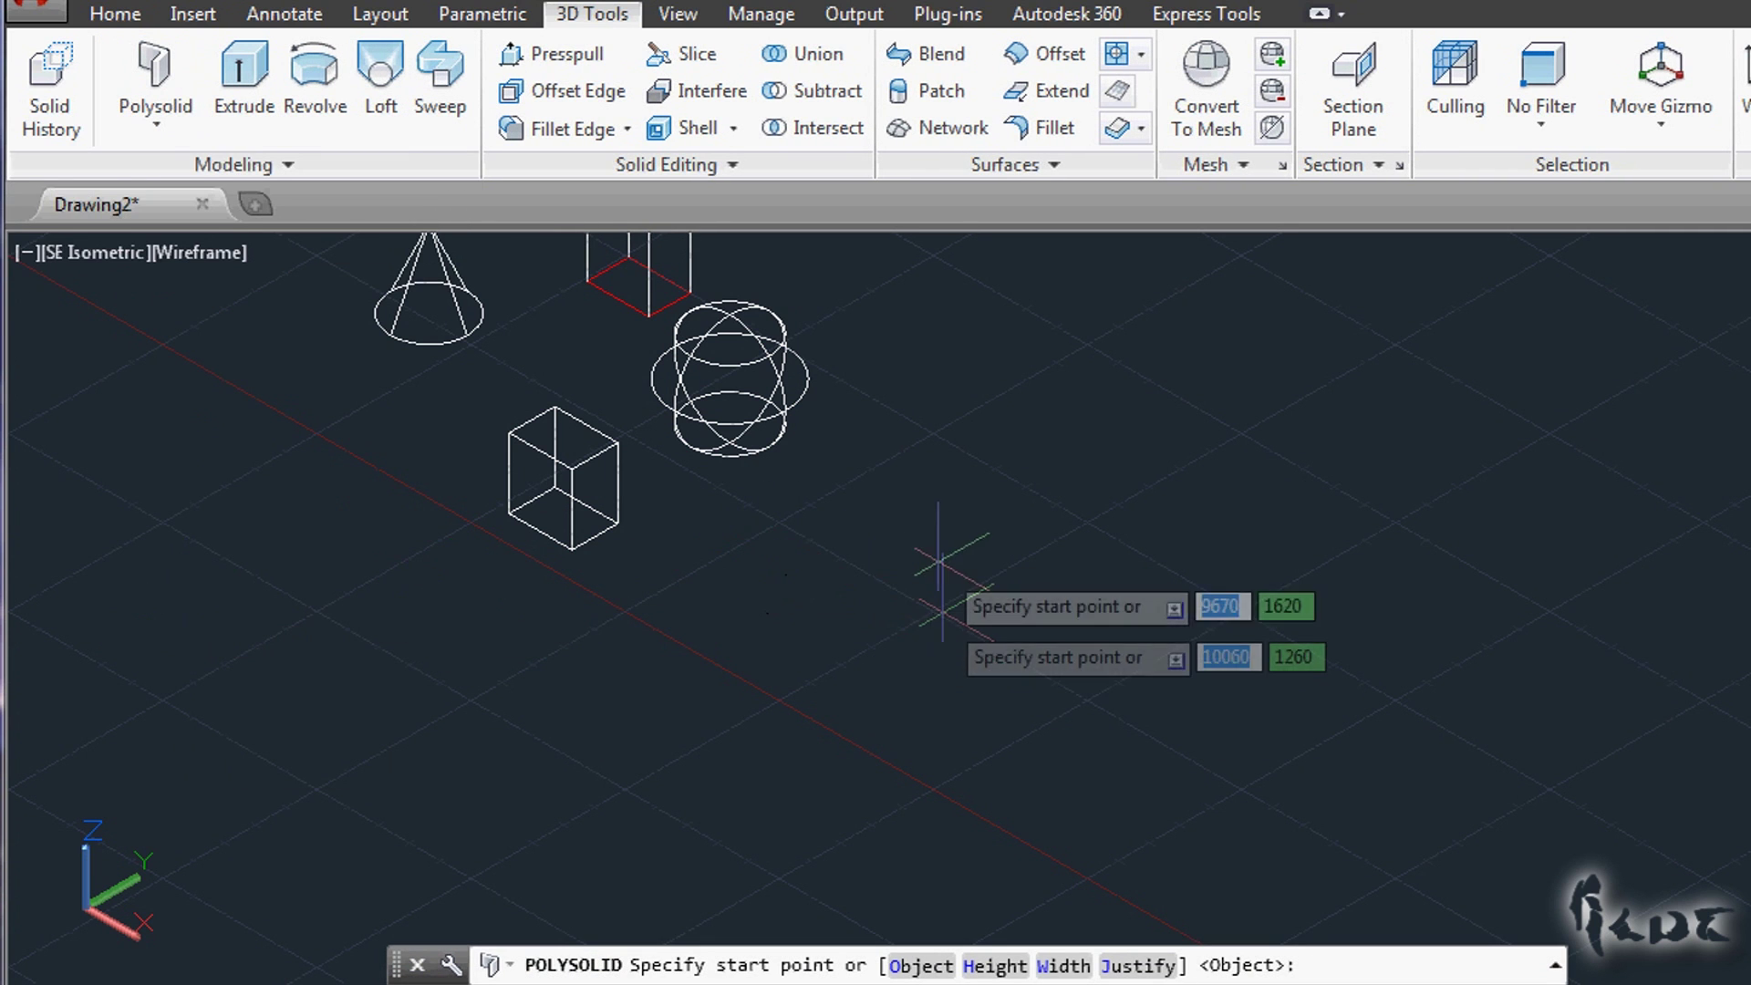
pyautogui.click(925, 546)
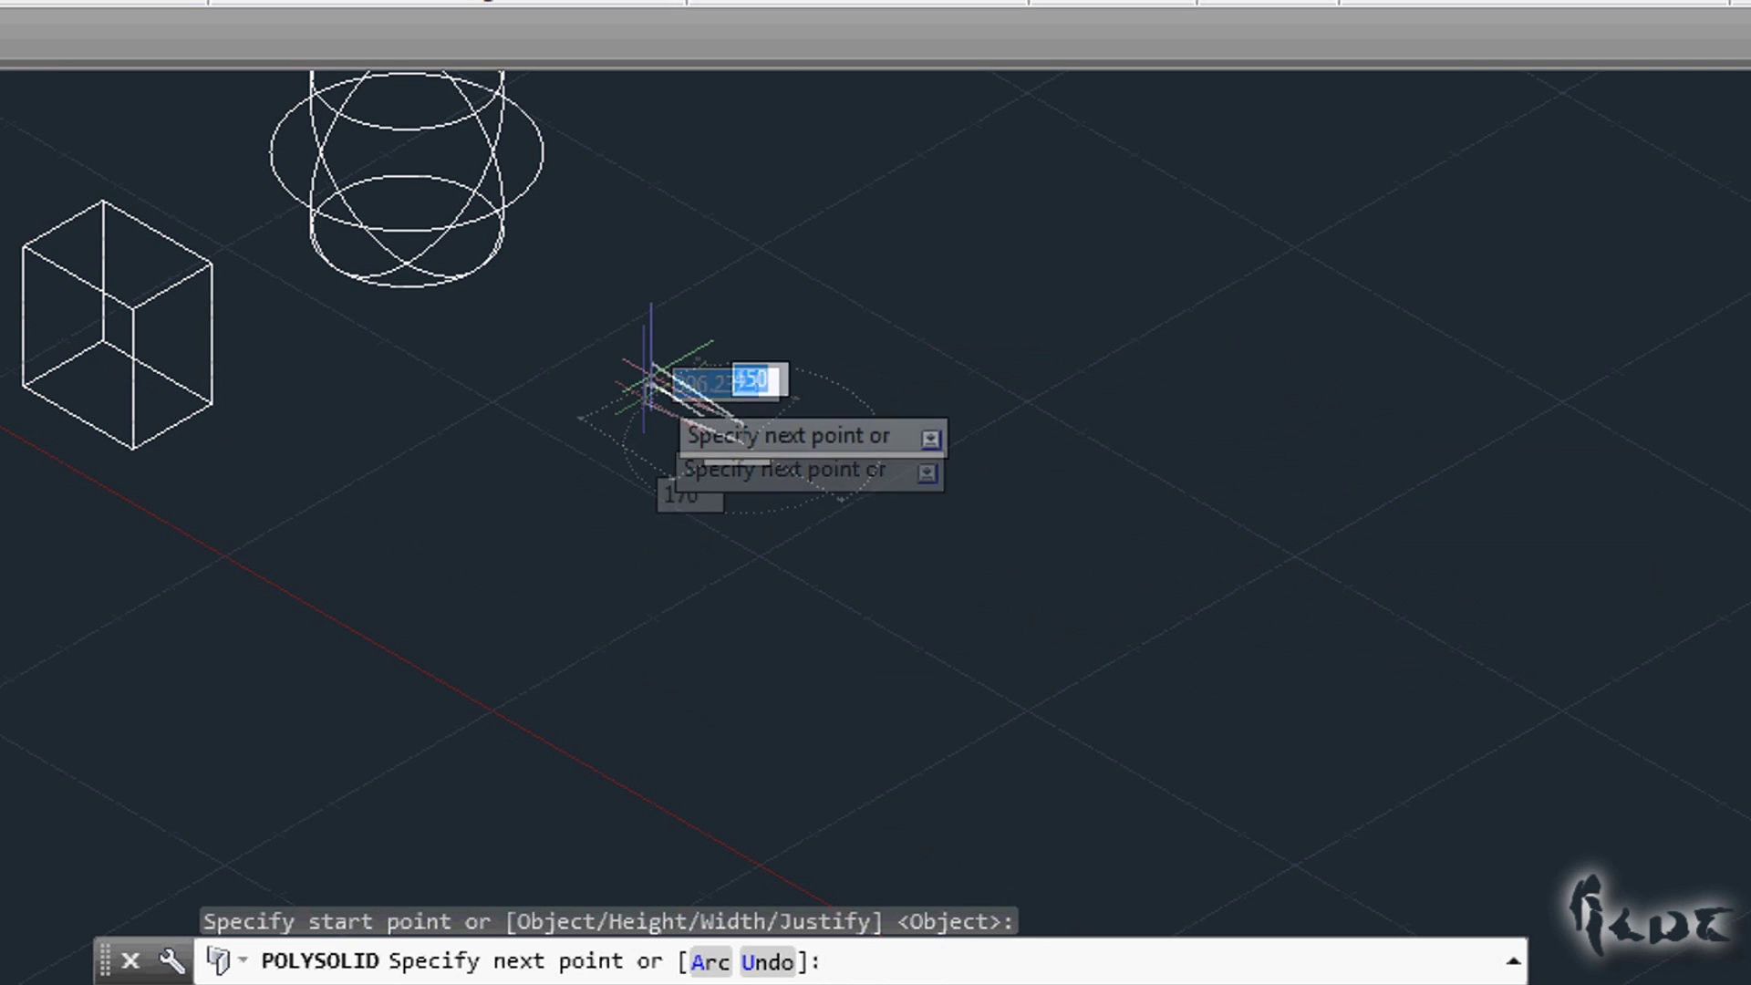
pyautogui.press('Escape')
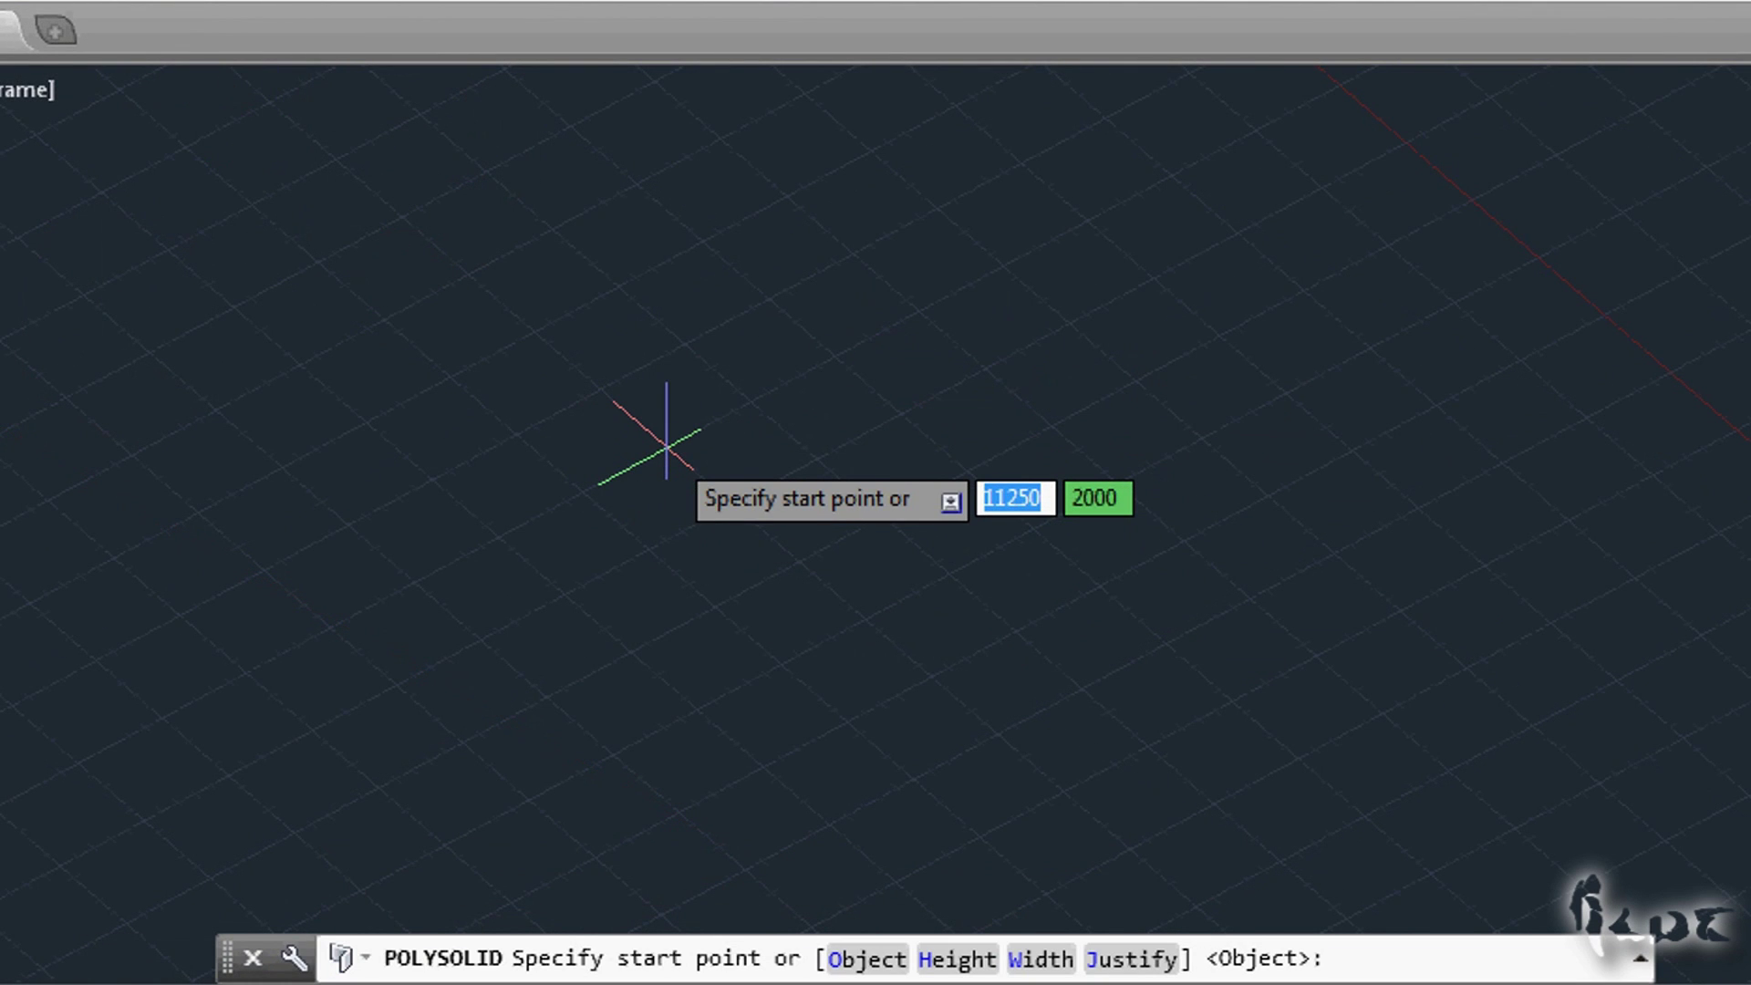
pyautogui.press('Return')
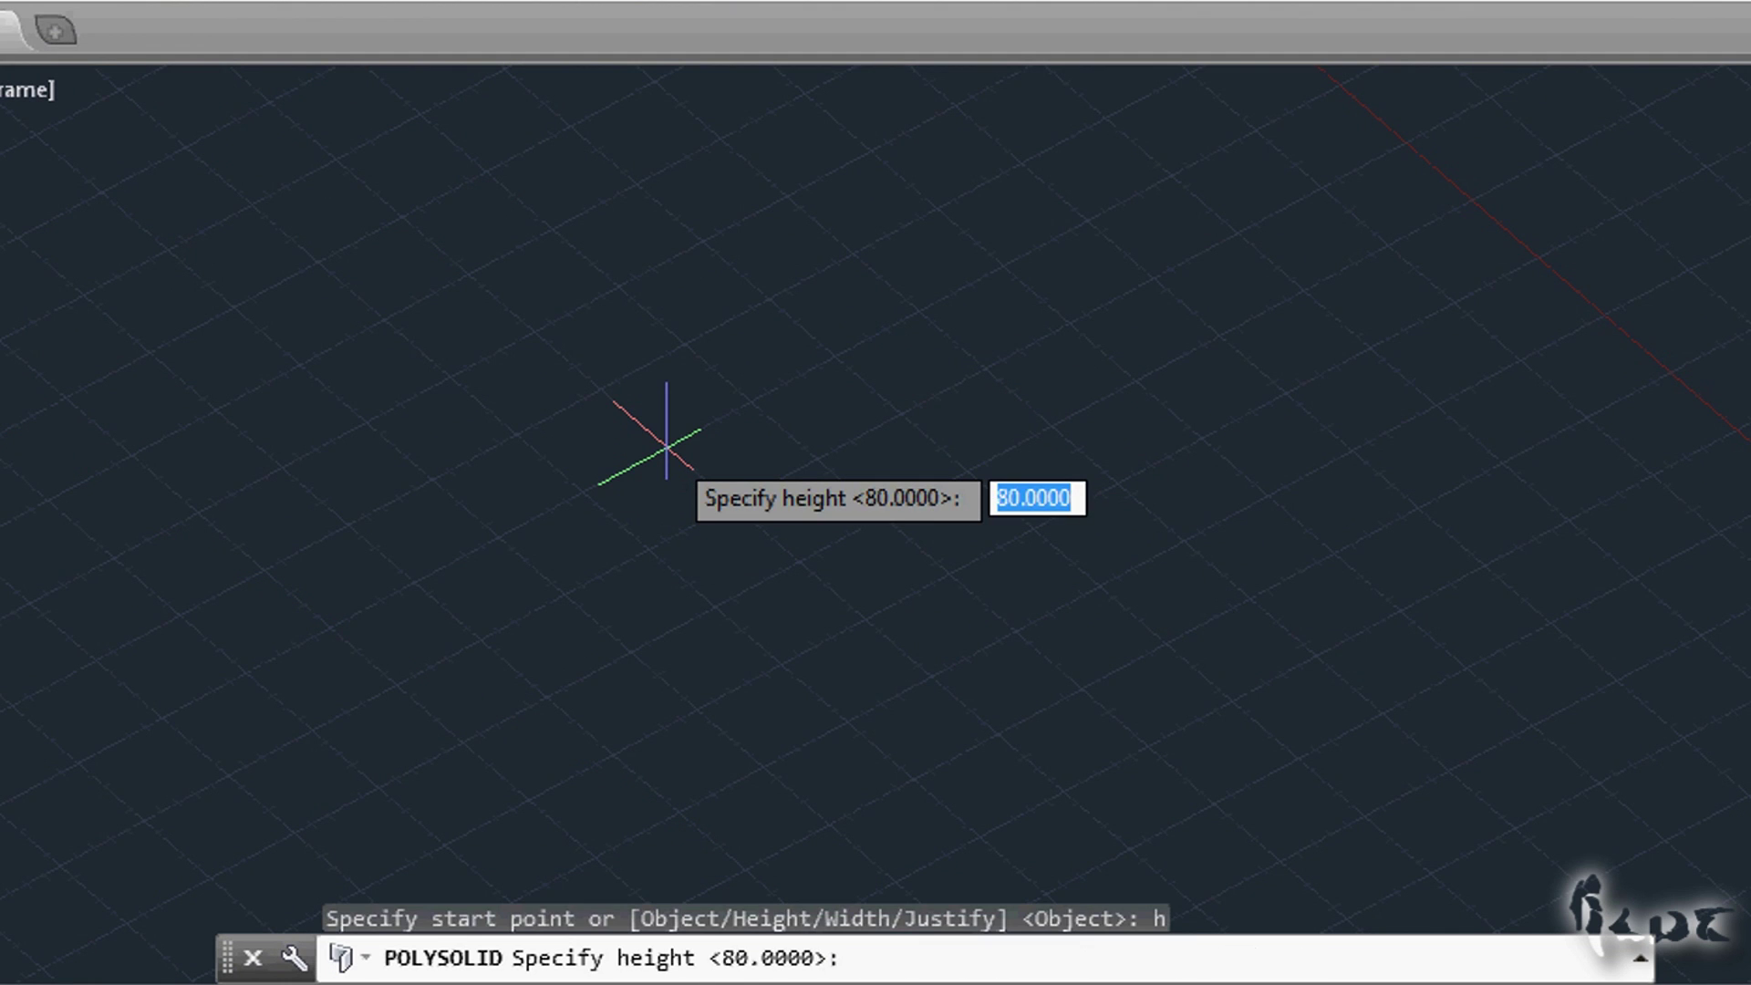
pyautogui.write('100')
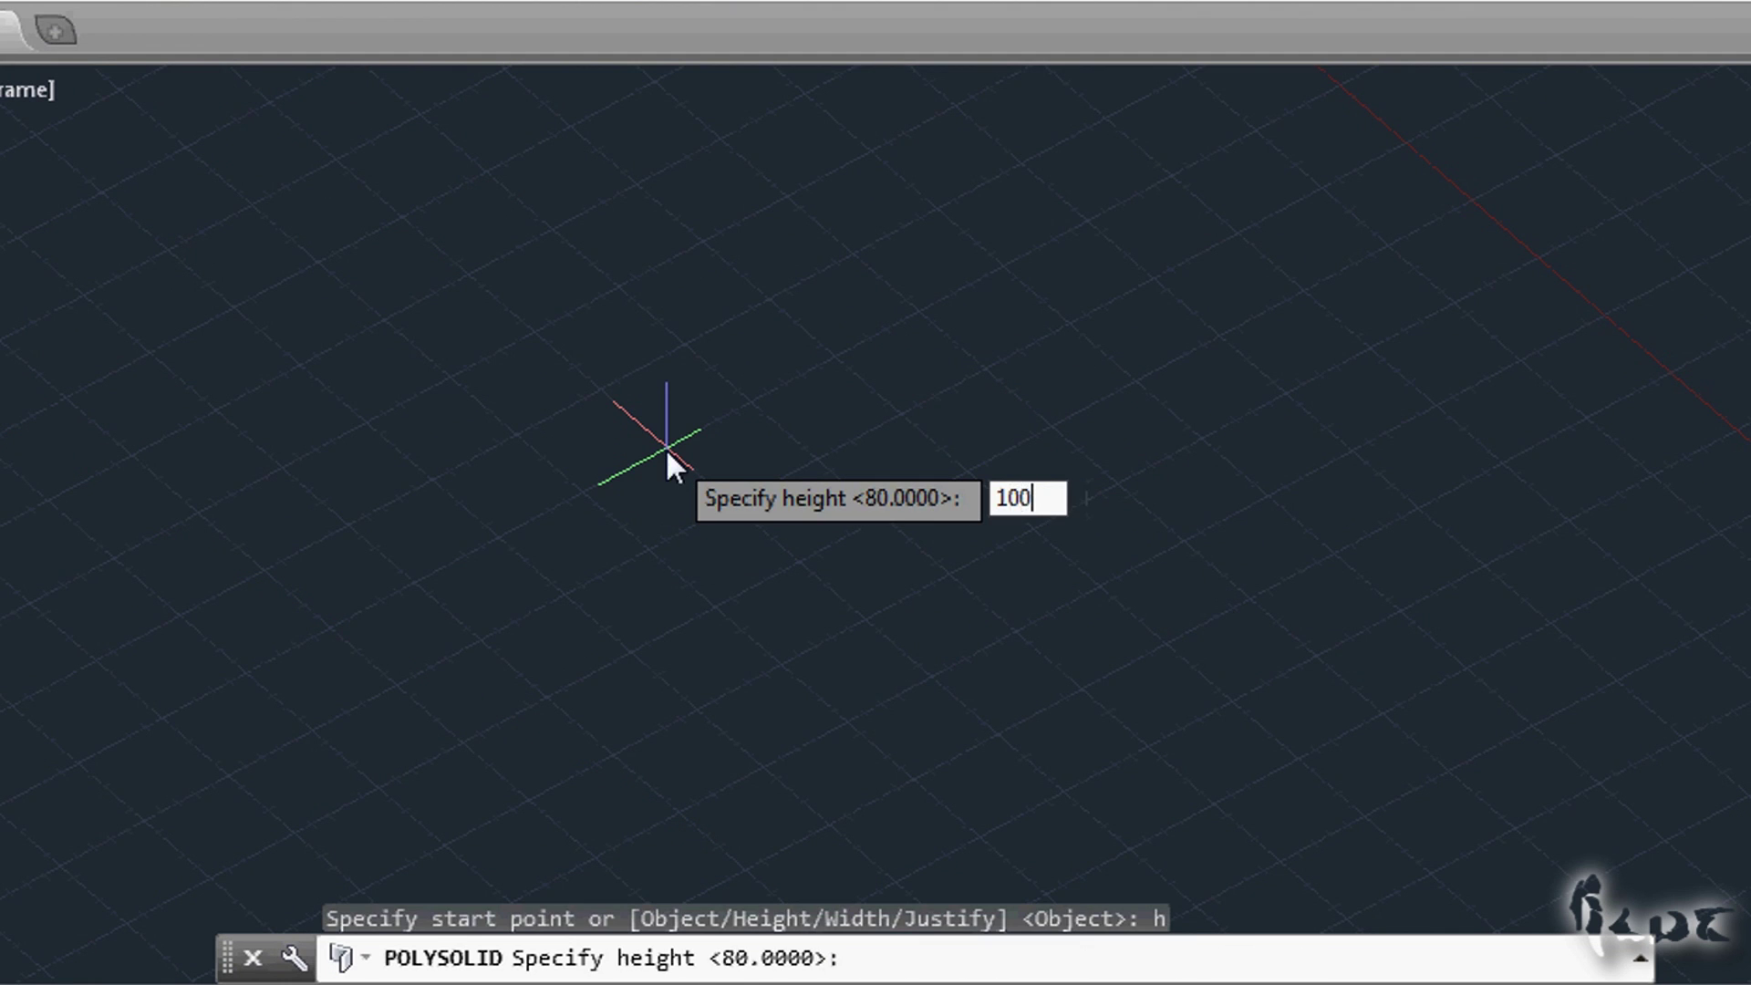
pyautogui.press('Return')
pyautogui.click(667, 443)
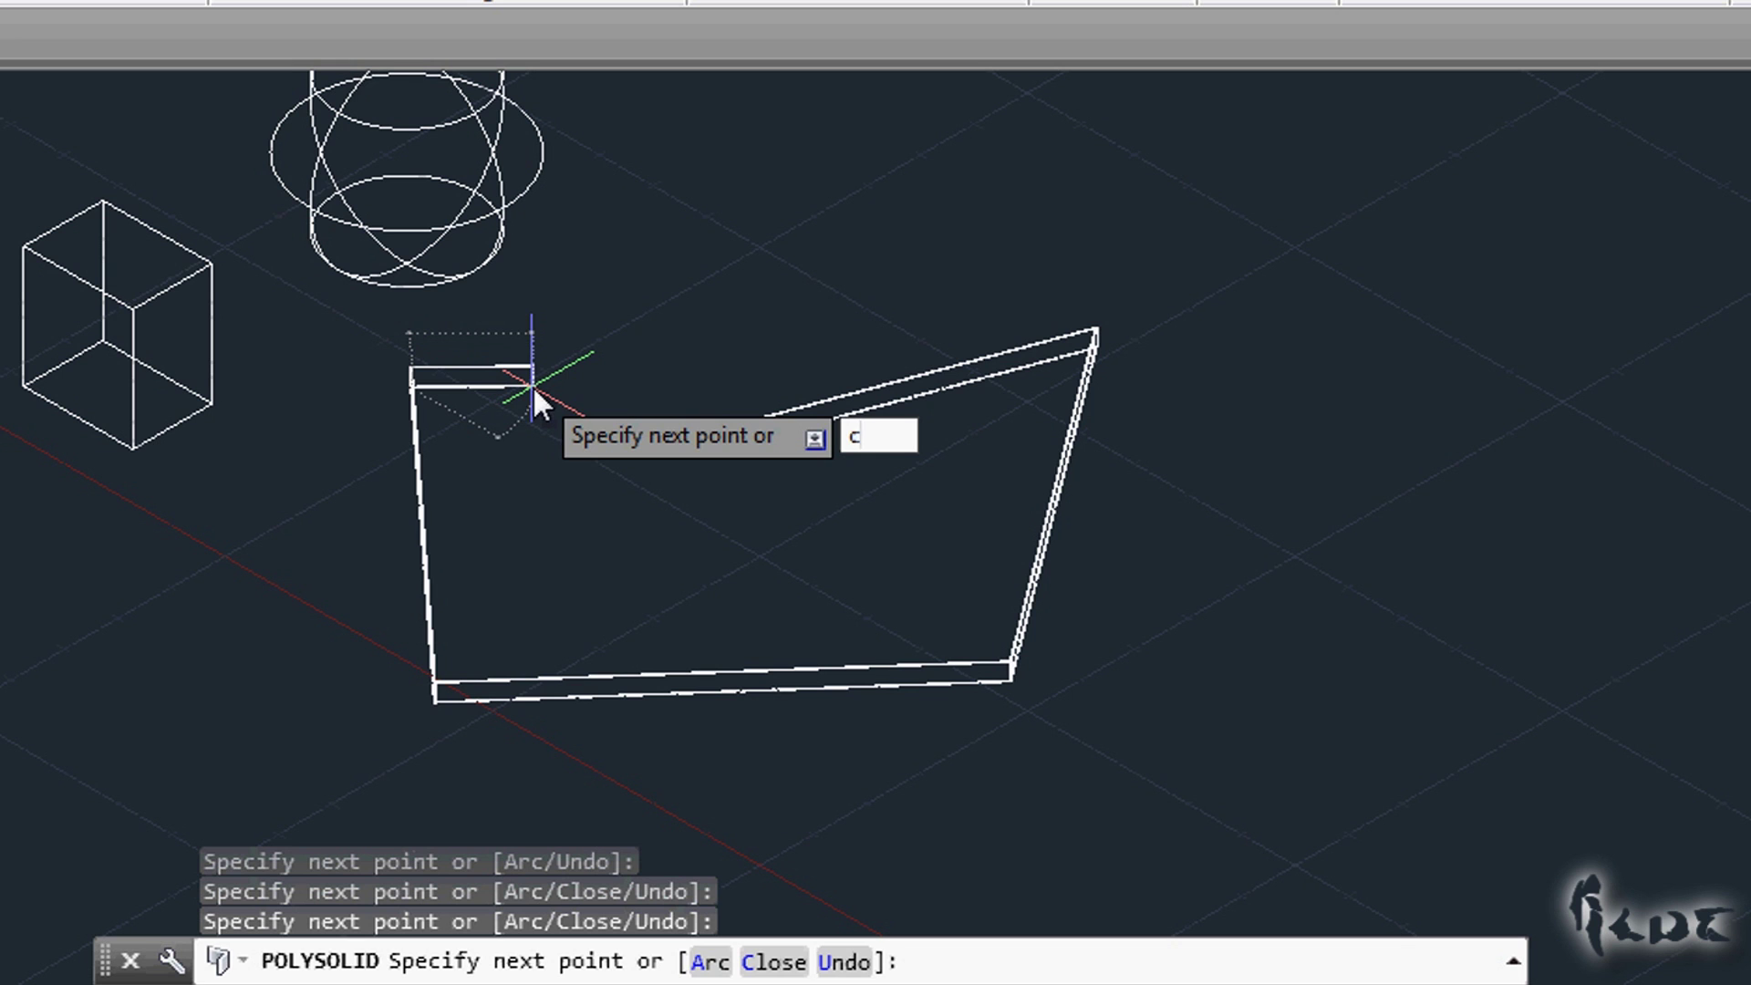
pyautogui.press('Return')
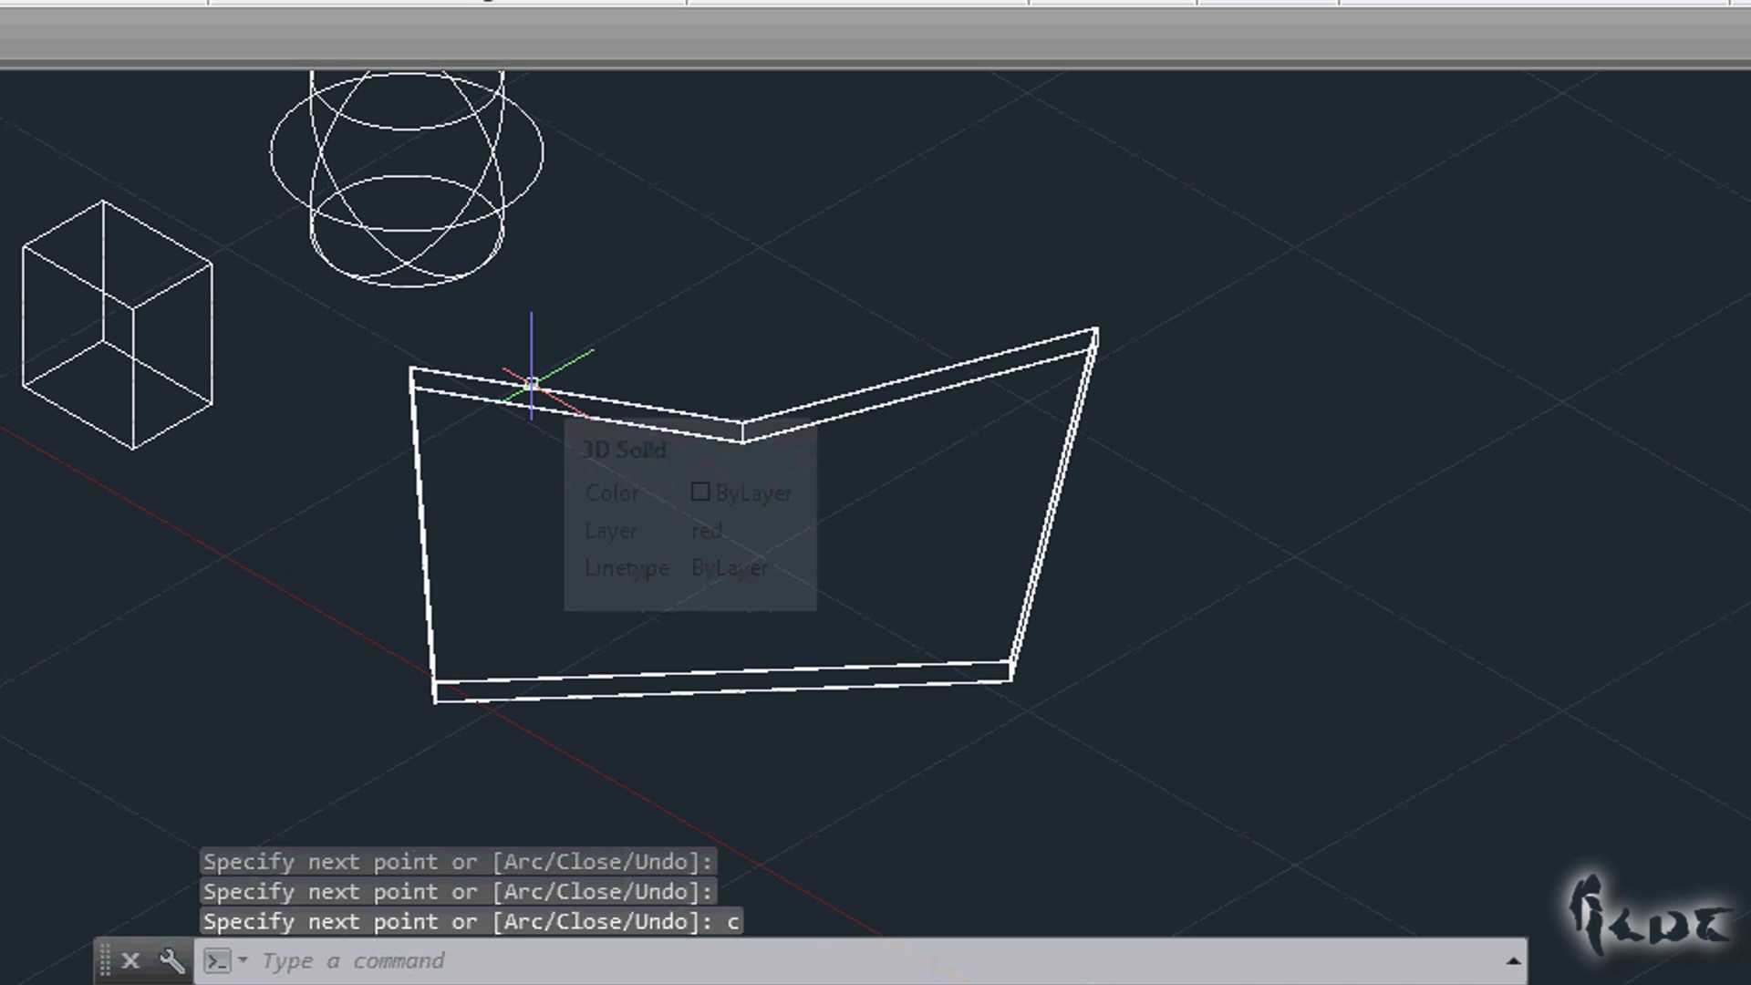
# Step: Select the polysolid, stretch its bottom edge, and switch the scene to Shaded
pyautogui.click(910, 402)
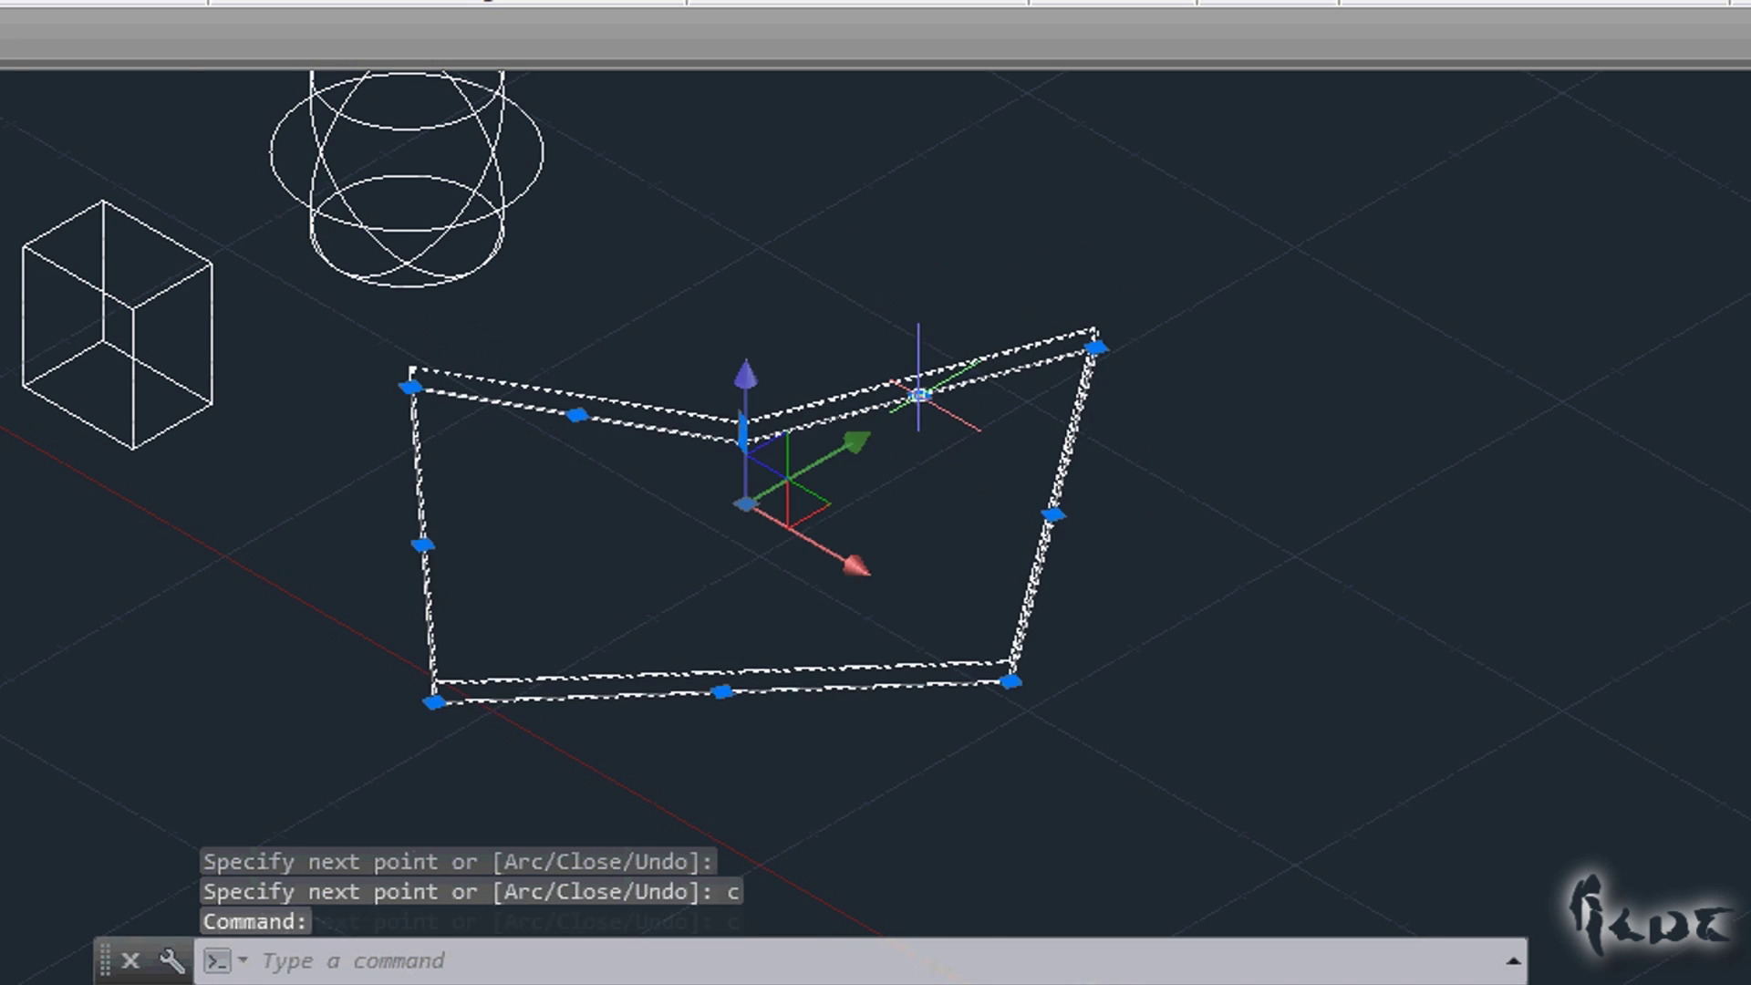
pyautogui.scroll(2, 730, 547)
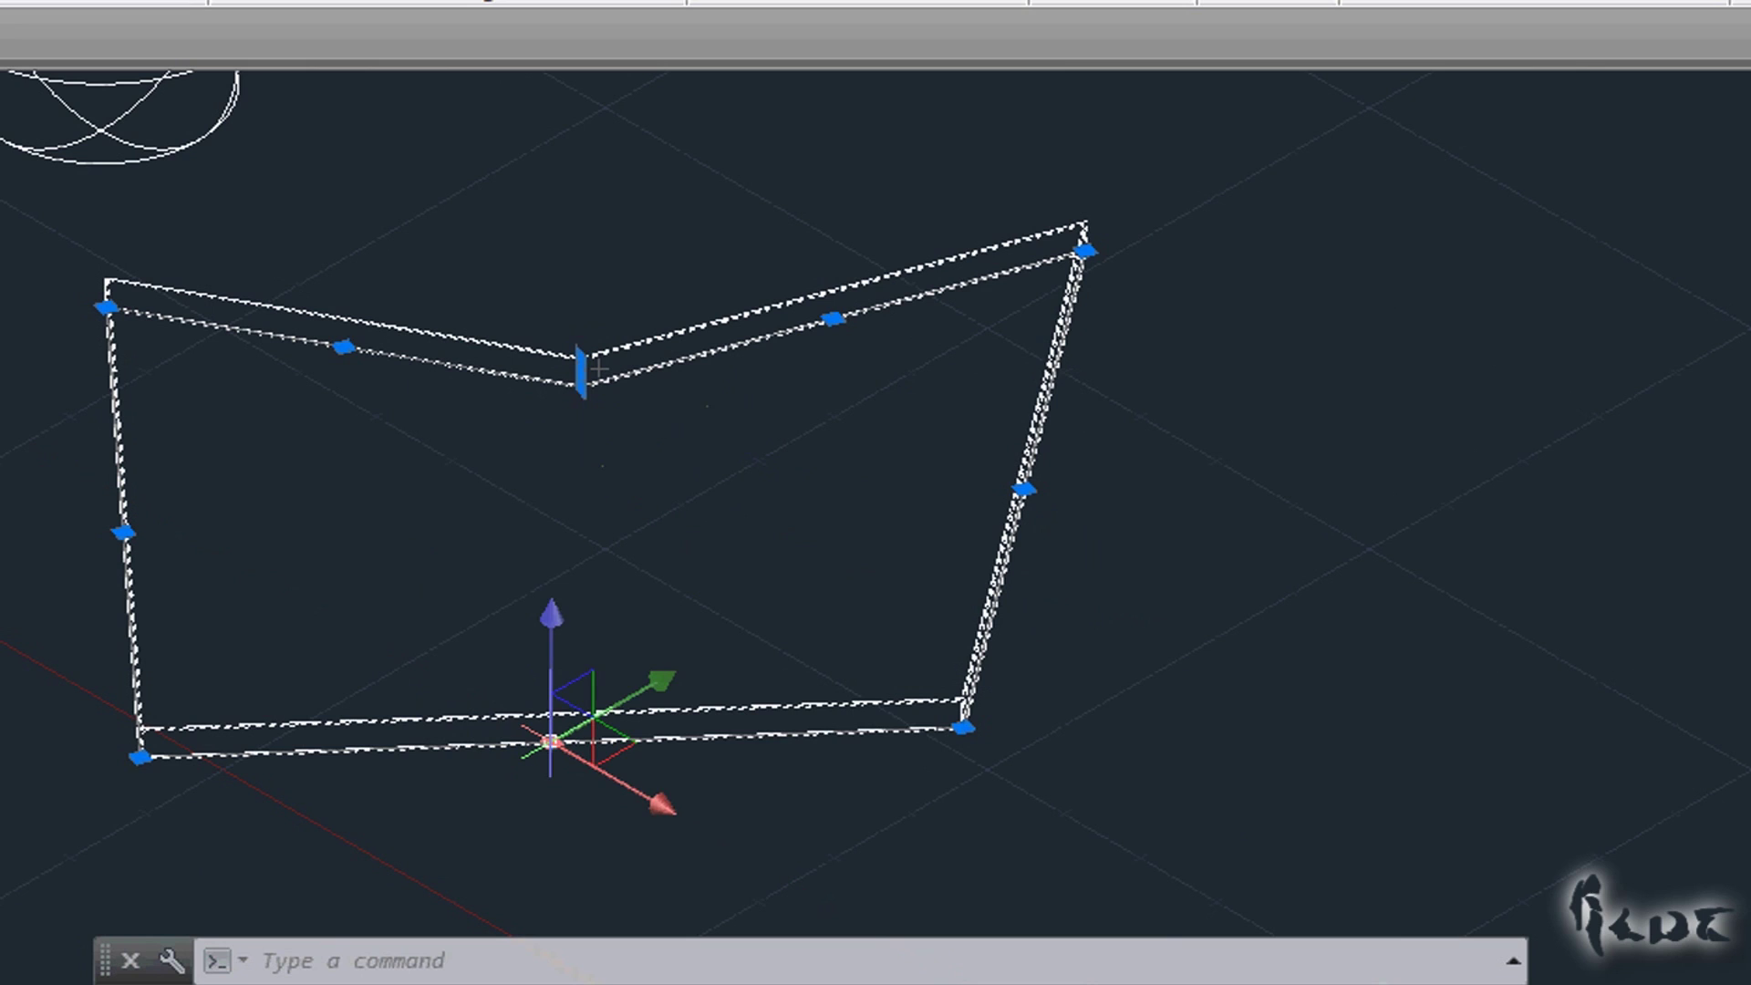
pyautogui.click(551, 741)
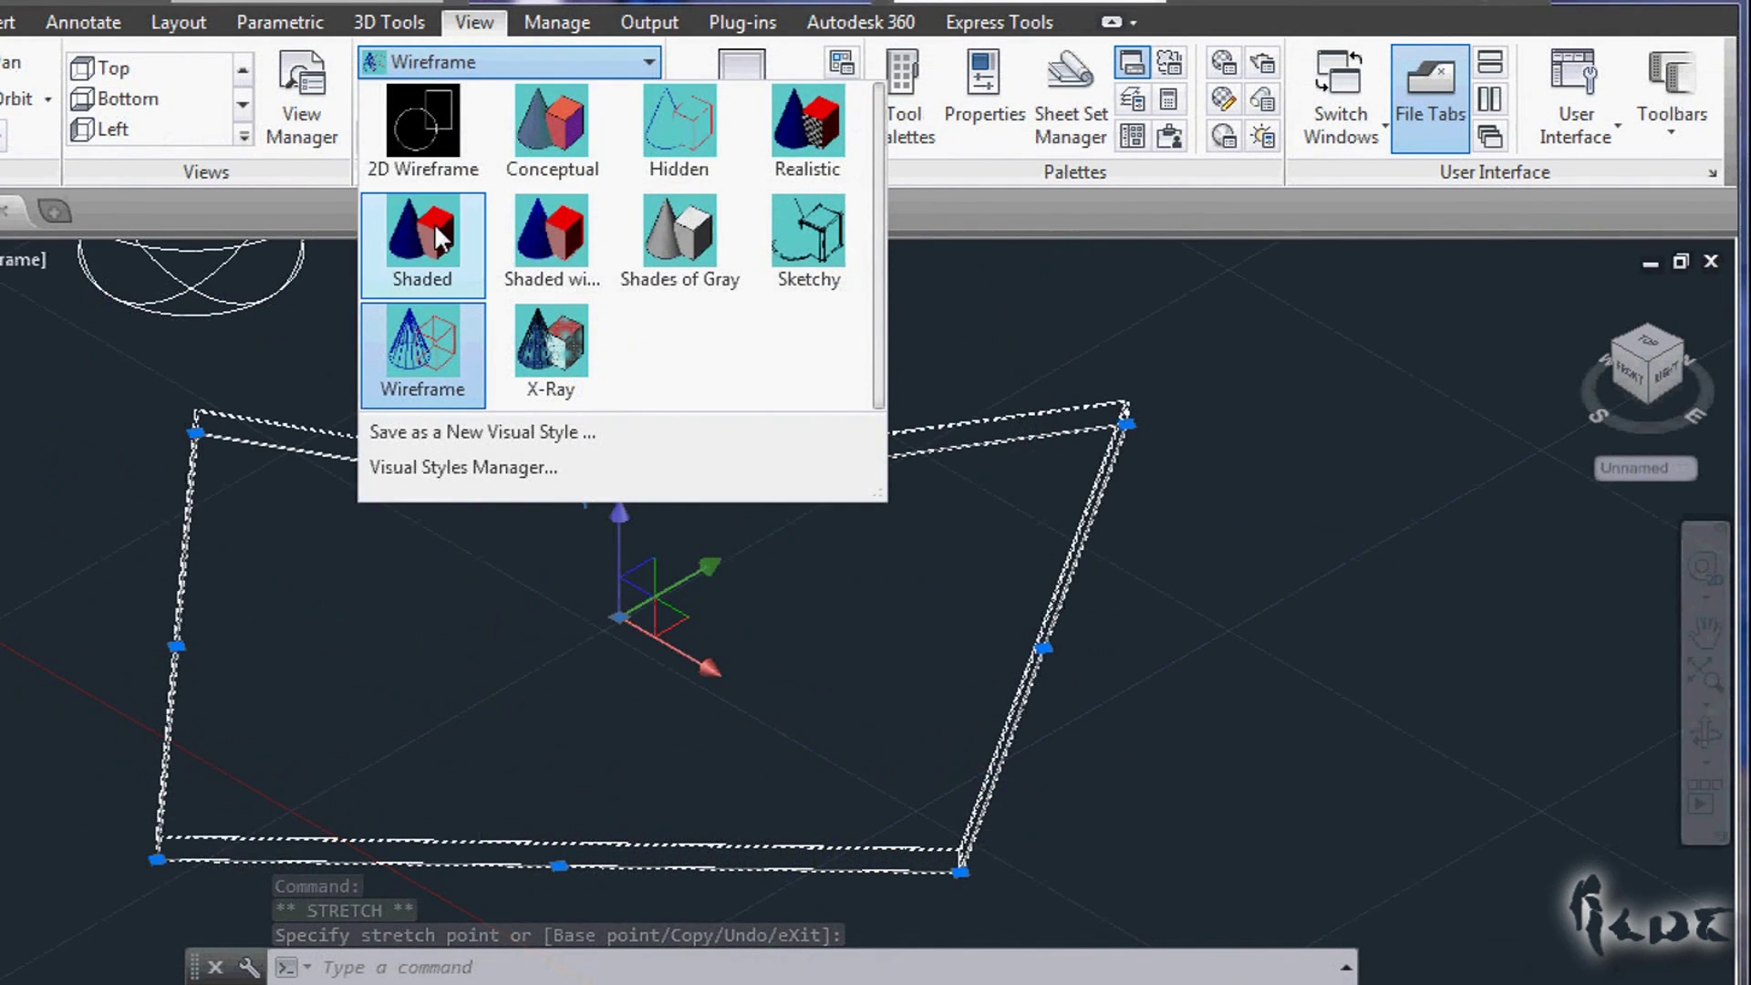
pyautogui.click(434, 223)
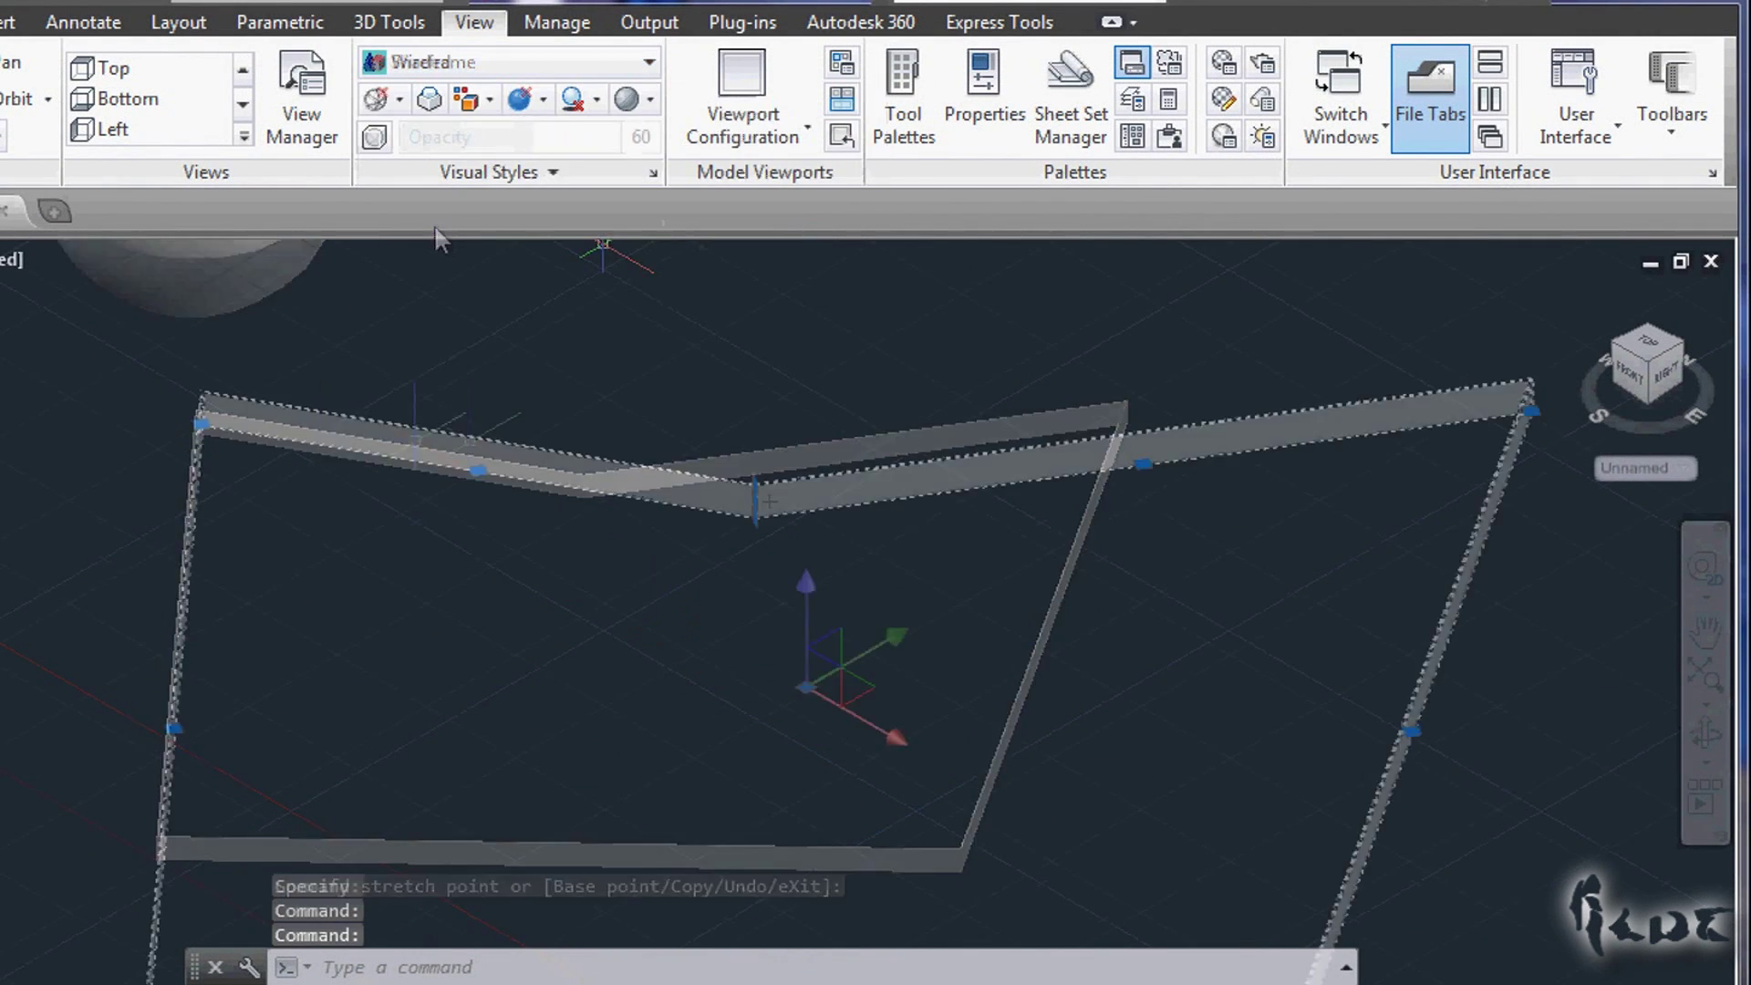
pyautogui.scroll(3, 891, 533)
pyautogui.scroll(4, 891, 534)
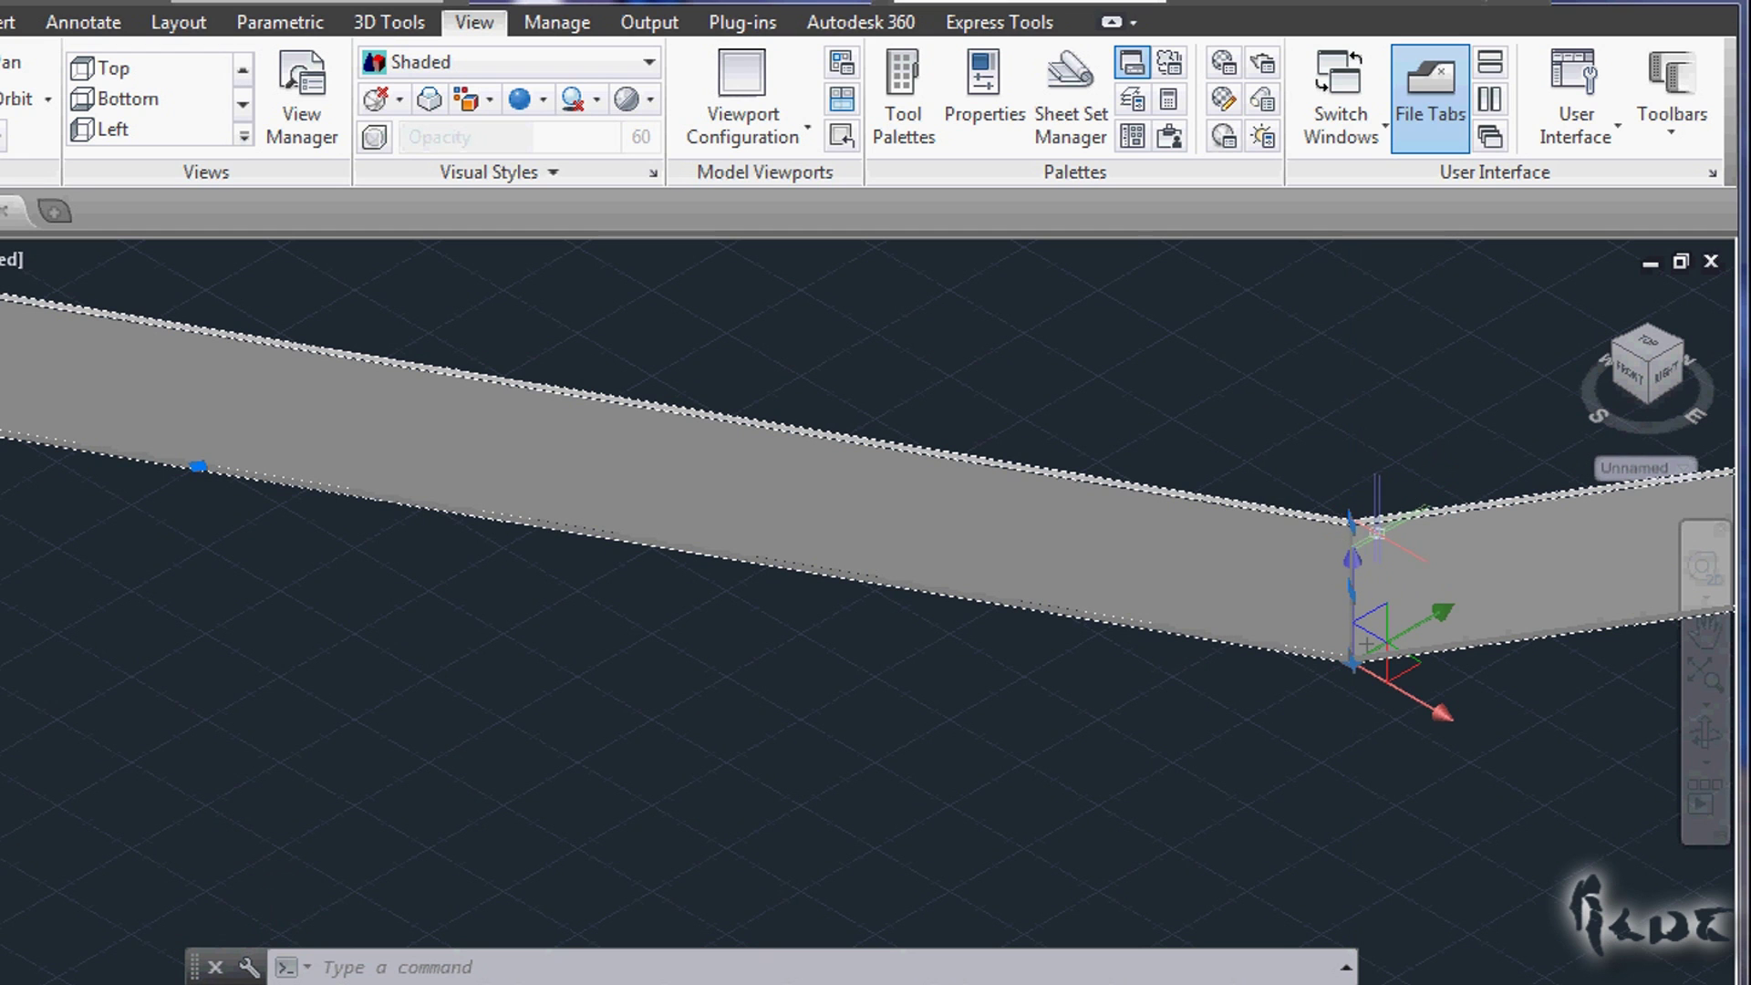
# Step: Stretch the polysolid wall at its corners while viewing it from above
pyautogui.click(1357, 651)
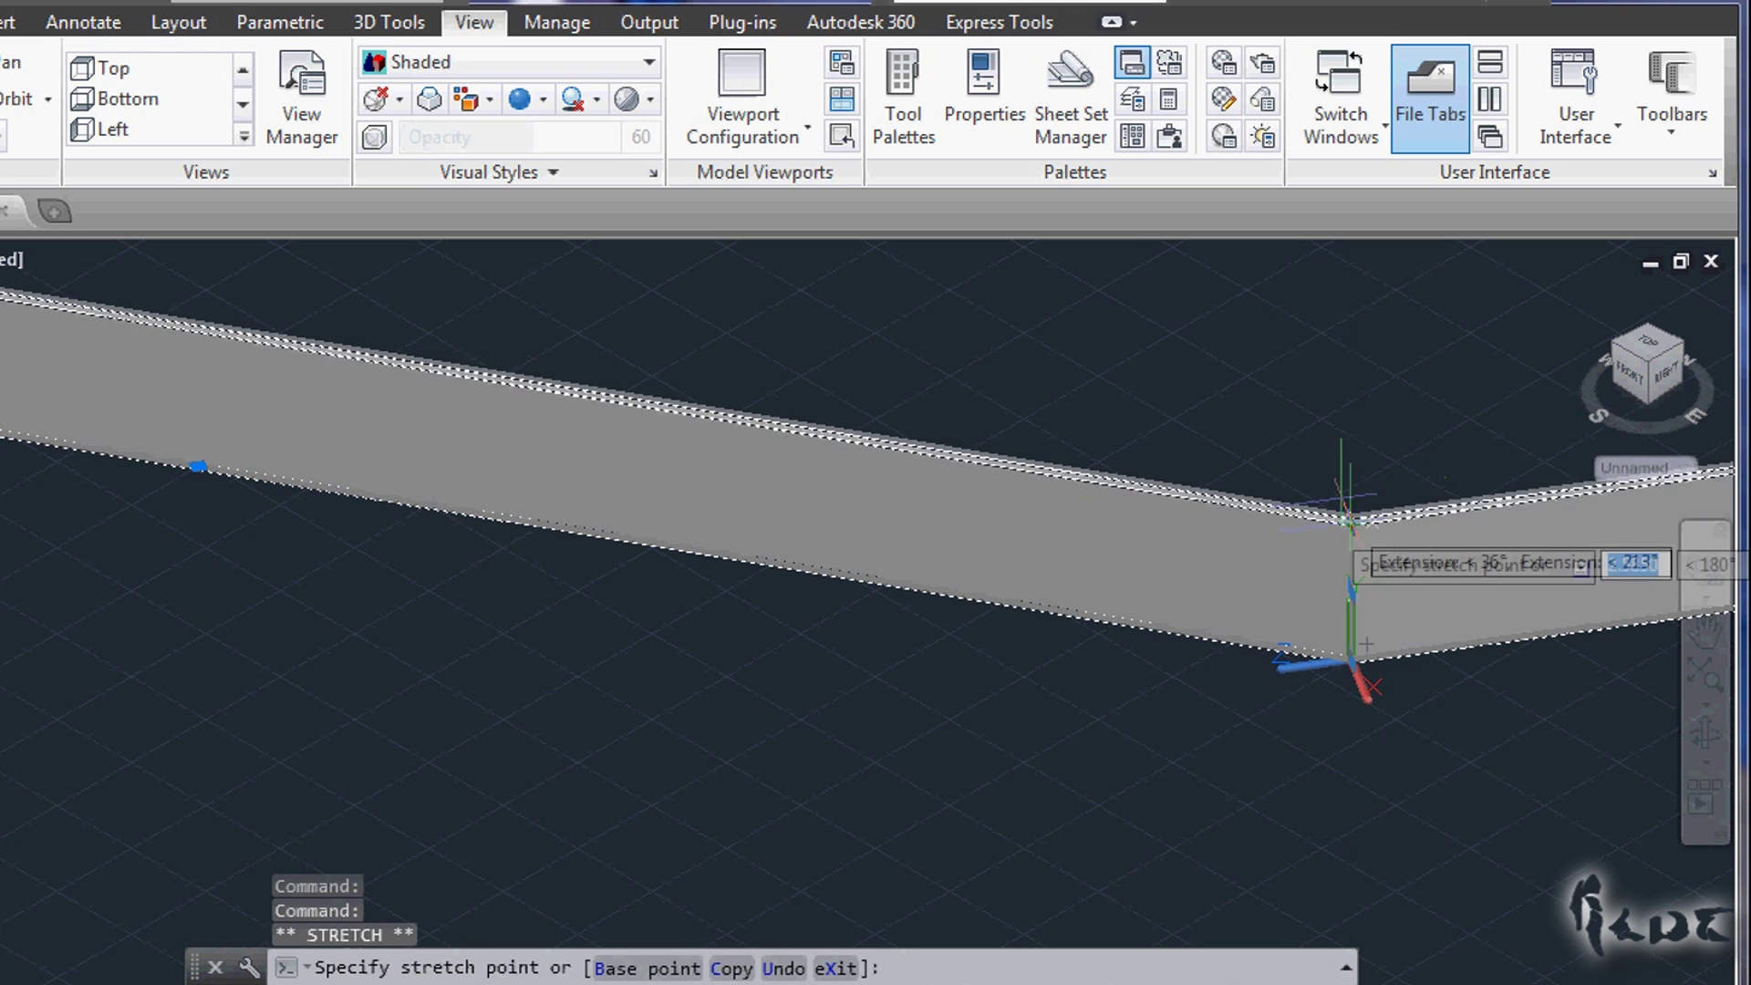
pyautogui.keyDown('shift'); pyautogui.moveTo(1330, 506); pyautogui.dragTo(880, 639, button='middle'); pyautogui.keyUp('shift')
pyautogui.press('Escape')
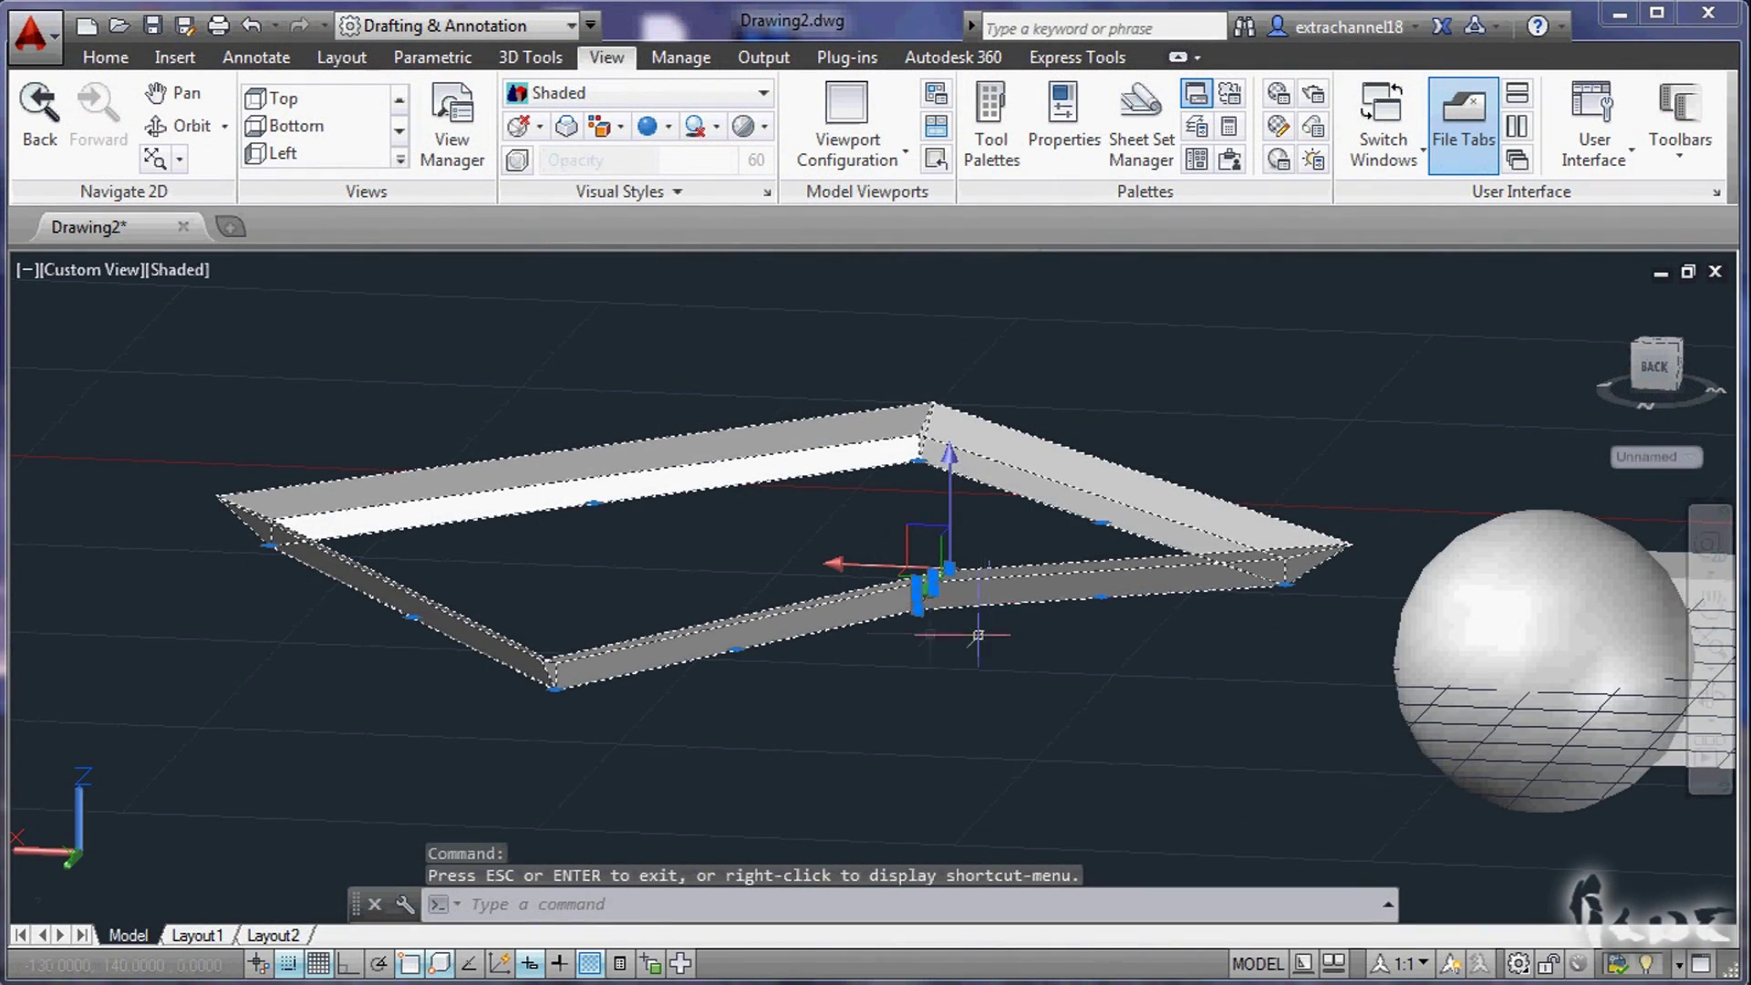
pyautogui.scroll(6, 978, 634)
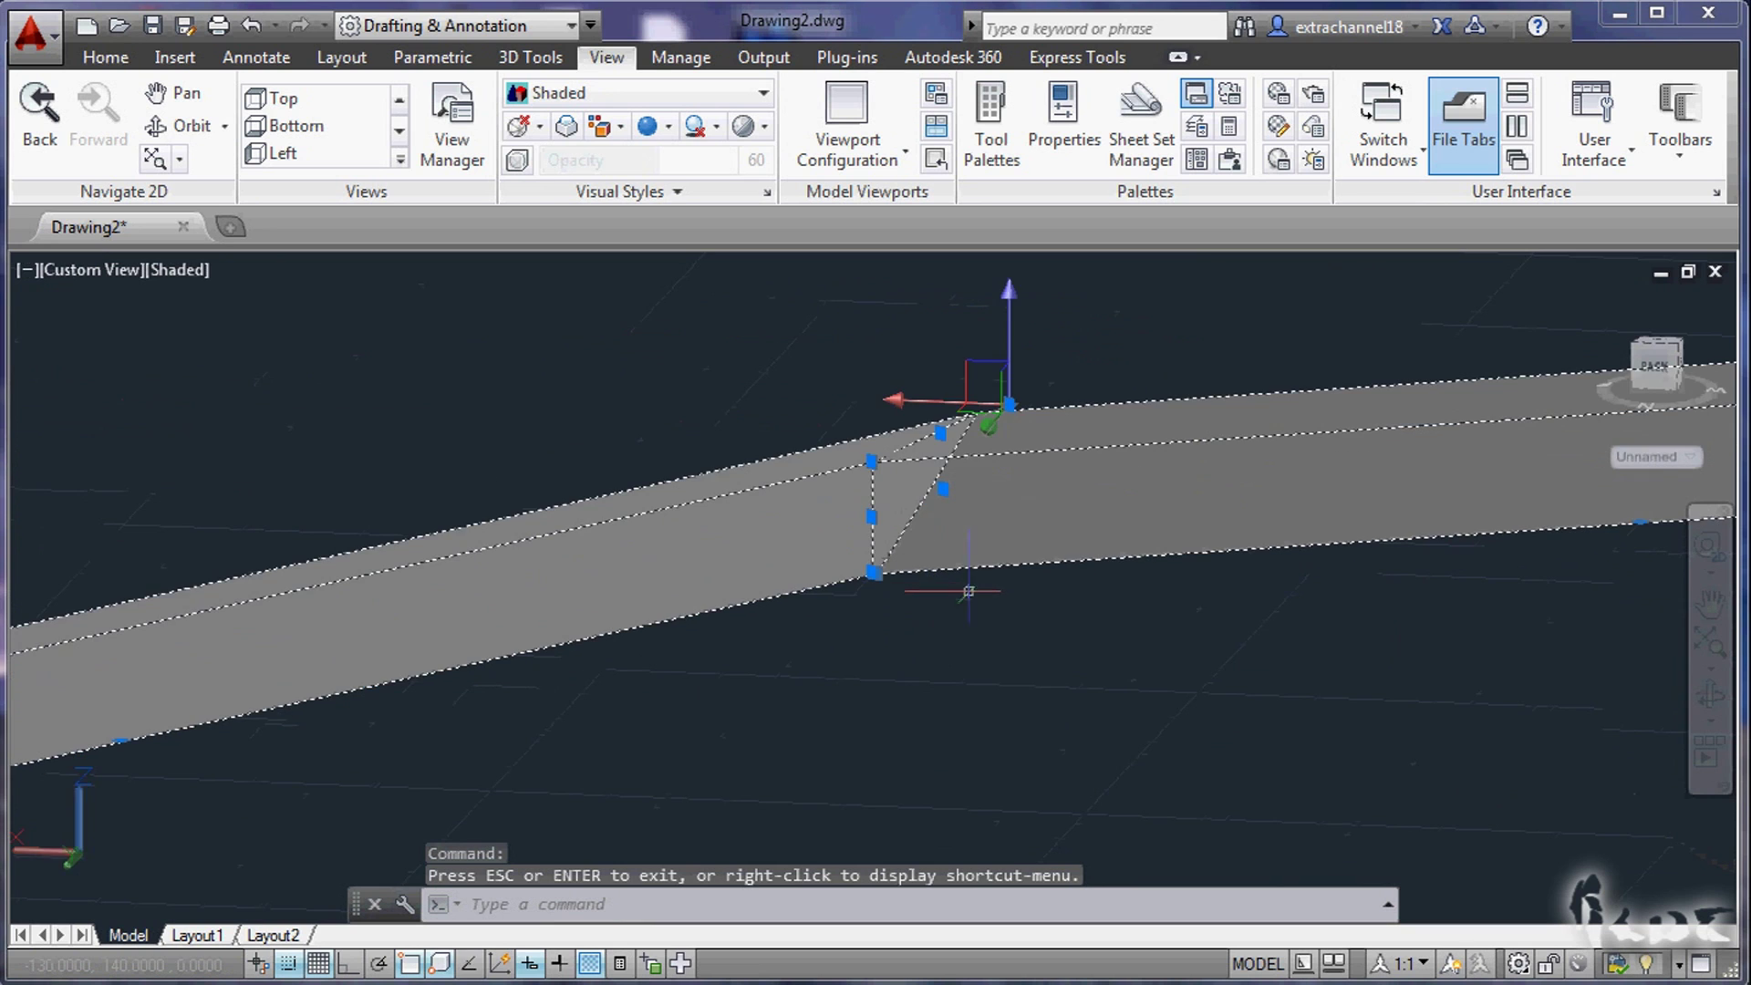
pyautogui.scroll(-6, 958, 483)
pyautogui.click(909, 498)
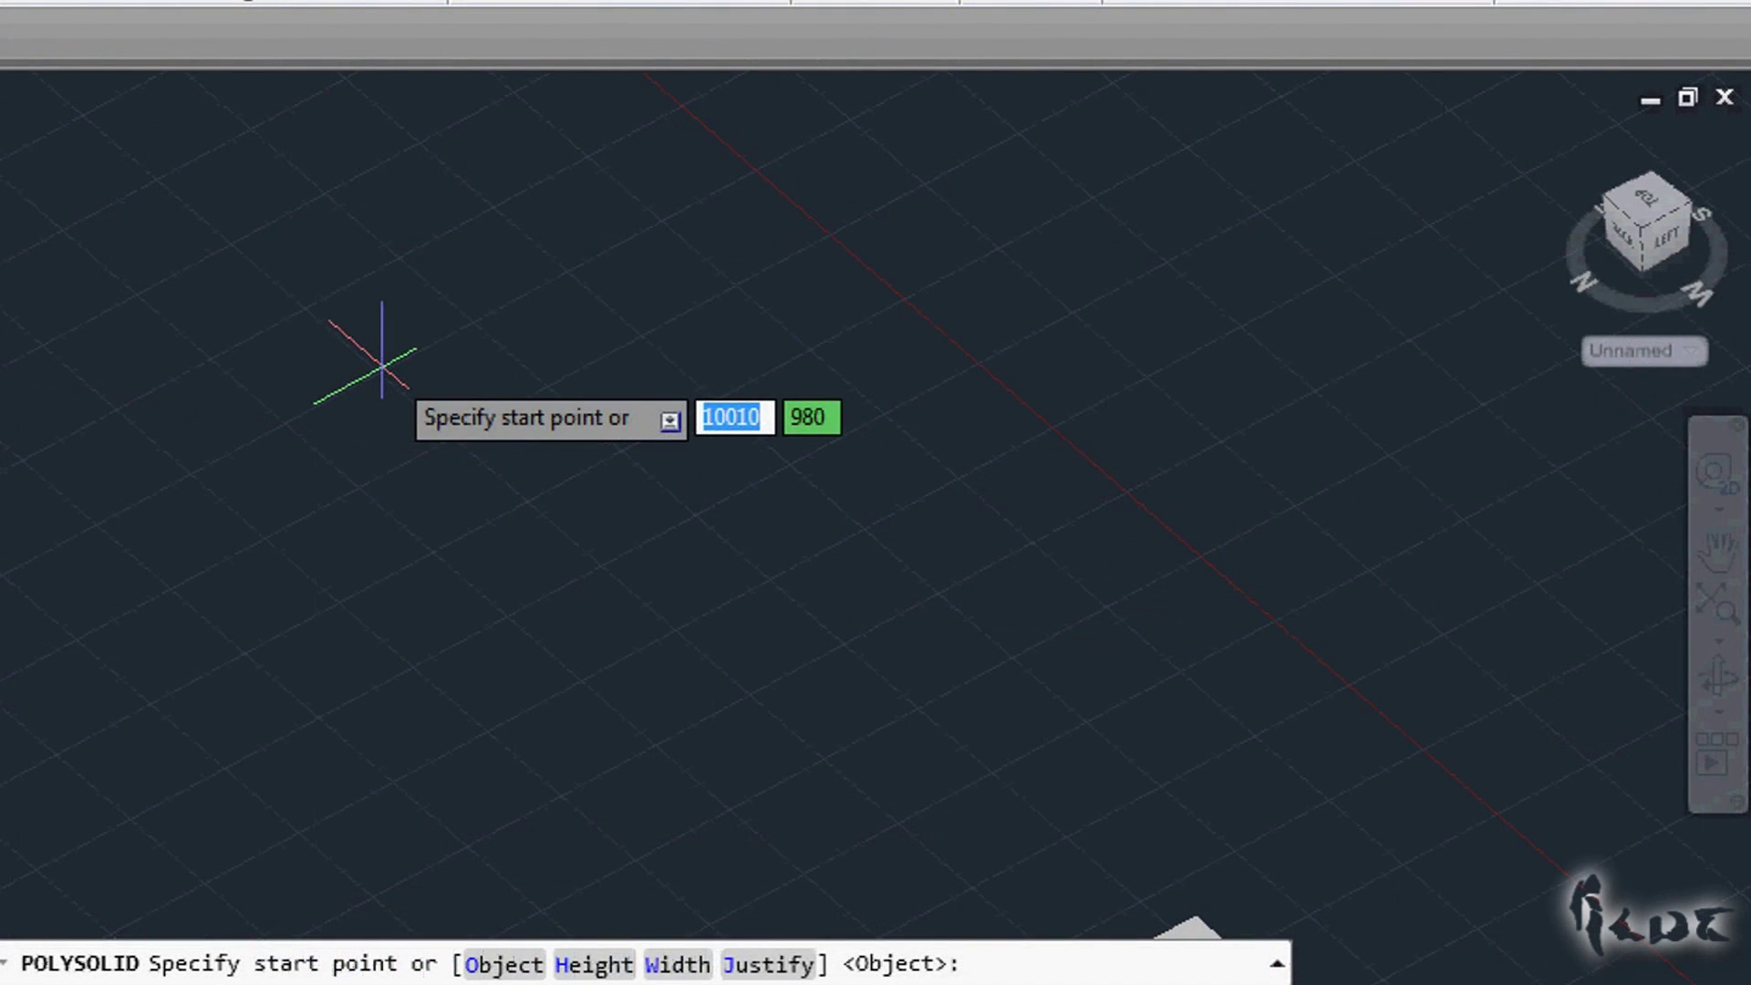
# Step: Start a new polysolid with one straight run followed by three arc segments
pyautogui.click(380, 357)
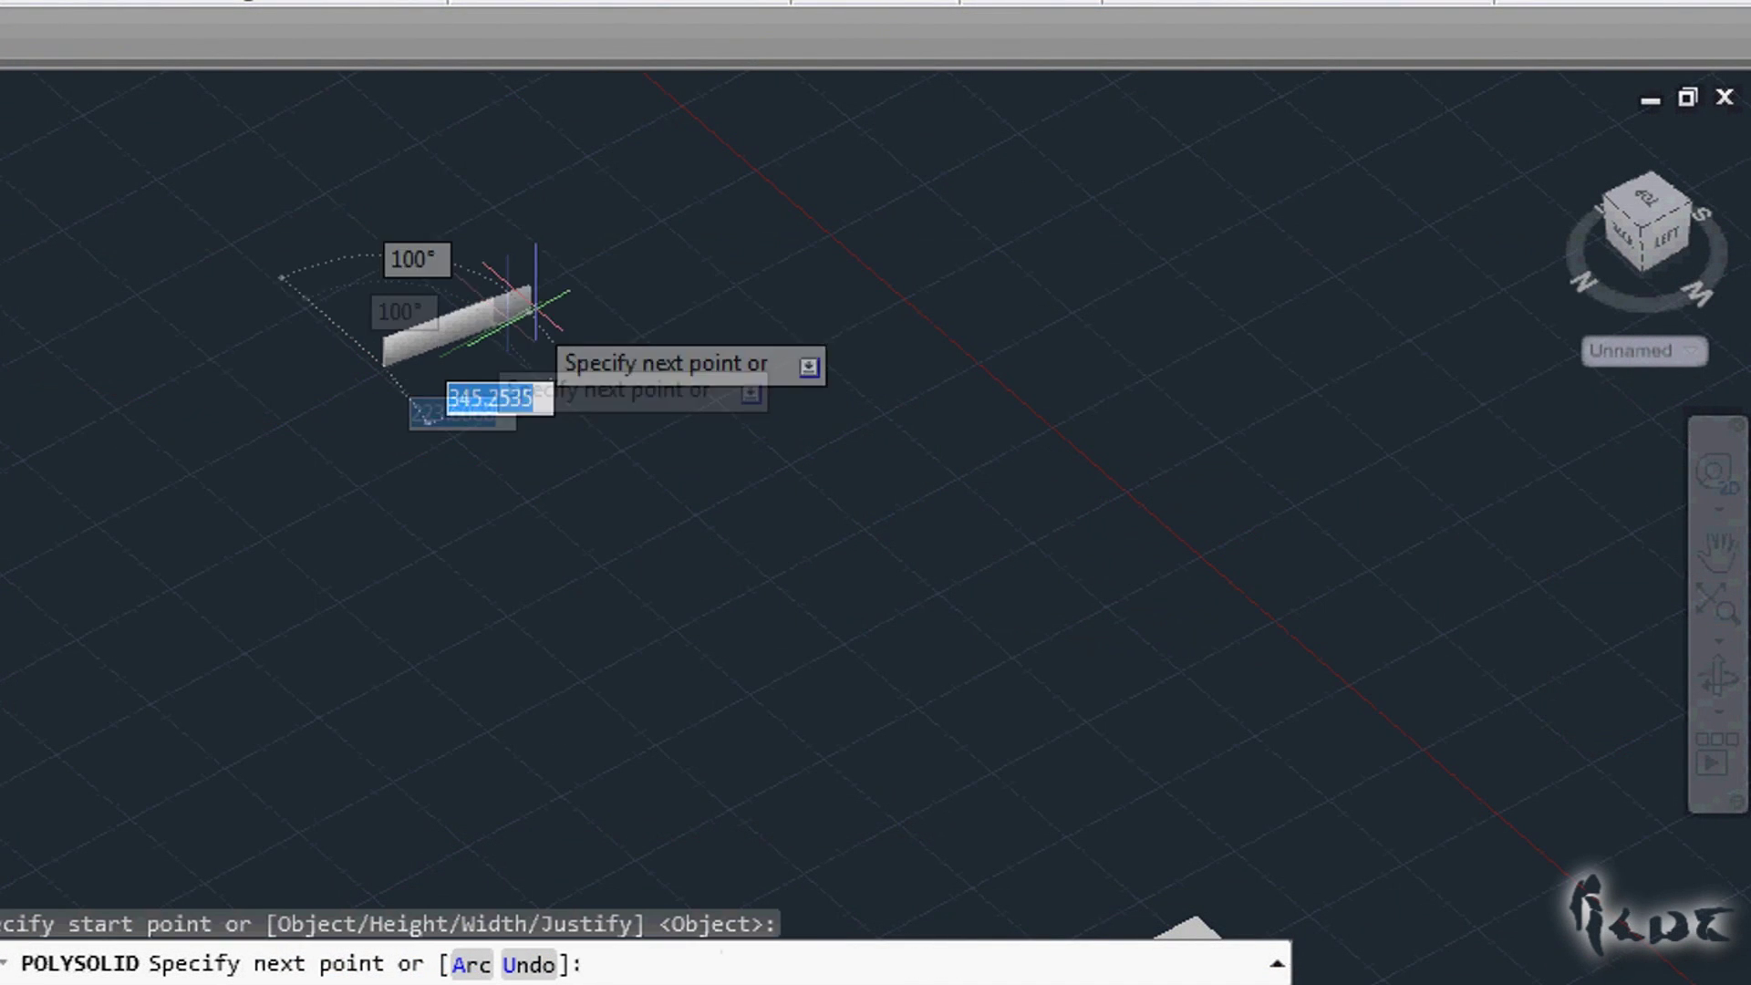
pyautogui.click(701, 208)
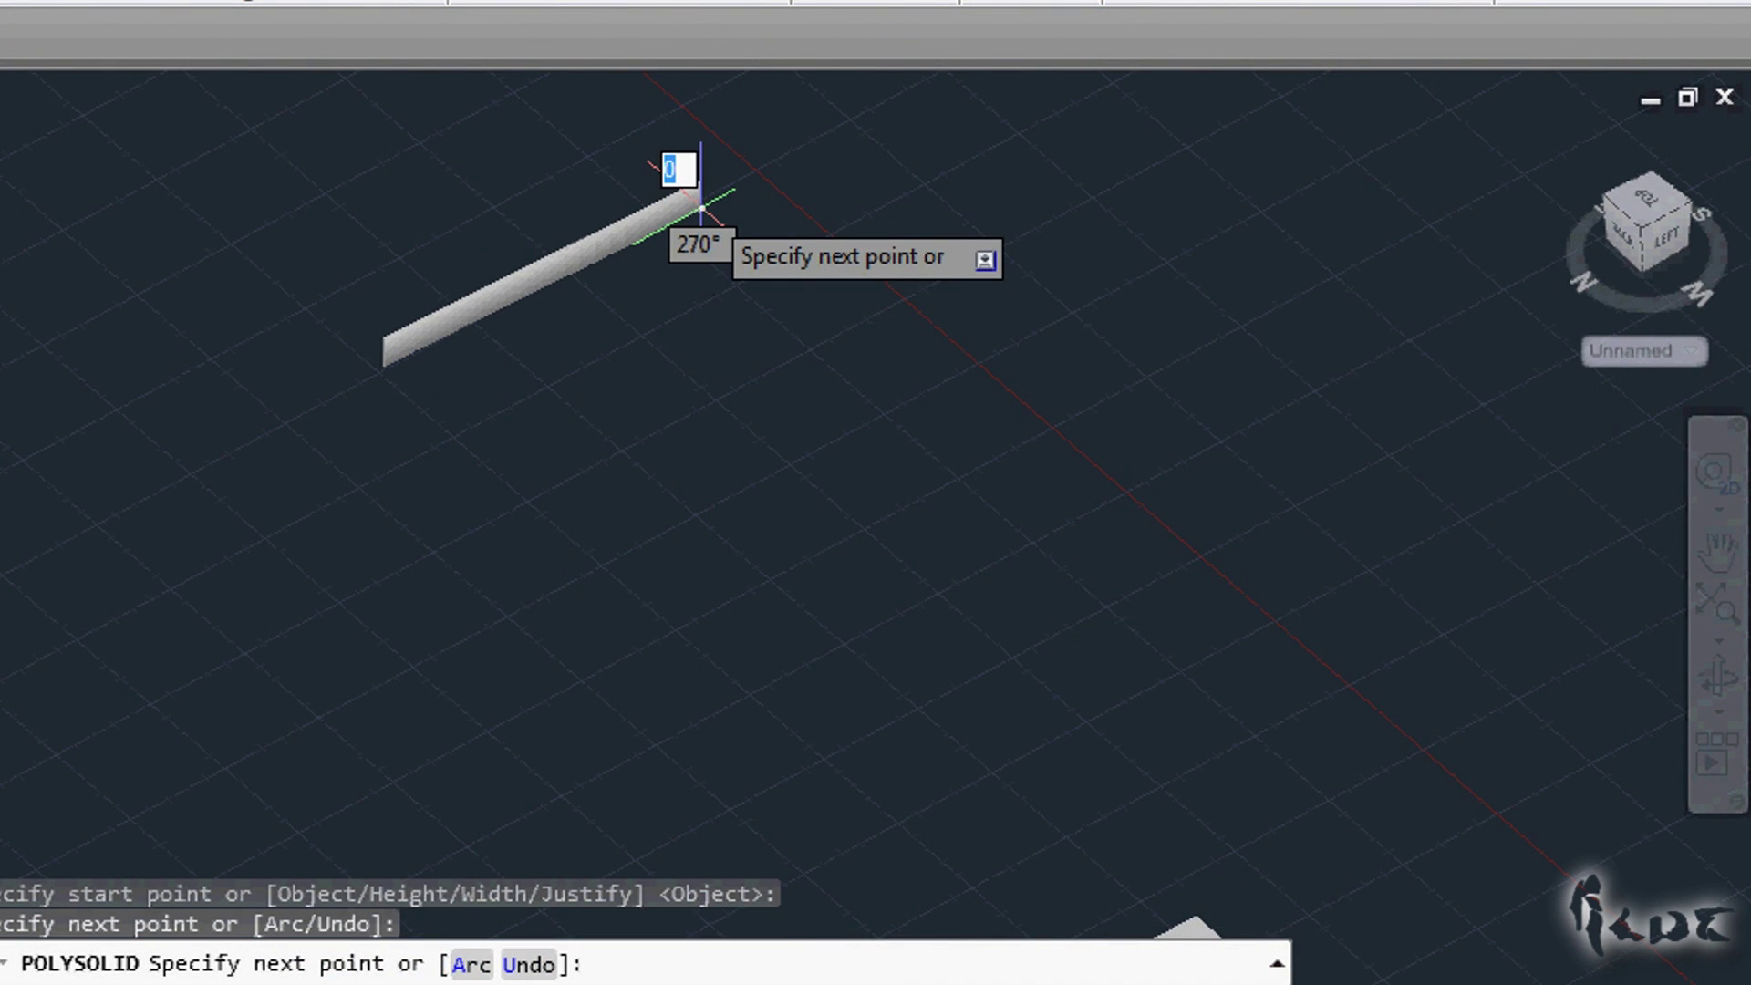
pyautogui.write('a')
pyautogui.press('Return')
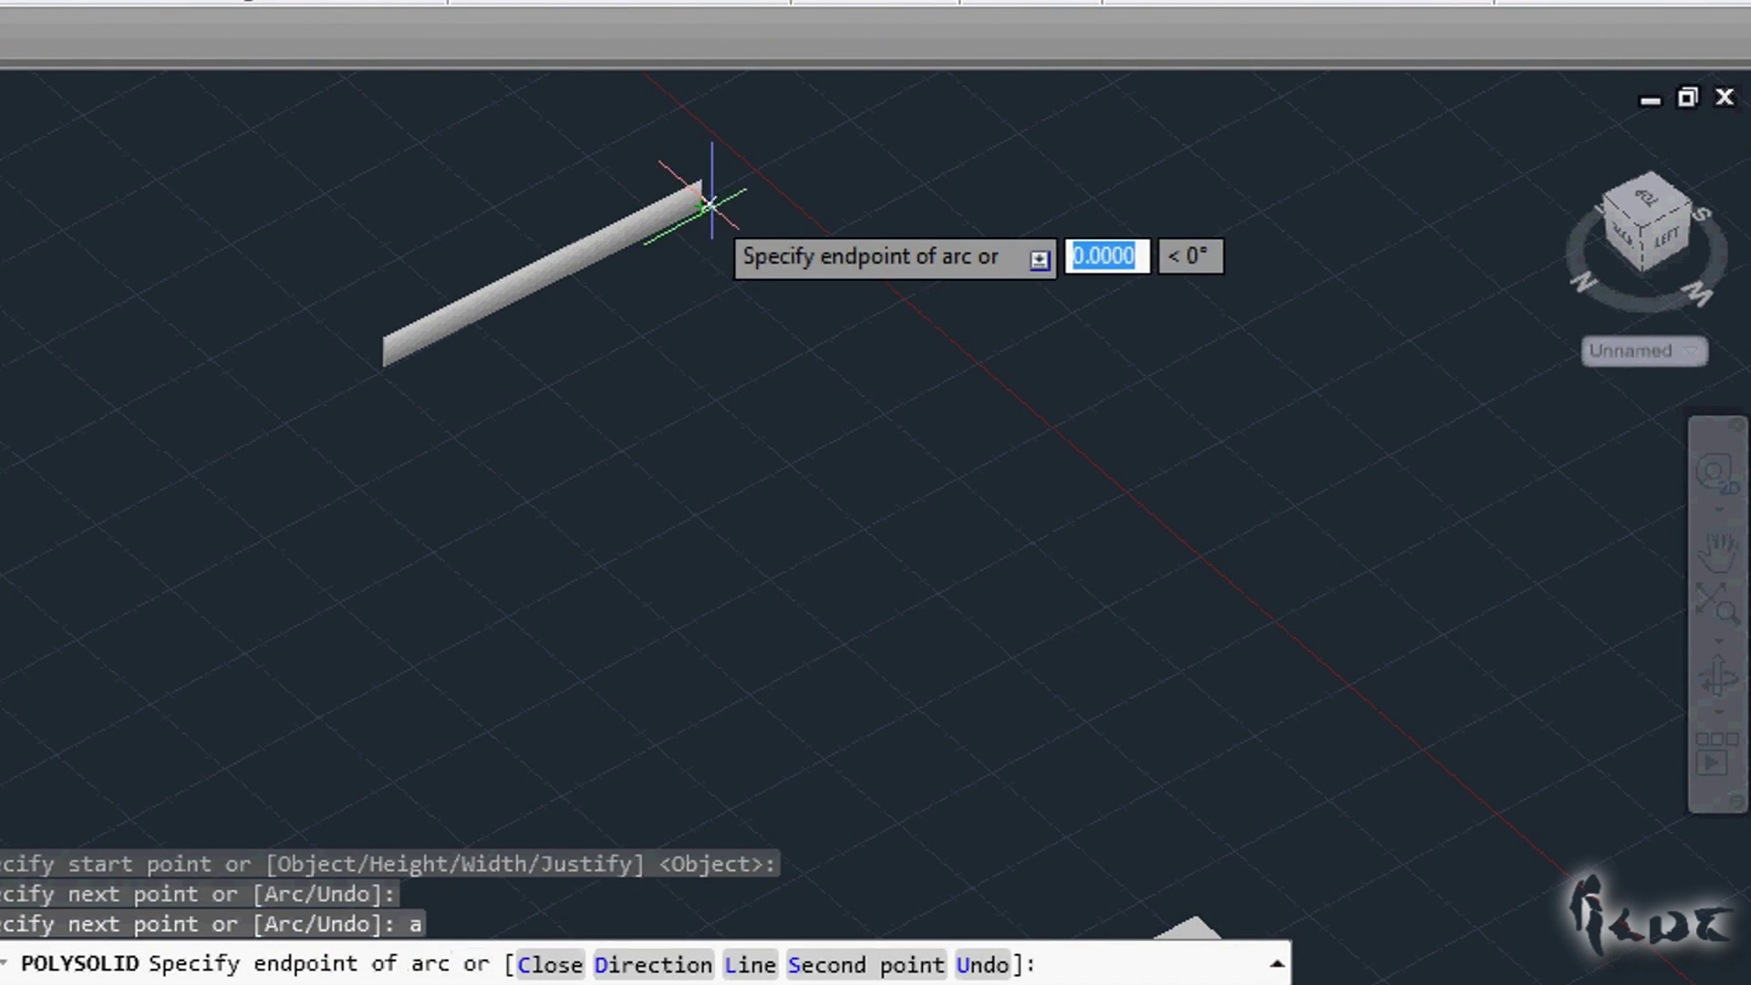
pyautogui.click(944, 418)
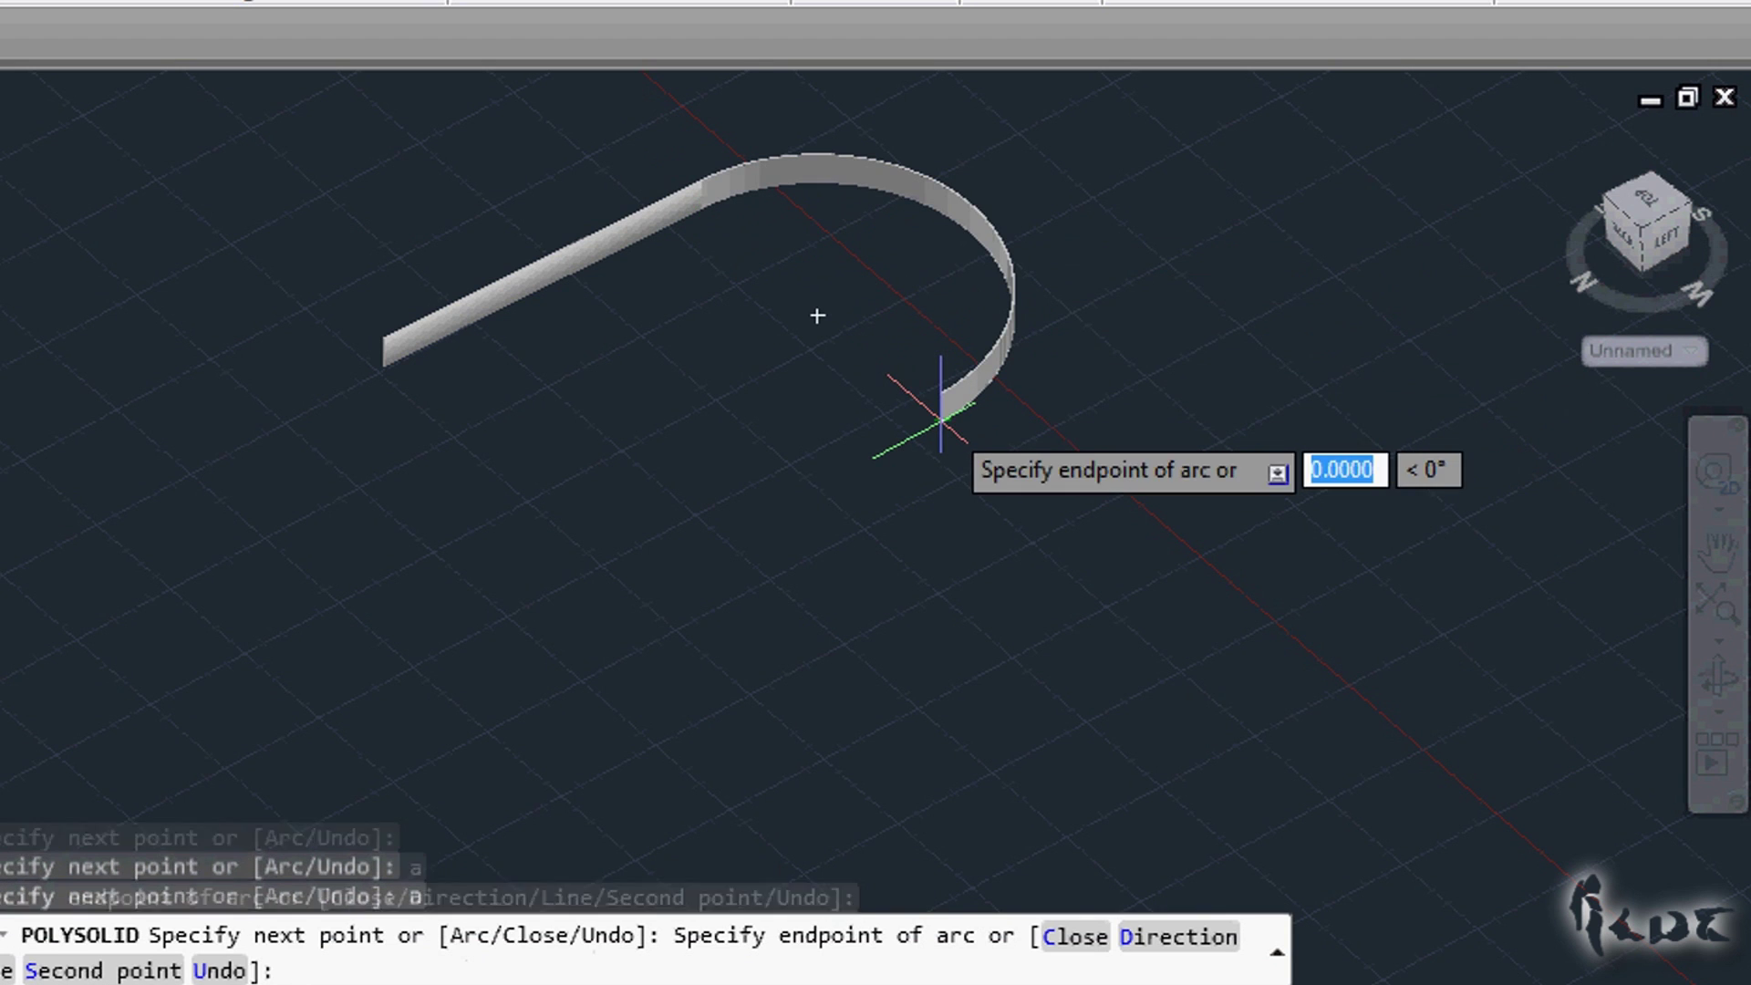
pyautogui.click(1164, 584)
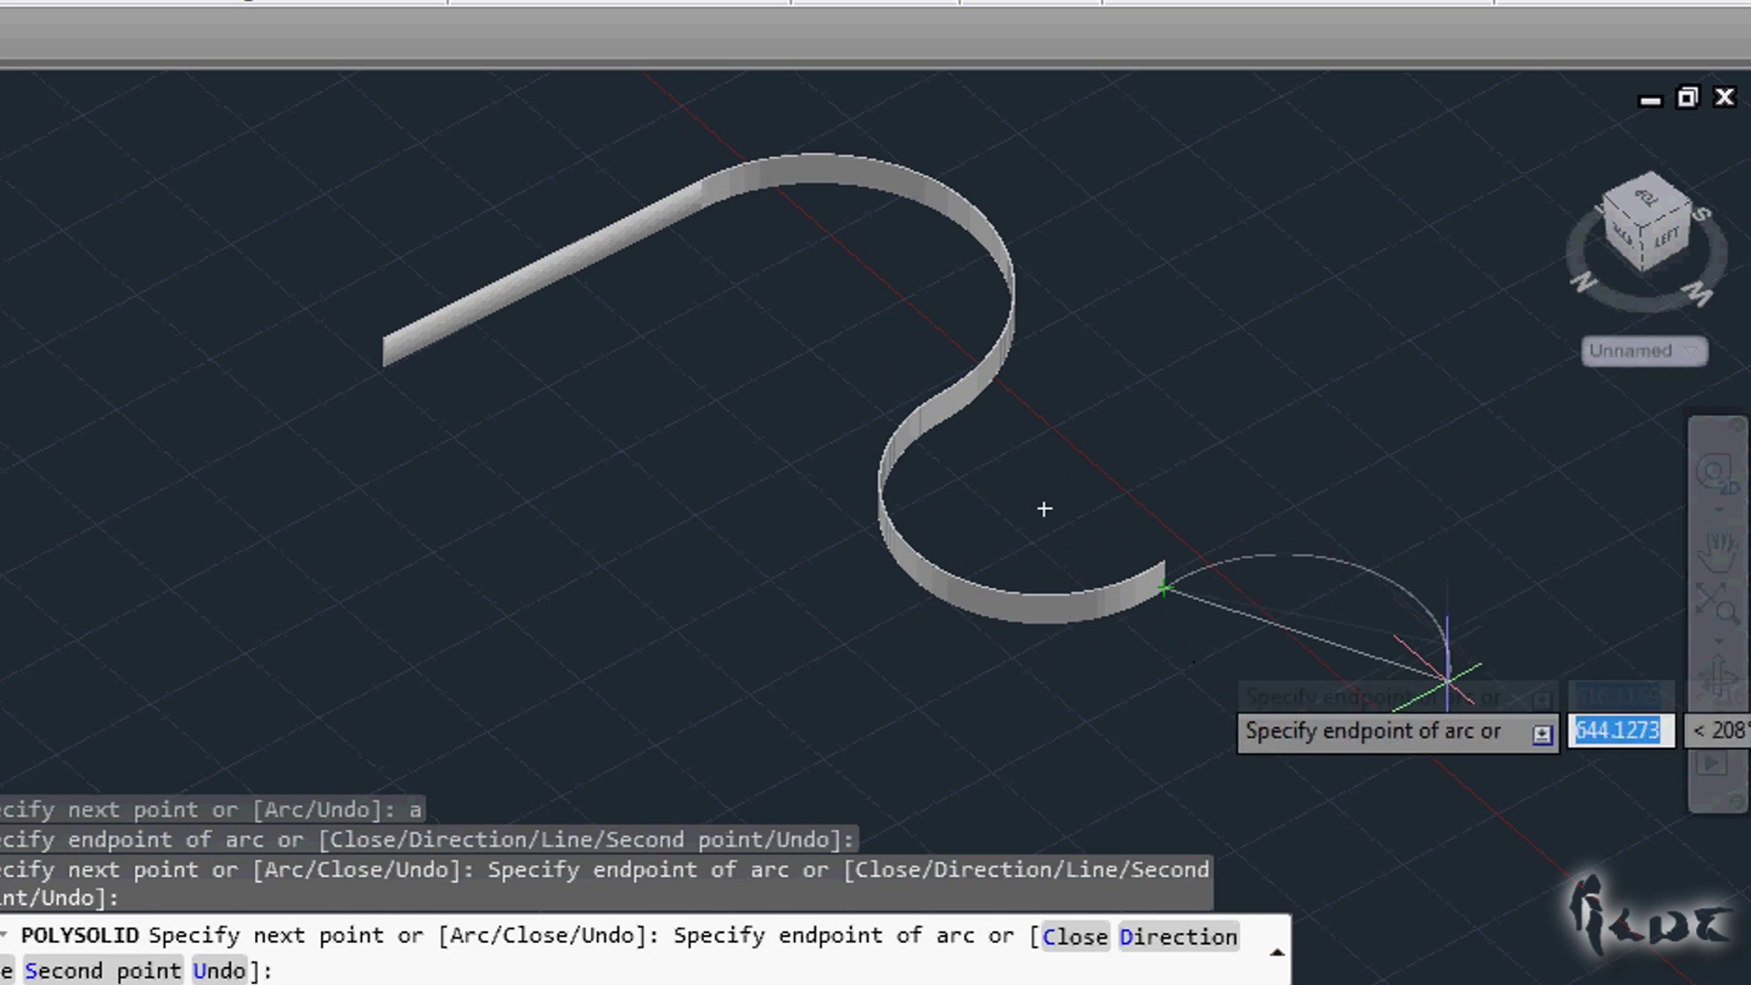
pyautogui.scroll(-2, 1427, 734)
pyautogui.click(1415, 757)
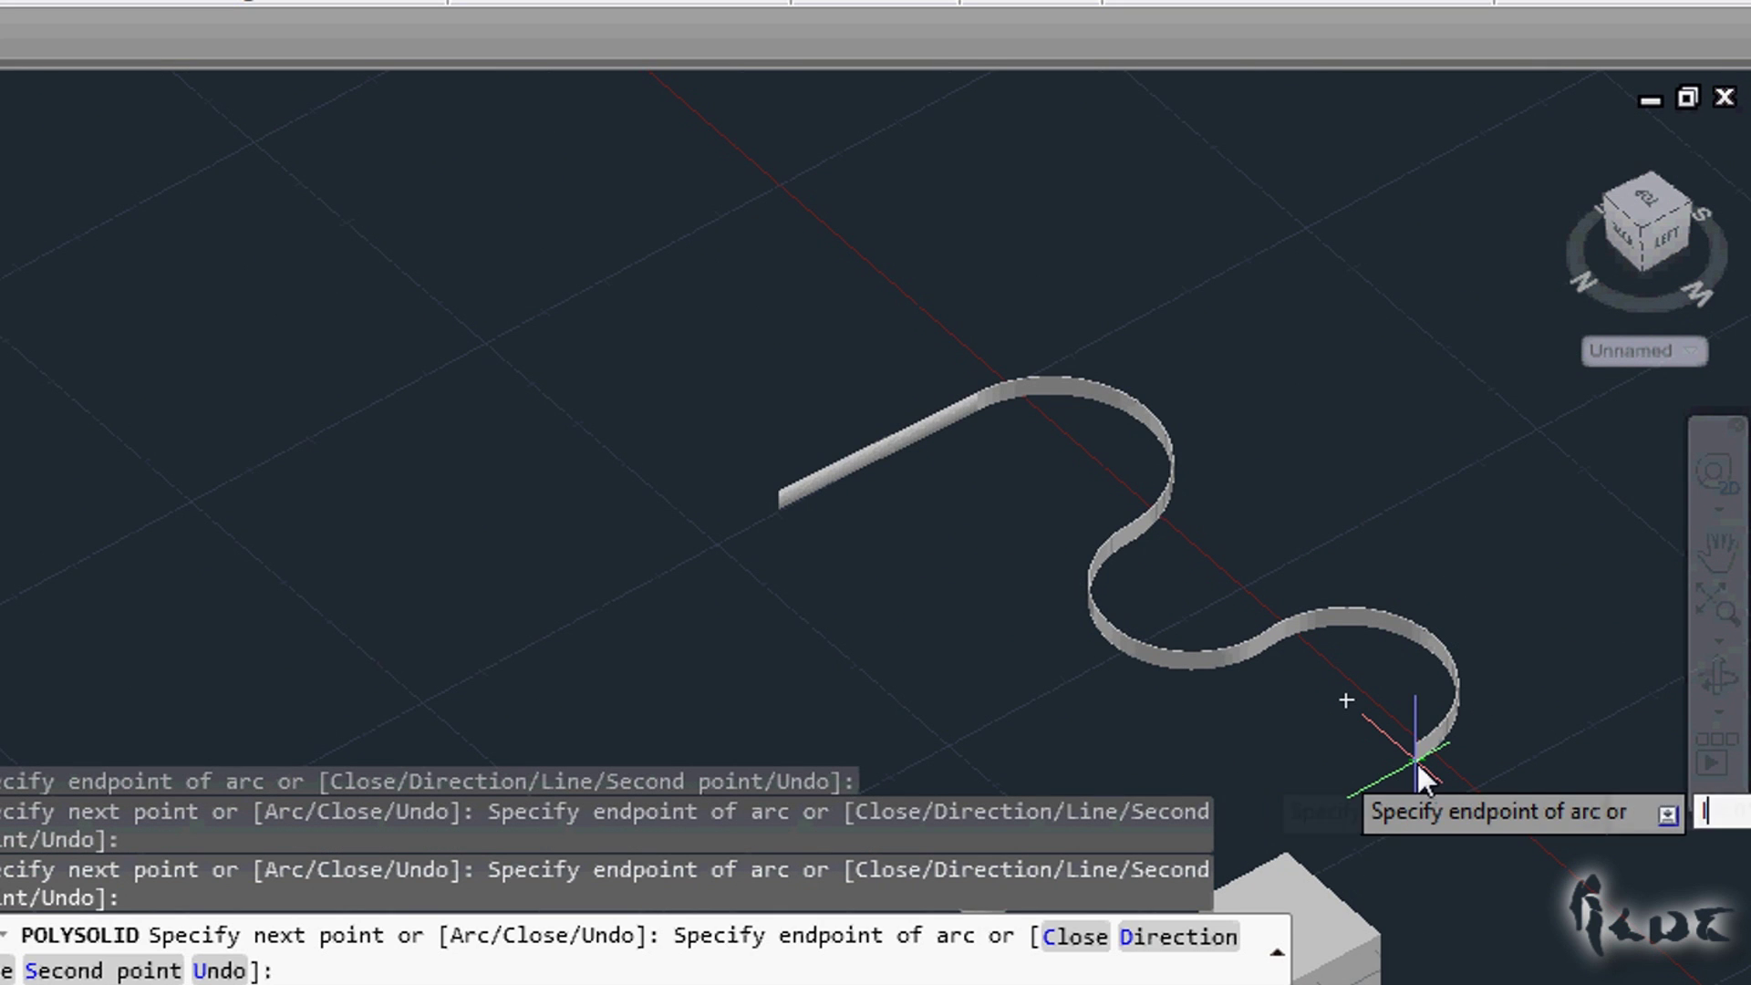
# Step: Add another straight run, return to arc mode, and close the polysolid loop
pyautogui.write('l')
pyautogui.press('Return')
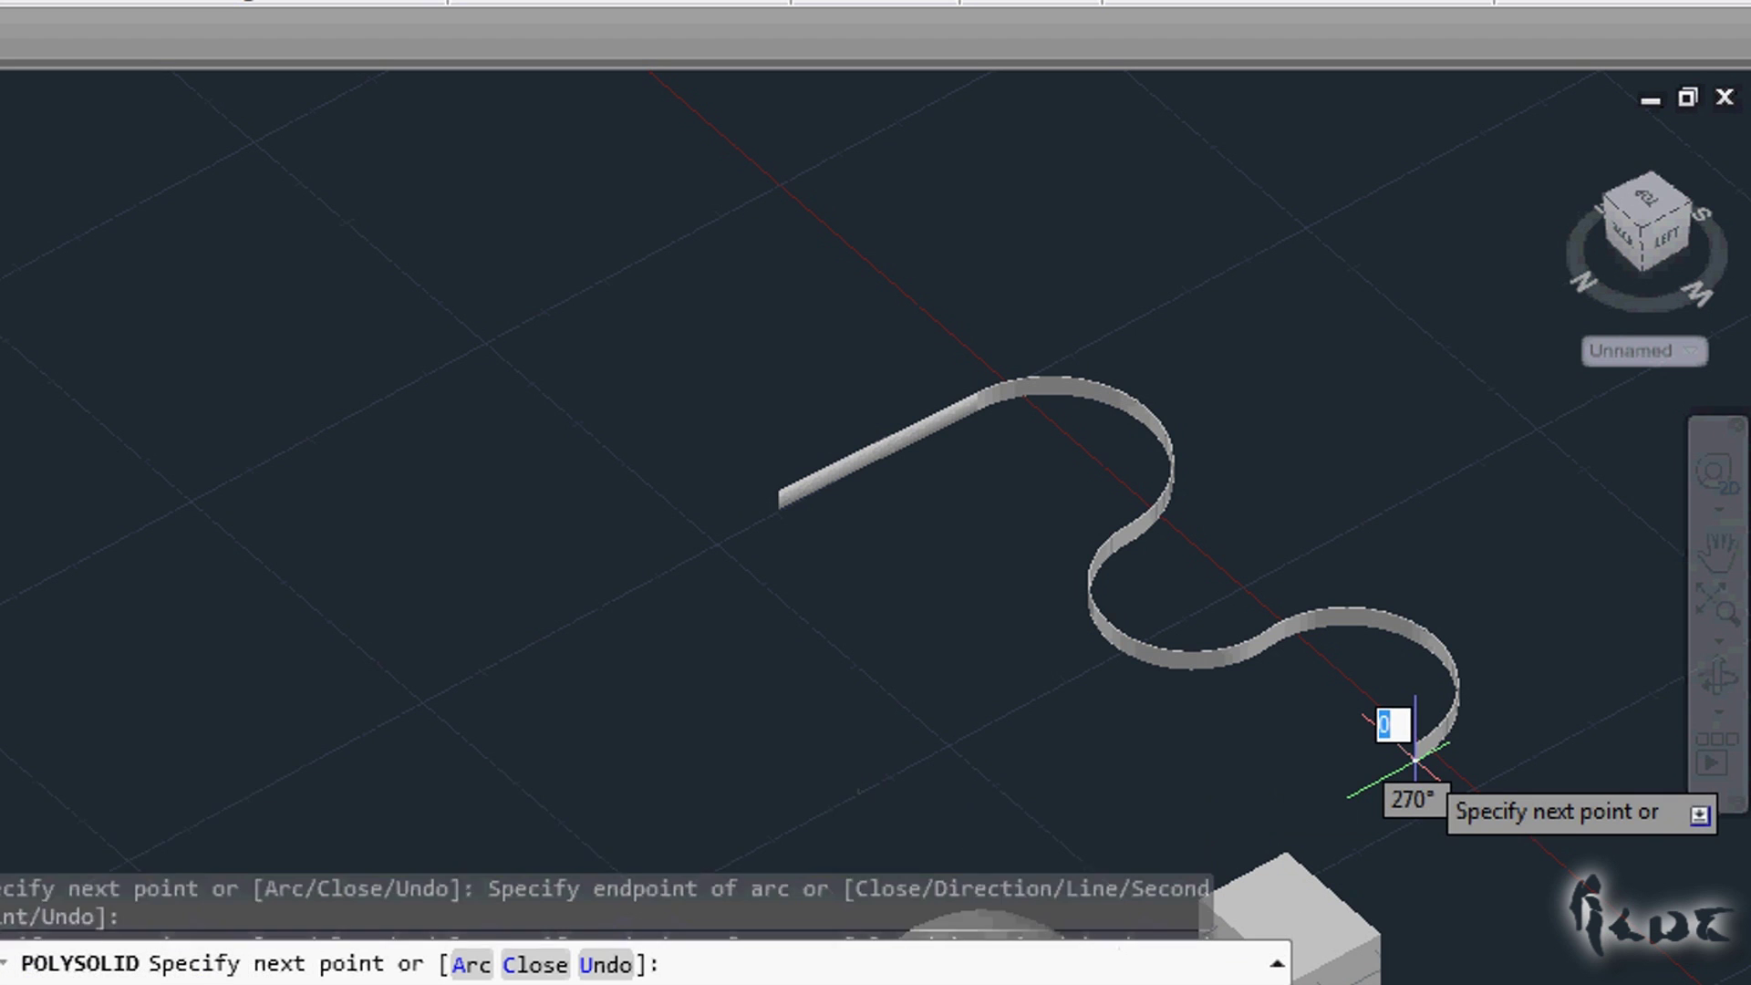
pyautogui.click(648, 650)
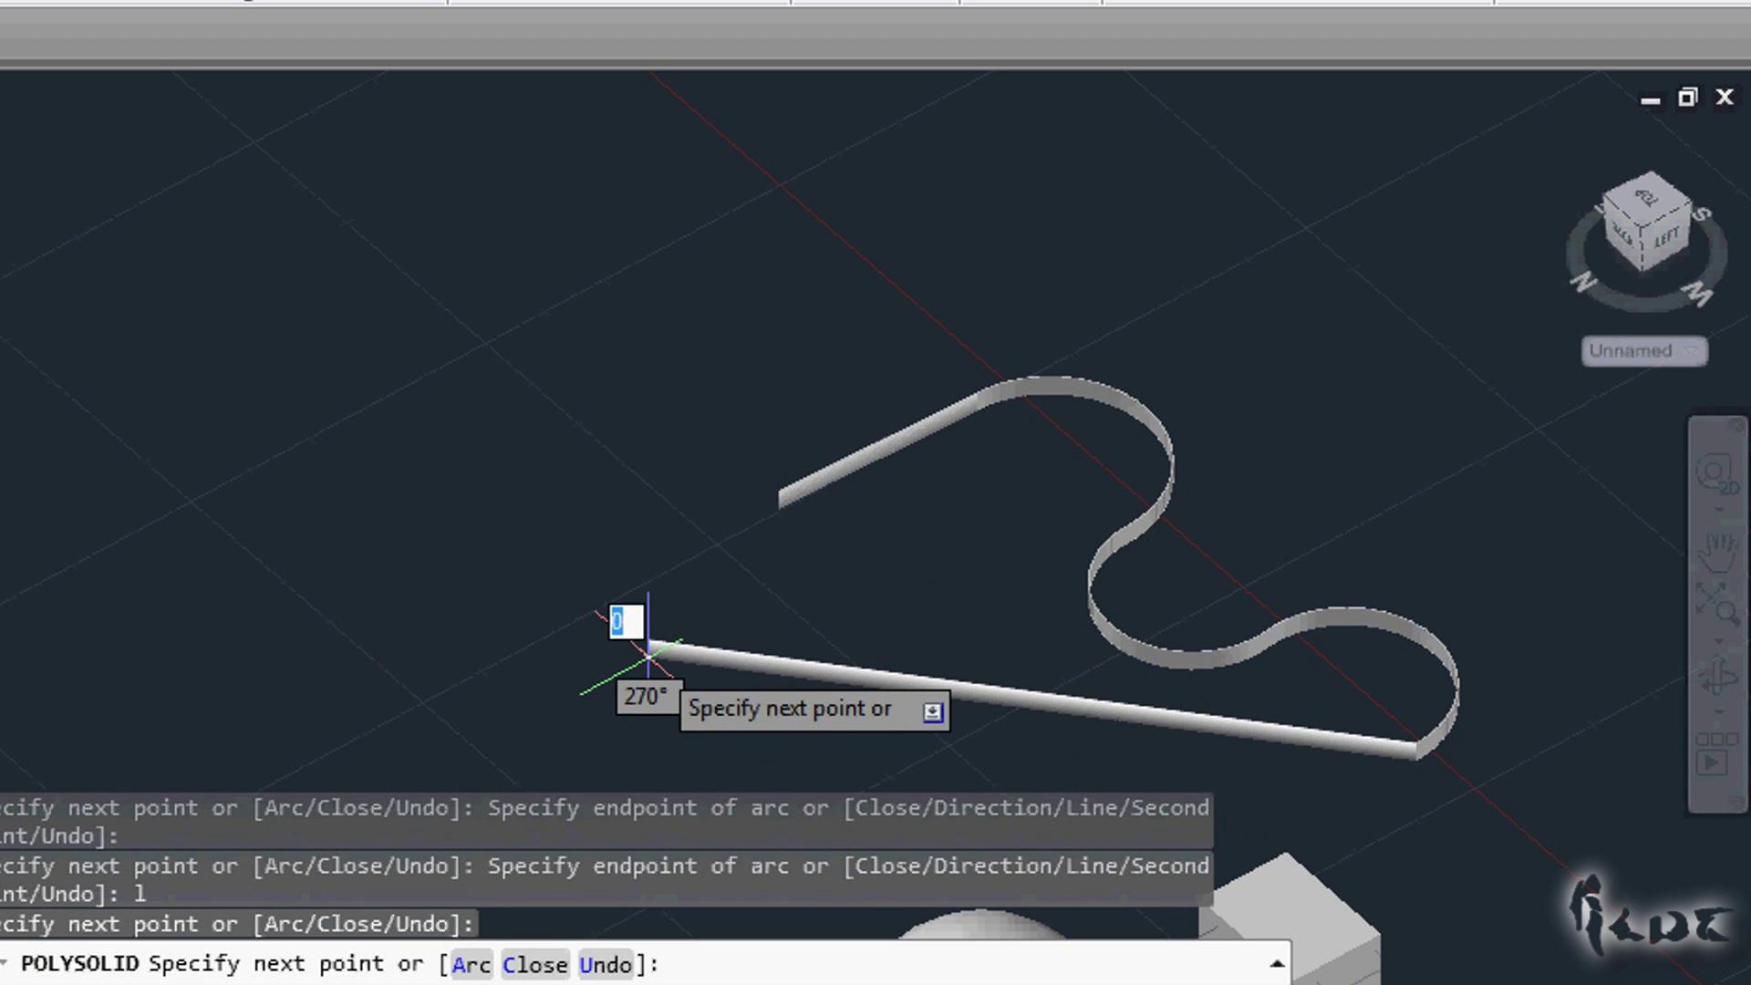
pyautogui.write('a')
pyautogui.press('Return')
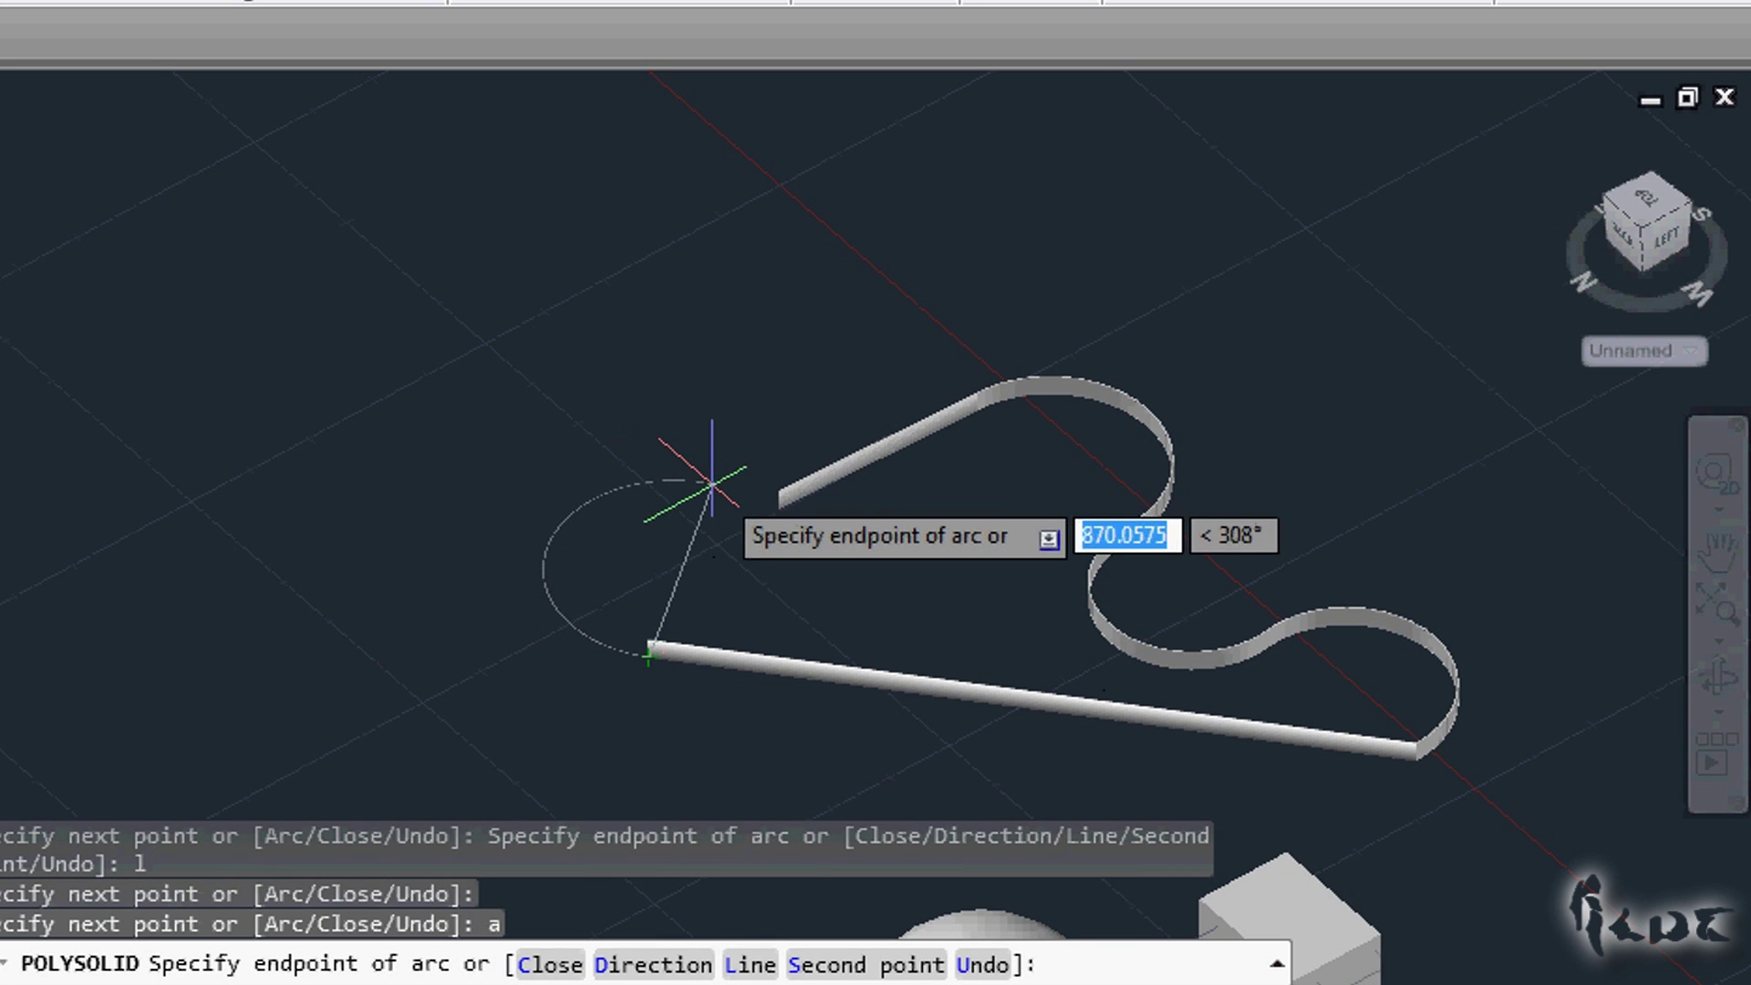
pyautogui.write('c')
pyautogui.press('Return')
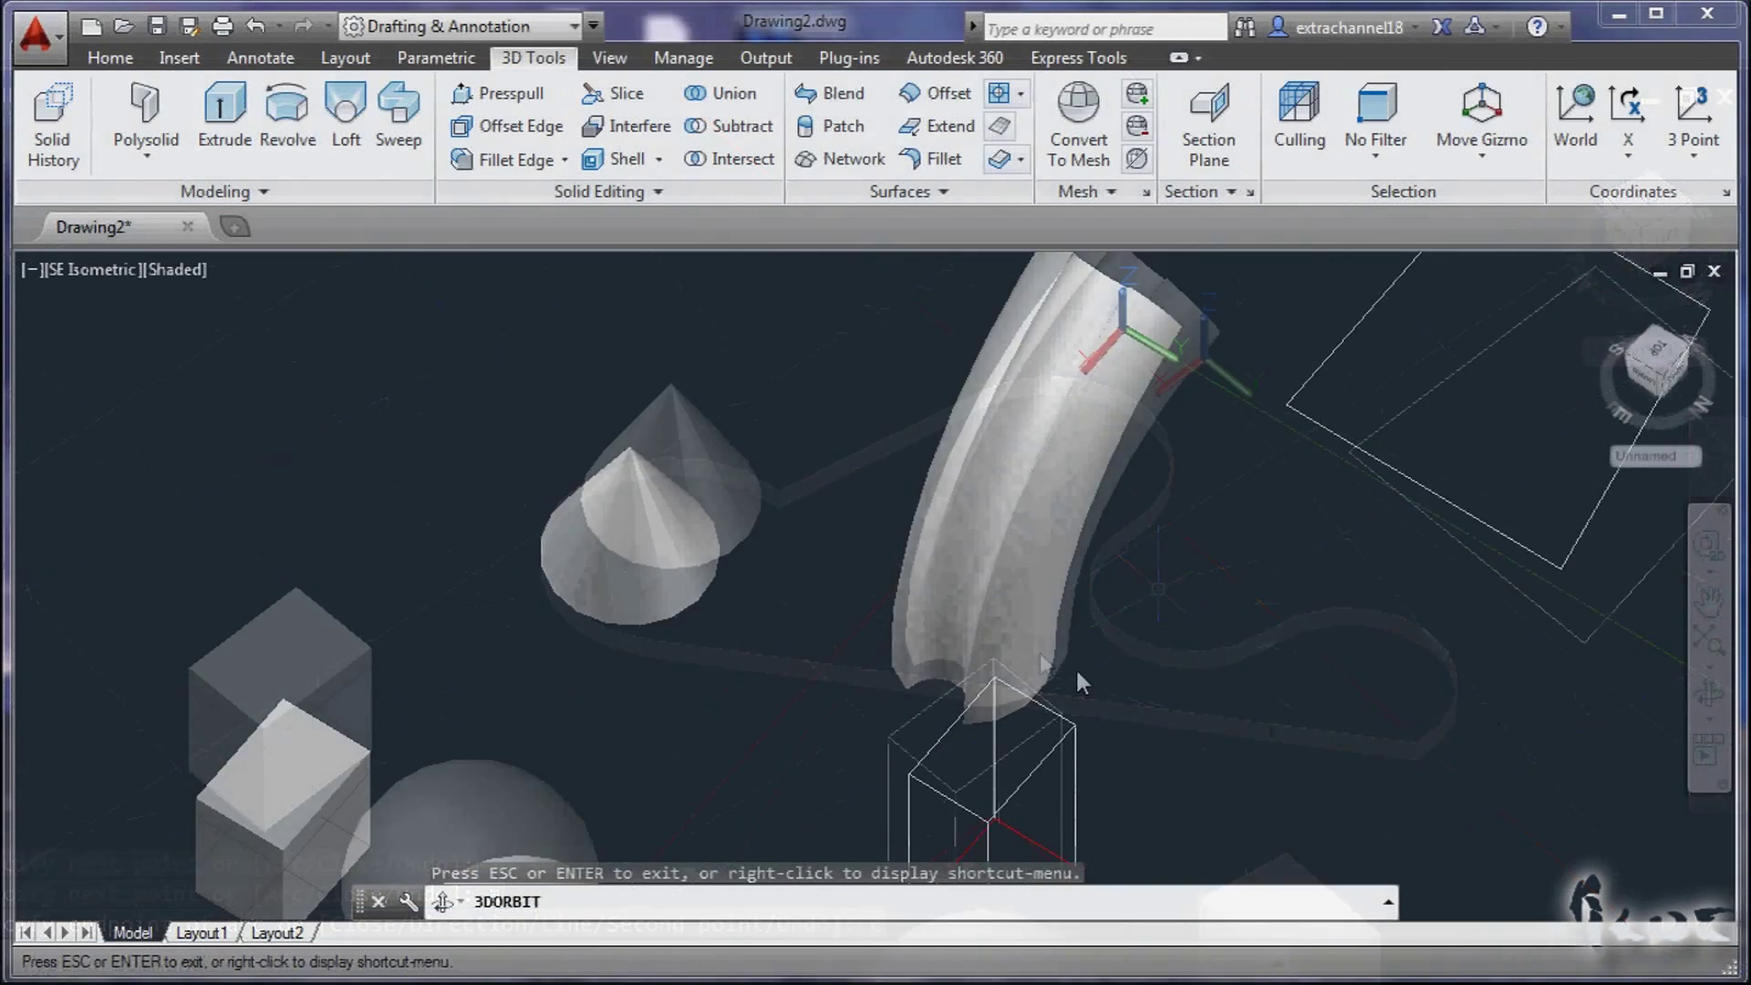
# Step: Orbit the scene to view the cone, sphere, box and yellow profile from other angles
pyautogui.moveTo(1076, 666); pyautogui.dragTo(760, 557)
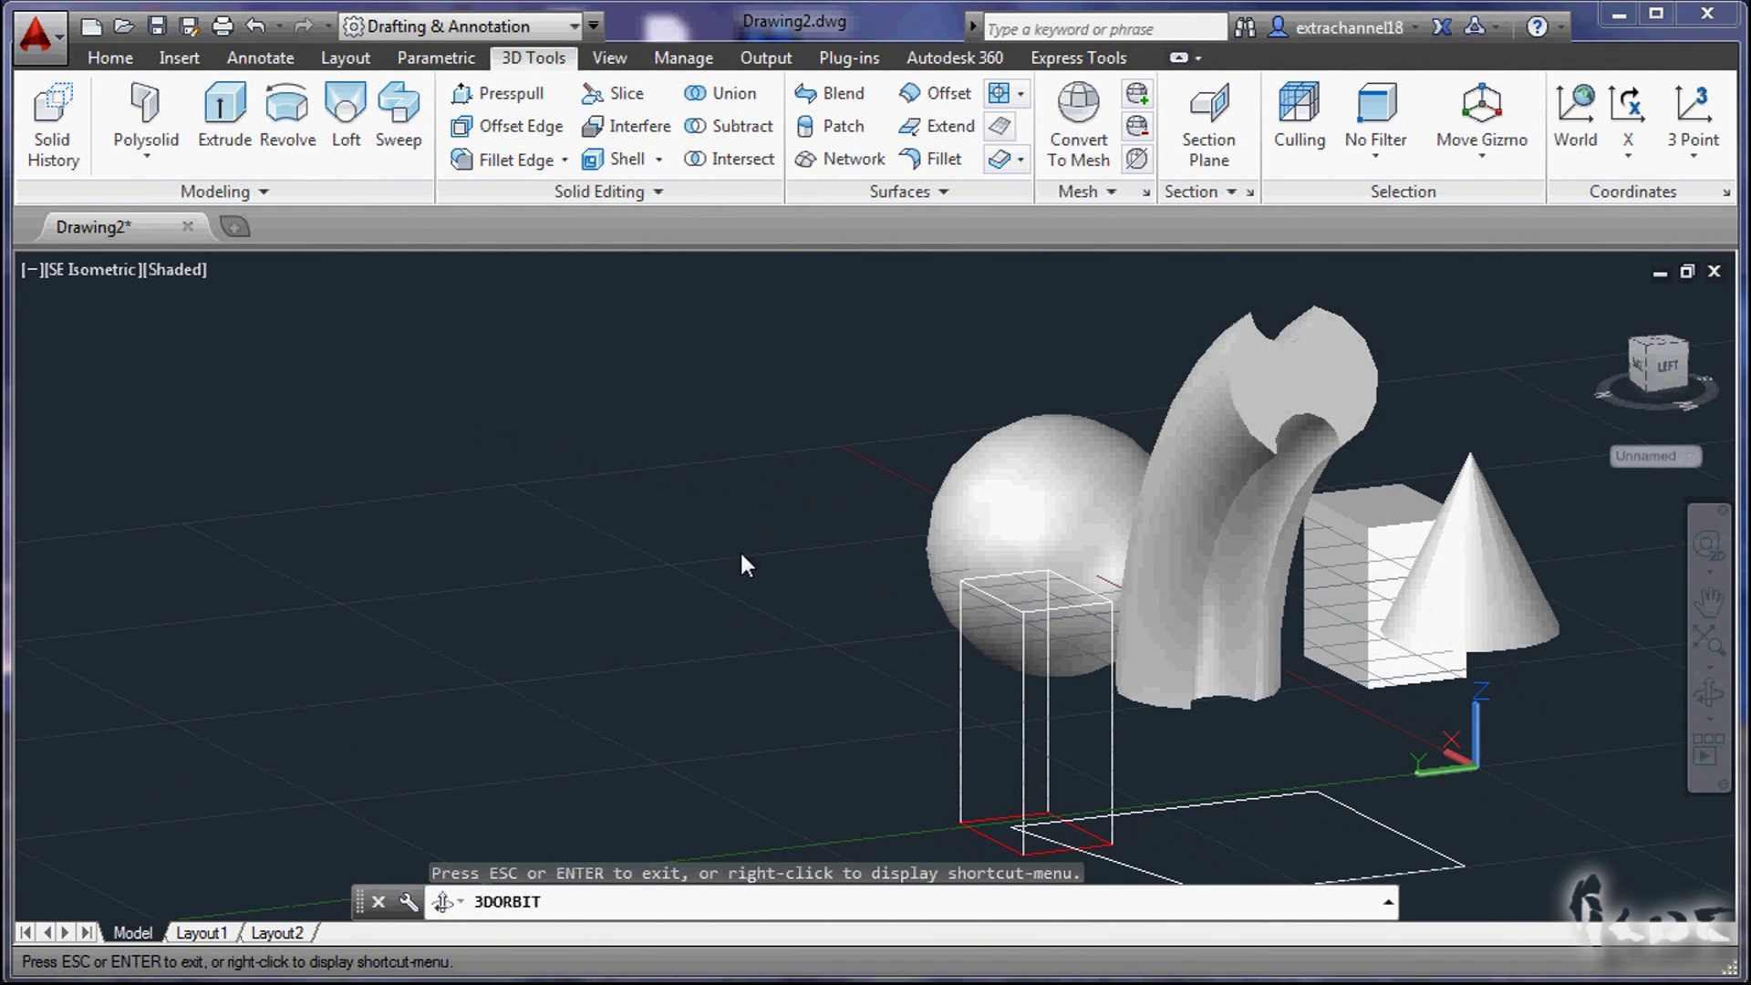
pyautogui.moveTo(742, 555); pyautogui.dragTo(710, 577)
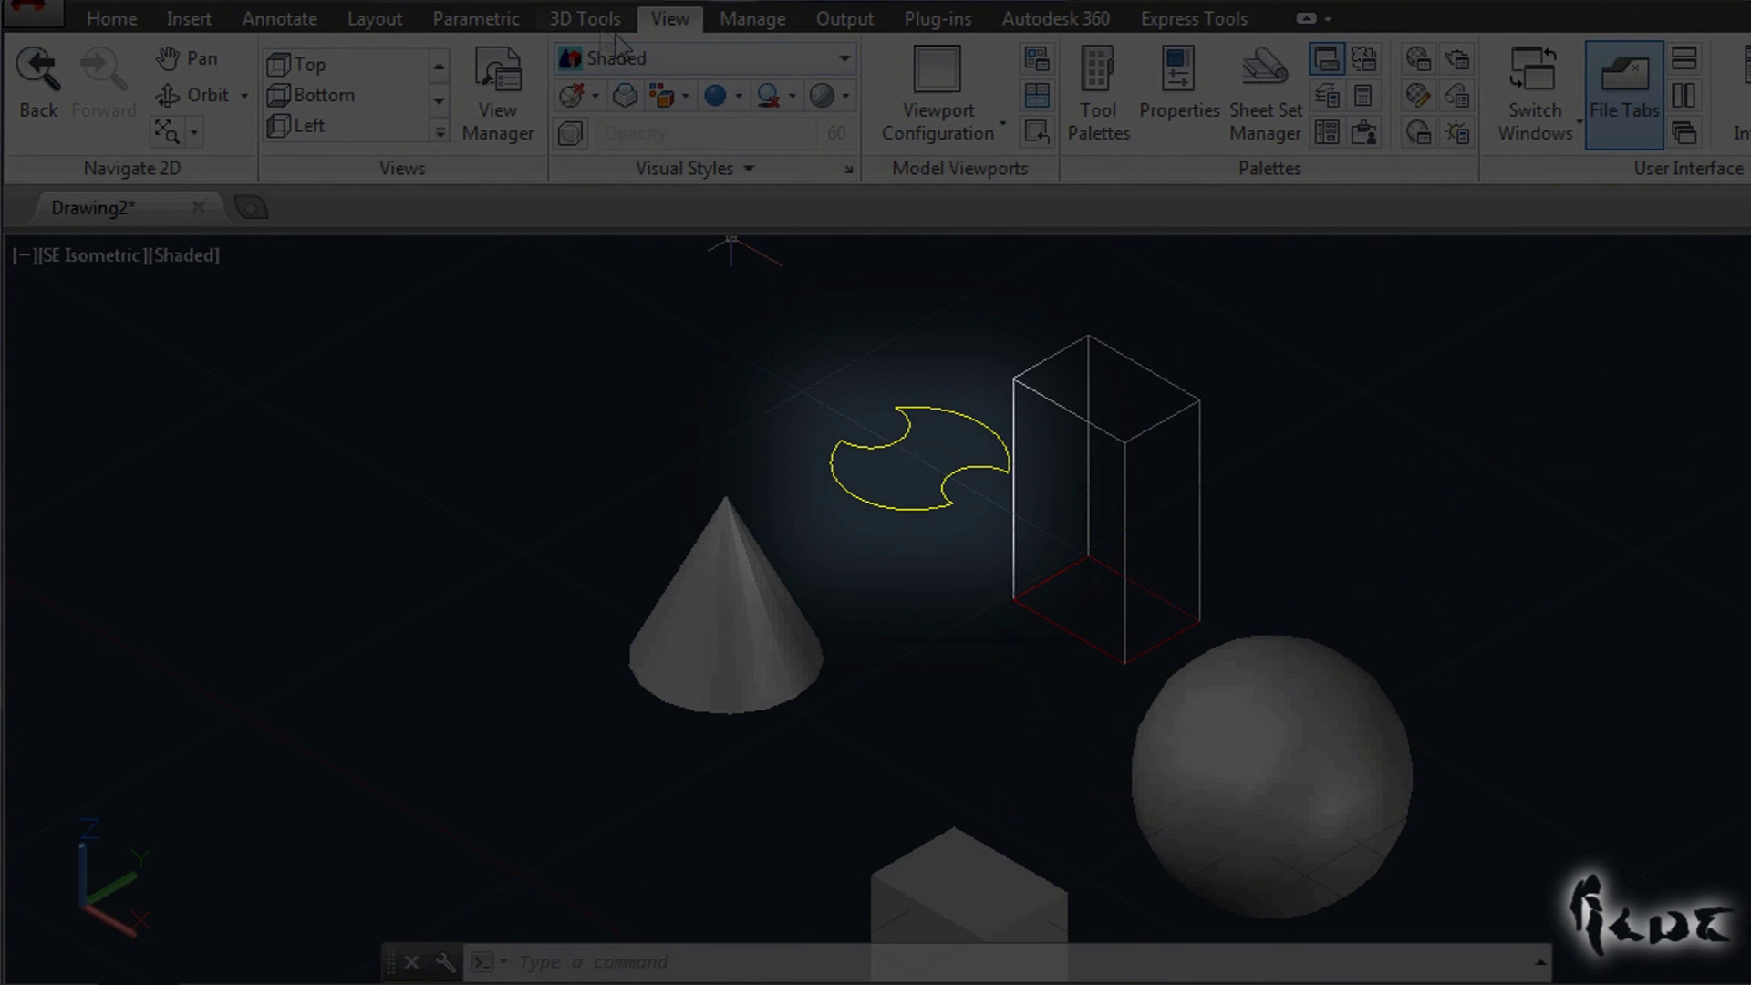
# Step: Start extruding the notched yellow profile upward, leaving the height still to set
pyautogui.click(598, 23)
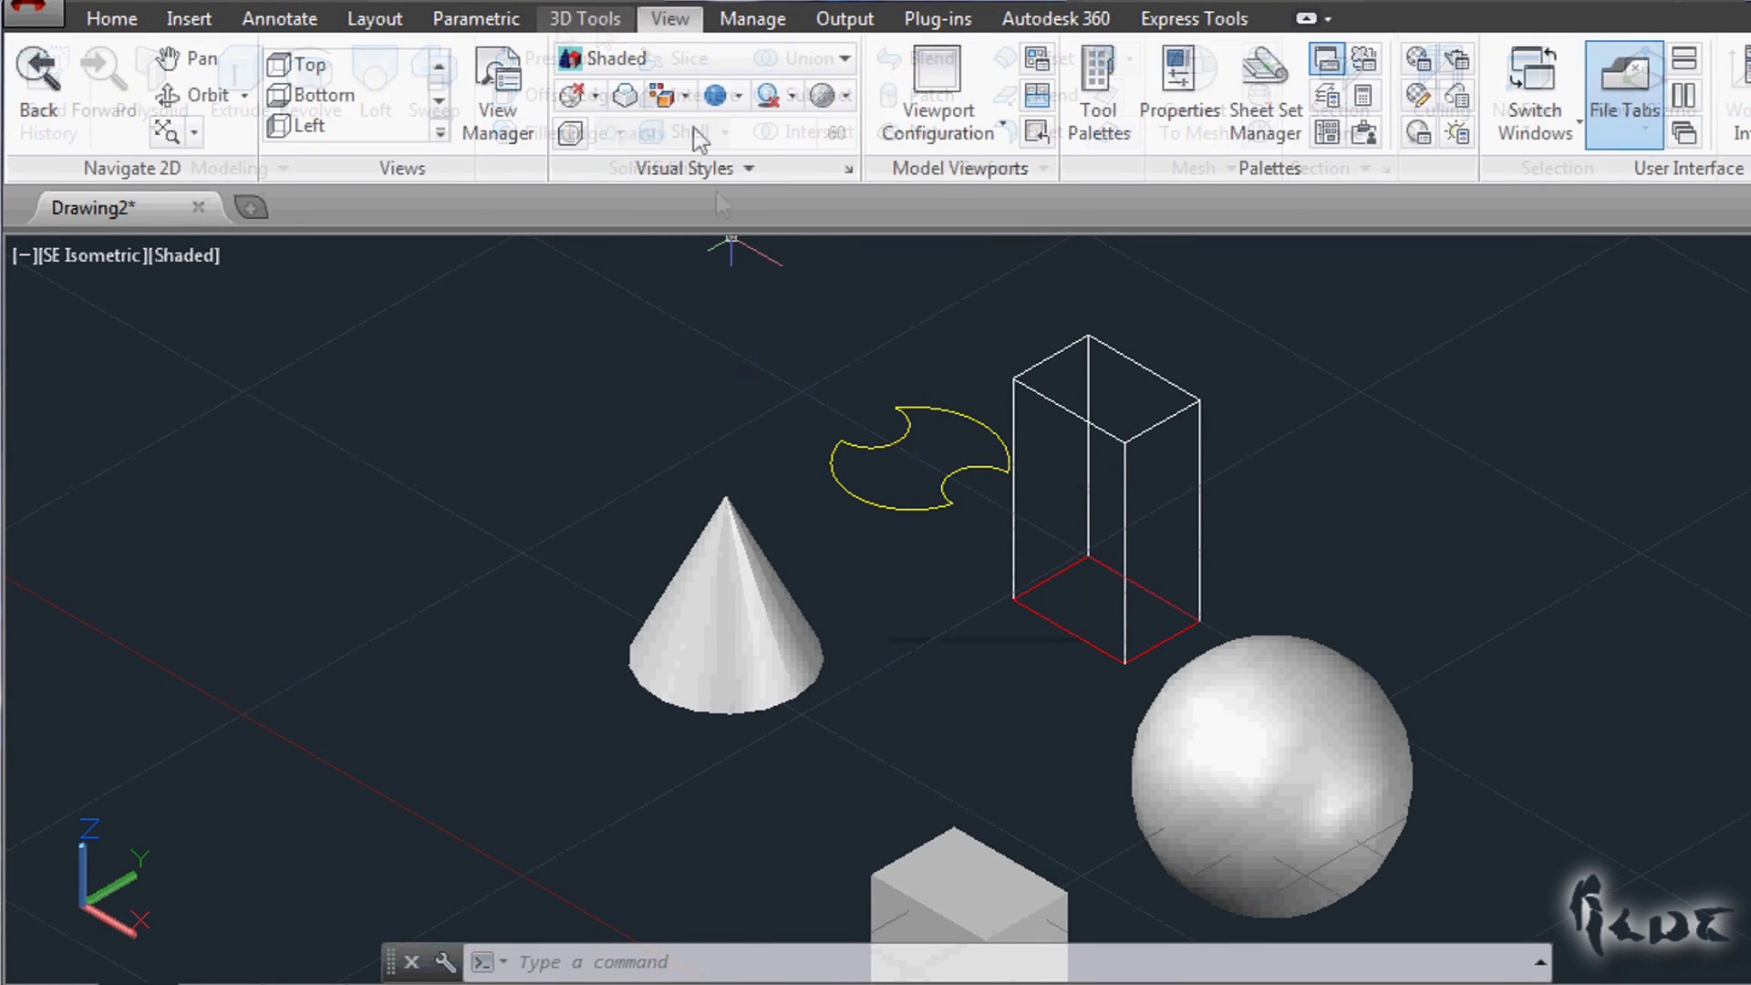
pyautogui.click(598, 24)
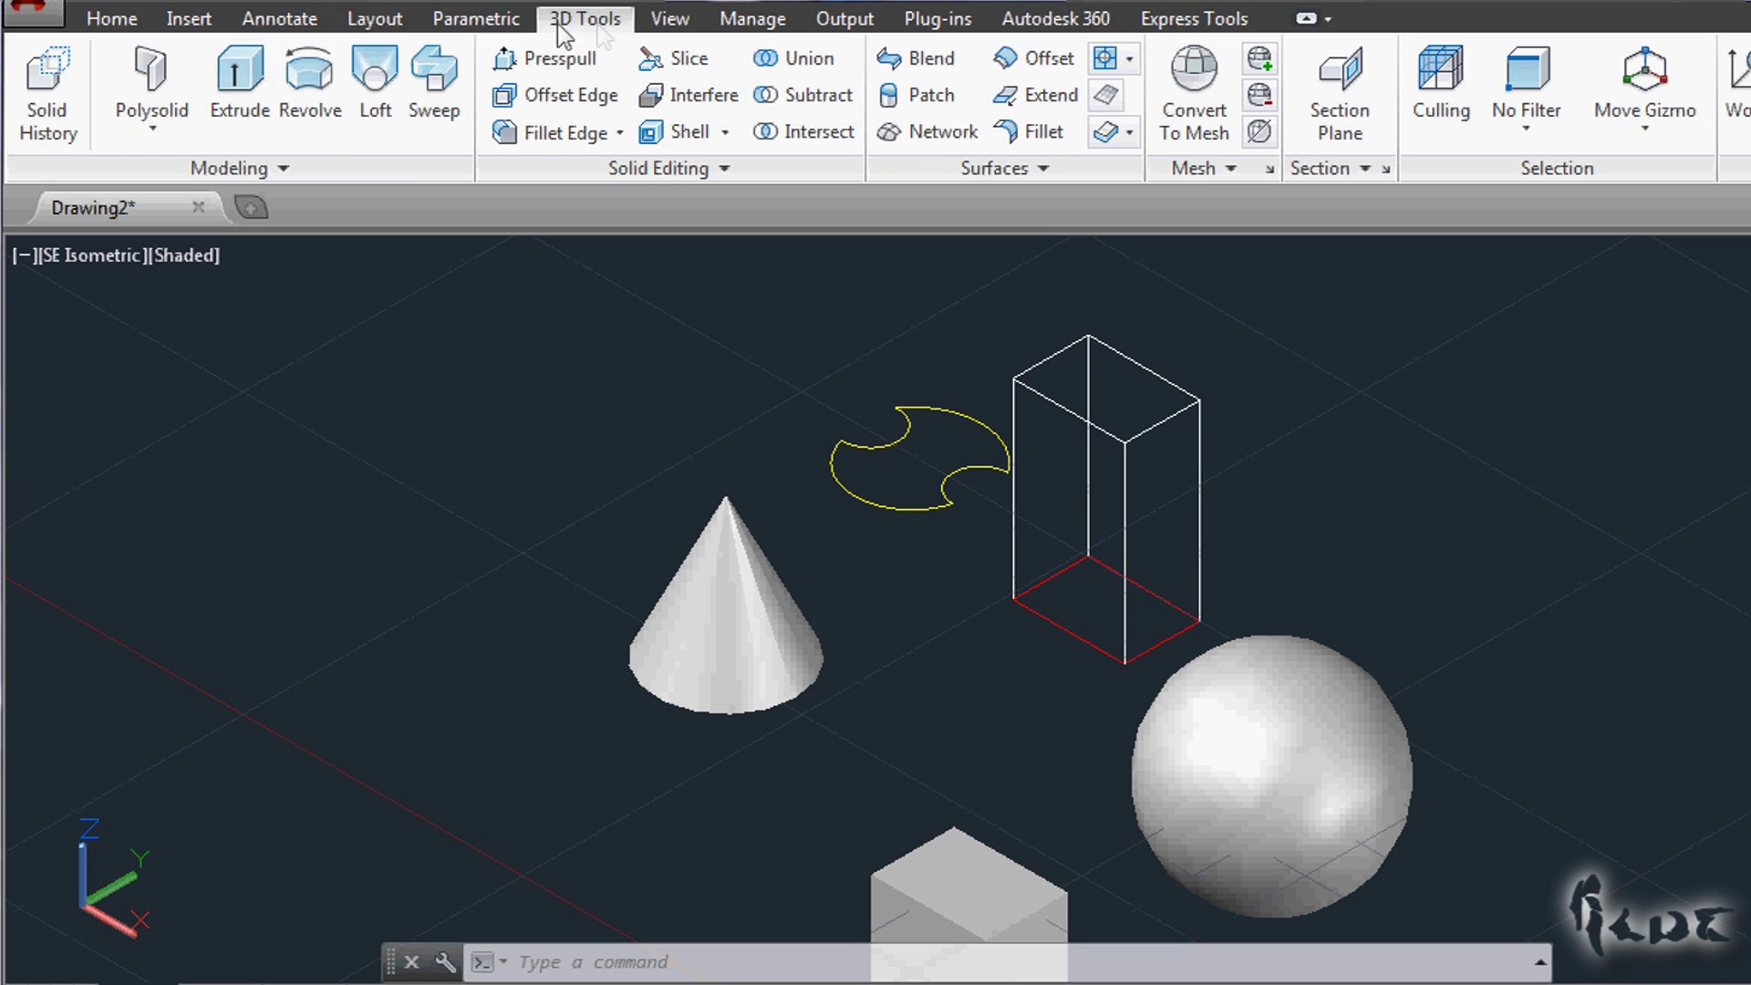
pyautogui.click(234, 87)
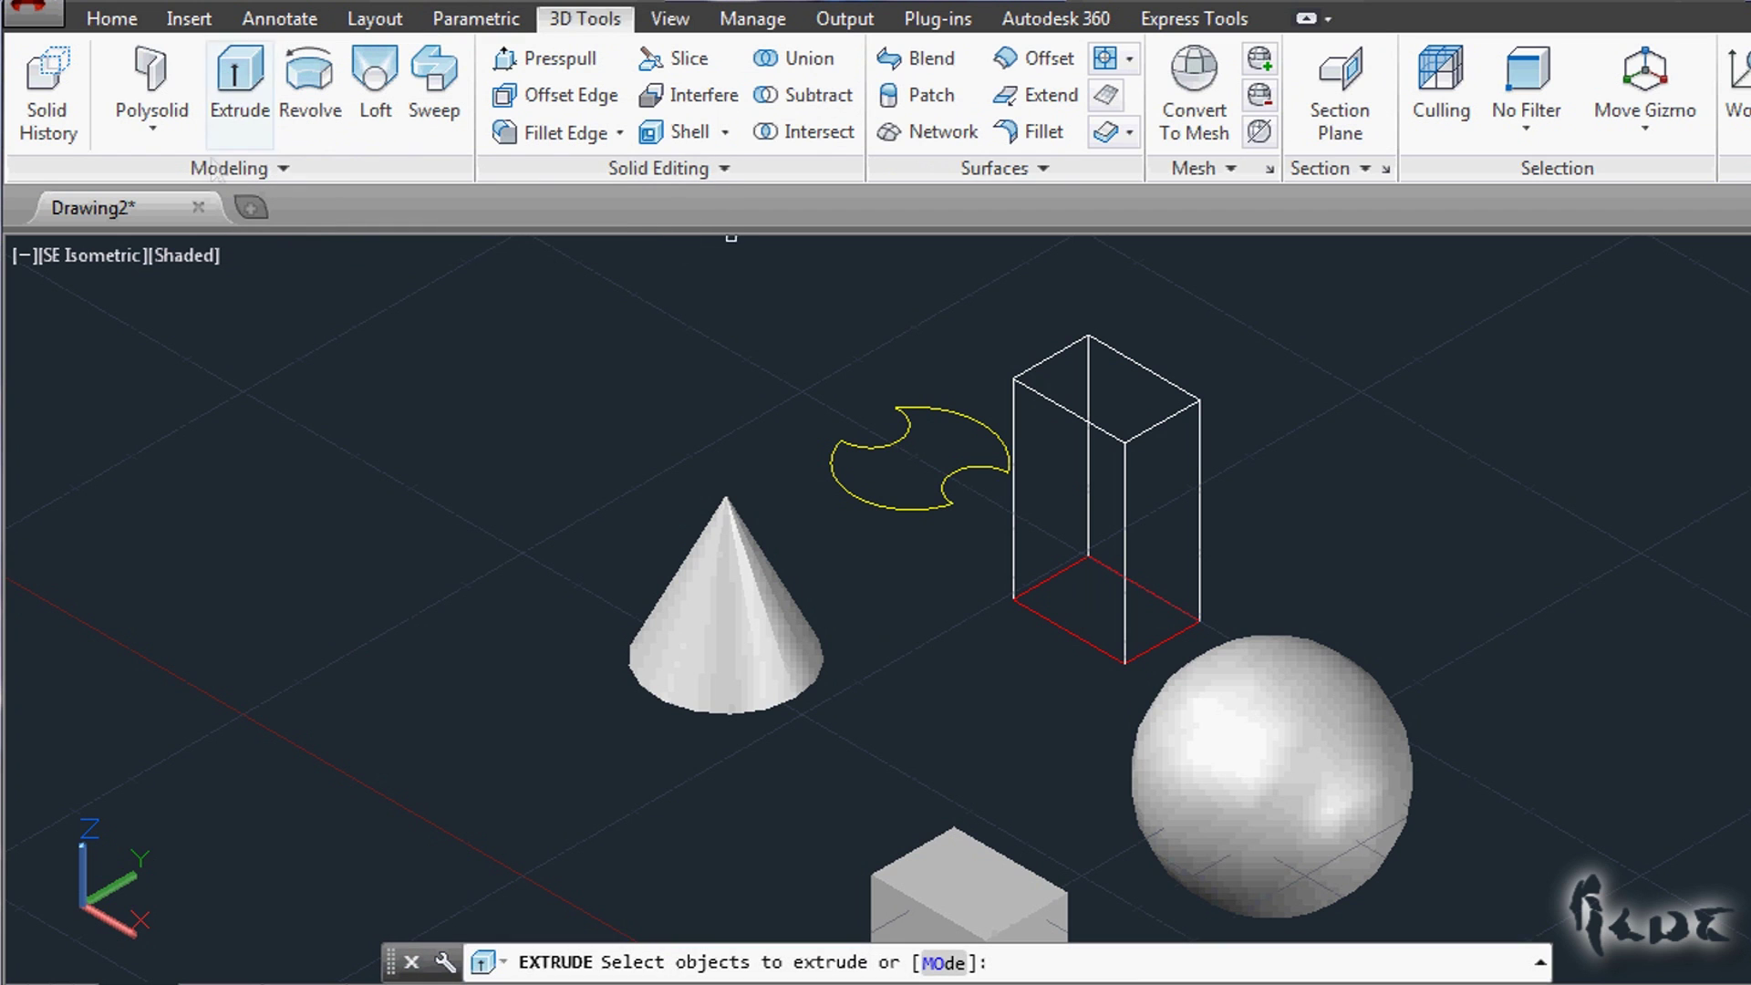
pyautogui.click(835, 483)
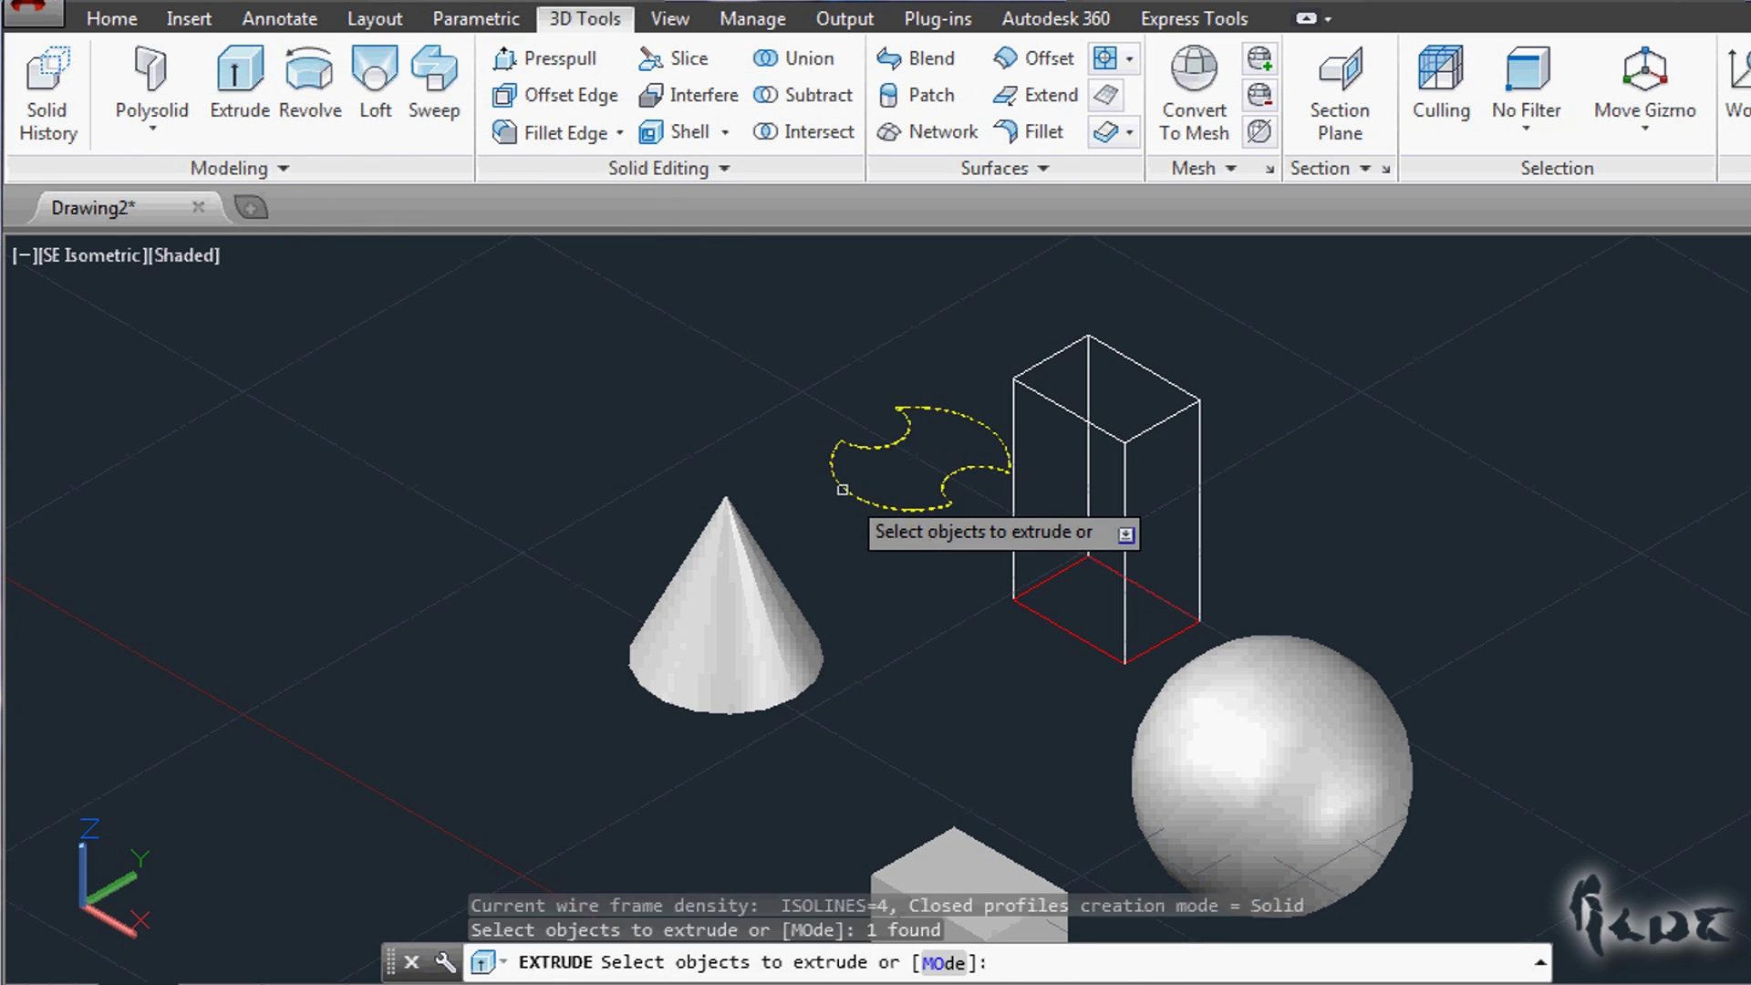
pyautogui.press('Return')
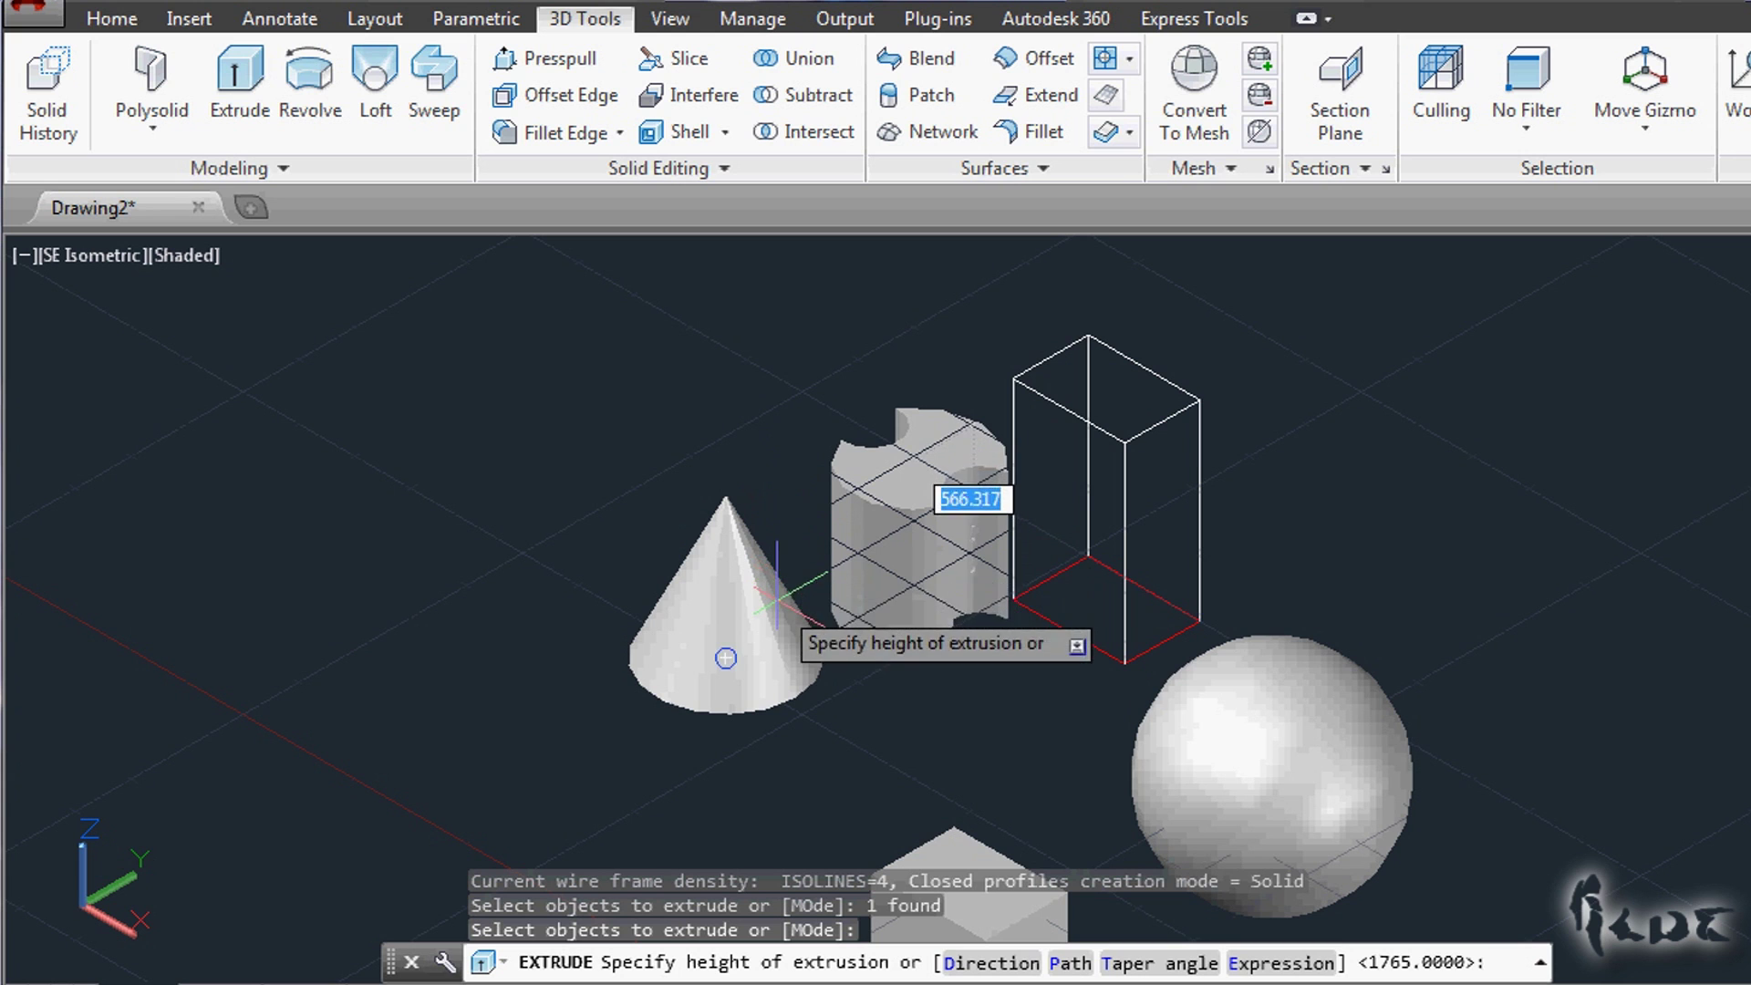
pyautogui.scroll(-3, 958, 638)
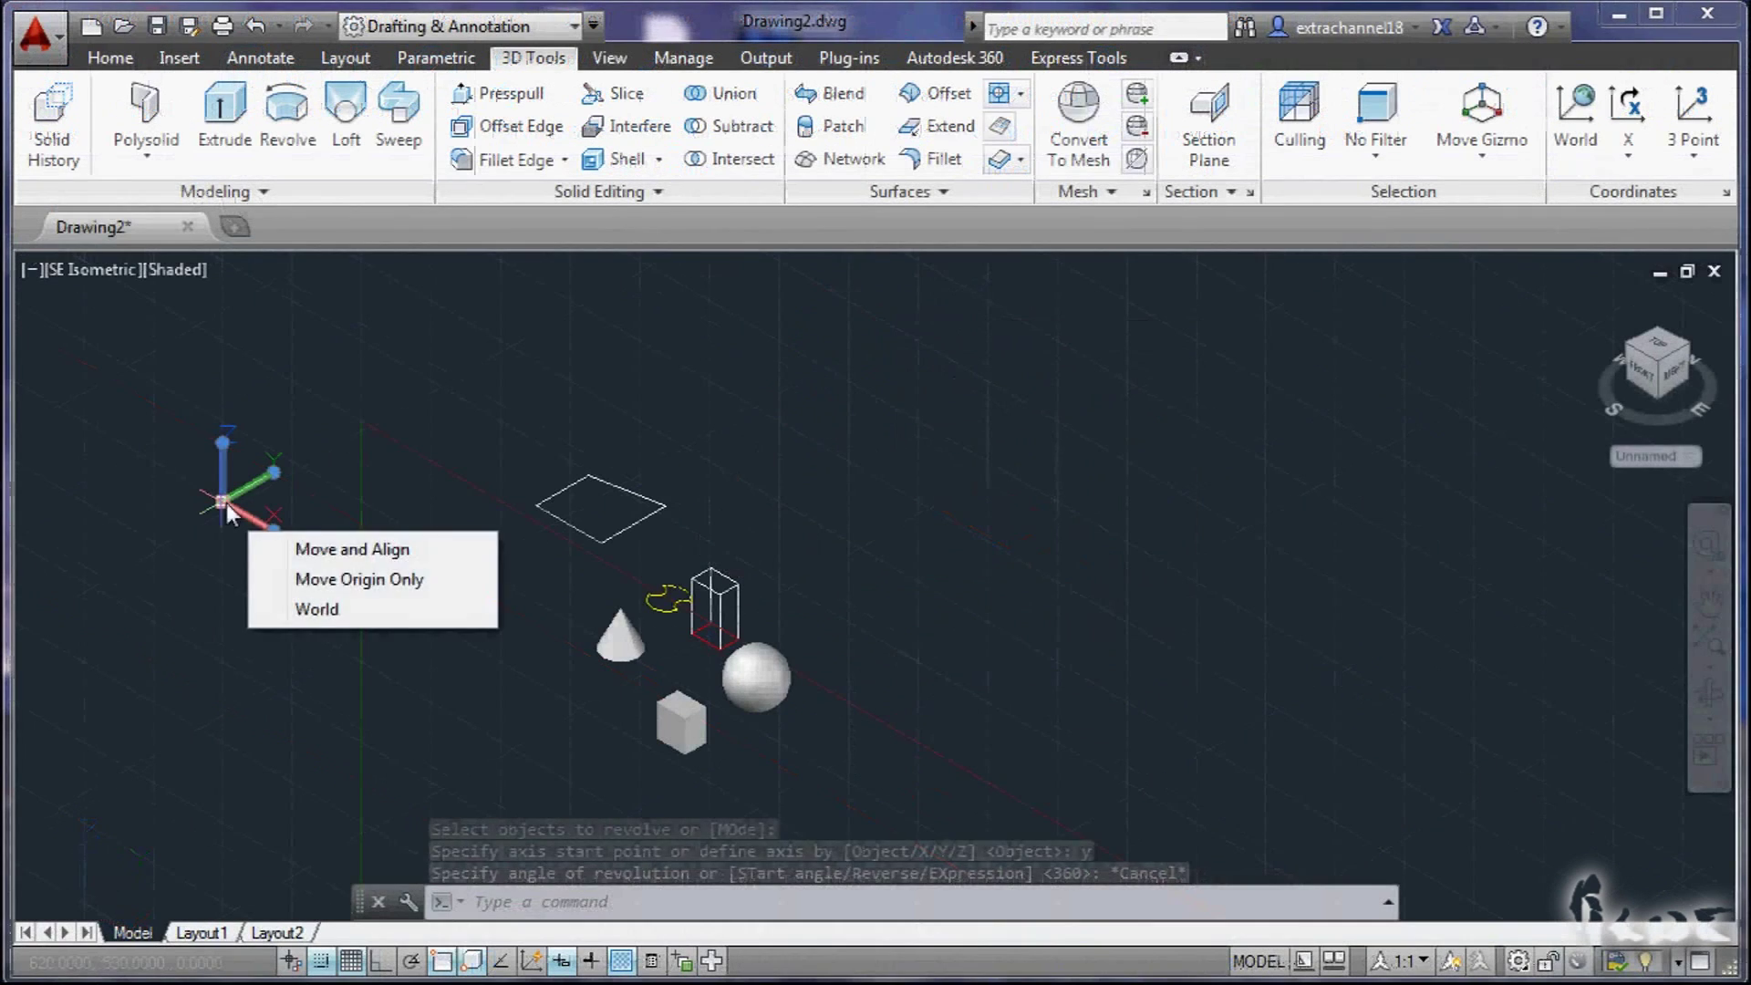
# Step: Begin moving the coordinate system origin, then cancel the UCS change
pyautogui.click(352, 549)
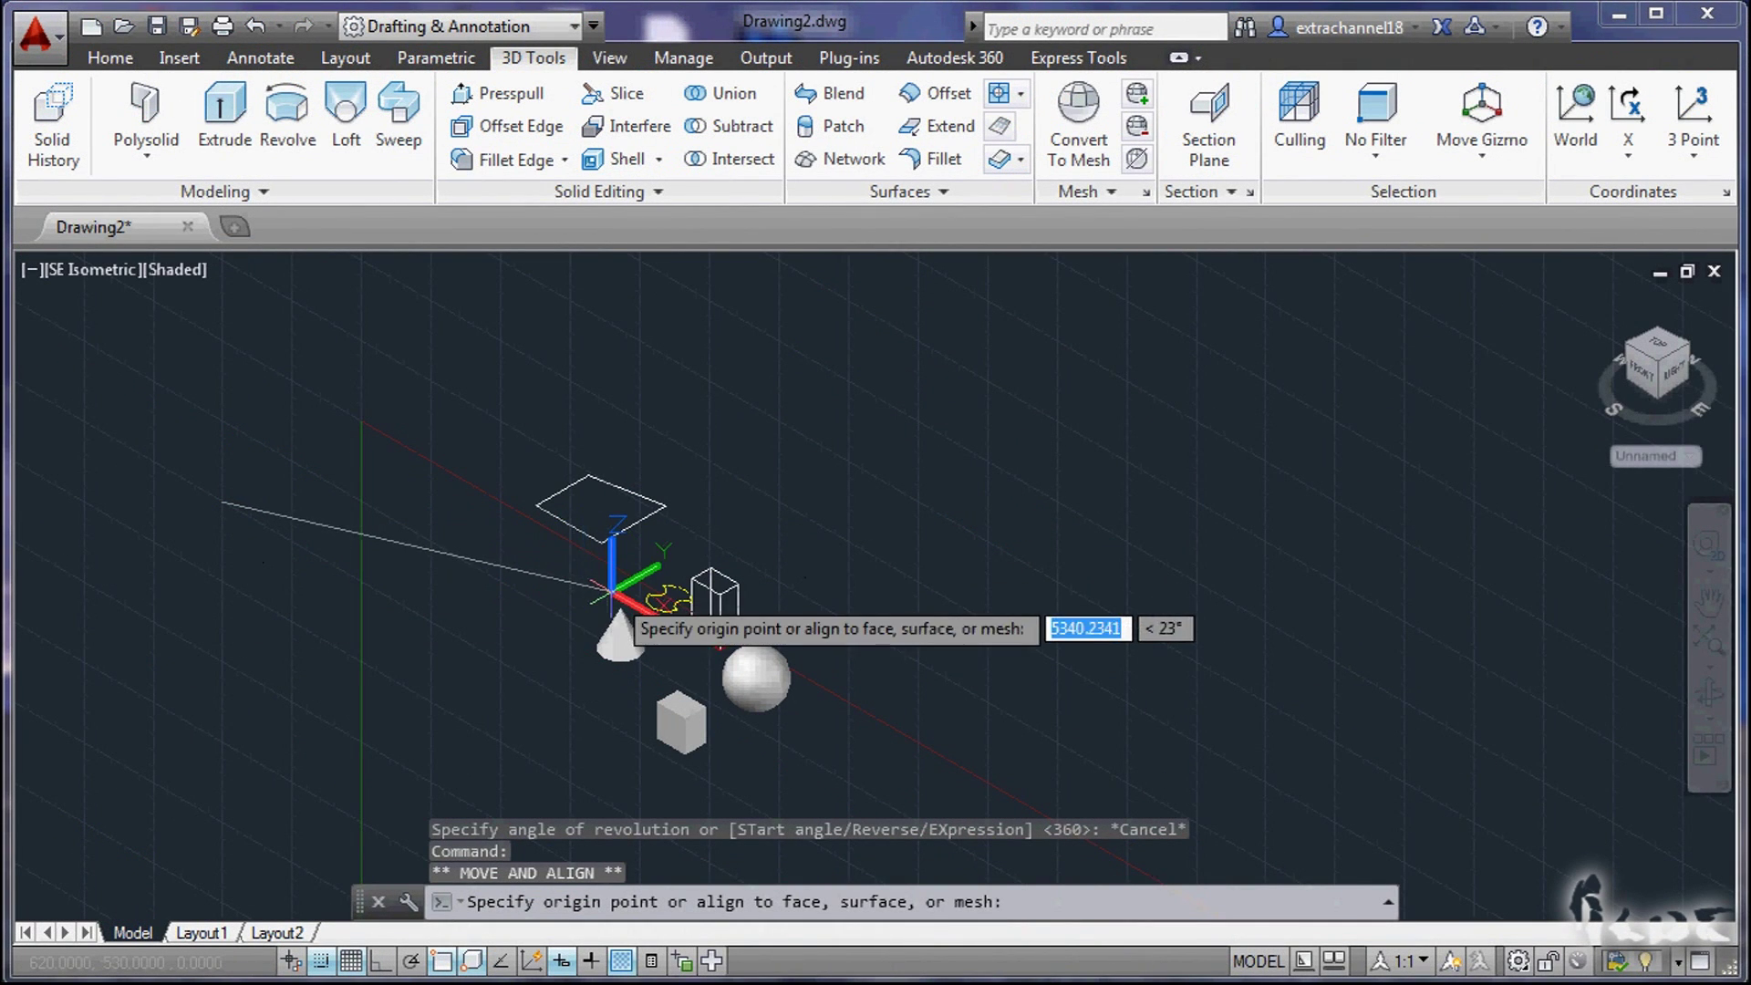
pyautogui.click(575, 572)
pyautogui.scroll(5, 575, 584)
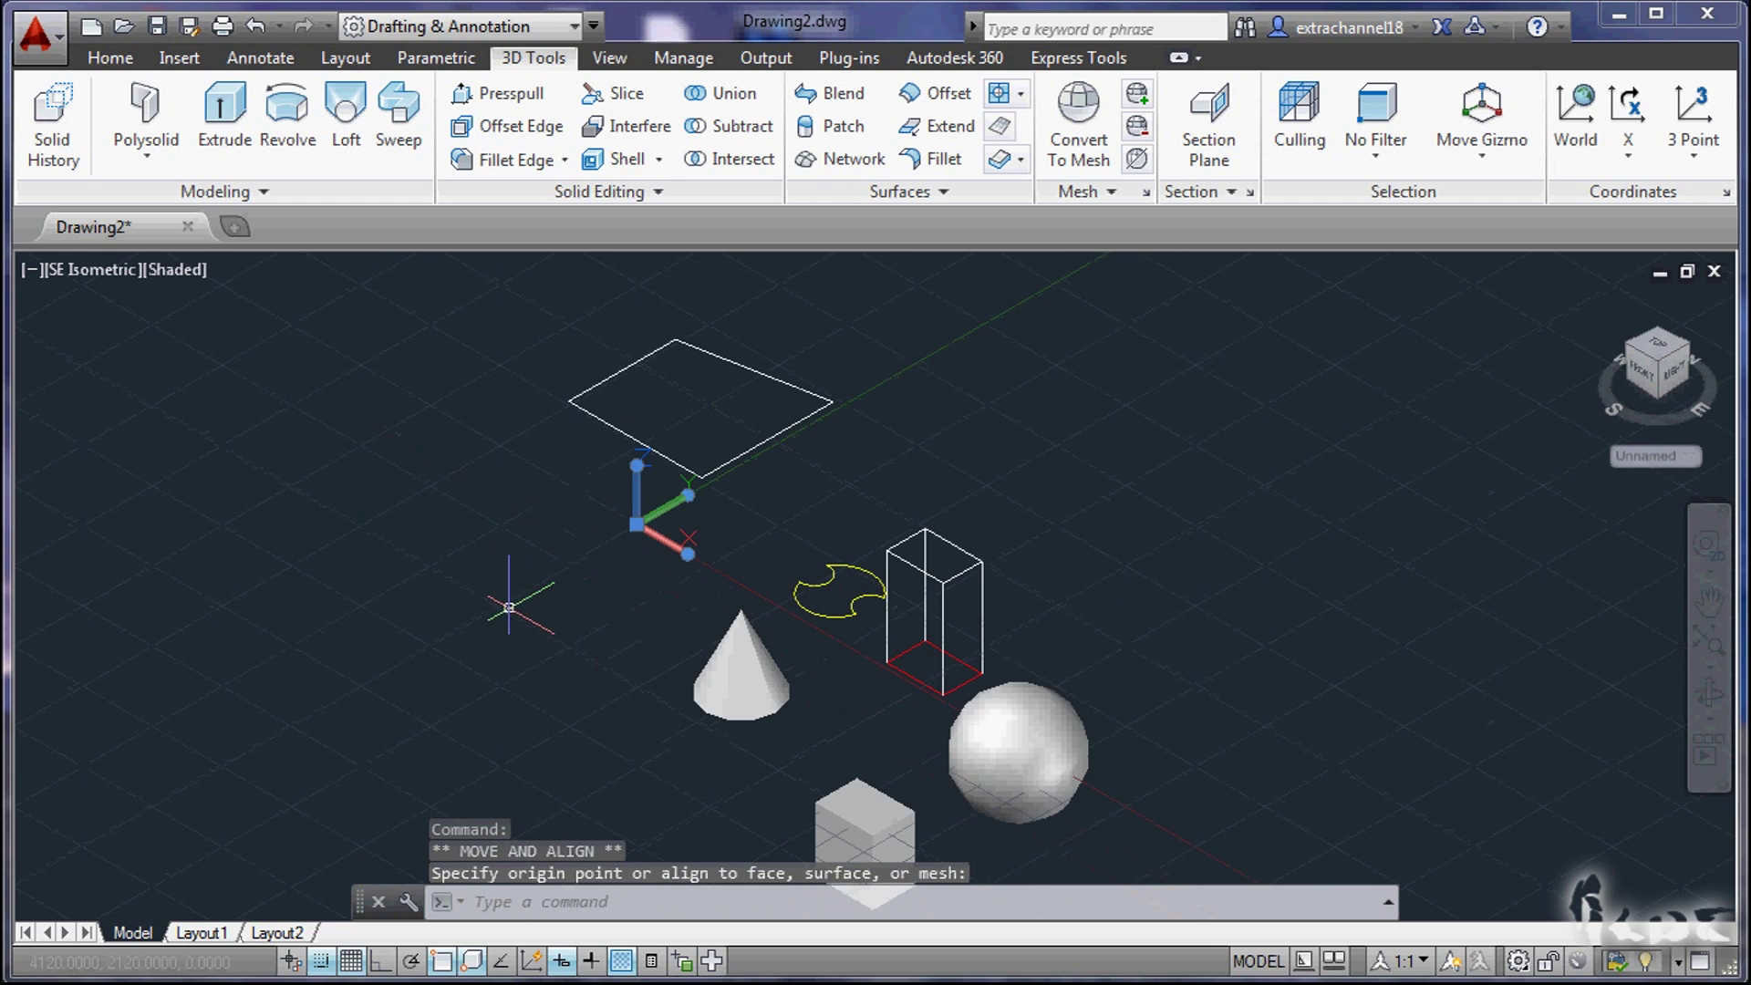
pyautogui.scroll(3, 894, 567)
pyautogui.press('Escape')
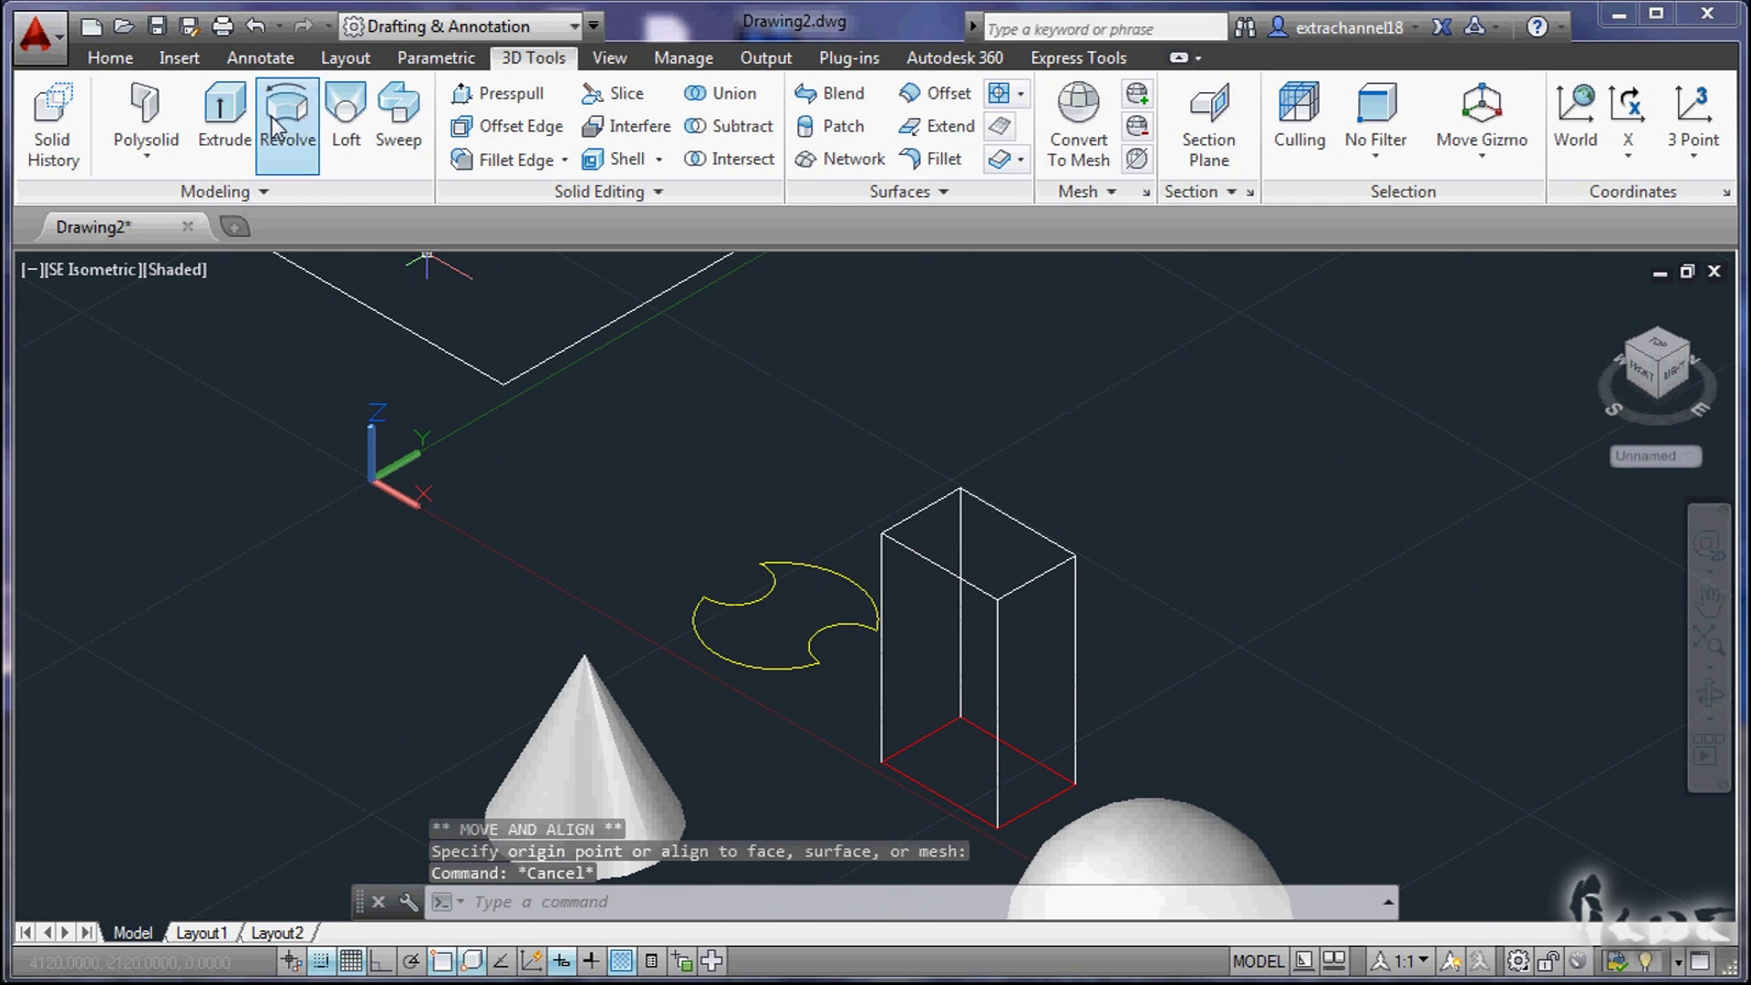
# Step: Revolve the yellow profile around the Y axis, reversed, into a curved solid, then orbit to inspect it
pyautogui.click(273, 128)
pyautogui.click(700, 599)
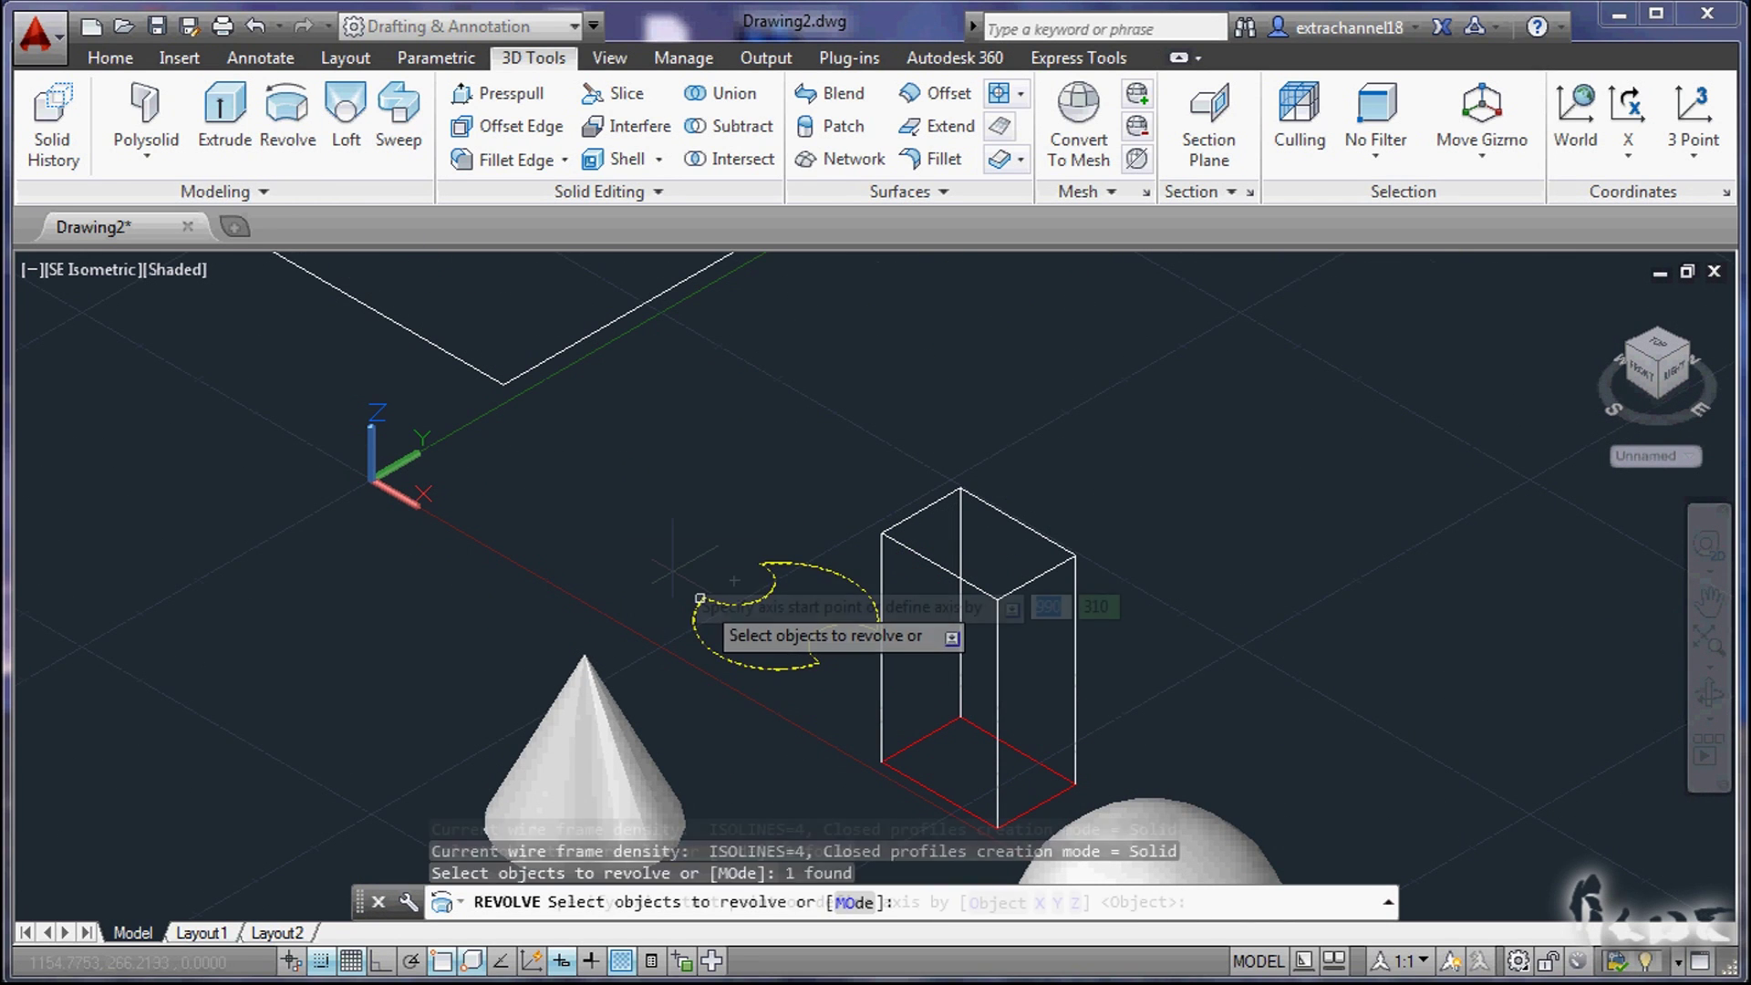
pyautogui.press('Return')
pyautogui.write('y')
pyautogui.press('Return')
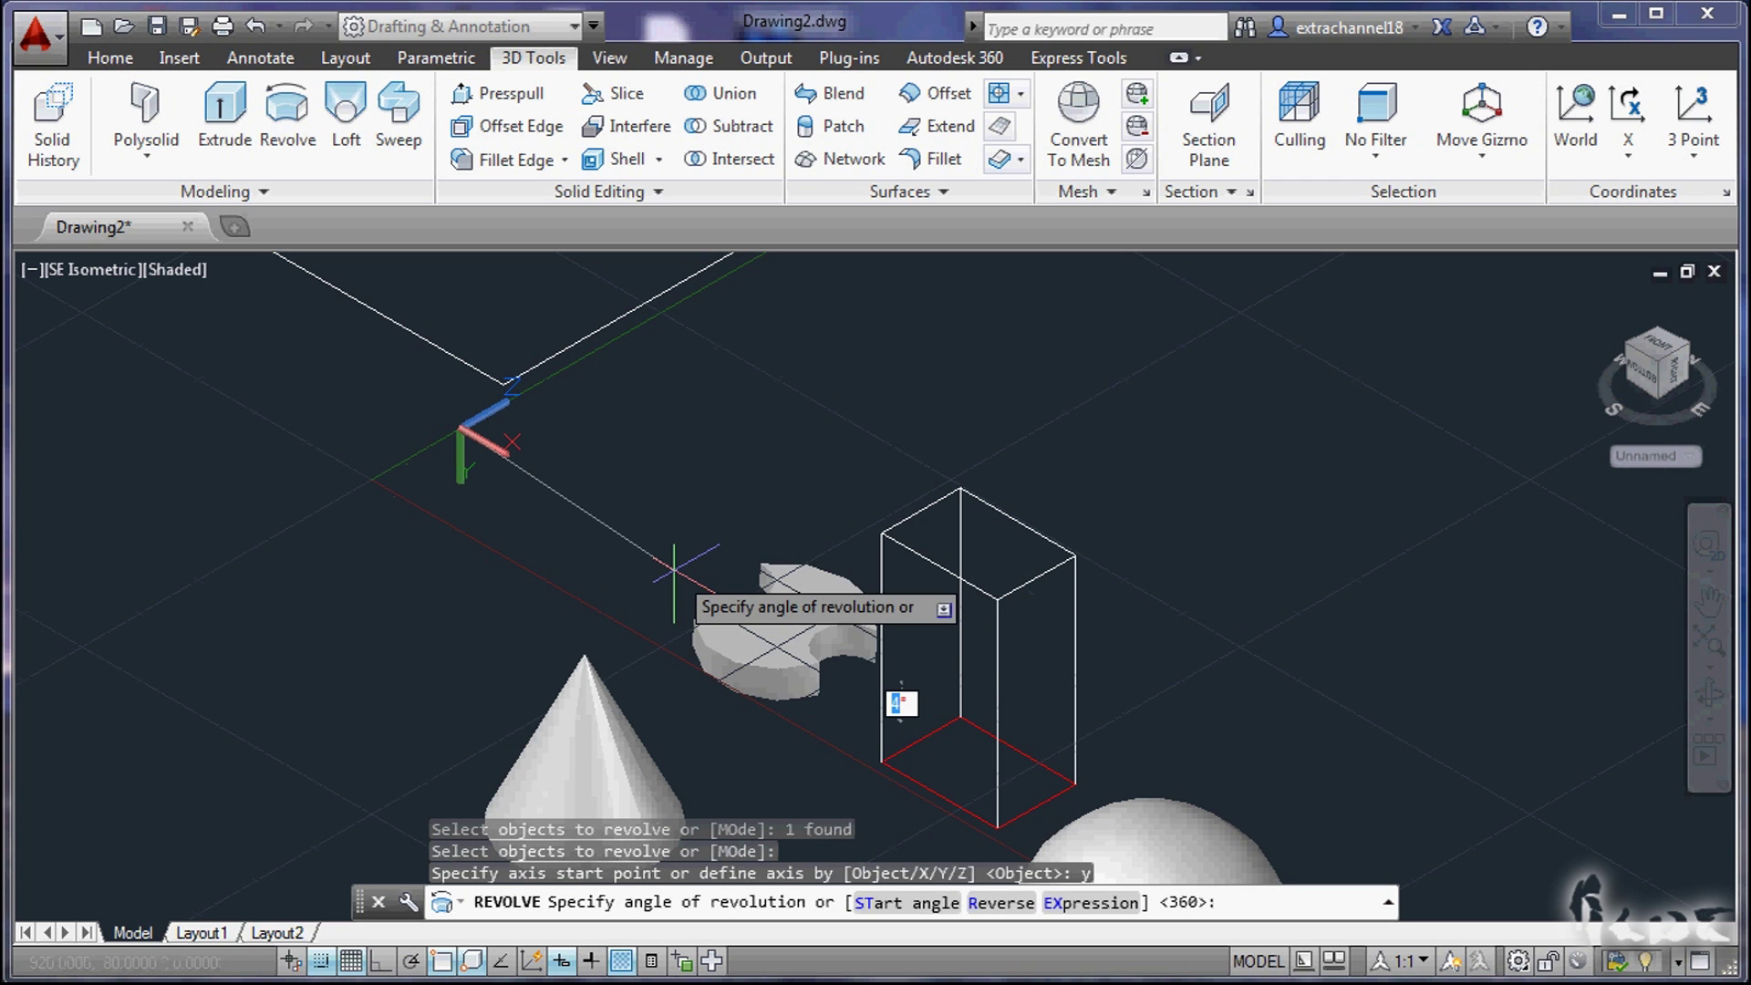
pyautogui.write('r')
pyautogui.press('Return')
pyautogui.scroll(-2, 875, 547)
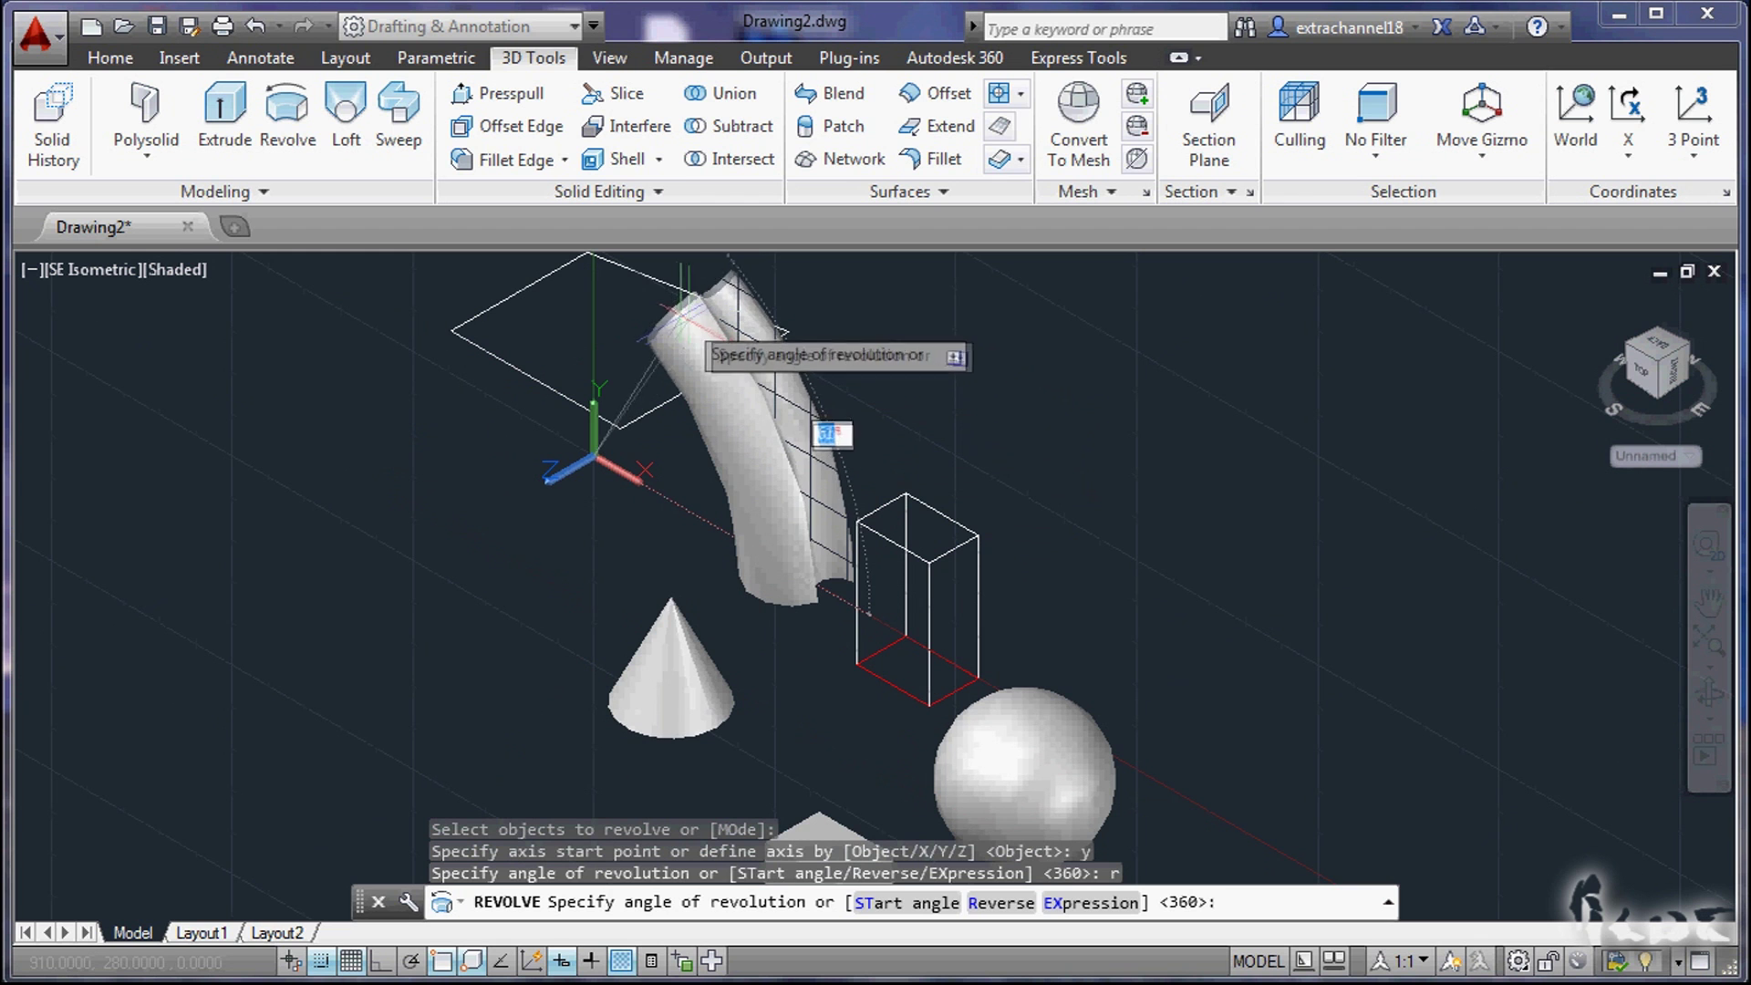
pyautogui.click(826, 418)
pyautogui.click(1708, 694)
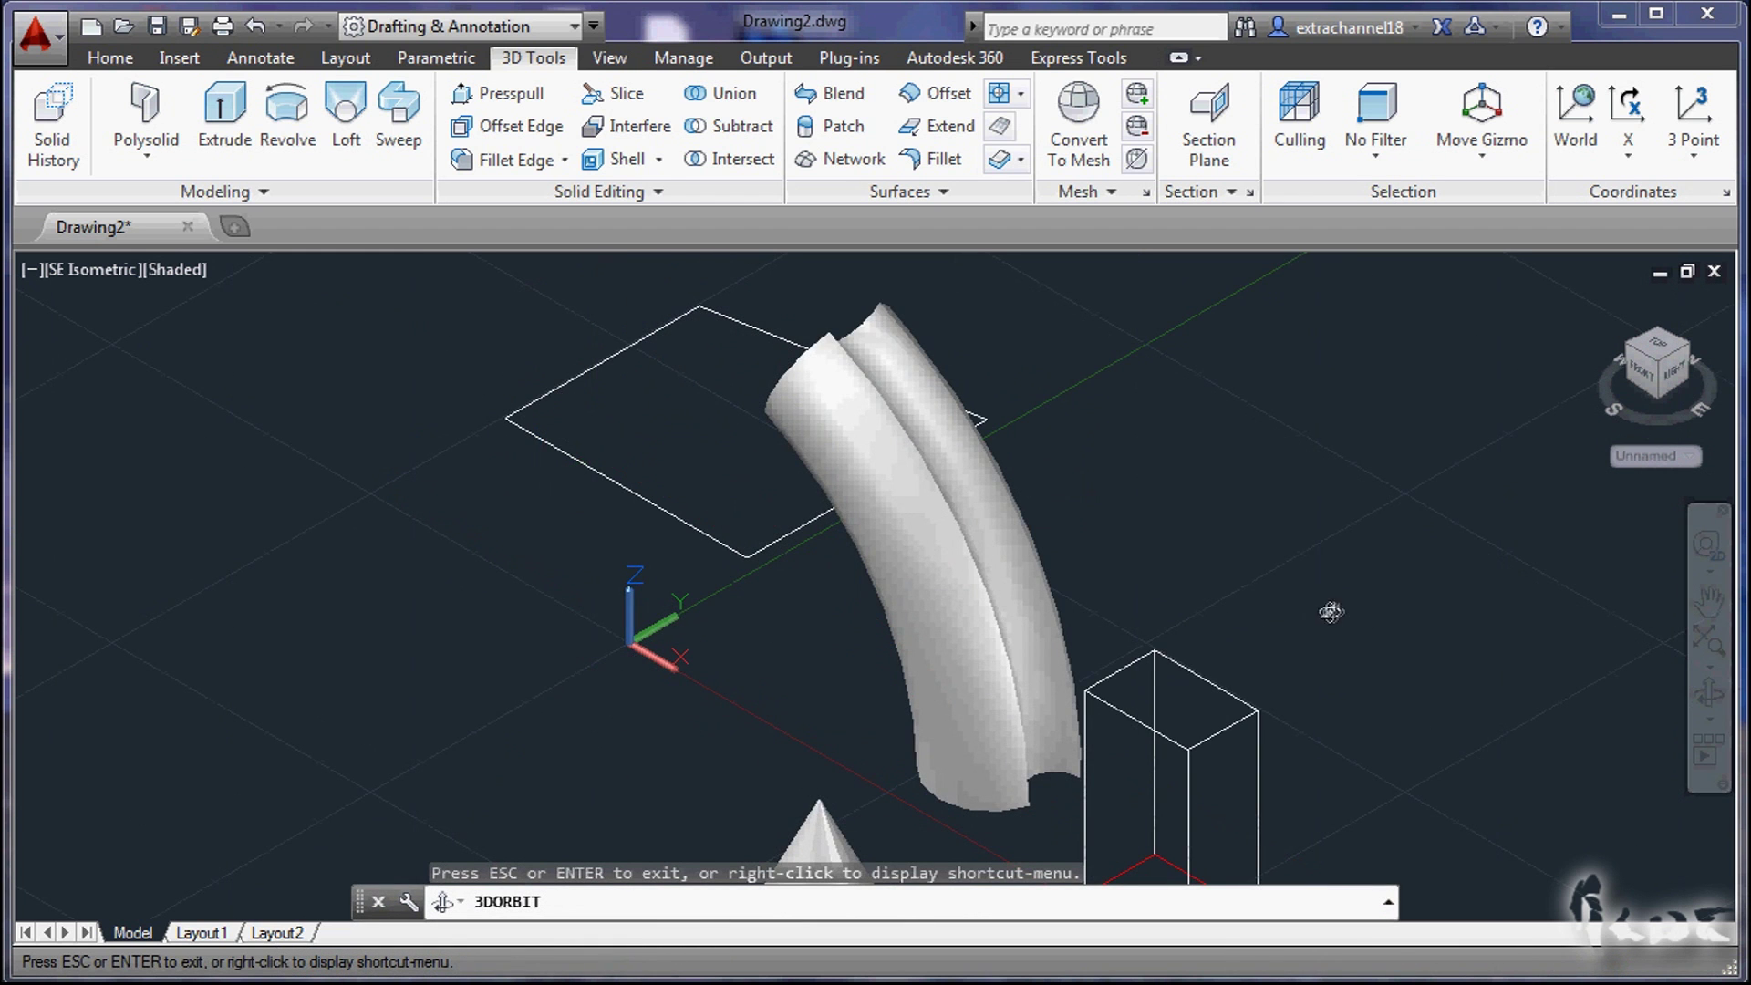
pyautogui.moveTo(1332, 613); pyautogui.dragTo(1689, 574)
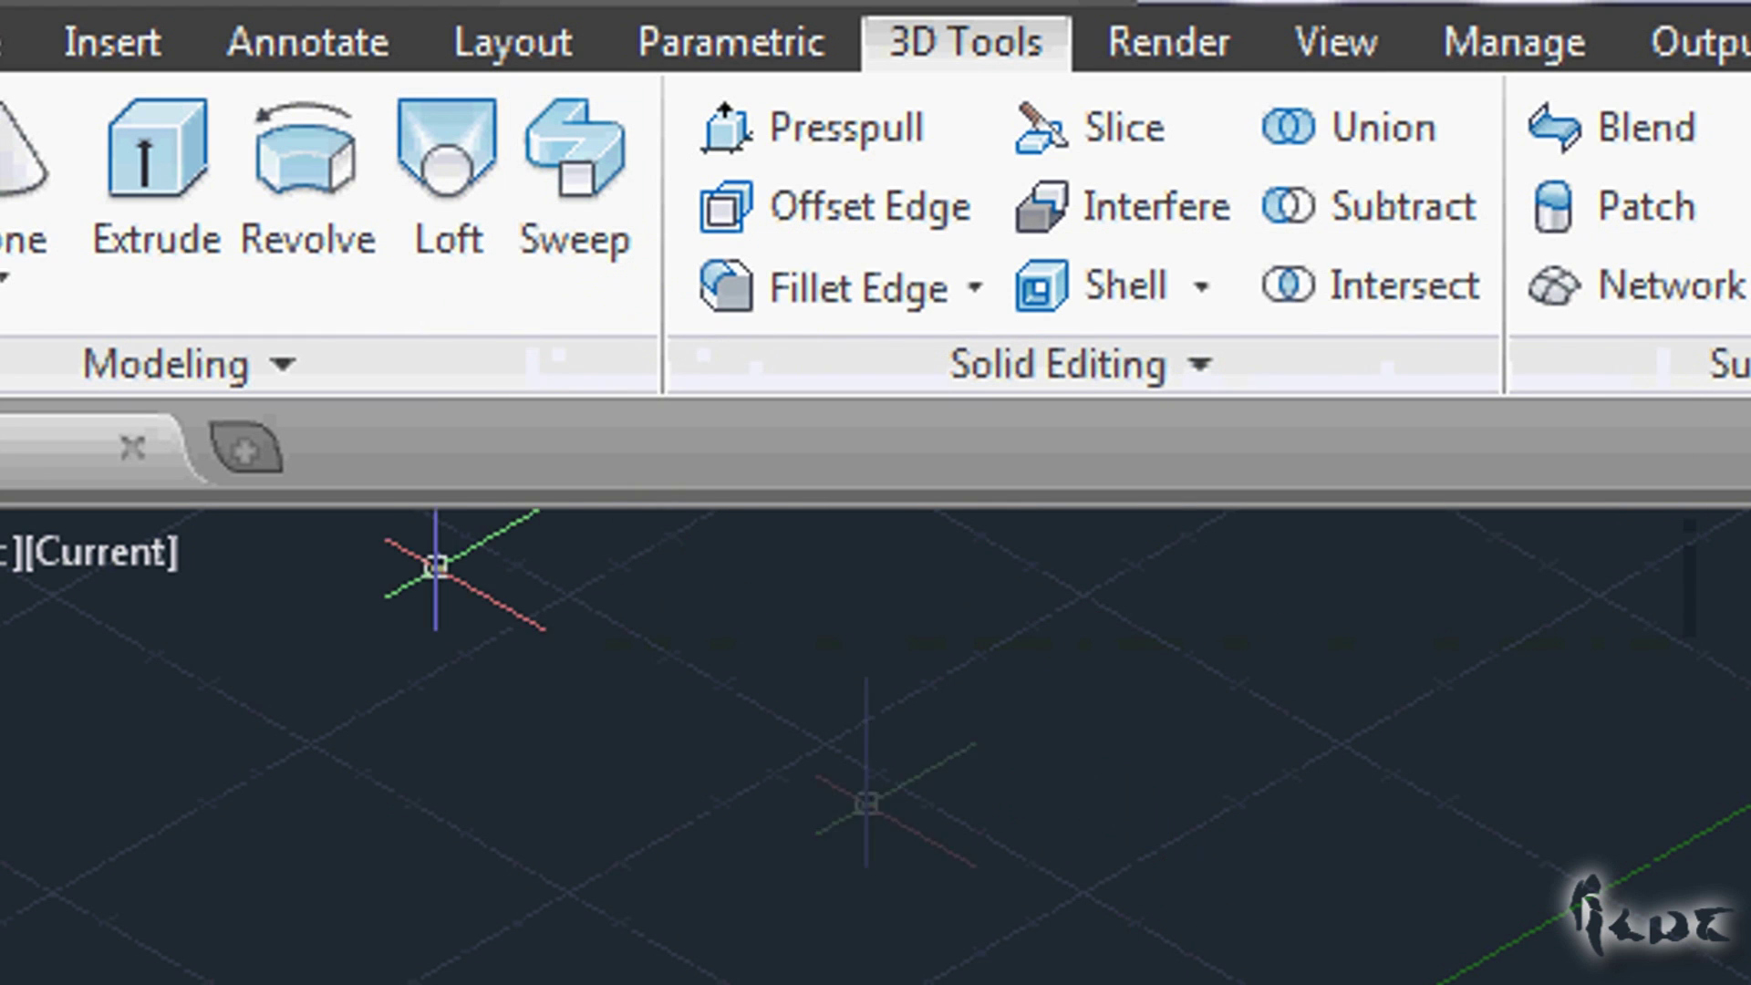
pyautogui.click(9, 46)
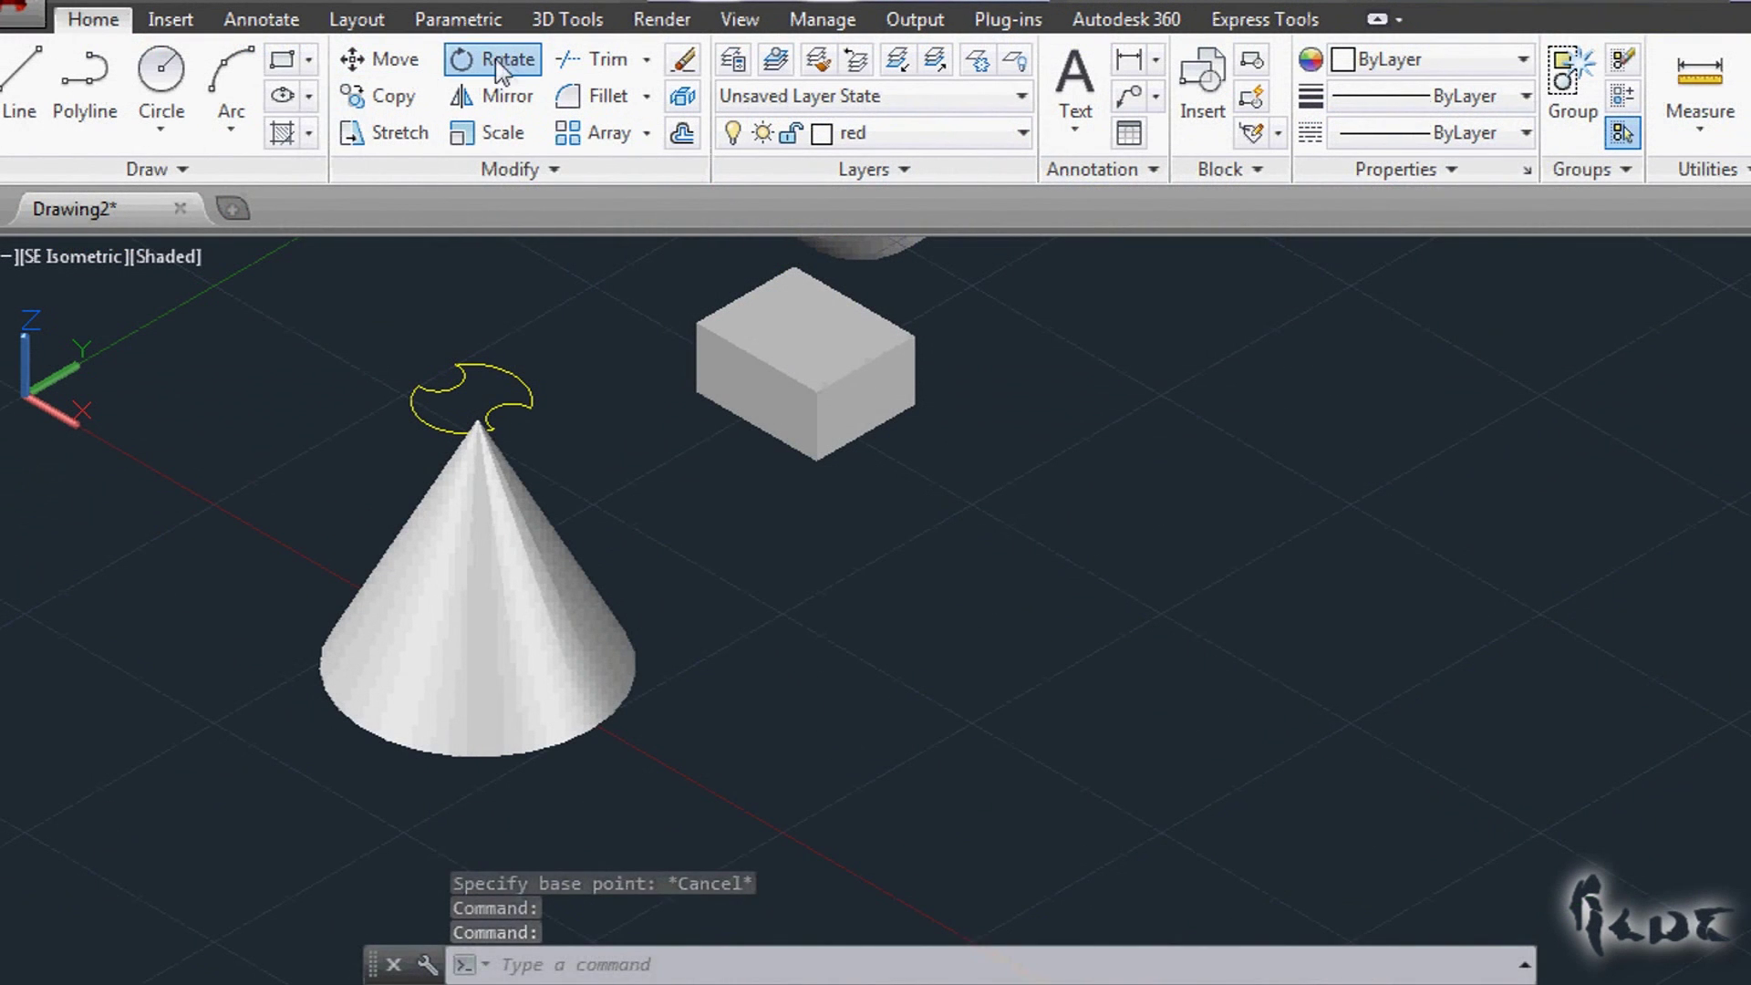
pyautogui.click(500, 66)
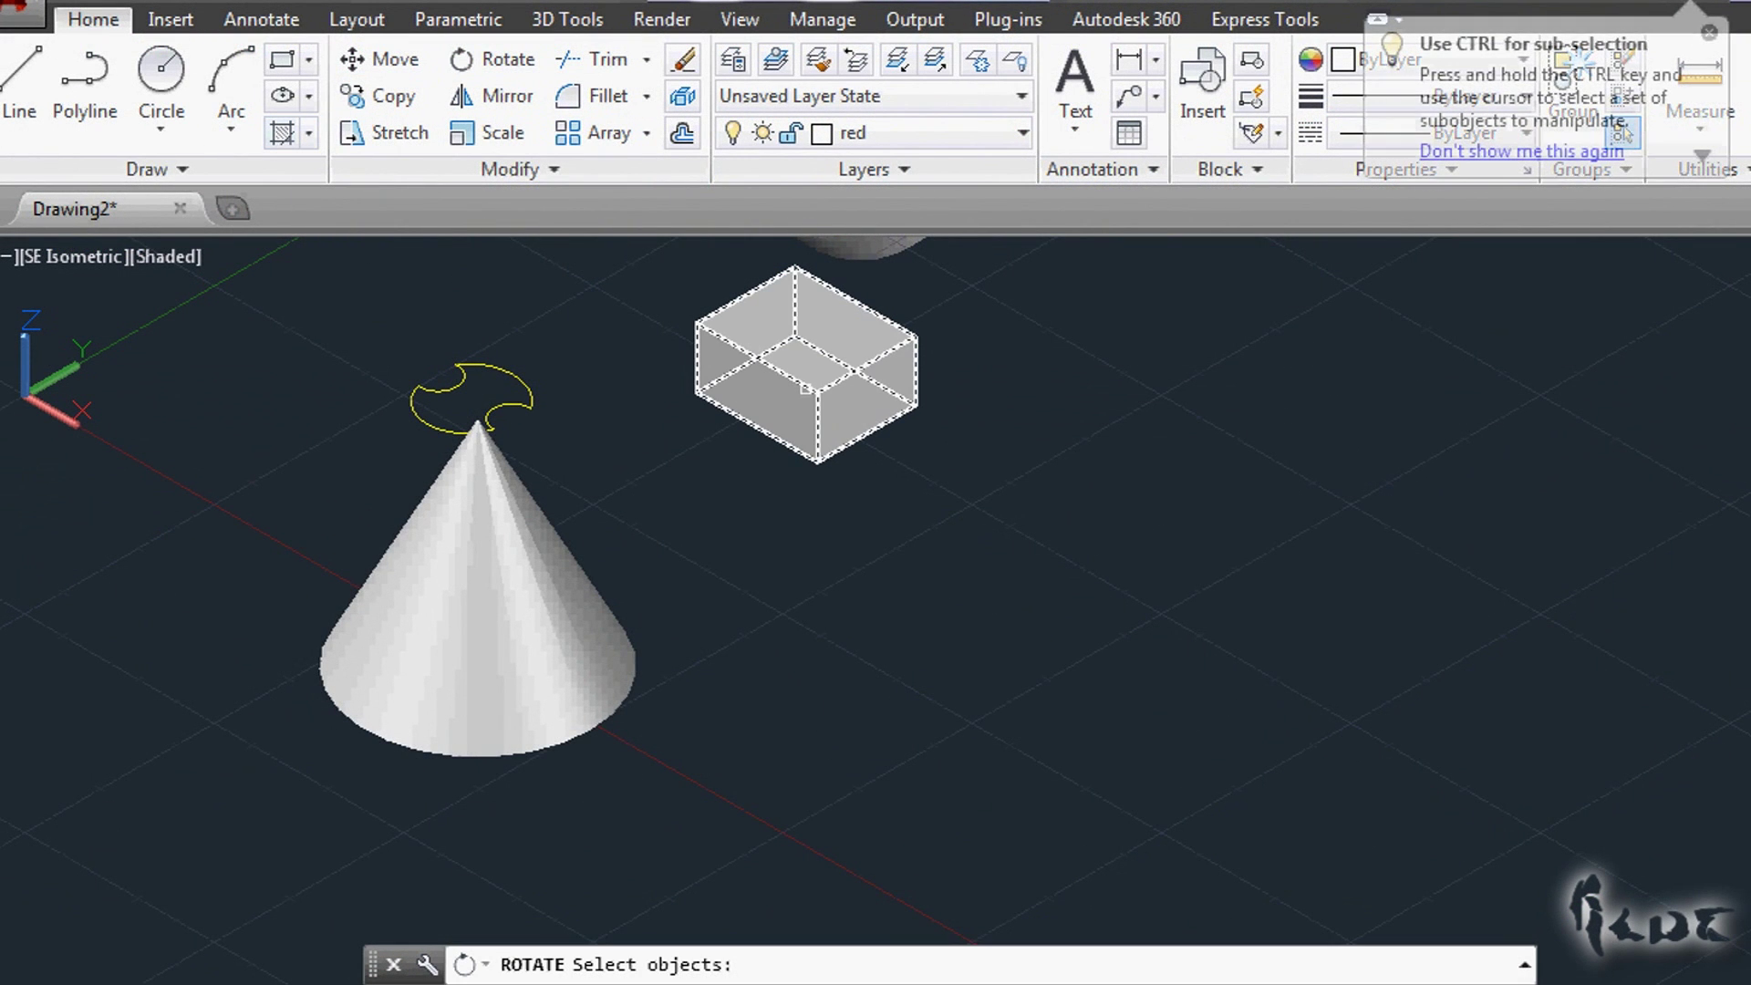
pyautogui.scroll(5, 616, 361)
pyautogui.scroll(-4, 953, 271)
pyautogui.click(1113, 340)
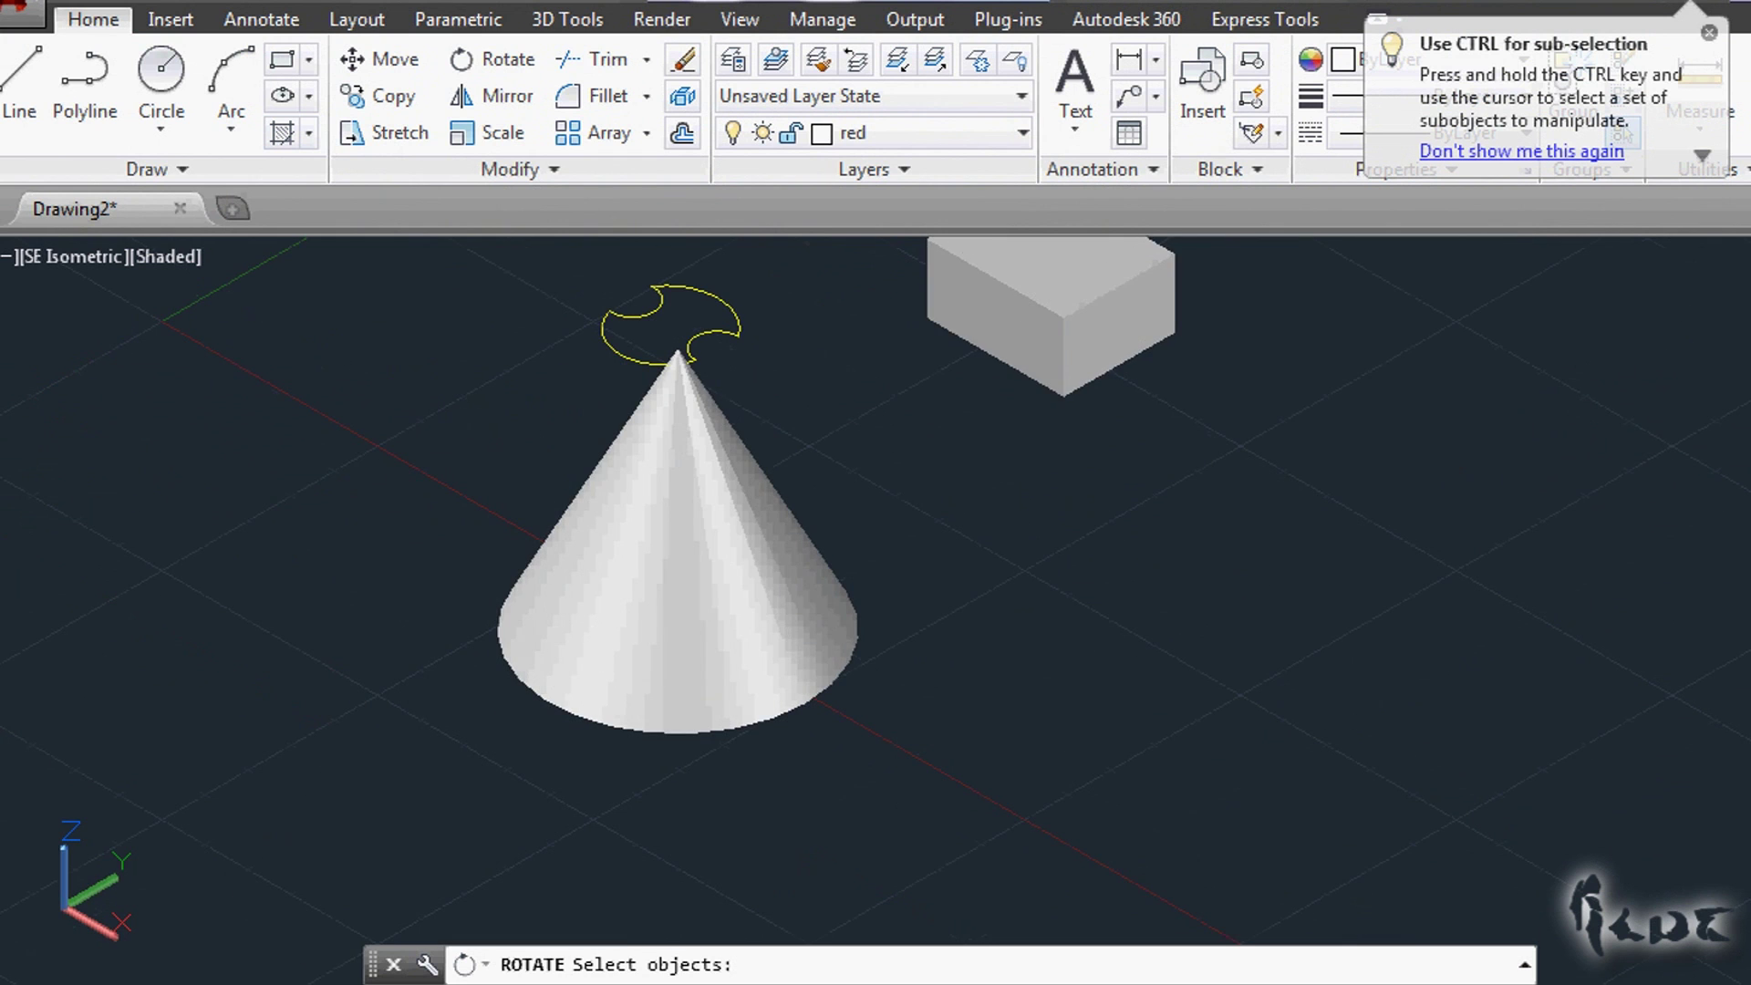
pyautogui.moveTo(1312, 443); pyautogui.dragTo(1286, 703)
pyautogui.press('Escape')
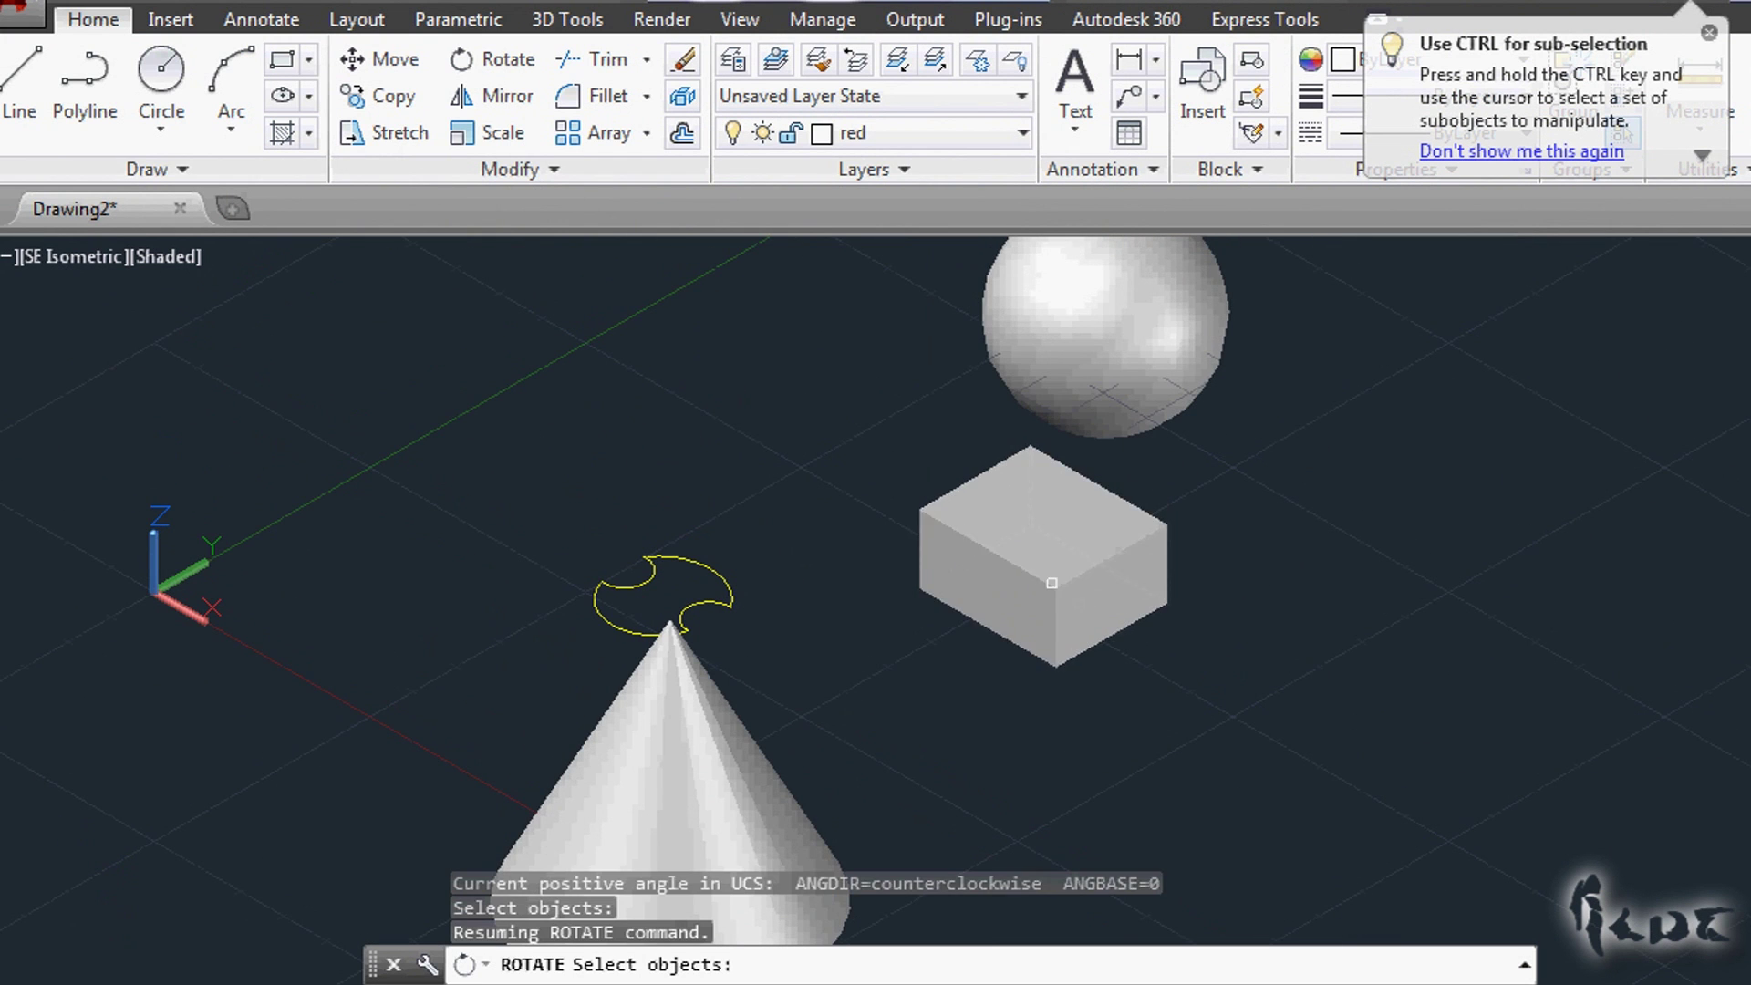
pyautogui.click(1055, 580)
pyautogui.press('Return')
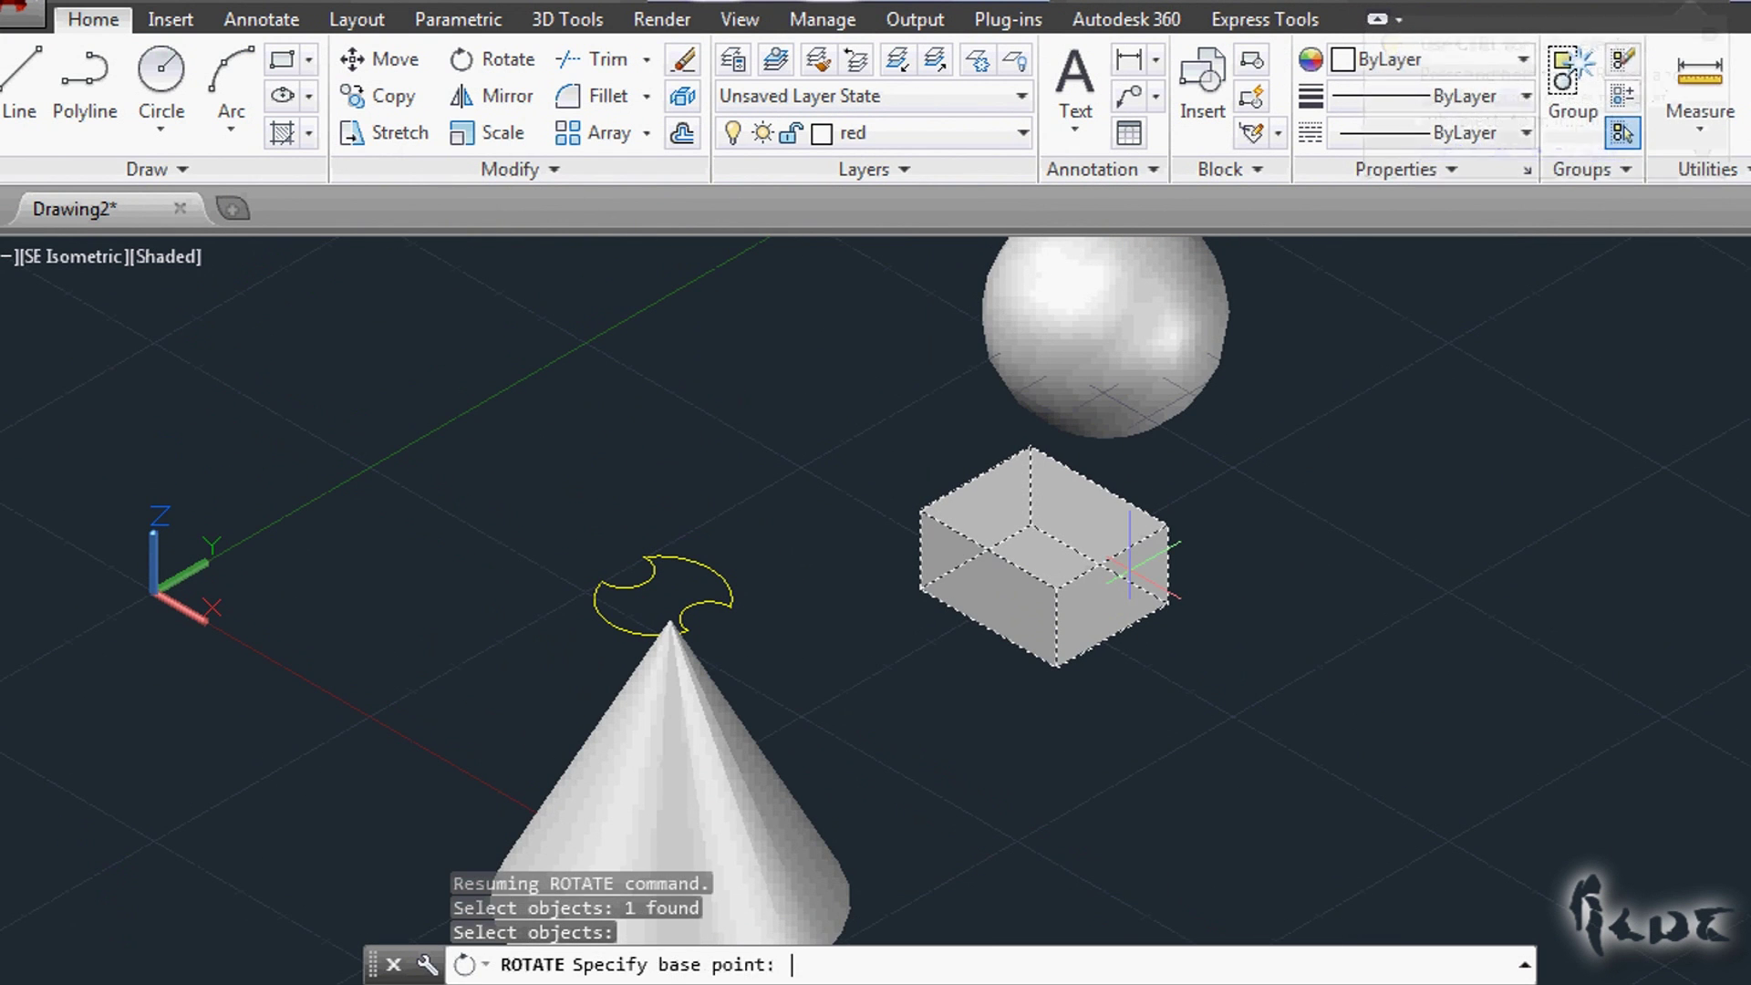
pyautogui.click(1056, 649)
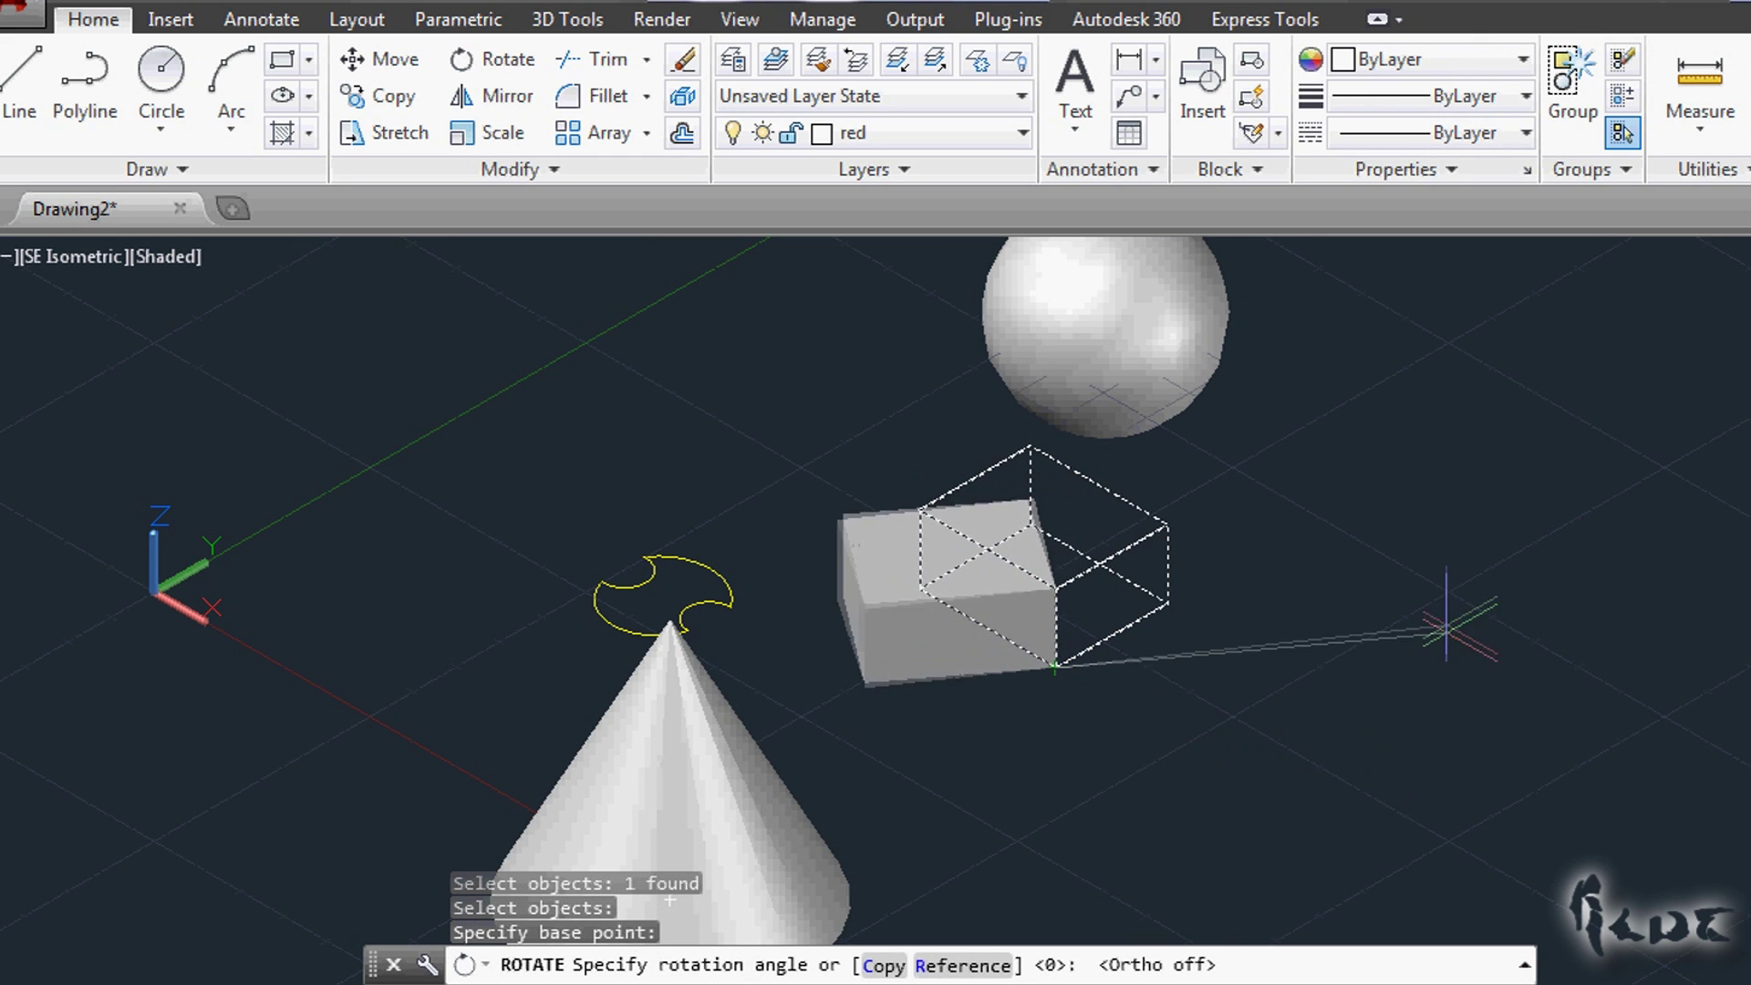
pyautogui.press('Escape')
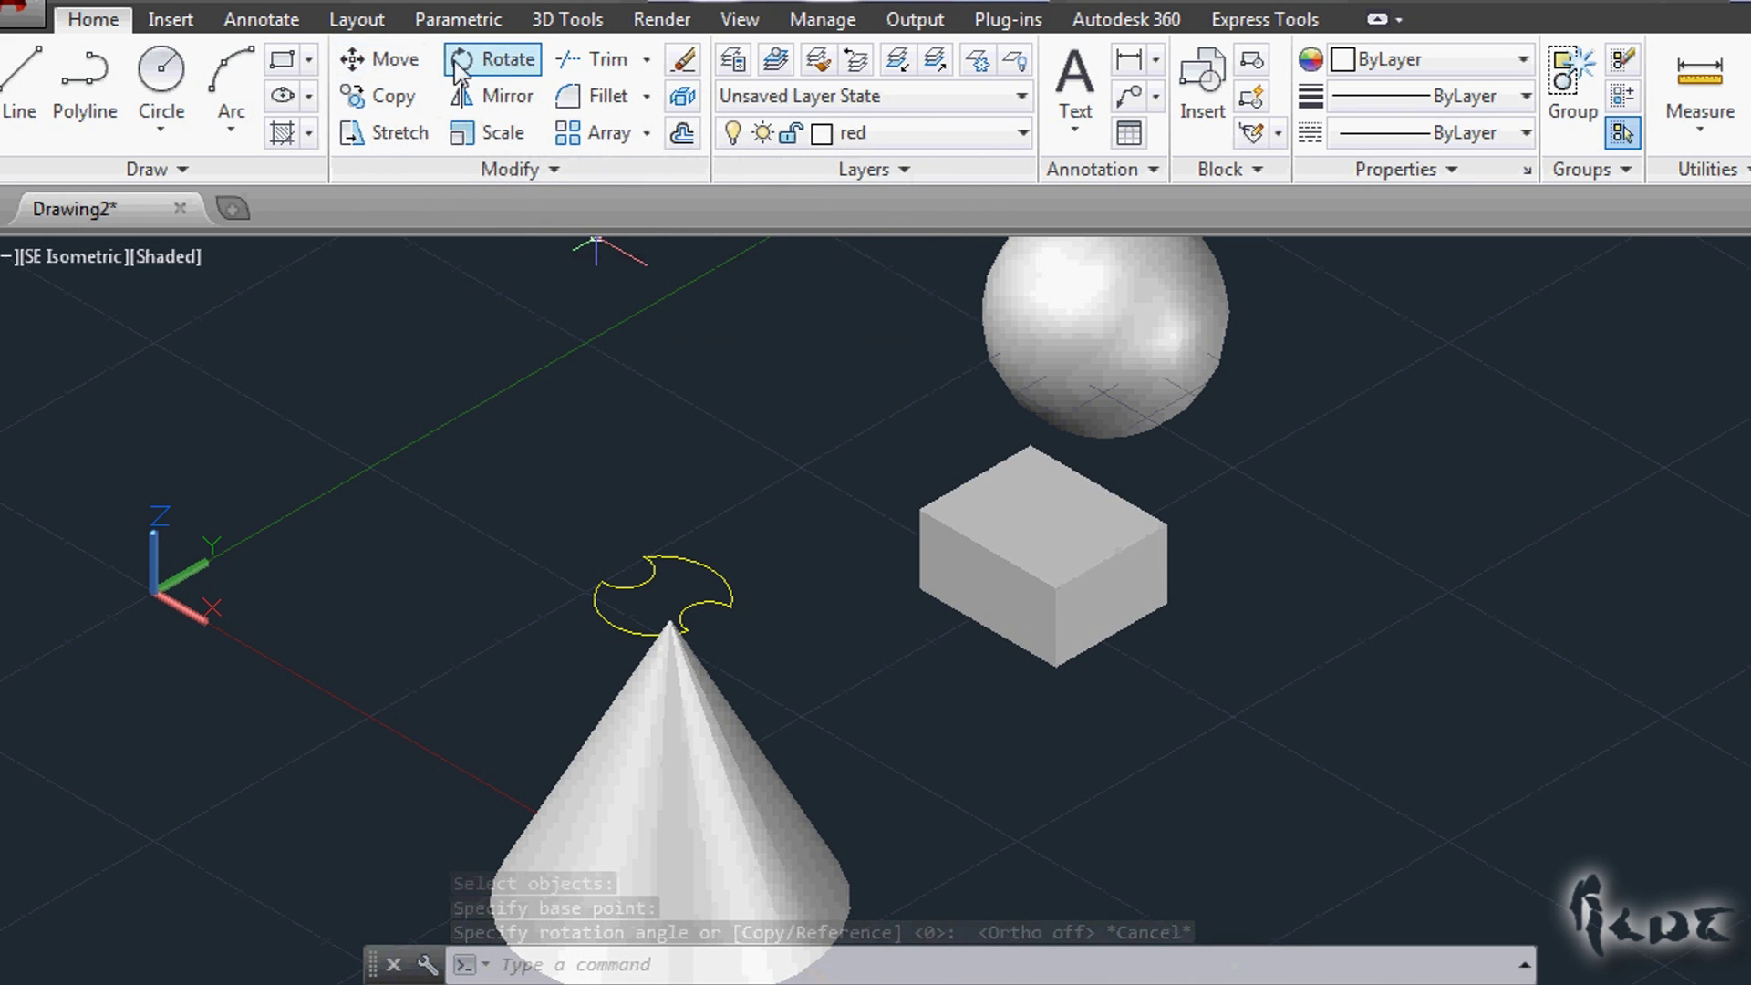
pyautogui.click(394, 60)
pyautogui.click(1070, 599)
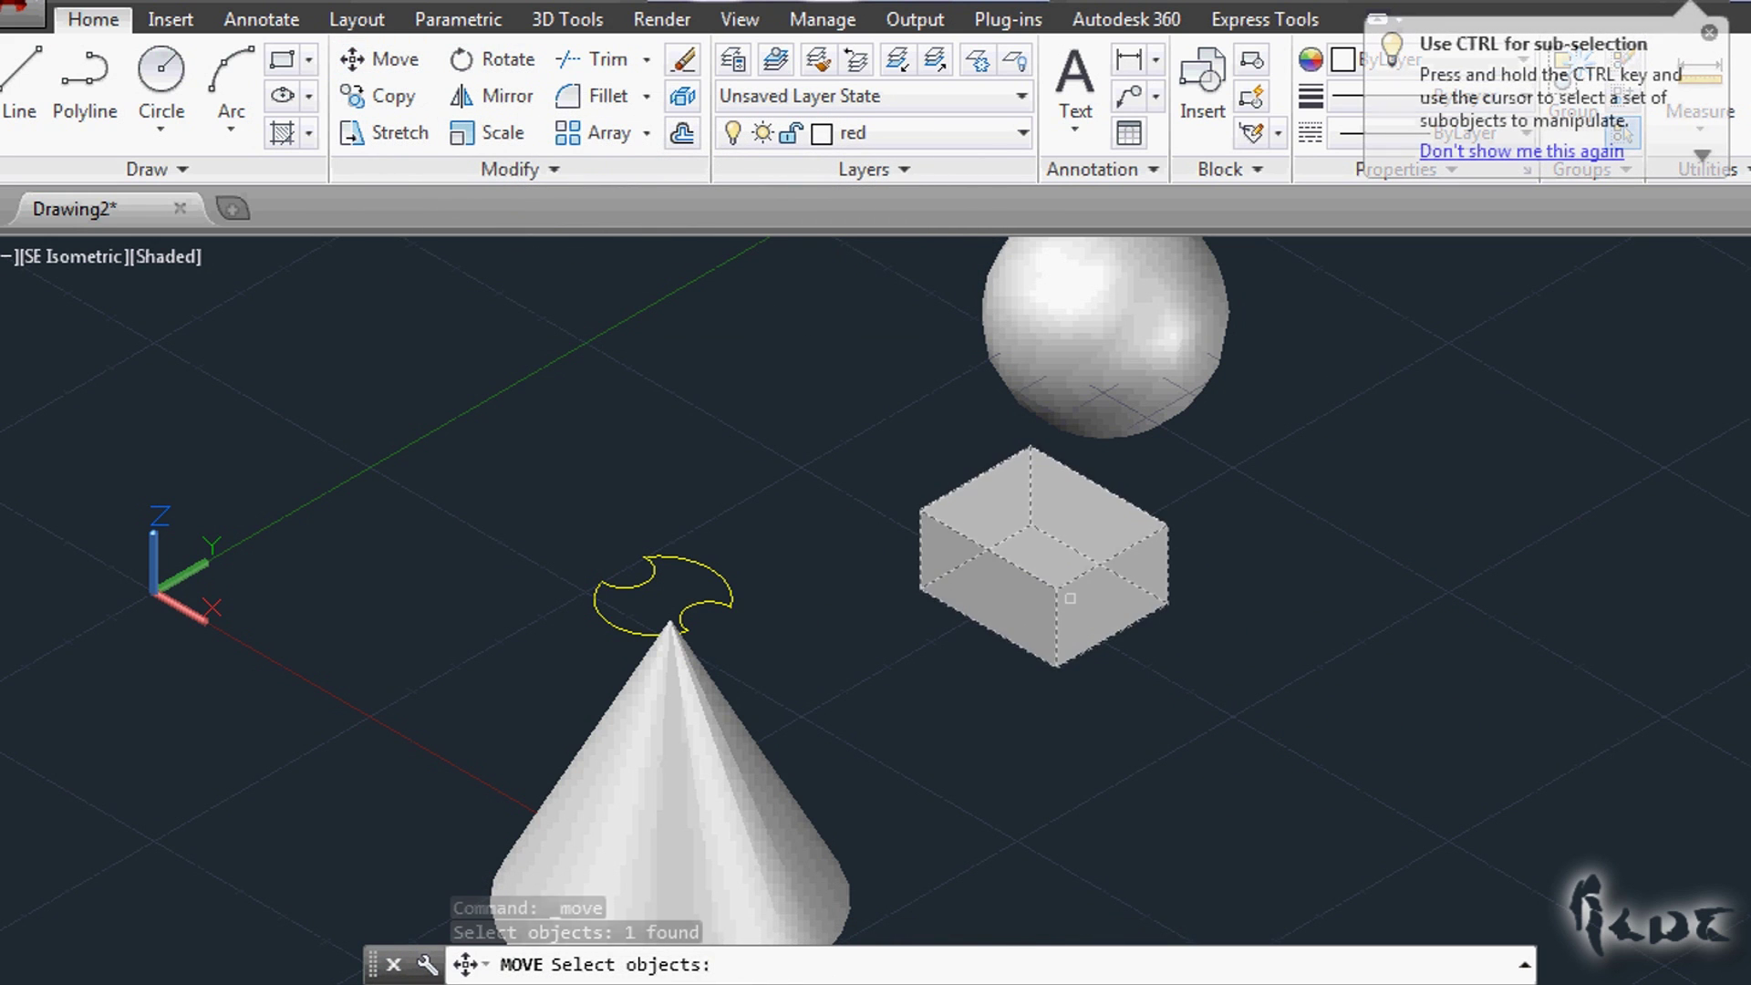
pyautogui.press('Return')
pyautogui.click(1166, 603)
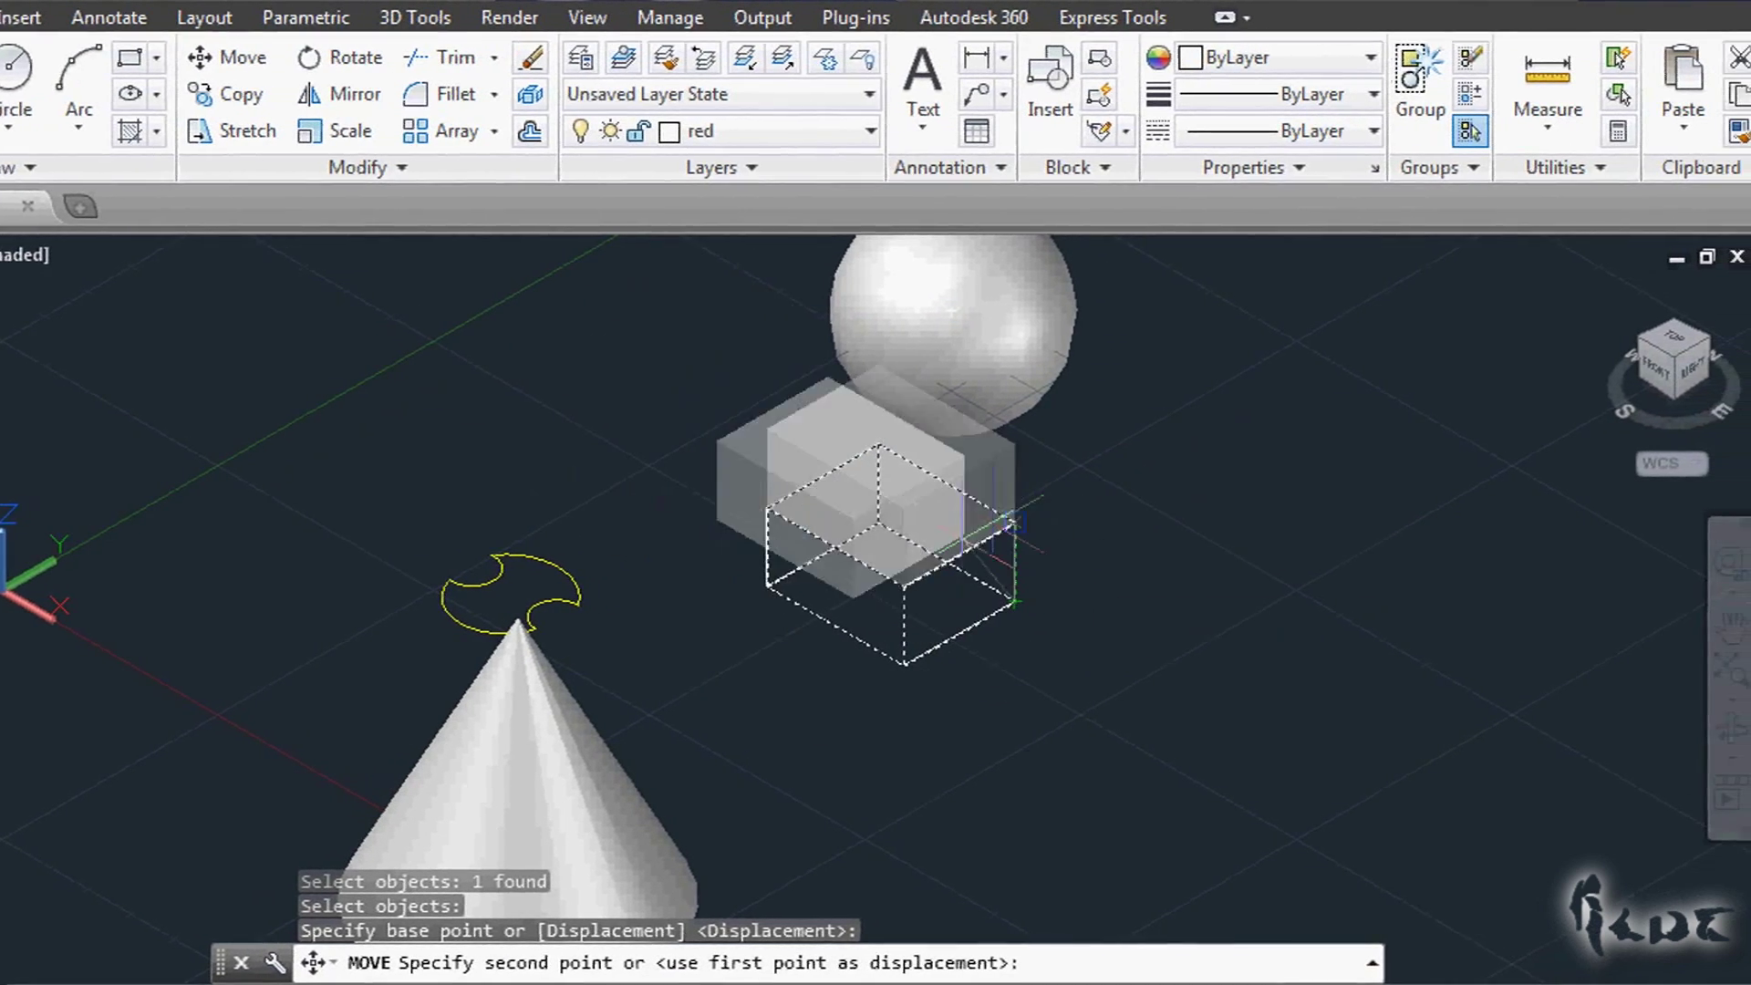
pyautogui.click(1691, 379)
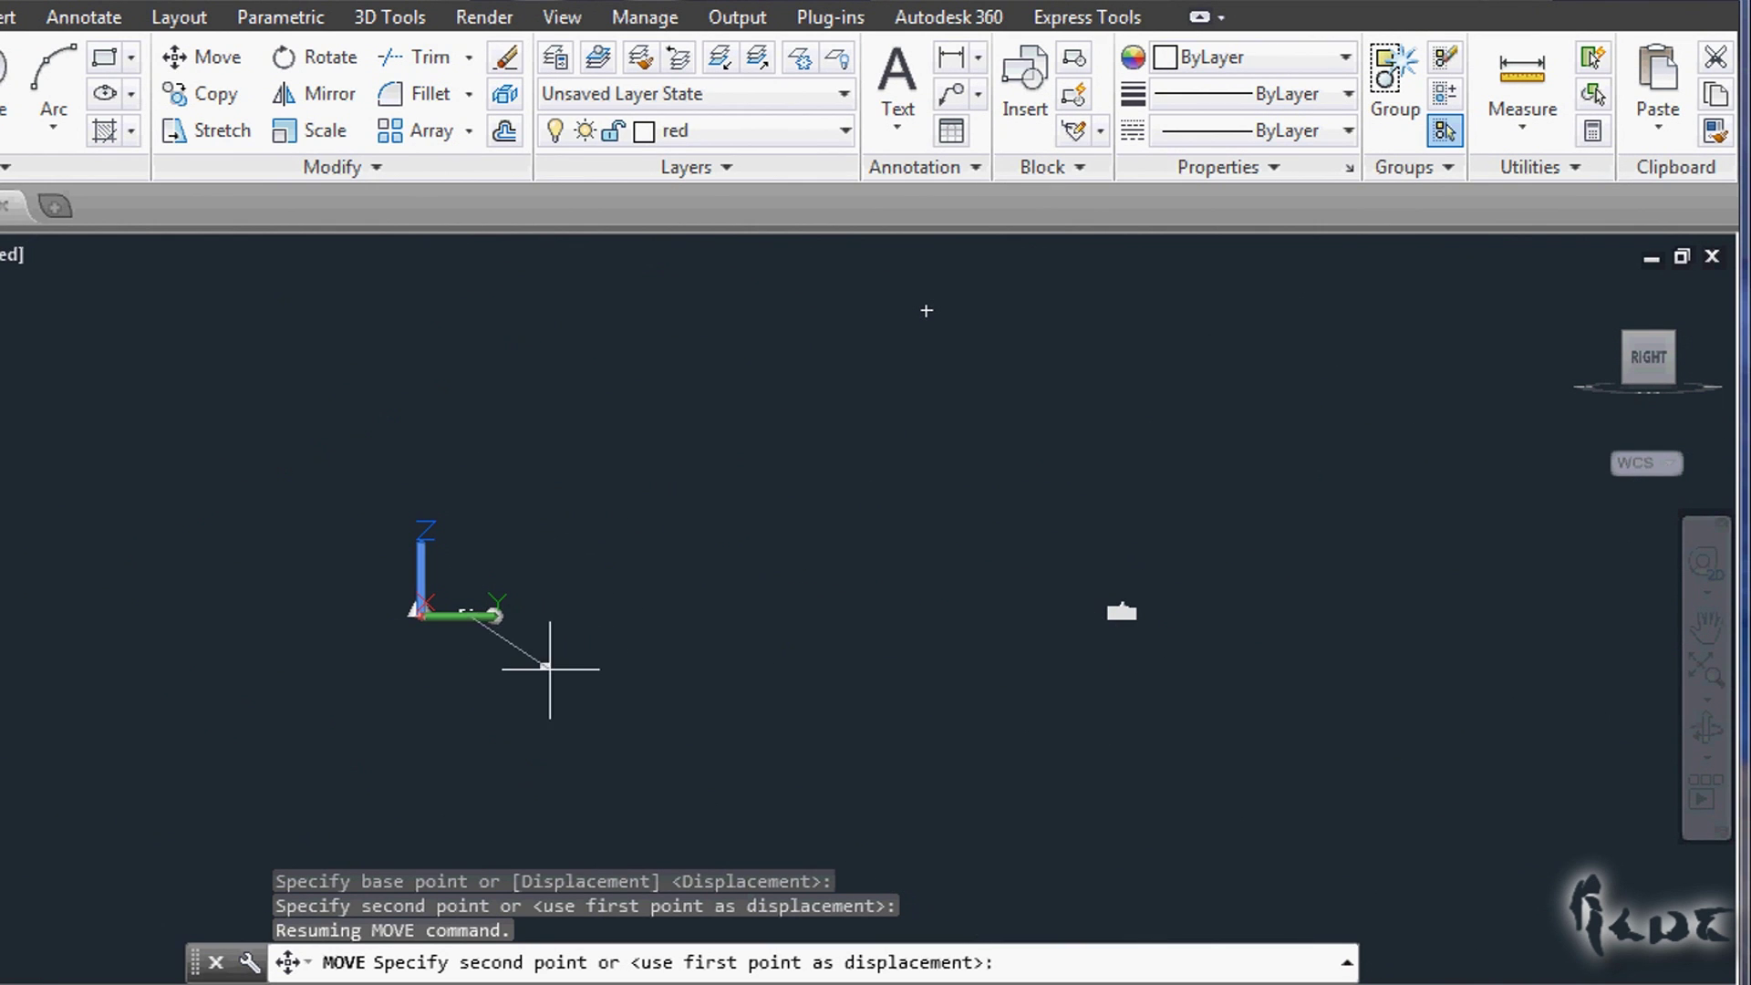
pyautogui.scroll(5, 550, 669)
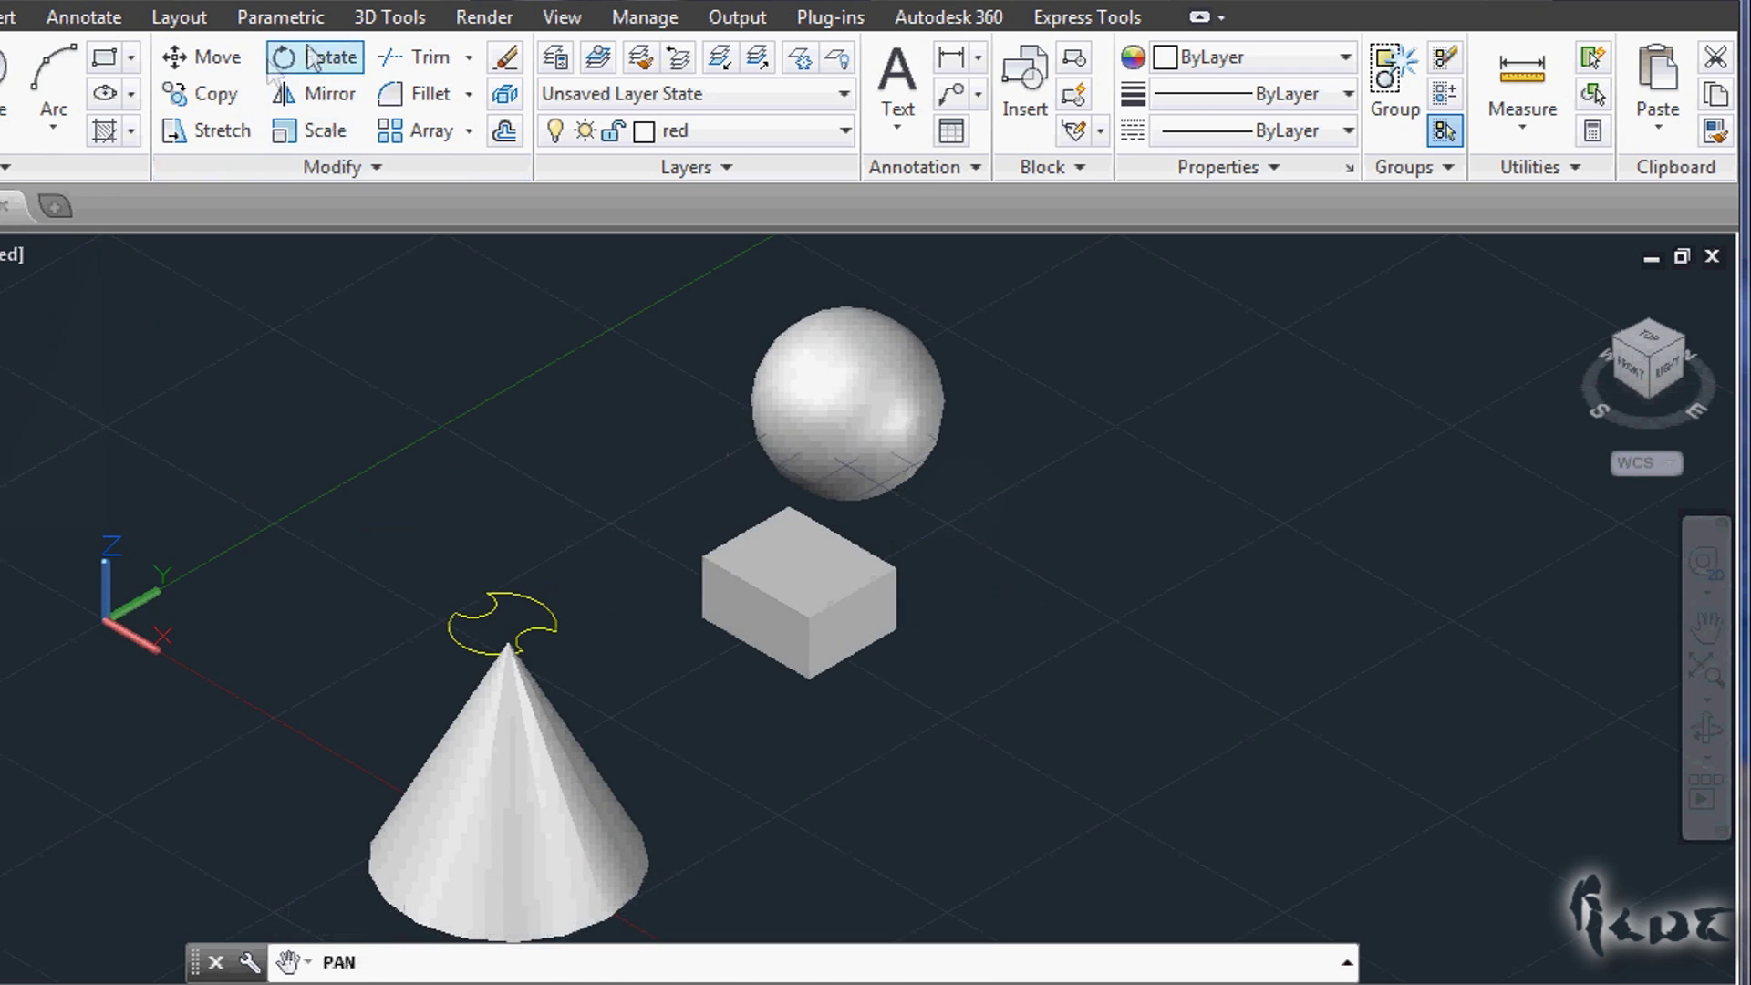
pyautogui.click(390, 18)
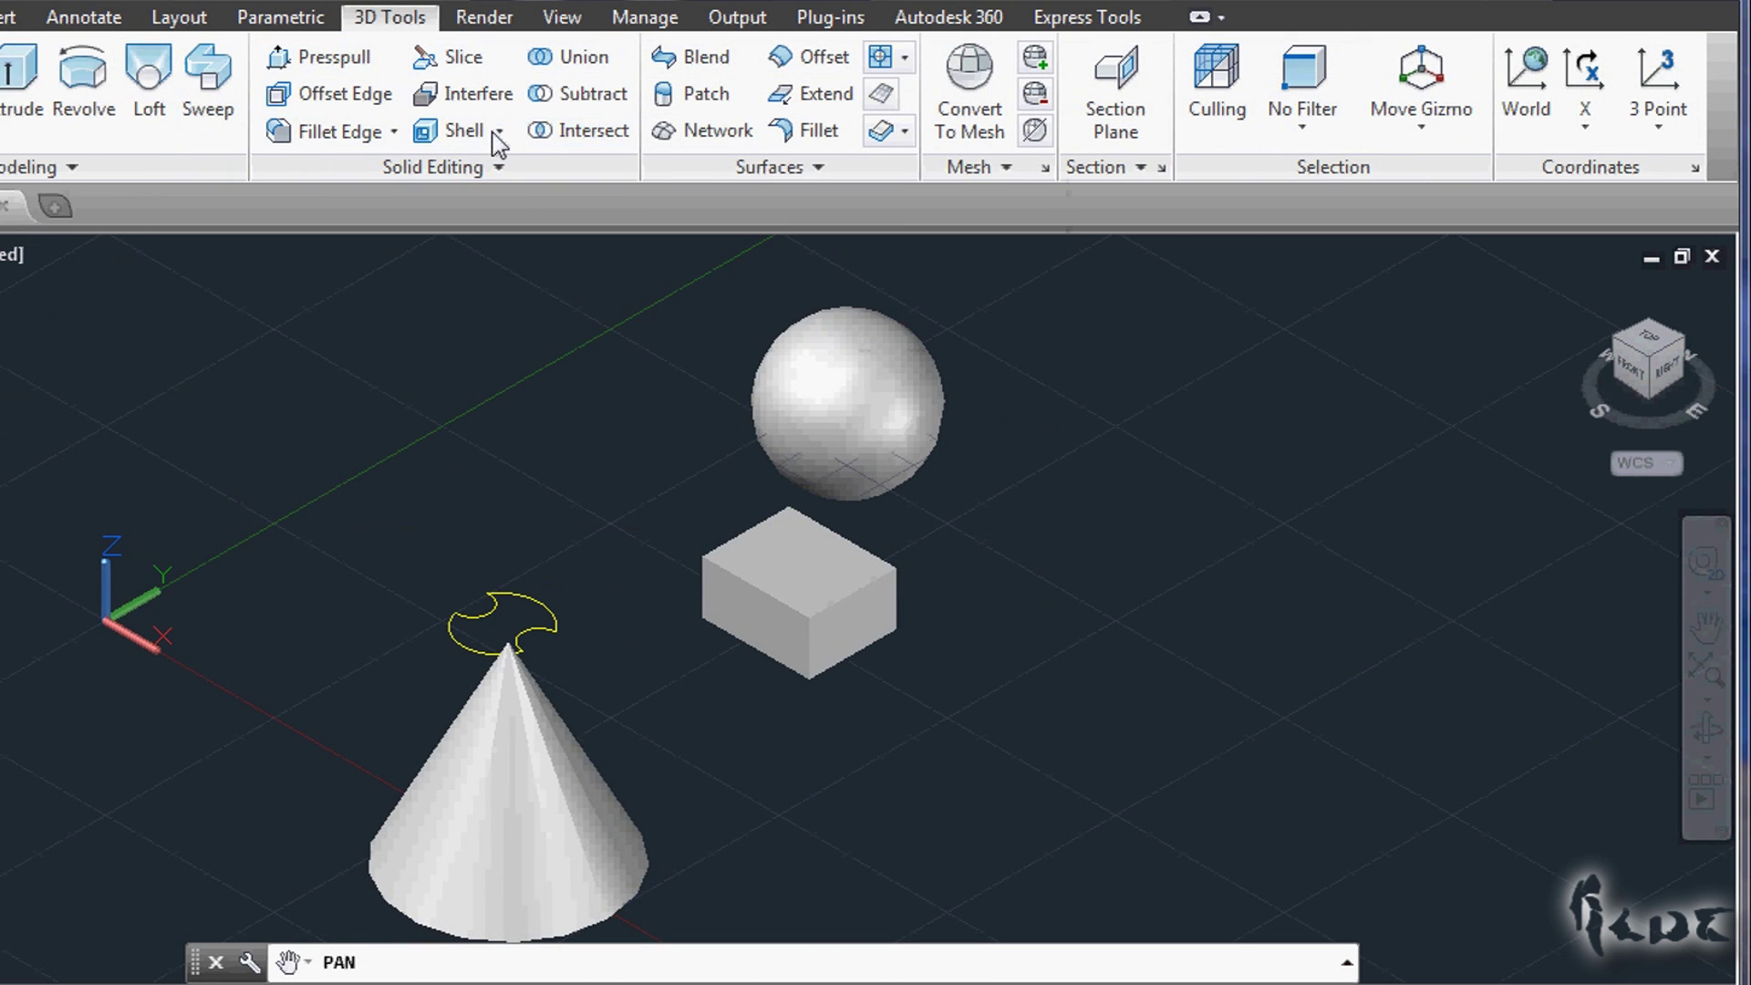
# Step: Start Presspull and pick the box's top face to pull
pyautogui.click(334, 59)
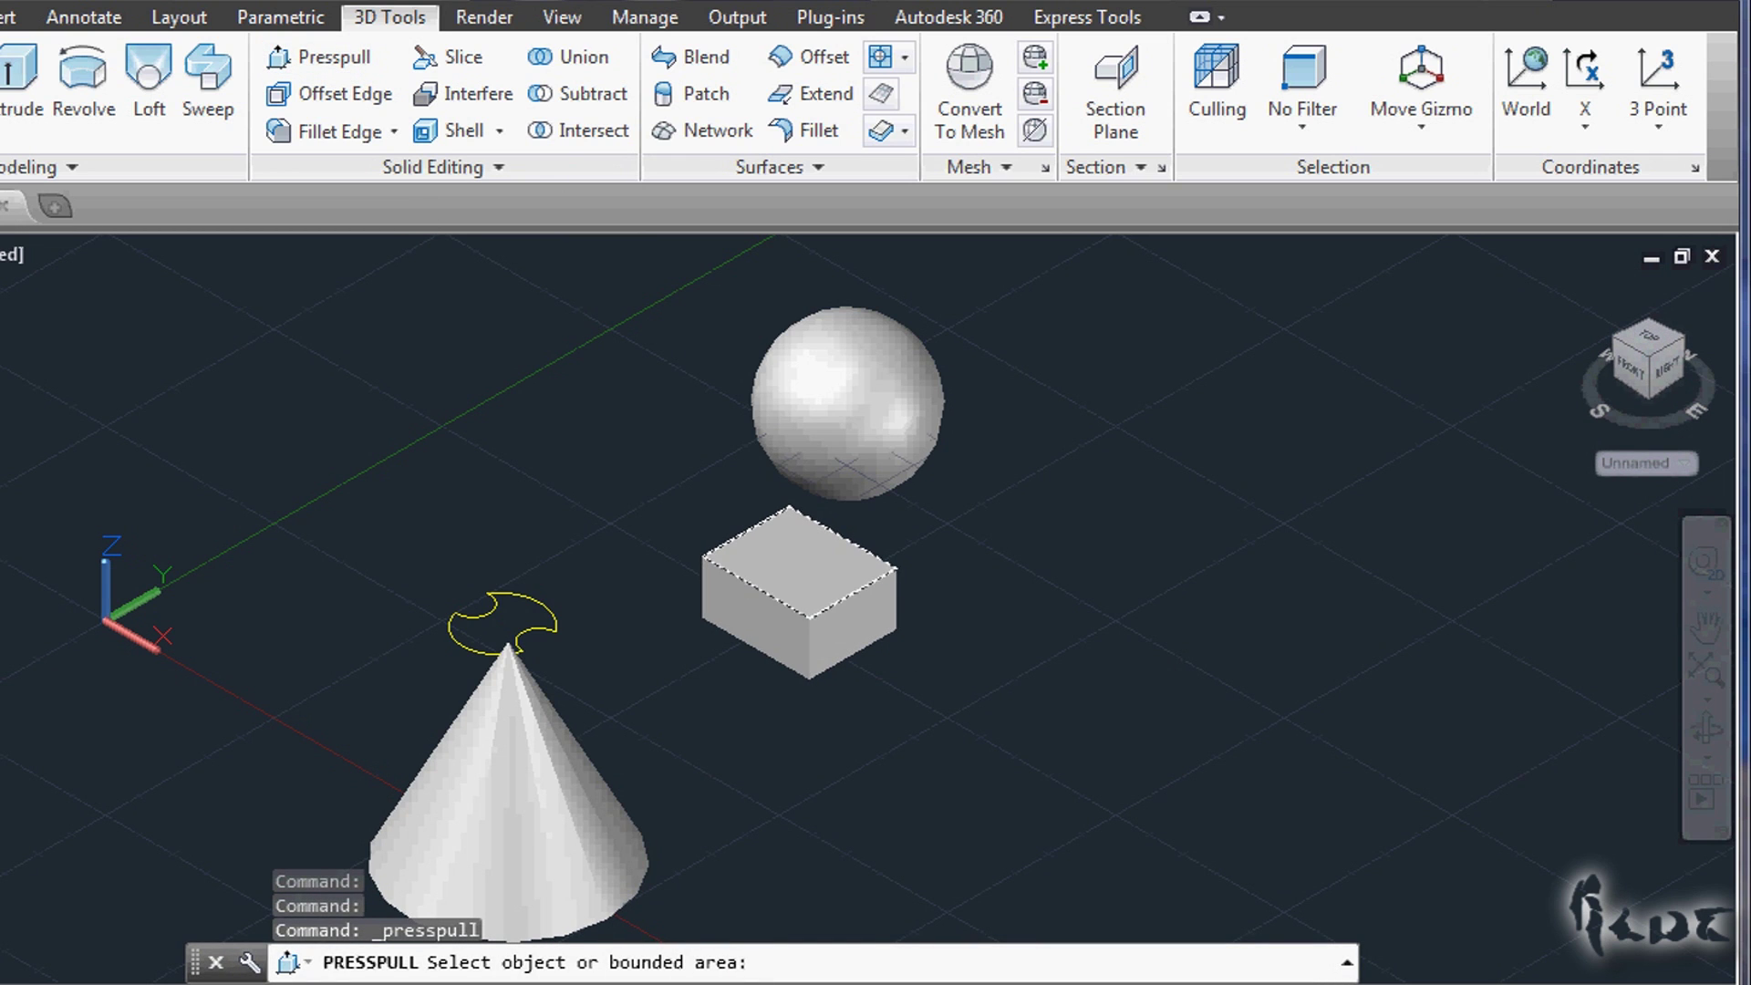
pyautogui.click(789, 567)
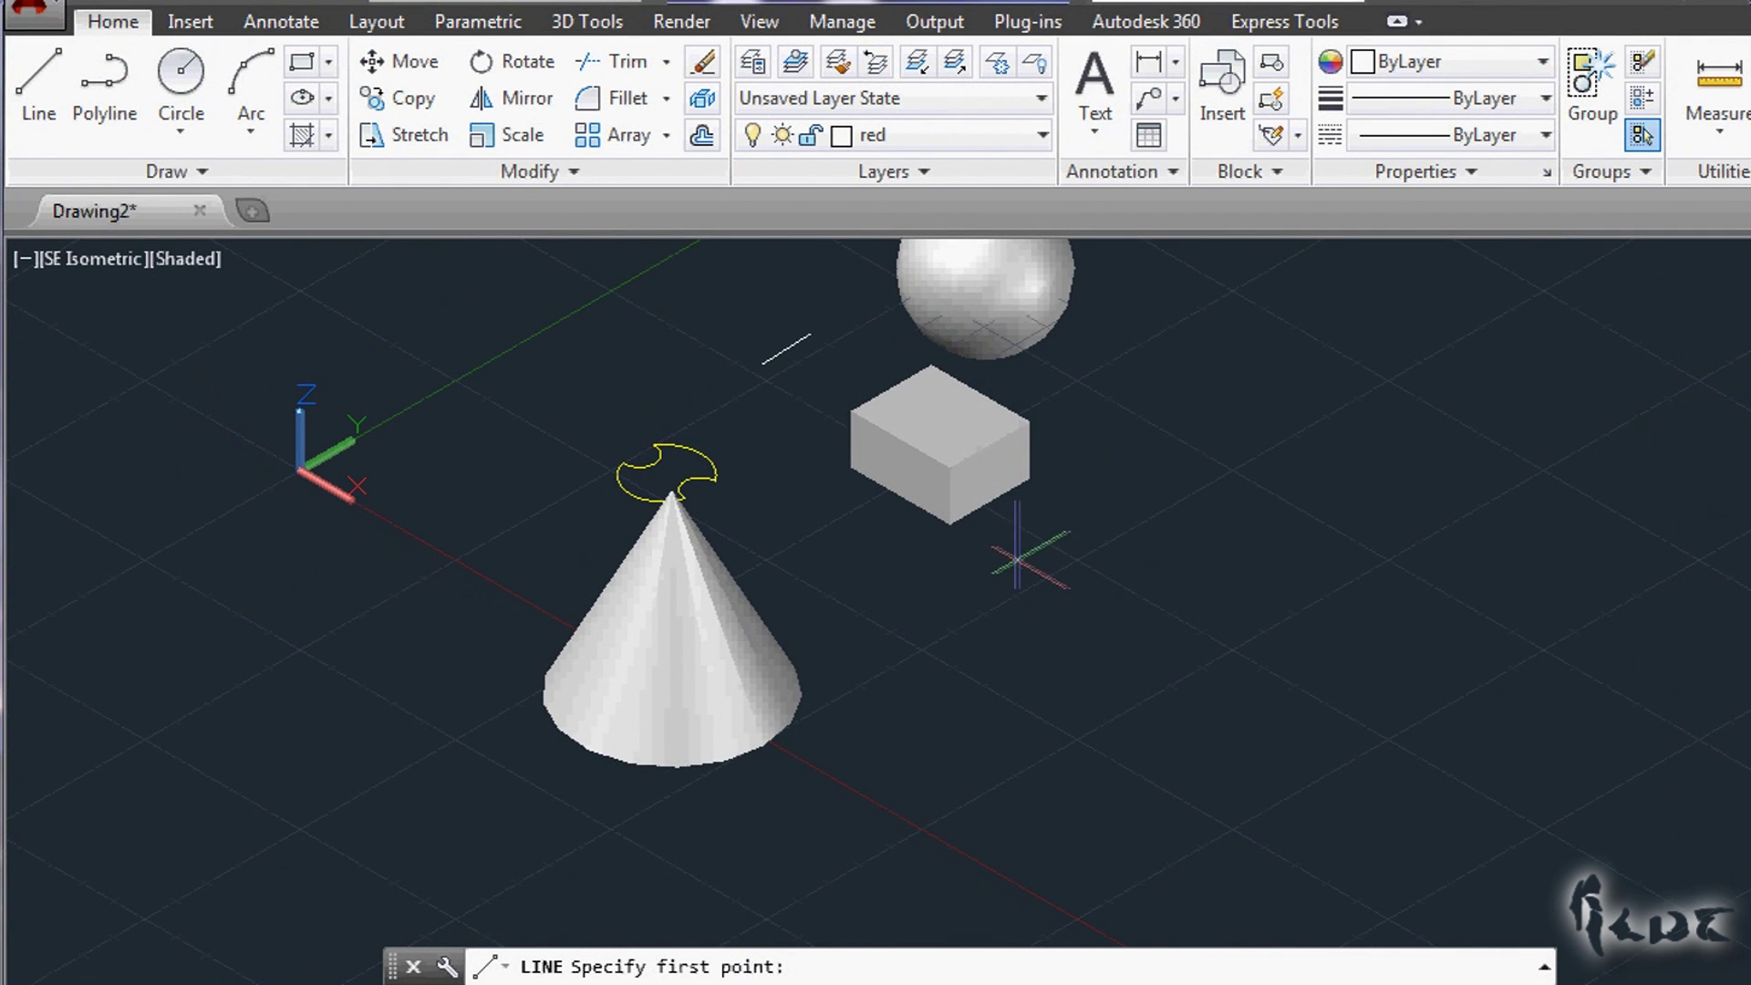
# Step: Slice the box along a plane through the guide line endpoints, keeping both halves
pyautogui.click(1099, 517)
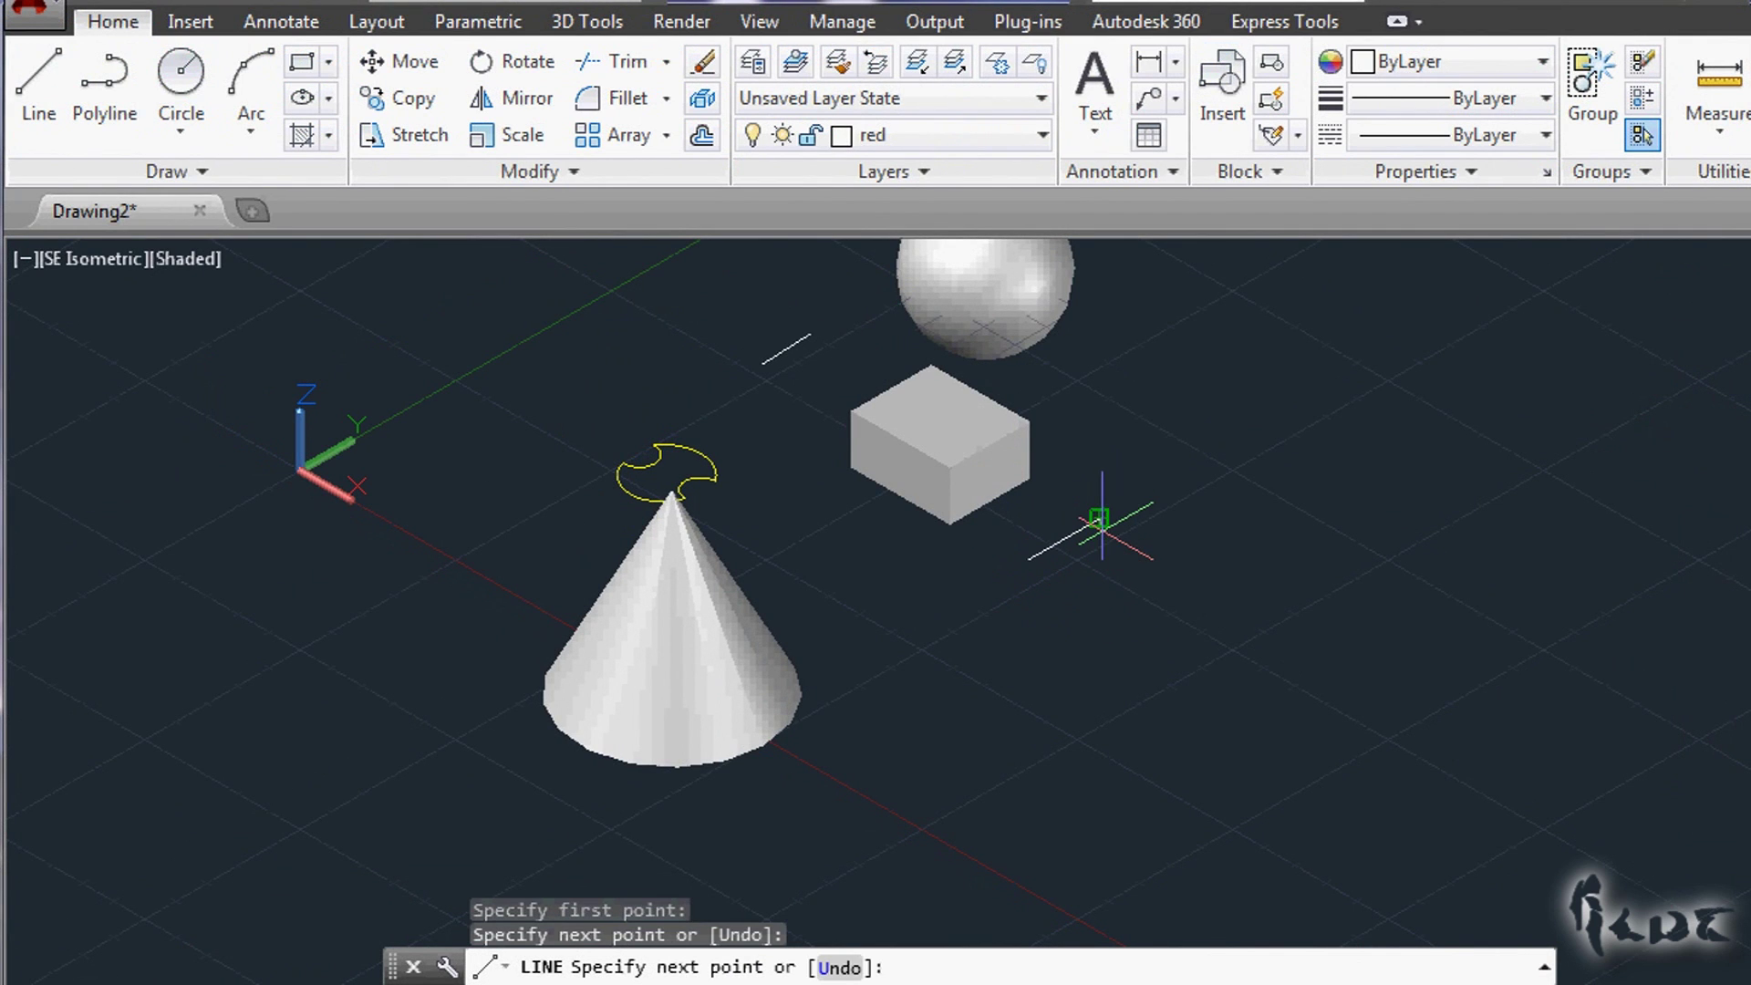
pyautogui.press('Escape')
pyautogui.click(606, 27)
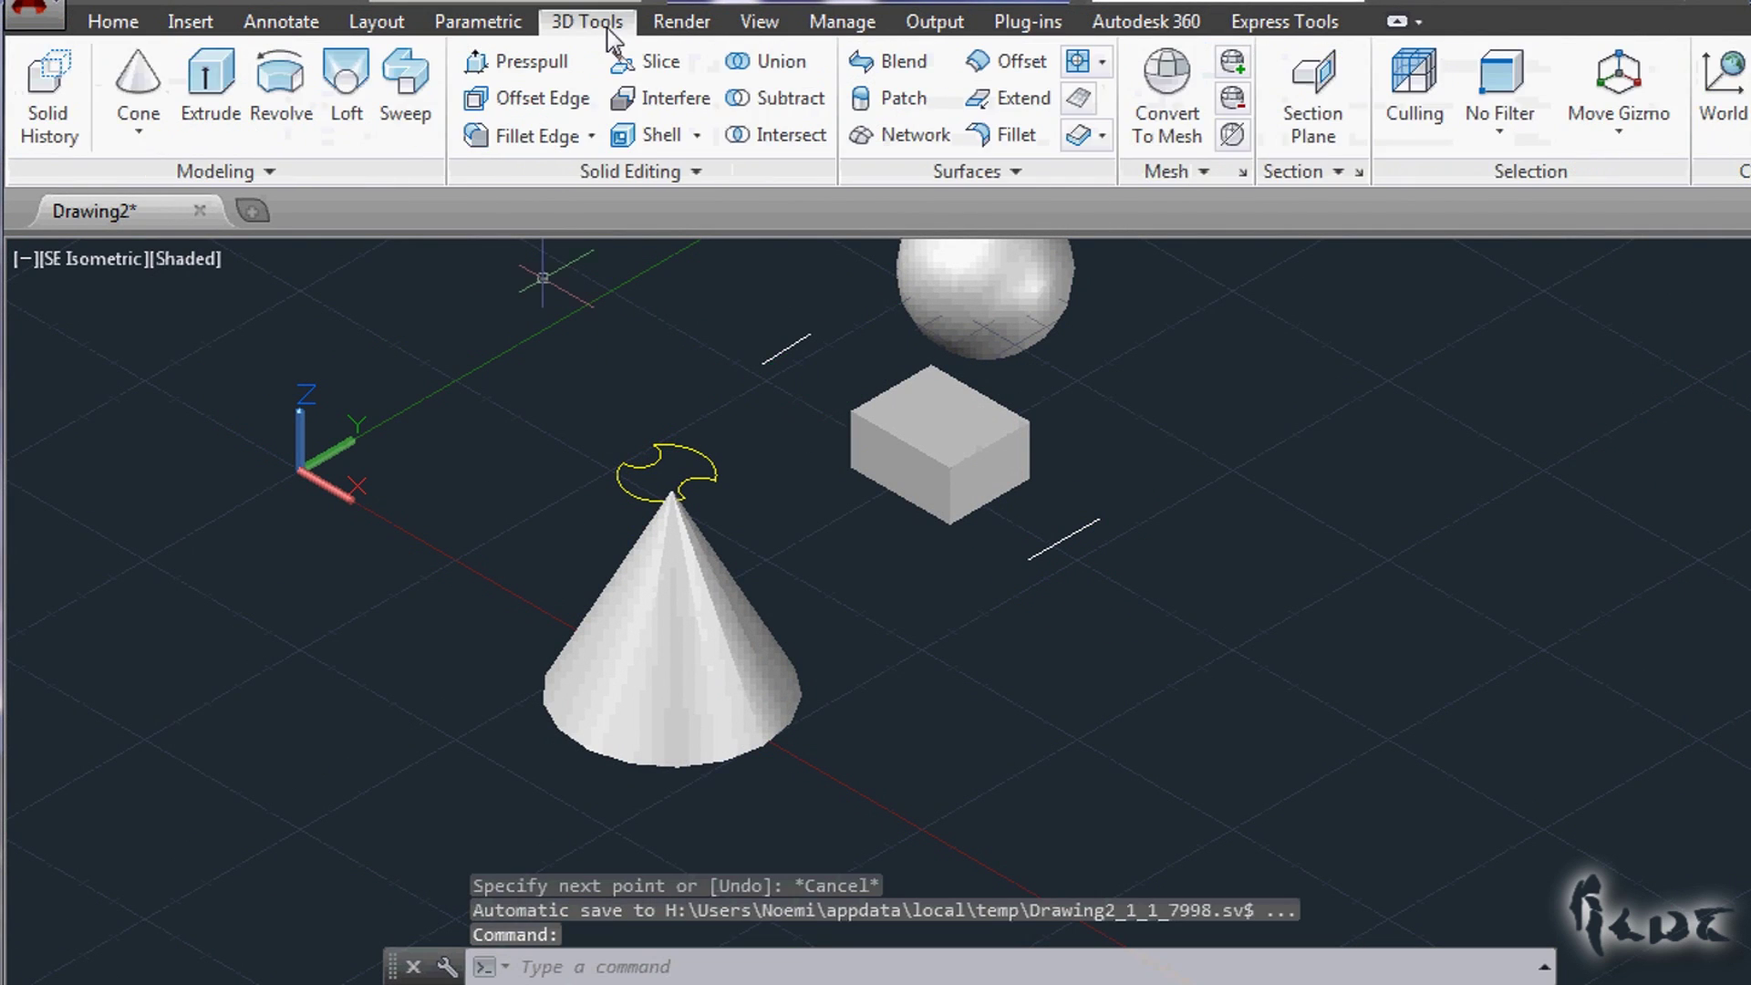
pyautogui.click(638, 63)
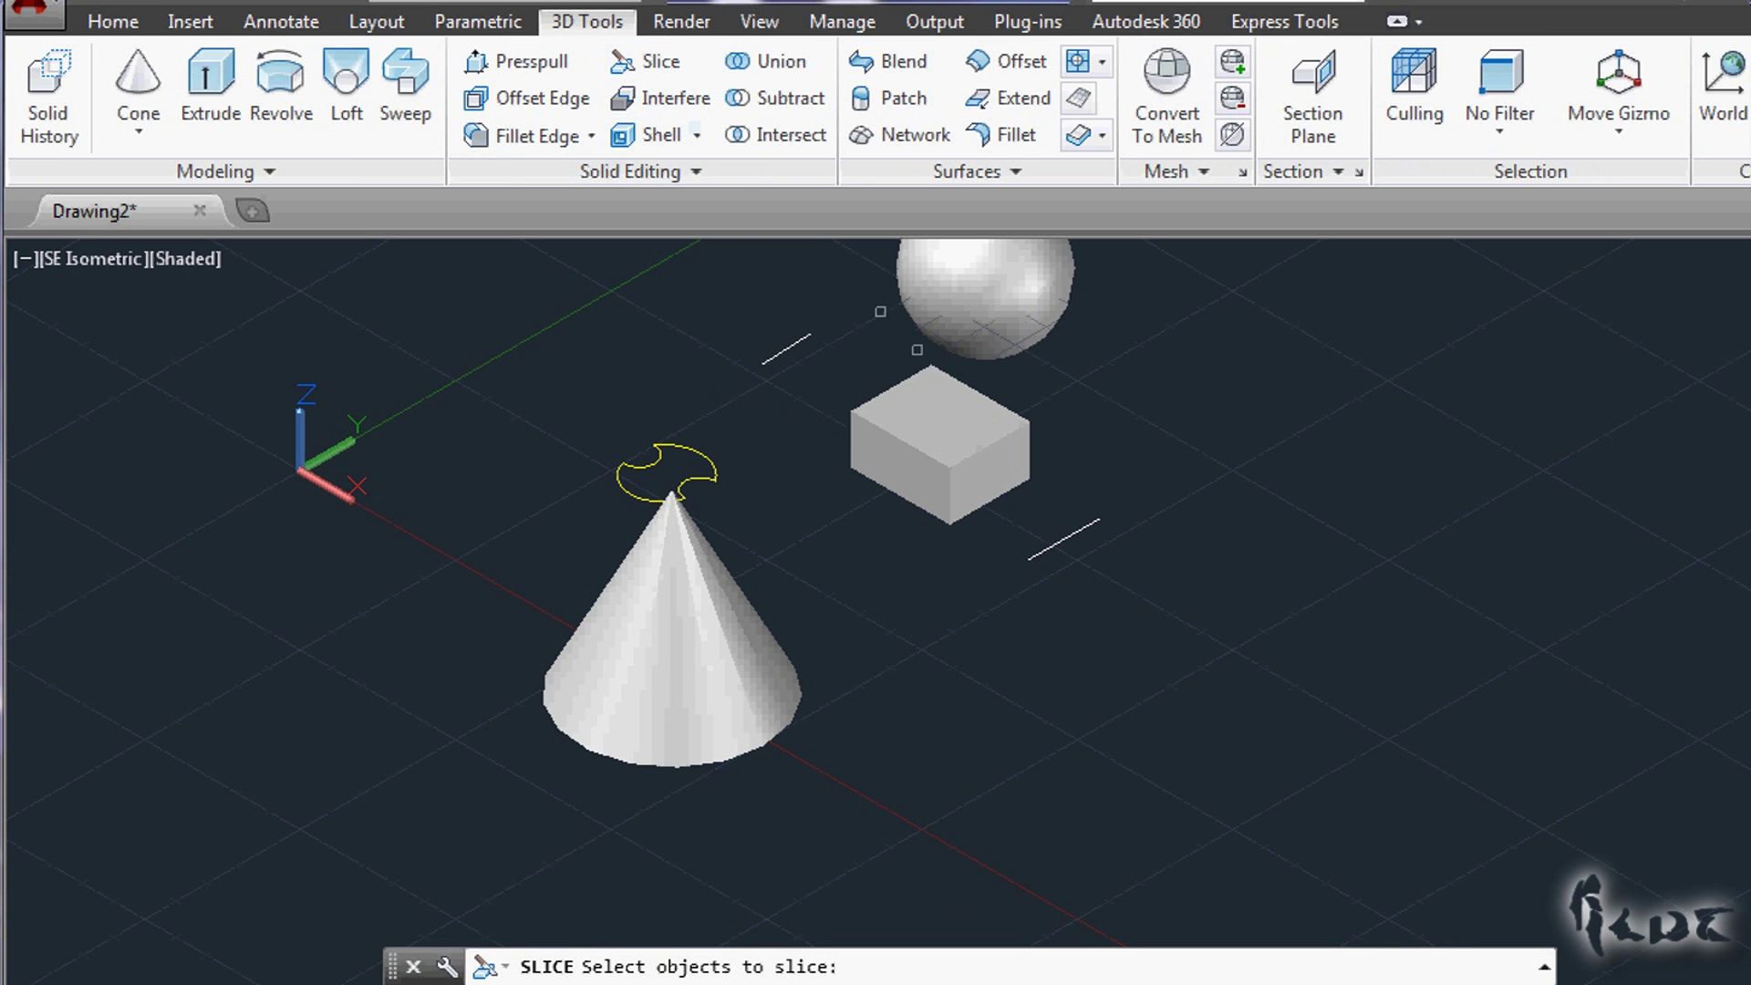
pyautogui.click(975, 473)
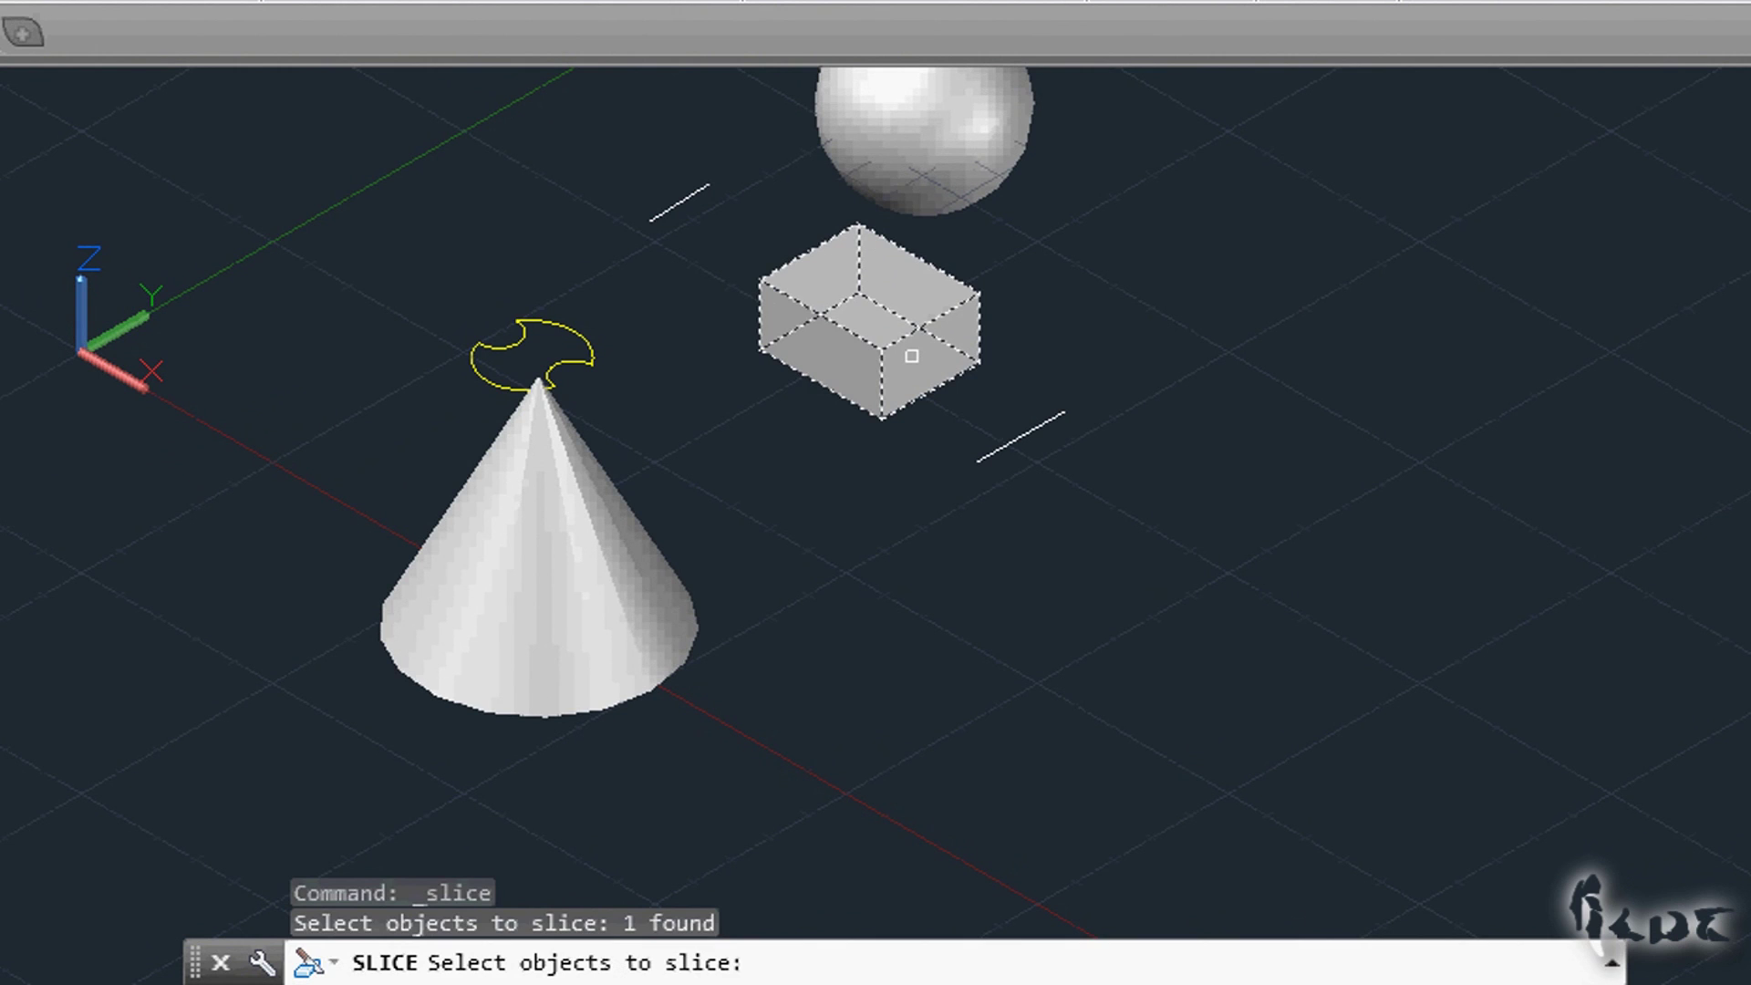
pyautogui.press('Return')
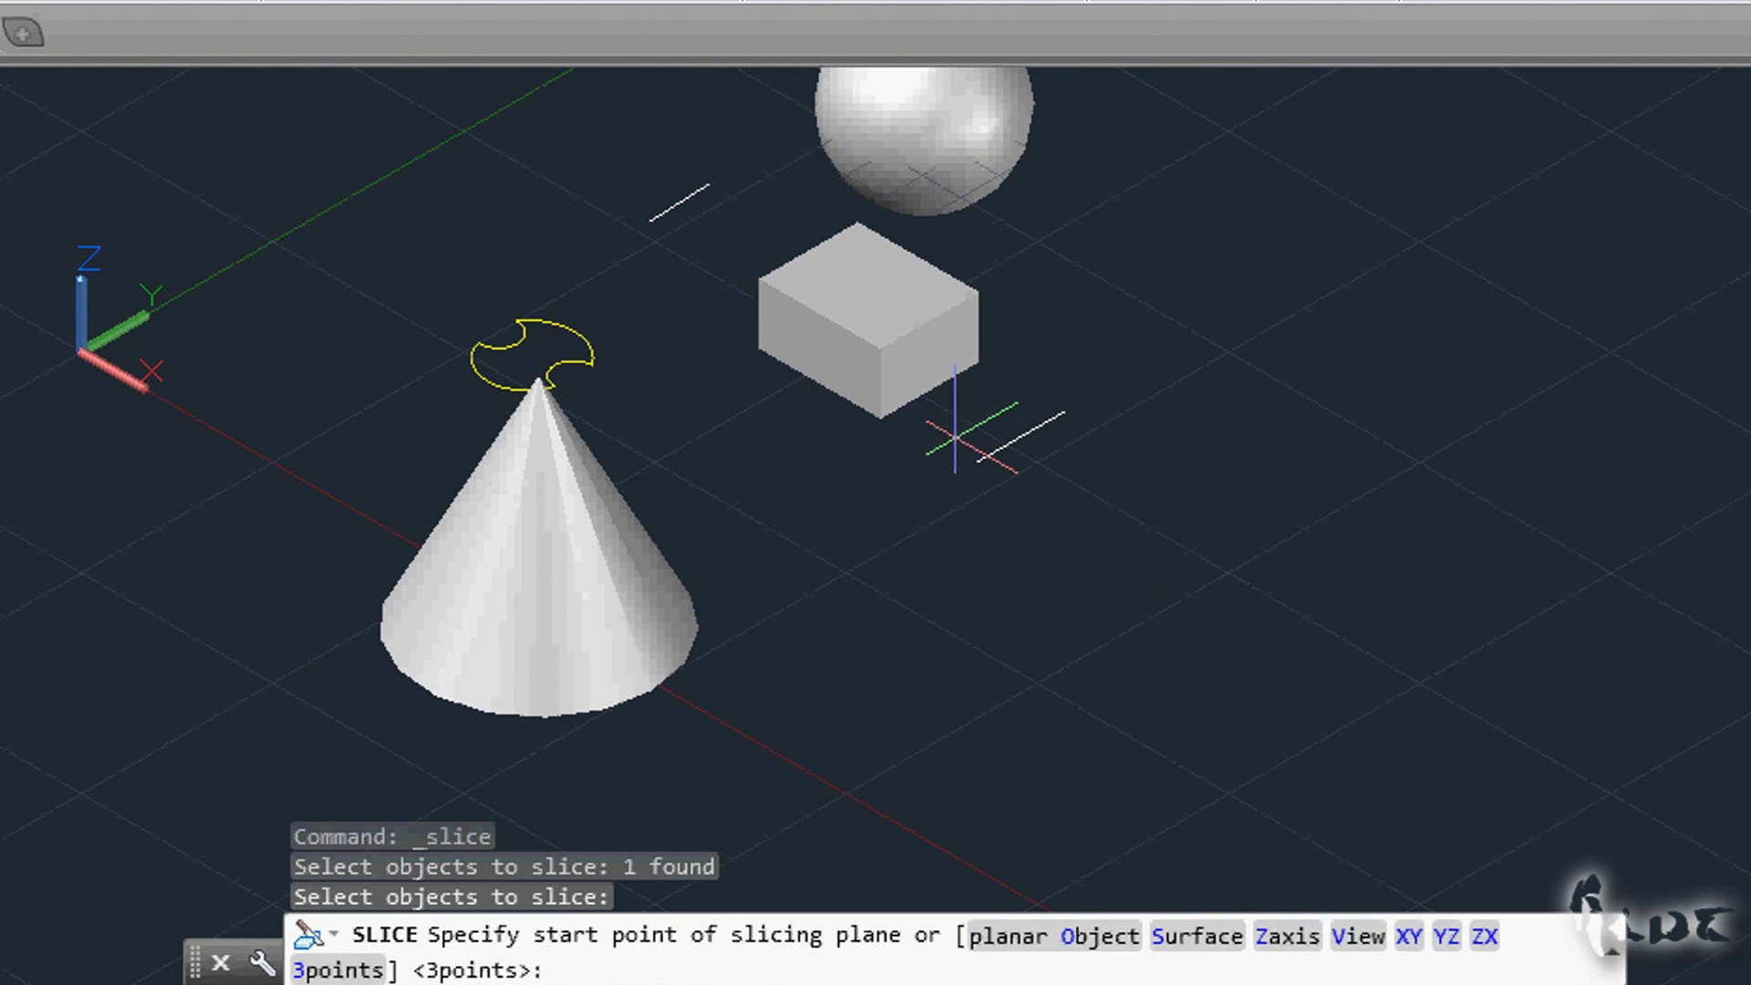
pyautogui.click(975, 462)
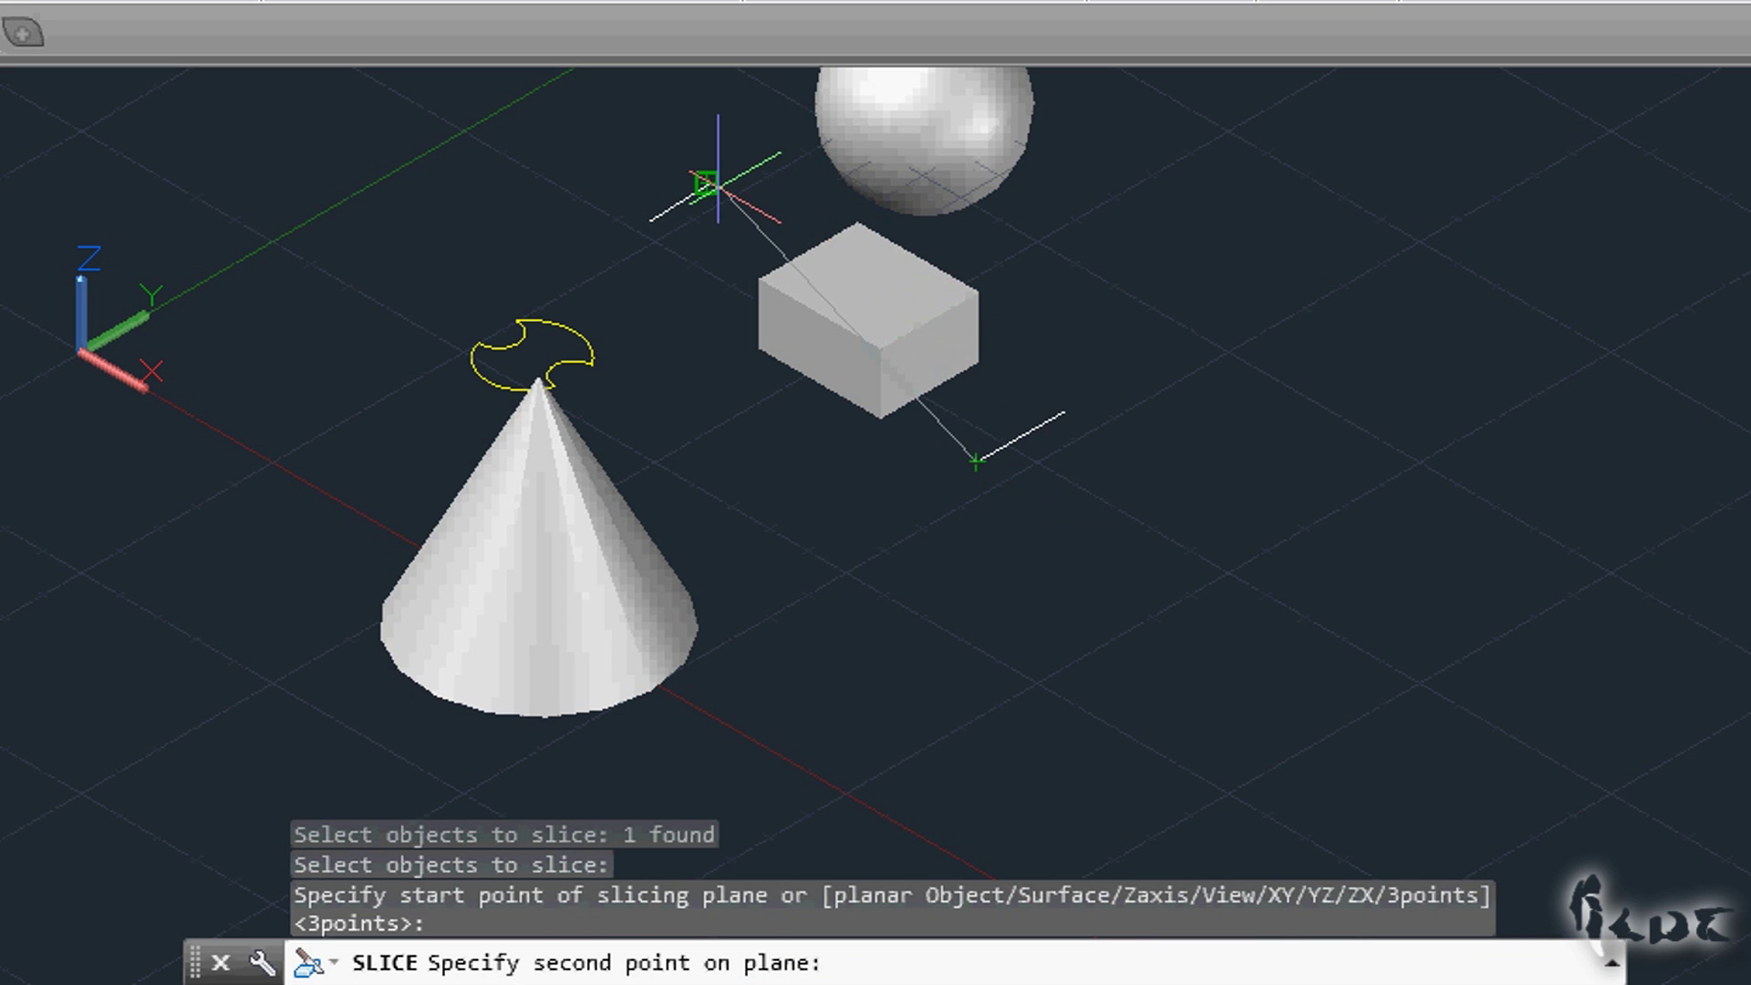
pyautogui.click(720, 183)
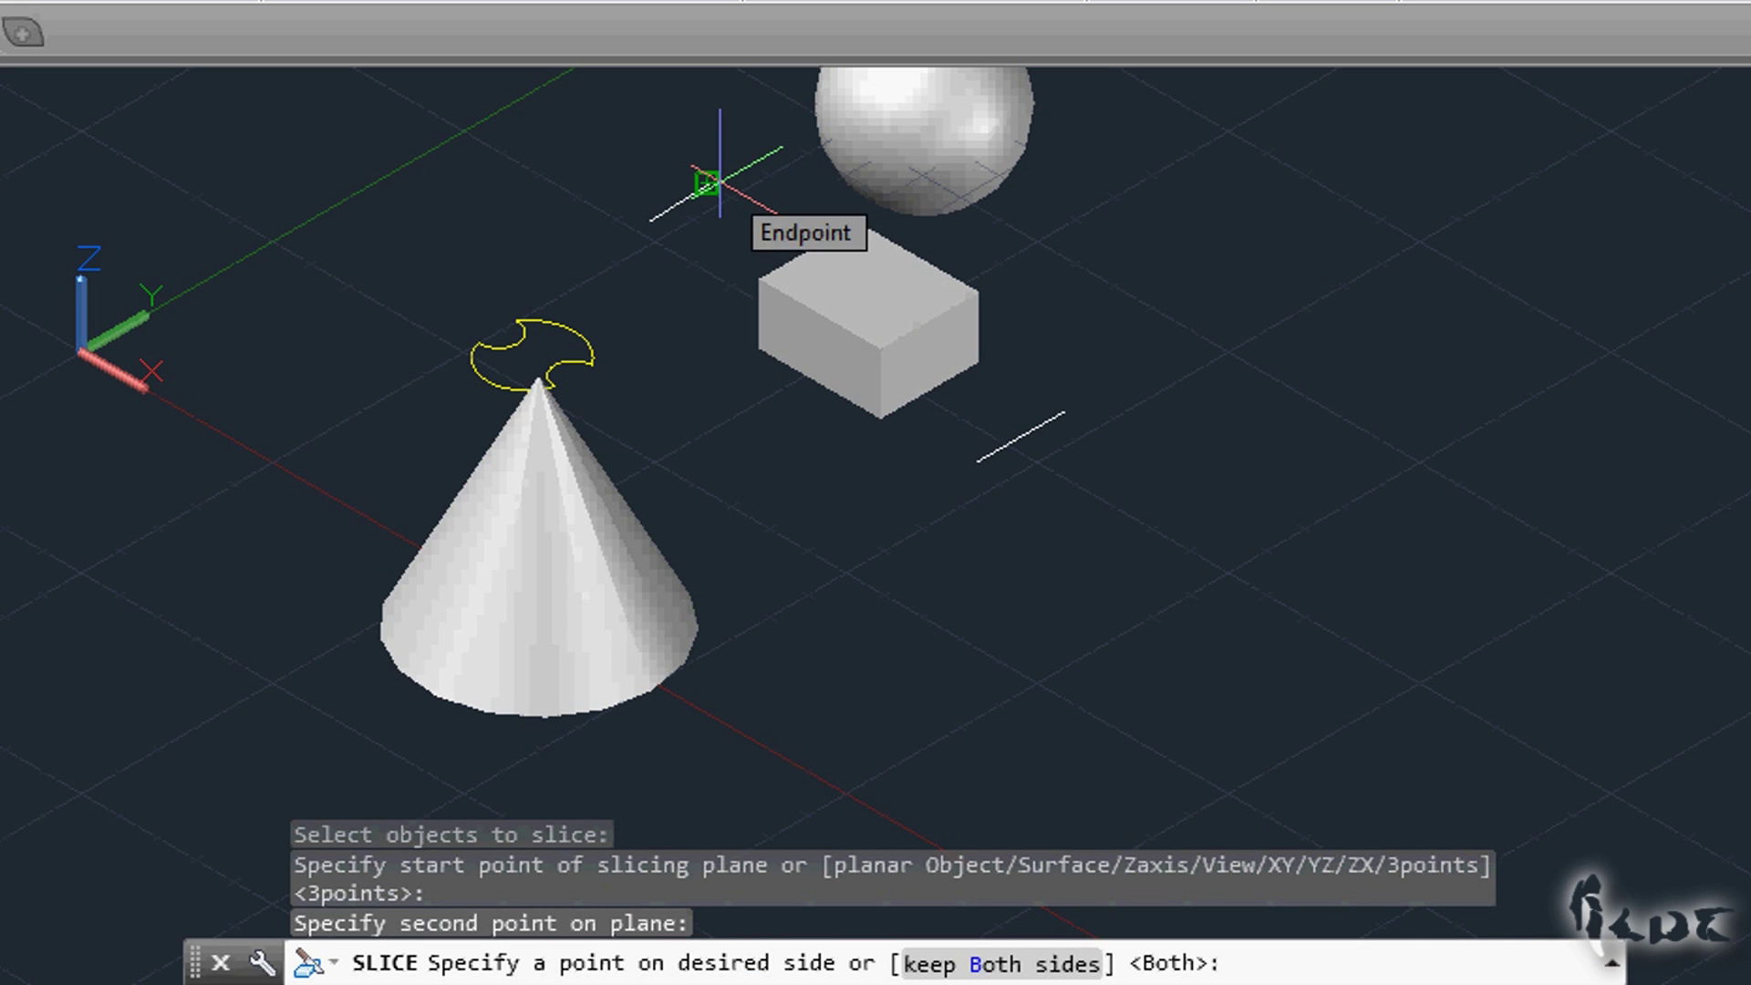
pyautogui.press('Return')
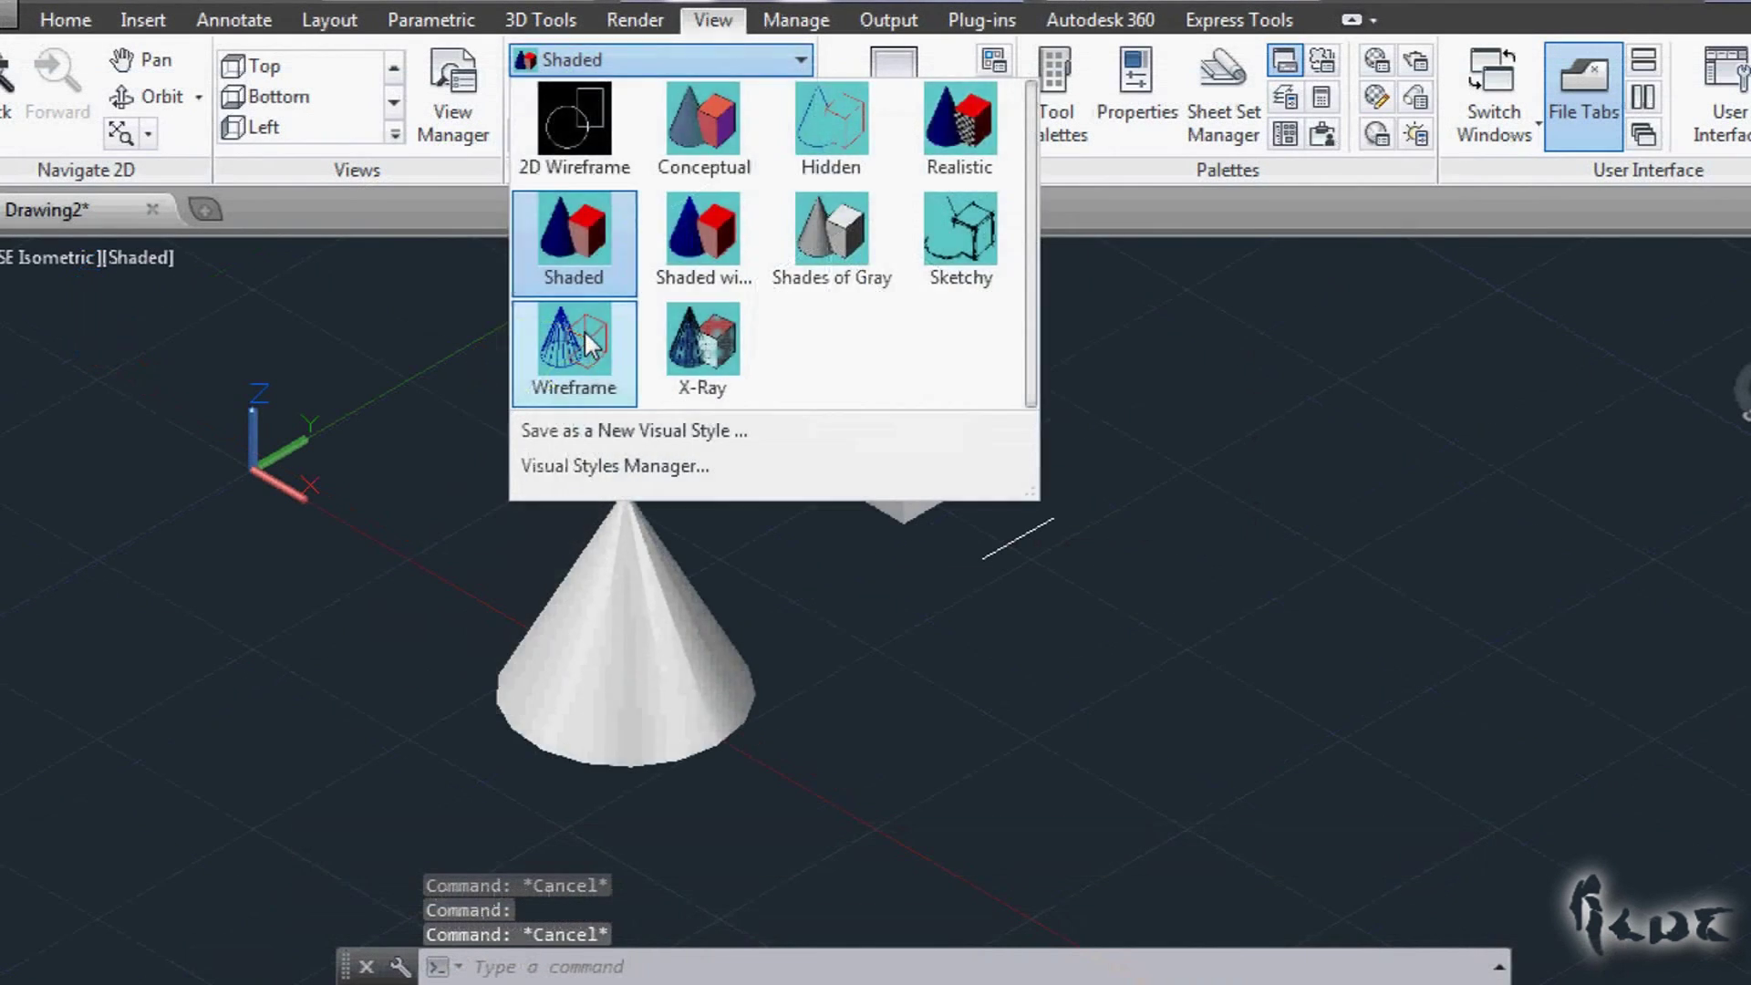
# Step: Switch to Wireframe style and orbit to view the sliced box from above
pyautogui.click(559, 343)
pyautogui.keyDown('shift'); pyautogui.moveTo(739, 228); pyautogui.dragTo(963, 688, button='middle'); pyautogui.keyUp('shift')
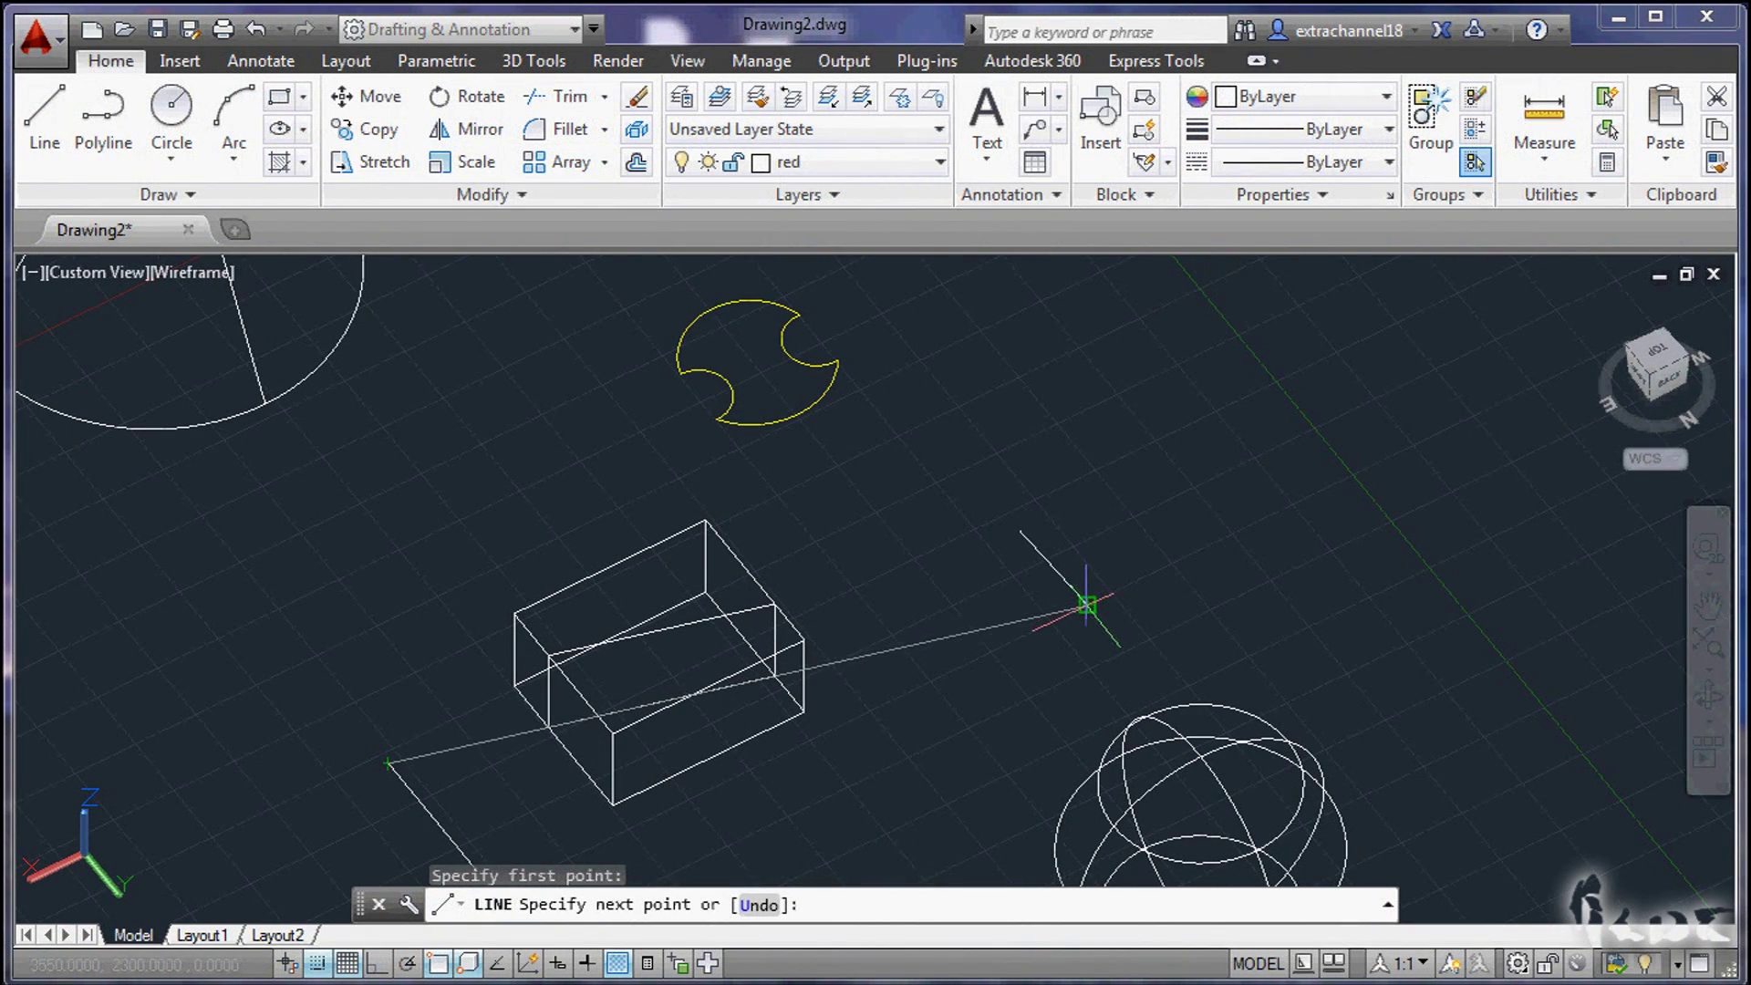
pyautogui.press('Escape')
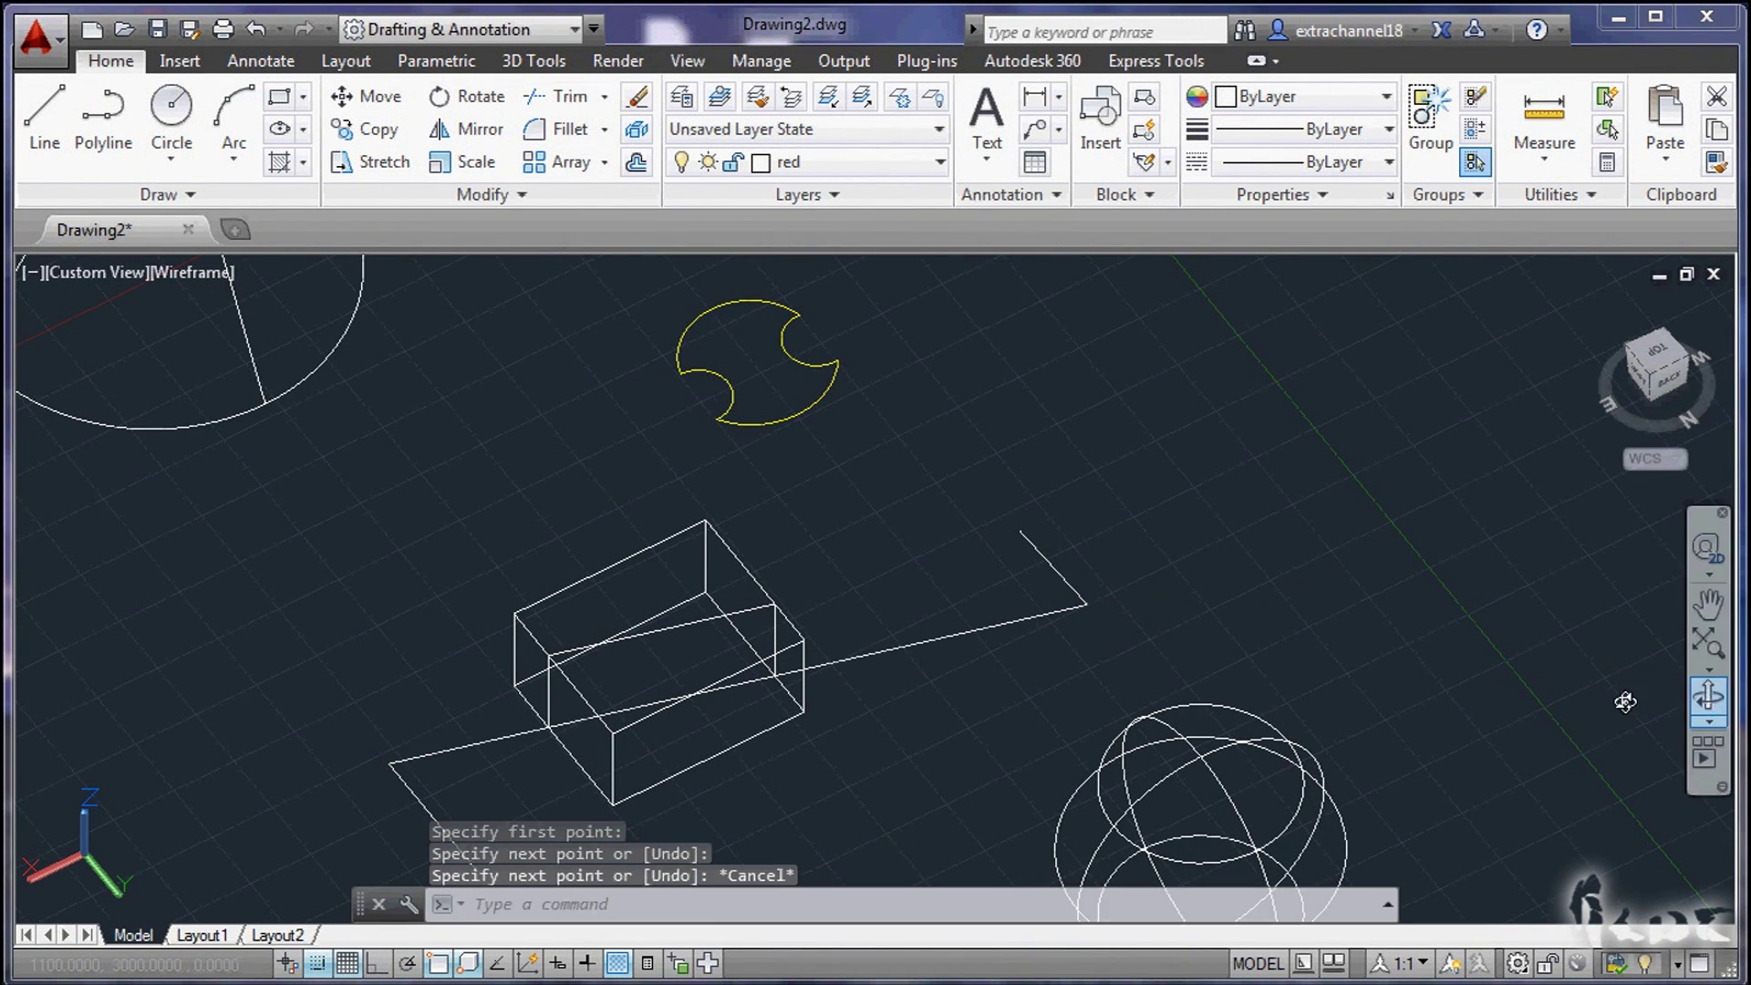
pyautogui.moveTo(802, 648); pyautogui.dragTo(730, 764)
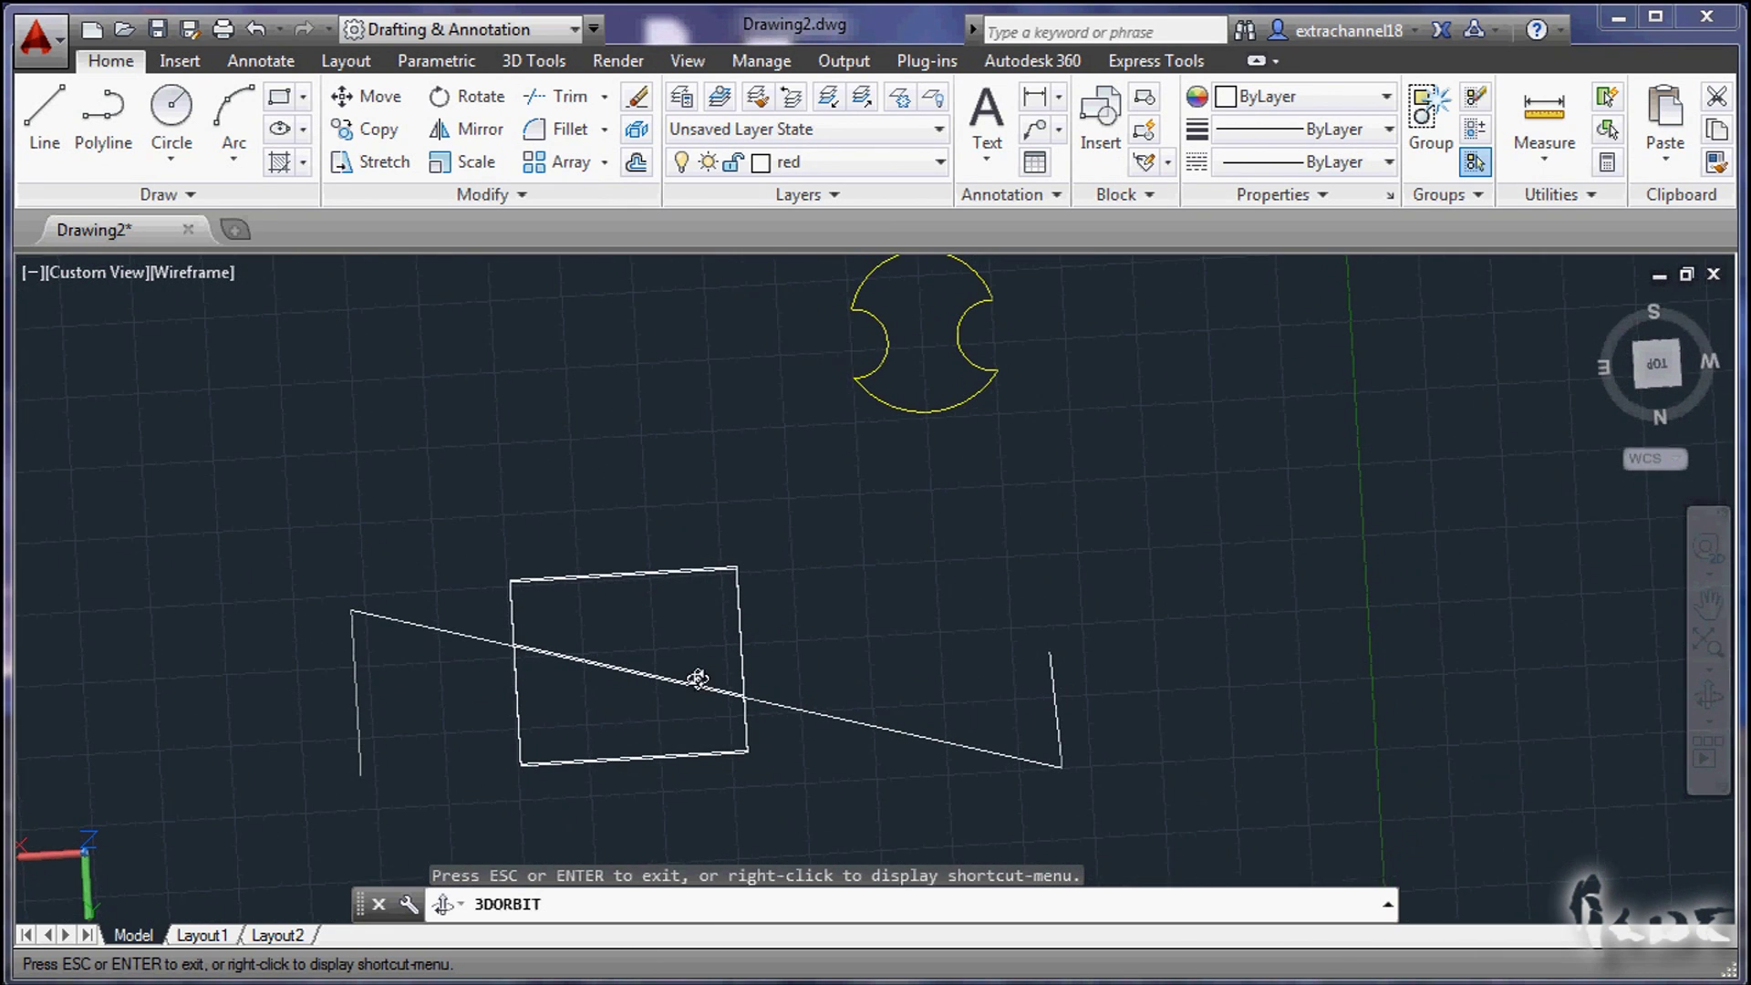
pyautogui.press('Escape')
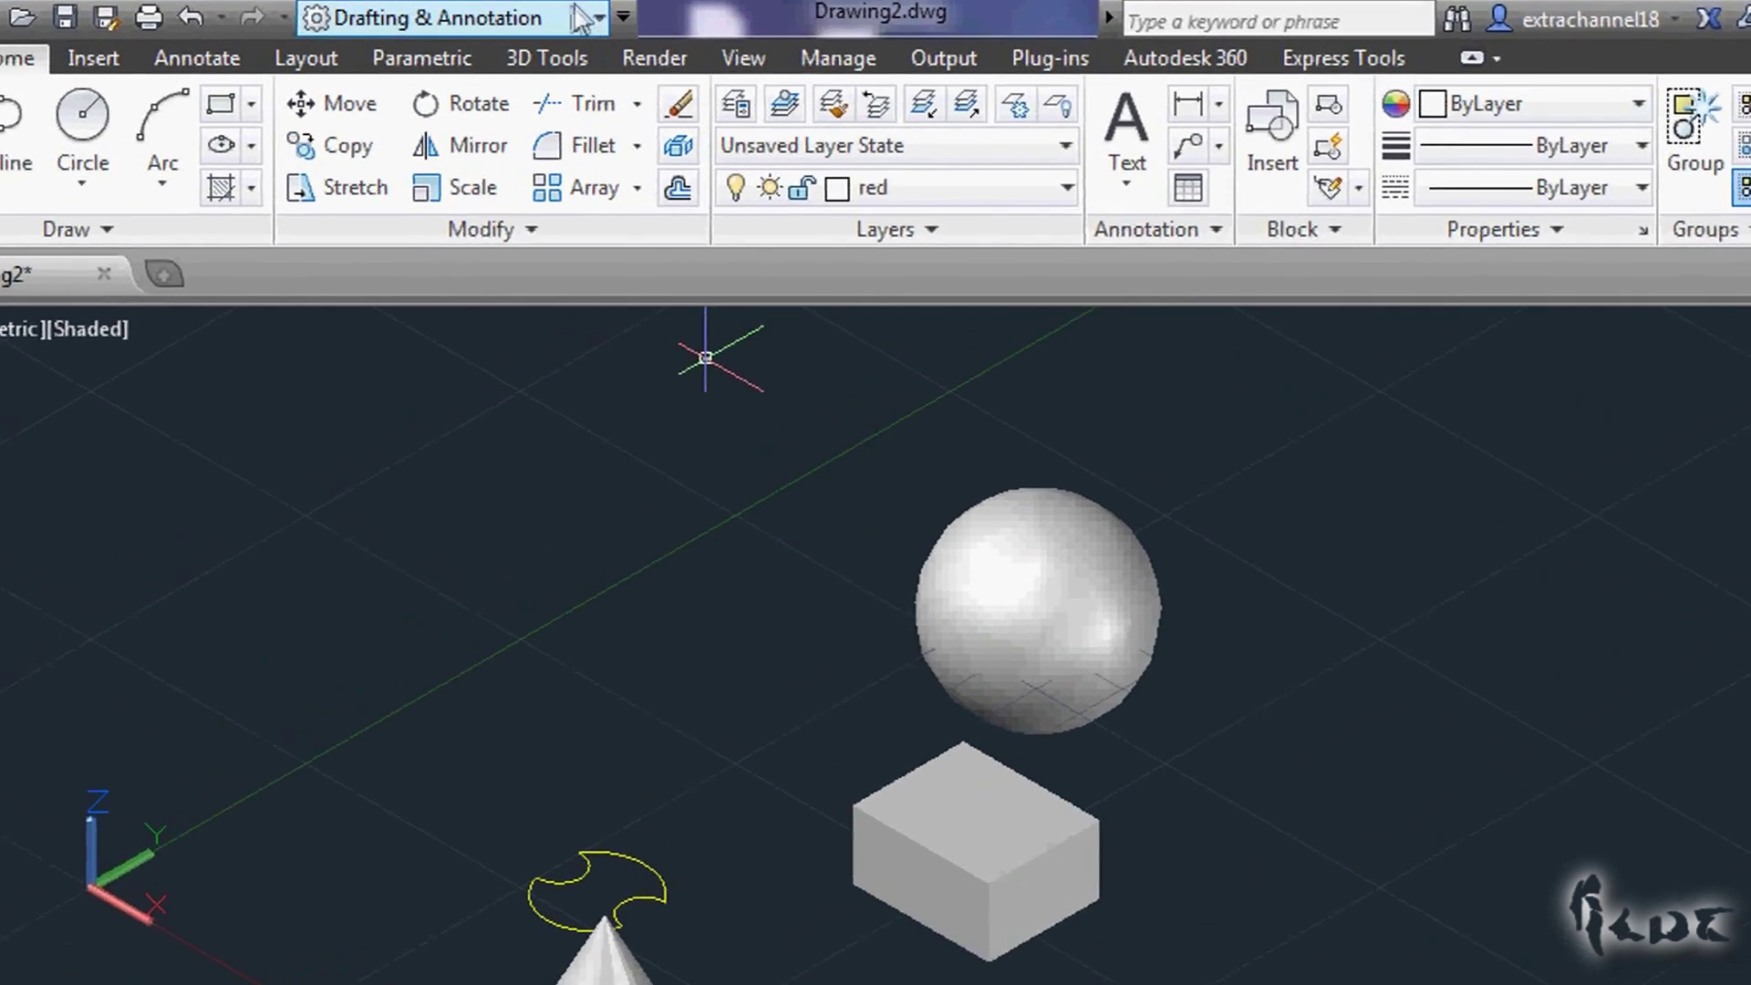
# Step: Fillet the box's front vertical edge with an enlarged radius
pyautogui.click(548, 60)
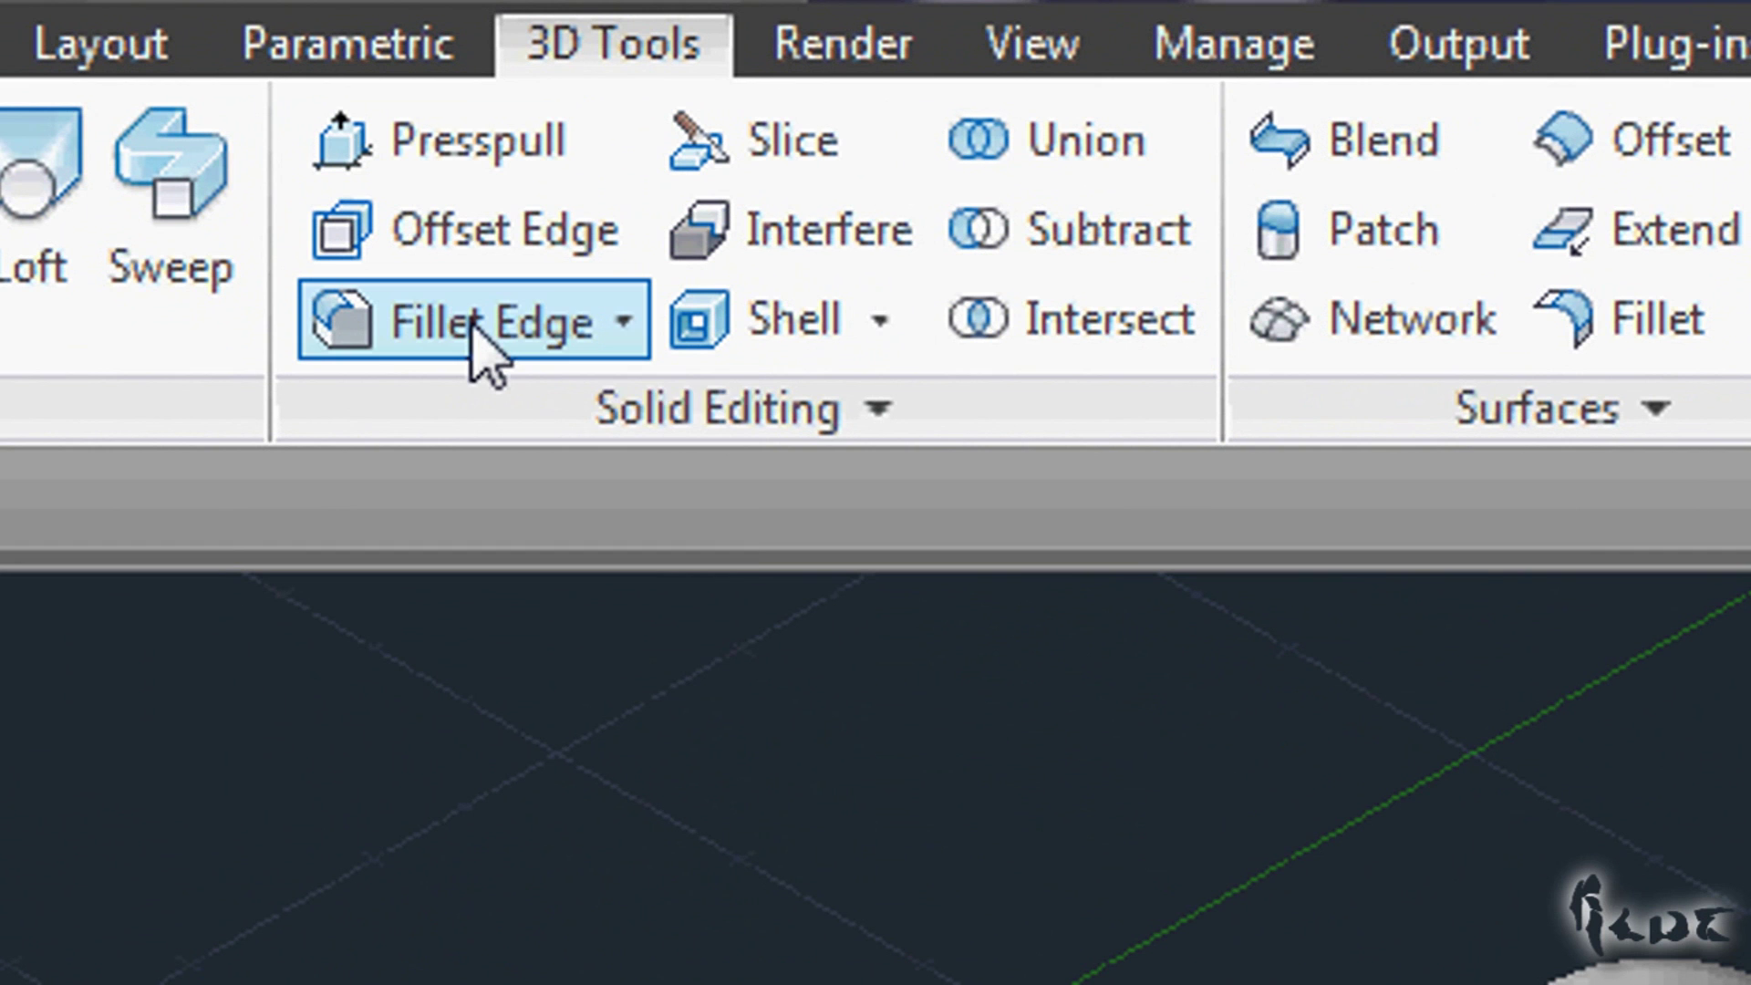
pyautogui.click(481, 345)
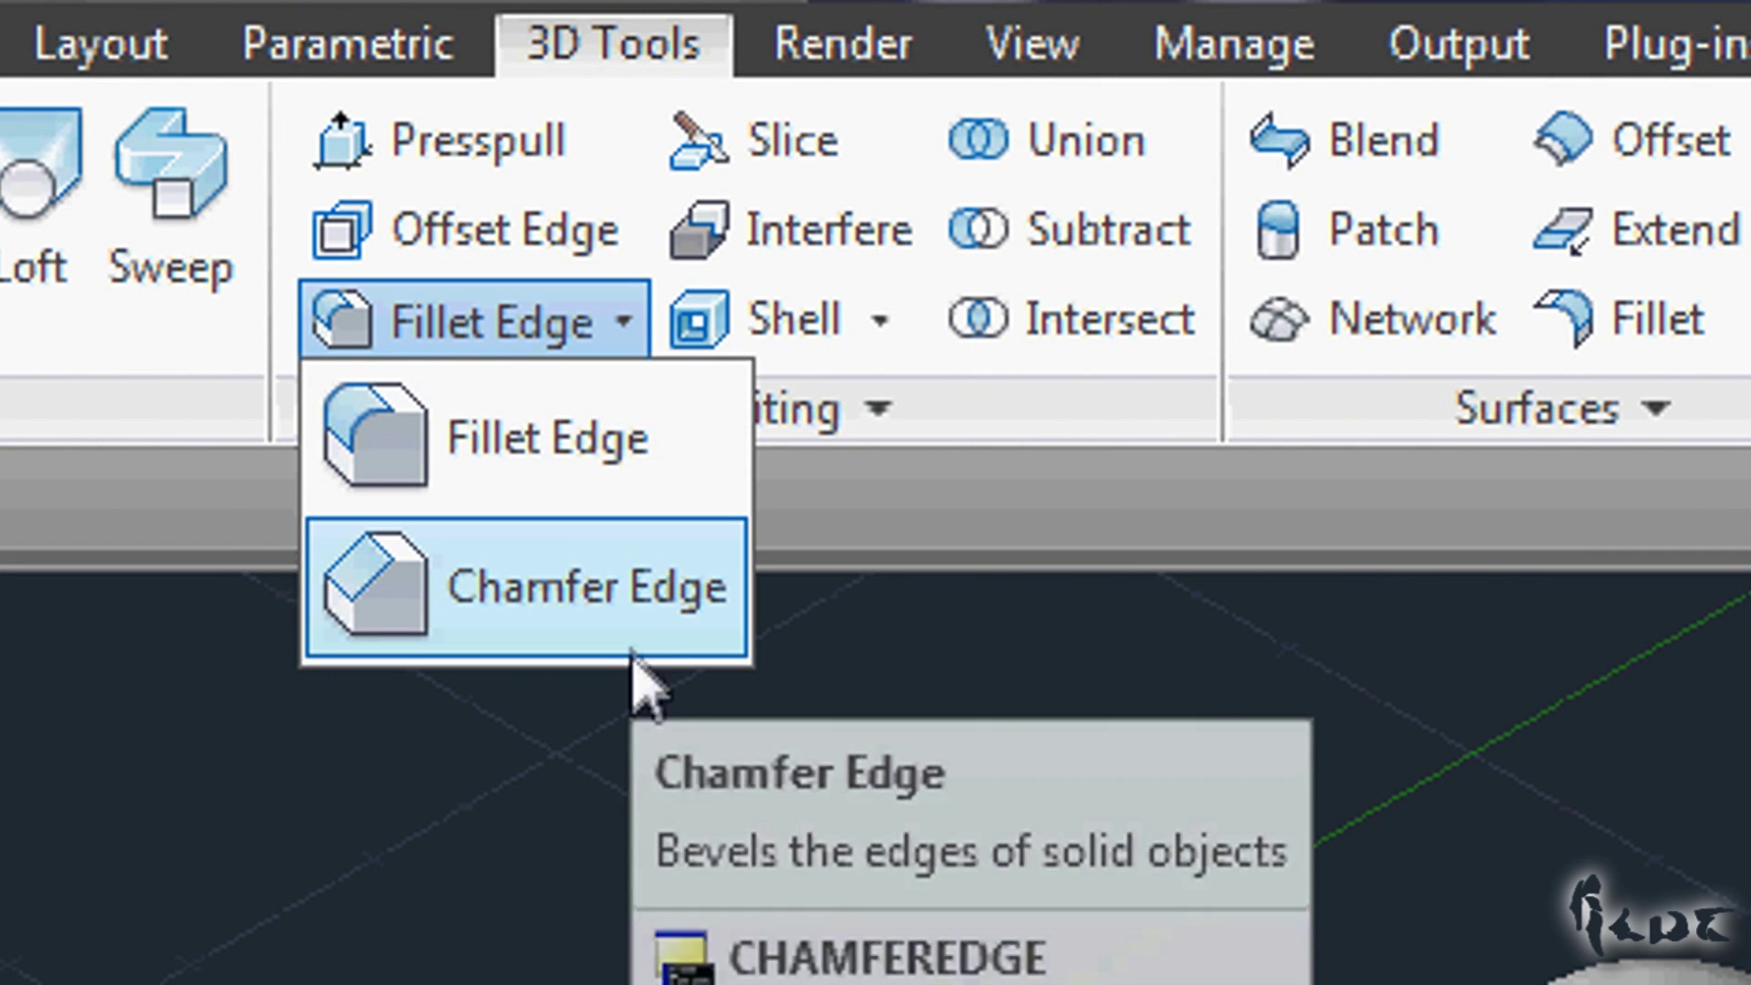
pyautogui.click(645, 438)
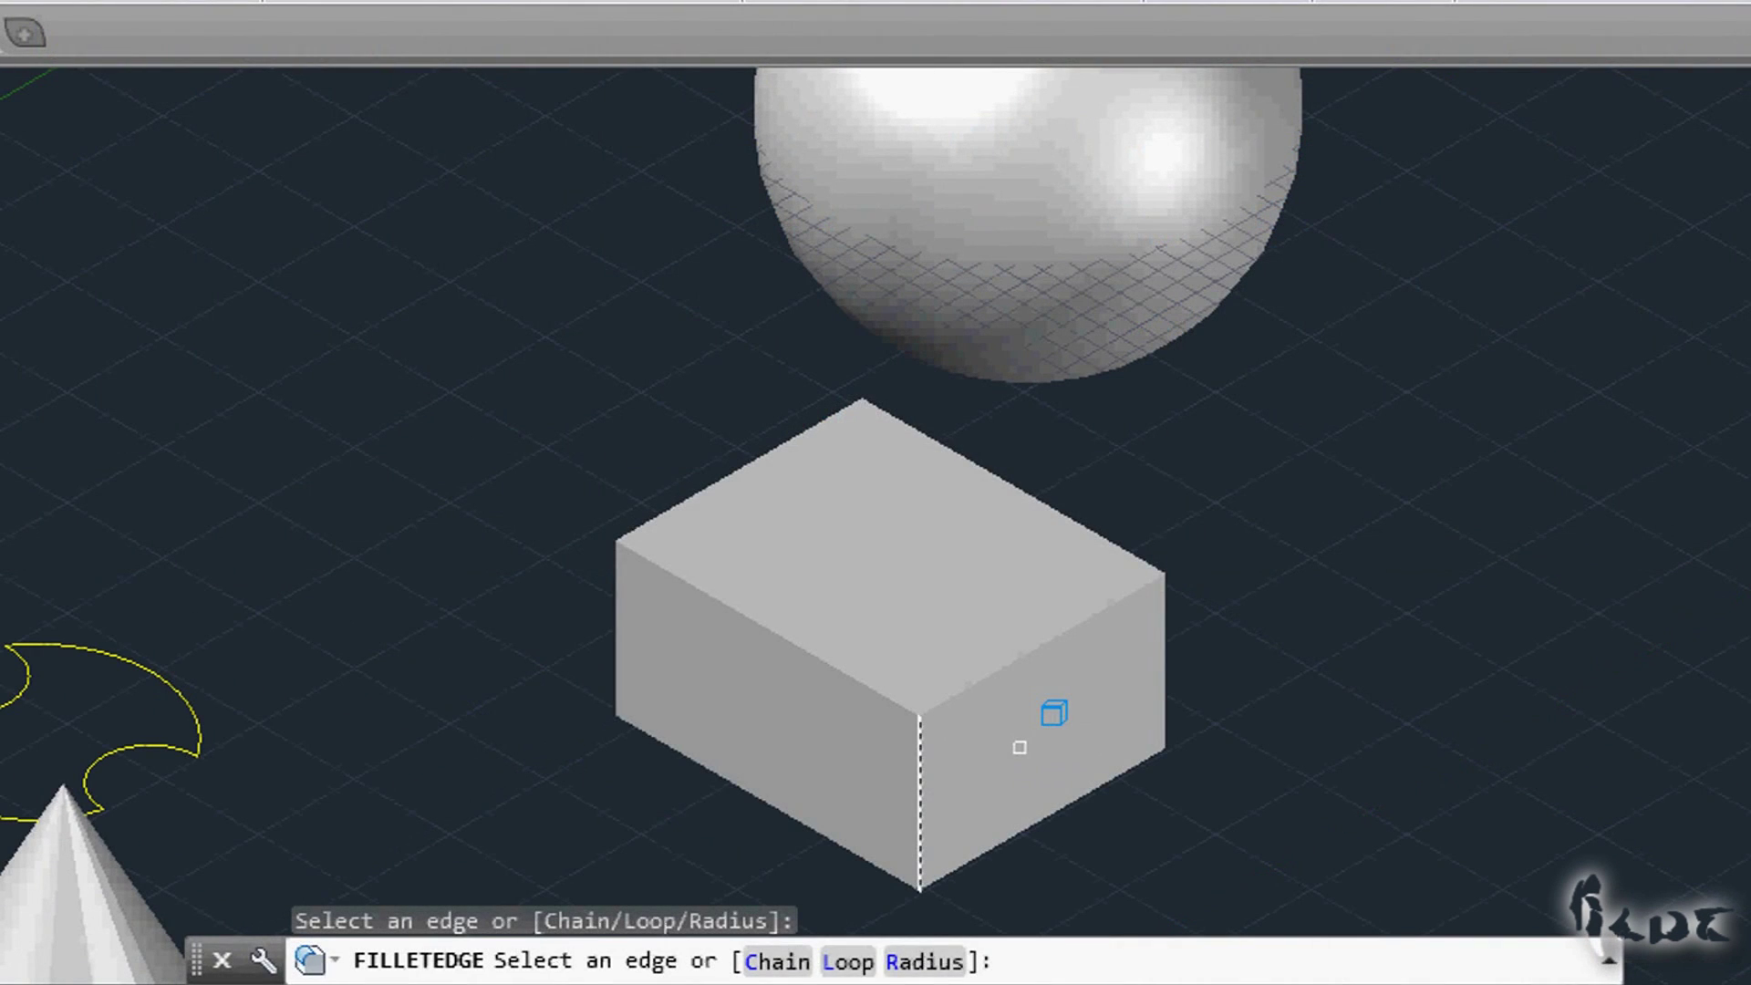
pyautogui.click(1020, 747)
pyautogui.press('Return')
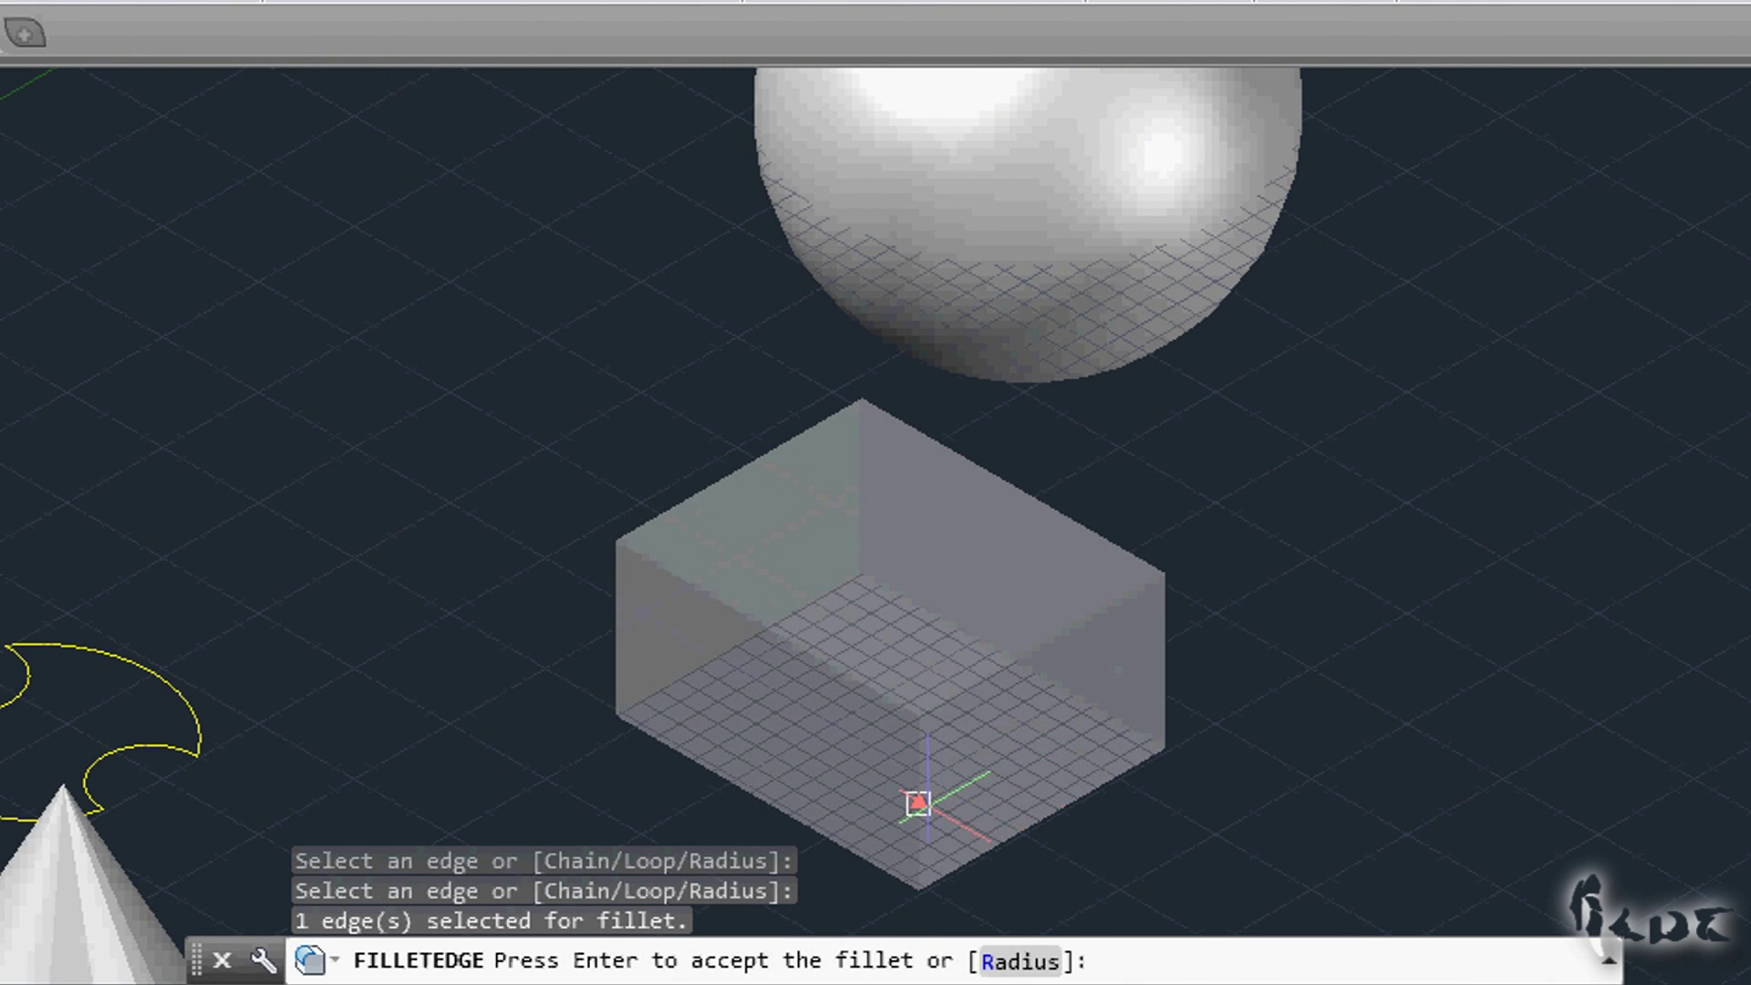
pyautogui.write('r')
pyautogui.press('Return')
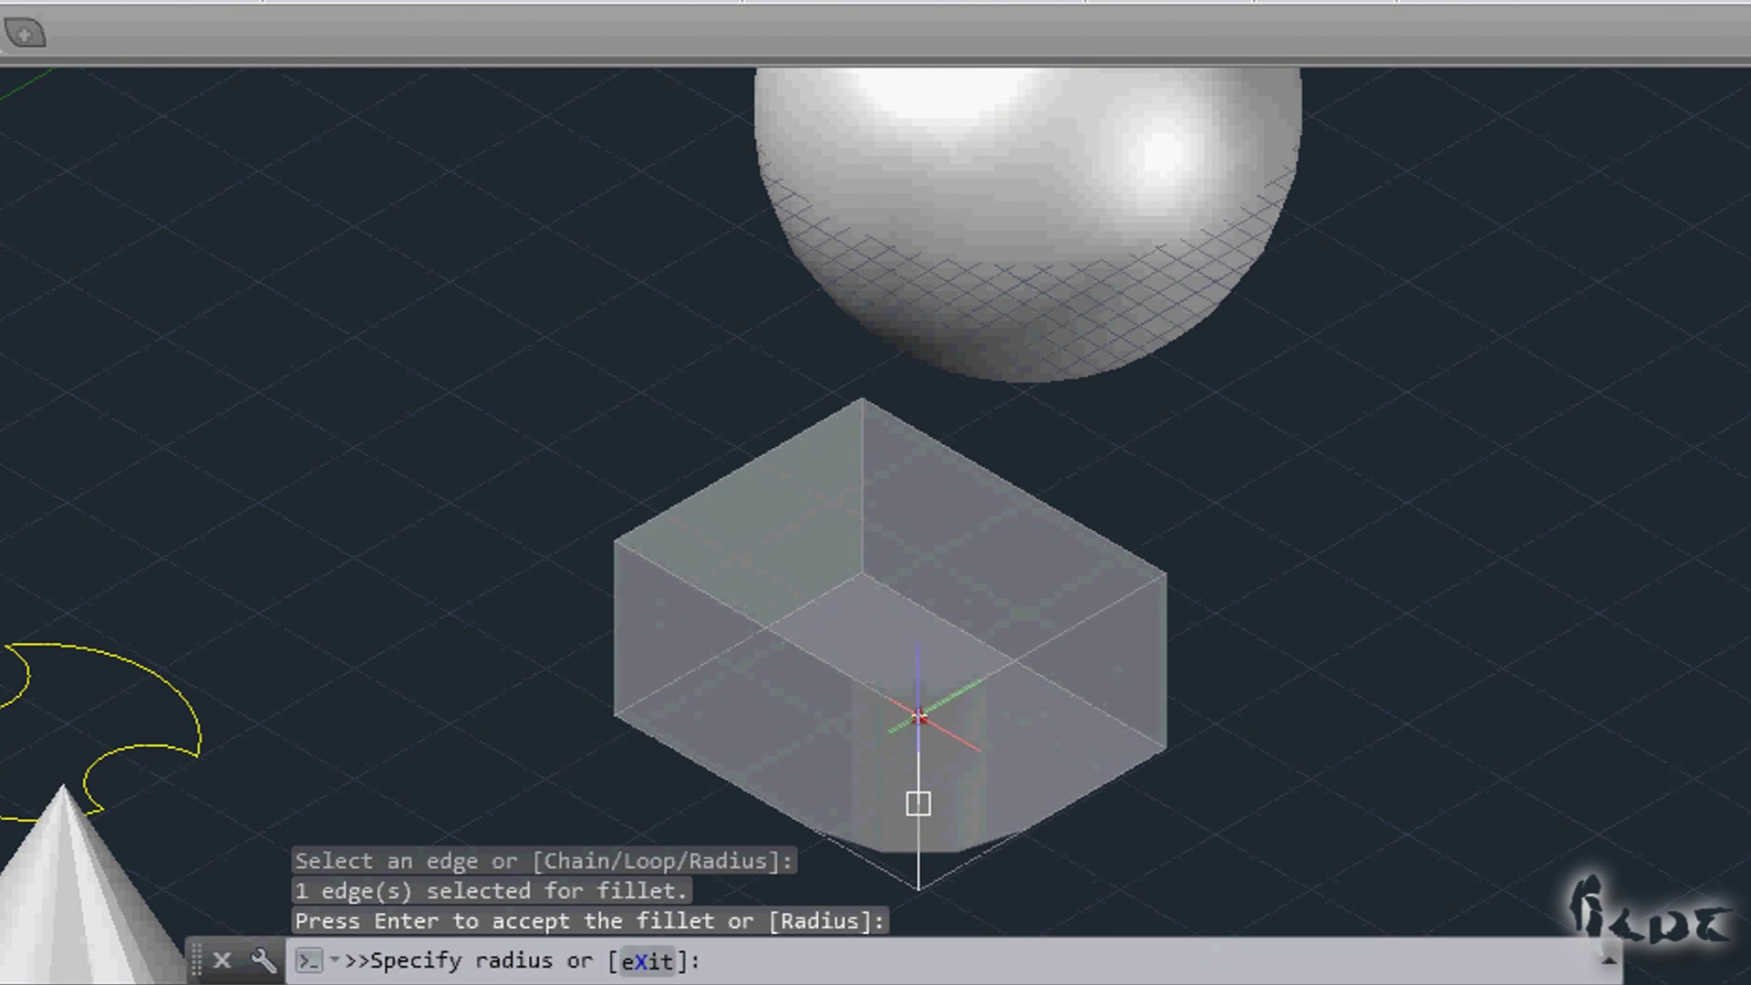
pyautogui.click(918, 677)
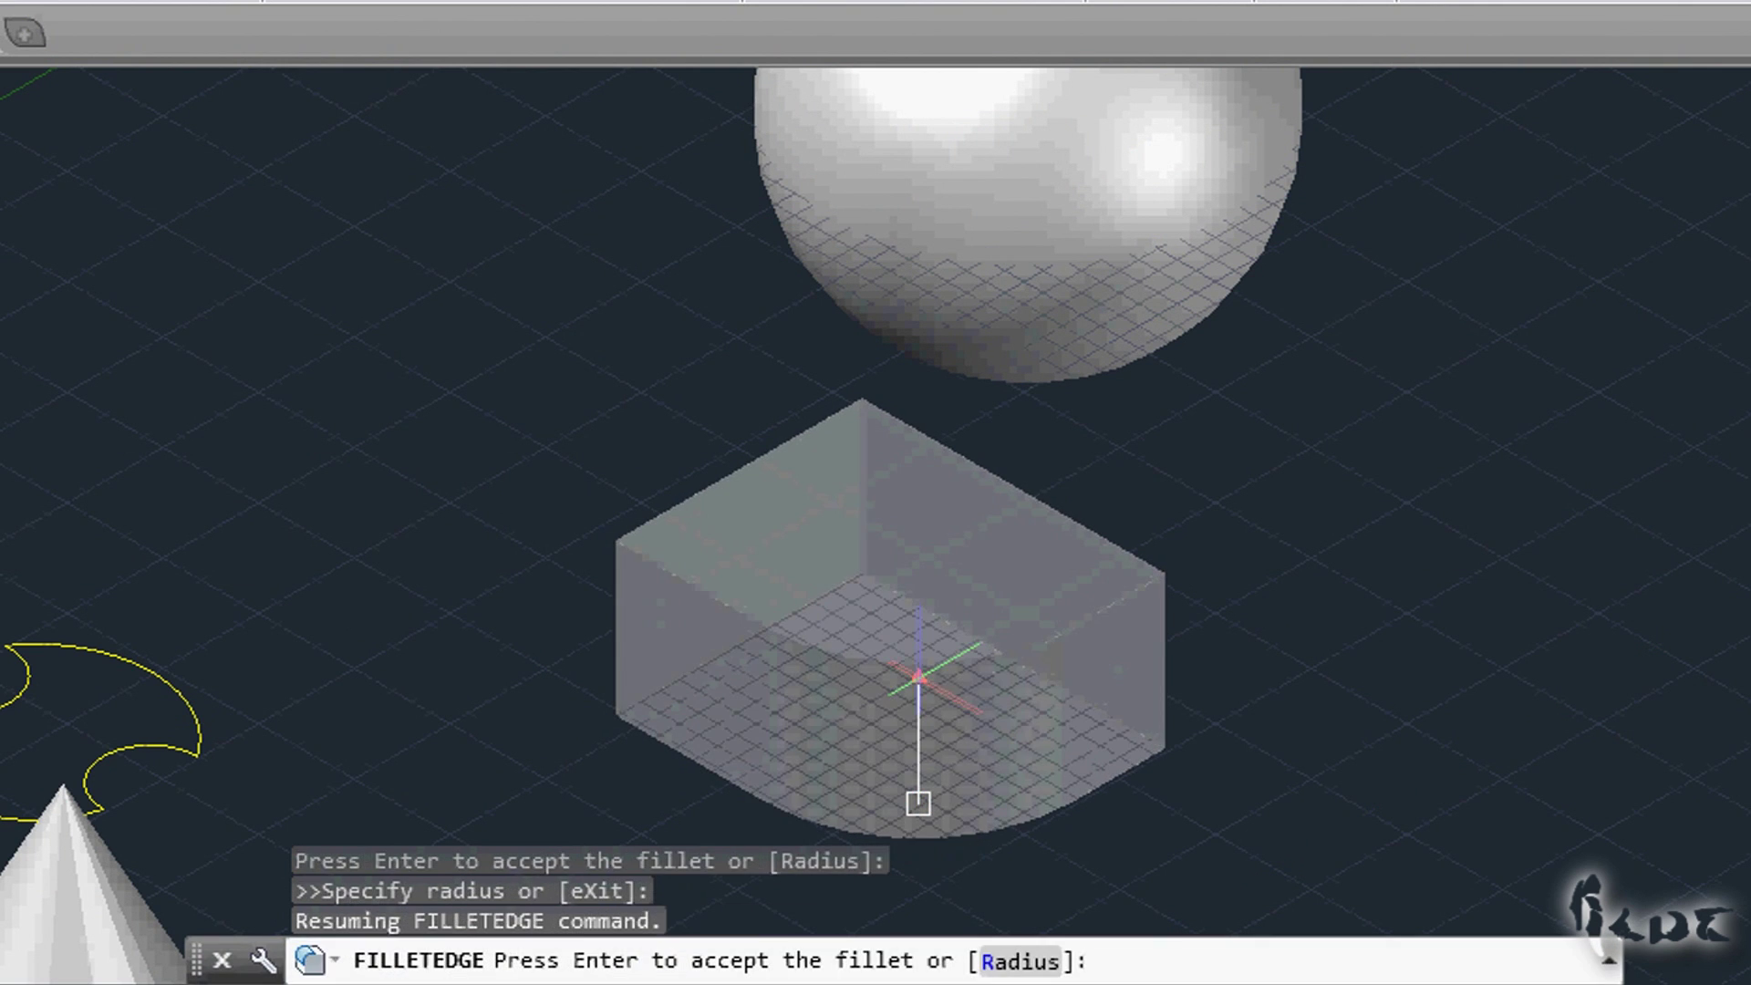
pyautogui.press('Return')
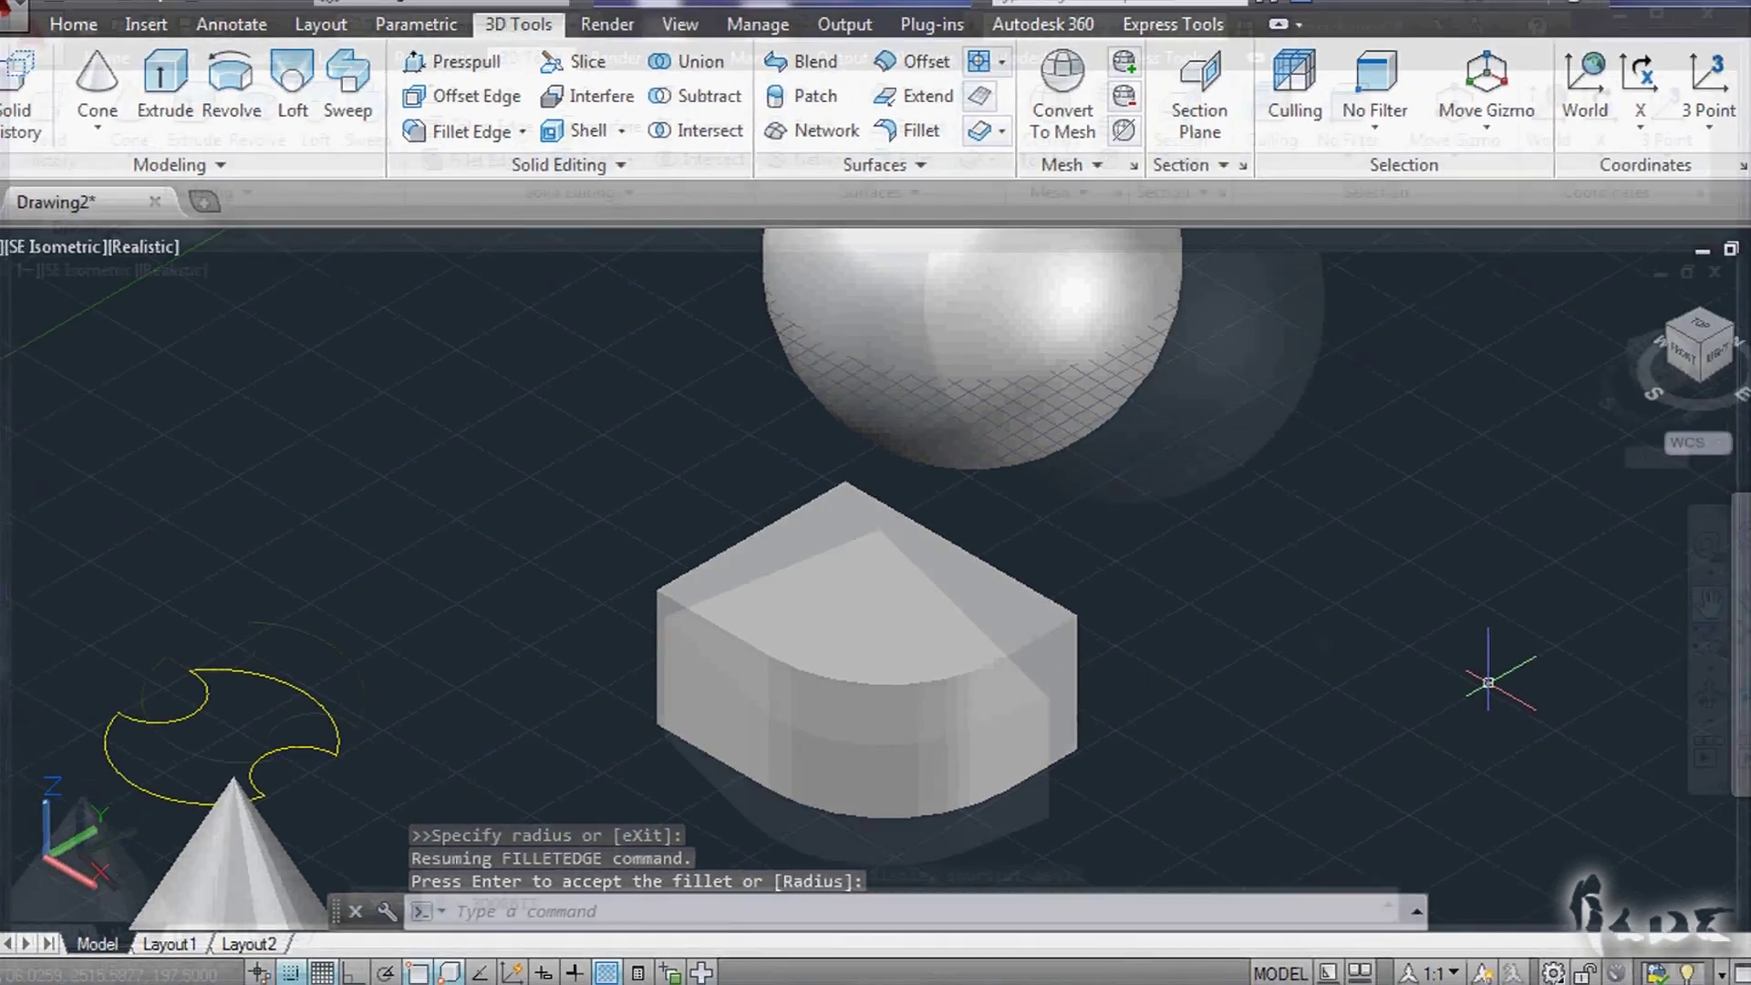
# Step: Pan and orbit to centre the rounded box and see it from the side
pyautogui.write('p')
pyautogui.press('Return')
pyautogui.moveTo(1188, 671); pyautogui.dragTo(1377, 578)
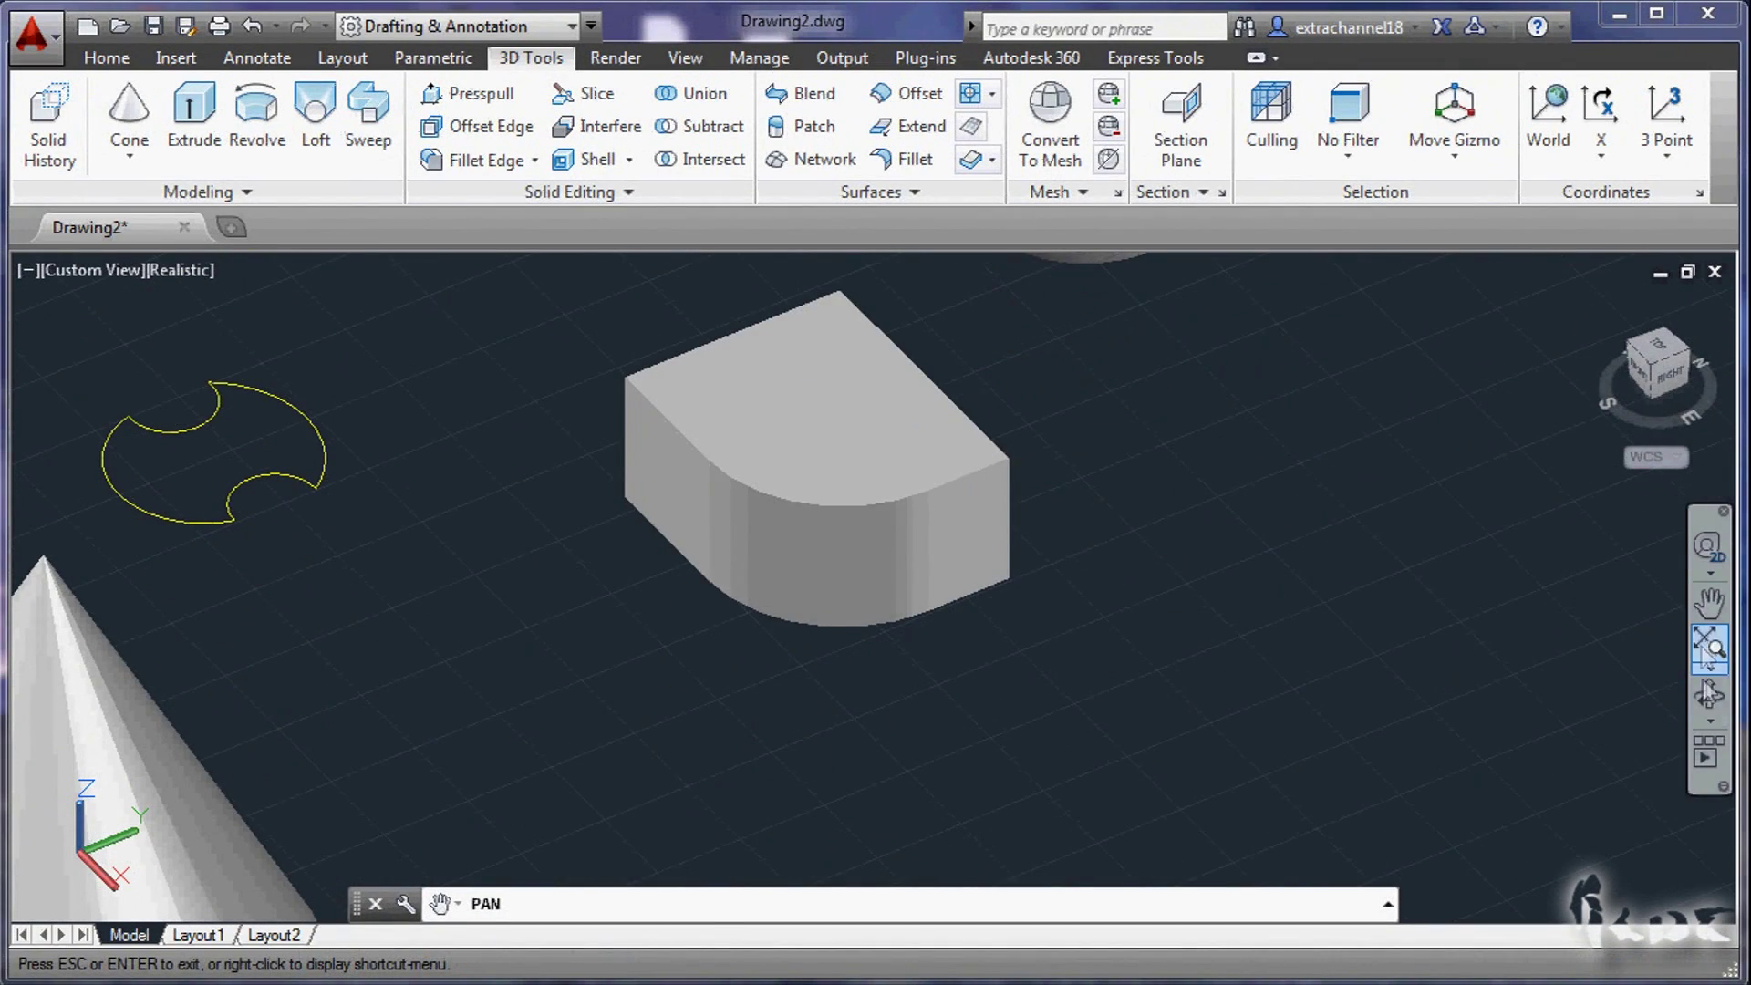
pyautogui.press('Escape')
pyautogui.write('3do')
pyautogui.press('Return')
pyautogui.moveTo(1223, 469); pyautogui.dragTo(1055, 407)
pyautogui.press('Escape')
pyautogui.write('p')
pyautogui.press('Return')
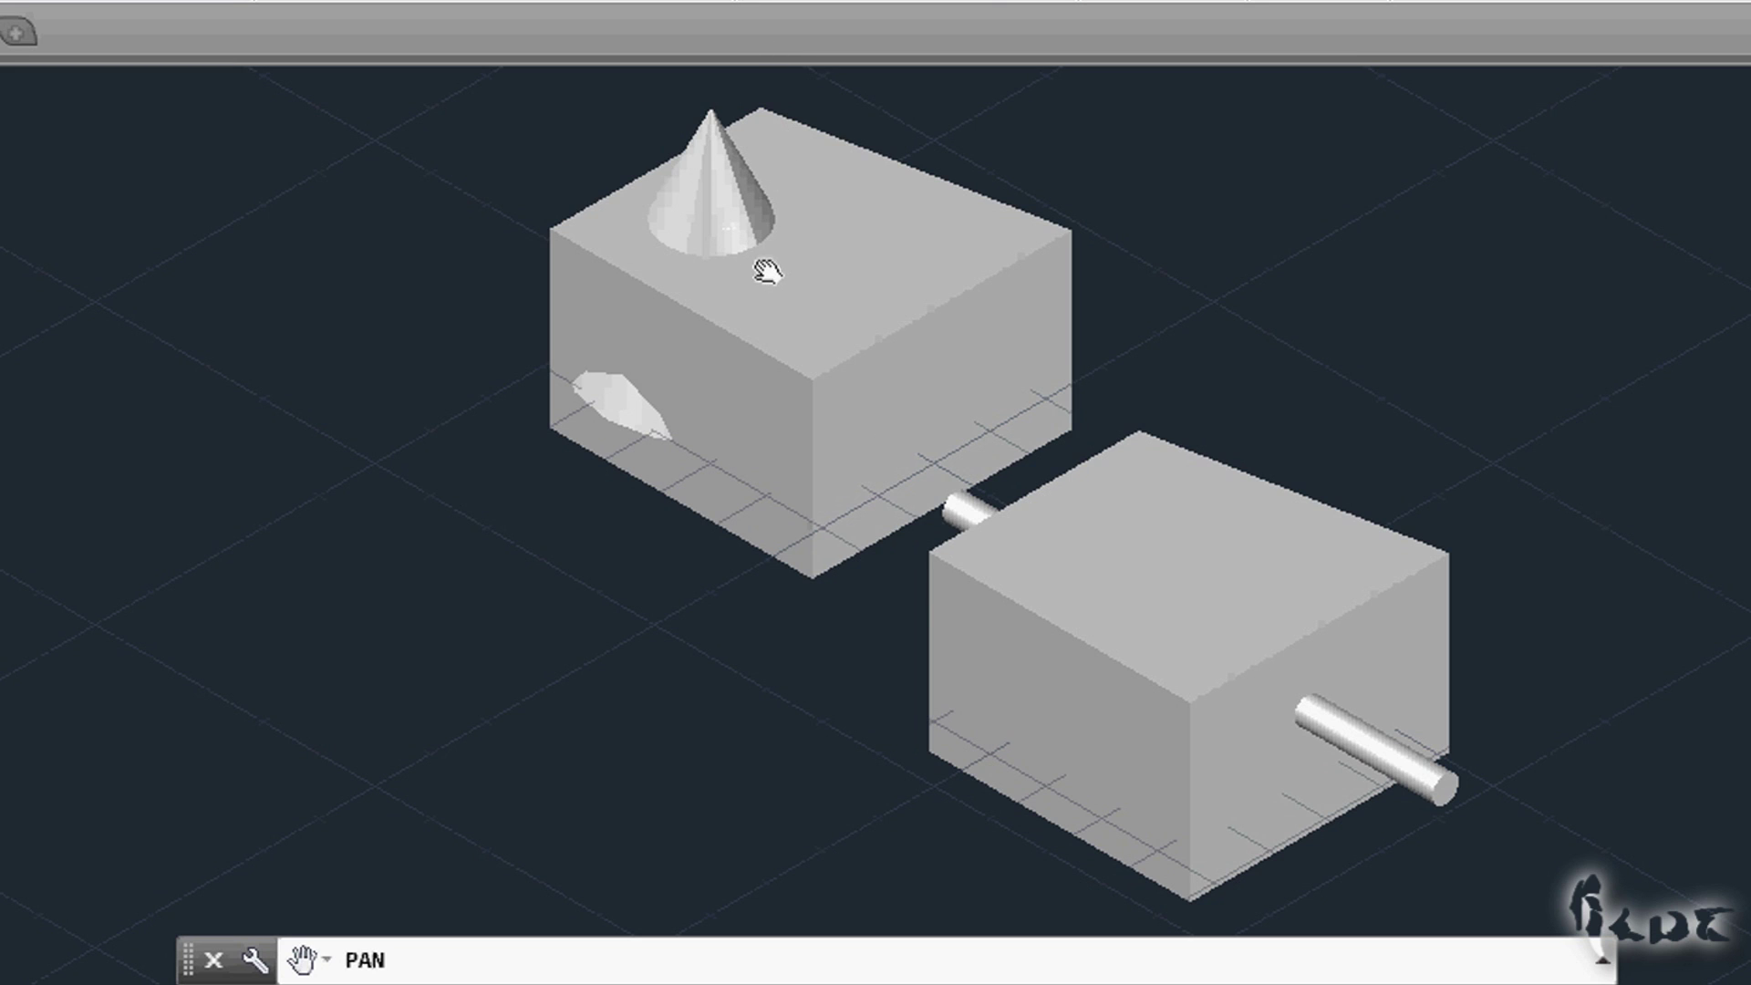
# Step: Select the right-hand box and its protruding cylinder, then clear the selection
pyautogui.press('Escape')
pyautogui.click(1086, 621)
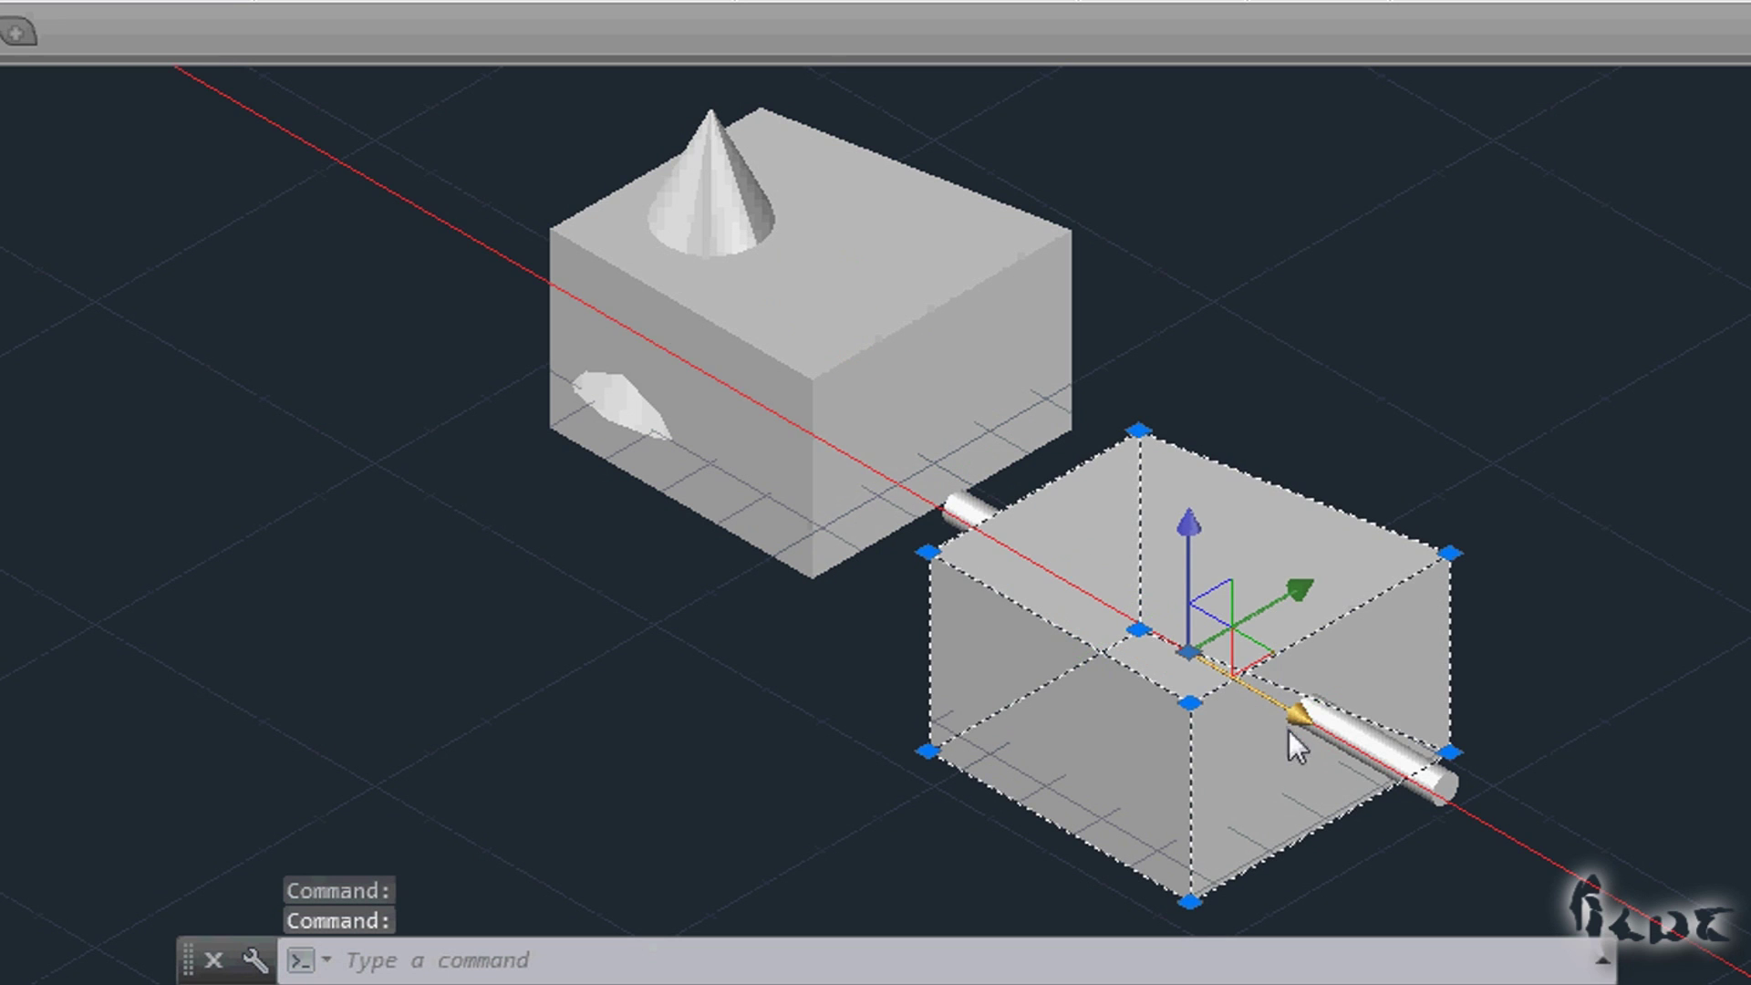
pyautogui.click(1387, 735)
pyautogui.click(1444, 786)
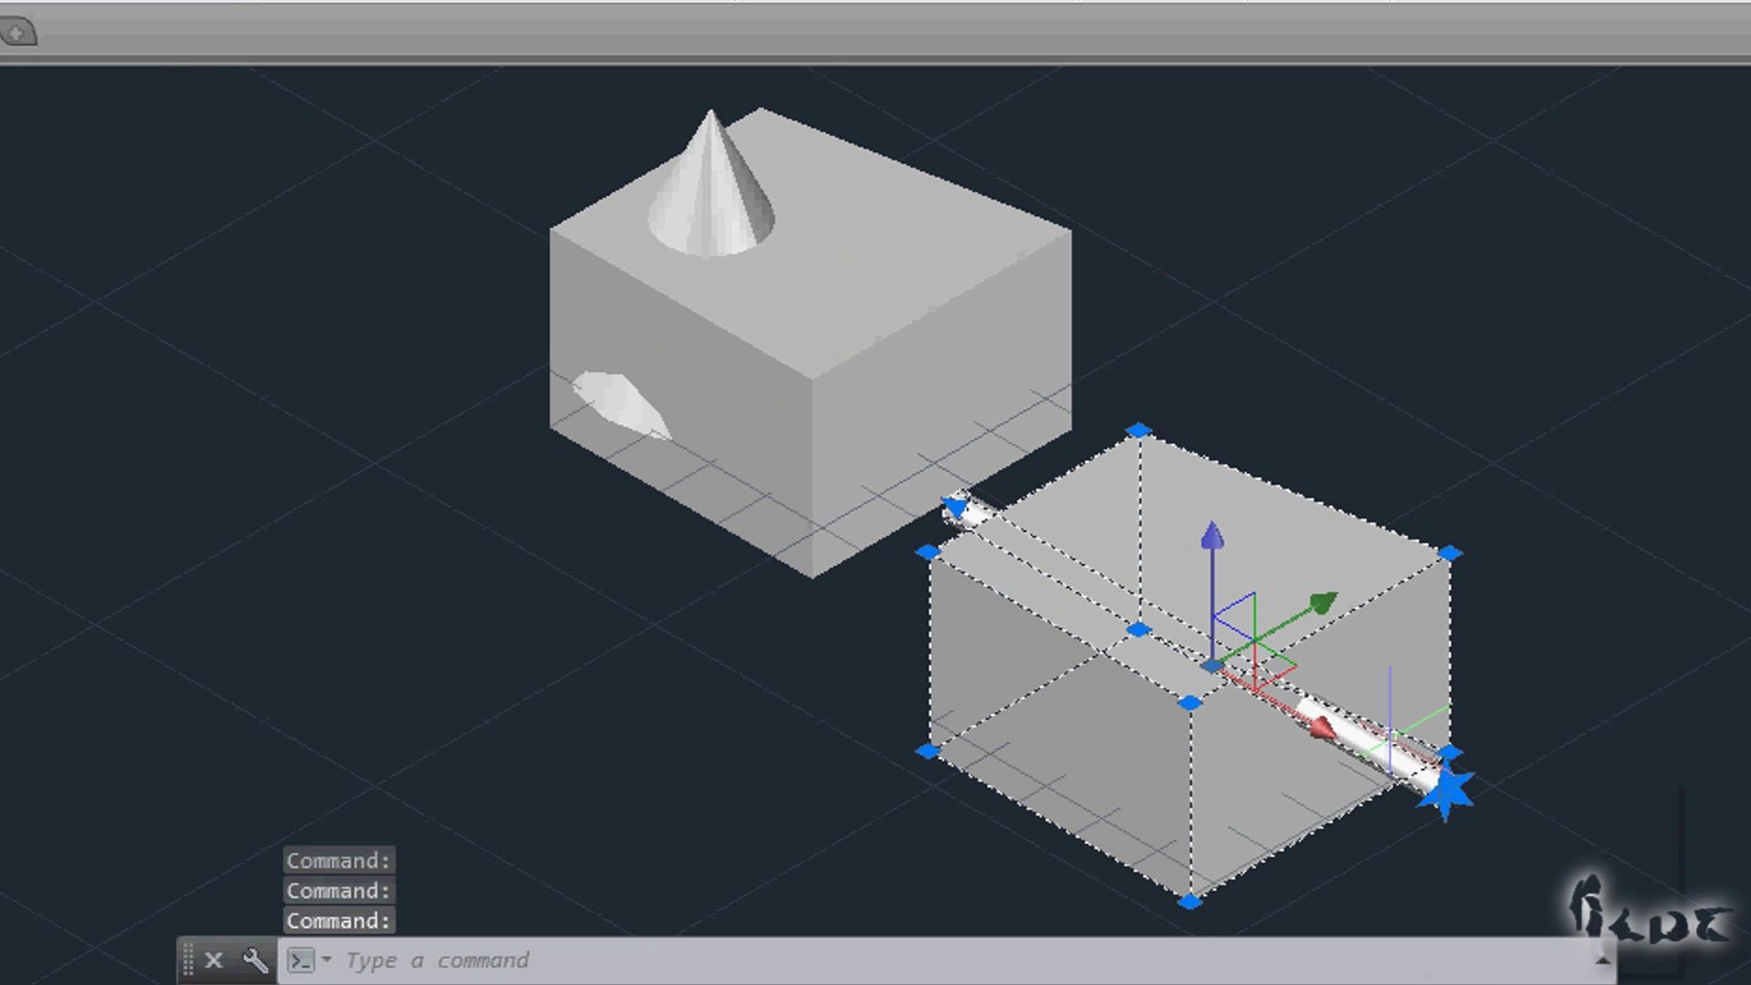
pyautogui.press('Escape')
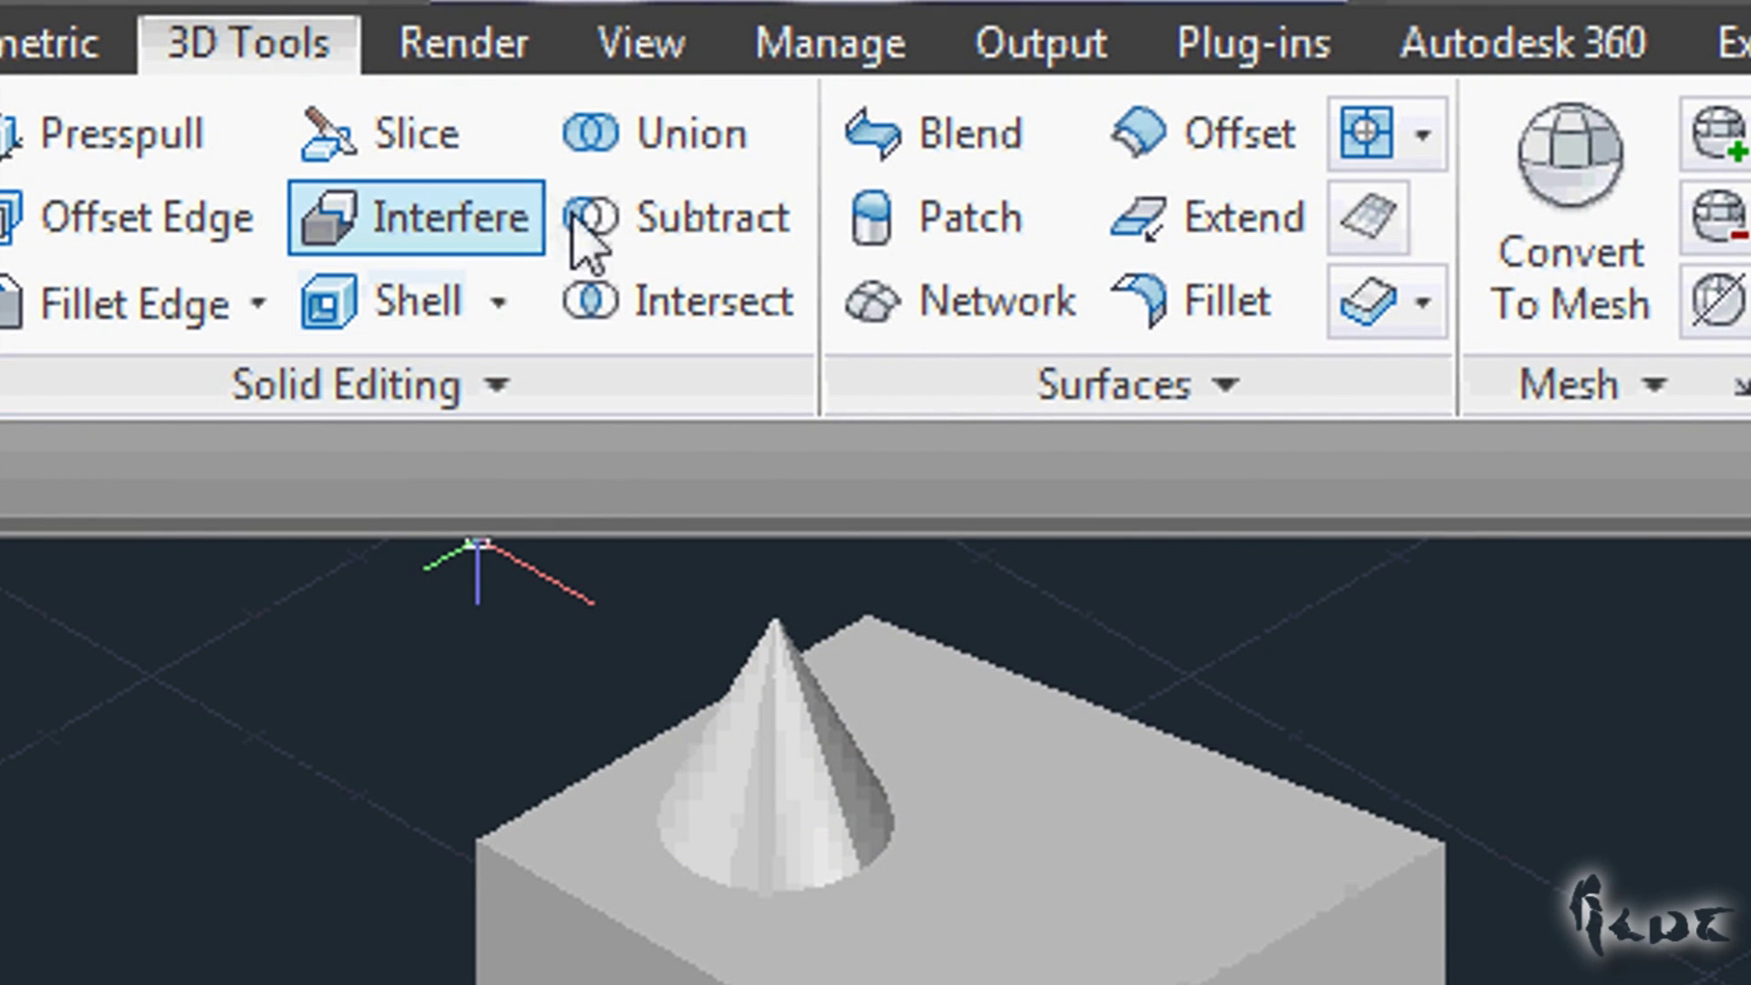
# Step: Check the left box against the cone for interference and close the one-pair result
pyautogui.click(436, 237)
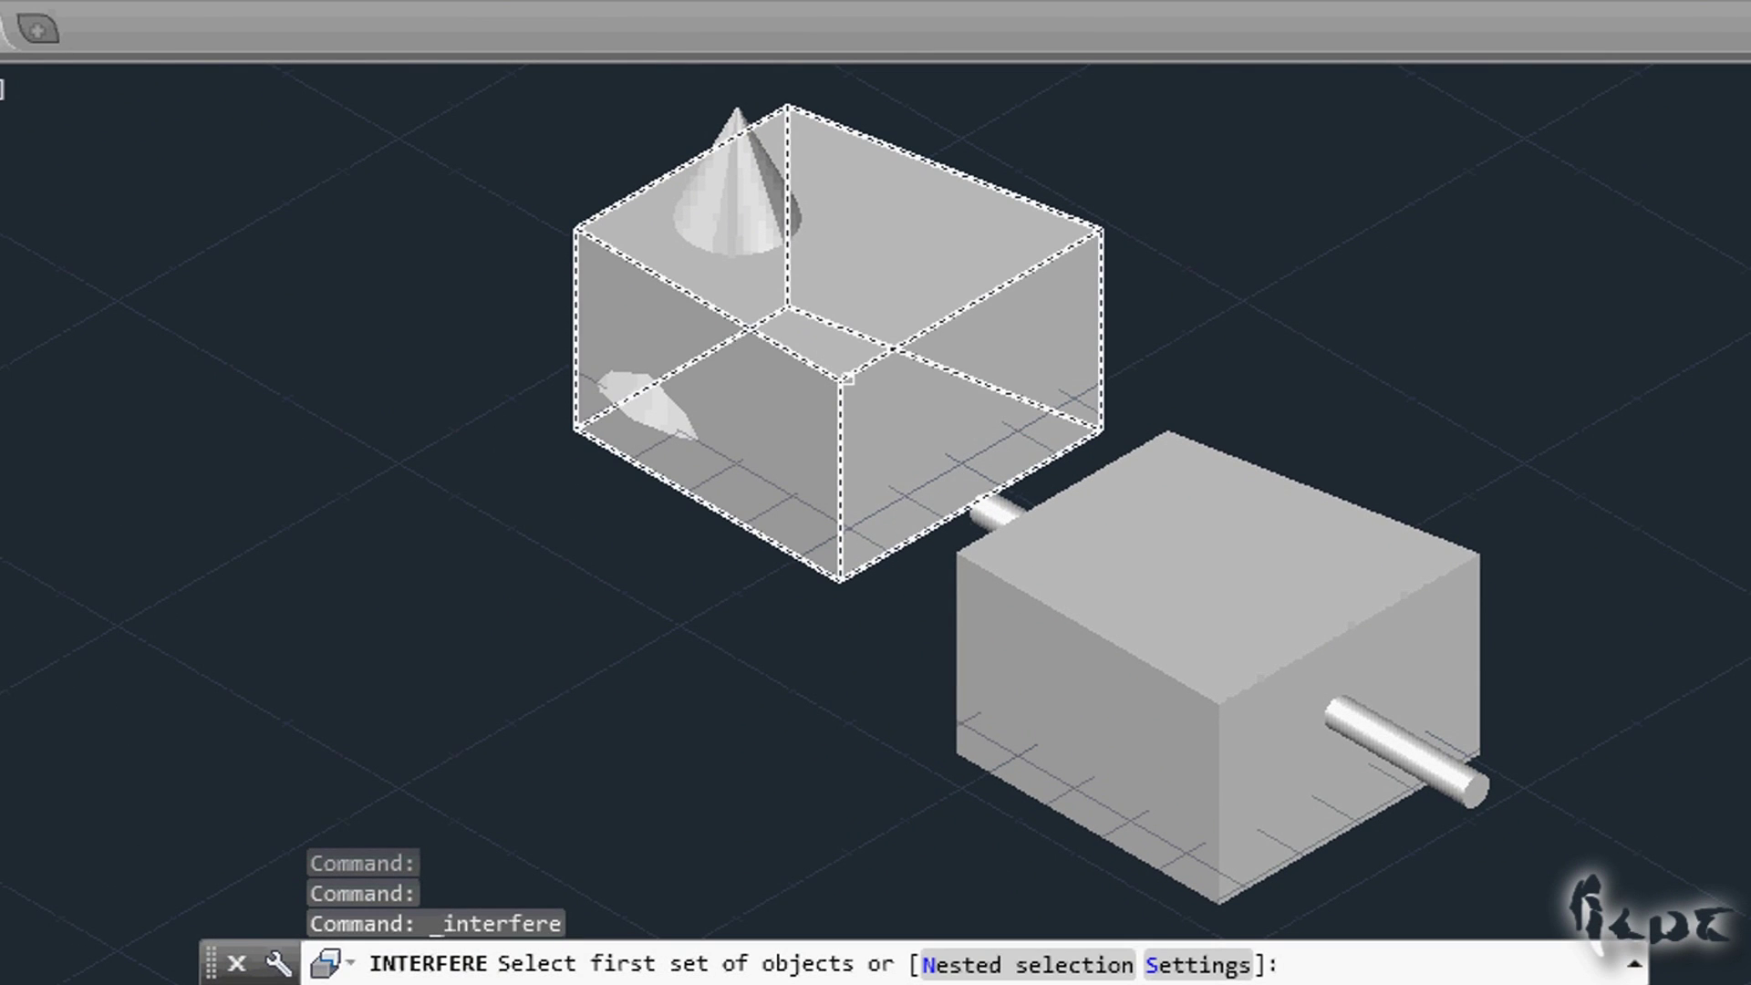
pyautogui.click(846, 378)
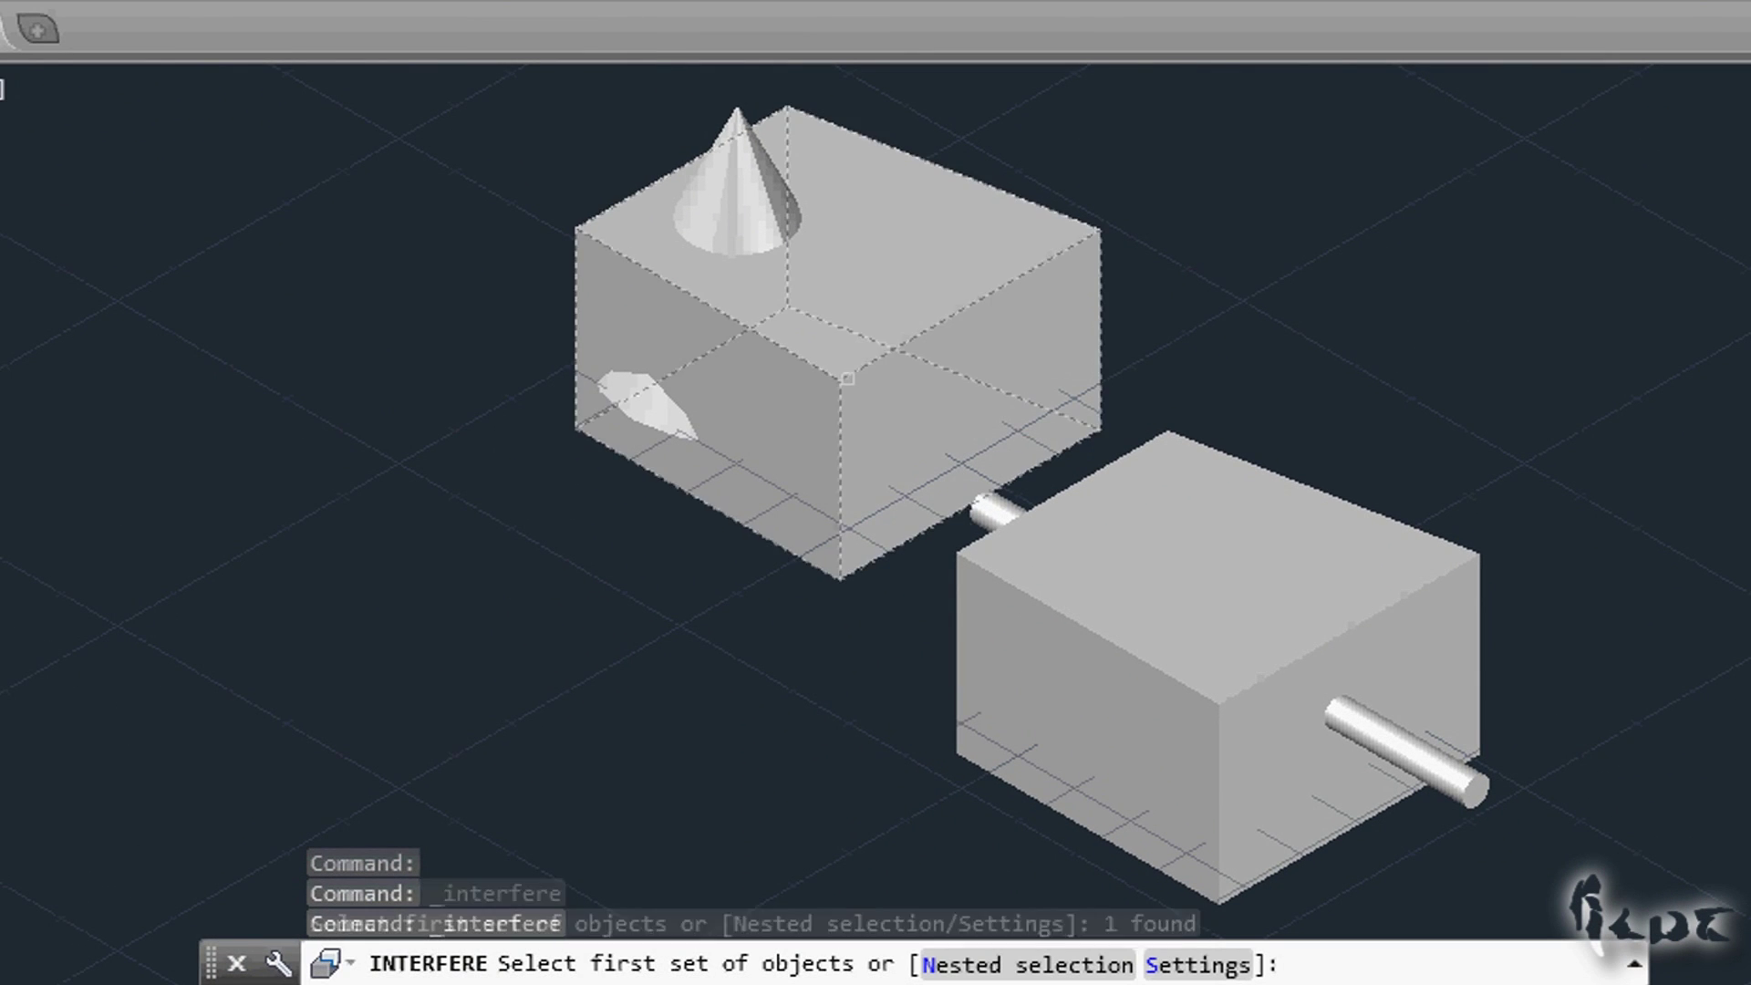
pyautogui.press('Return')
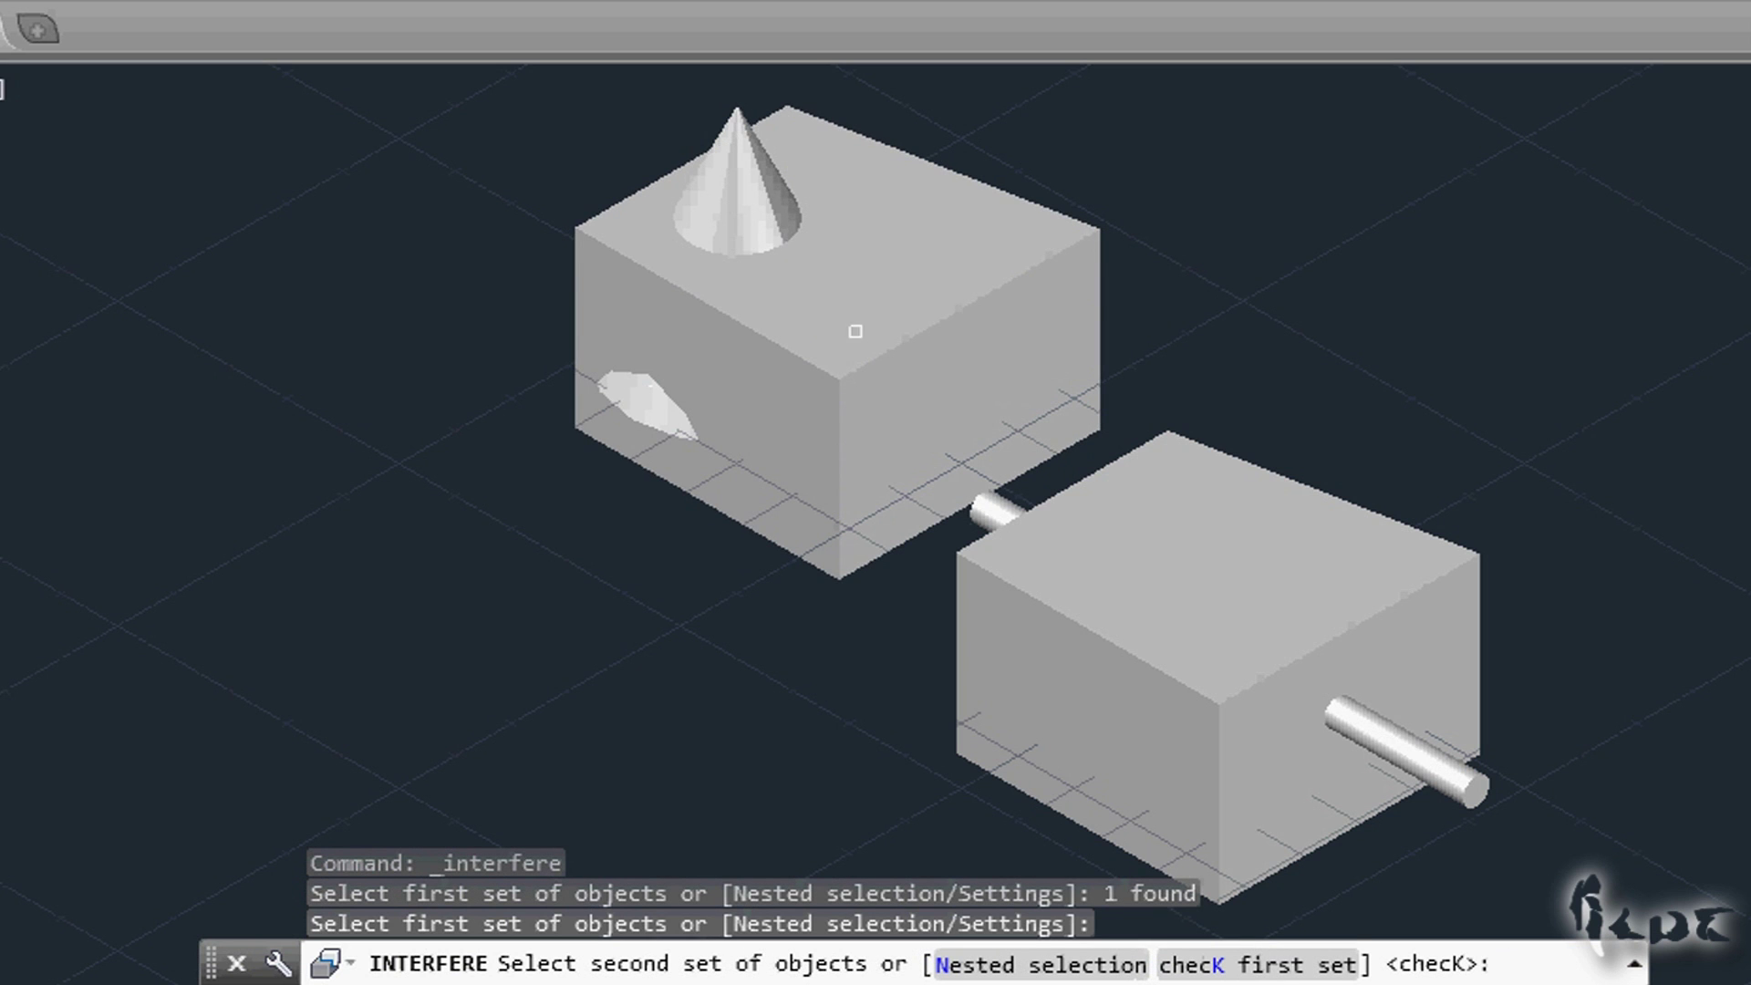
pyautogui.click(776, 204)
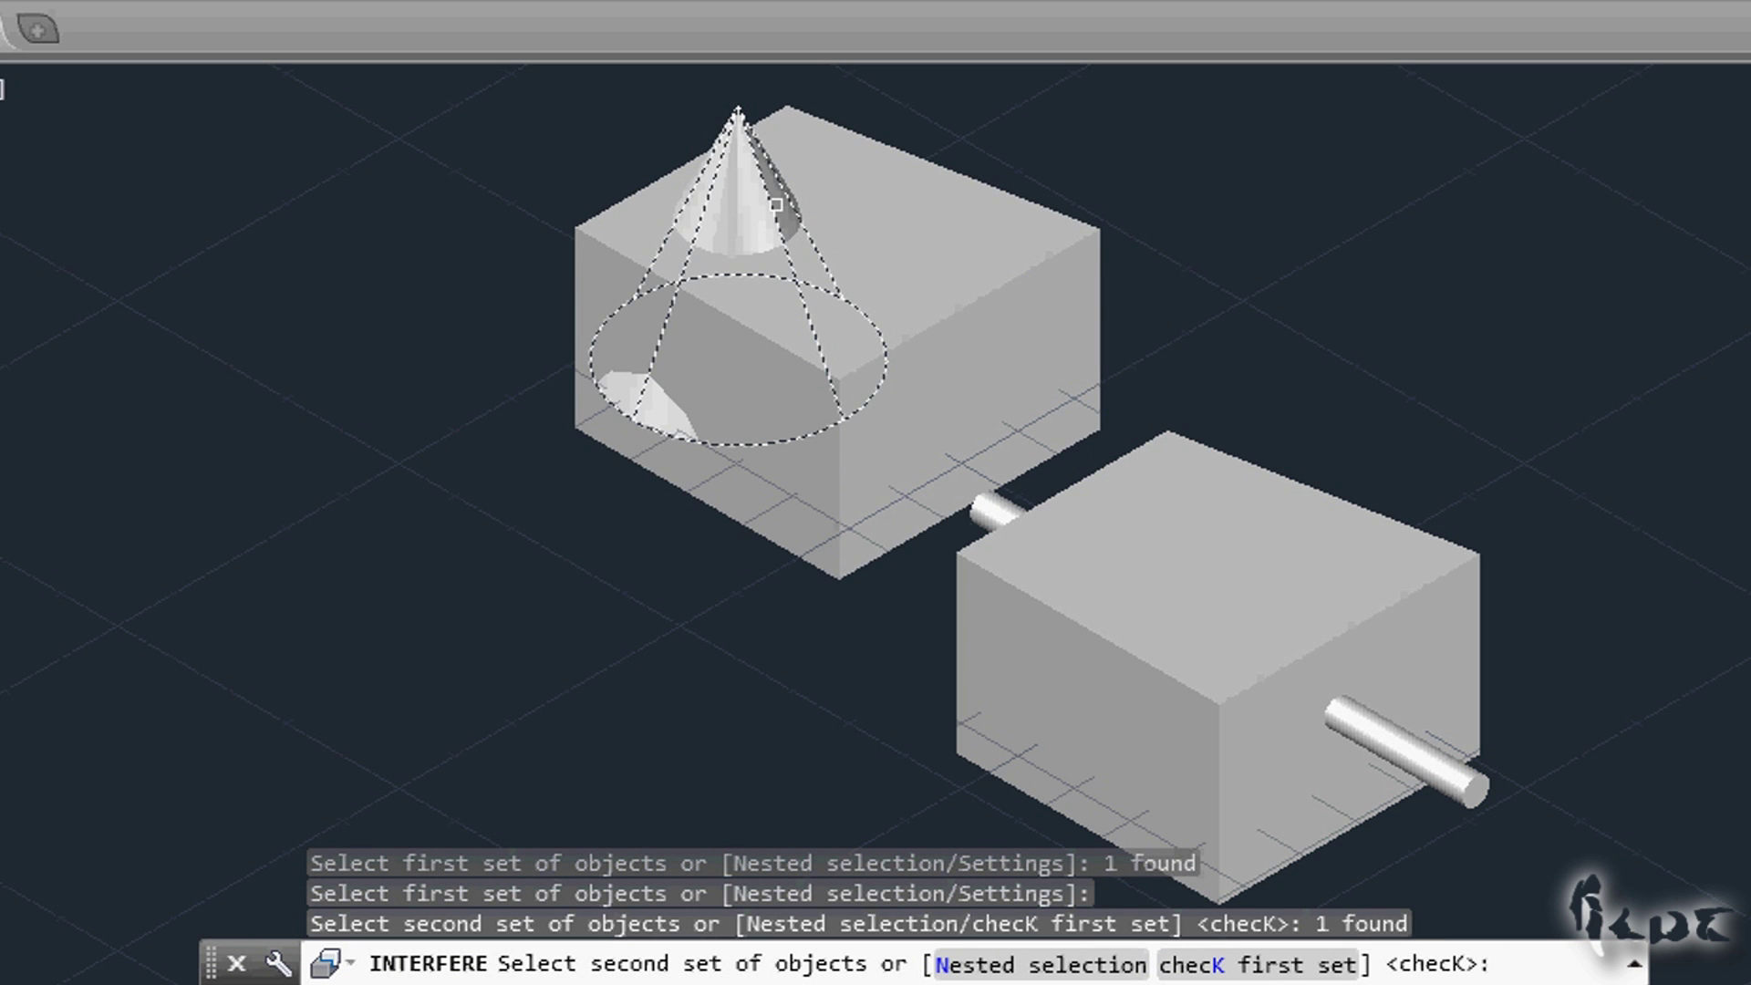
pyautogui.scroll(2, 876, 492)
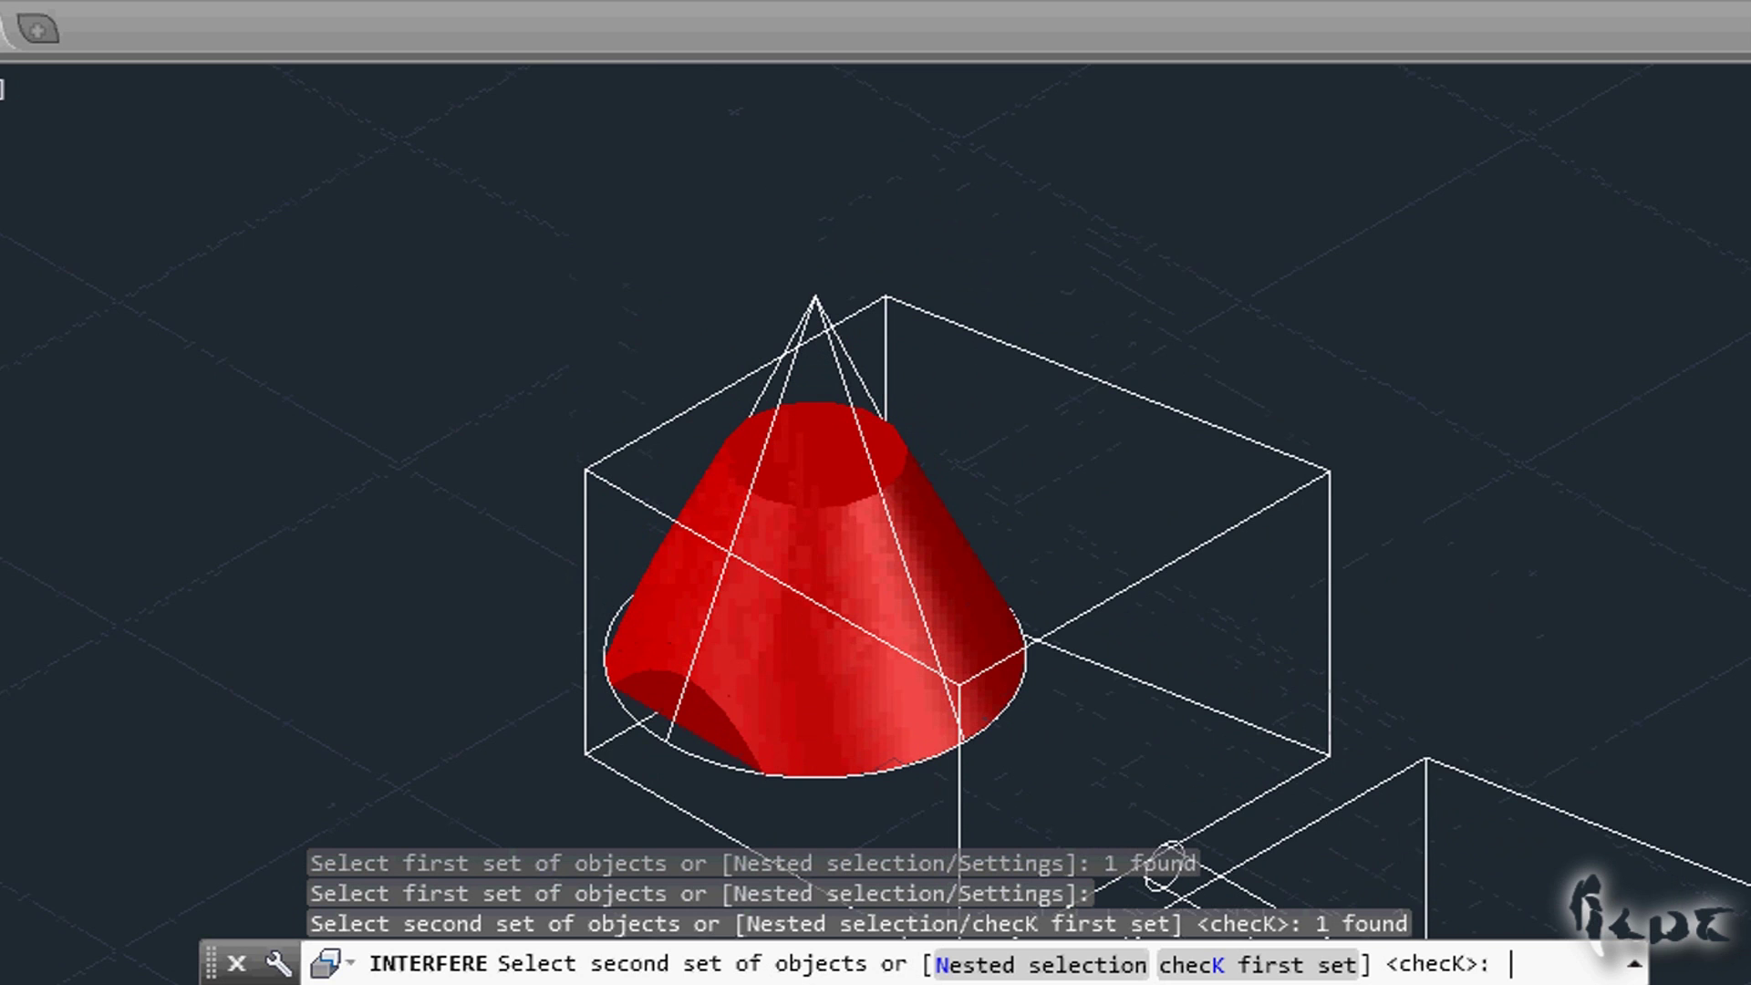
pyautogui.press('Return')
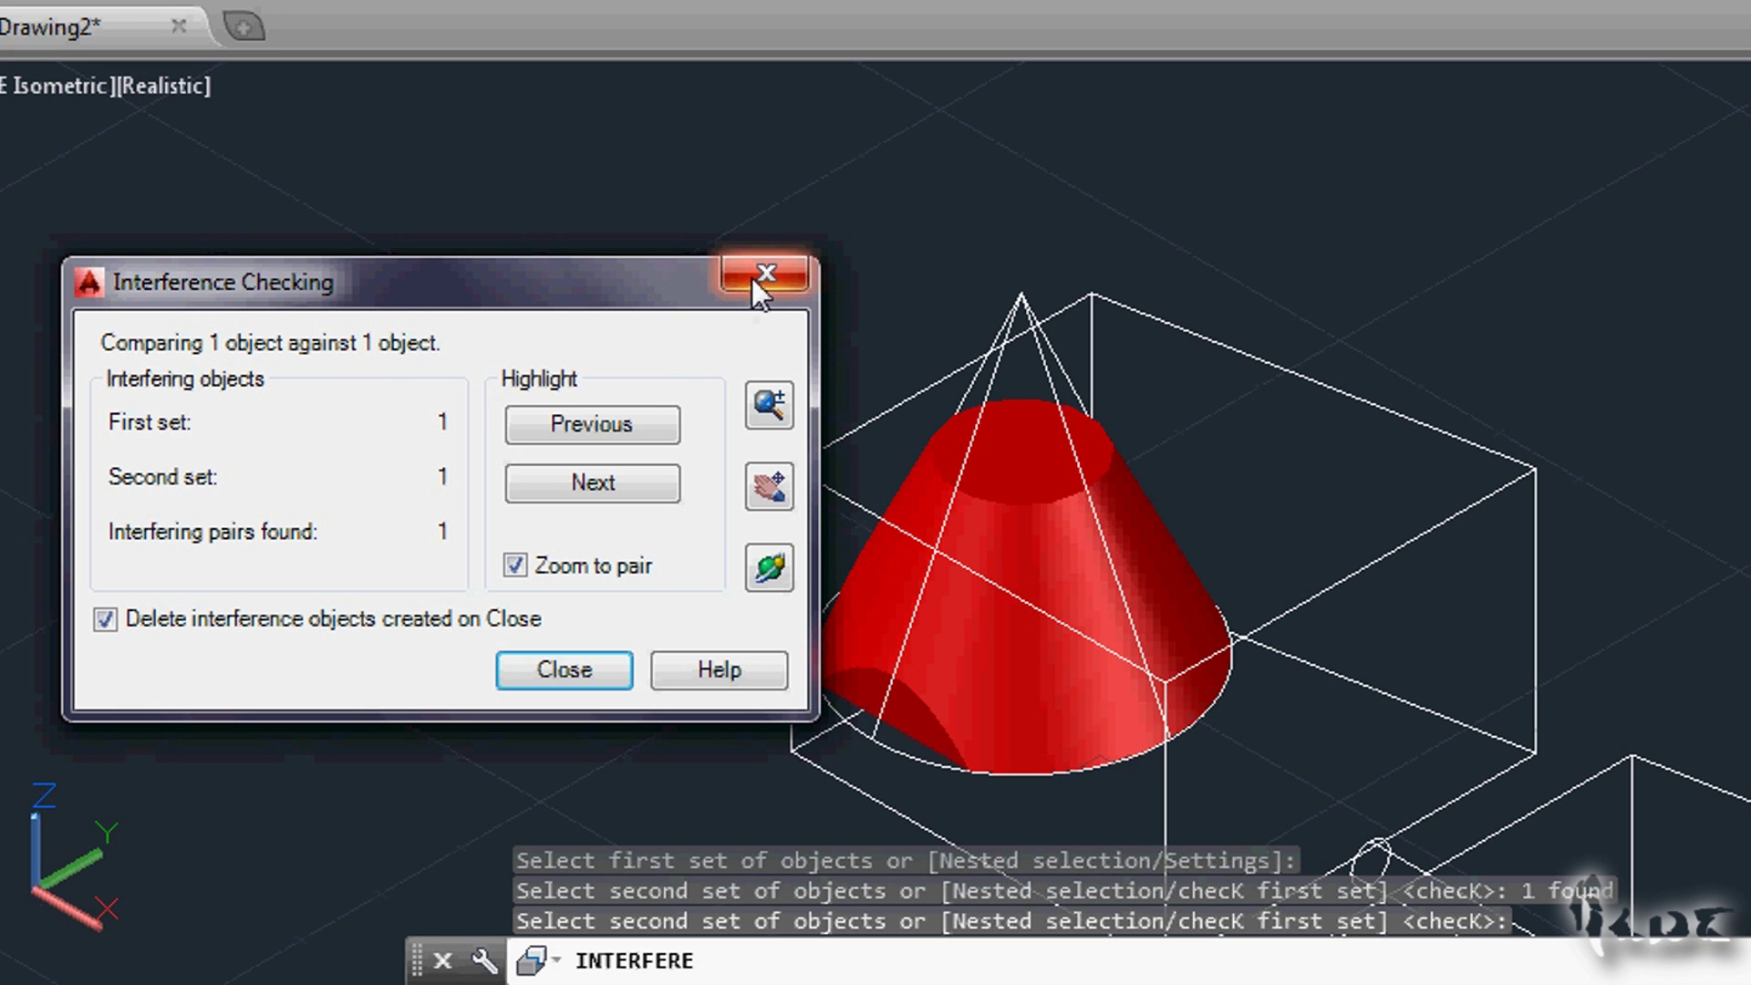
pyautogui.click(560, 675)
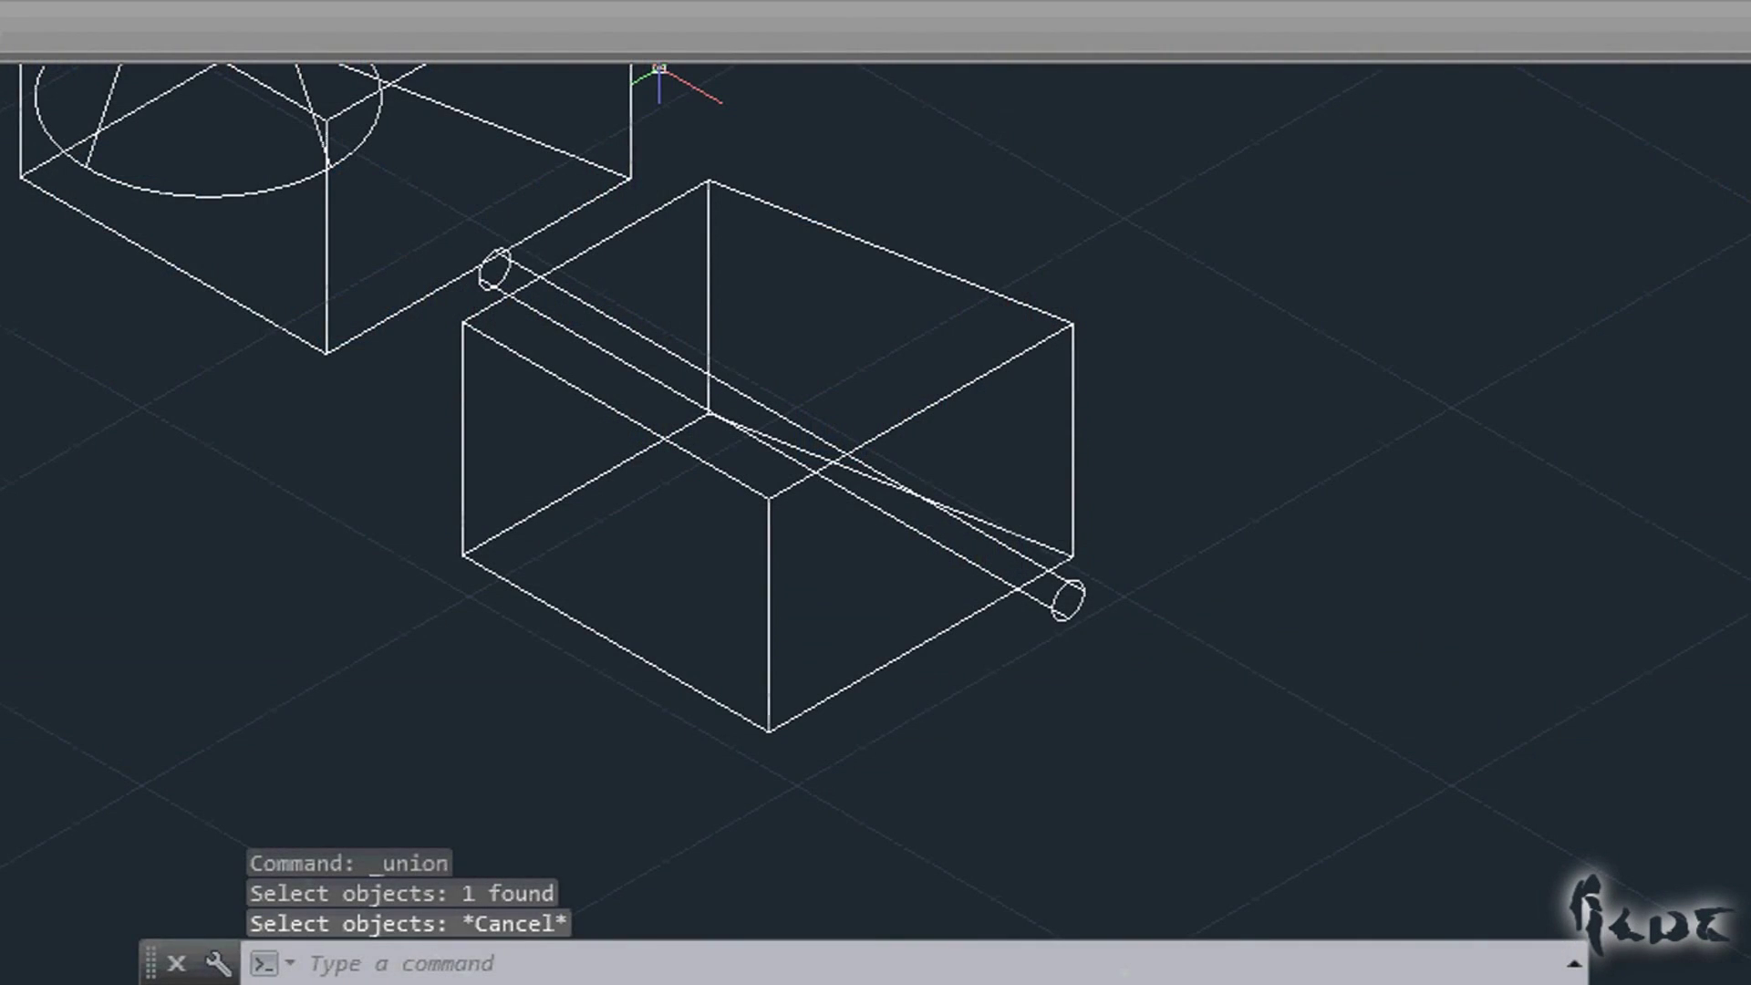
# Step: Union the box and the pipe cylinder into one solid
pyautogui.click(1213, 185)
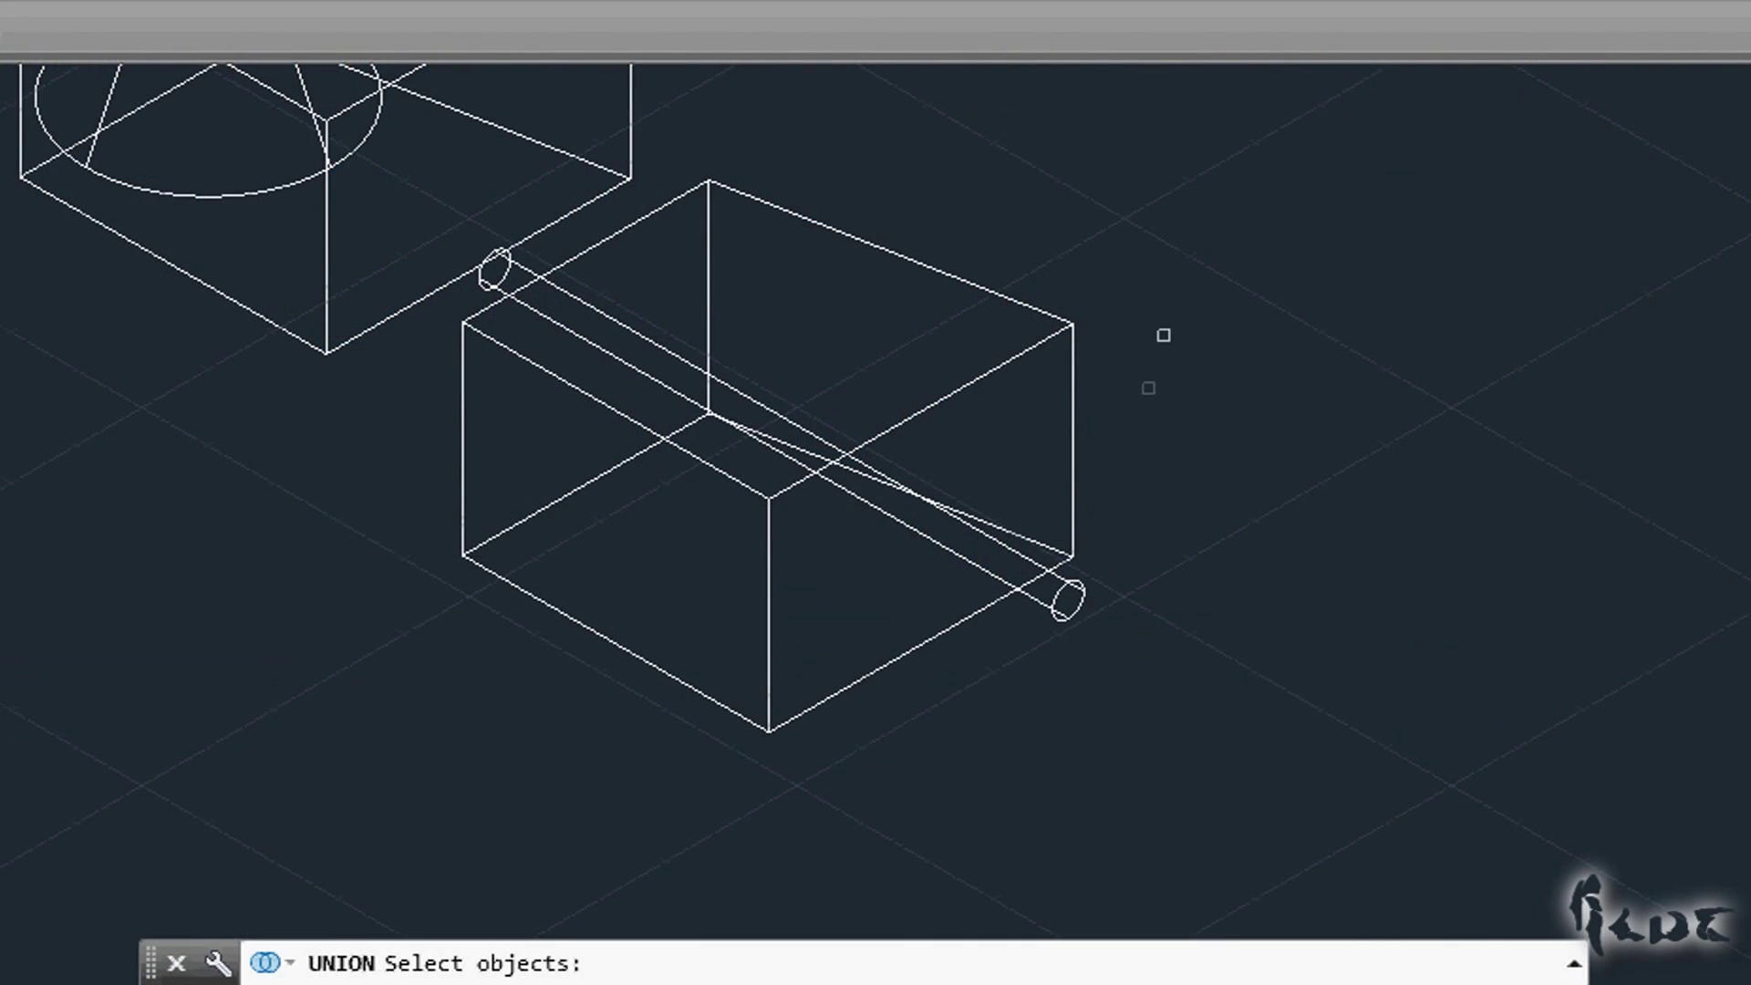
pyautogui.click(1070, 393)
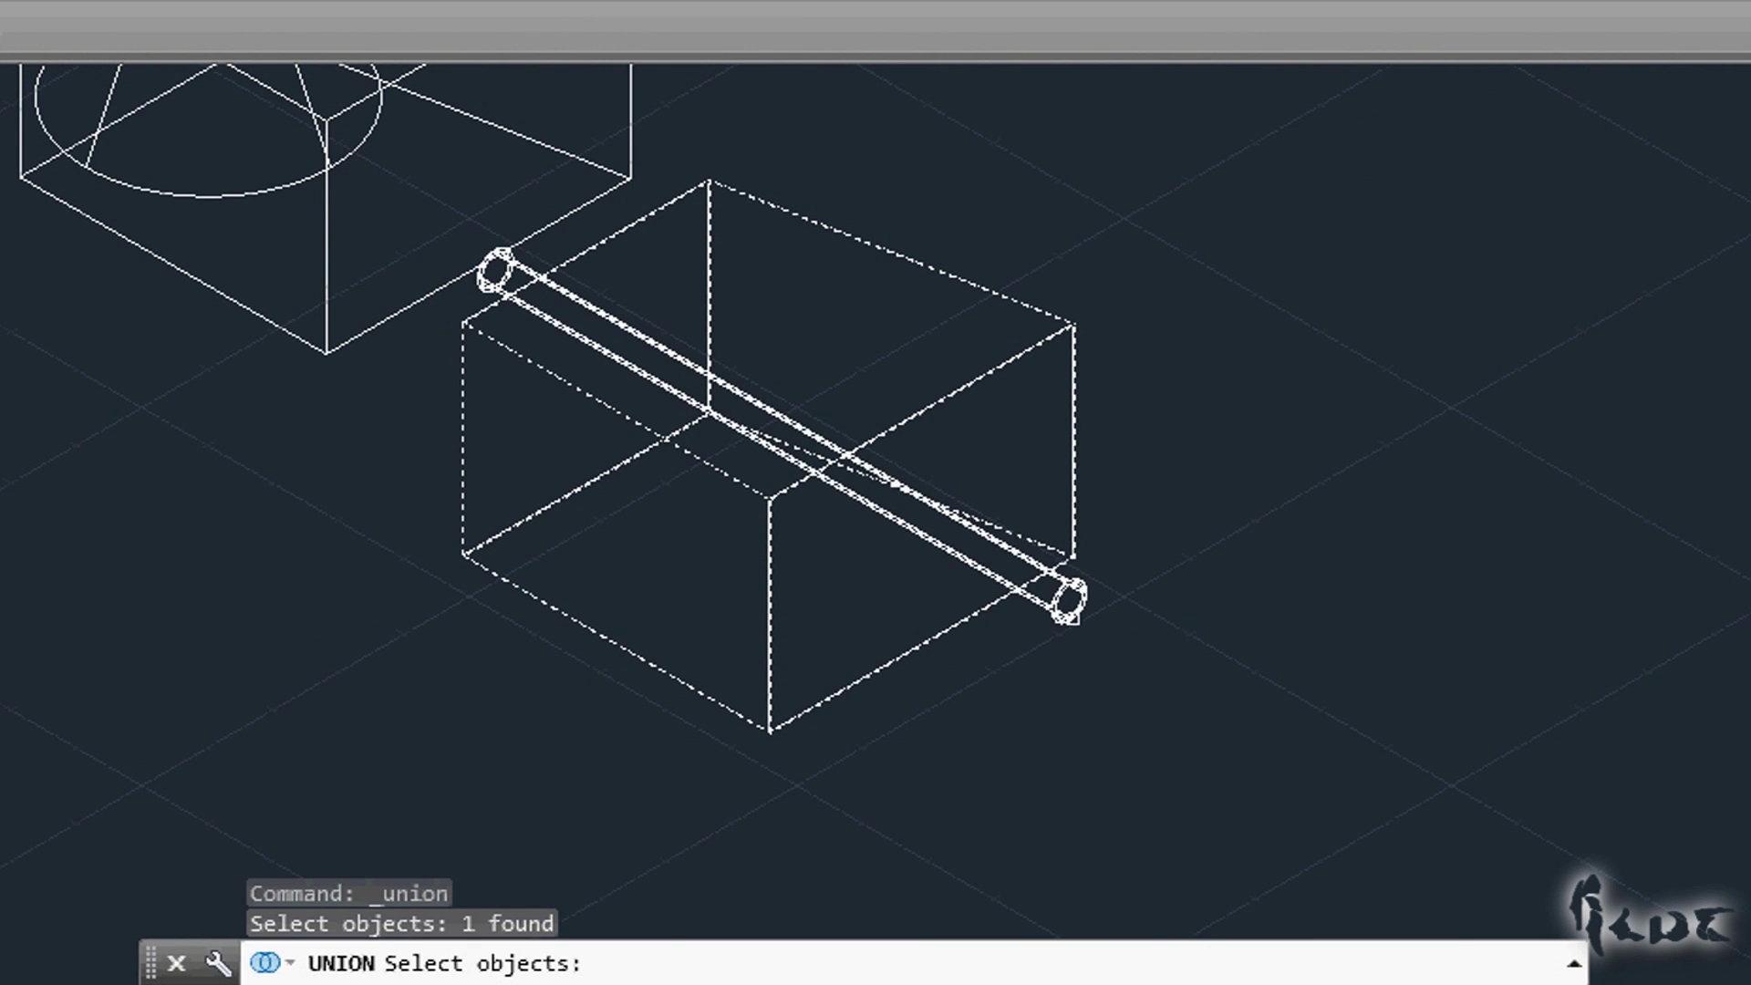
pyautogui.click(1074, 617)
pyautogui.press('Return')
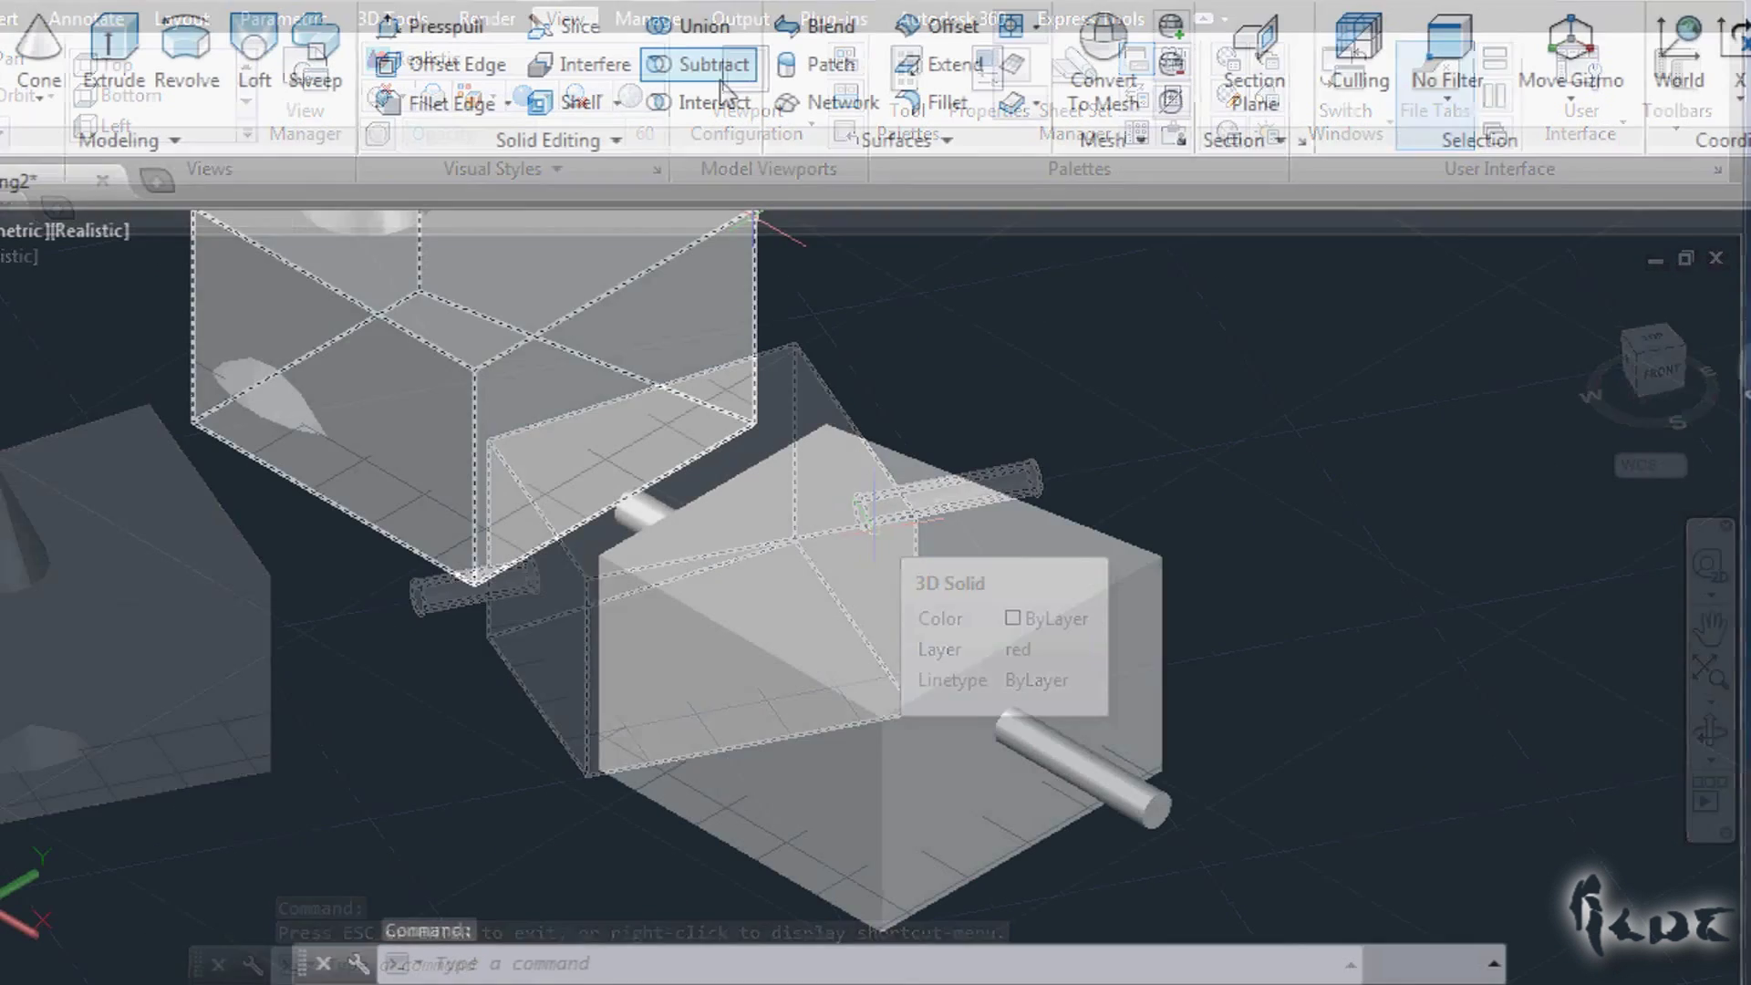
# Step: Subtract the cylinder from the right-hand box to leave a round hole
pyautogui.click(717, 68)
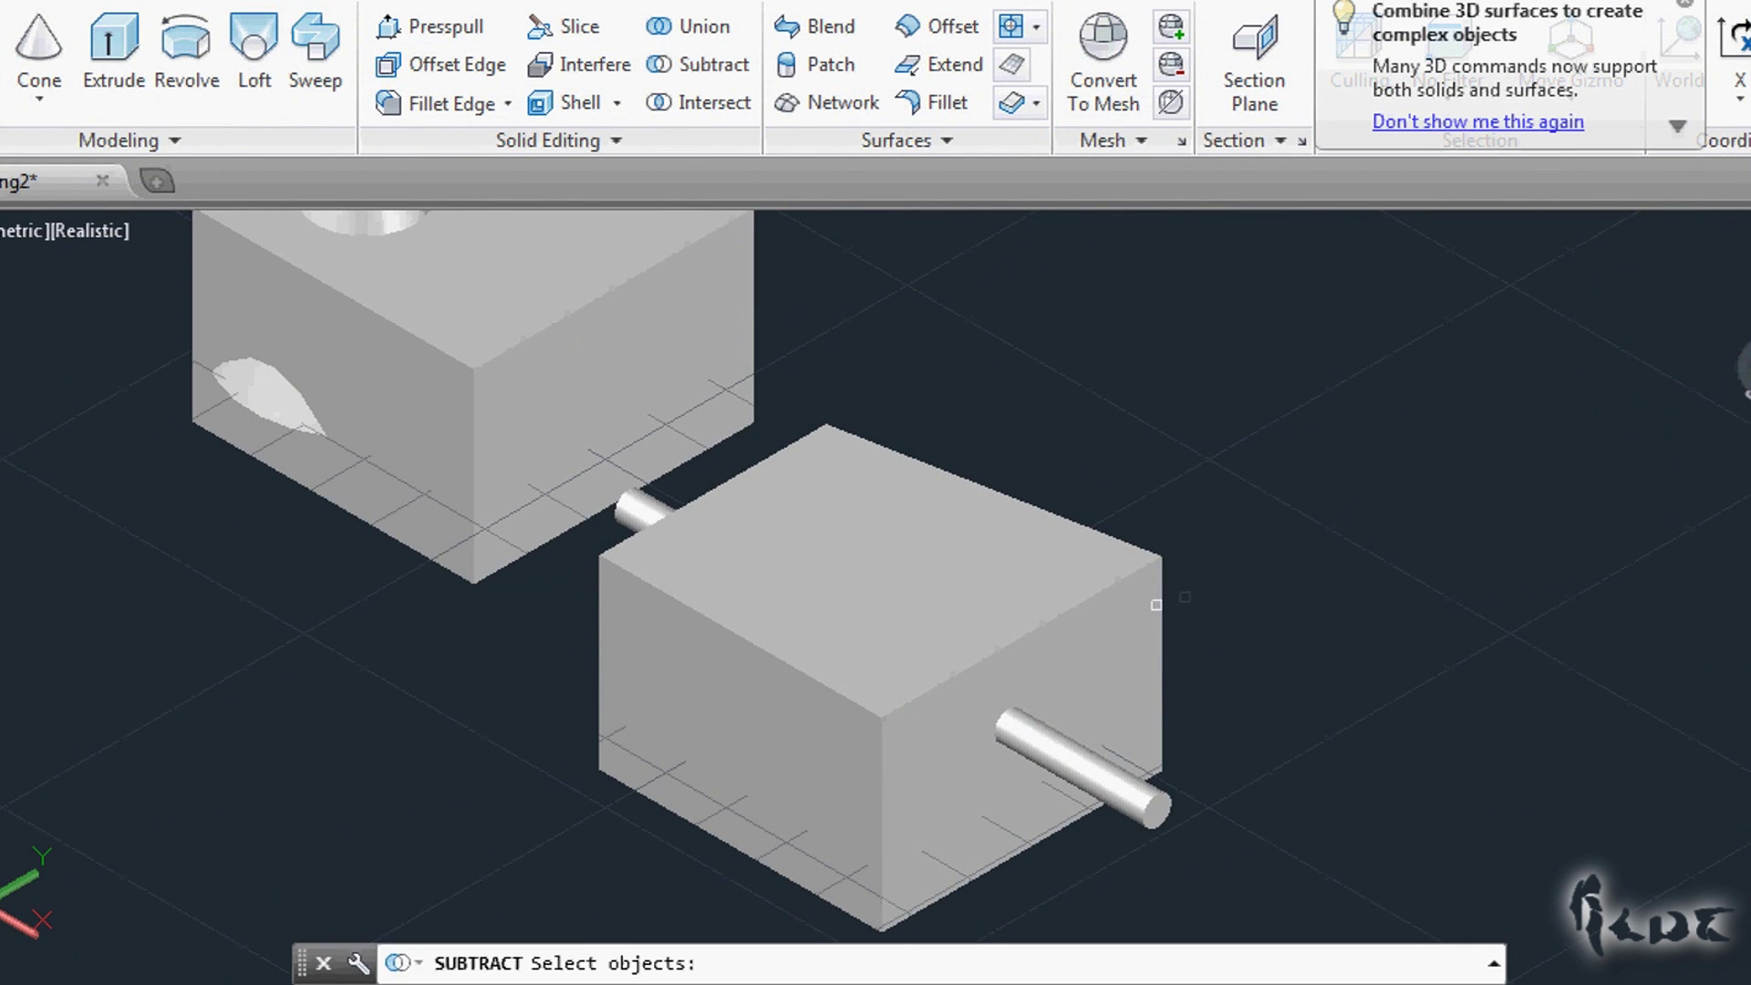
pyautogui.click(1076, 614)
pyautogui.press('Return')
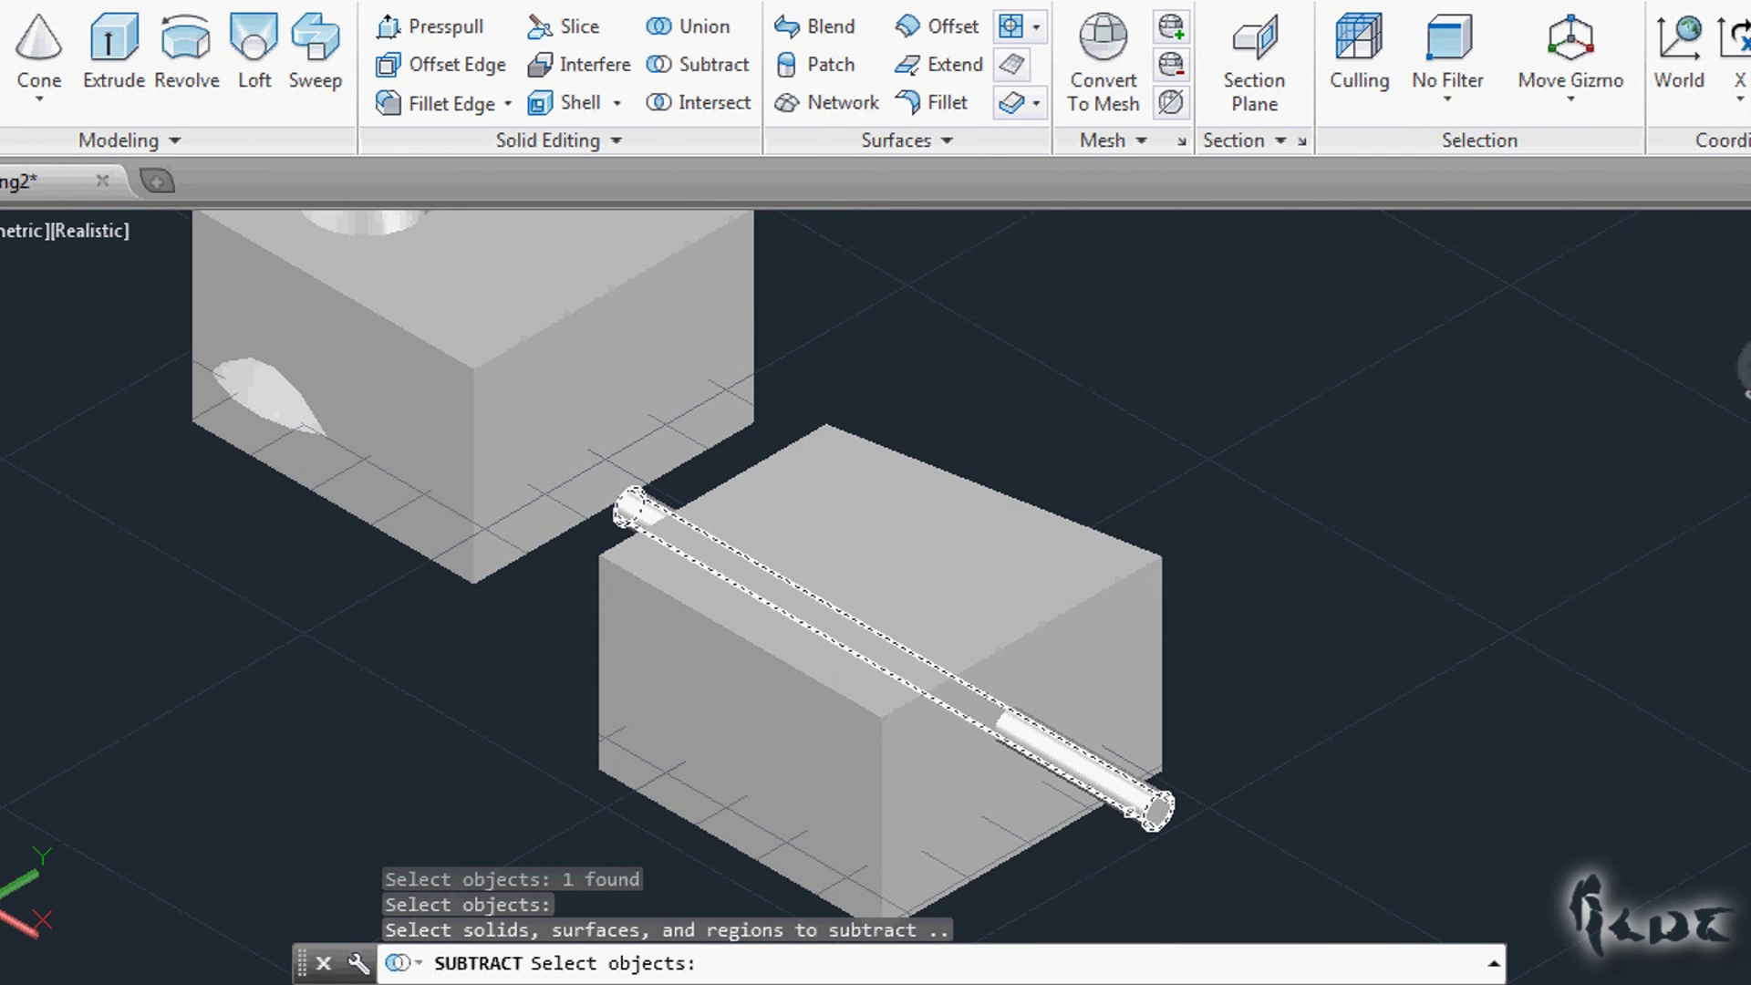
pyautogui.click(1077, 766)
pyautogui.press('Return')
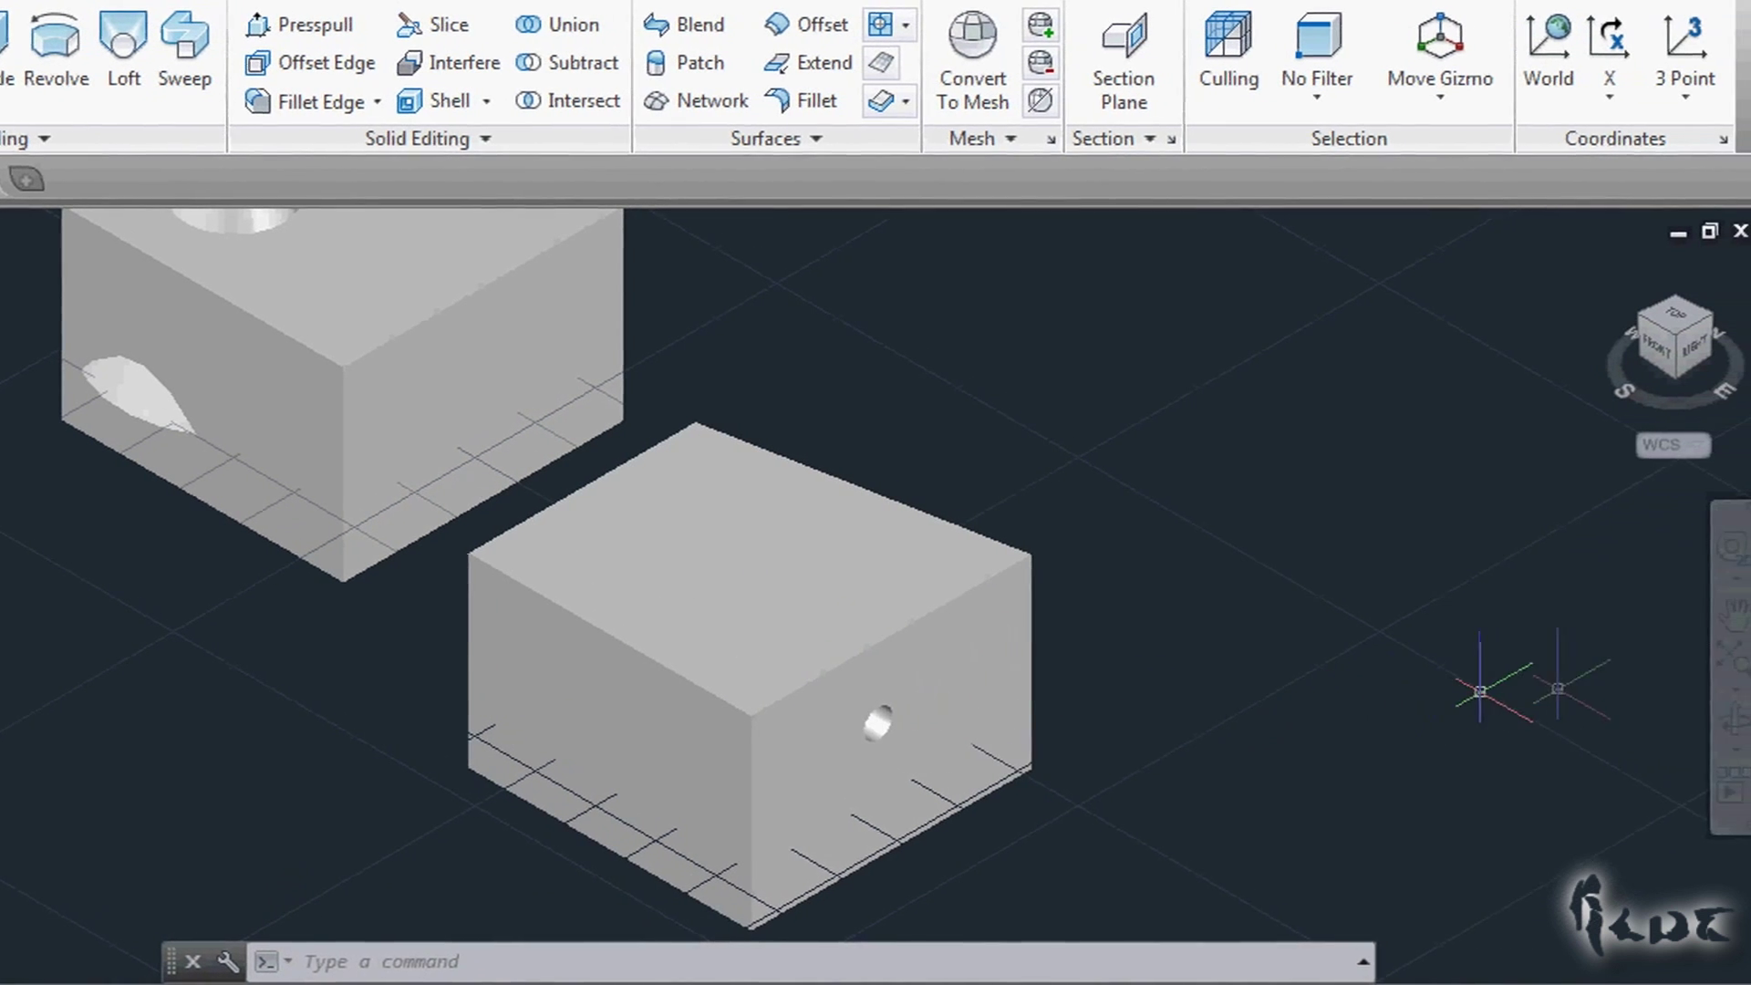
# Step: Intersect the box and cone to keep only their shared volume, orbiting to inspect the result
pyautogui.click(1732, 718)
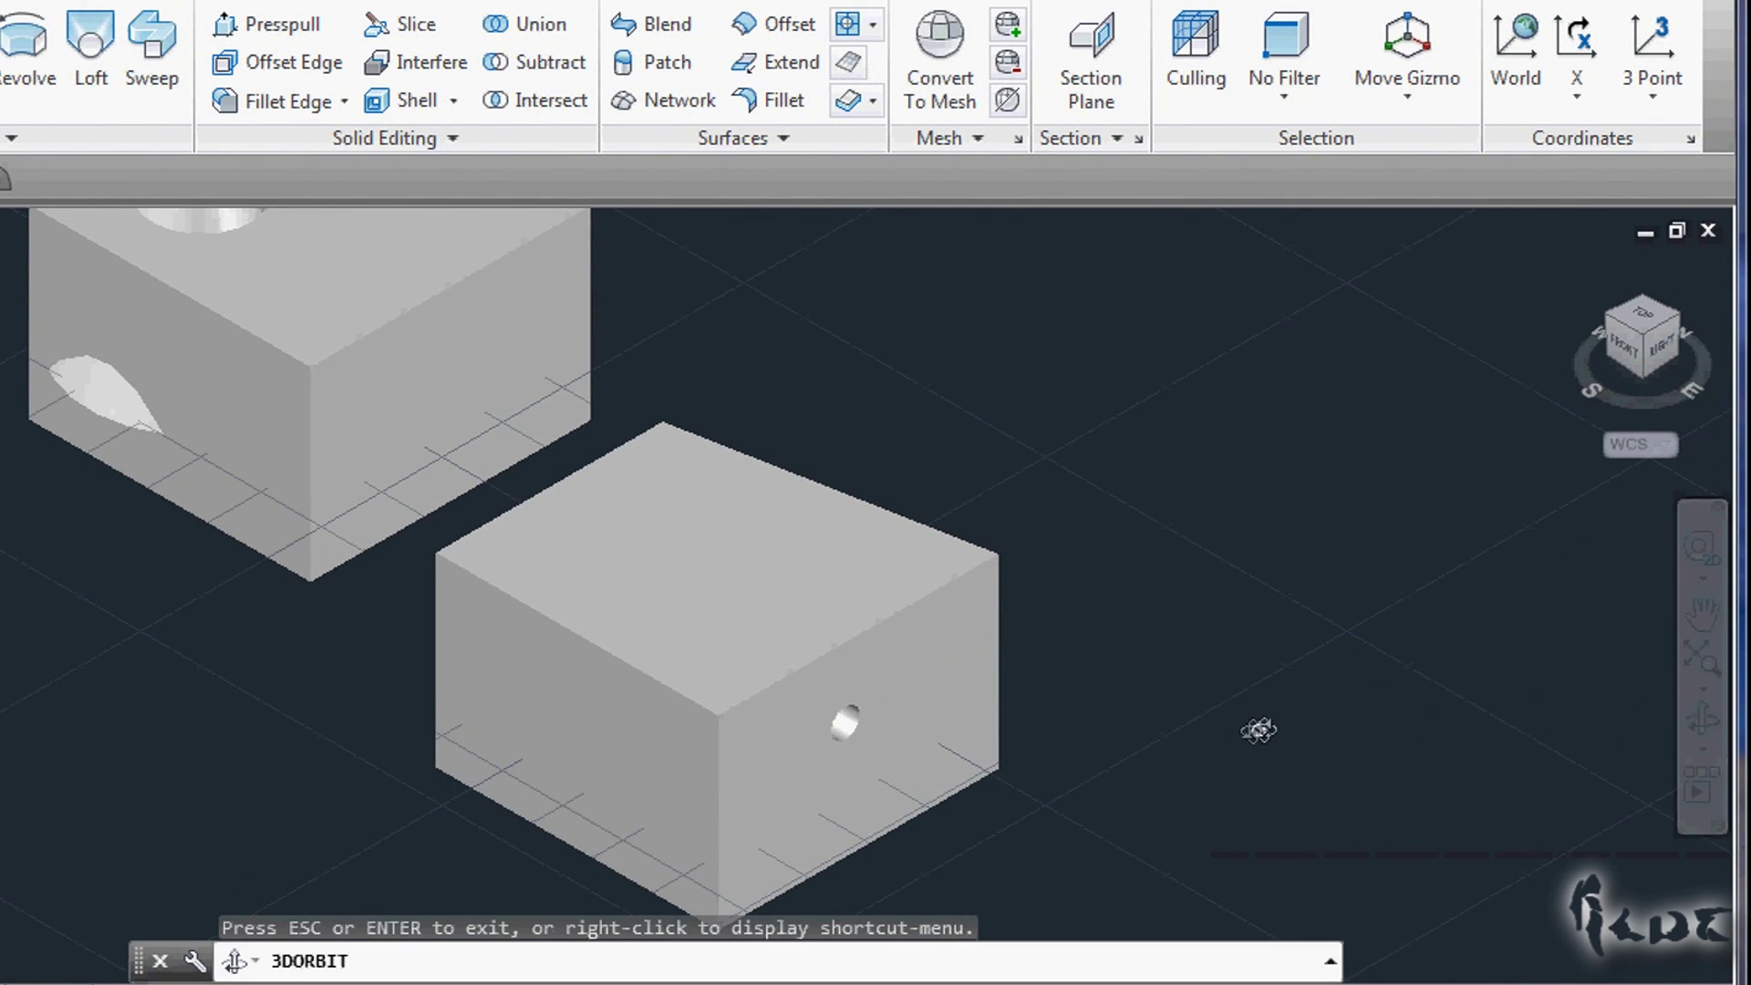
pyautogui.moveTo(1259, 730); pyautogui.dragTo(1109, 711)
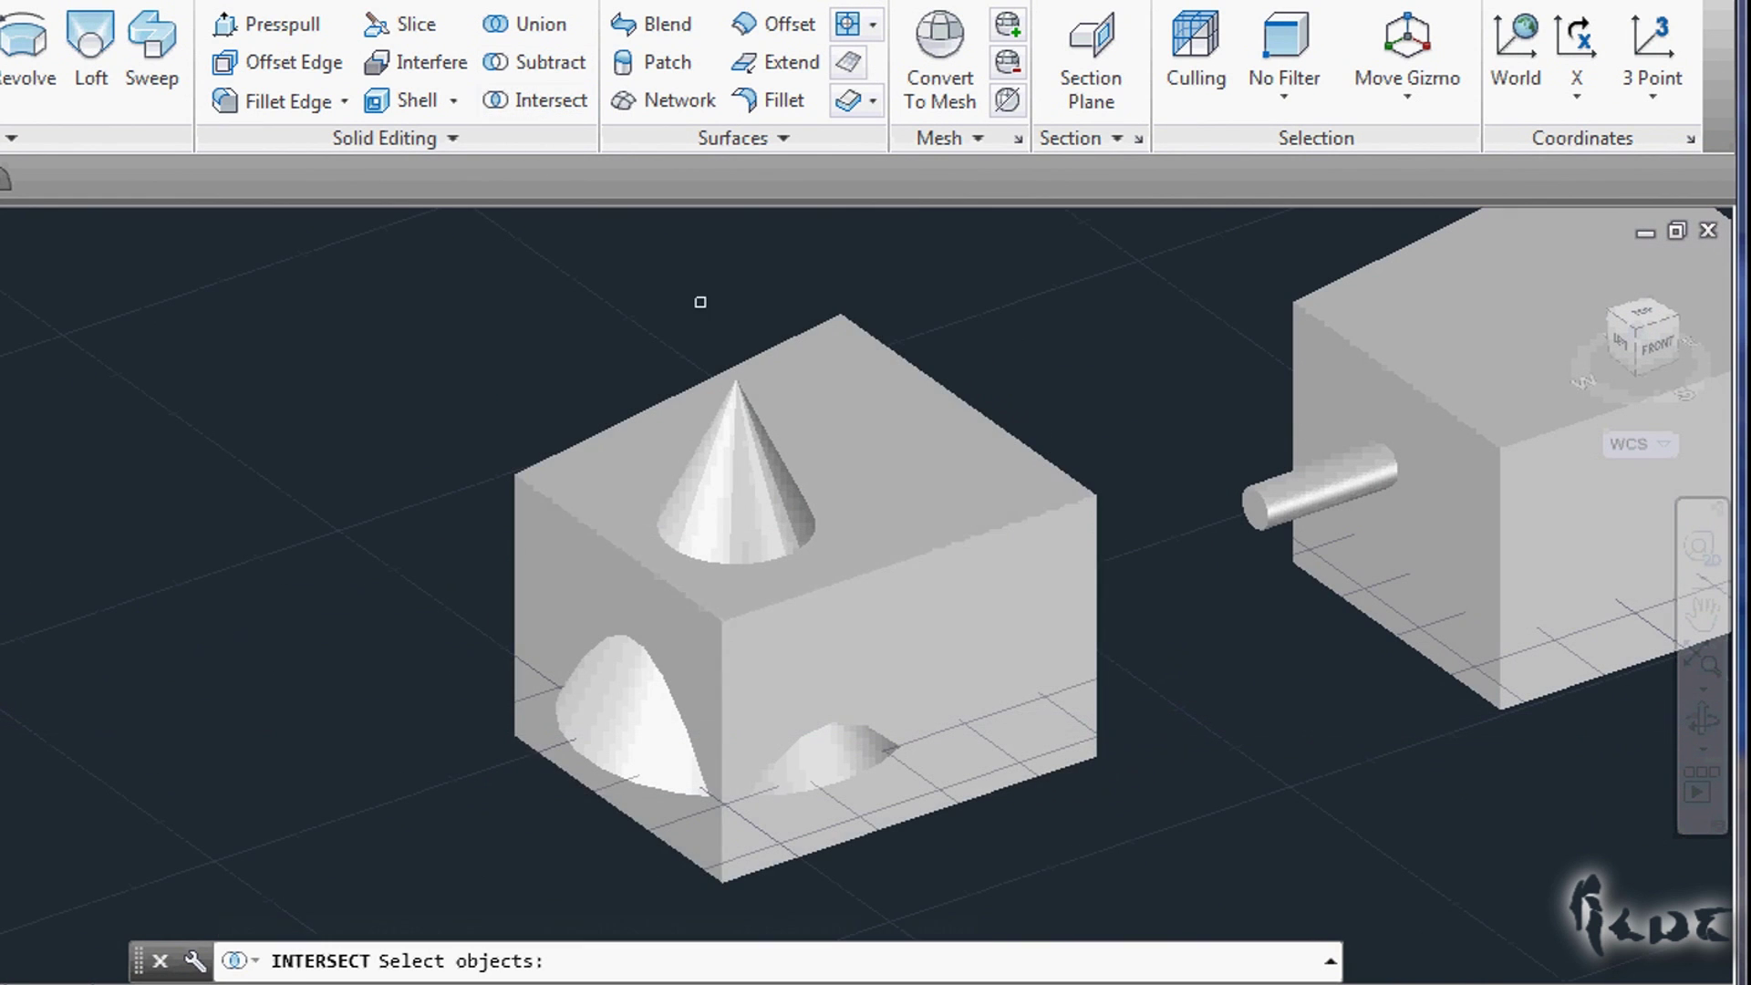
pyautogui.click(936, 576)
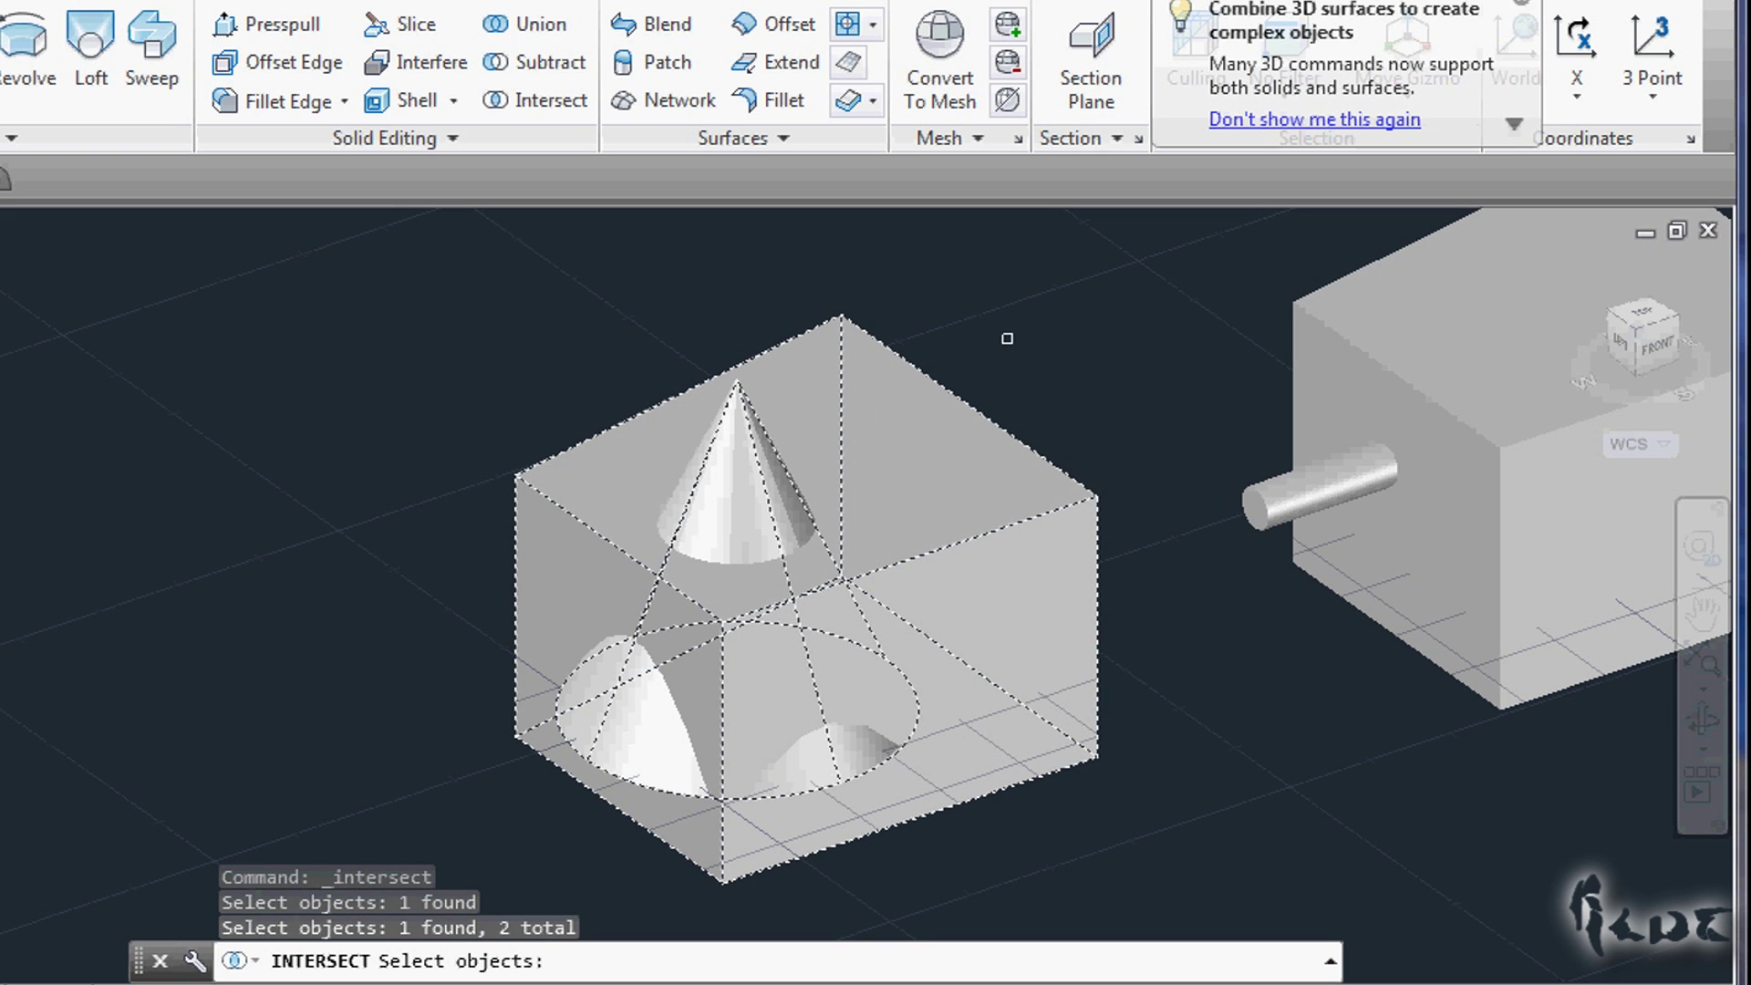
pyautogui.press('Return')
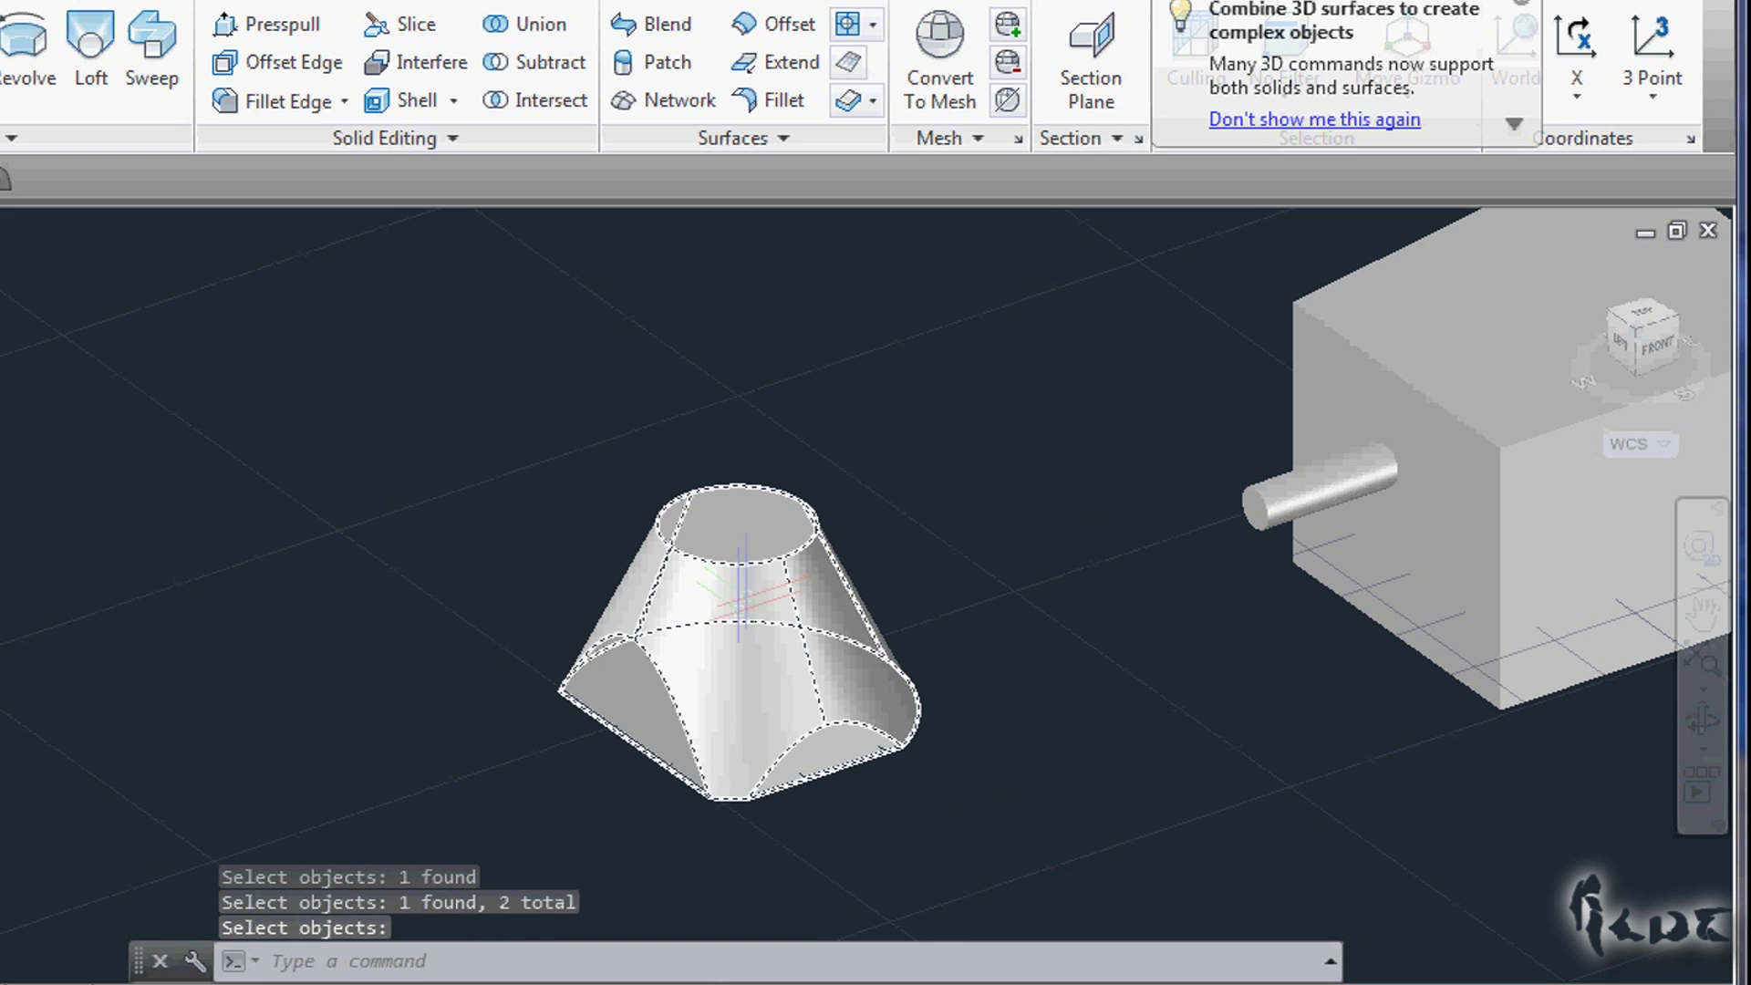
pyautogui.keyDown('shift'); pyautogui.moveTo(730, 657); pyautogui.dragTo(1177, 469, button='middle'); pyautogui.keyUp('shift')
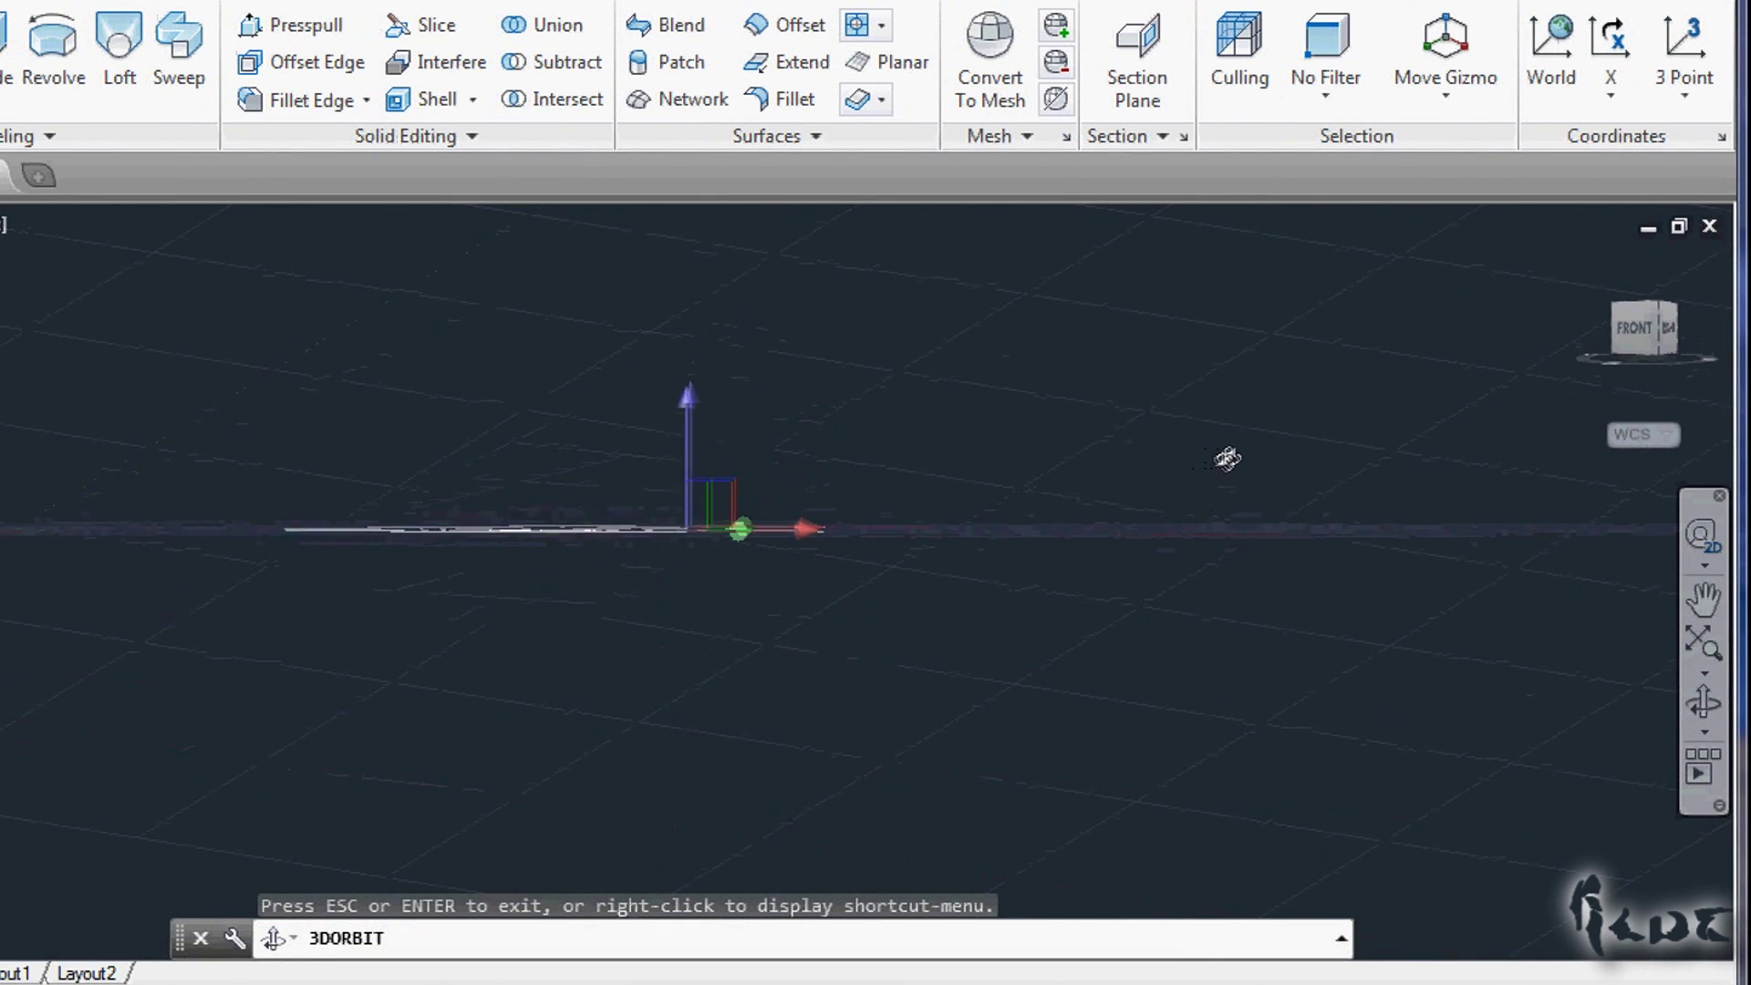
pyautogui.moveTo(1258, 486)
pyautogui.keyDown('shift'); pyautogui.mouseDown(button='middle')
pyautogui.moveTo(1122, 536)
pyautogui.moveTo(805, 536)
pyautogui.moveTo(1230, 502)
pyautogui.mouseUp(button='middle'); pyautogui.keyUp('shift')
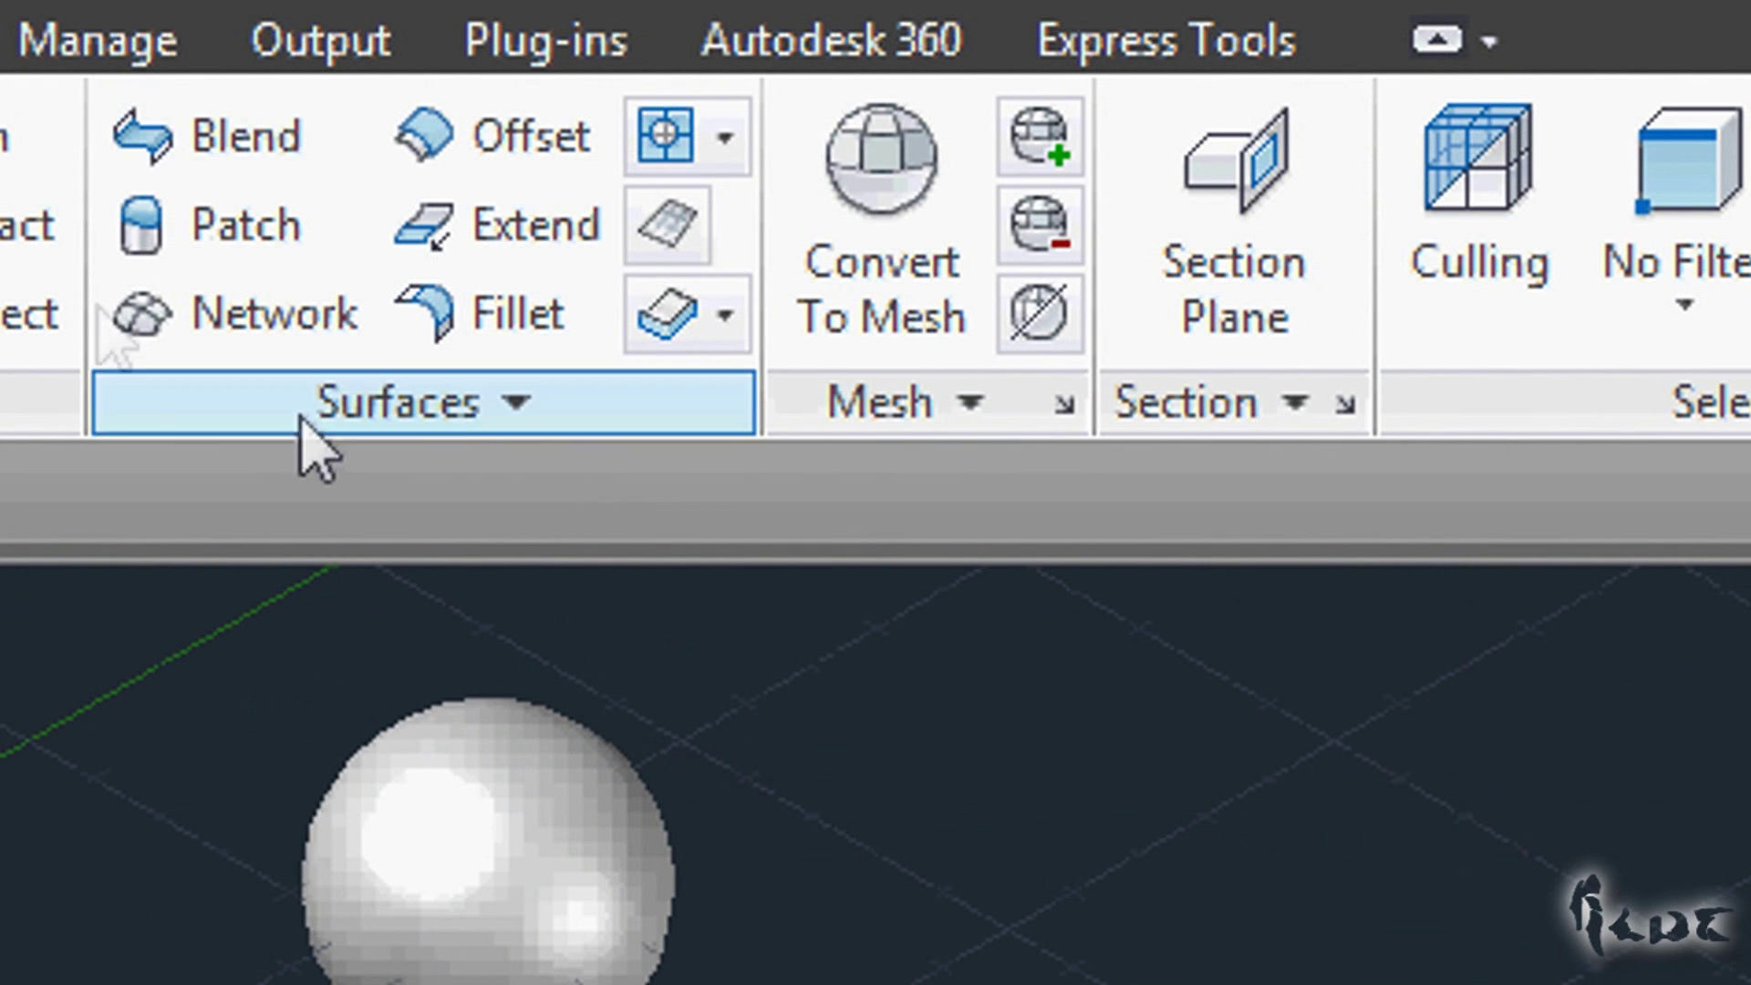
# Step: Create a flat rectangular planar surface from two corners and orbit to view it
pyautogui.click(452, 429)
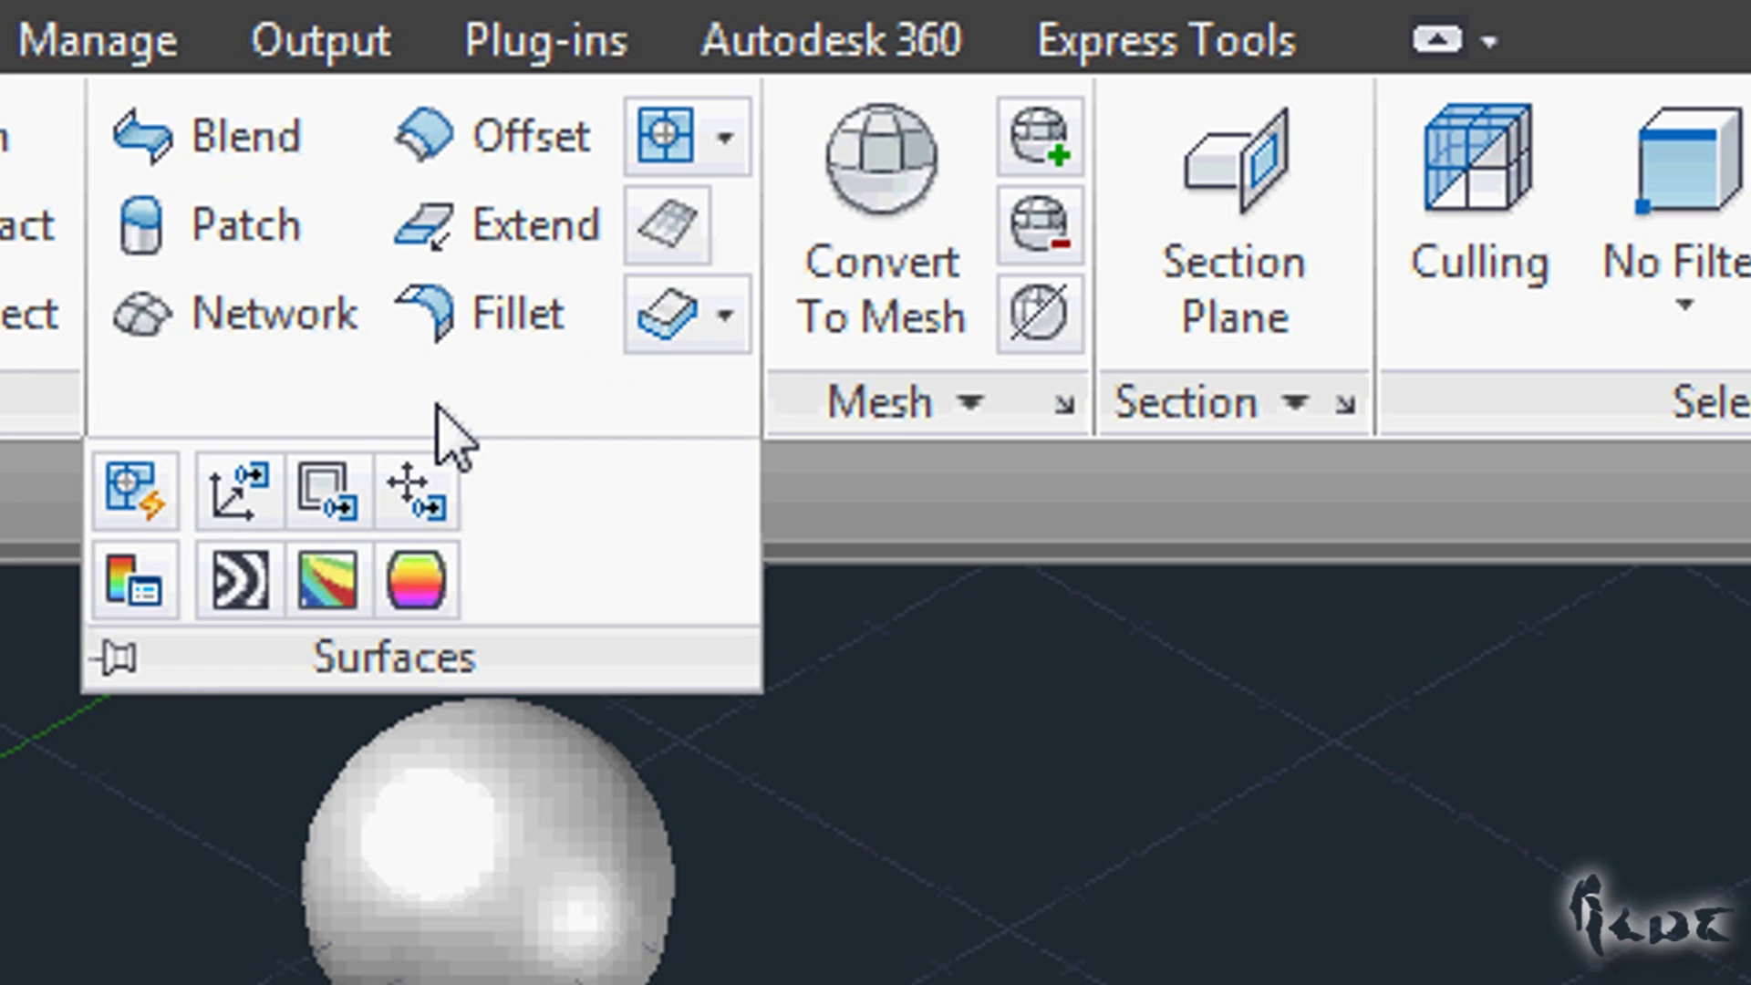
pyautogui.click(675, 236)
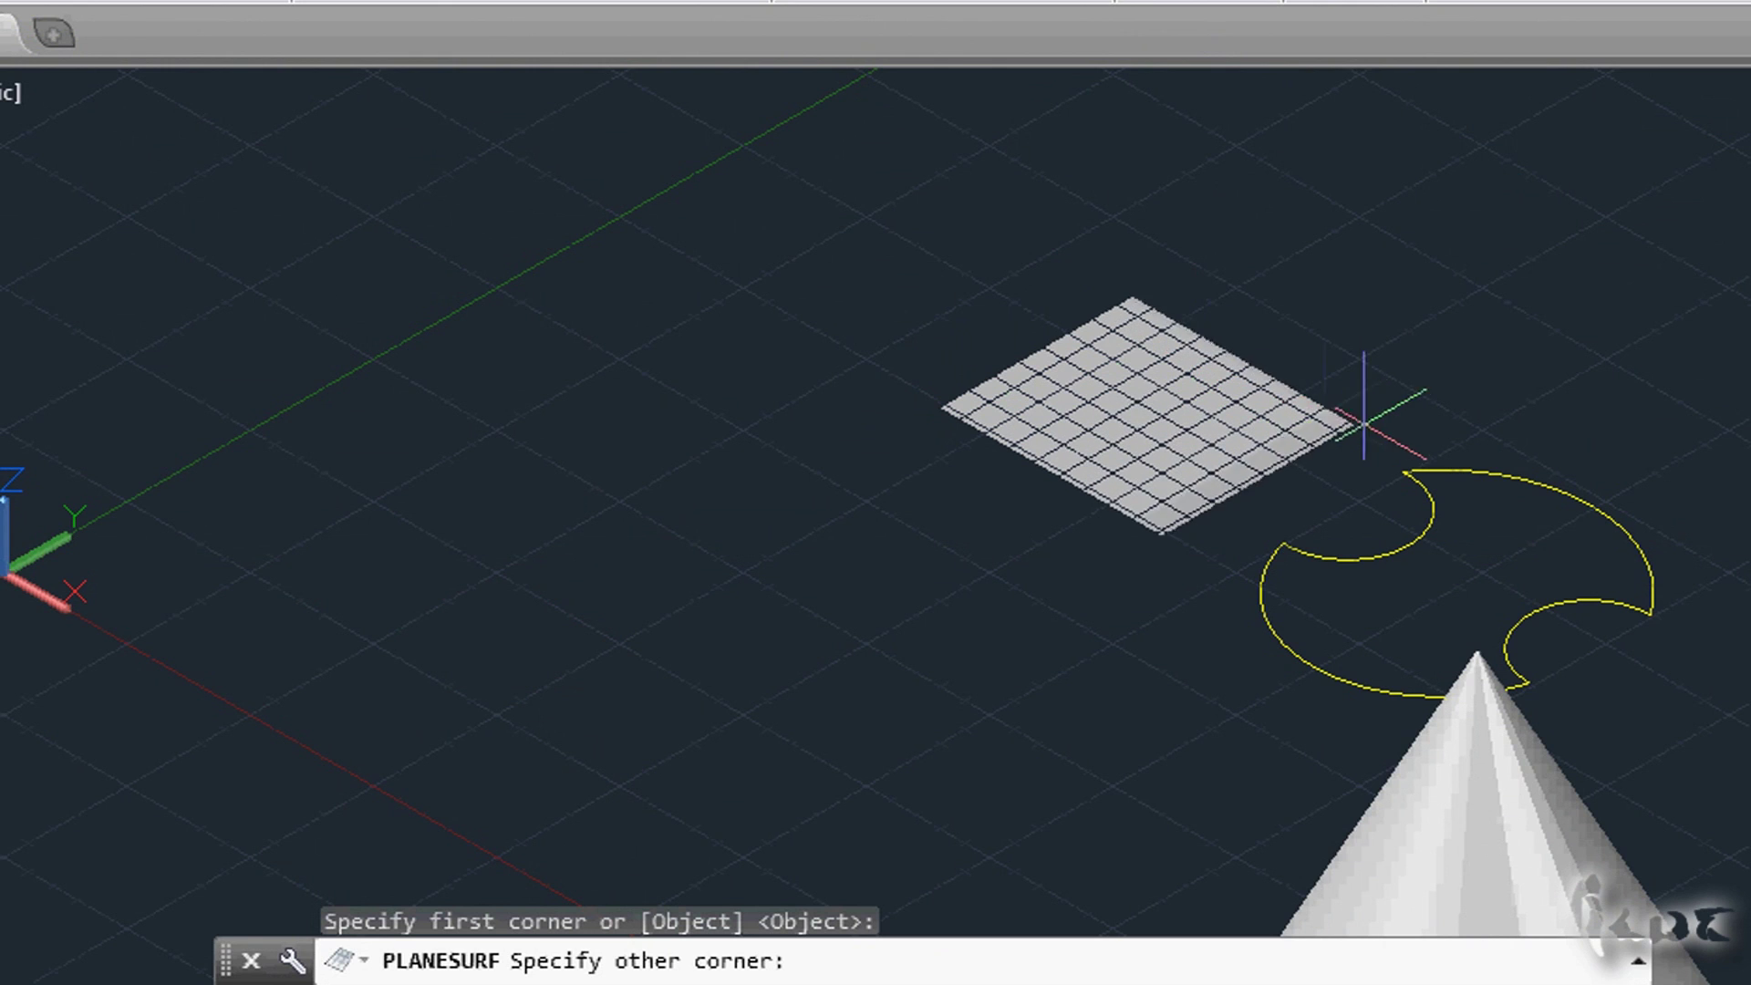
pyautogui.click(1385, 398)
pyautogui.keyDown('shift'); pyautogui.moveTo(1388, 392); pyautogui.dragTo(1620, 448, button='middle'); pyautogui.keyUp('shift')
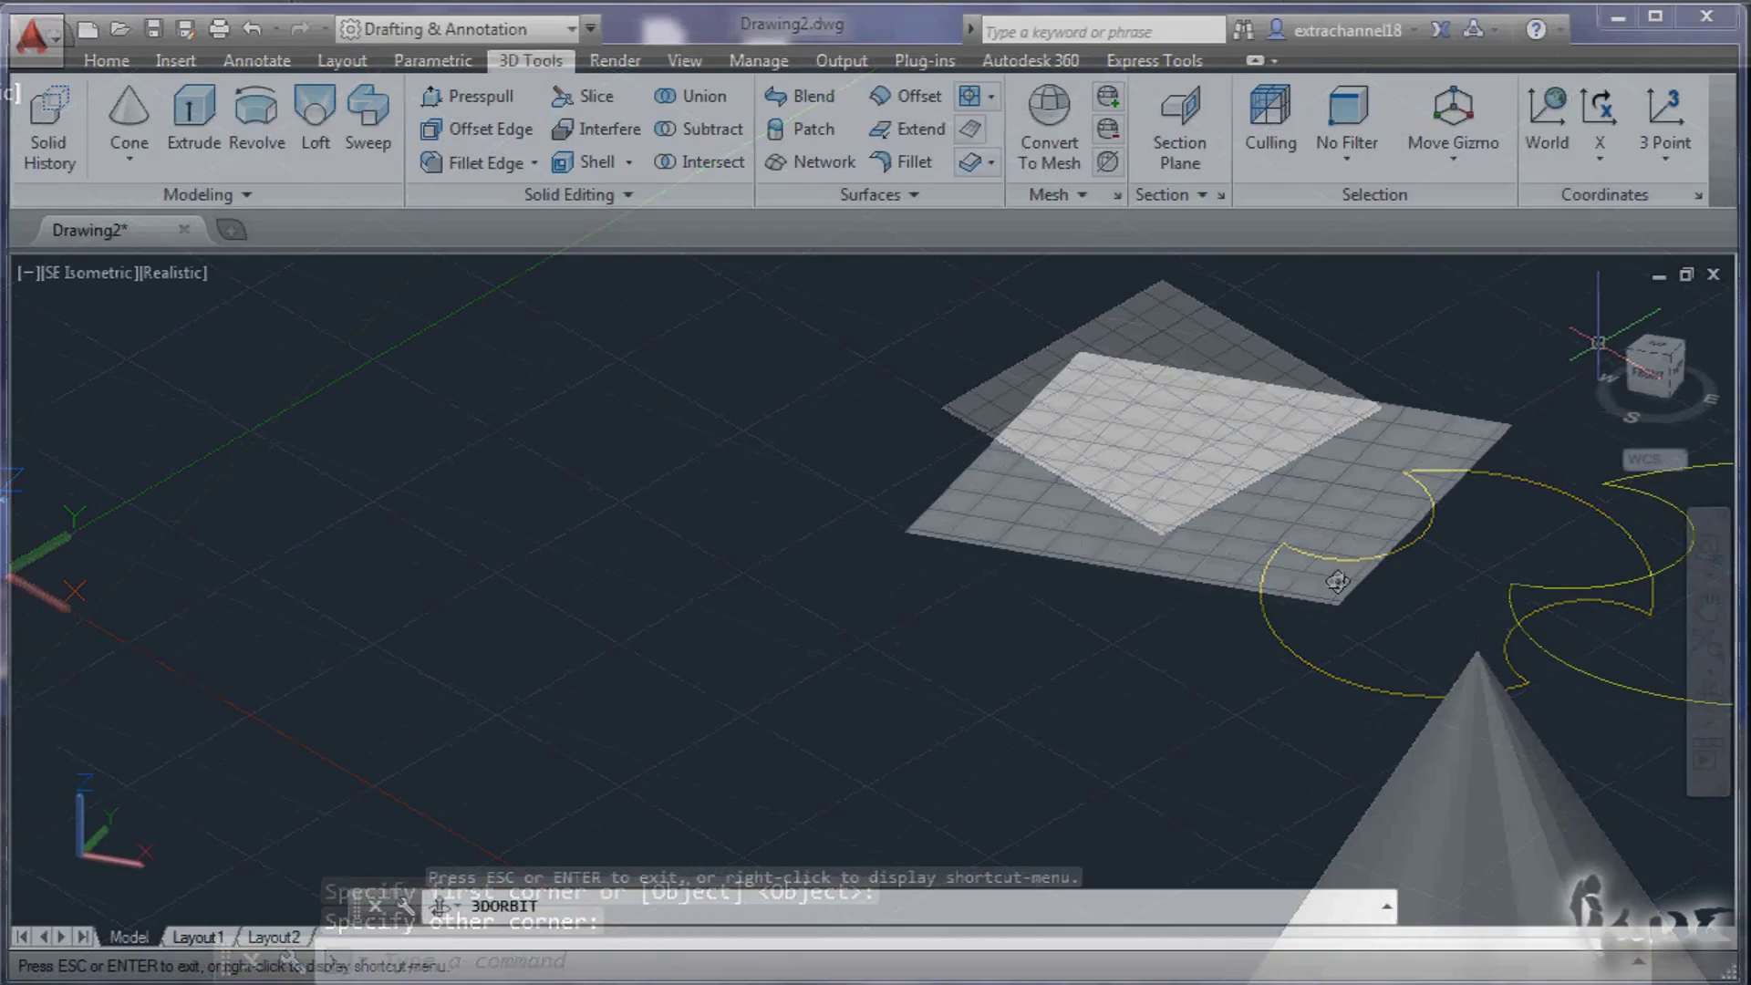
pyautogui.keyDown('shift'); pyautogui.moveTo(1374, 531); pyautogui.dragTo(1016, 571, button='middle'); pyautogui.keyUp('shift')
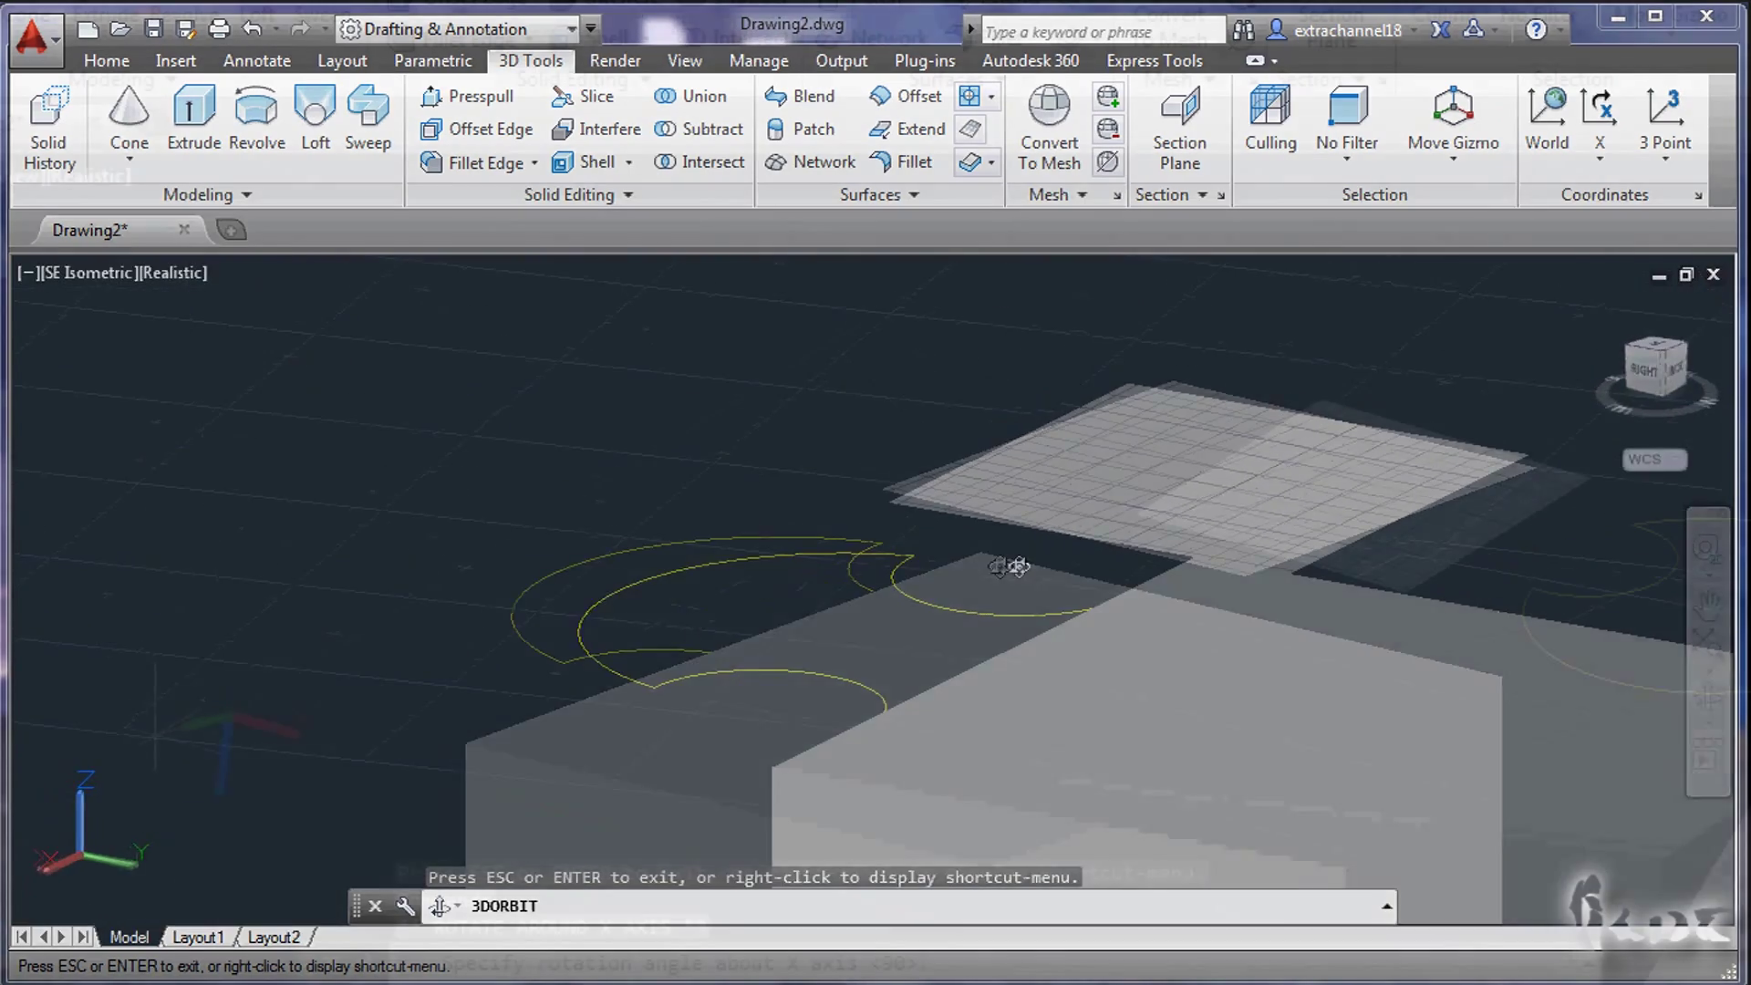
# Step: Rotate the UCS about X and add an upright planar surface on the tilted plane
pyautogui.press('Escape')
pyautogui.click(233, 721)
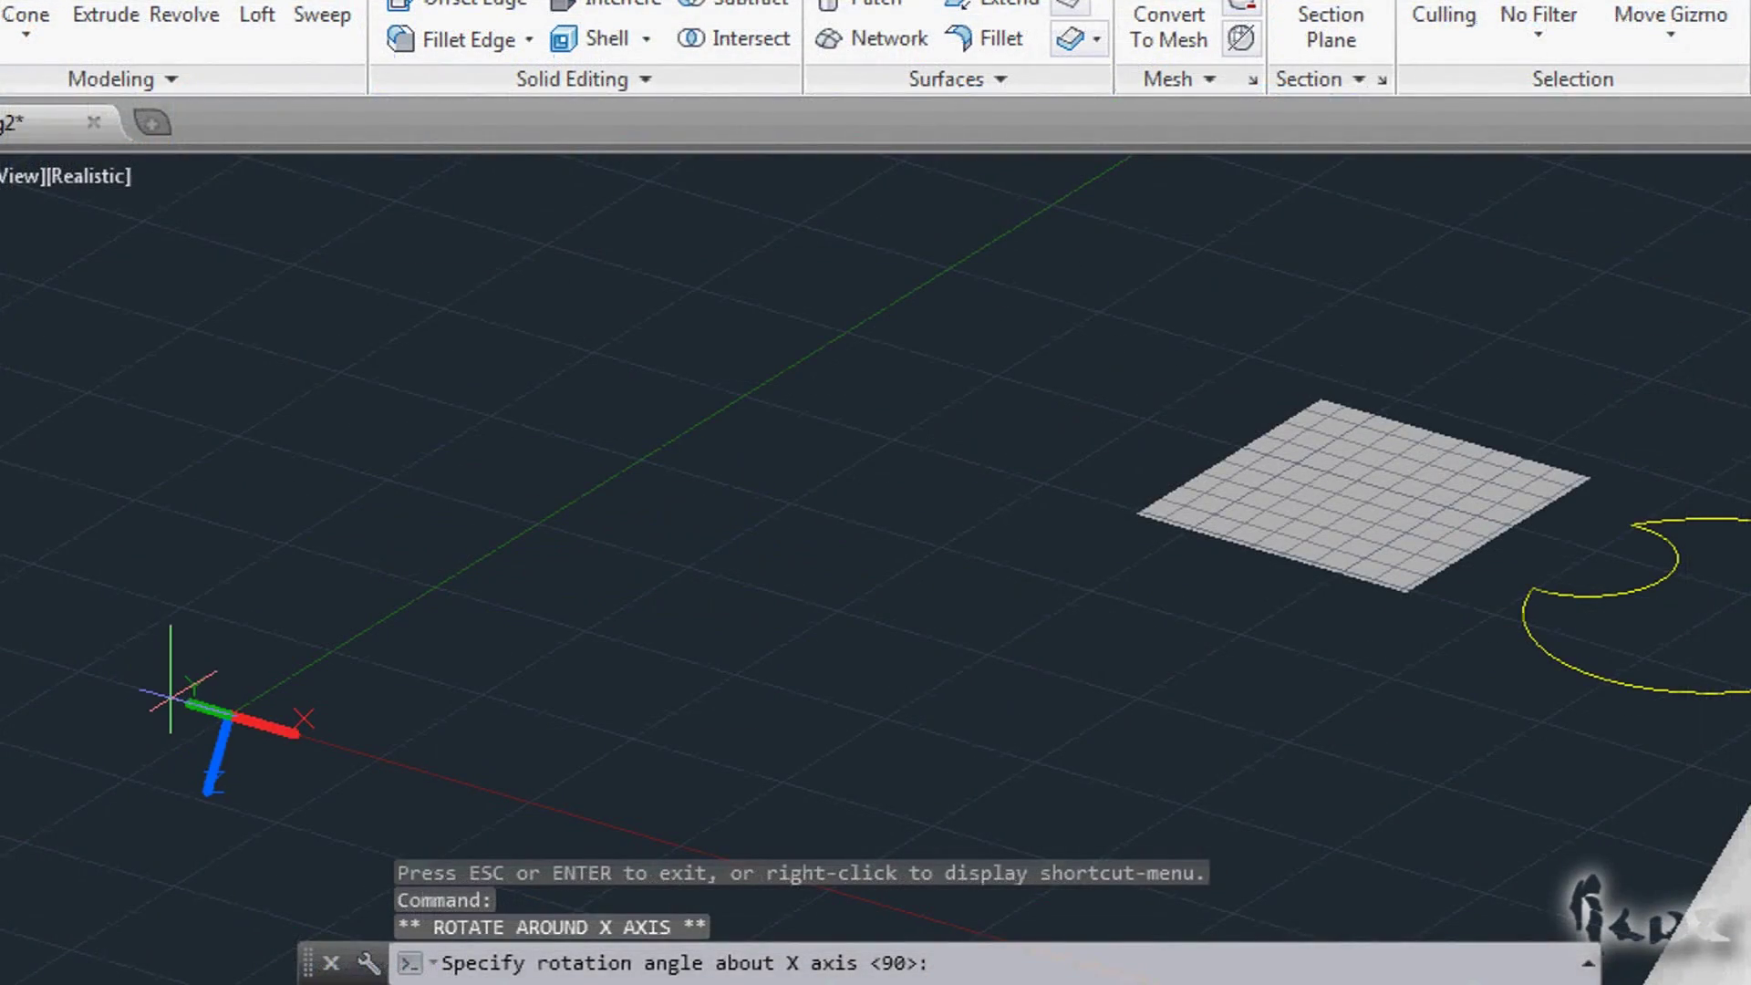
pyautogui.press('Return')
pyautogui.press('Return')
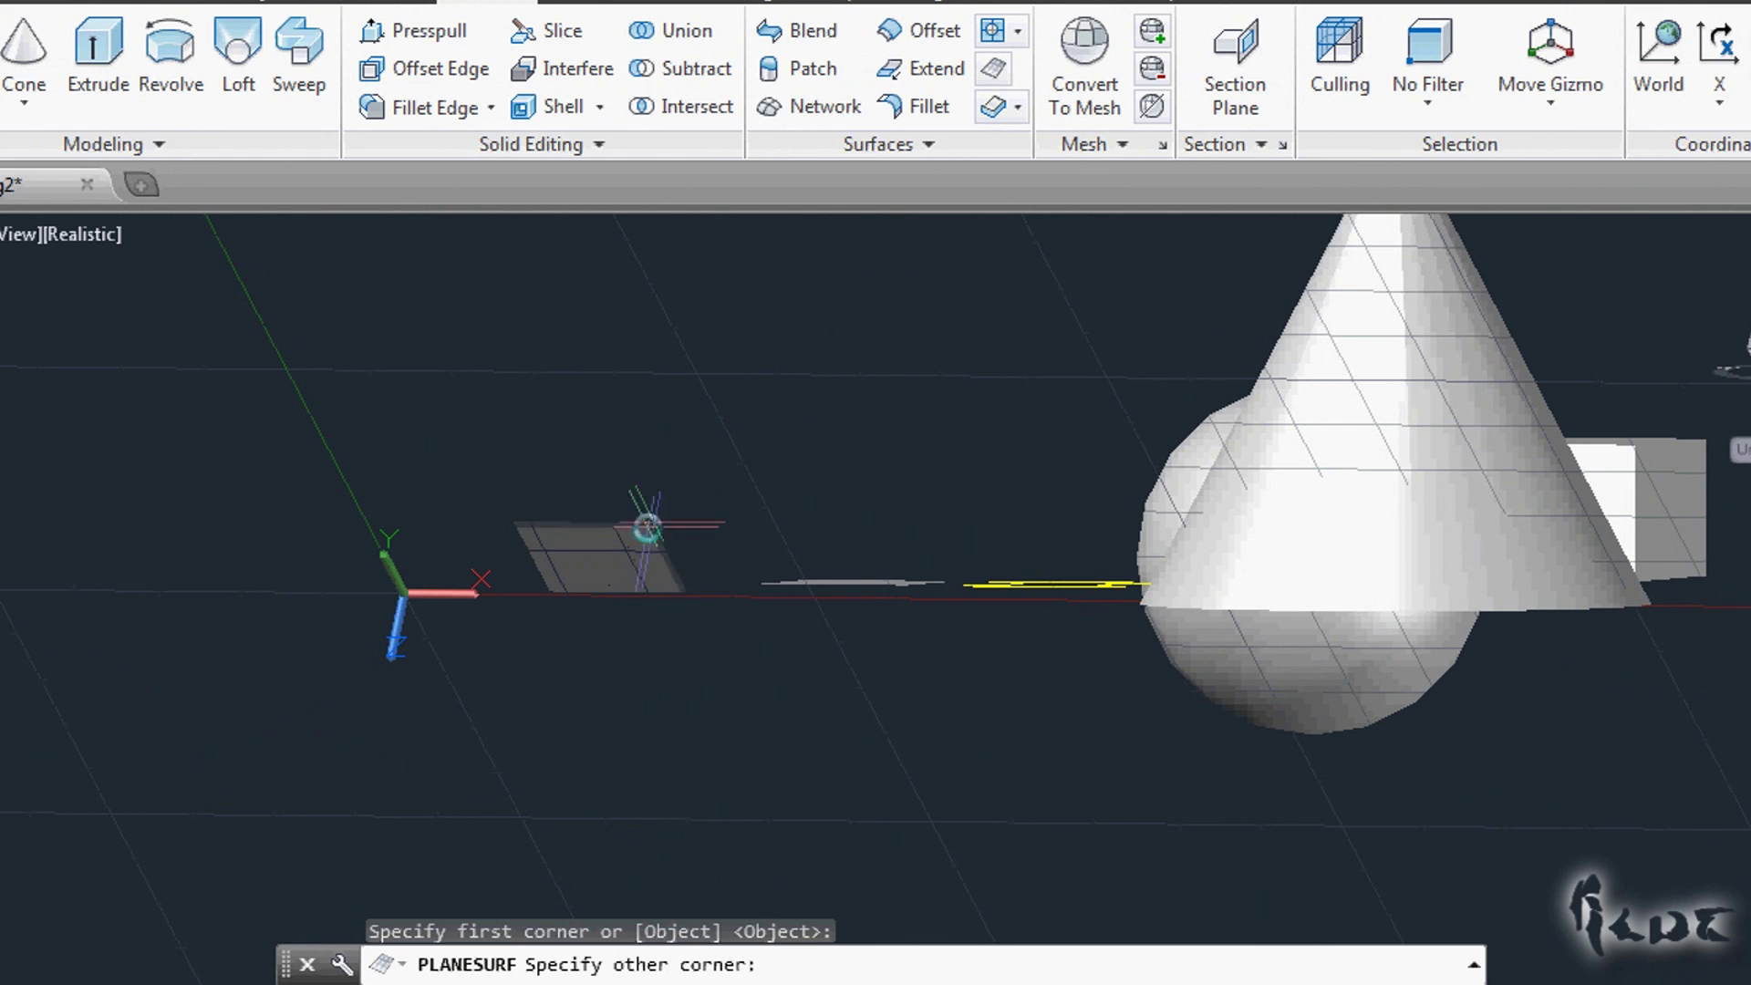
pyautogui.click(704, 401)
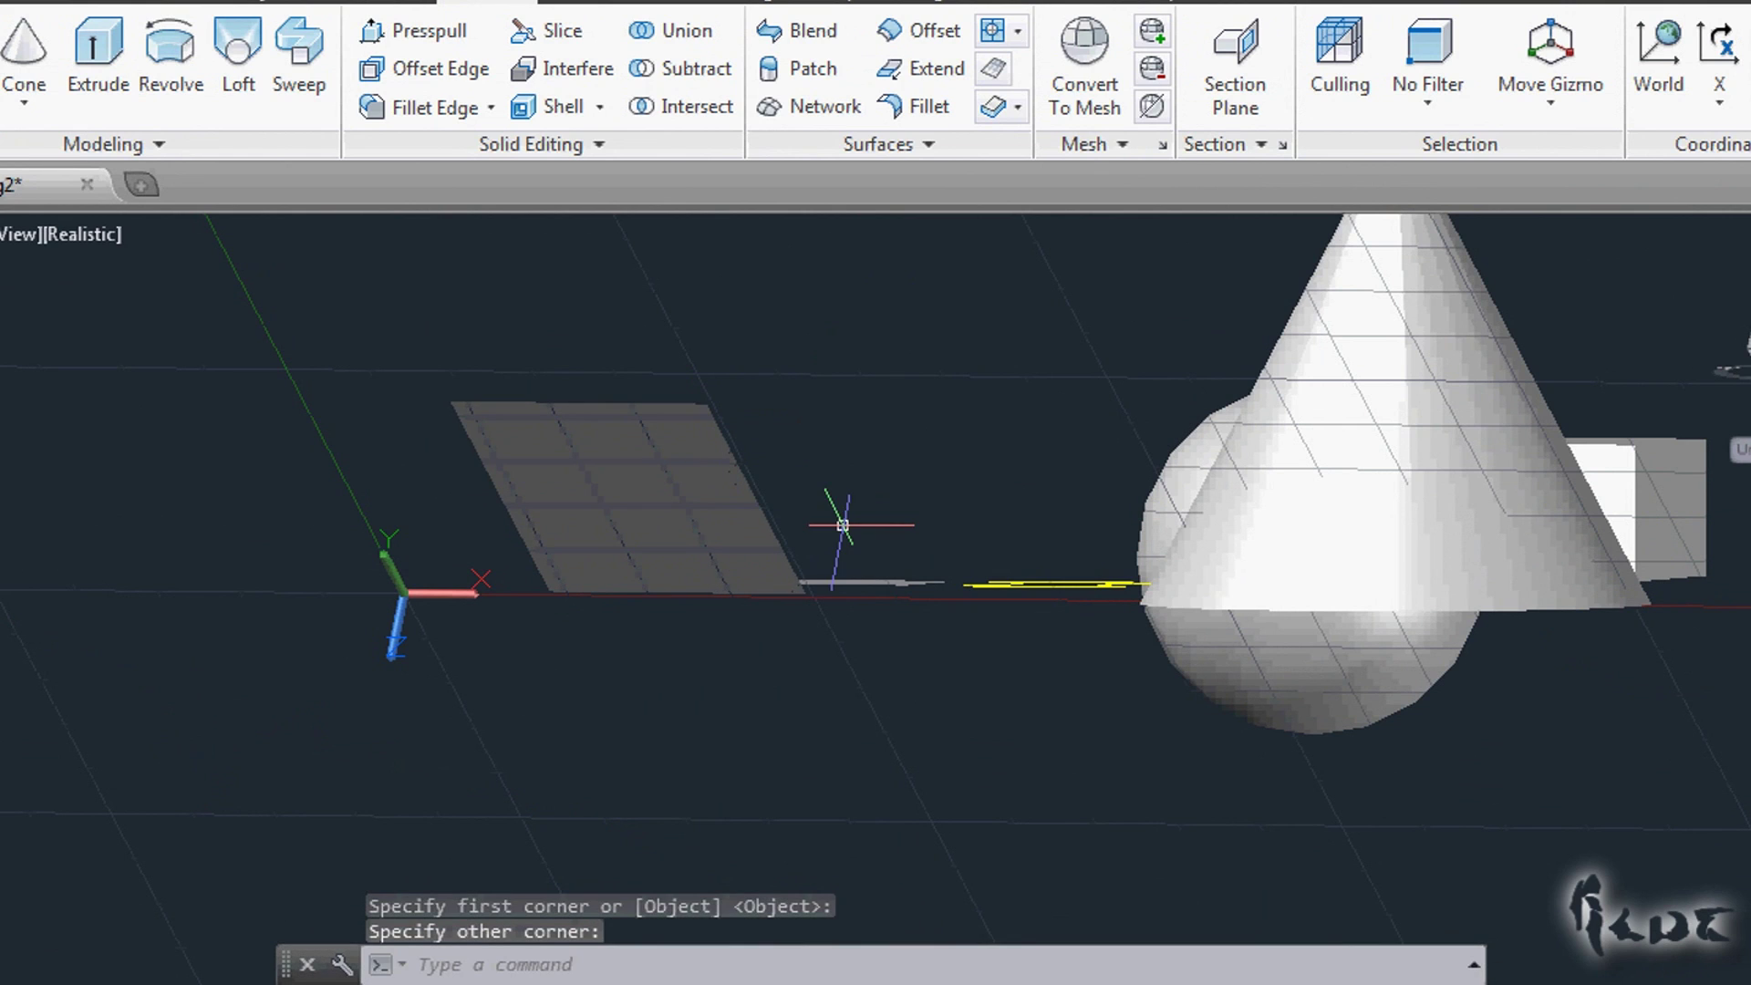
pyautogui.keyDown('shift'); pyautogui.moveTo(842, 525); pyautogui.dragTo(648, 724, button='middle'); pyautogui.keyUp('shift')
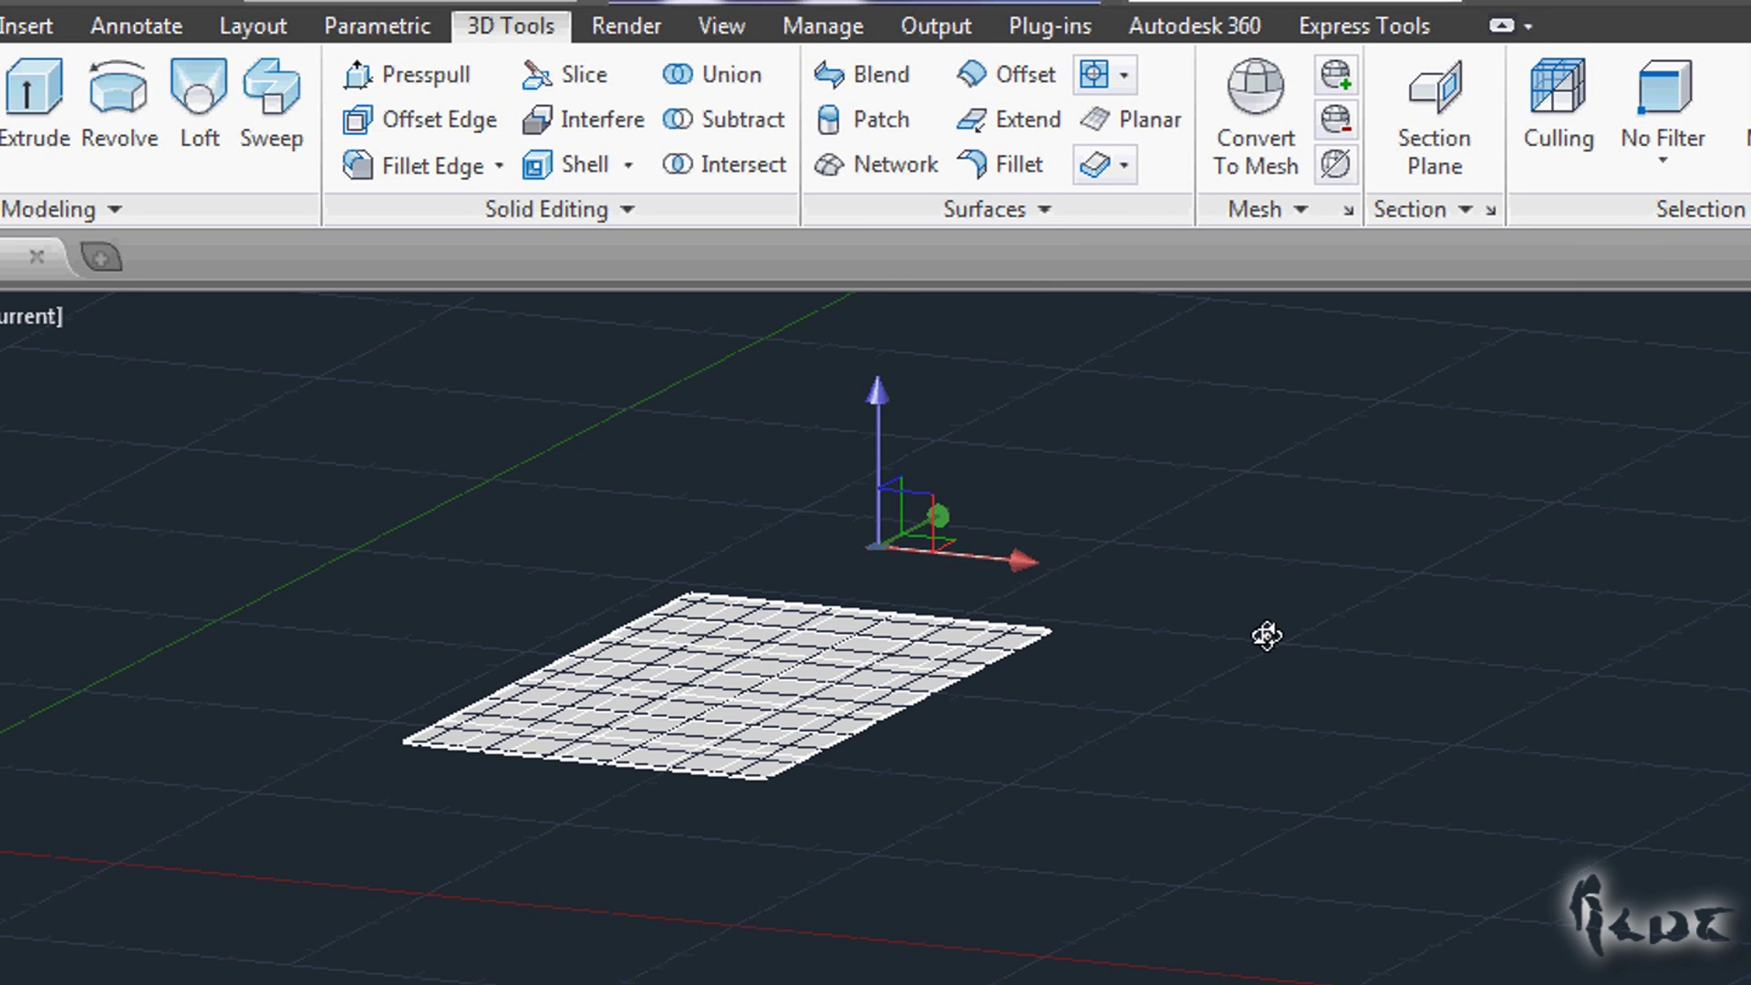
pyautogui.hotkey('ctrl', 'a')
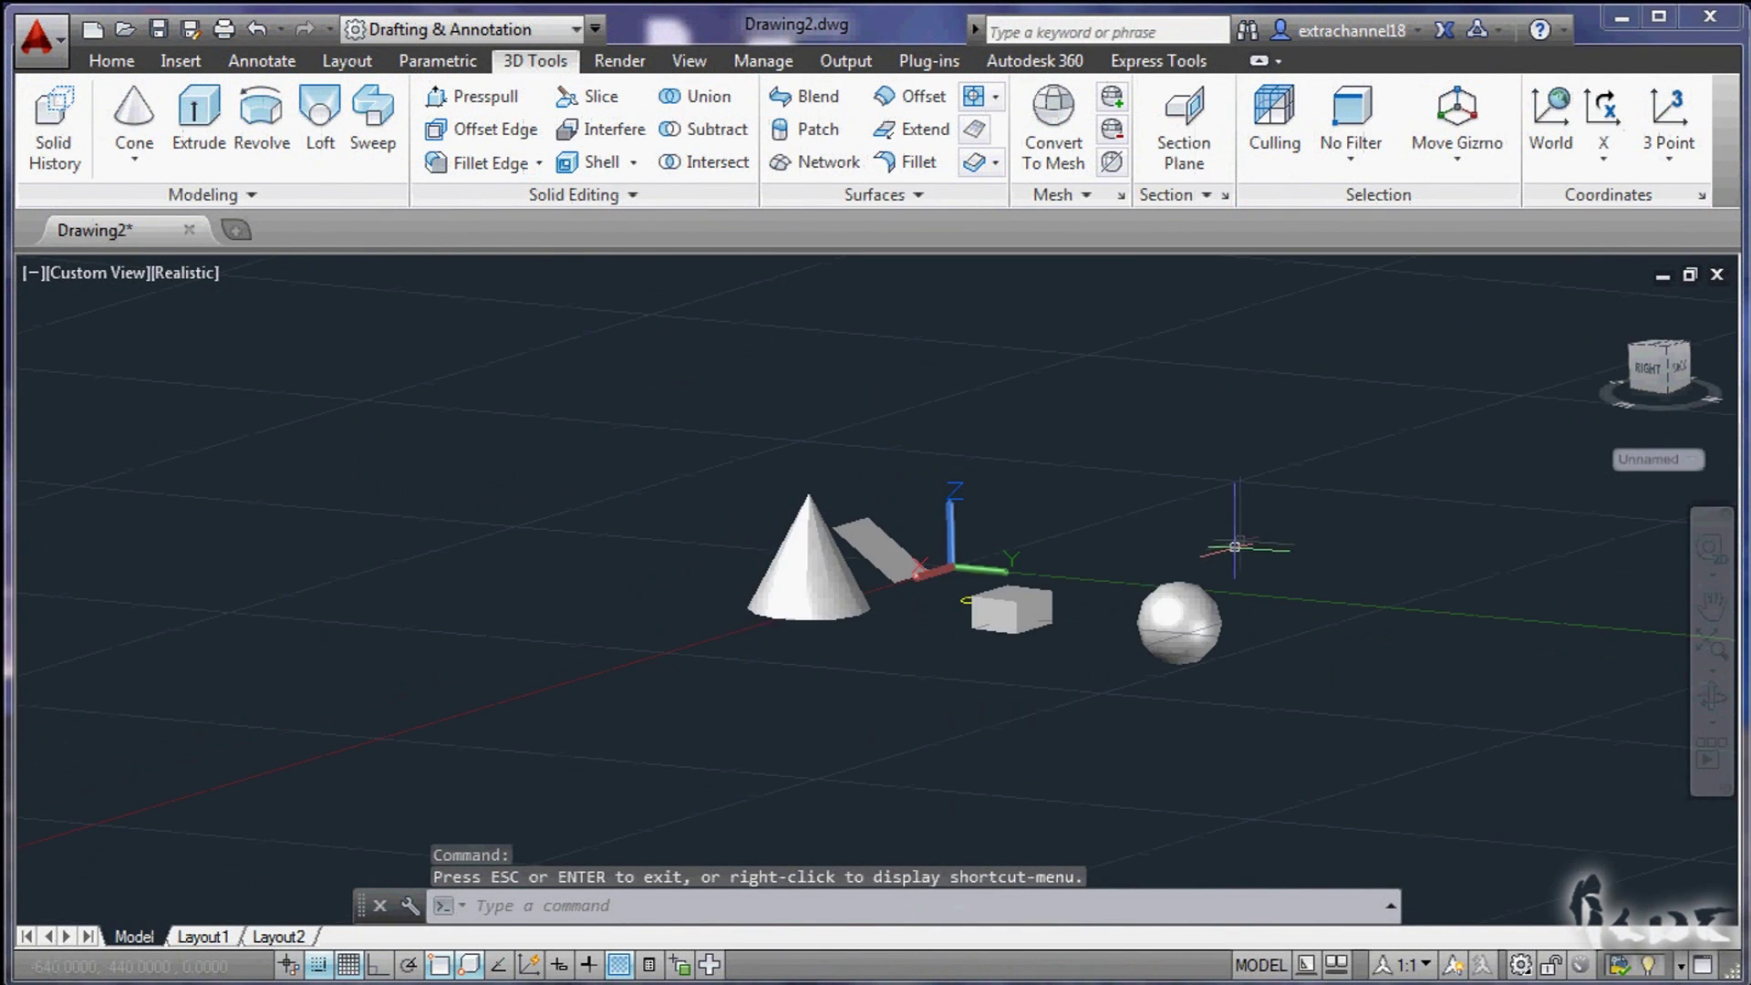
# Step: Convert the solid sphere to a faceted mesh and orbit around it to inspect the facets
pyautogui.scroll(3, 1217, 604)
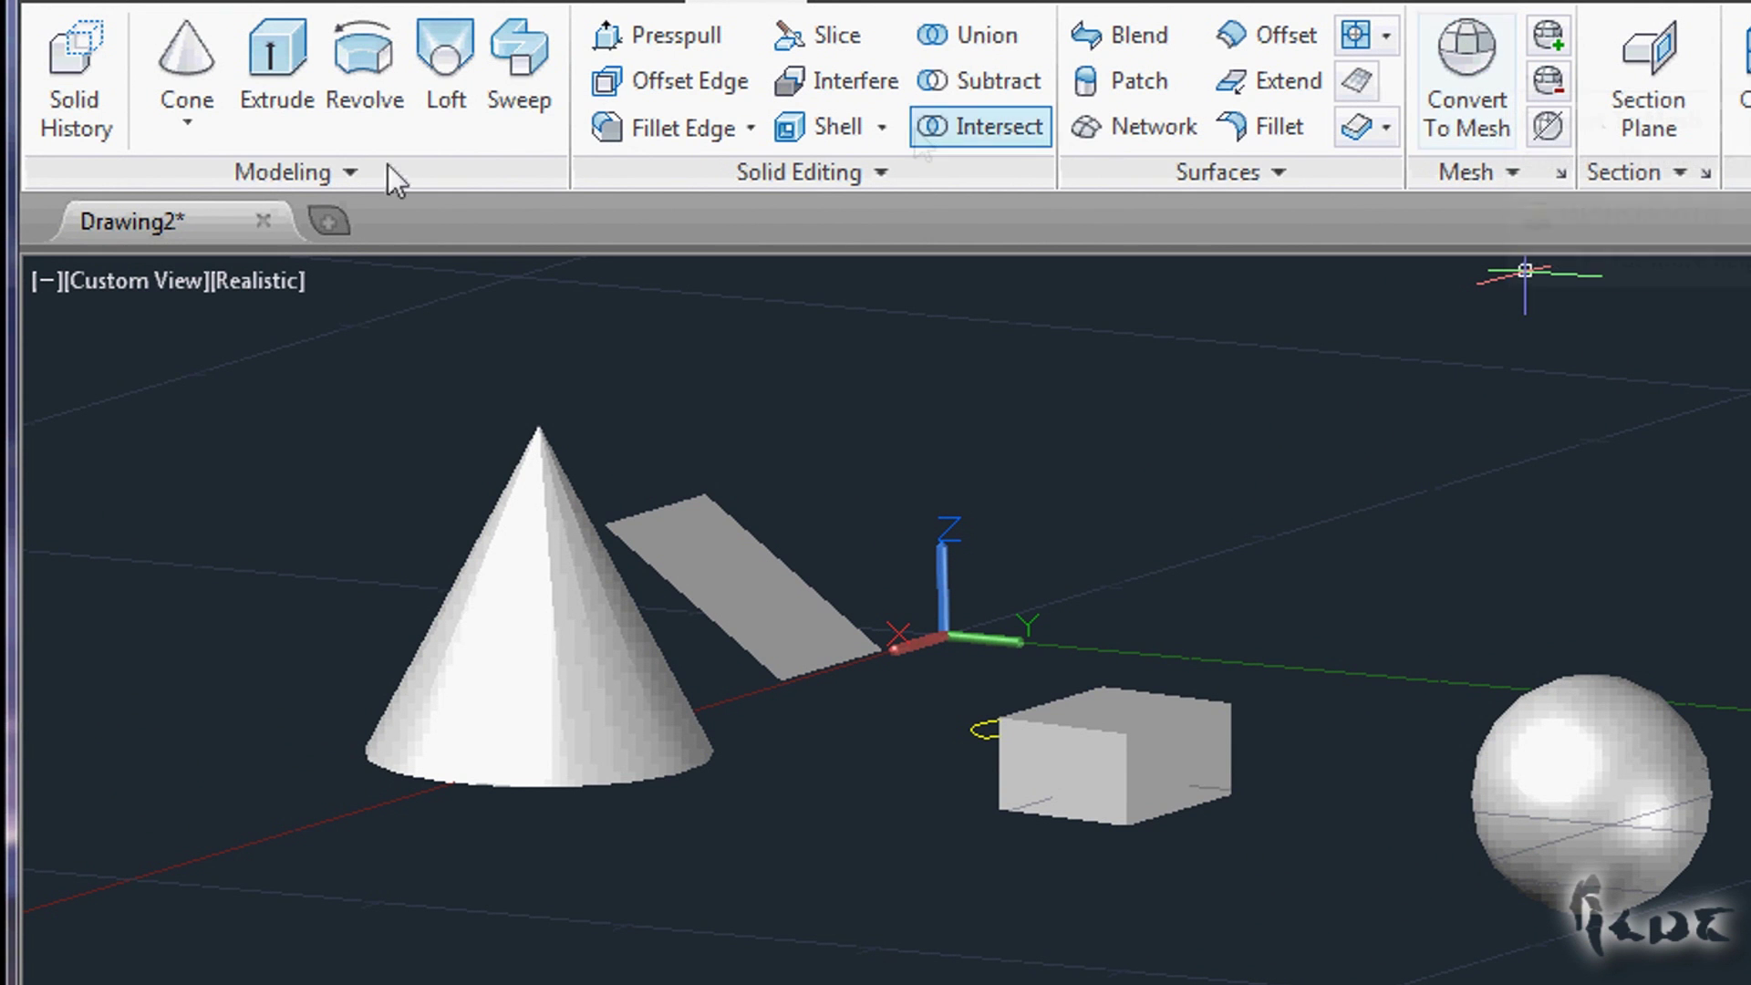
pyautogui.click(351, 173)
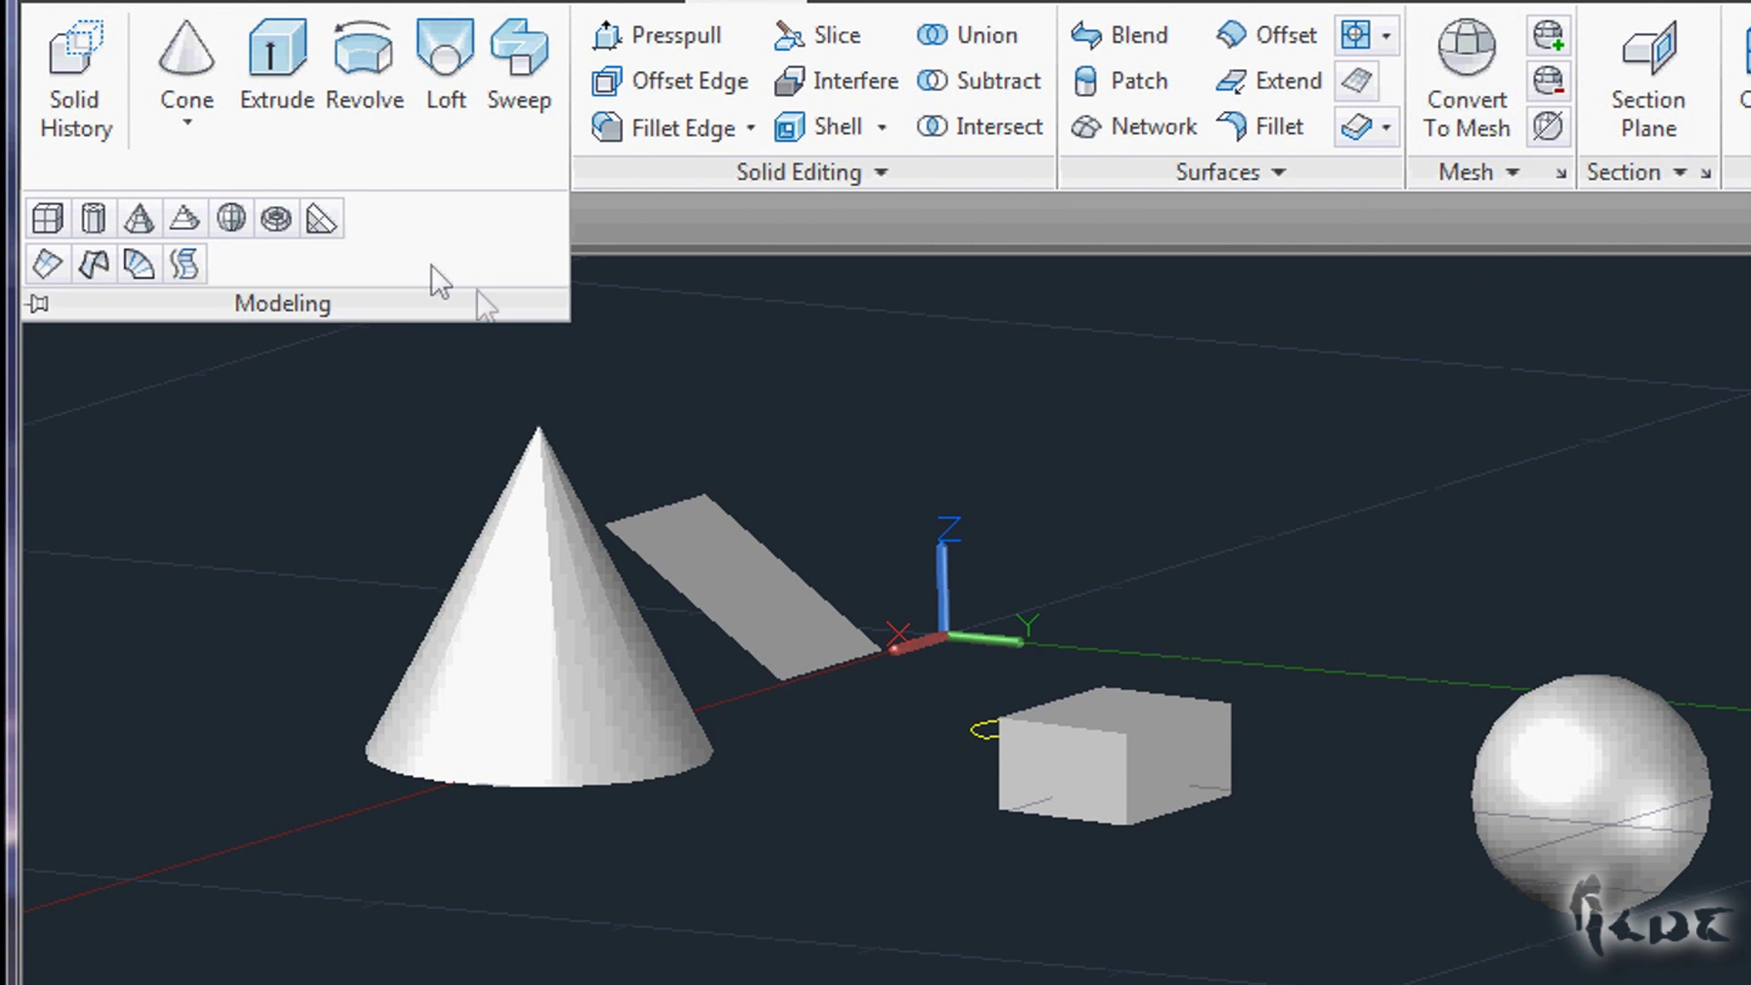
pyautogui.click(1448, 135)
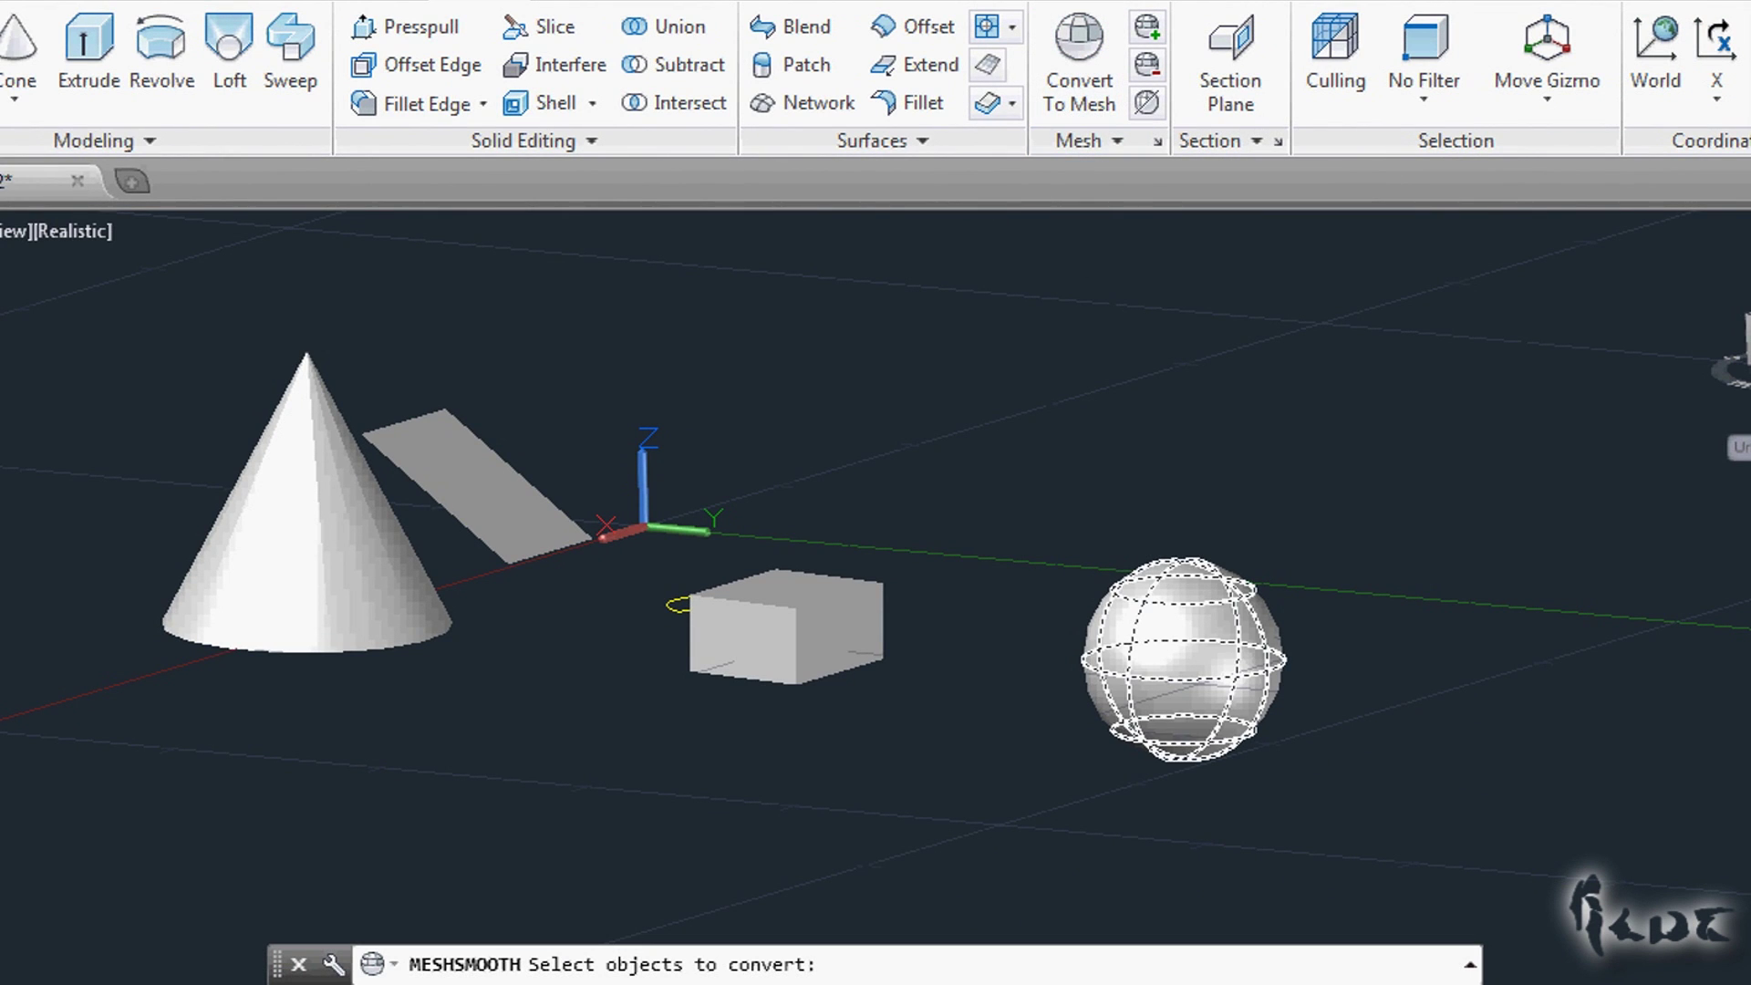
pyautogui.click(1184, 658)
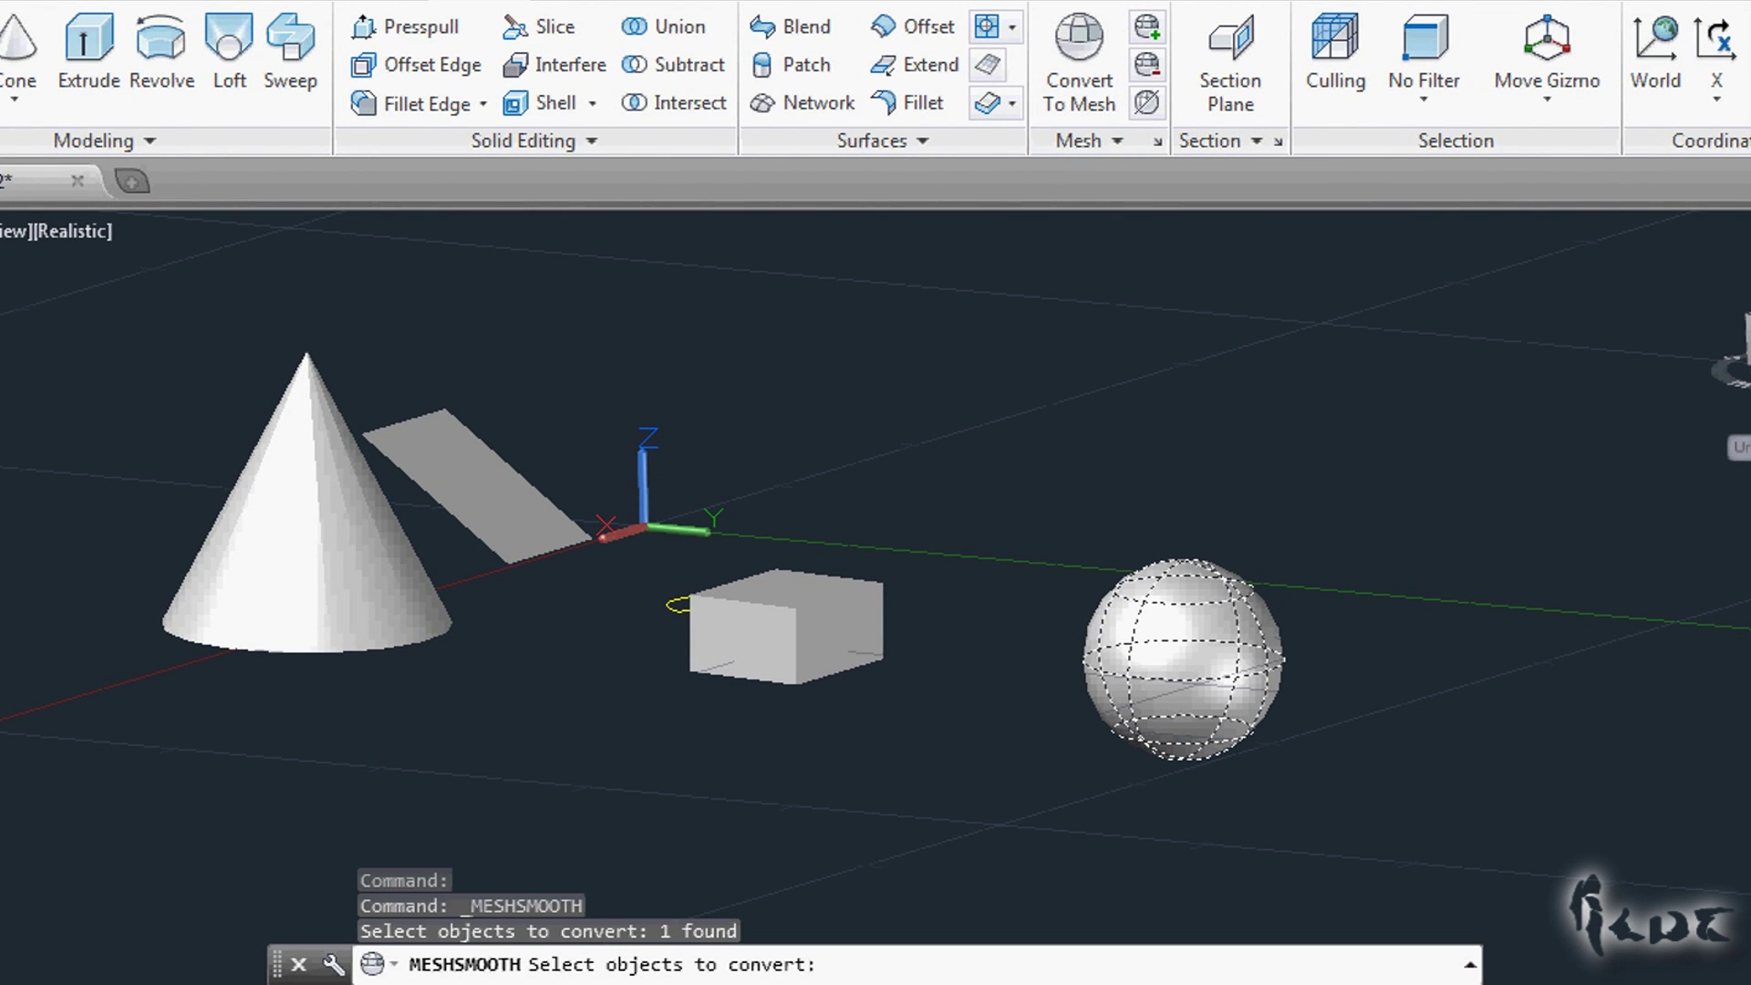
pyautogui.press('Return')
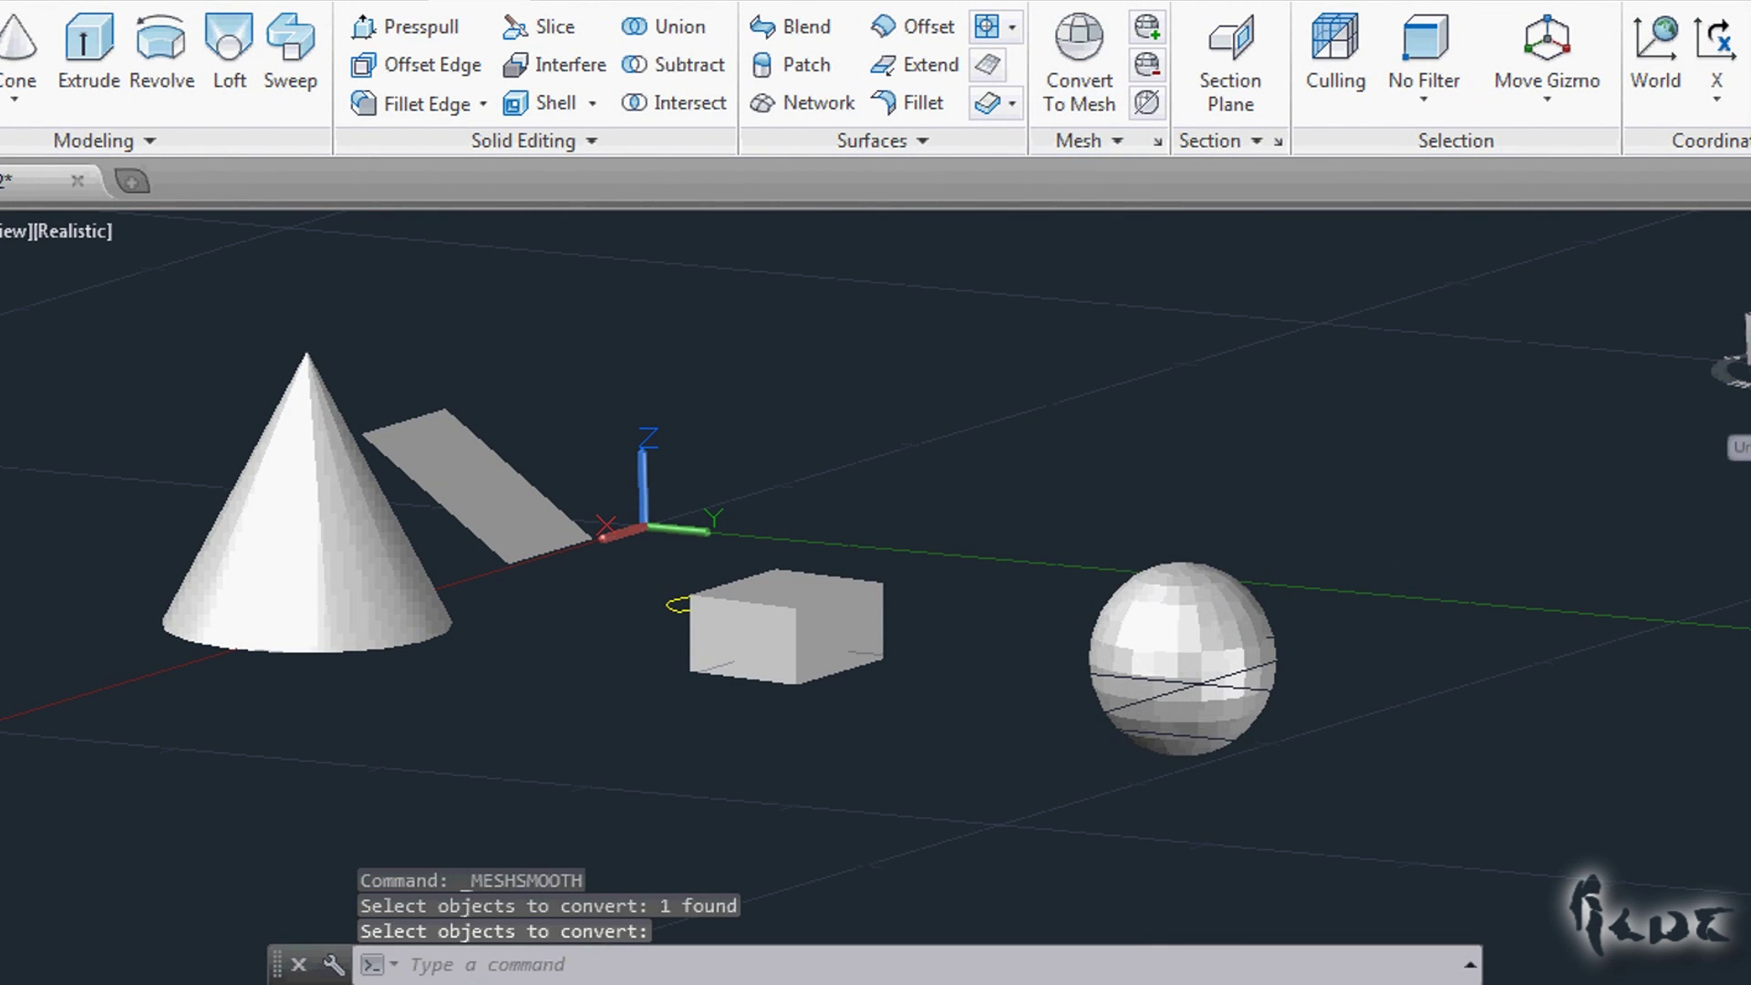
pyautogui.scroll(5, 1322, 639)
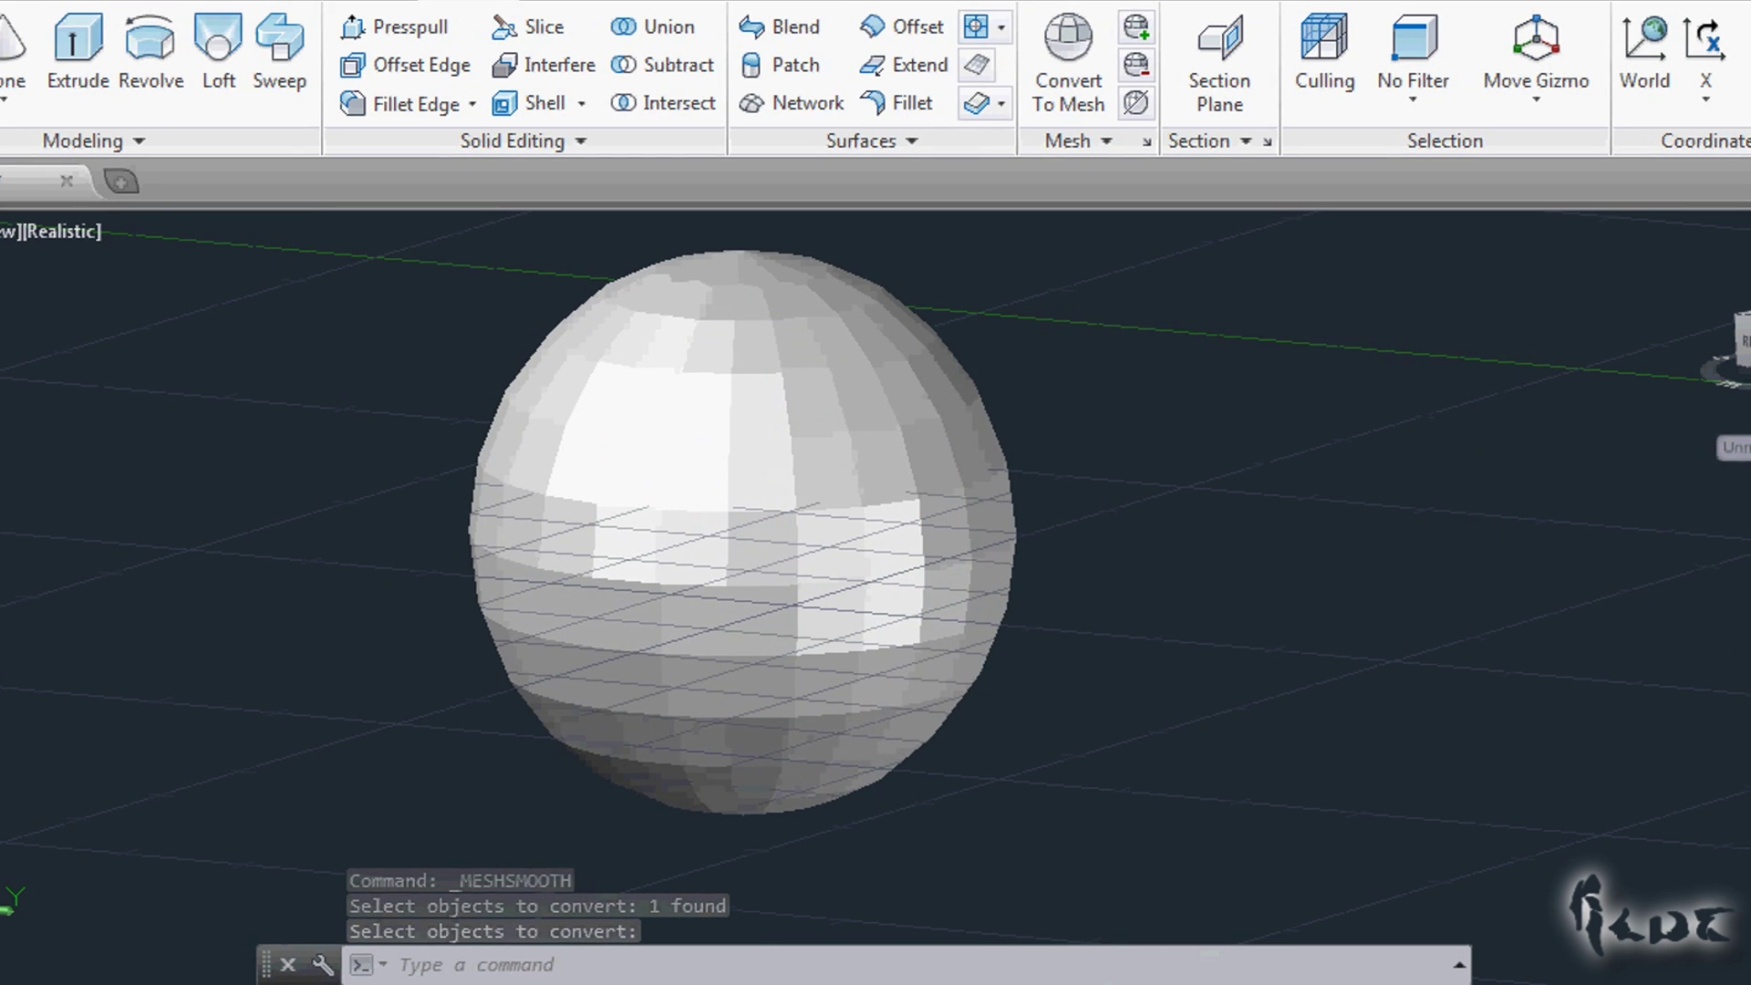
pyautogui.click(1713, 726)
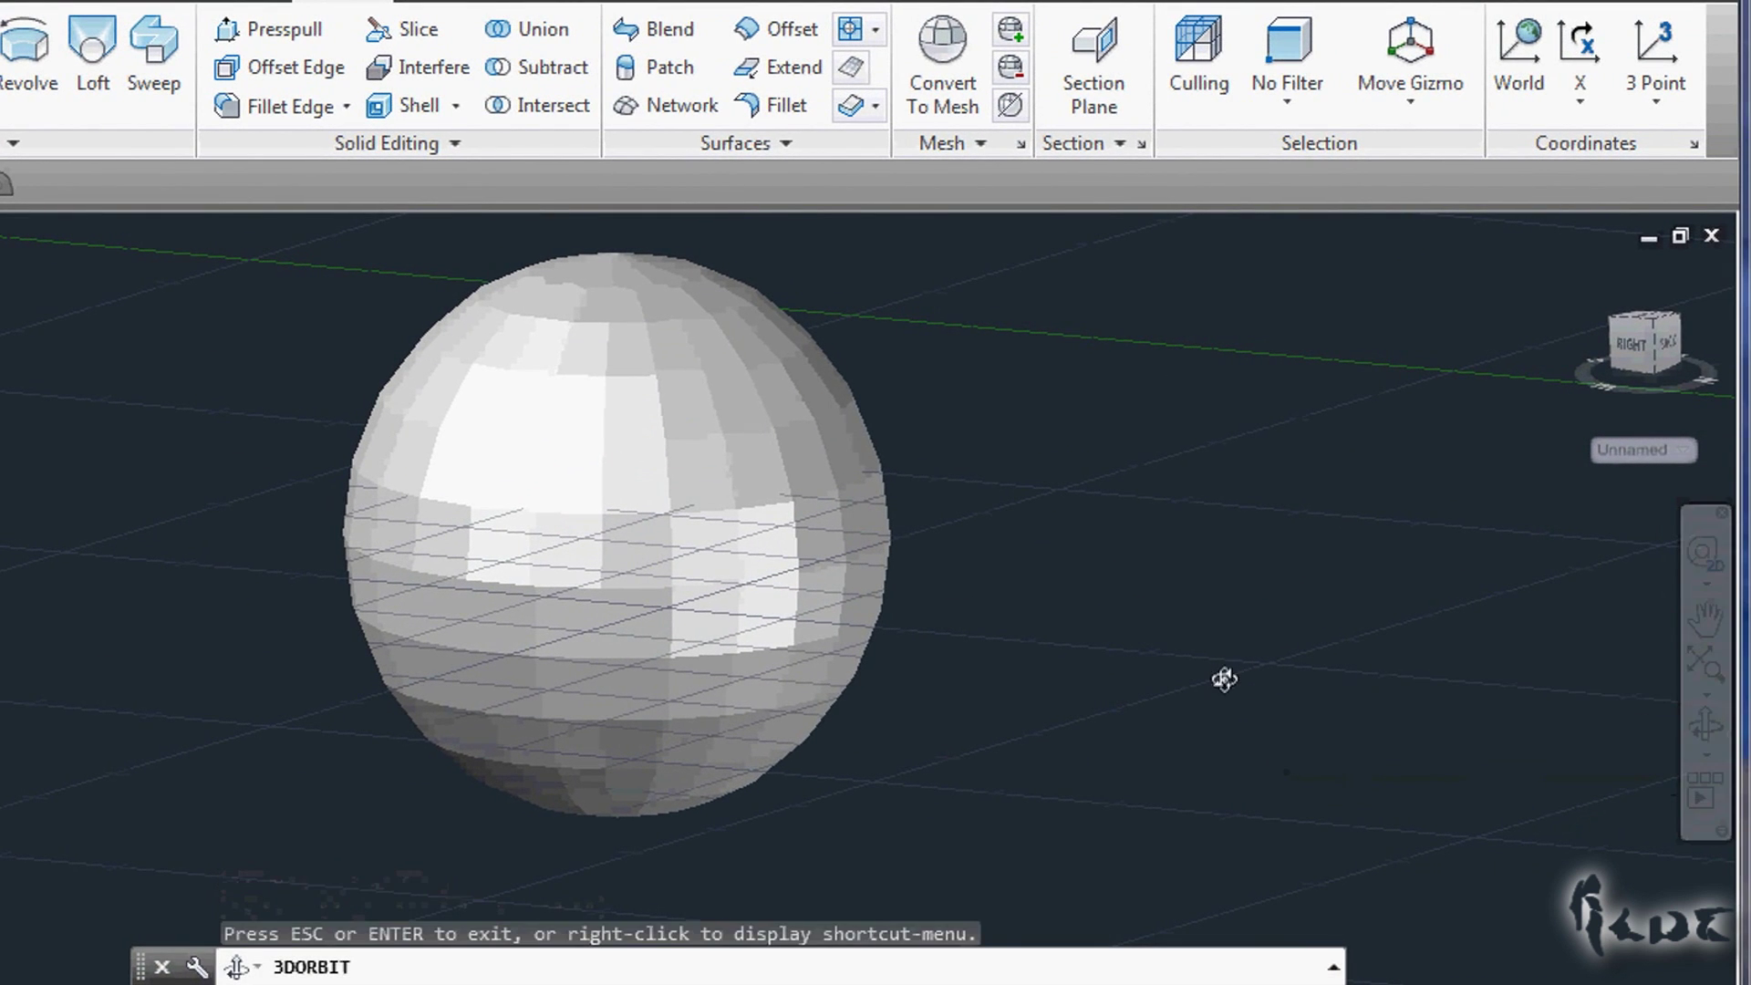
pyautogui.moveTo(1224, 676); pyautogui.dragTo(350, 465)
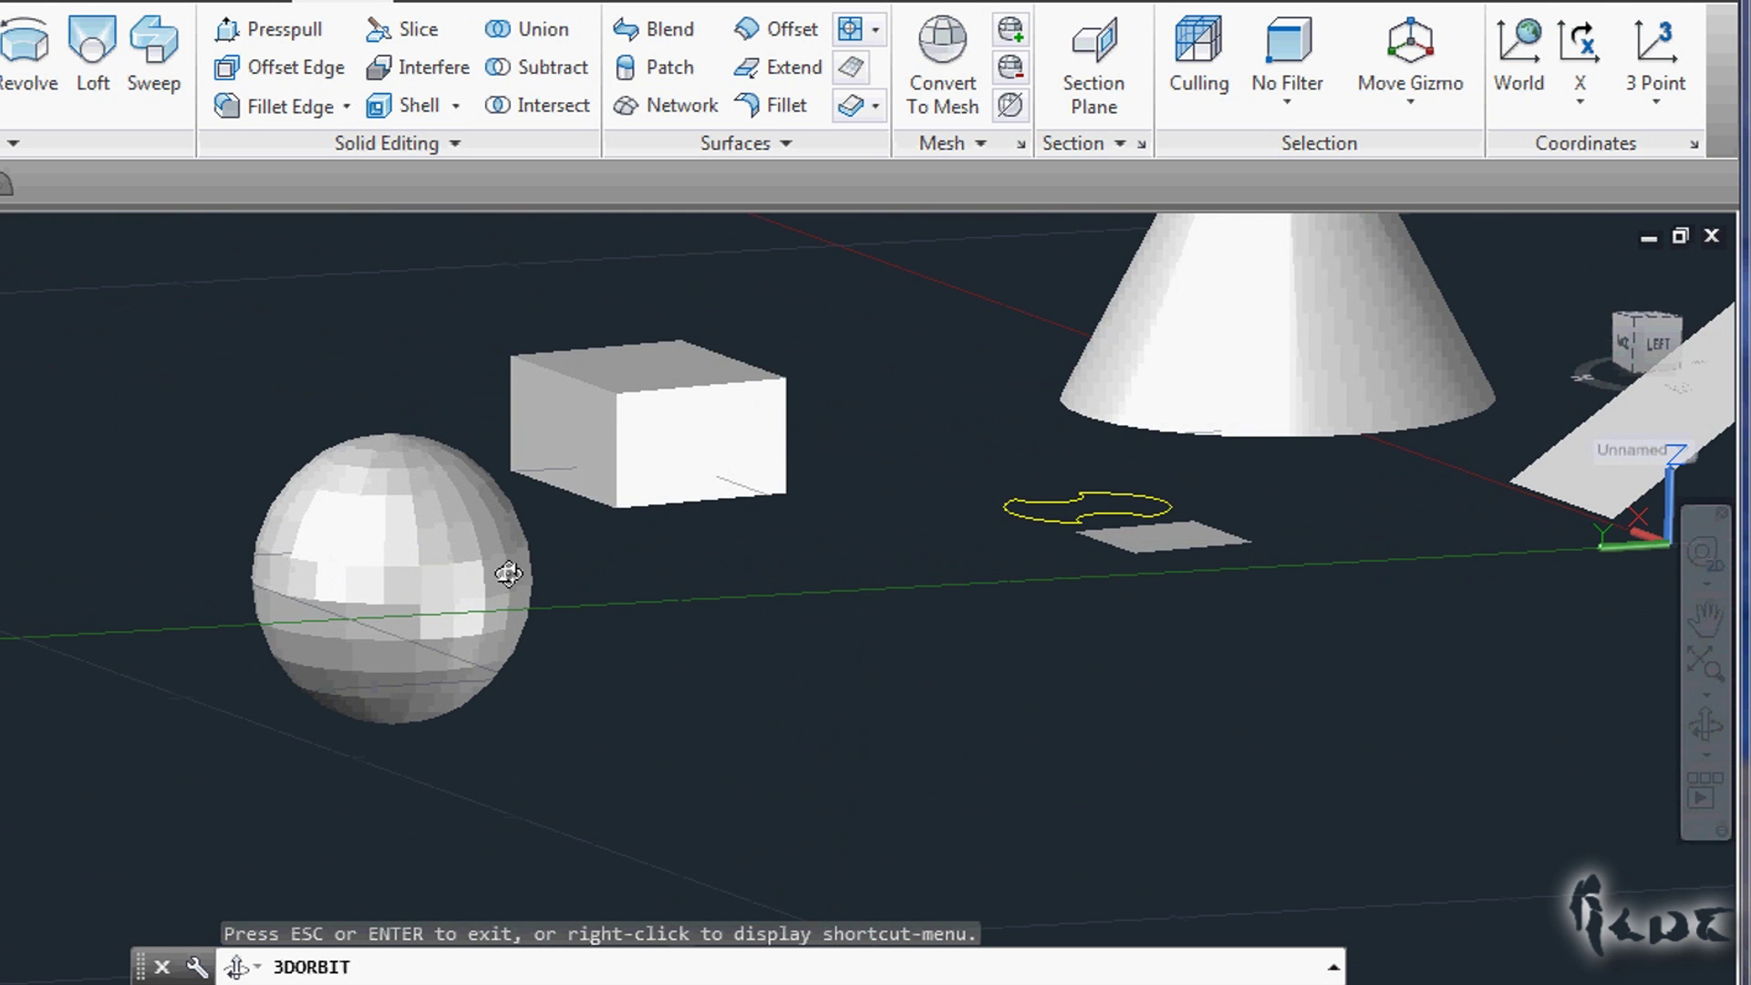